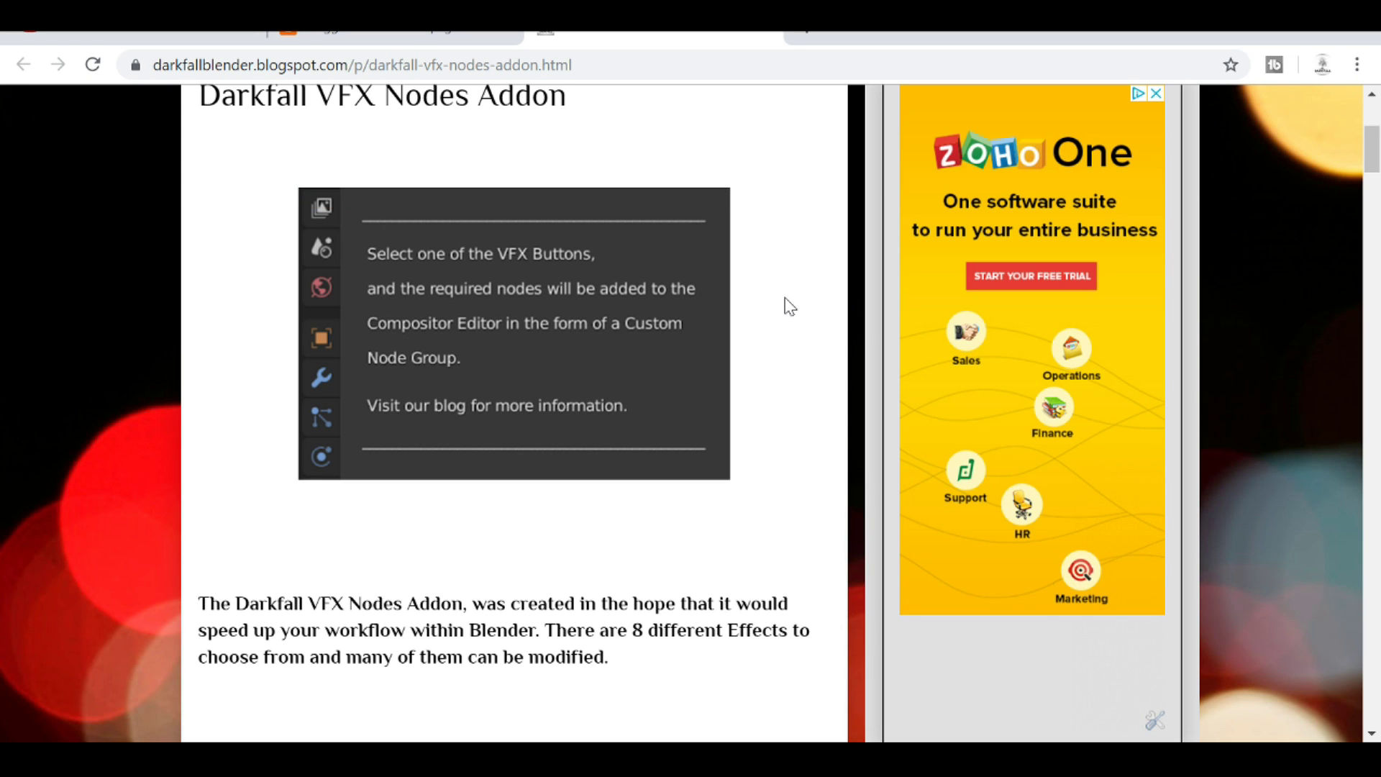
Look through the Darkfall VFX Nodes Addon page for the description of its effects.
{"action": "scroll", "coordinate": [790, 305], "scroll_direction": "down", "scroll_amount": 5}
{"action": "scroll", "coordinate": [786, 308], "scroll_direction": "down", "scroll_amount": 8}
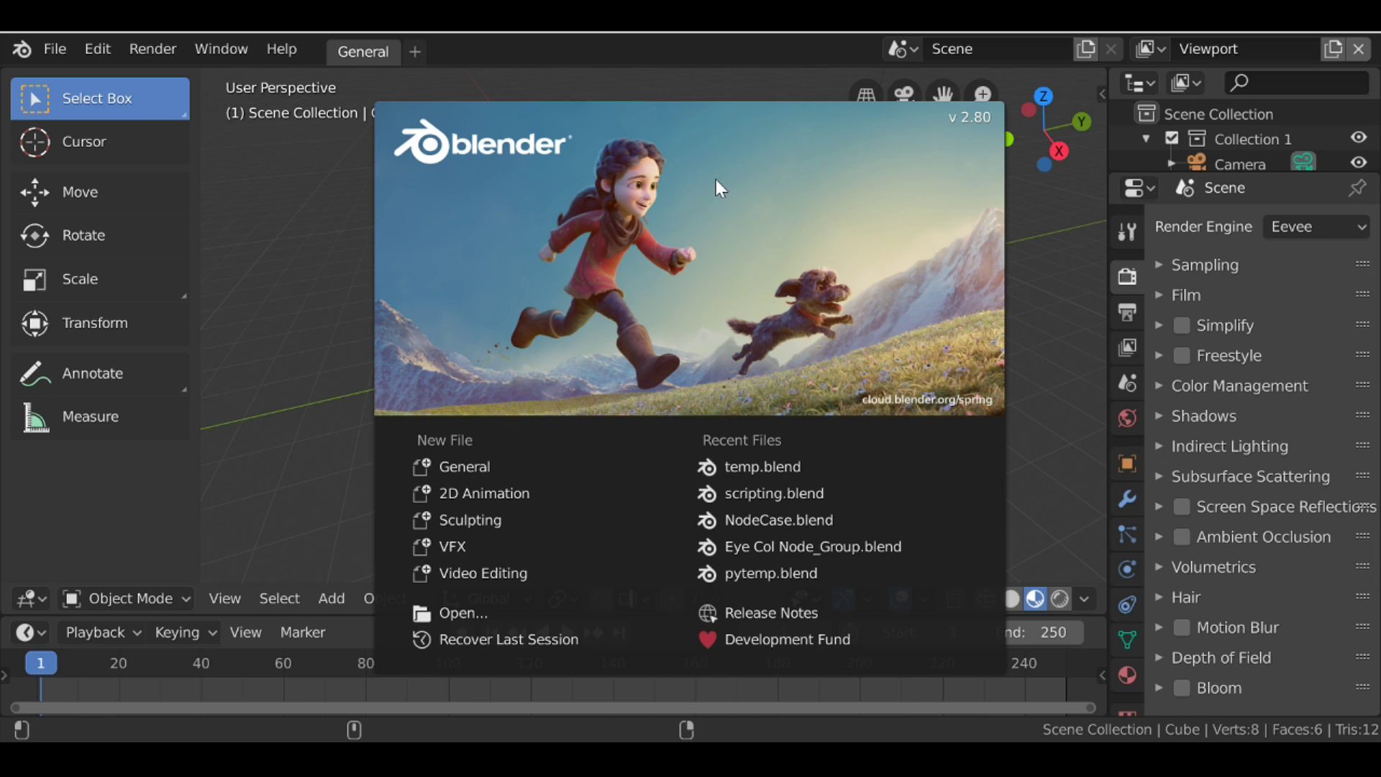
Switch to Blender and install the add-on from the file DarkFall_VFX_Nodes.py.
{"action": "left_click", "coordinate": [265, 175]}
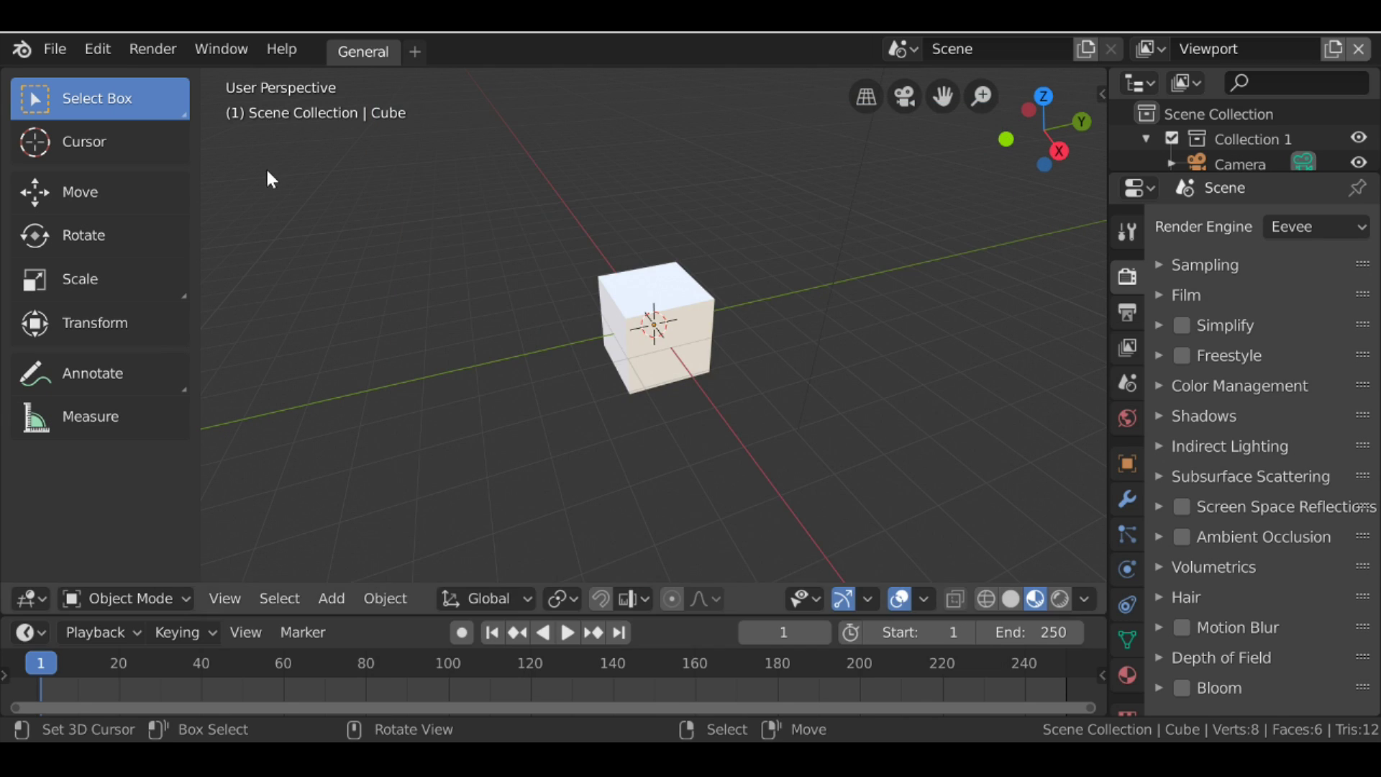
{"action": "left_click", "coordinate": [101, 48]}
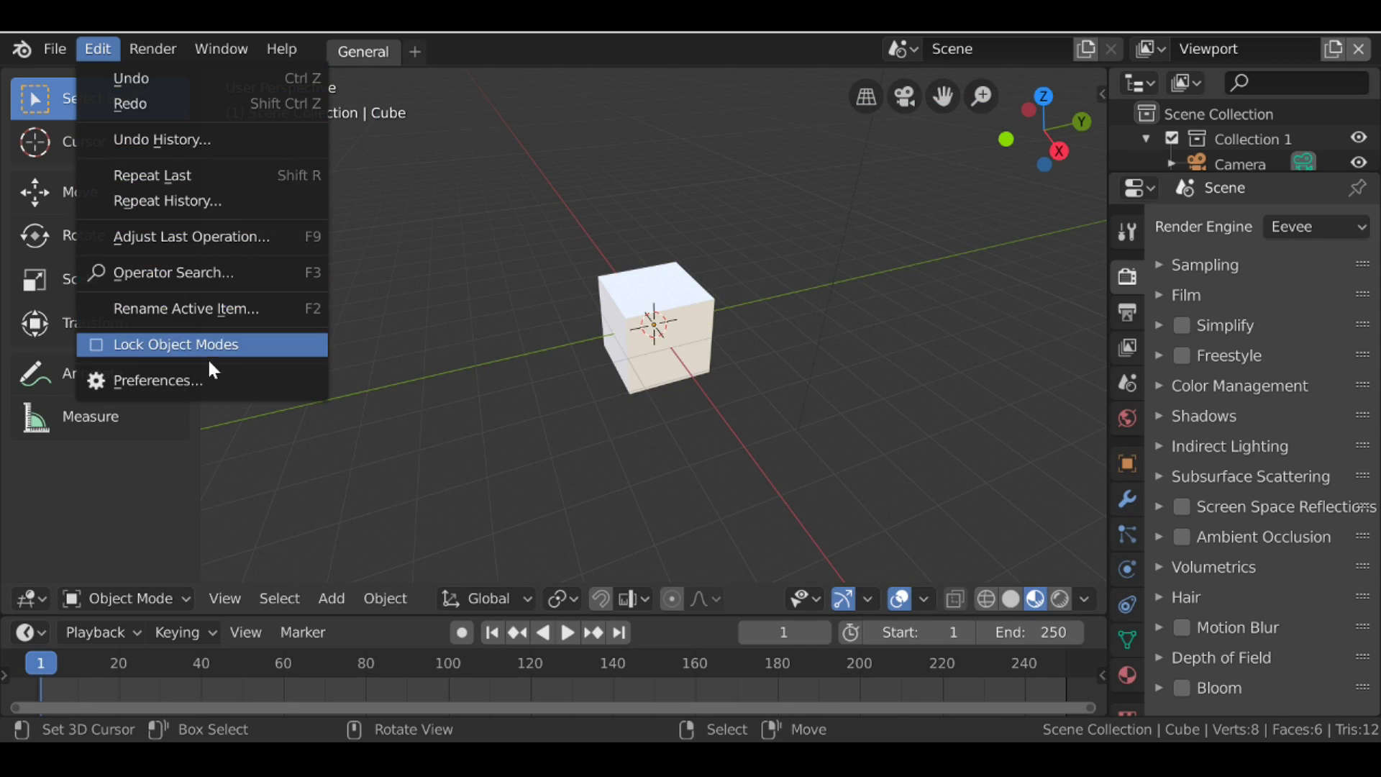
{"action": "left_click", "coordinate": [209, 380]}
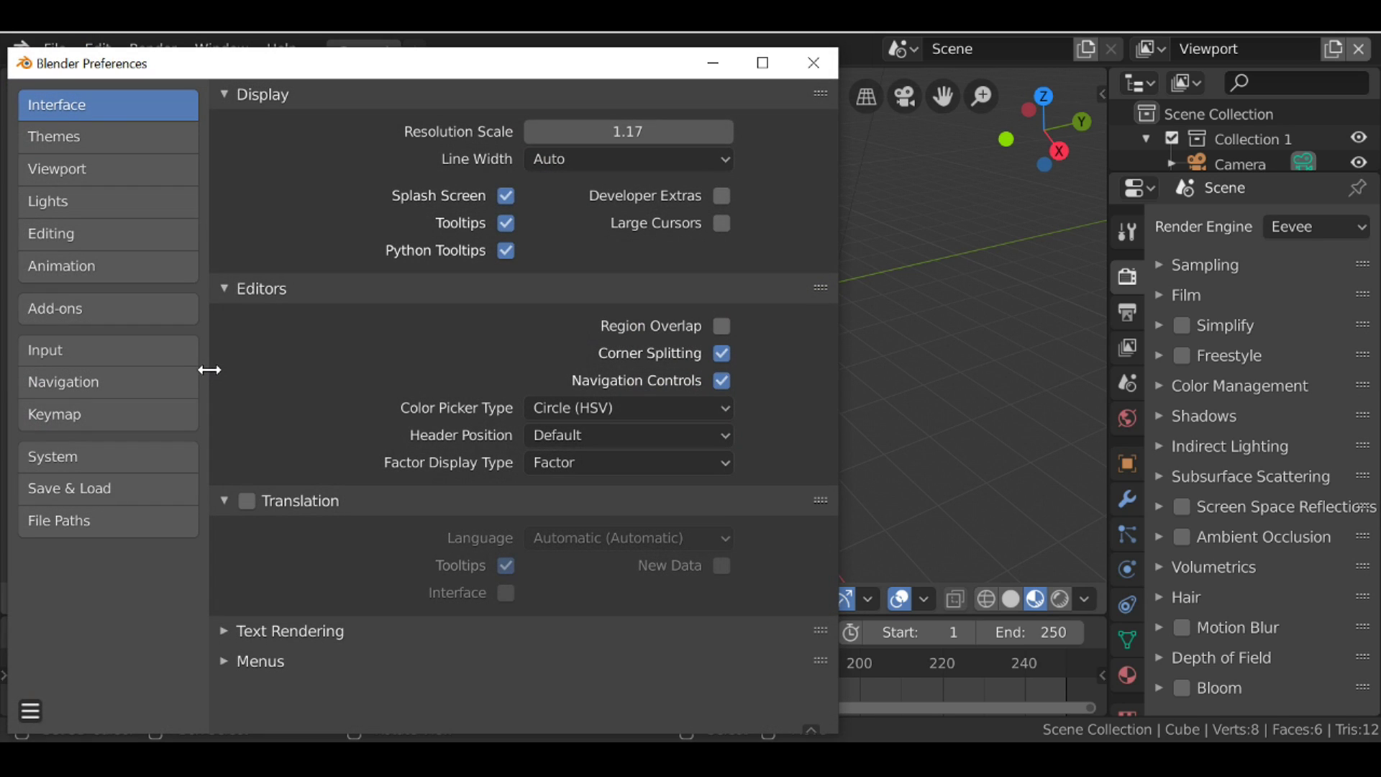
{"action": "left_click", "coordinate": [78, 305]}
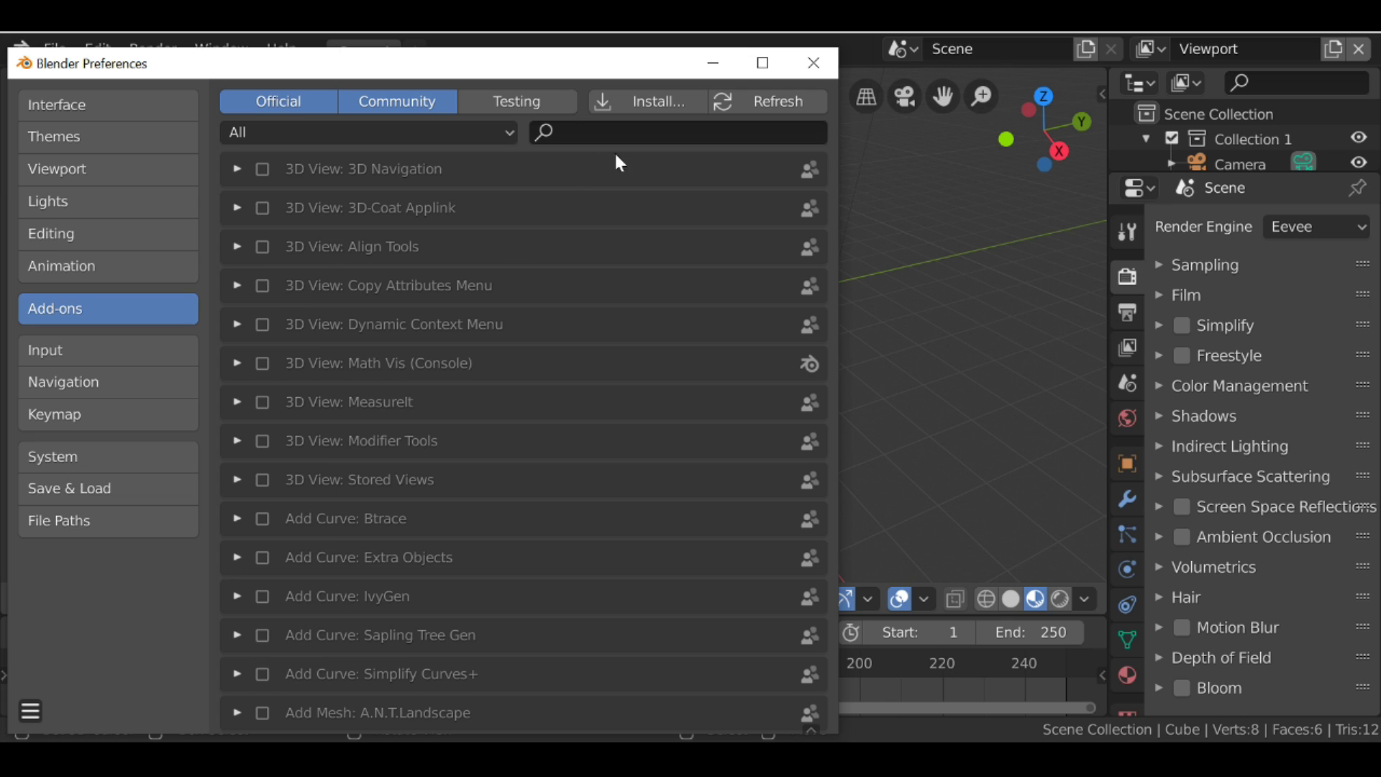
{"action": "left_click", "coordinate": [648, 102]}
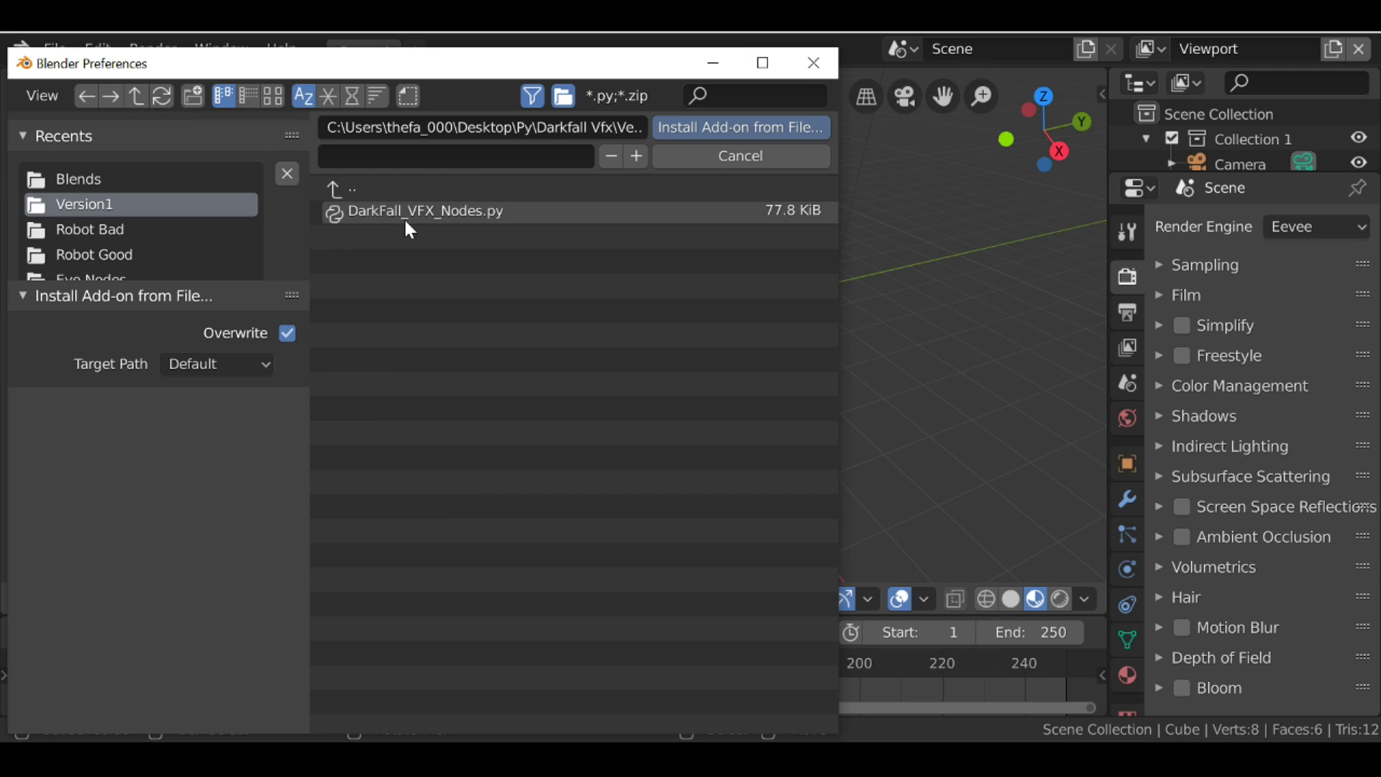
{"action": "left_click", "coordinate": [536, 205]}
{"action": "left_click", "coordinate": [754, 128]}
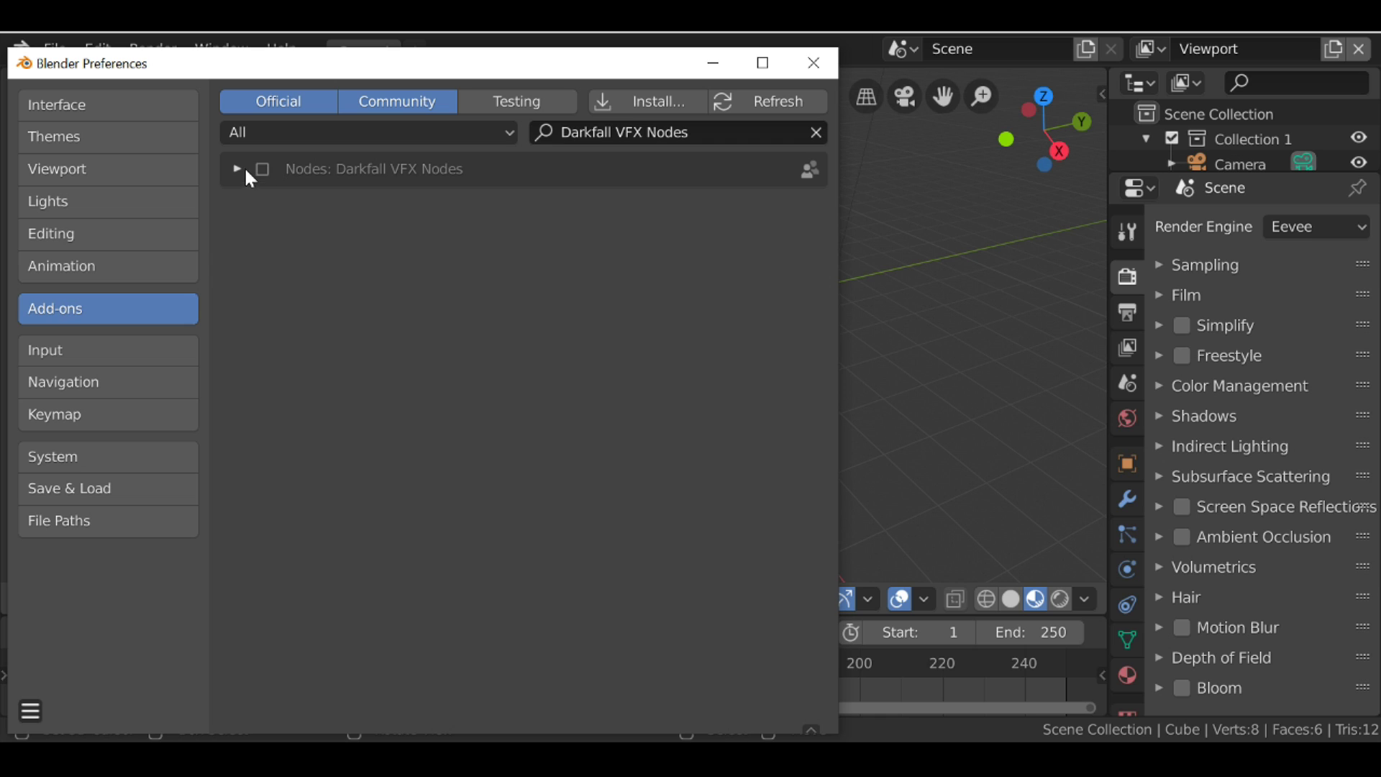
Expand the Darkfall VFX Nodes add-on details, enable the add-on and close the preferences.
{"action": "left_click", "coordinate": [236, 170]}
{"action": "left_click", "coordinate": [263, 169]}
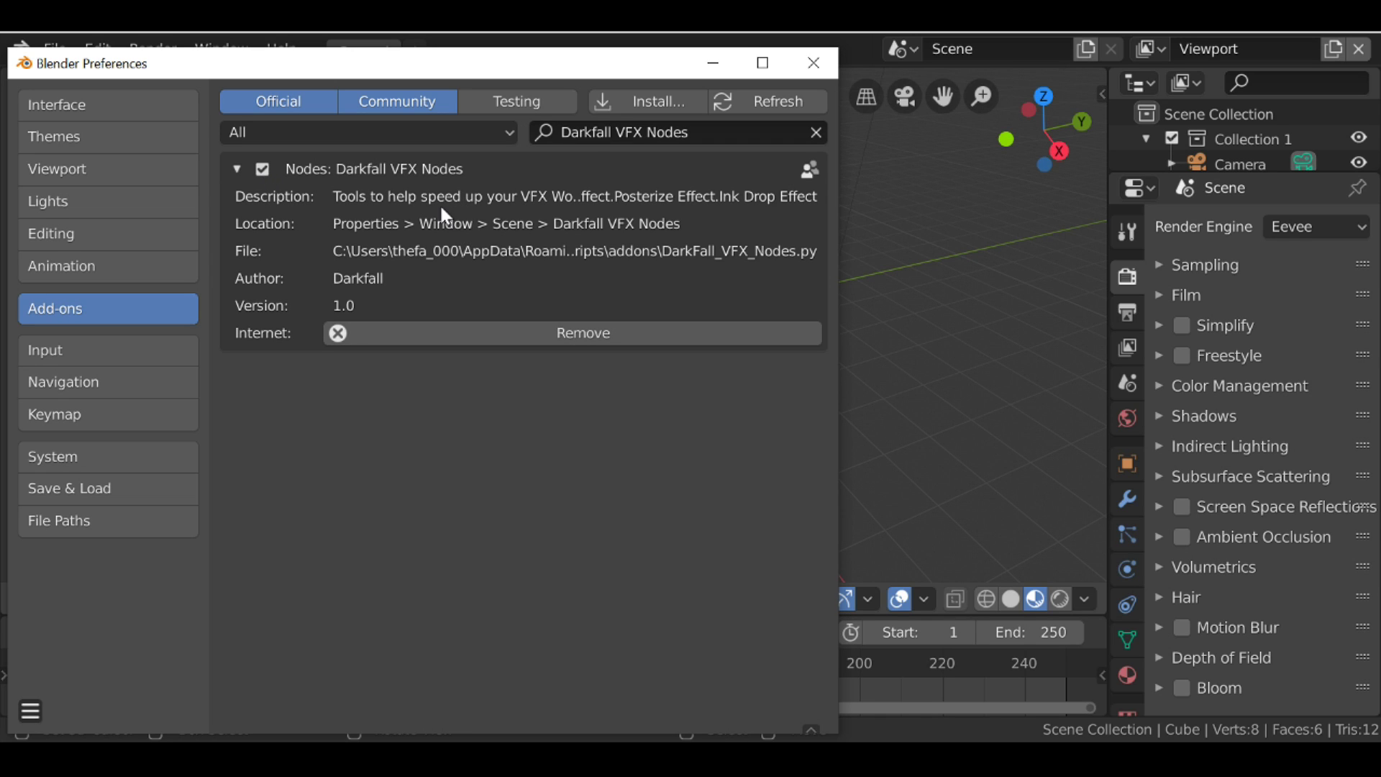
{"action": "left_click", "coordinate": [817, 71]}
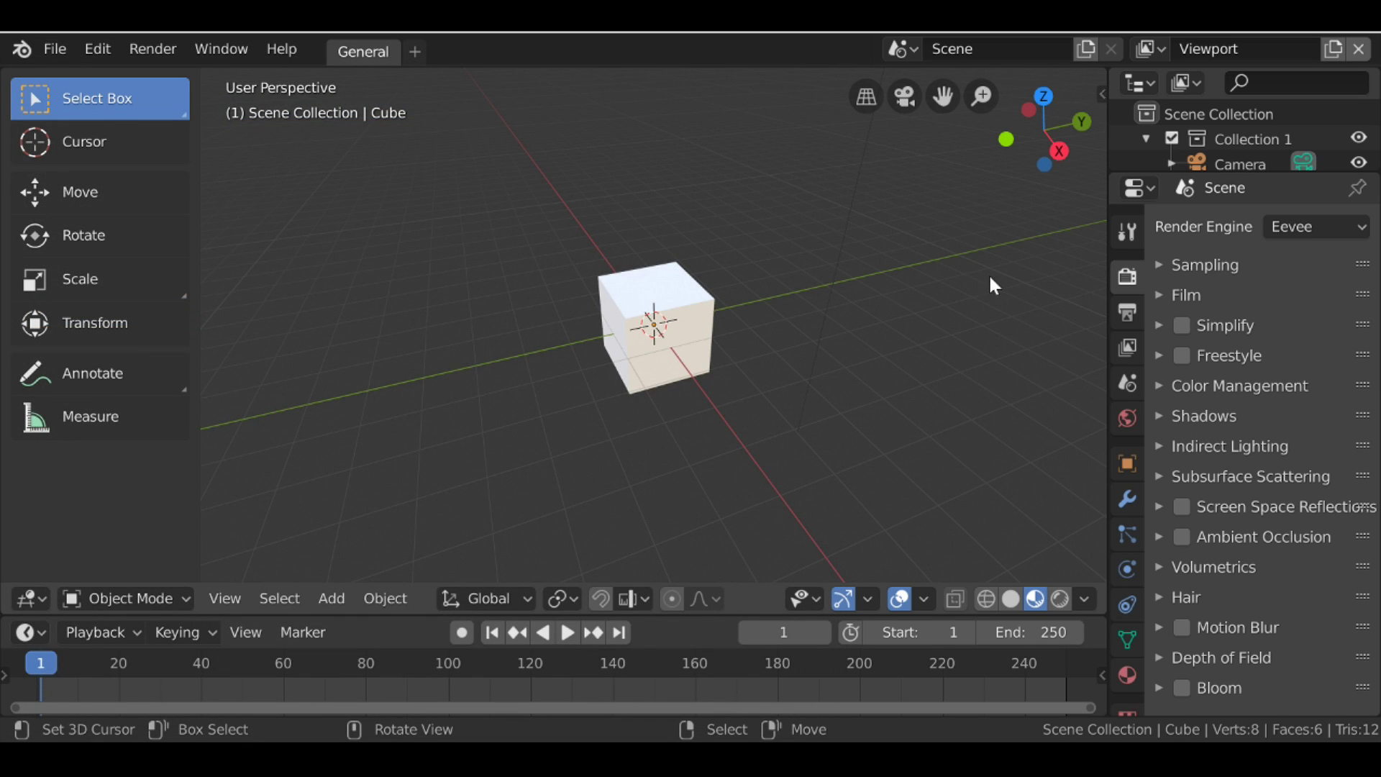
Widen the Properties editor, and in the output properties move Darkfall VFX Nodes above Stereoscopy and expand it.
{"action": "left_click", "coordinate": [1127, 312]}
{"action": "scroll", "coordinate": [1258, 359], "scroll_direction": "down", "scroll_amount": 3}
{"action": "left_click_drag", "start_coordinate": [1109, 264], "coordinate": [999, 273]}
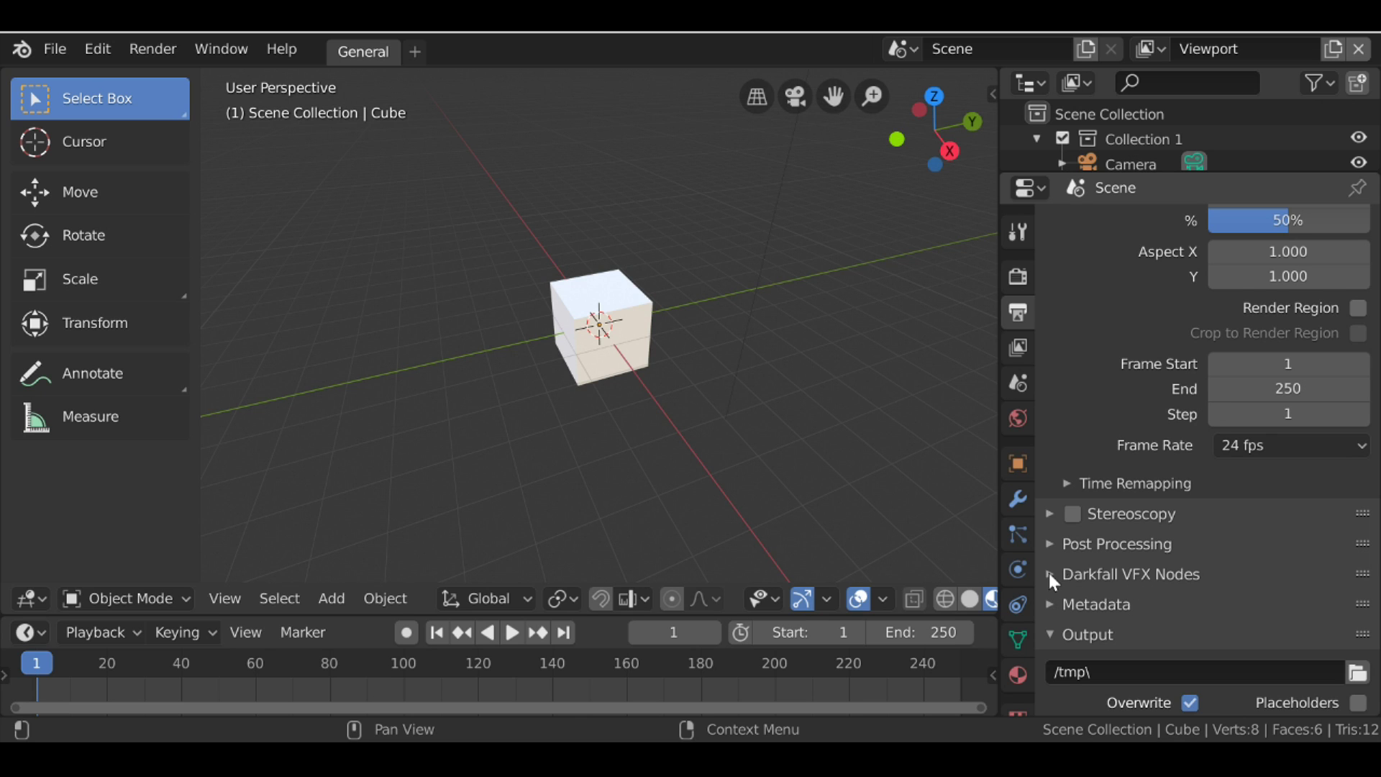
{"action": "scroll", "coordinate": [1049, 573], "scroll_direction": "down", "scroll_amount": 1}
{"action": "left_click_drag", "start_coordinate": [1050, 545], "coordinate": [1051, 489]}
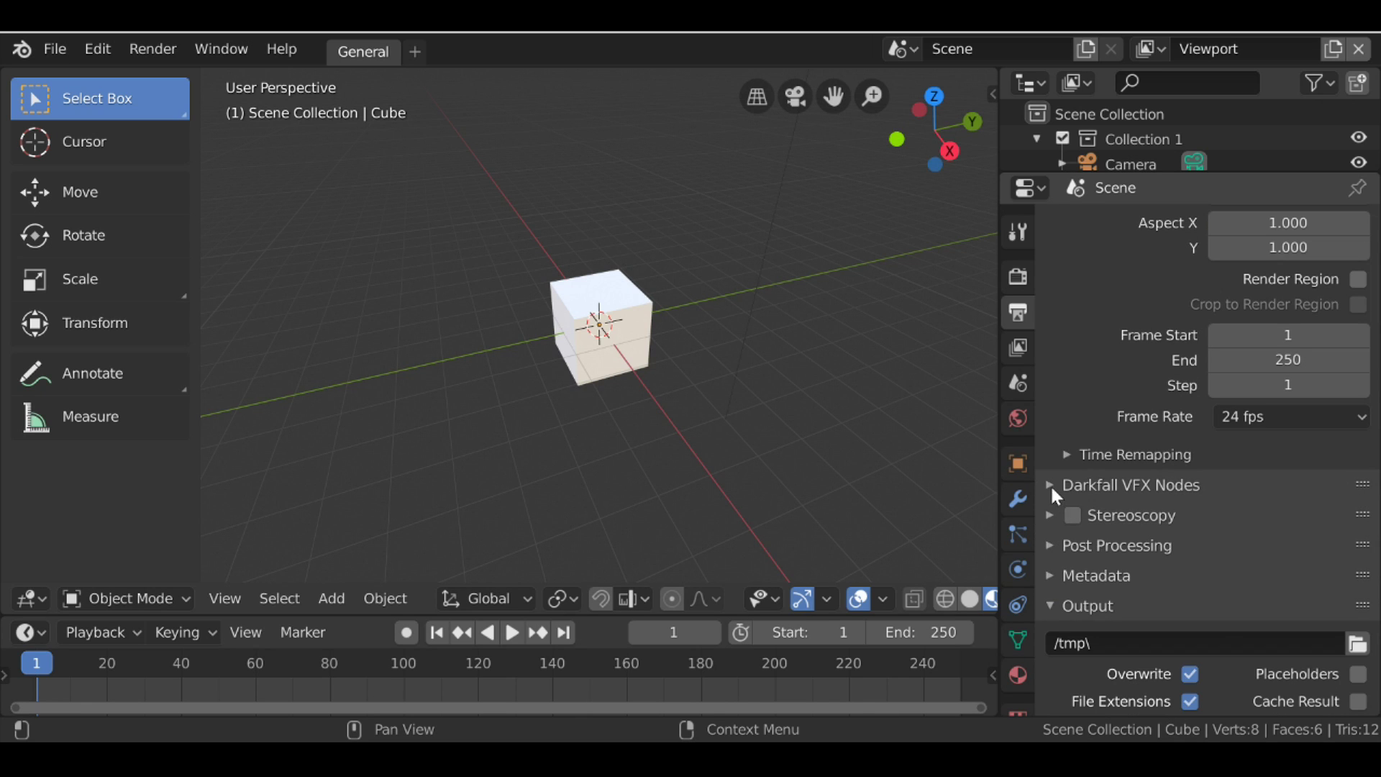
{"action": "left_click", "coordinate": [1050, 485]}
Examine the Darkfall VFX Nodes effects and read the mask requirements for the VFX Eyes options.
{"action": "scroll", "coordinate": [1184, 482], "scroll_direction": "down", "scroll_amount": 10}
{"action": "scroll", "coordinate": [1178, 335], "scroll_direction": "down", "scroll_amount": 11}
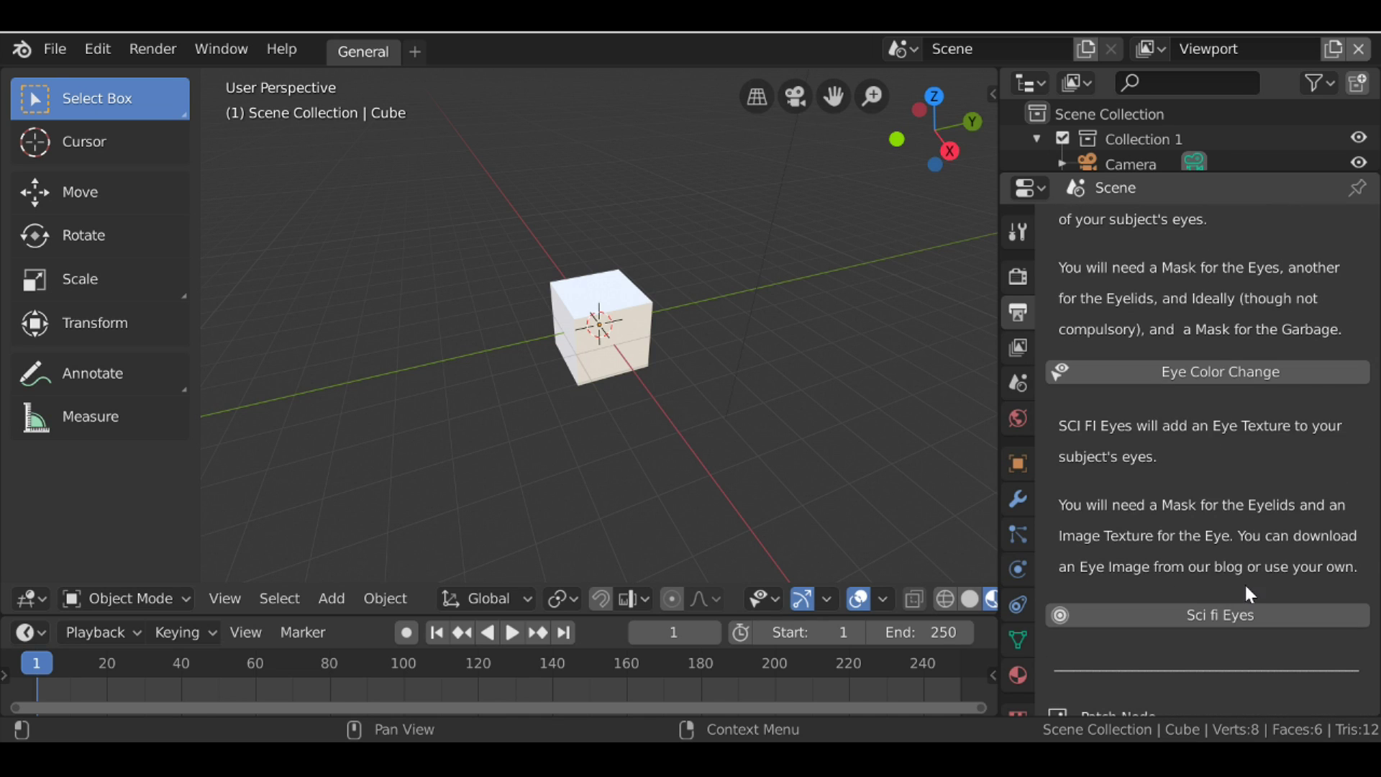
{"action": "scroll", "coordinate": [1244, 574], "scroll_direction": "up", "scroll_amount": 4}
{"action": "scroll", "coordinate": [1214, 367], "scroll_direction": "up", "scroll_amount": 5}
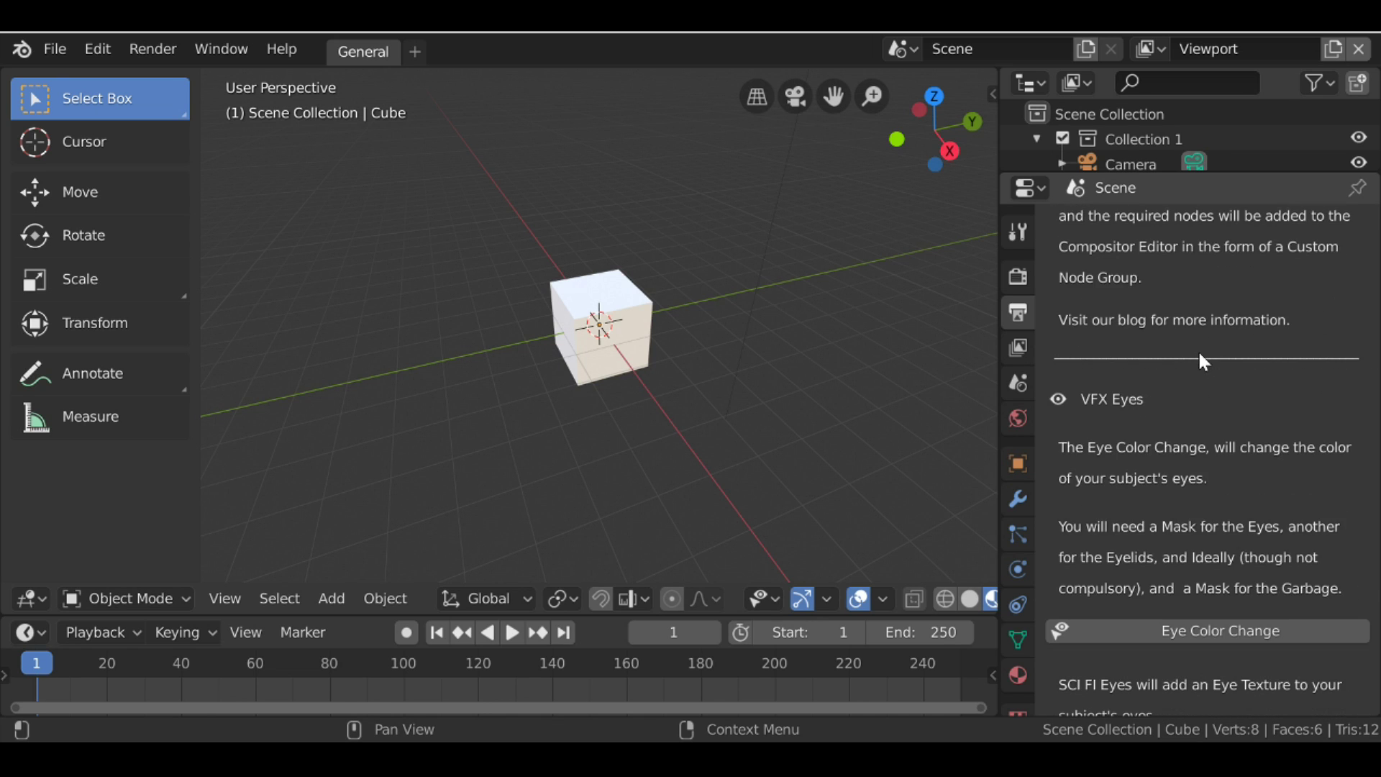
{"action": "scroll", "coordinate": [1201, 329], "scroll_direction": "down", "scroll_amount": 4}
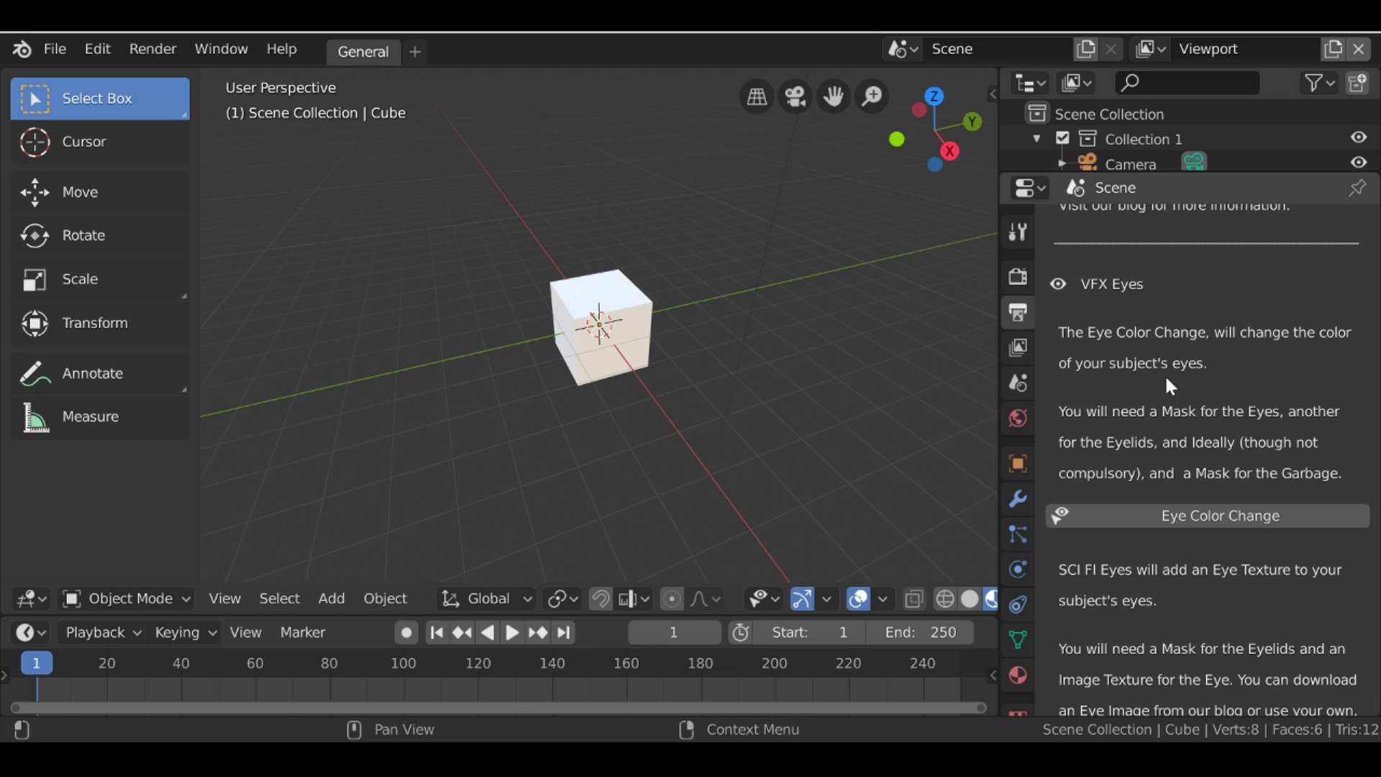
{"action": "scroll", "coordinate": [1158, 388], "scroll_direction": "down", "scroll_amount": 12}
{"action": "scroll", "coordinate": [1134, 558], "scroll_direction": "up", "scroll_amount": 15}
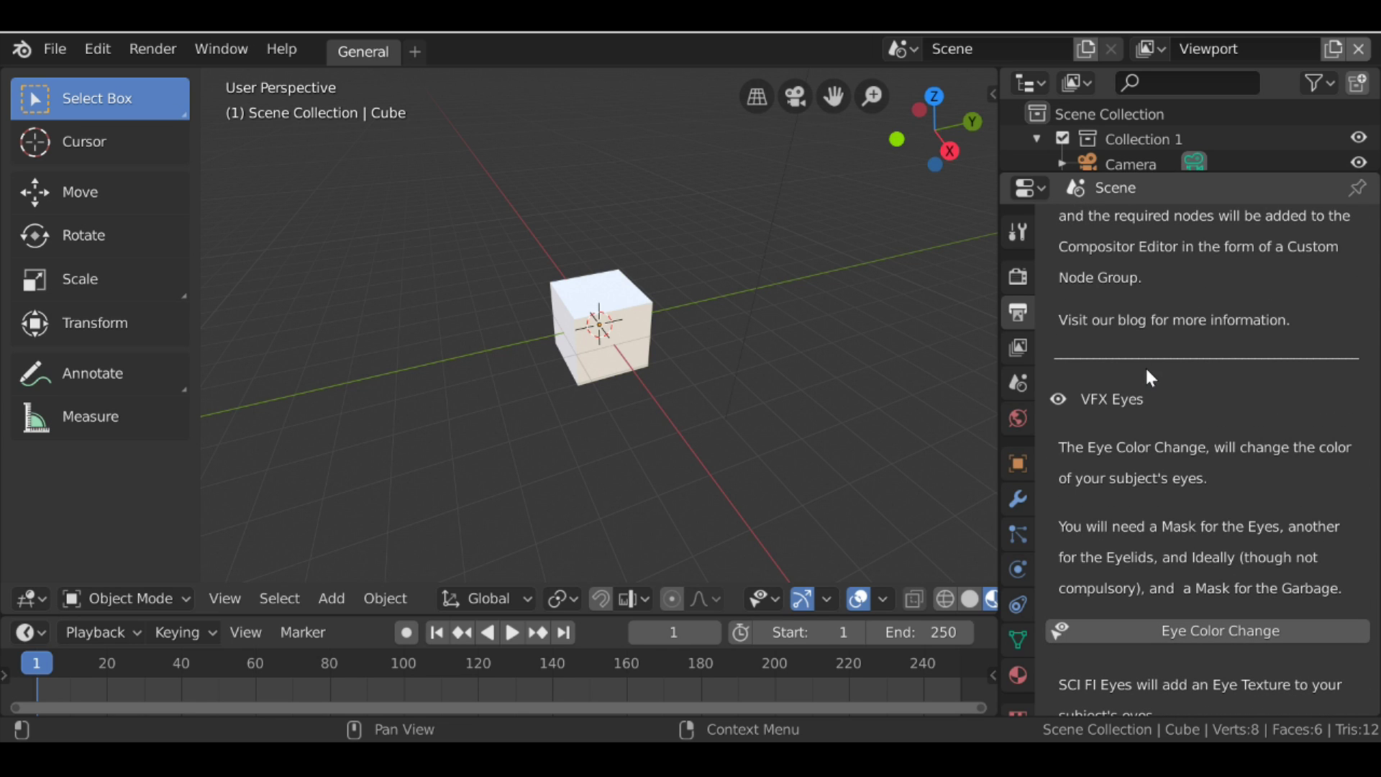
{"action": "scroll", "coordinate": [1145, 377], "scroll_direction": "down", "scroll_amount": 2}
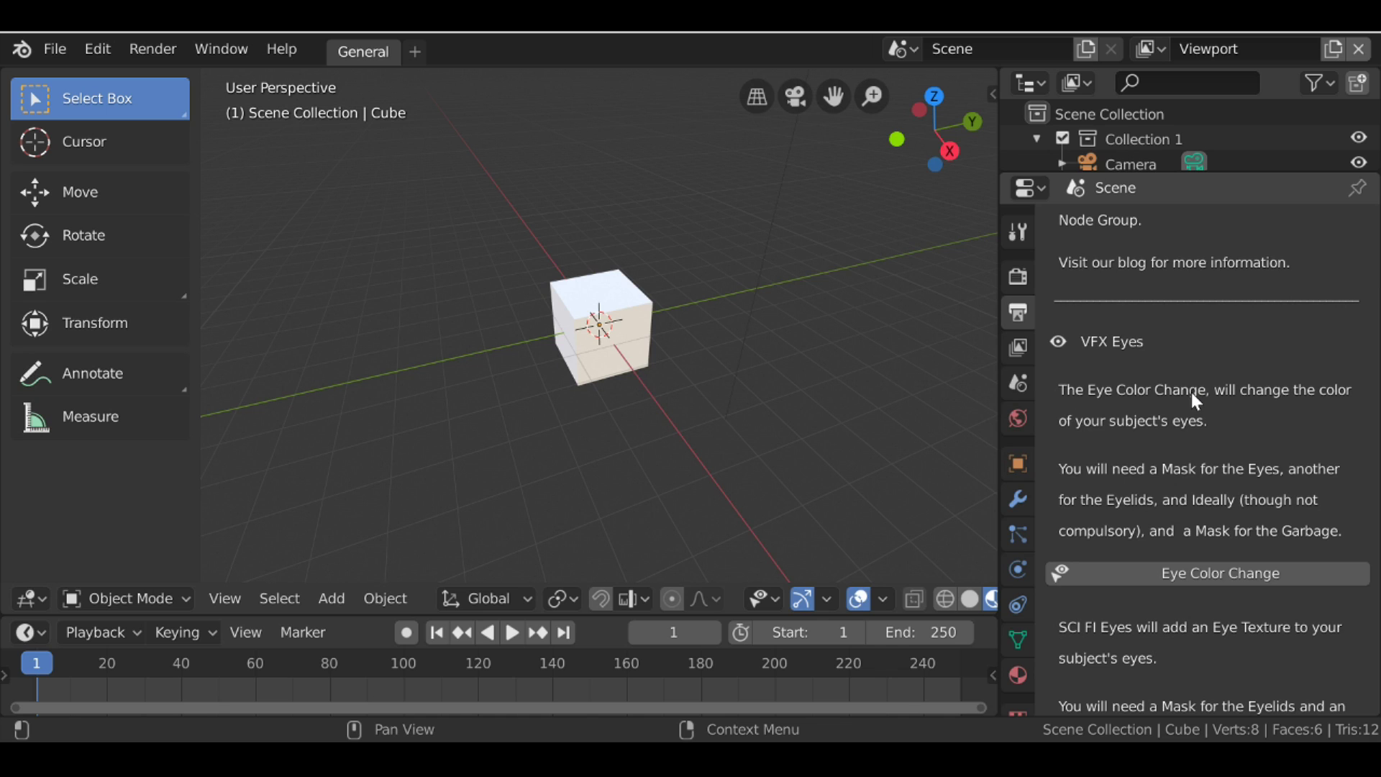
{"action": "scroll", "coordinate": [1194, 400], "scroll_direction": "down", "scroll_amount": 2}
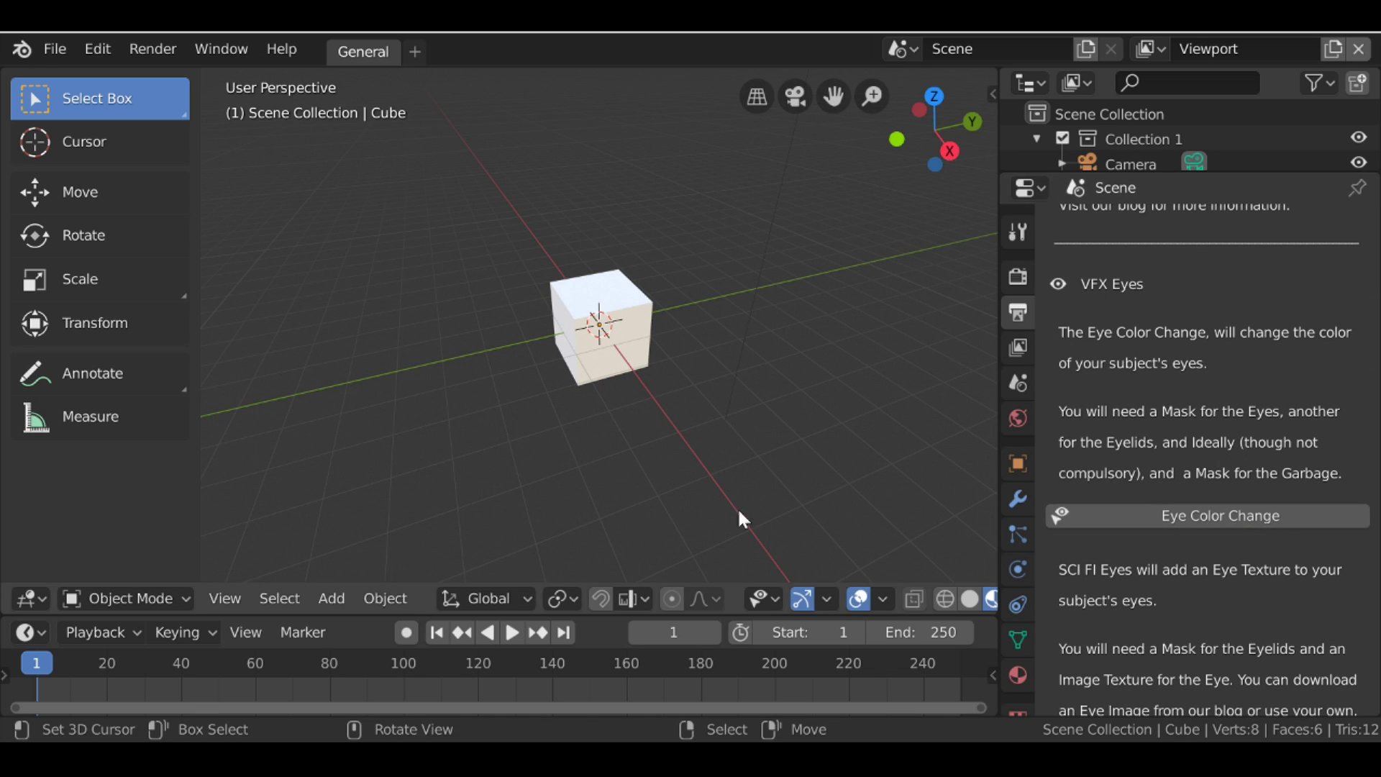
Change the 3D Viewport to the Compositor and create the add-on's Eye Color Change node setup.
{"action": "left_click", "coordinate": [30, 598]}
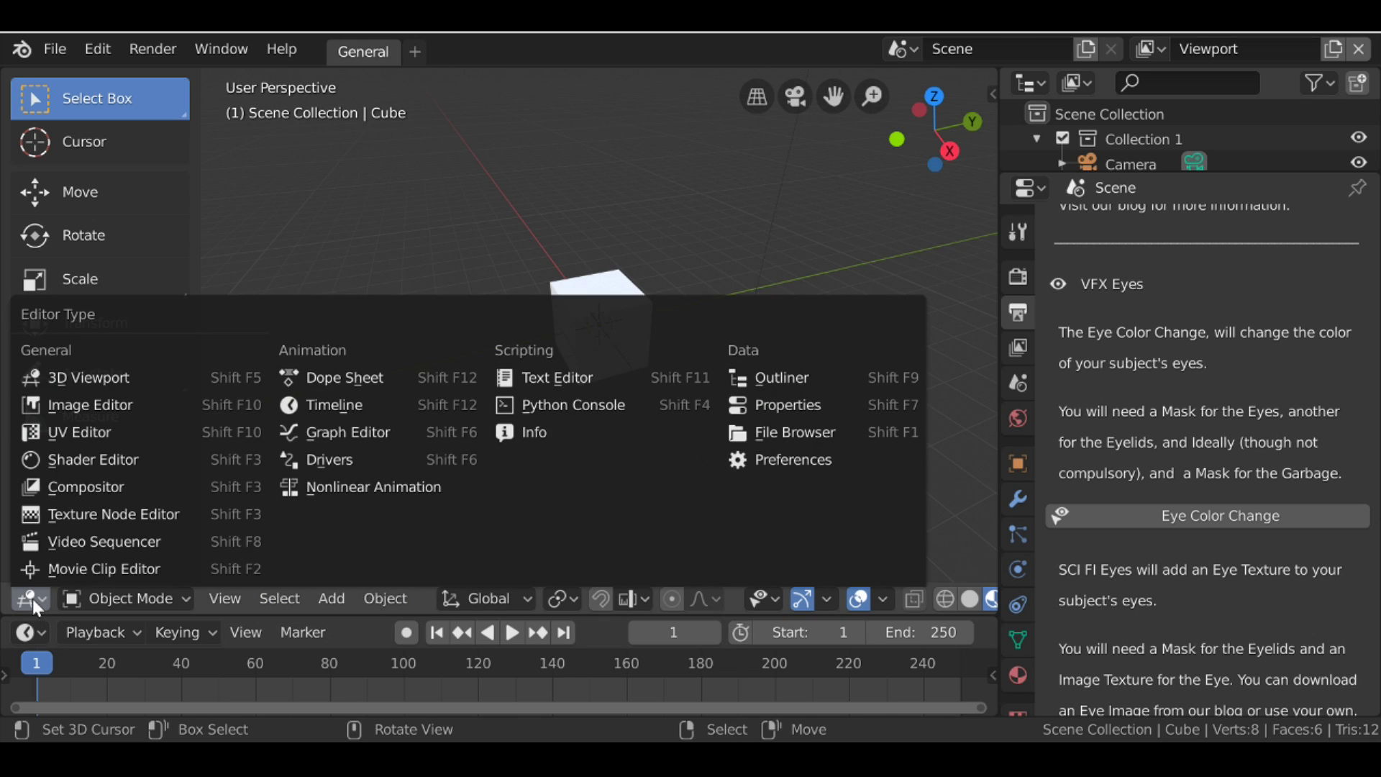
{"action": "left_click", "coordinate": [87, 488]}
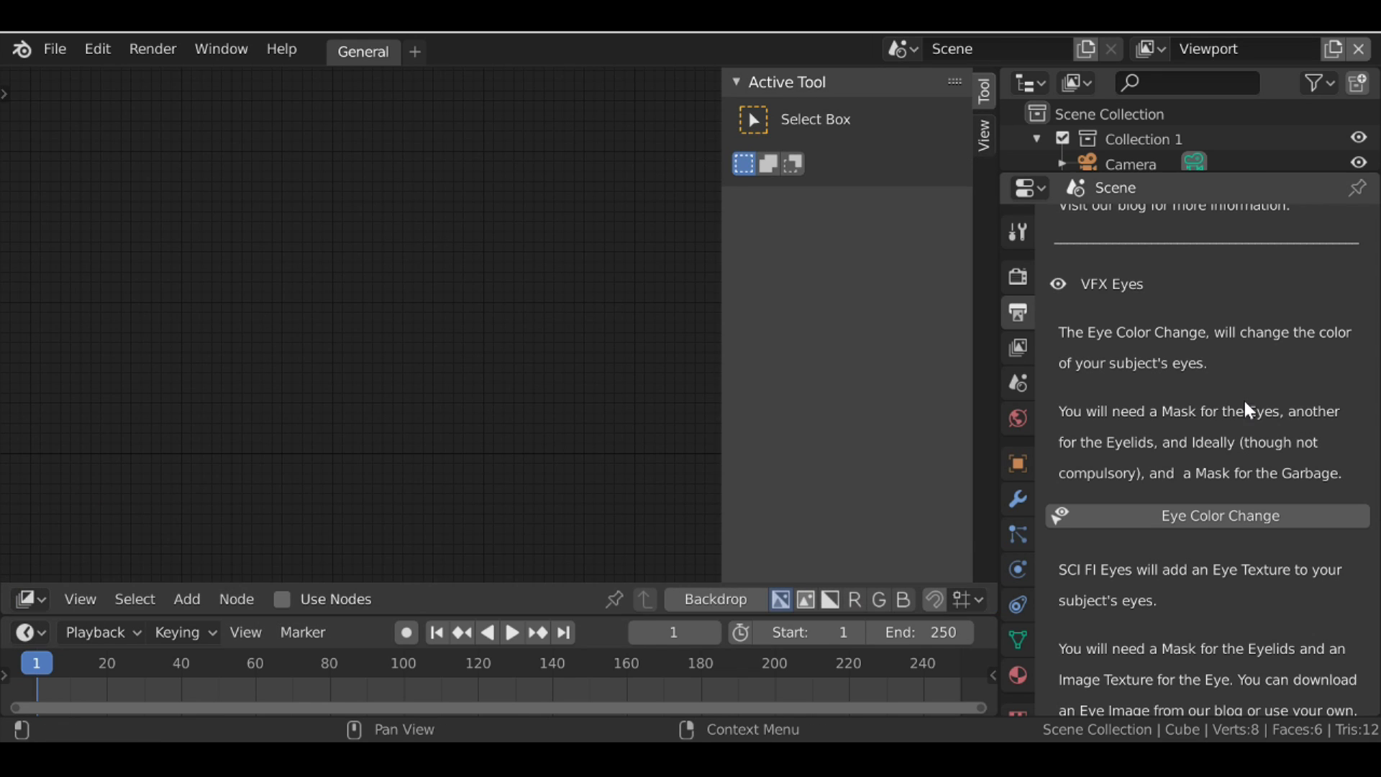
{"action": "scroll", "coordinate": [1215, 468], "scroll_direction": "down", "scroll_amount": 5}
{"action": "scroll", "coordinate": [1185, 544], "scroll_direction": "down", "scroll_amount": 2}
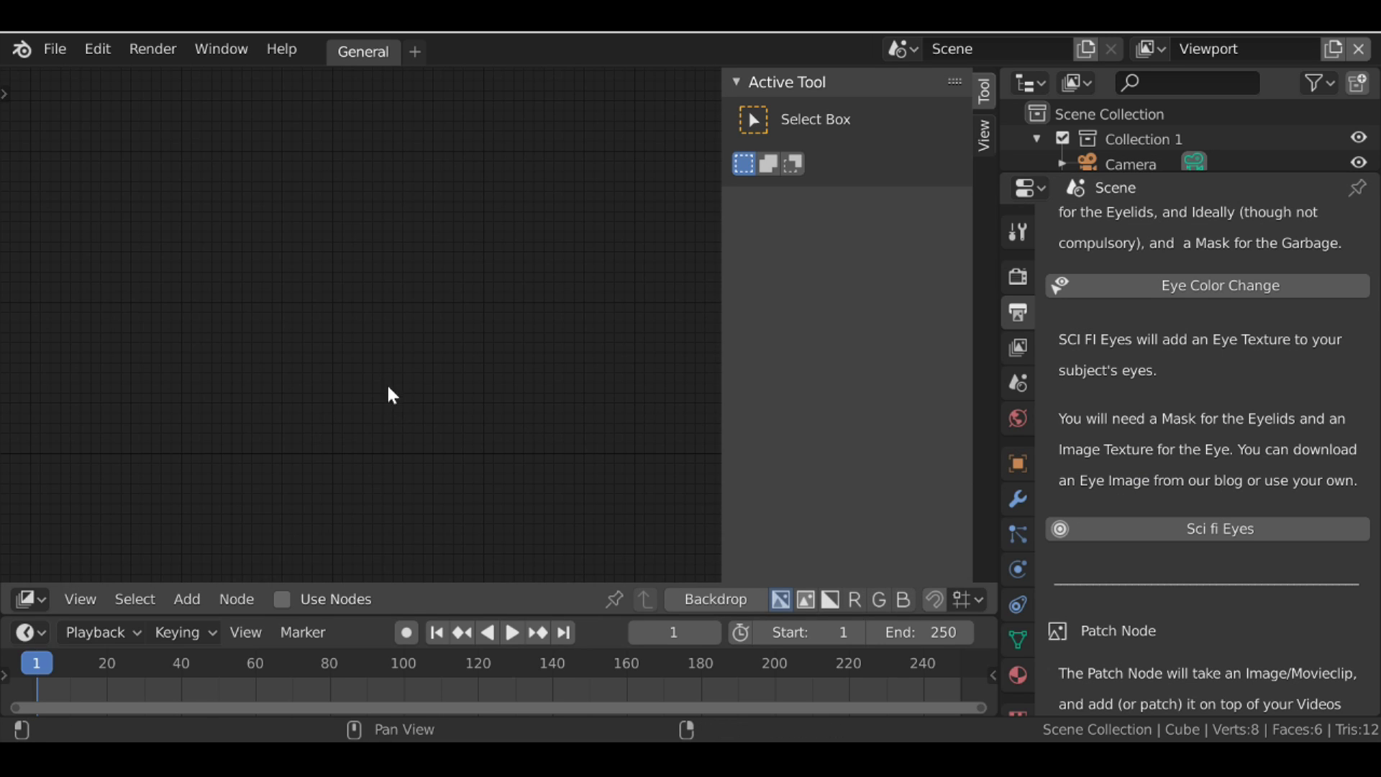
{"action": "key", "text": "shift+a"}
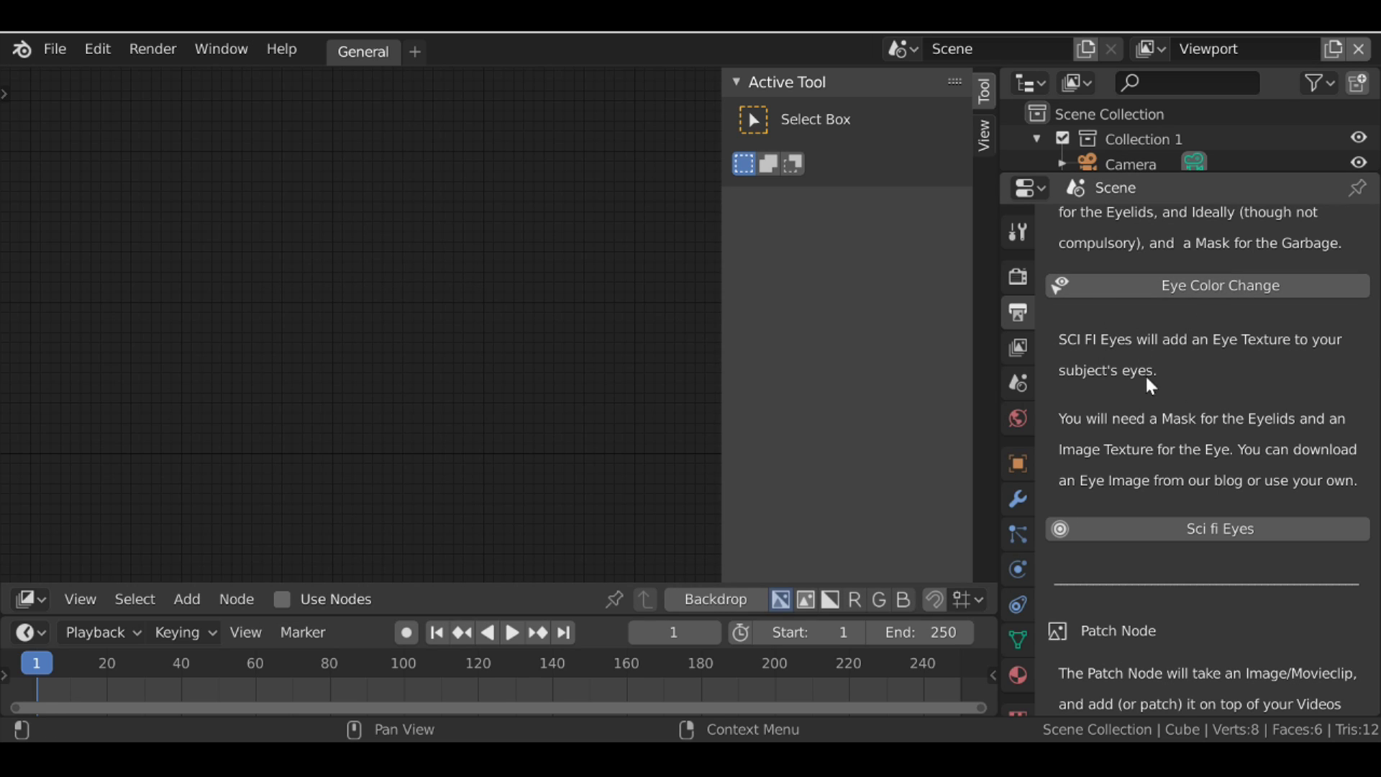
{"action": "scroll", "coordinate": [1133, 590], "scroll_direction": "down", "scroll_amount": 2}
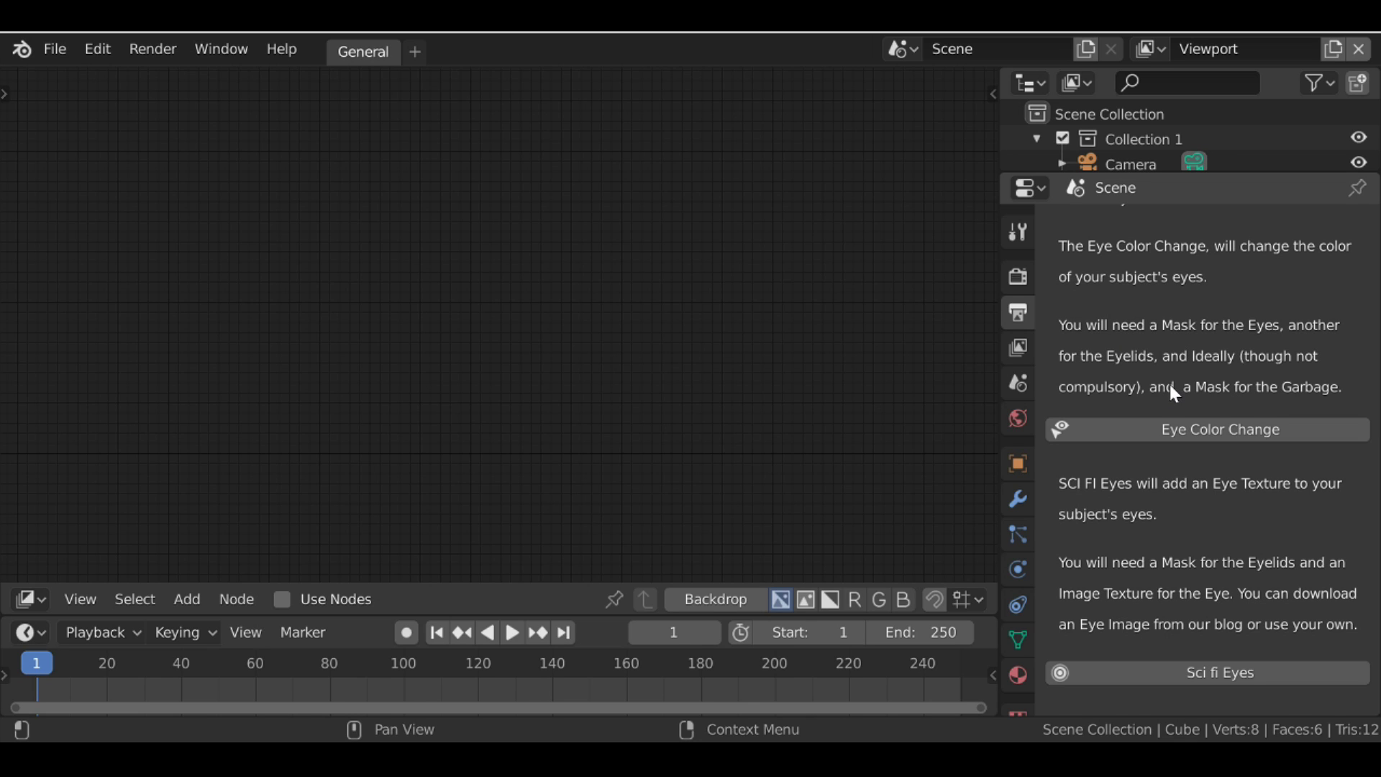
{"action": "left_click", "coordinate": [1184, 432]}
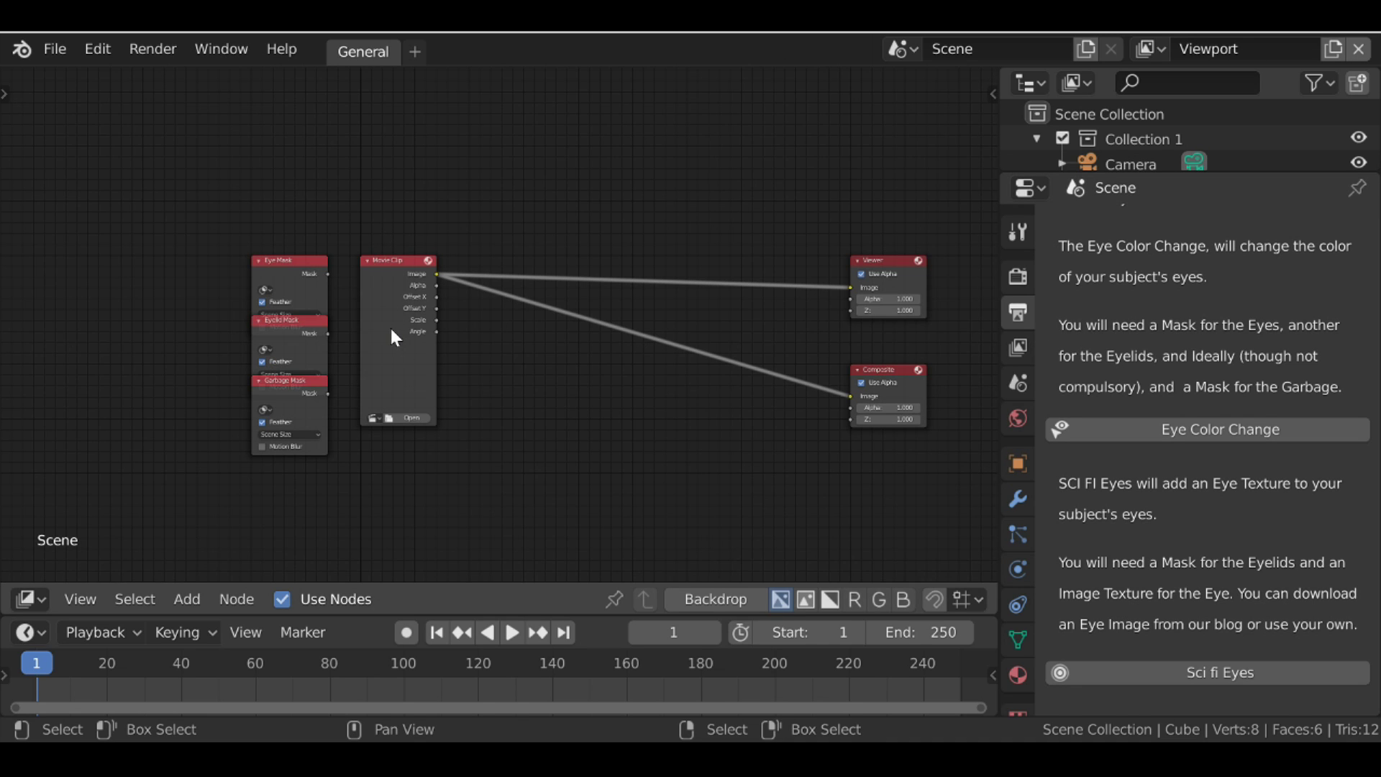
Load the close-up face footage into the Movie Clip node and turn on the Compositor's backdrop.
{"action": "left_click", "coordinate": [383, 451]}
{"action": "double_click", "coordinate": [546, 371]}
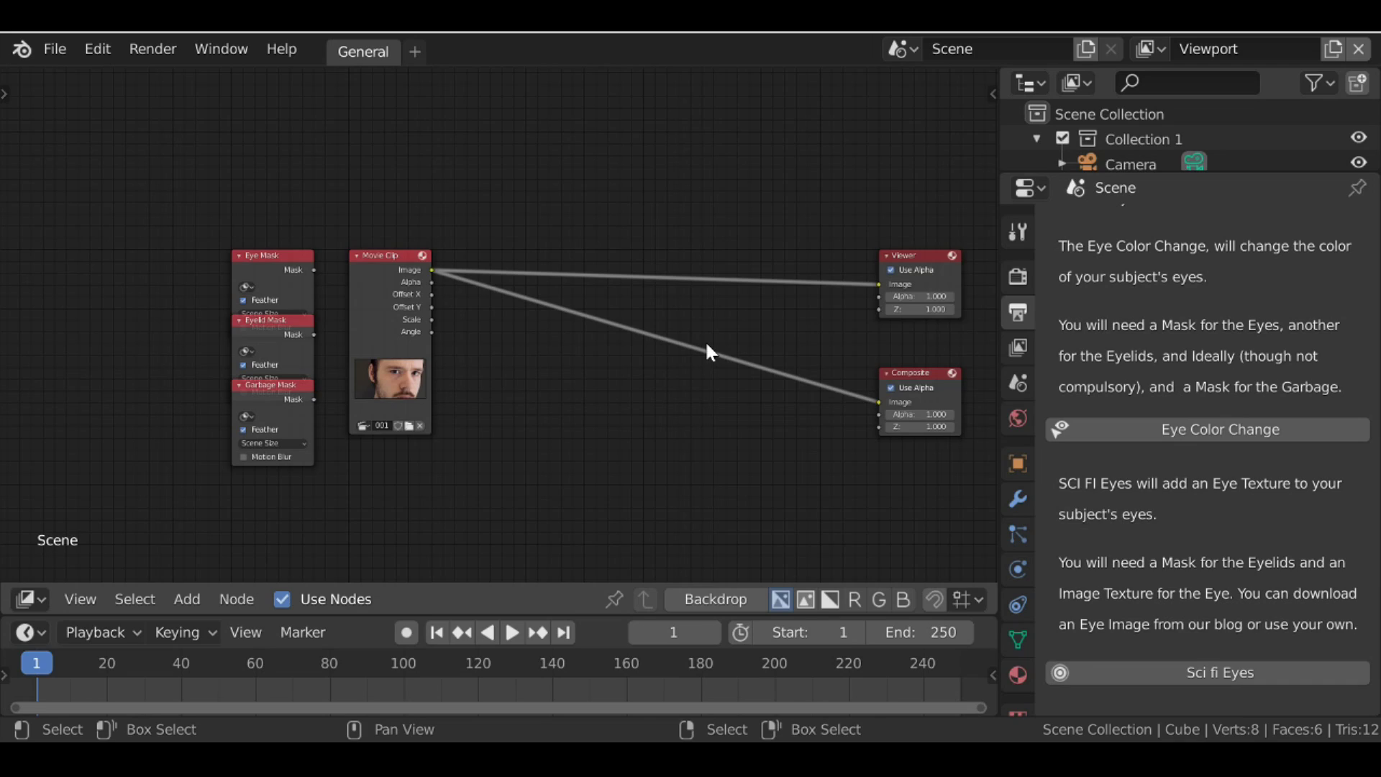
{"action": "left_click", "coordinate": [711, 594]}
{"action": "scroll", "coordinate": [625, 367], "scroll_direction": "up", "scroll_amount": 1}
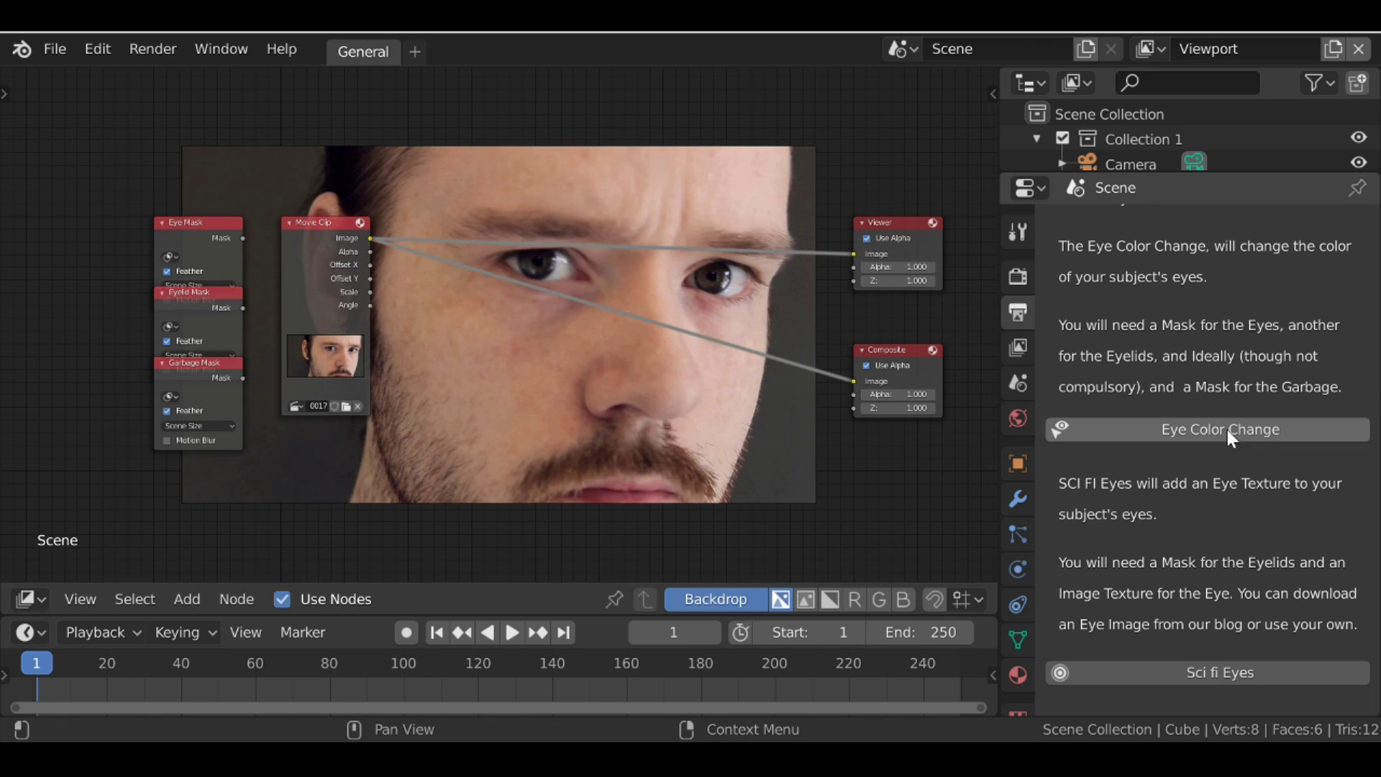
Insert the Col Change Node group between the Movie Clip and Composite nodes and link its output to the Viewer.
{"action": "key", "text": "shift+a"}
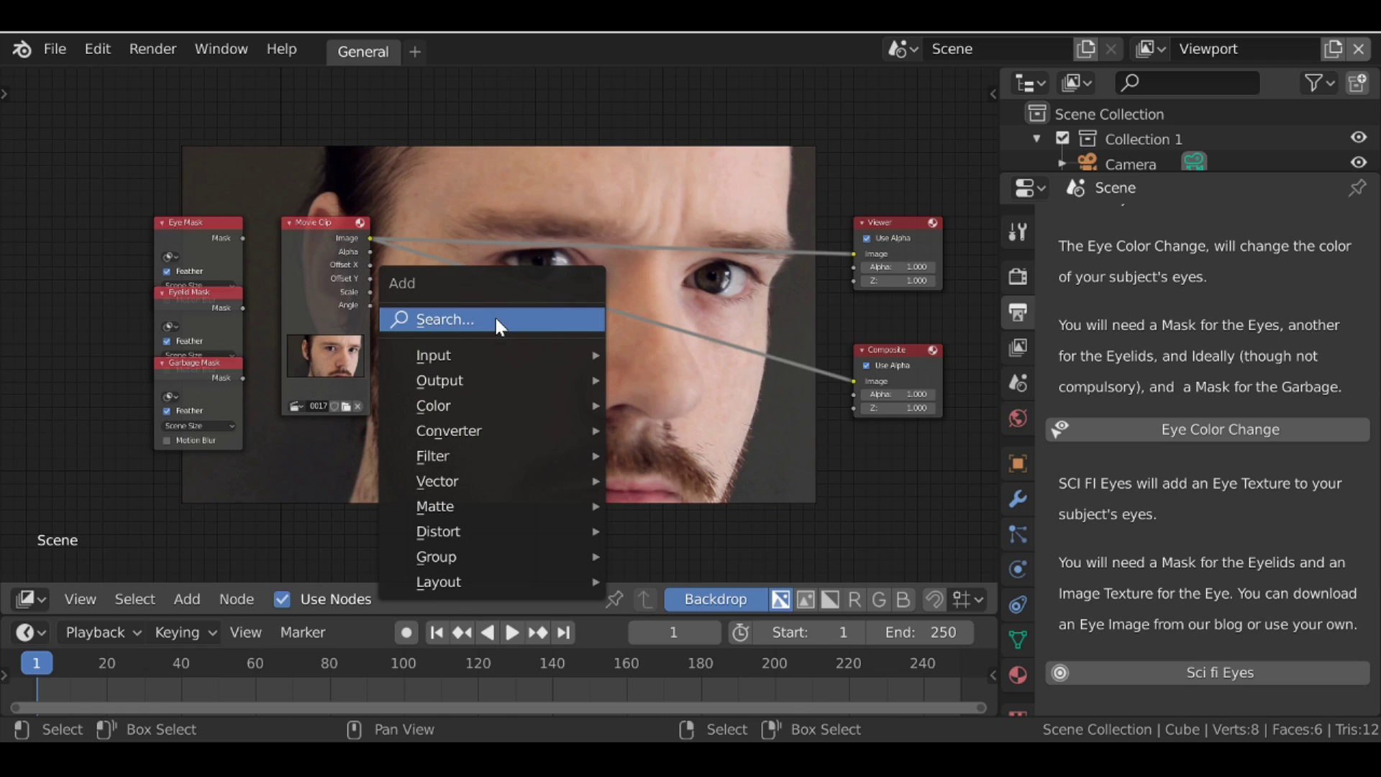
{"action": "mouse_move", "coordinate": [438, 554]}
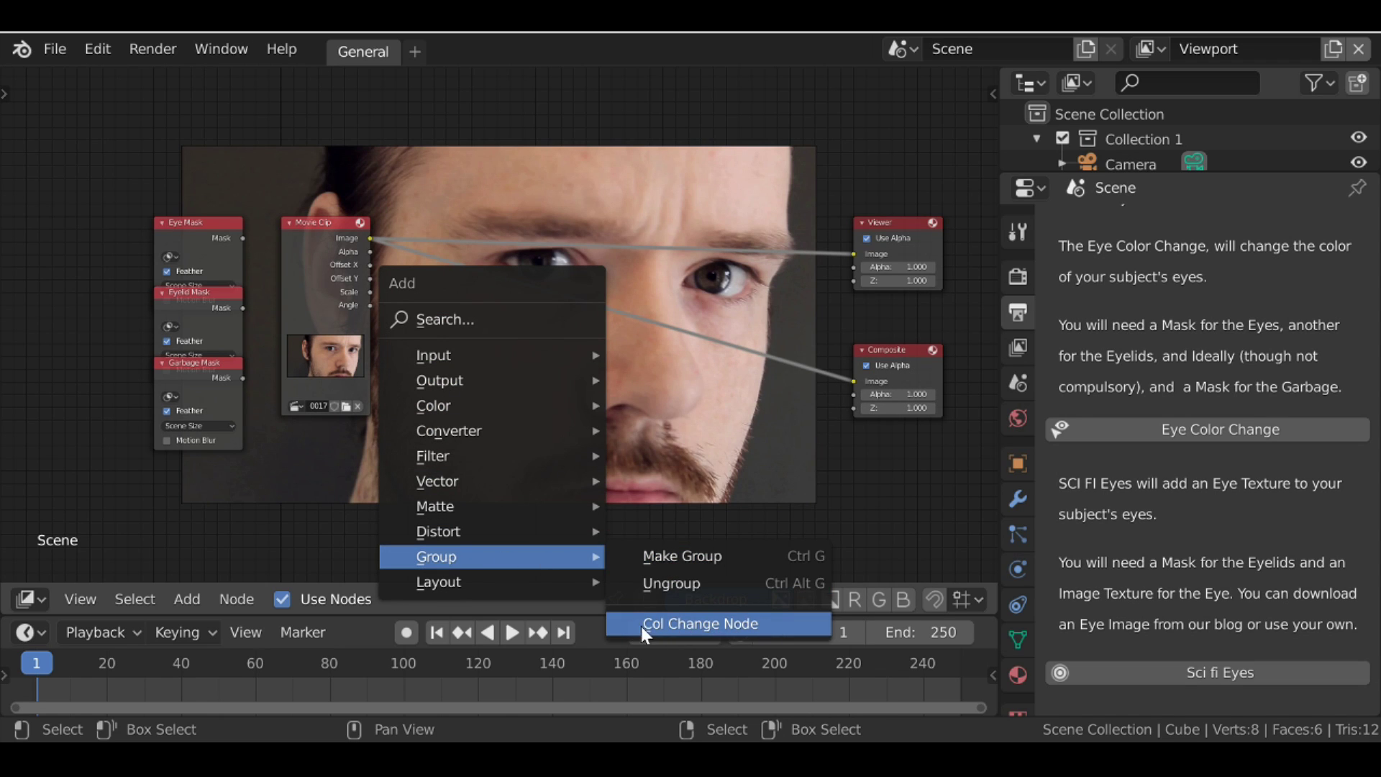
{"action": "left_click", "coordinate": [741, 625]}
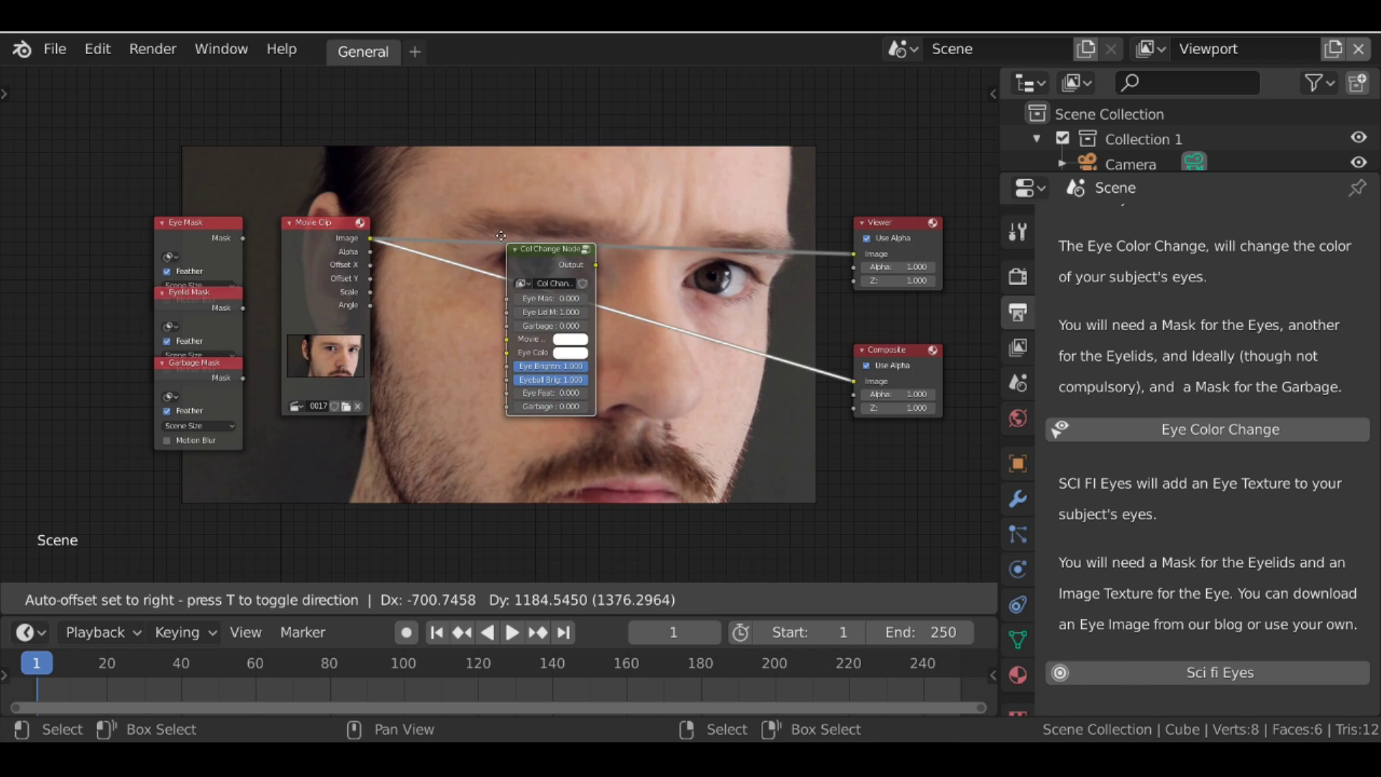
{"action": "left_click", "coordinate": [513, 262]}
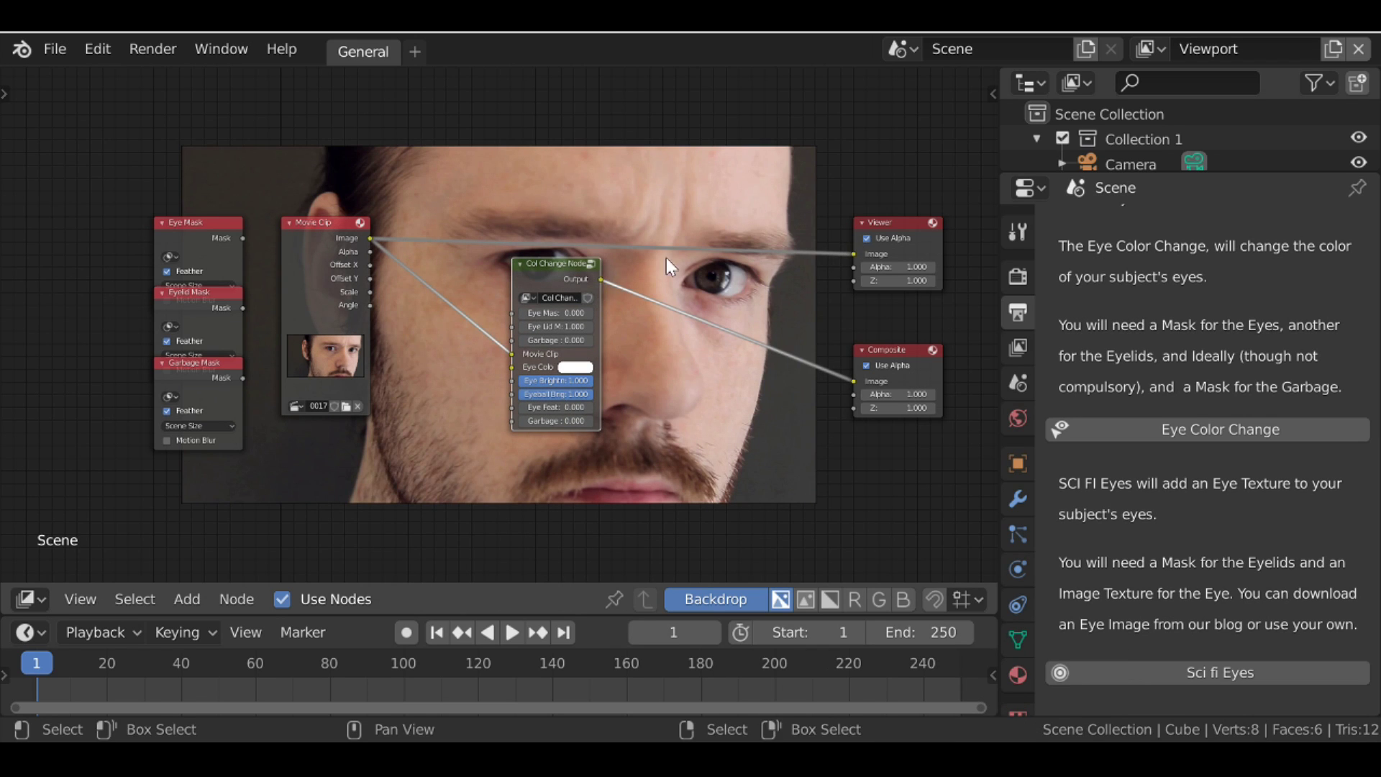
{"action": "left_click", "coordinate": [583, 265], "text": "ctrl+shift"}
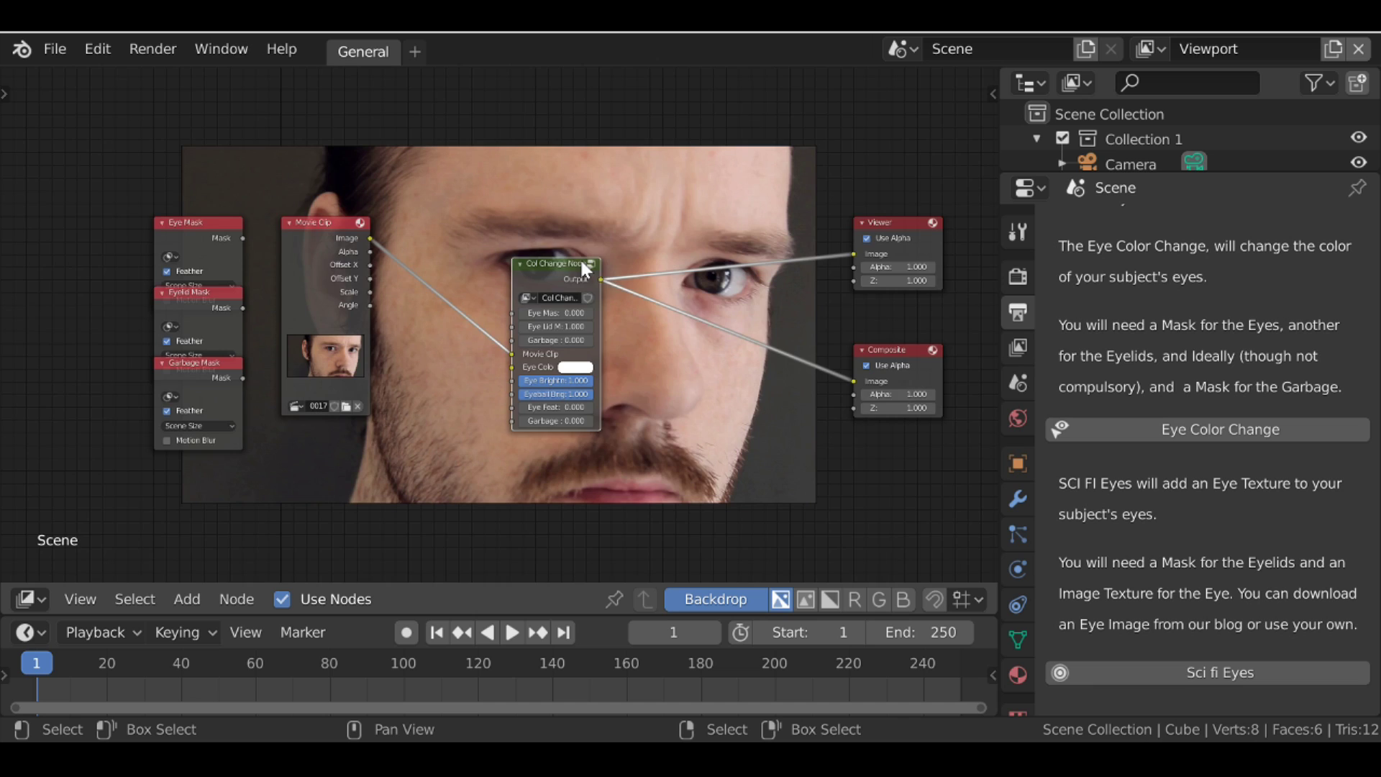
{"action": "scroll", "coordinate": [579, 257], "scroll_direction": "up", "scroll_amount": 3}
{"action": "left_click", "coordinate": [495, 355]}
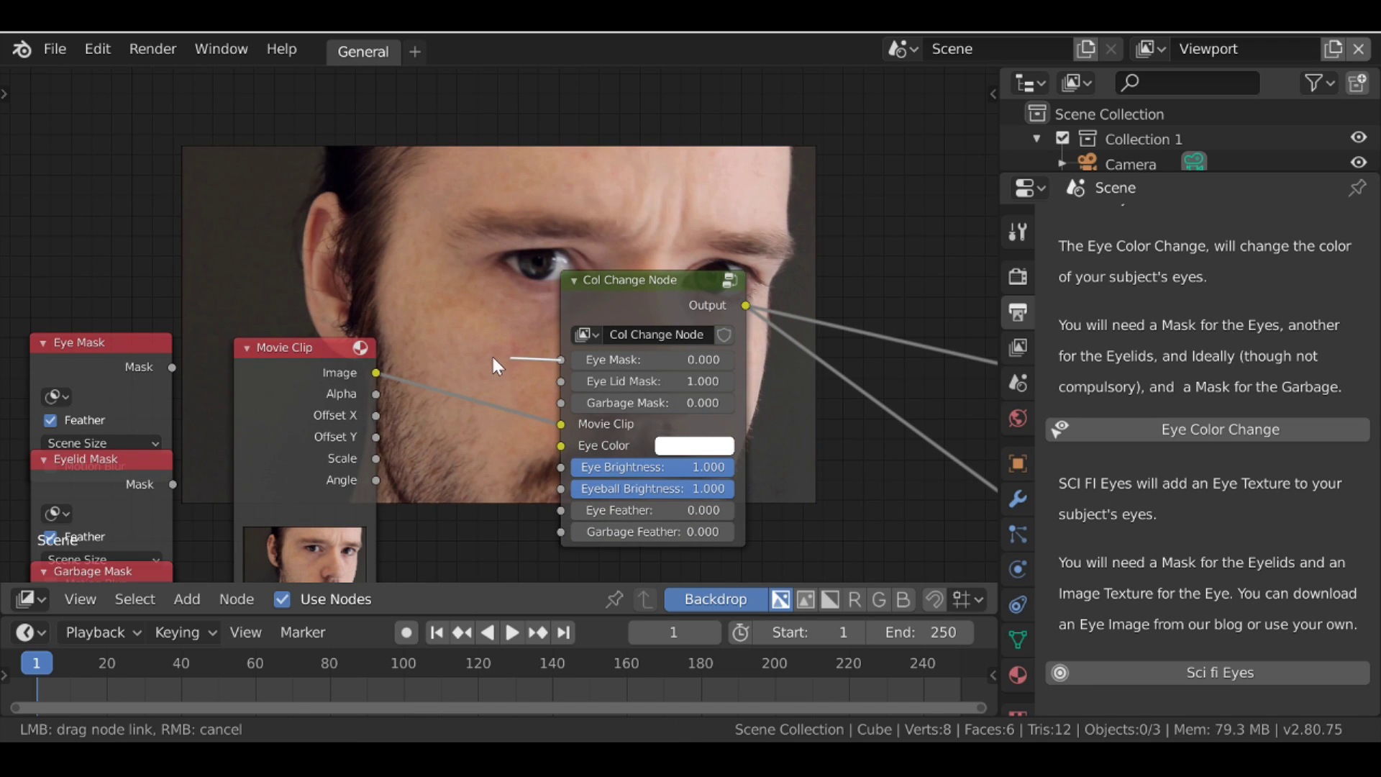
Add a Motion Tracking workspace from the VFX workspace templates.
{"action": "left_click", "coordinate": [415, 51]}
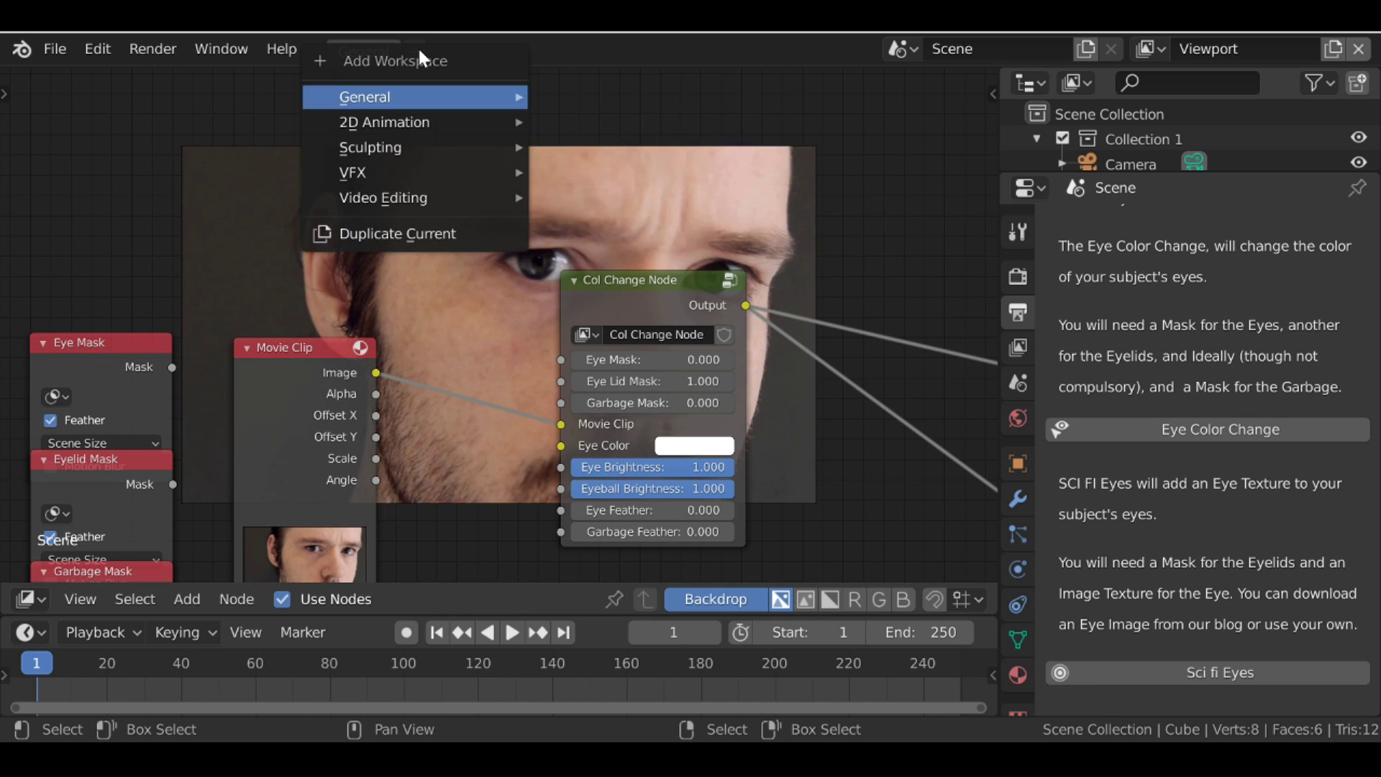
{"action": "mouse_move", "coordinate": [392, 173]}
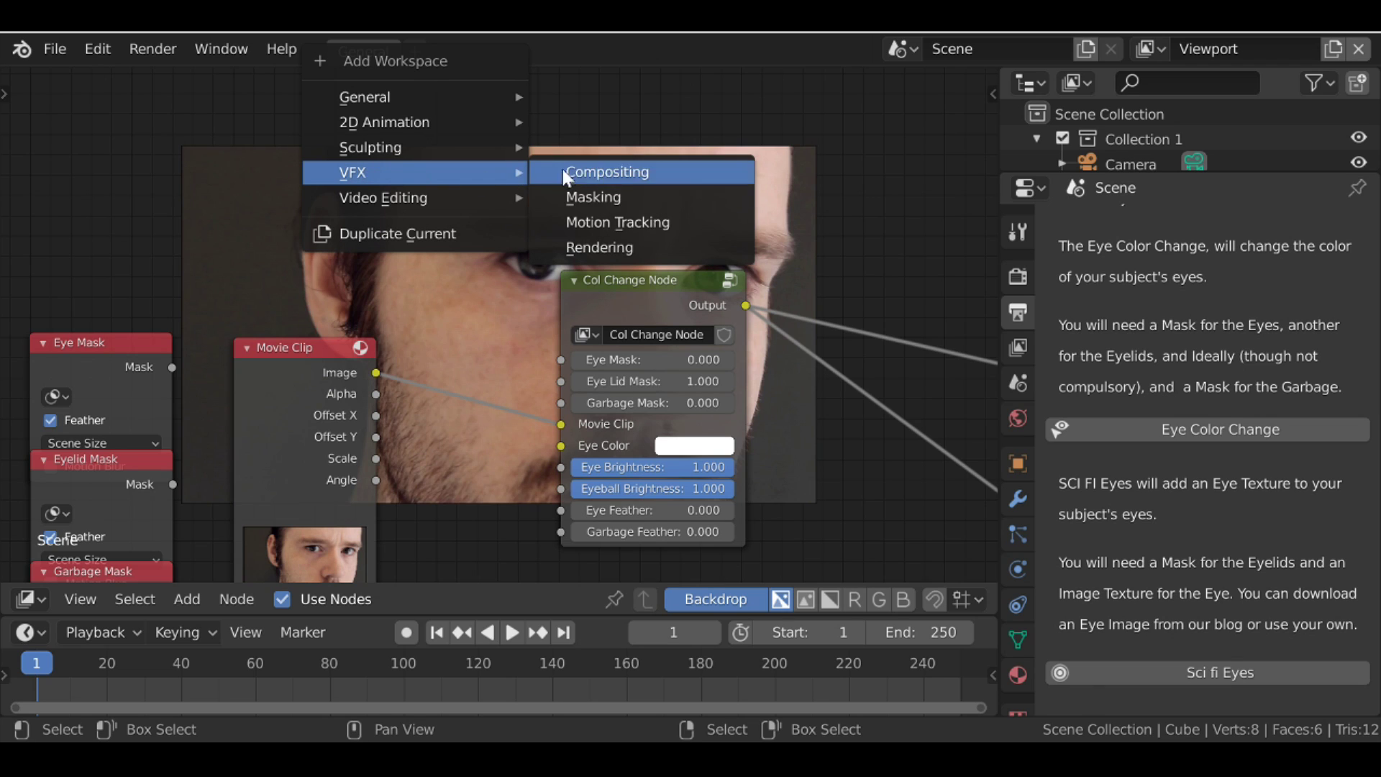
{"action": "left_click", "coordinate": [650, 223]}
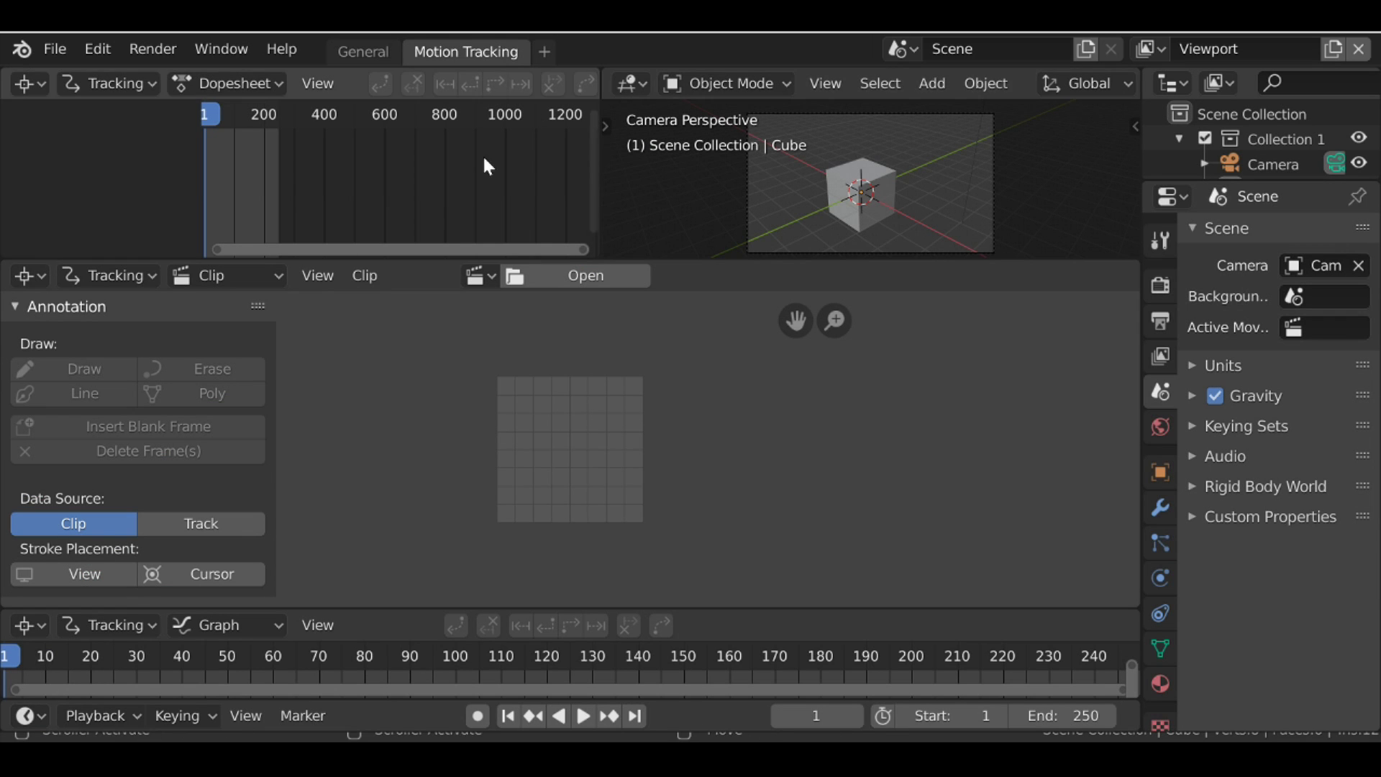
Join the Dopesheet and 3D Viewport areas, and extend the Movie Clip Editor over the joined area.
{"action": "right_click", "coordinate": [596, 175]}
{"action": "left_click", "coordinate": [581, 188]}
{"action": "left_click", "coordinate": [423, 179]}
{"action": "right_click", "coordinate": [872, 253]}
{"action": "left_click", "coordinate": [873, 257]}
{"action": "left_click", "coordinate": [827, 184]}
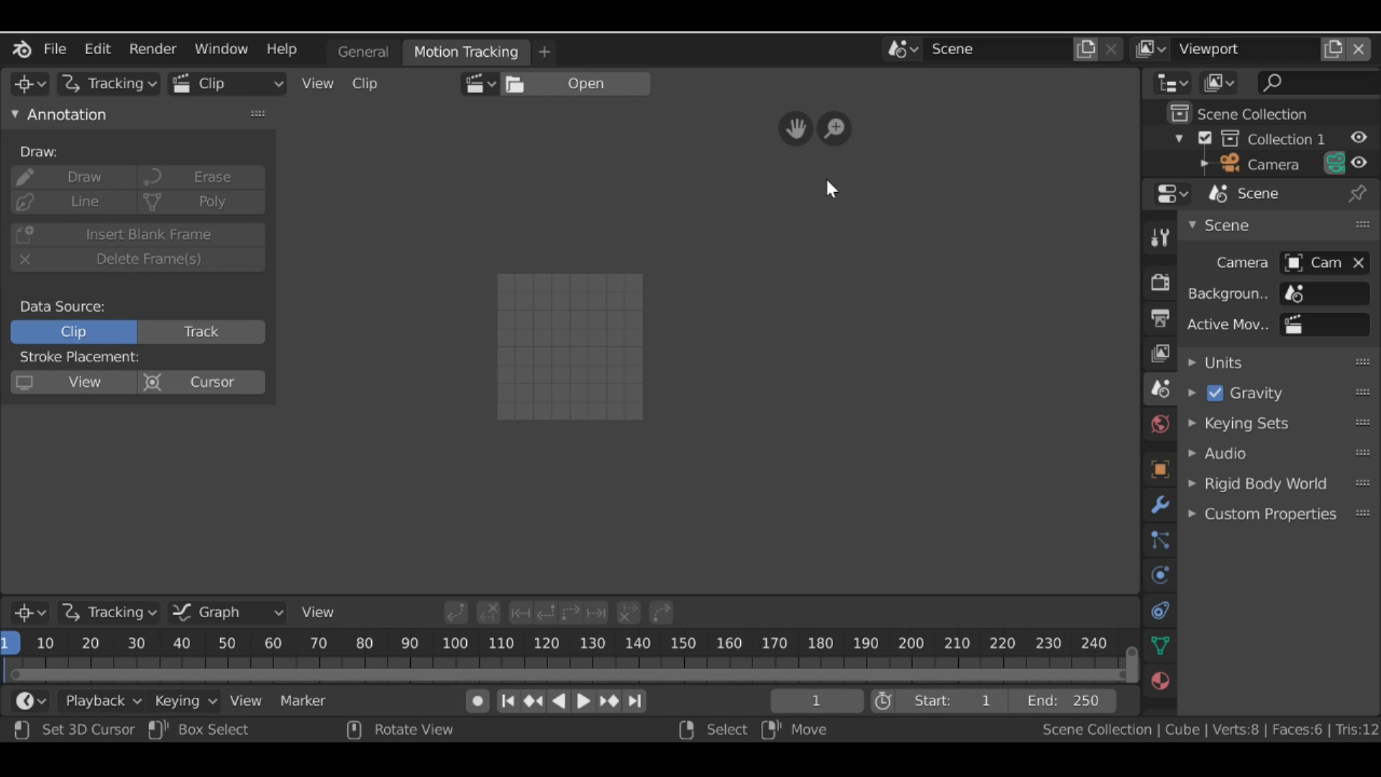
Display the already loaded 0017-0130.mp4 footage in the Movie Clip Editor.
{"action": "left_click", "coordinate": [481, 85]}
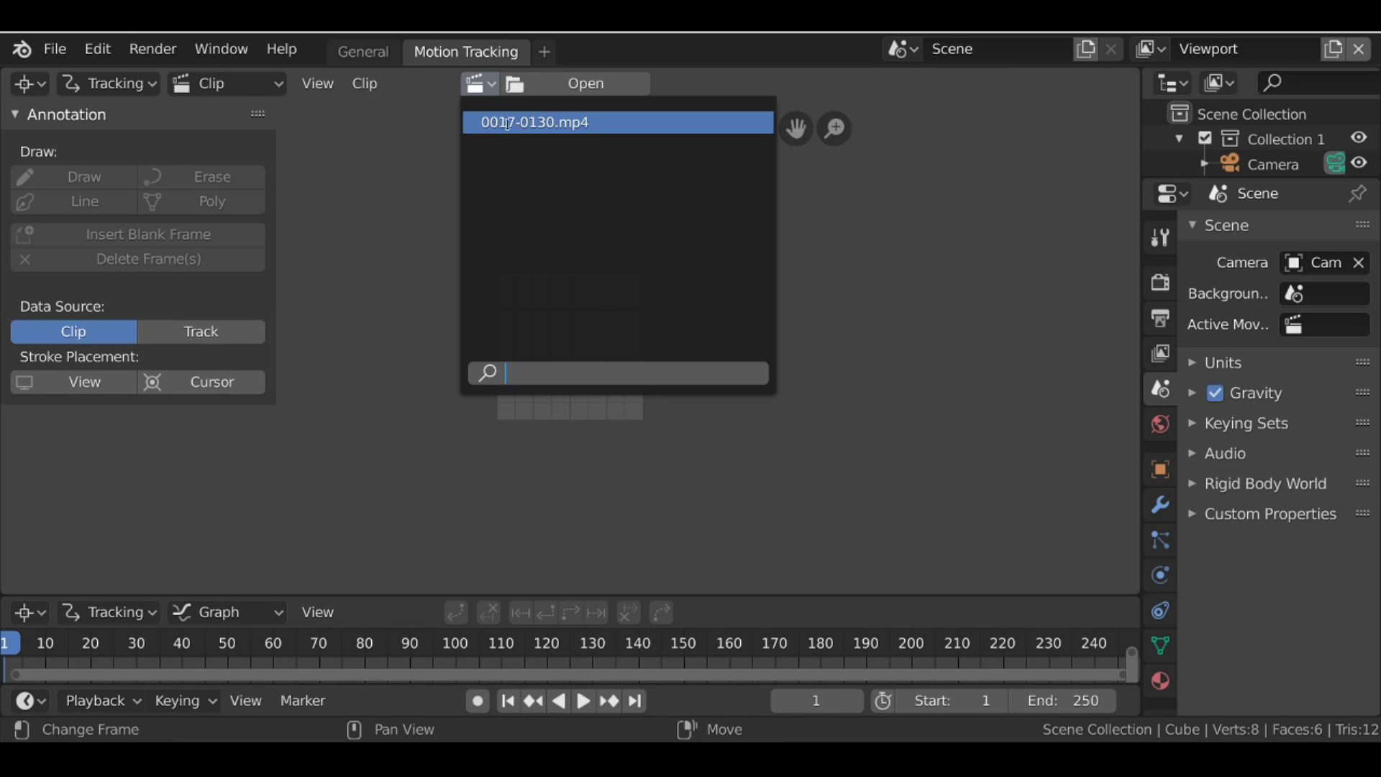
{"action": "left_click", "coordinate": [549, 123]}
{"action": "scroll", "coordinate": [553, 206], "scroll_direction": "down", "scroll_amount": 5}
{"action": "scroll", "coordinate": [553, 206], "scroll_direction": "up", "scroll_amount": 2}
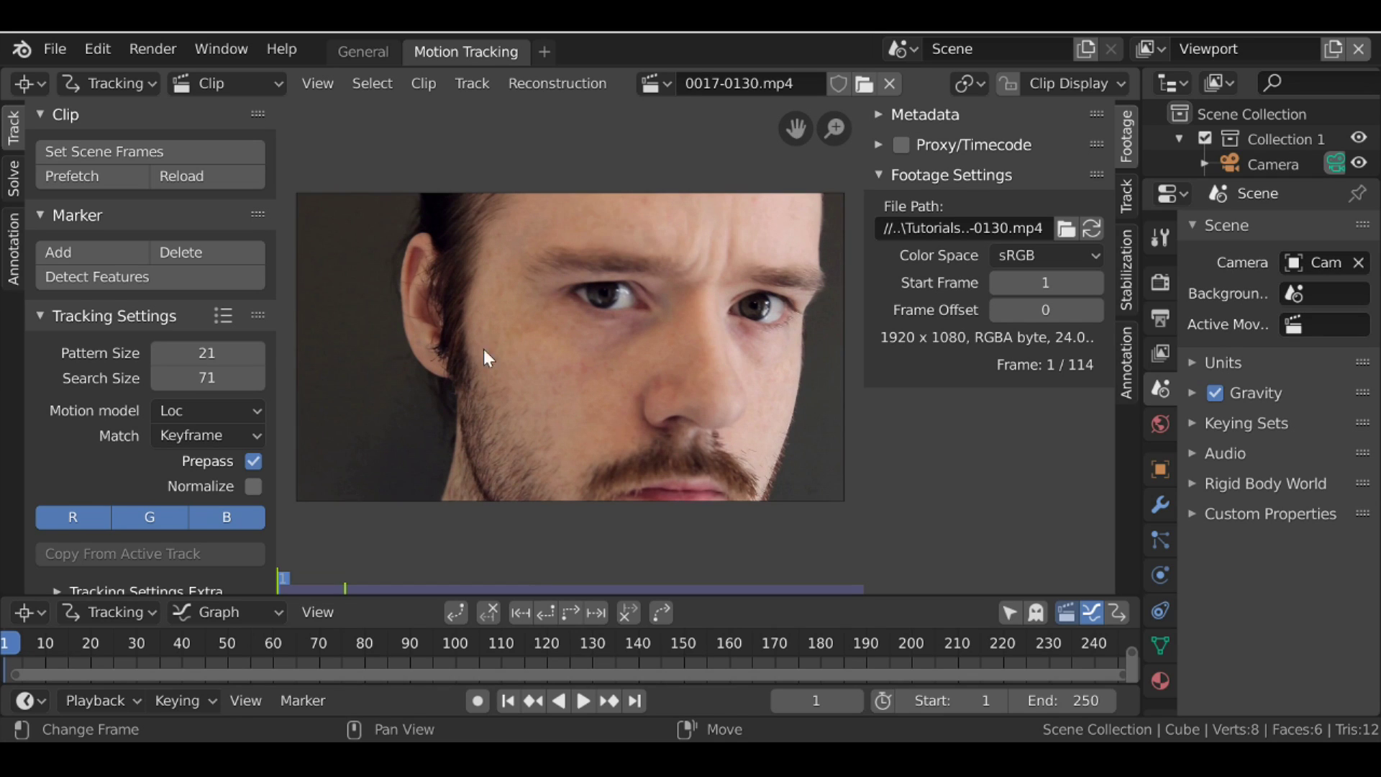
Match the scene frame range to the clip and prefetch its frames, scrub briefly through it, and return to frame 1.
{"action": "left_click", "coordinate": [108, 154]}
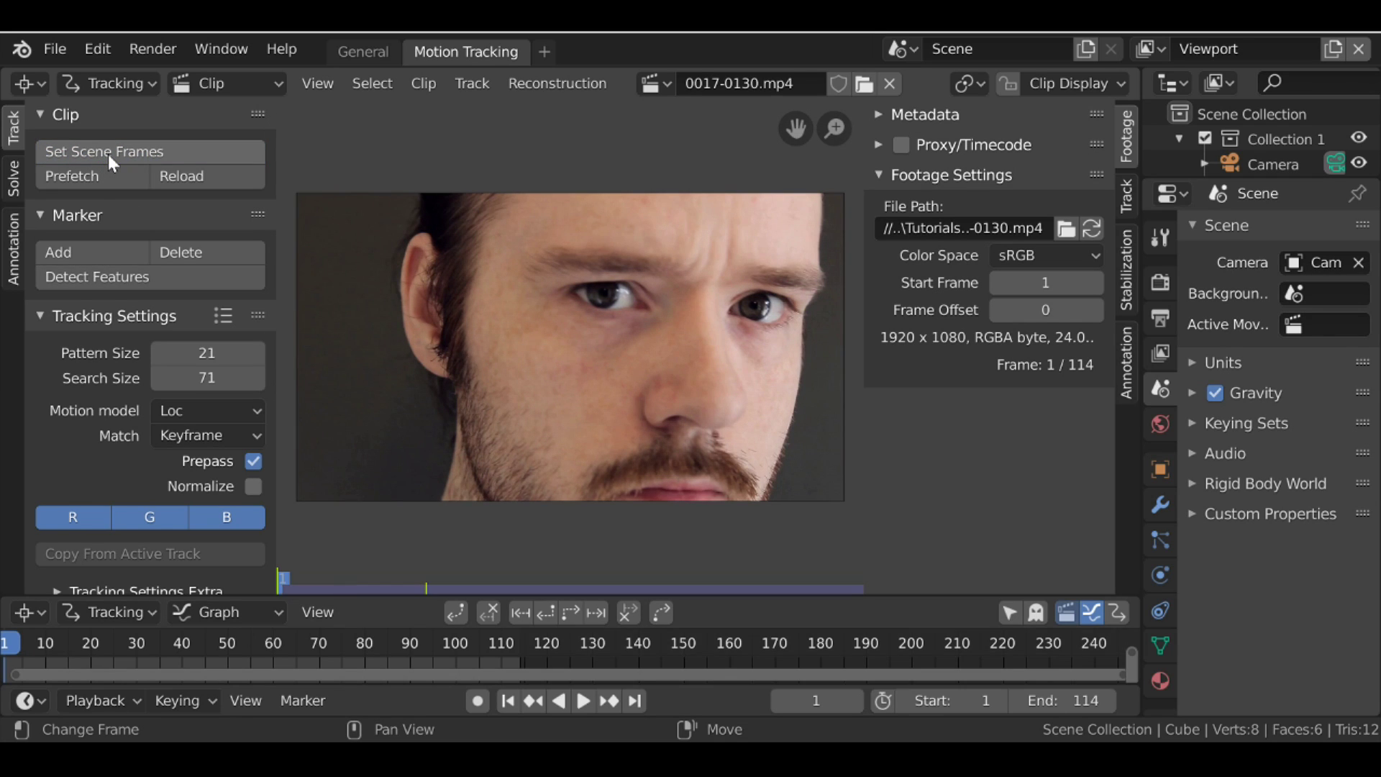
{"action": "left_click", "coordinate": [66, 172]}
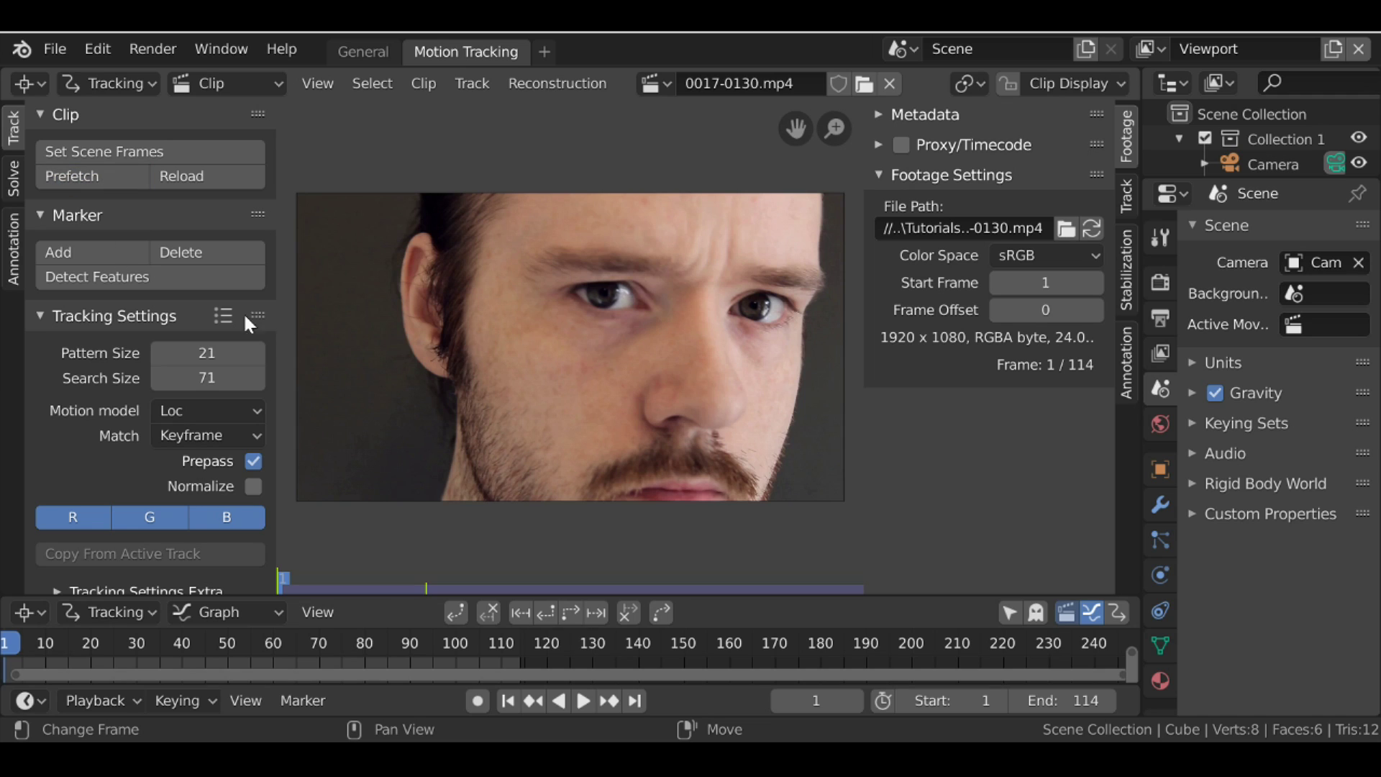
{"action": "left_click_drag", "start_coordinate": [144, 640], "coordinate": [207, 602]}
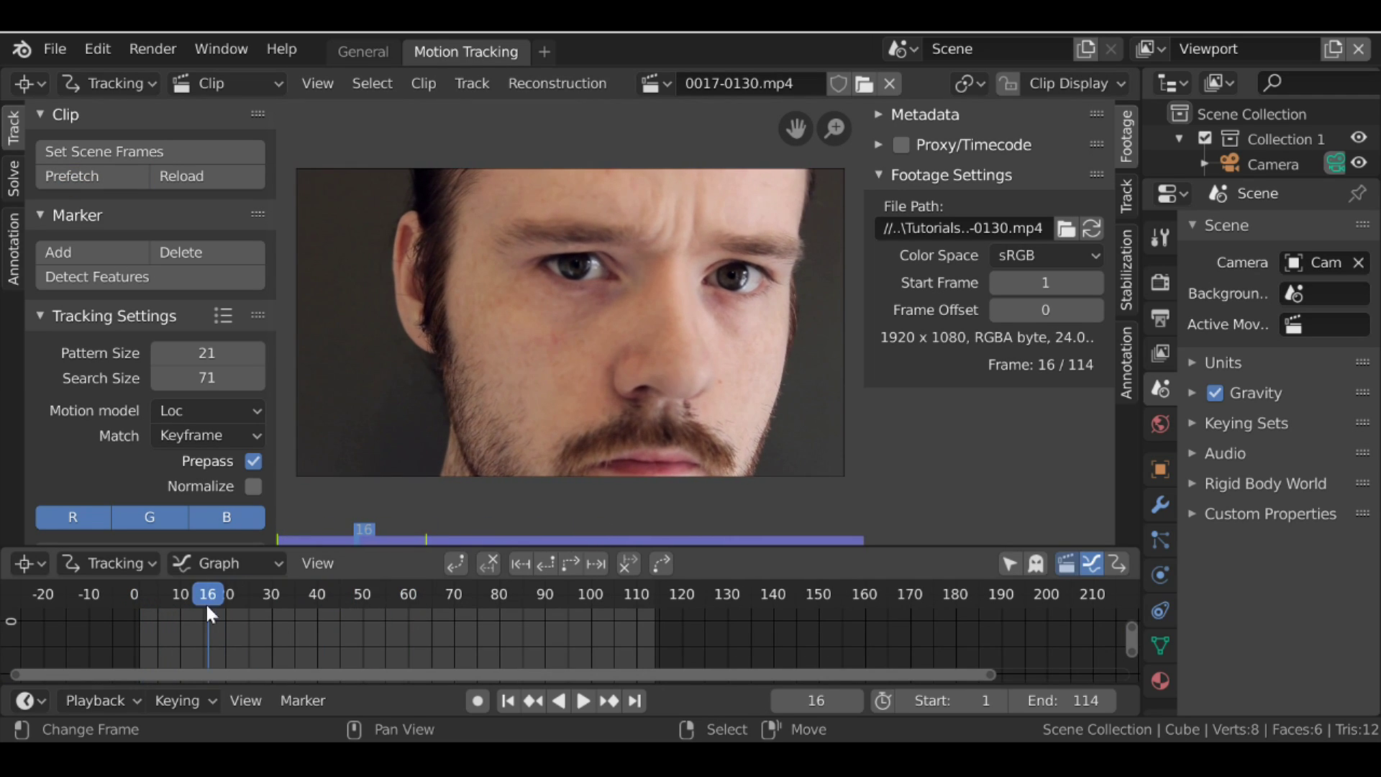
{"action": "left_click", "coordinate": [508, 702]}
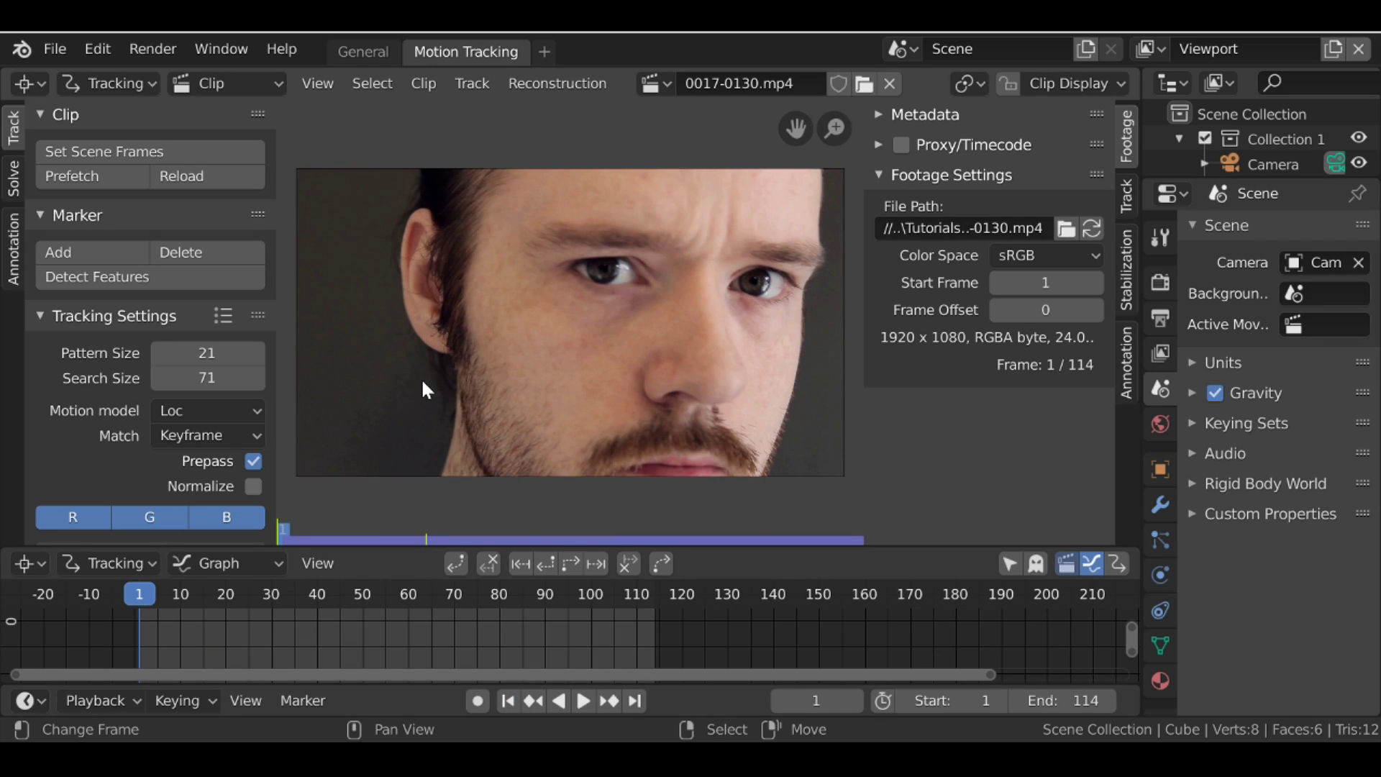
Add a tracking marker on the pupil of the image's left eye and enlarge its pattern area.
{"action": "scroll", "coordinate": [360, 366], "scroll_direction": "down", "scroll_amount": 1}
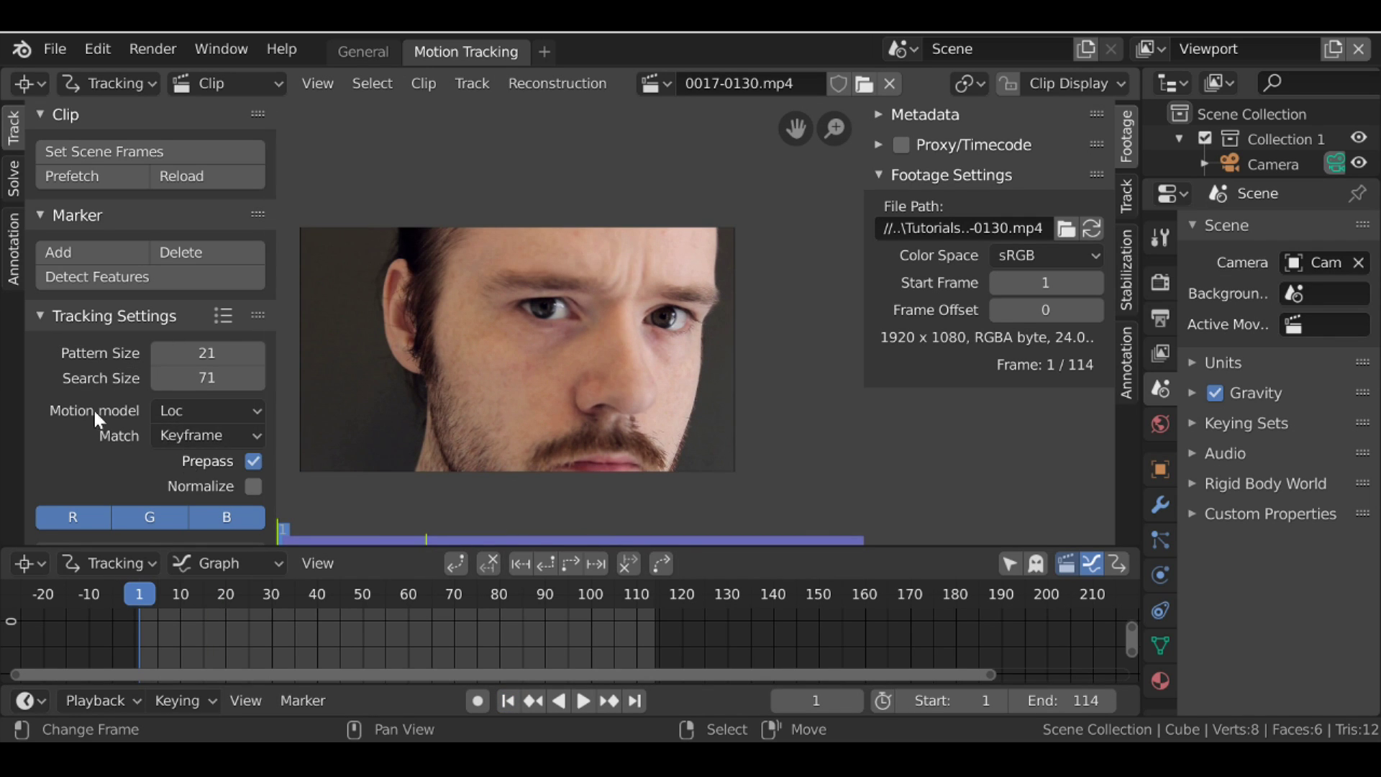
{"action": "scroll", "coordinate": [504, 317], "scroll_direction": "up", "scroll_amount": 4}
{"action": "left_click", "coordinate": [502, 282], "text": "ctrl"}
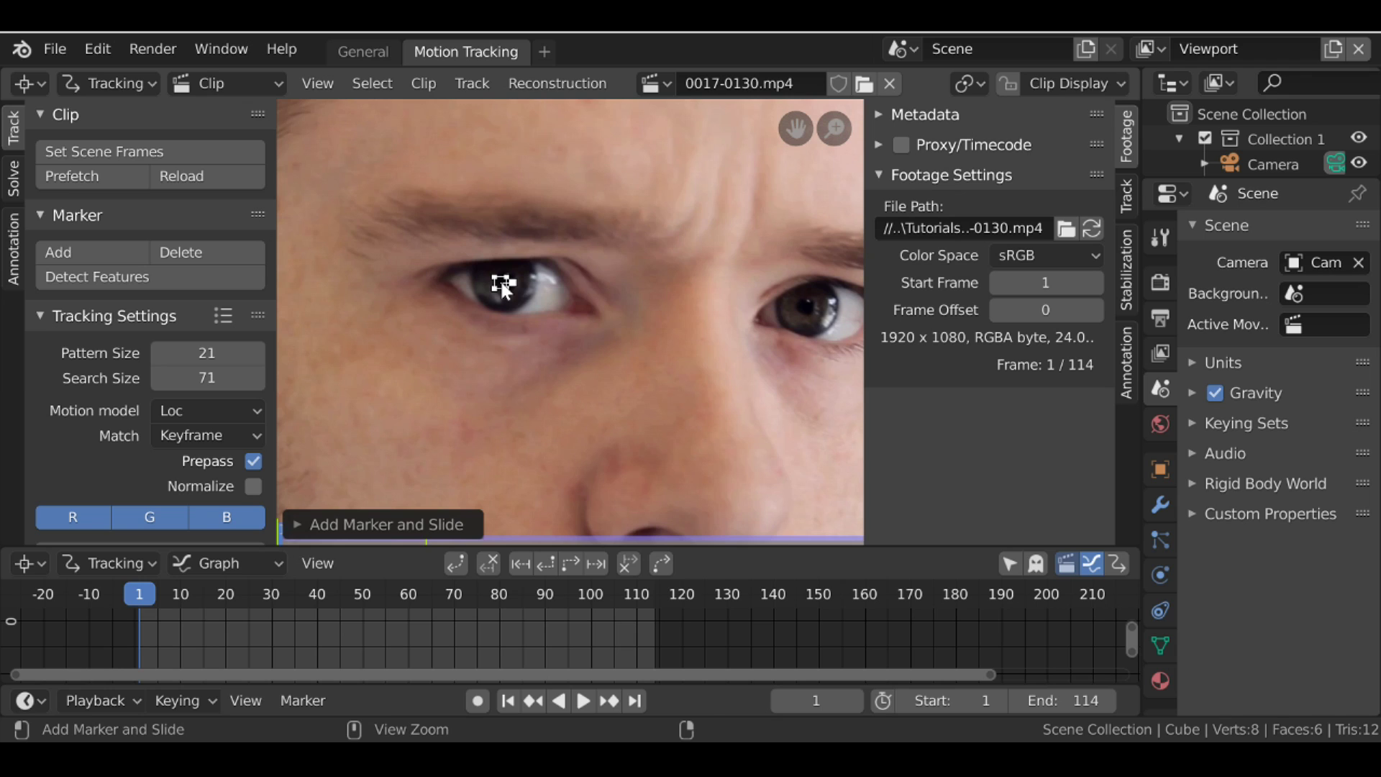
{"action": "key", "text": "s"}
{"action": "left_click", "coordinate": [623, 285]}
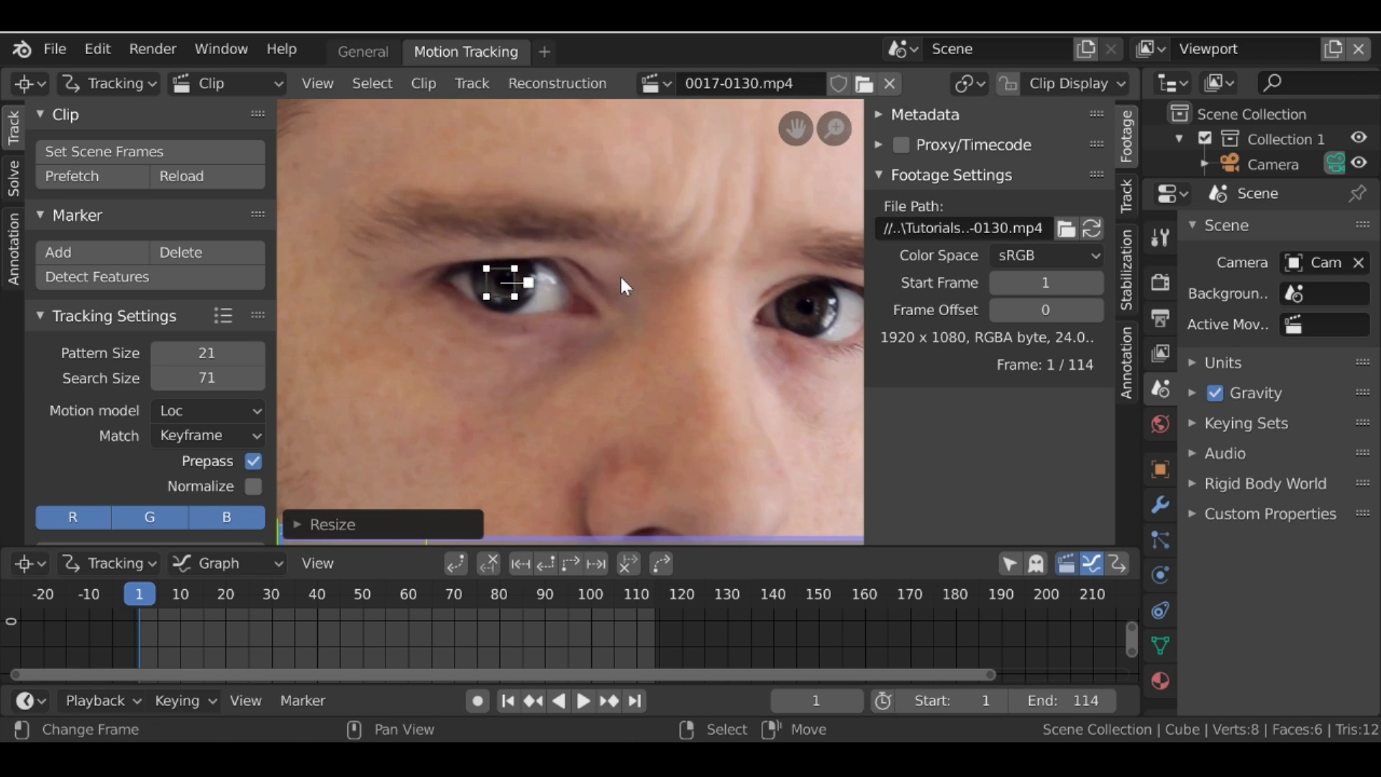
Show the marker's track settings and search area, and shrink the search area to fit around the iris.
{"action": "left_click", "coordinate": [1128, 192]}
{"action": "scroll", "coordinate": [561, 245], "scroll_direction": "up", "scroll_amount": 2}
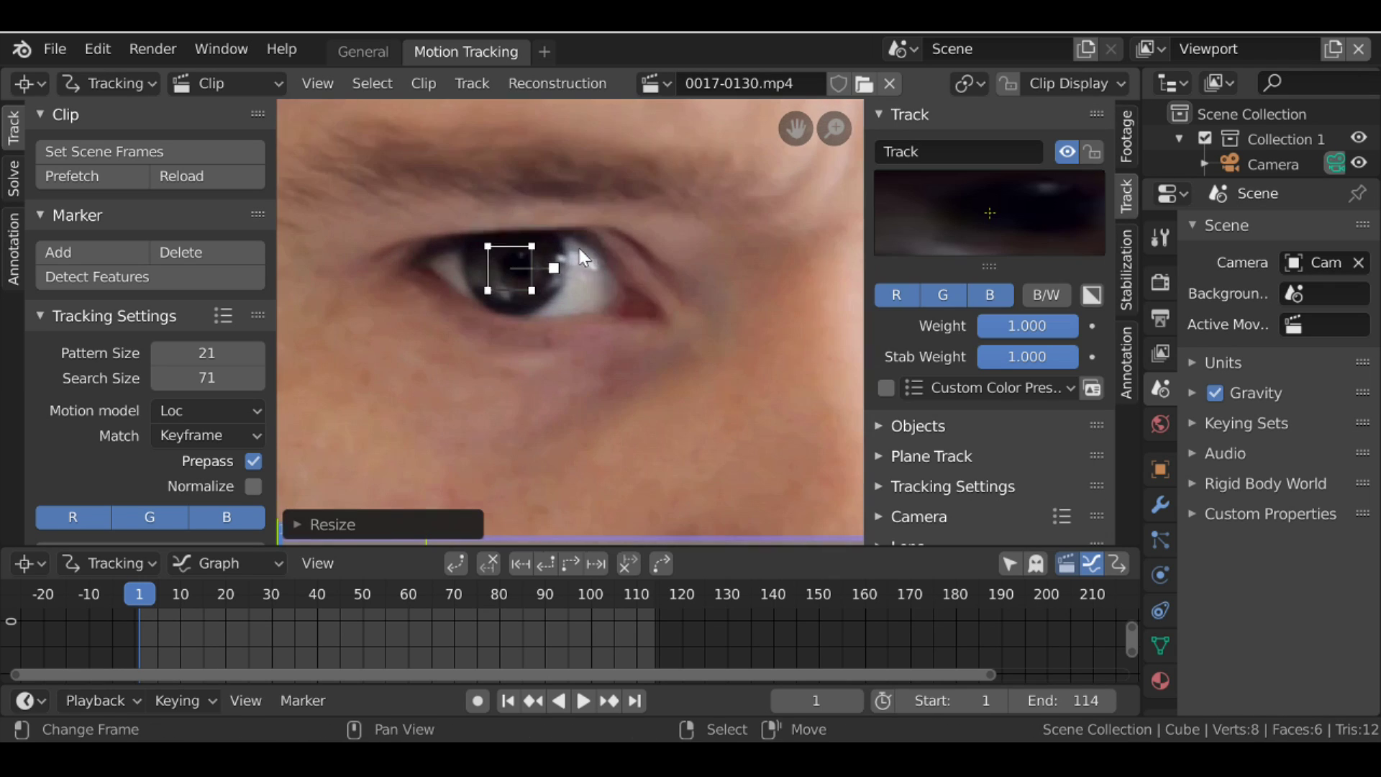
{"action": "mouse_move", "coordinate": [584, 266]}
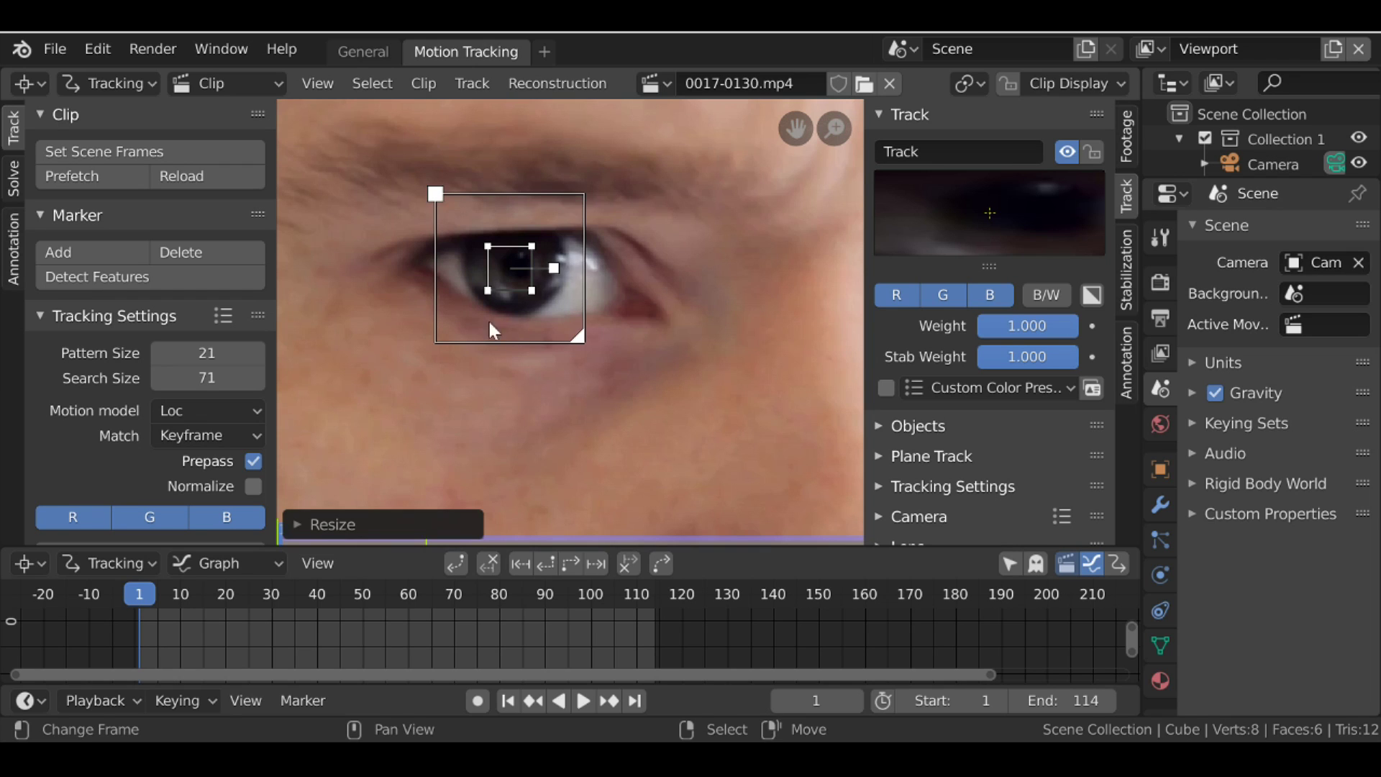
{"action": "left_click", "coordinate": [1071, 84]}
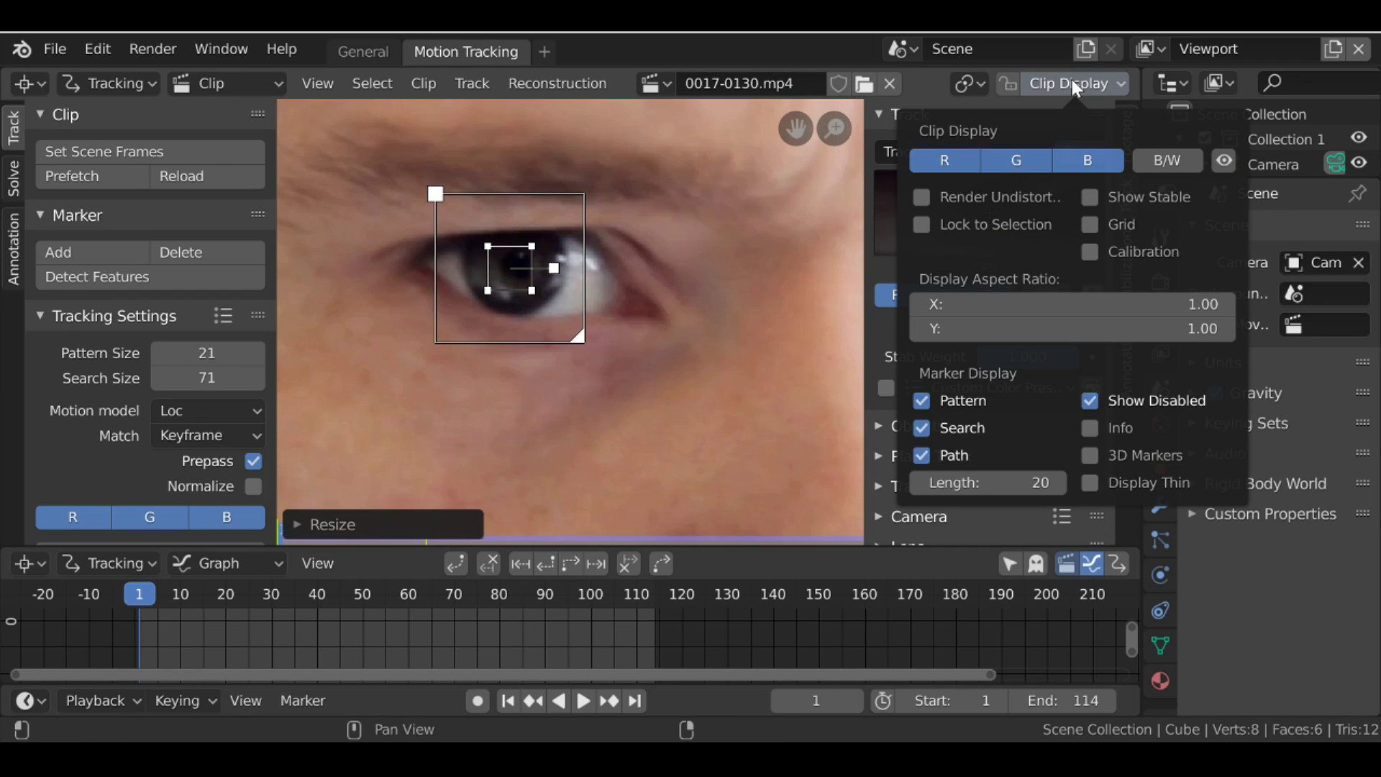
{"action": "left_click", "coordinate": [954, 430]}
{"action": "left_click", "coordinate": [953, 430]}
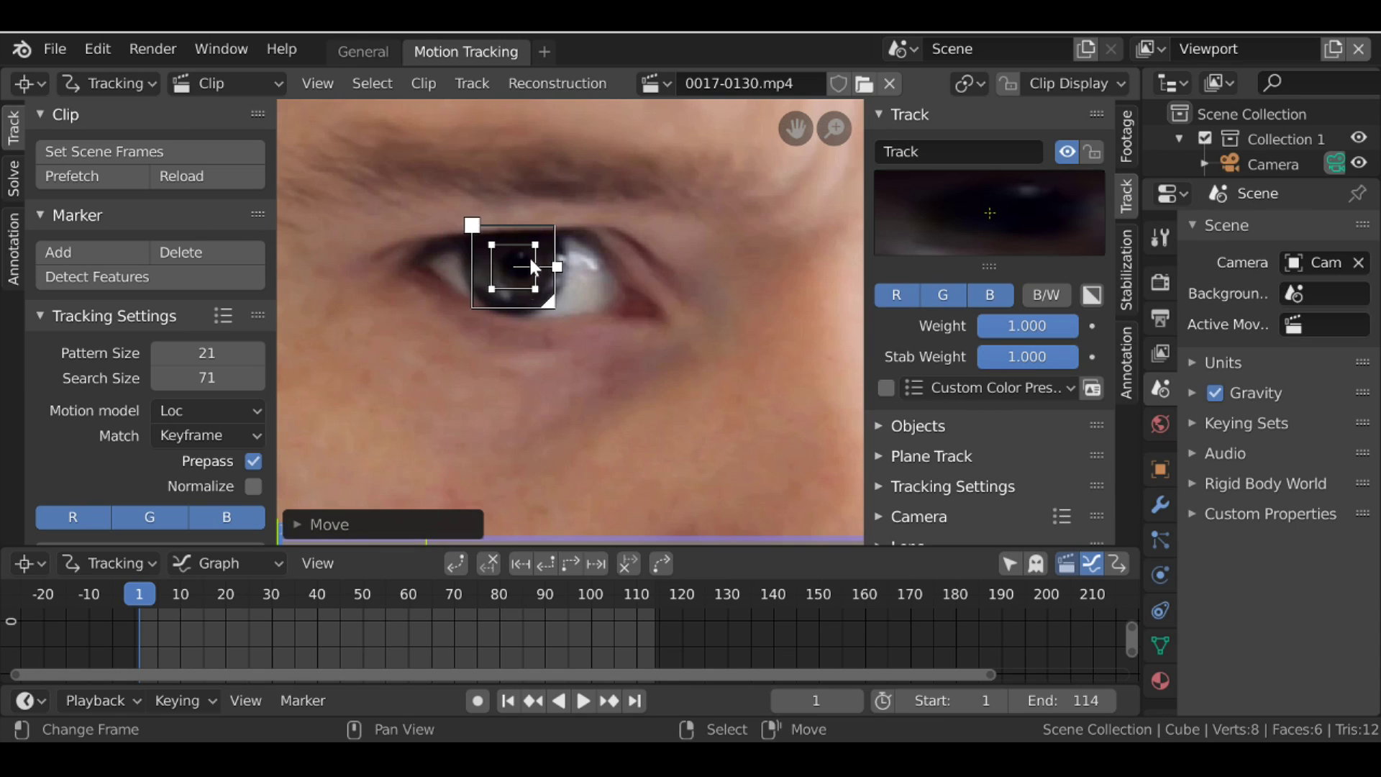
Name the track Left and copy its settings into the default tracking settings for new markers.
{"action": "left_click", "coordinate": [929, 149]}
{"action": "type", "text": "Left"}
{"action": "key", "text": "Return"}
{"action": "scroll", "coordinate": [119, 292], "scroll_direction": "down", "scroll_amount": 2}
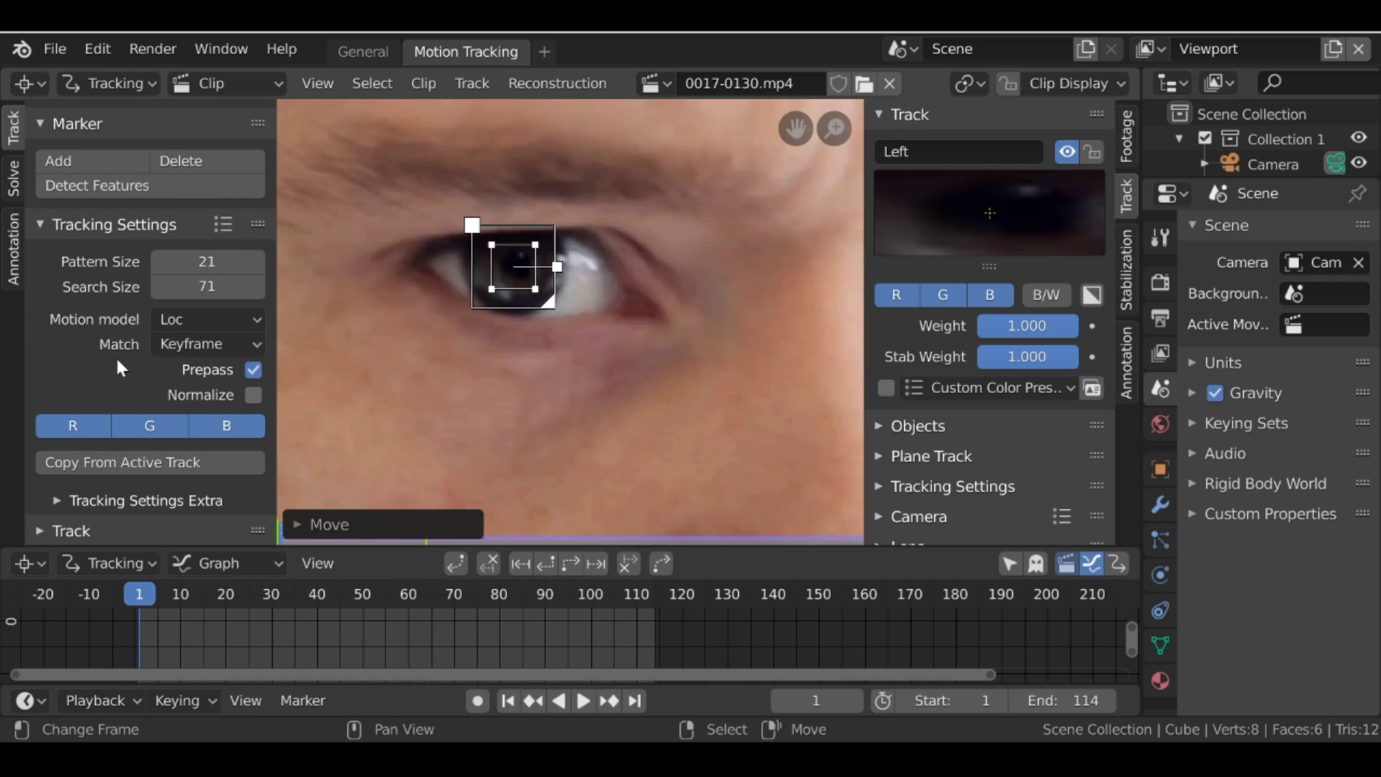
{"action": "left_click", "coordinate": [151, 462]}
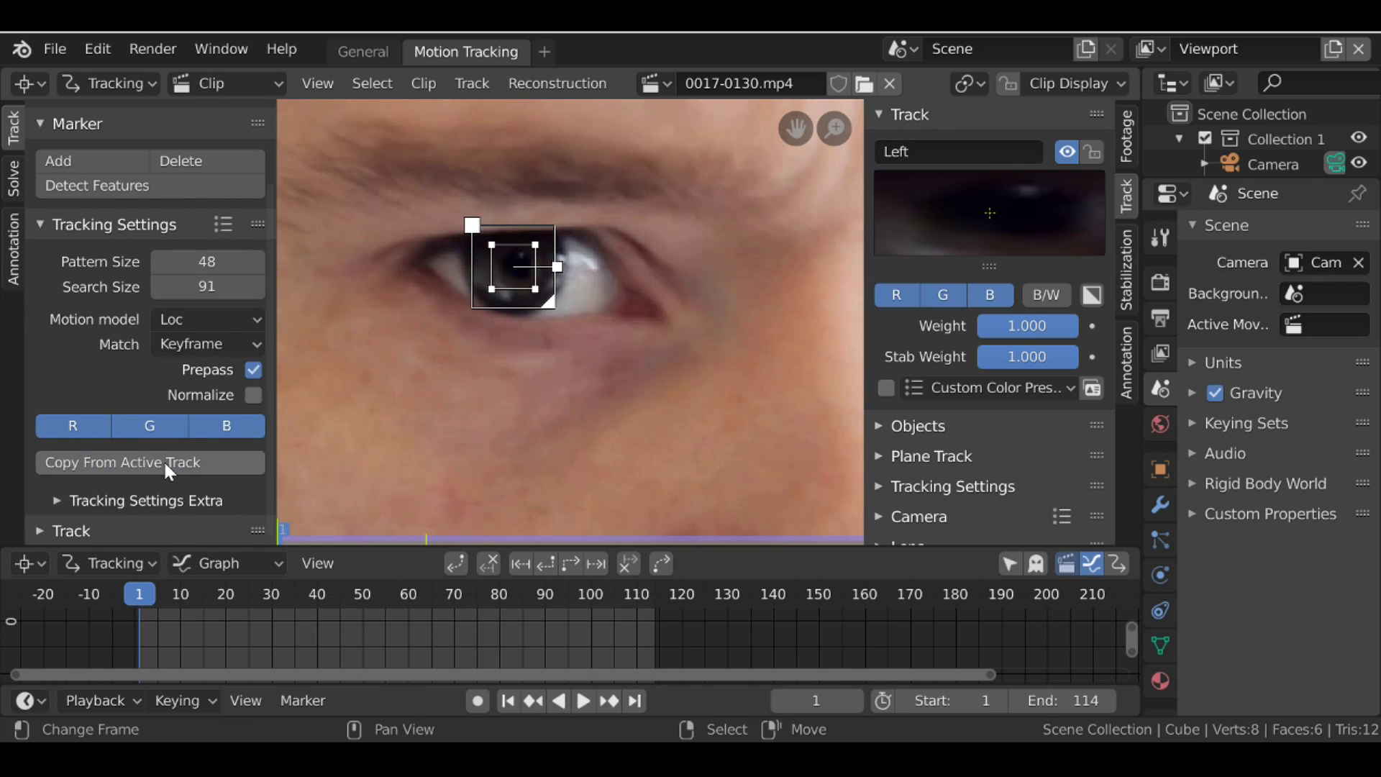
Add a second tracking marker on the pupil of the other eye.
{"action": "scroll", "coordinate": [495, 345], "scroll_direction": "down", "scroll_amount": 5}
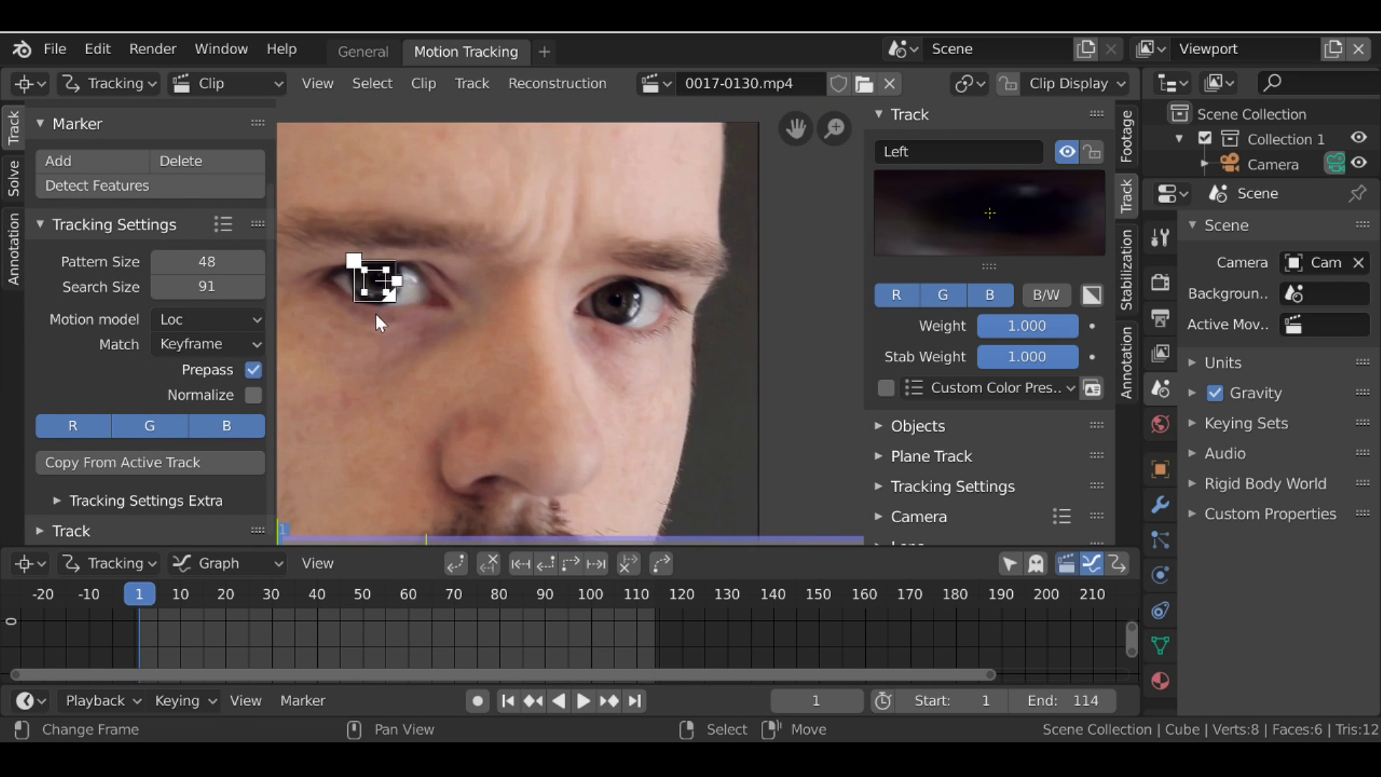
{"action": "scroll", "coordinate": [371, 291], "scroll_direction": "up", "scroll_amount": 4}
{"action": "left_click", "coordinate": [658, 274], "text": "ctrl"}
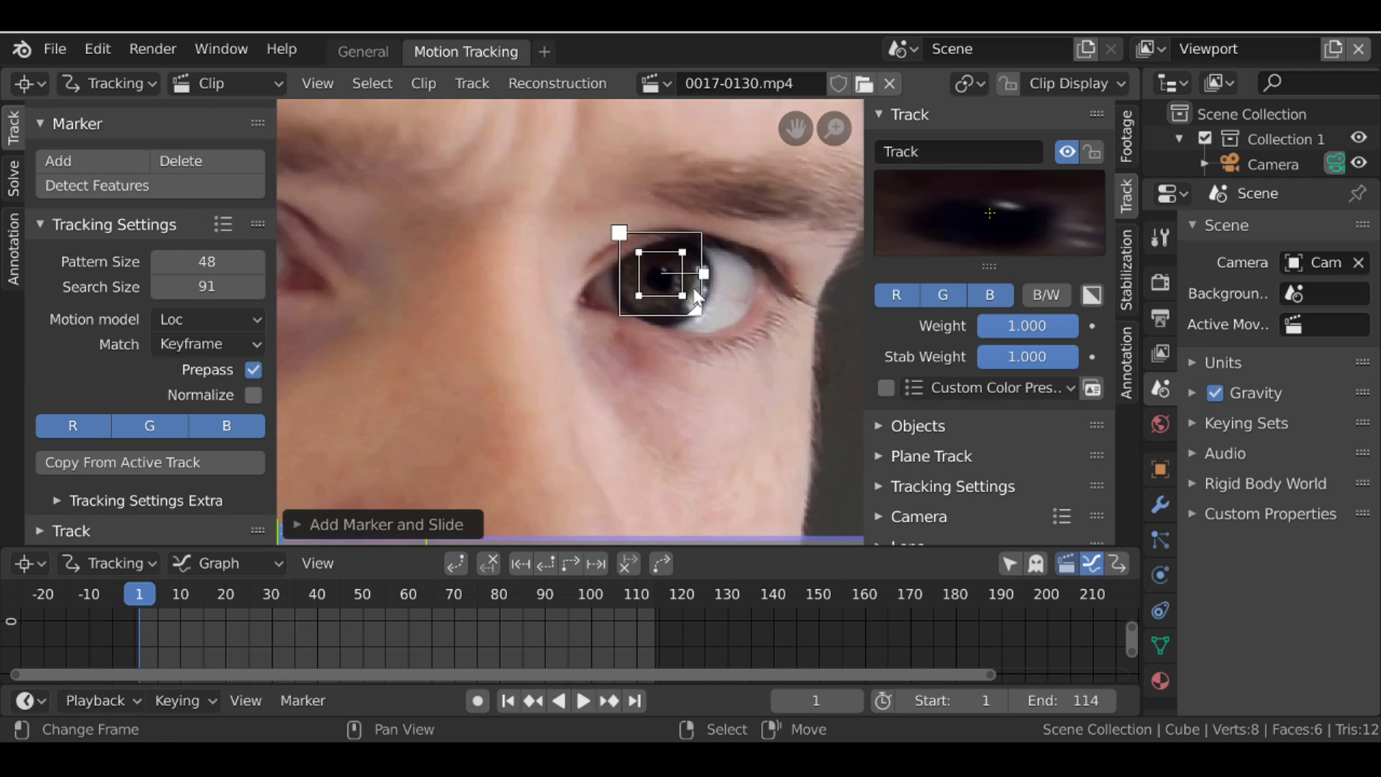
Track both eye markers forward through the whole clip, return to frame 1 and deselect the markers.
{"action": "scroll", "coordinate": [697, 299], "scroll_direction": "down", "scroll_amount": 3}
{"action": "left_click", "coordinate": [389, 277], "text": "ctrl"}
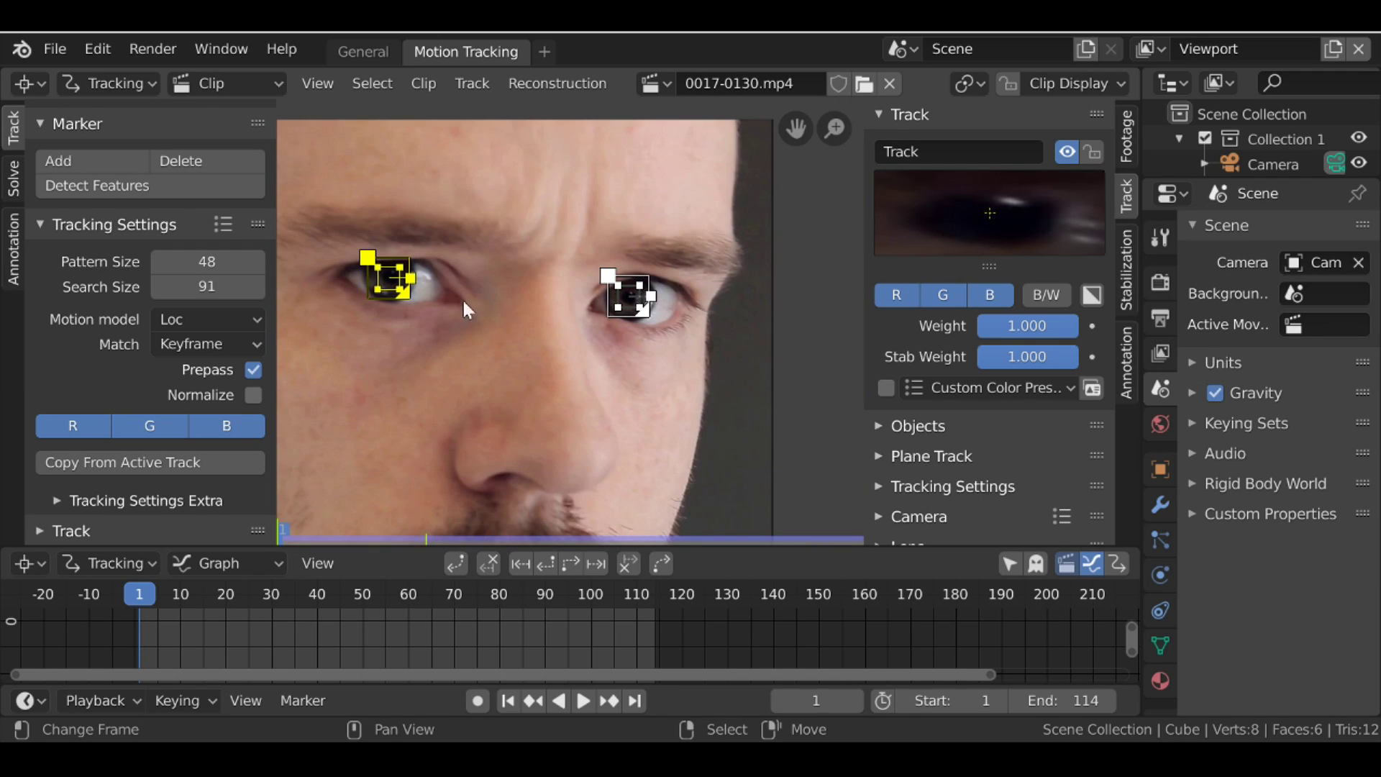
{"action": "left_click", "coordinate": [568, 562]}
{"action": "key", "text": "shift+Left"}
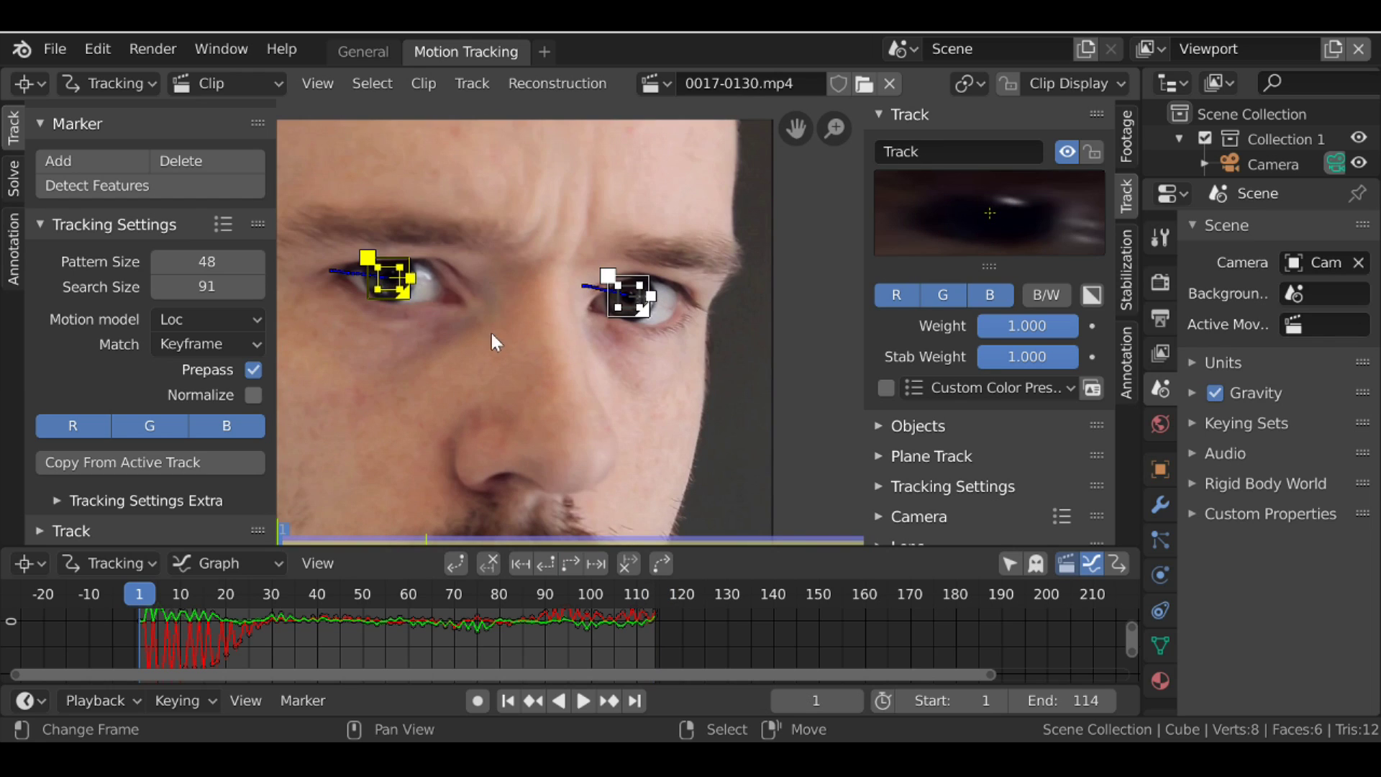
{"action": "key", "text": "alt+a"}
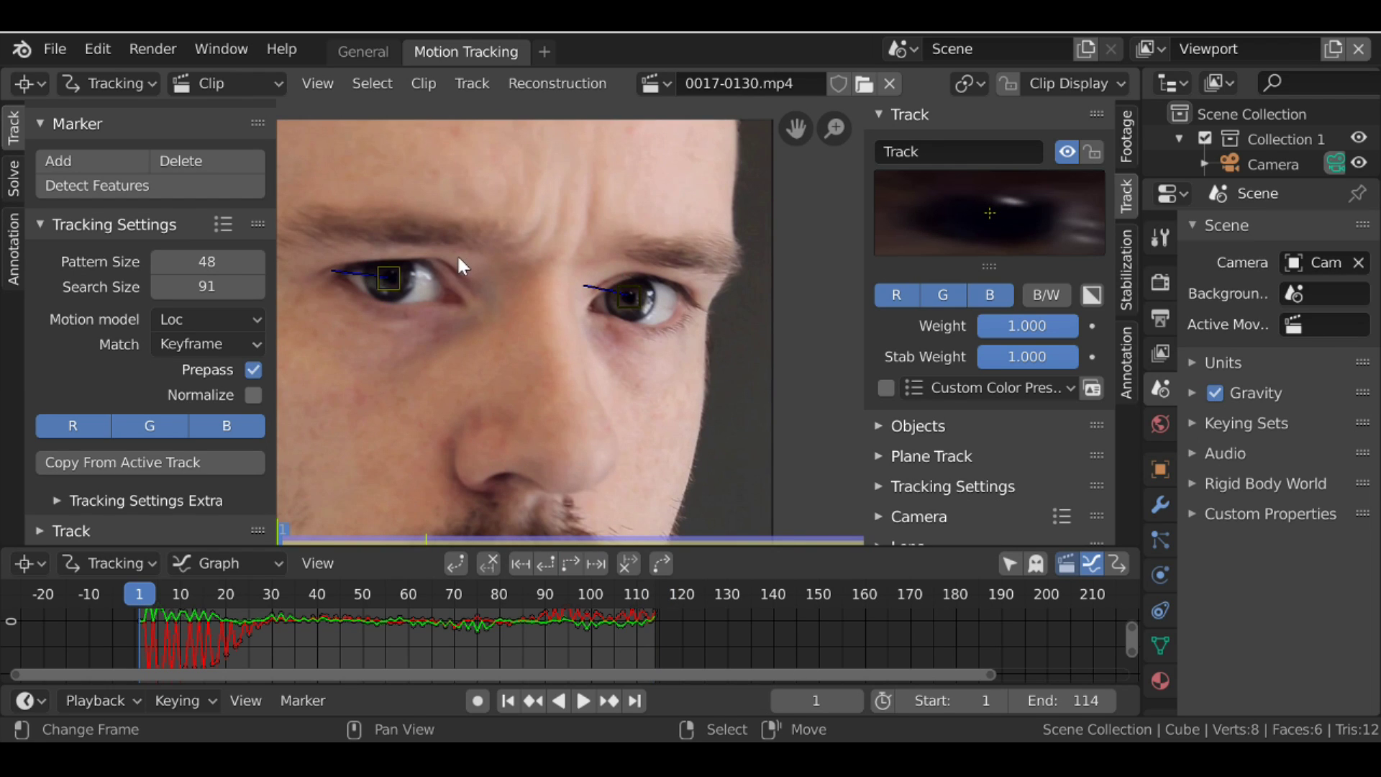
Switch the Movie Clip Editor from Tracking to Mask mode.
{"action": "left_click", "coordinate": [110, 84]}
{"action": "left_click", "coordinate": [100, 139]}
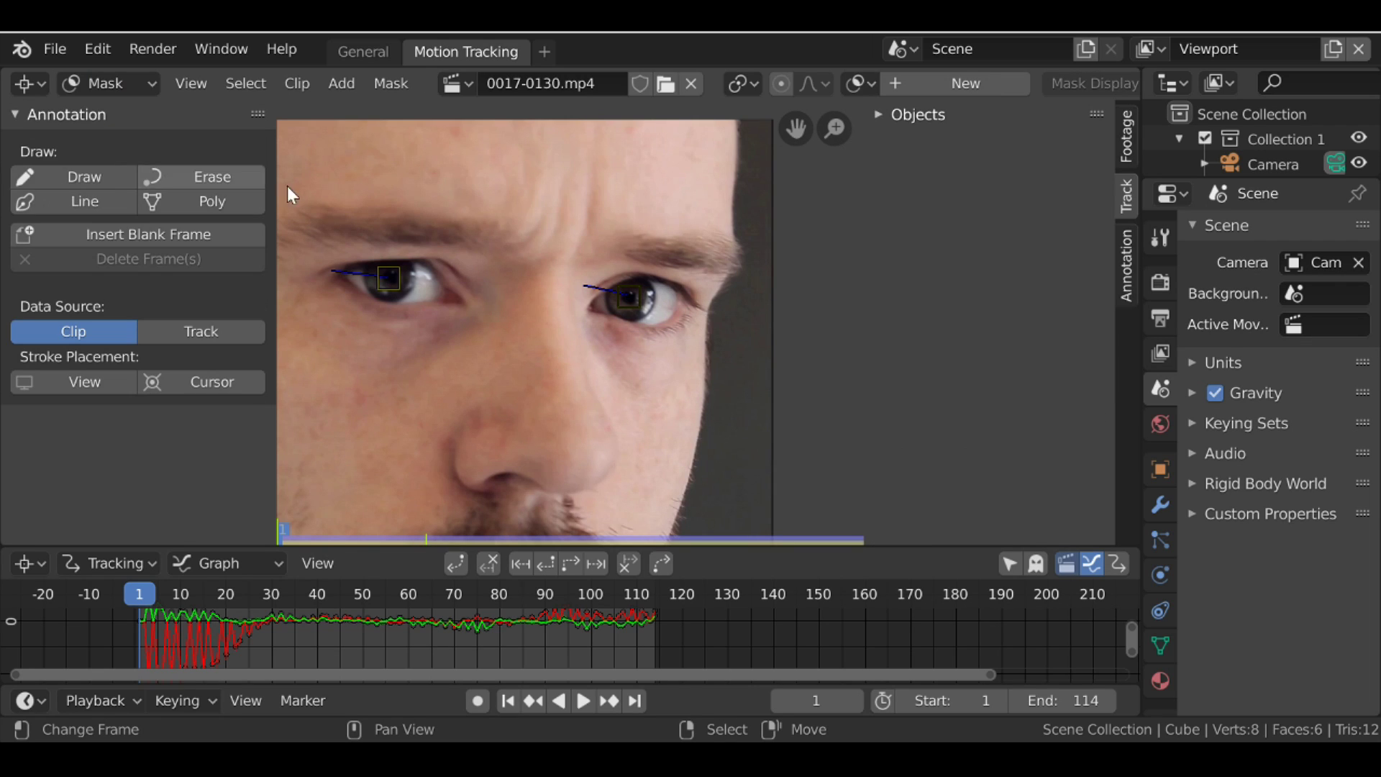
{"action": "key", "text": "ctrl+Tab"}
{"action": "key", "text": "ctrl+Tab"}
{"action": "key", "text": "ctrl+Tab"}
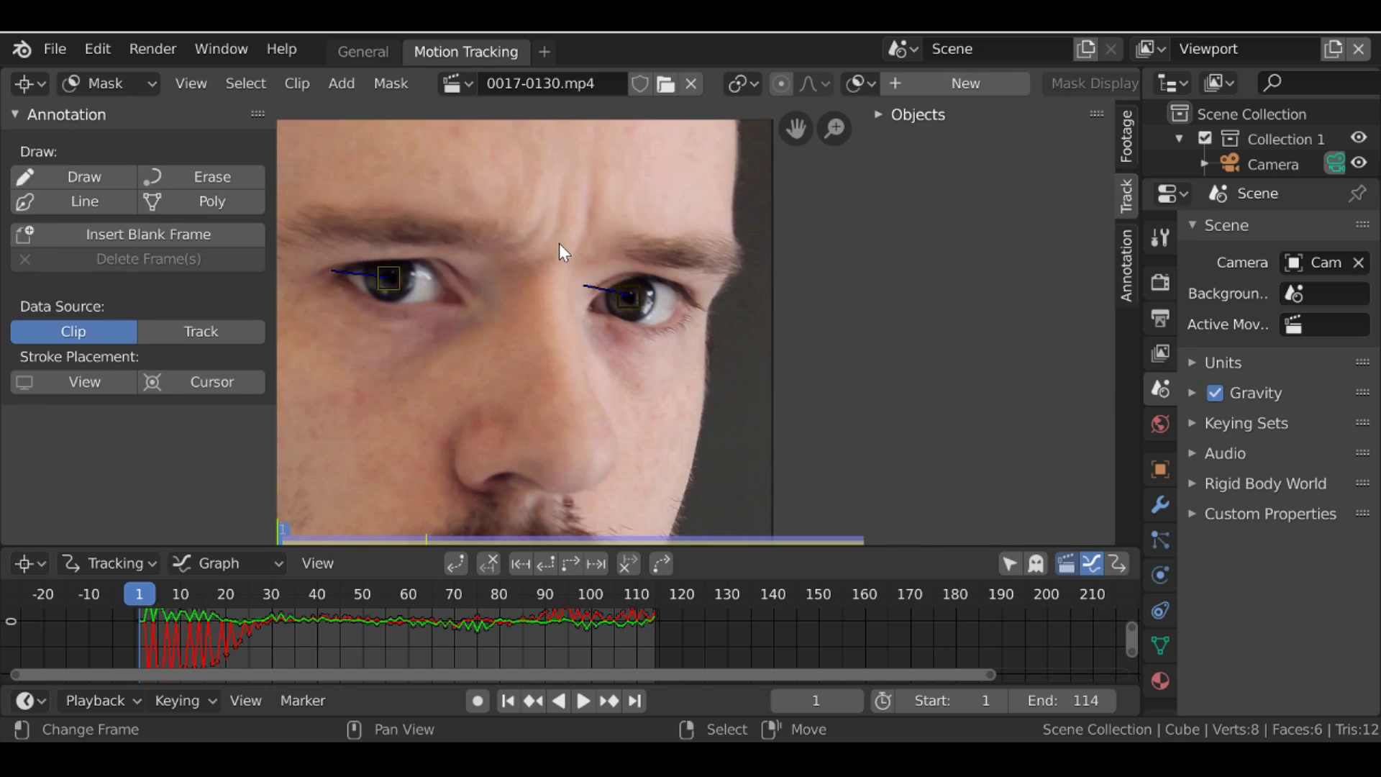
{"action": "key", "text": "ctrl+Tab"}
Create a new mask named Eyes and hide the annotation tools to enlarge the clip view.
{"action": "left_click", "coordinate": [978, 80]}
{"action": "double_click", "coordinate": [979, 83]}
{"action": "type", "text": "Eyes"}
{"action": "key", "text": "Return"}
{"action": "key", "text": "t"}
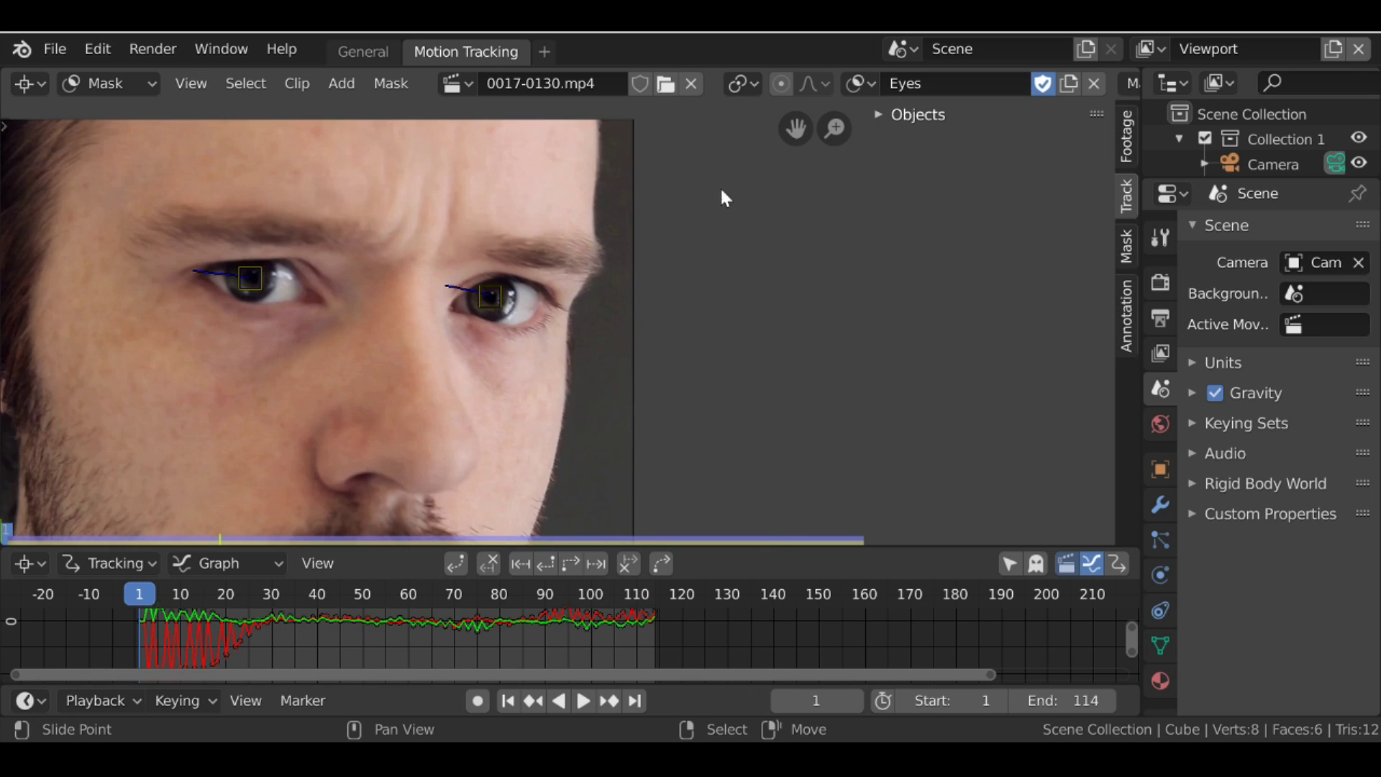
Place the 2D cursor at the centre of the image's left pupil and add a circle mask spline there.
{"action": "scroll", "coordinate": [503, 255], "scroll_direction": "up", "scroll_amount": 3}
{"action": "scroll", "coordinate": [567, 317], "scroll_direction": "up", "scroll_amount": 4}
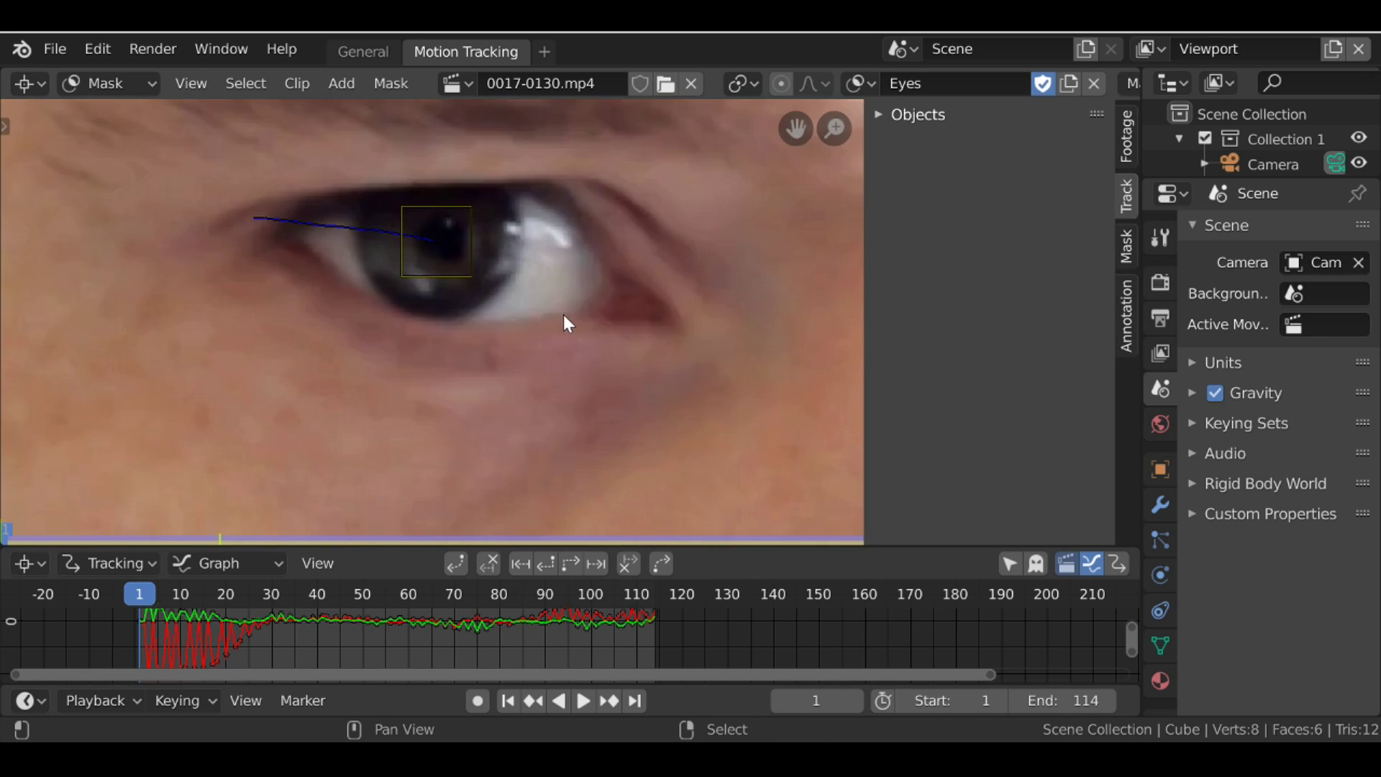
{"action": "scroll", "coordinate": [432, 296], "scroll_direction": "up", "scroll_amount": 2}
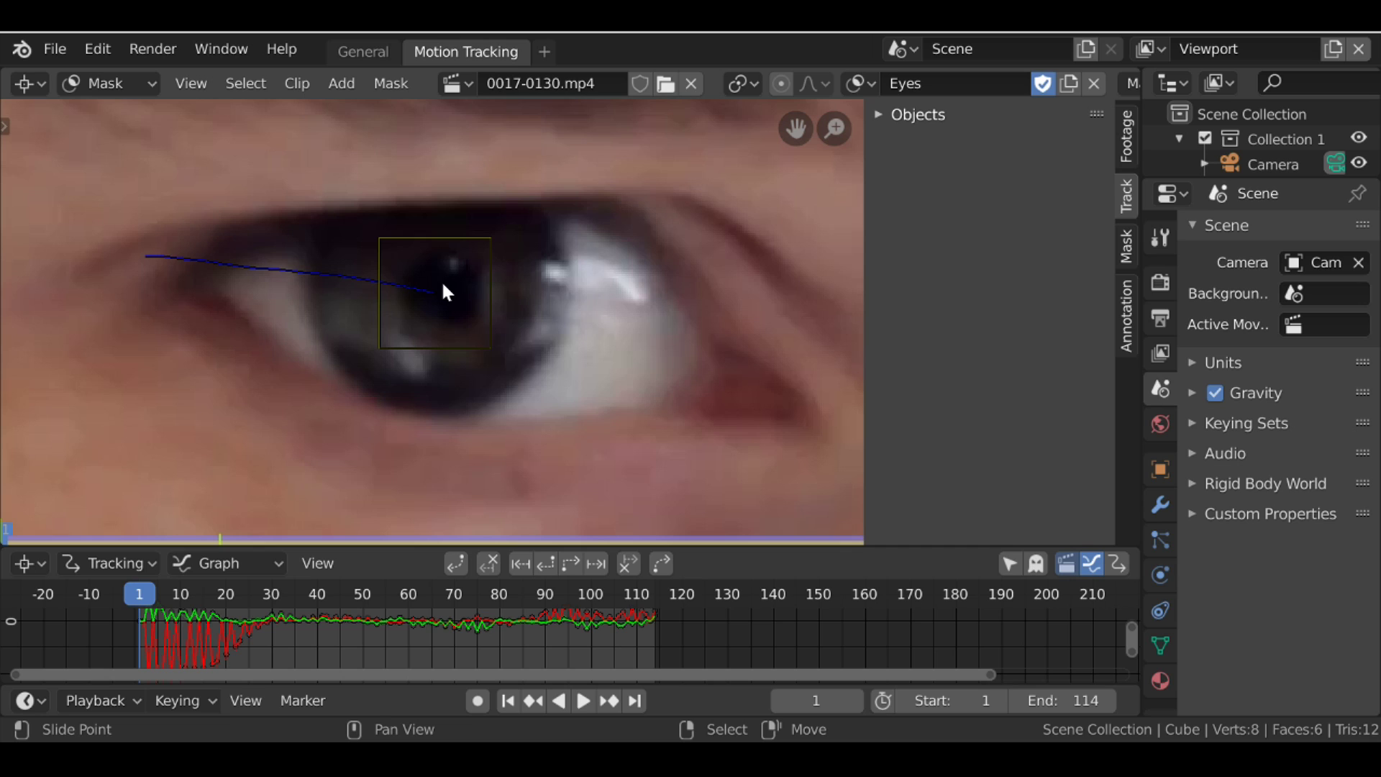
{"action": "right_click", "coordinate": [442, 286], "text": "shift"}
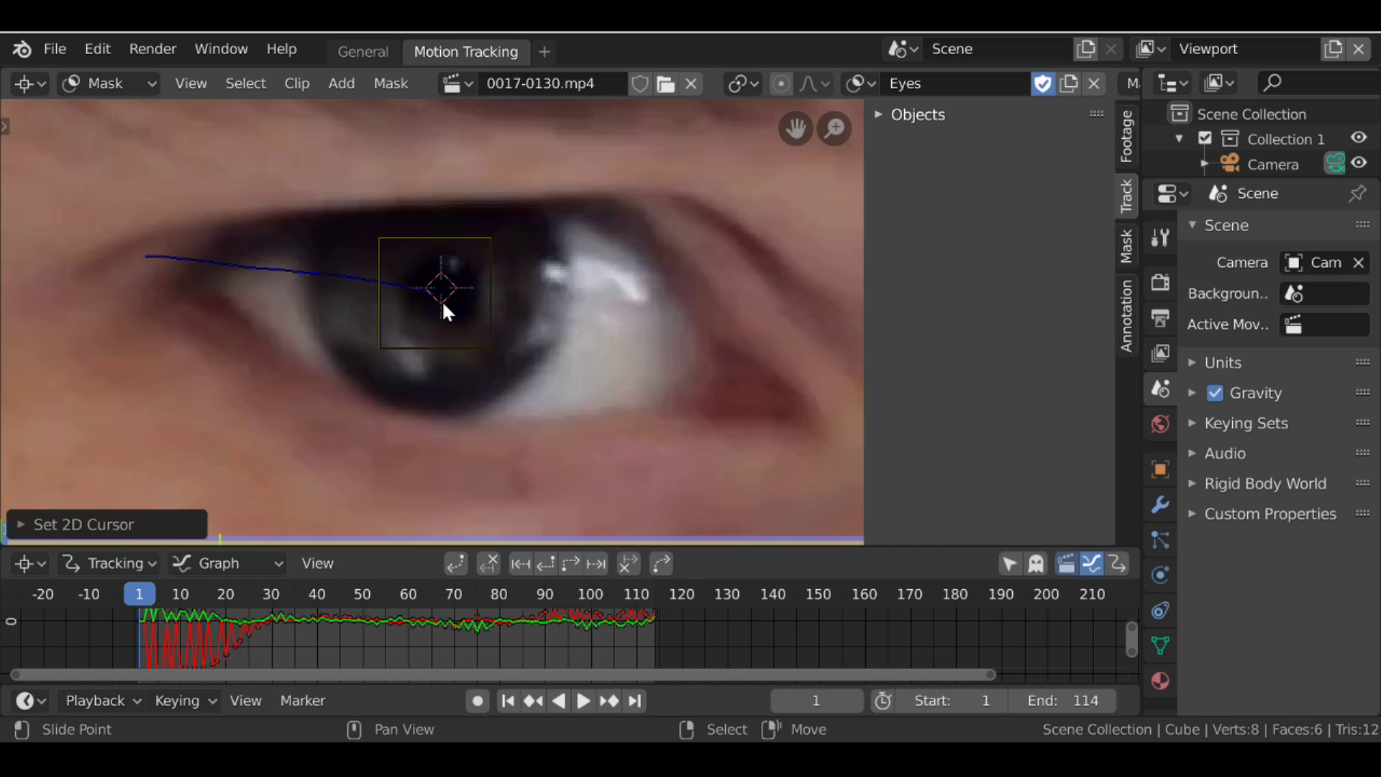
{"action": "key", "text": "shift+a"}
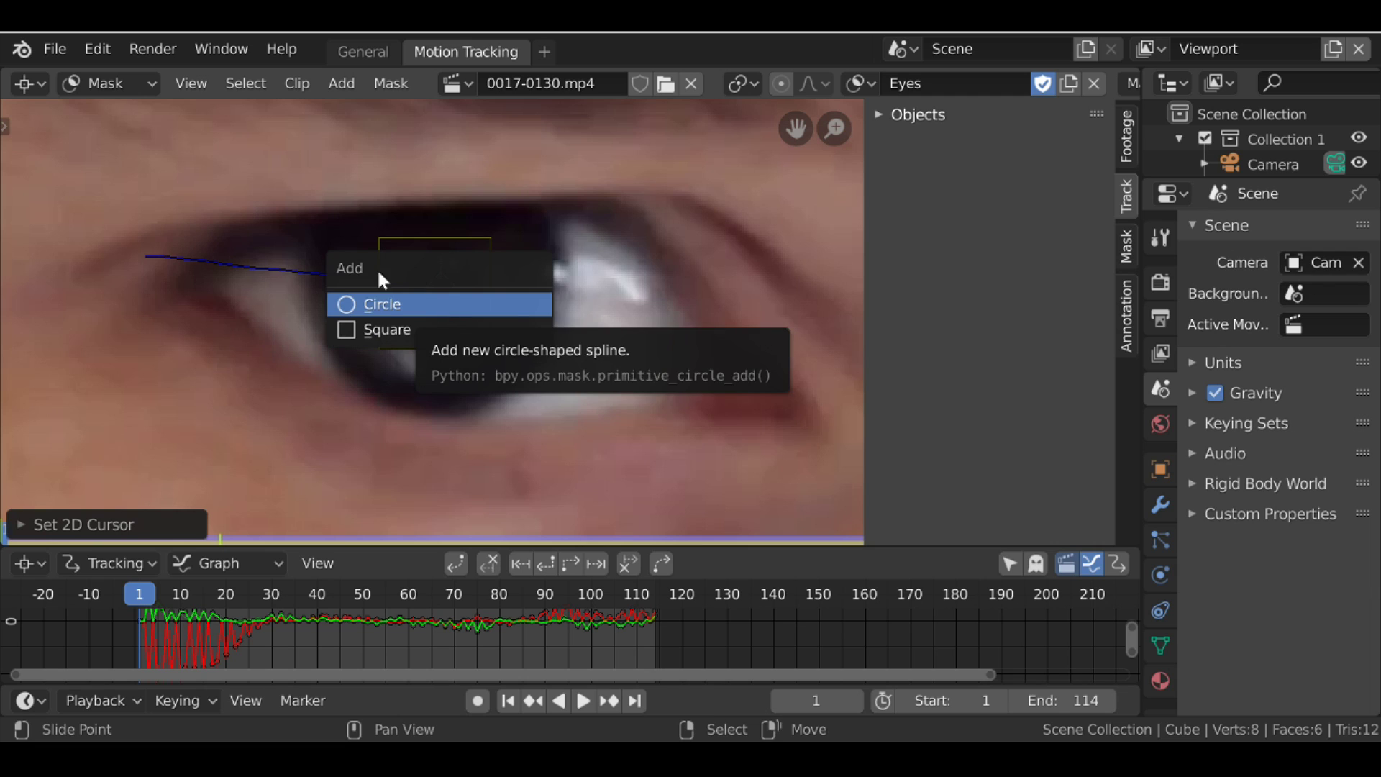
{"action": "left_click", "coordinate": [384, 317]}
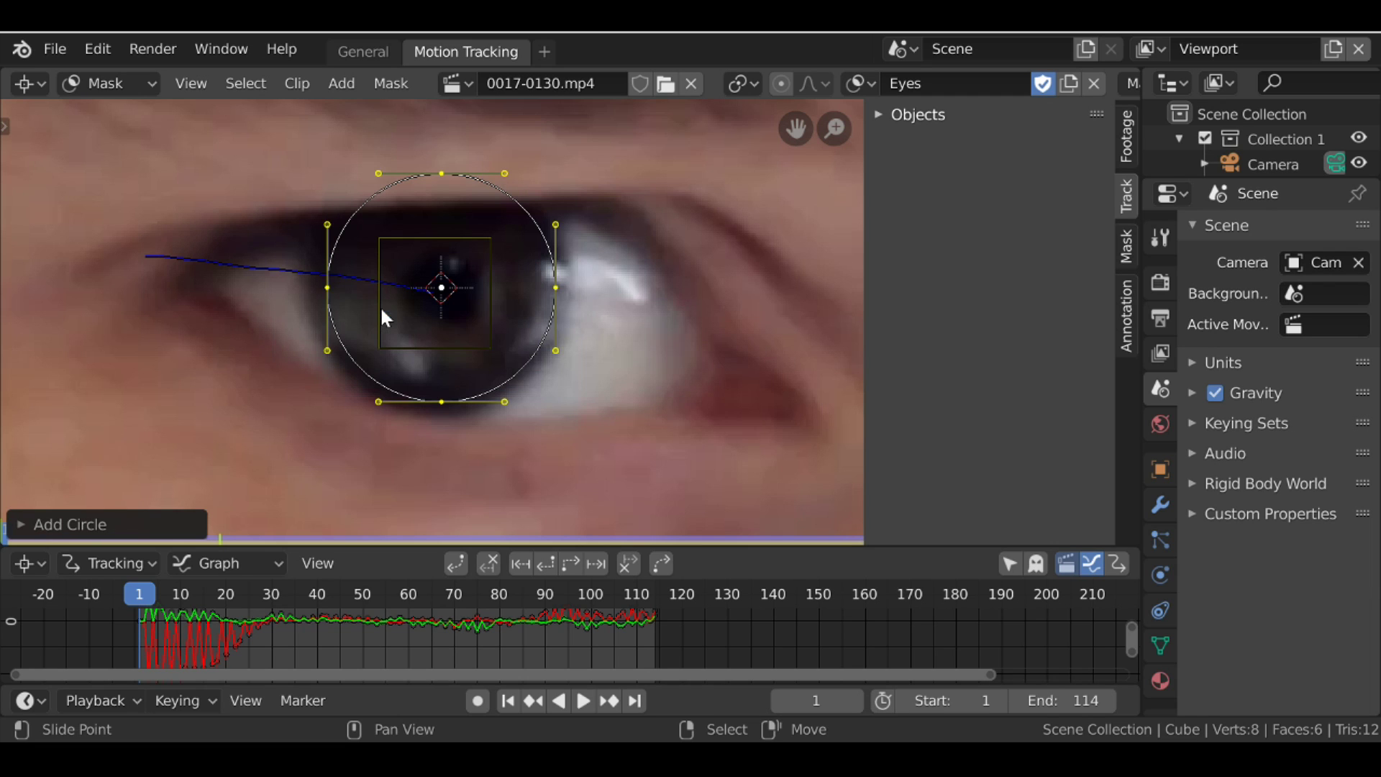
{"action": "key", "text": "g"}
{"action": "left_click", "coordinate": [566, 273]}
{"action": "key", "text": "s"}
{"action": "right_click", "coordinate": [620, 273]}
Duplicate the circle mask and place the copy over the iris of the other eye.
{"action": "scroll", "coordinate": [486, 305], "scroll_direction": "down", "scroll_amount": 4}
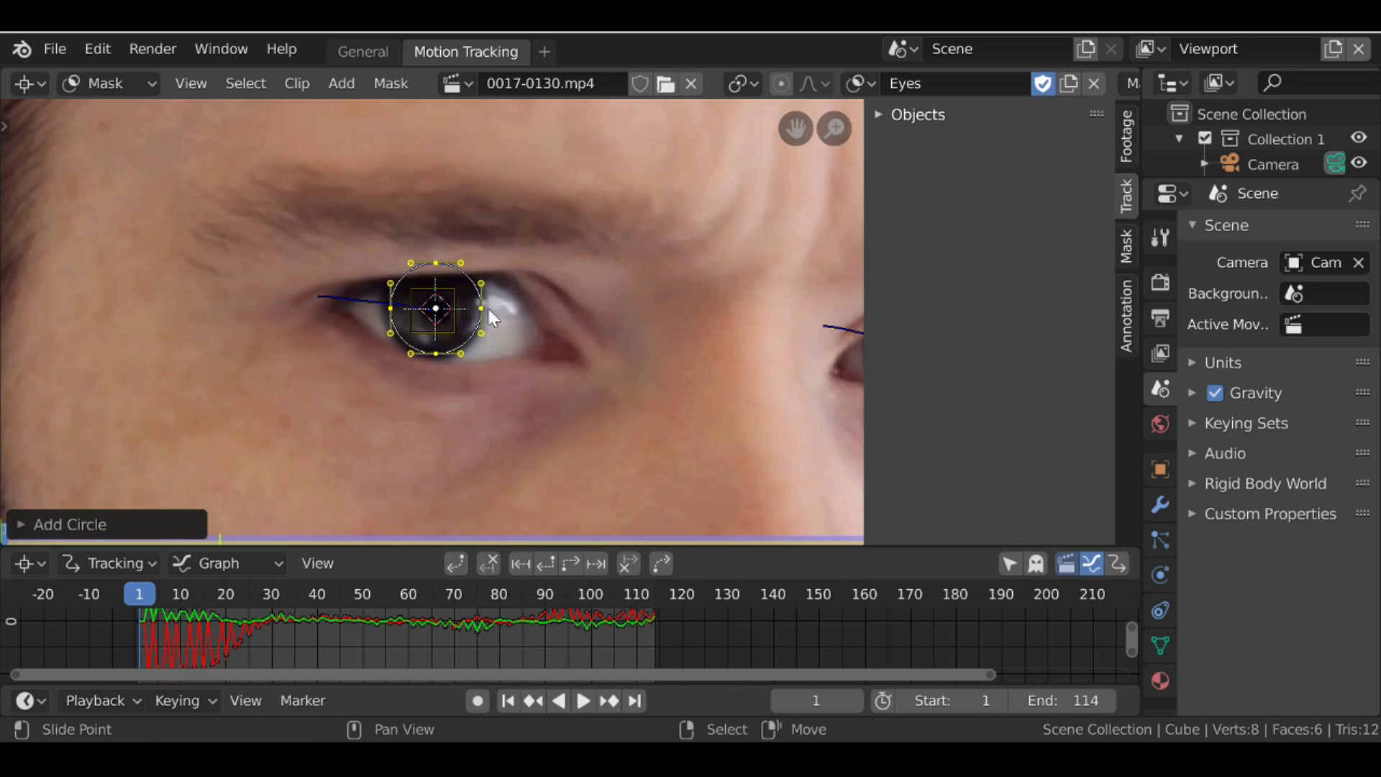
{"action": "scroll", "coordinate": [455, 342], "scroll_direction": "down", "scroll_amount": 2}
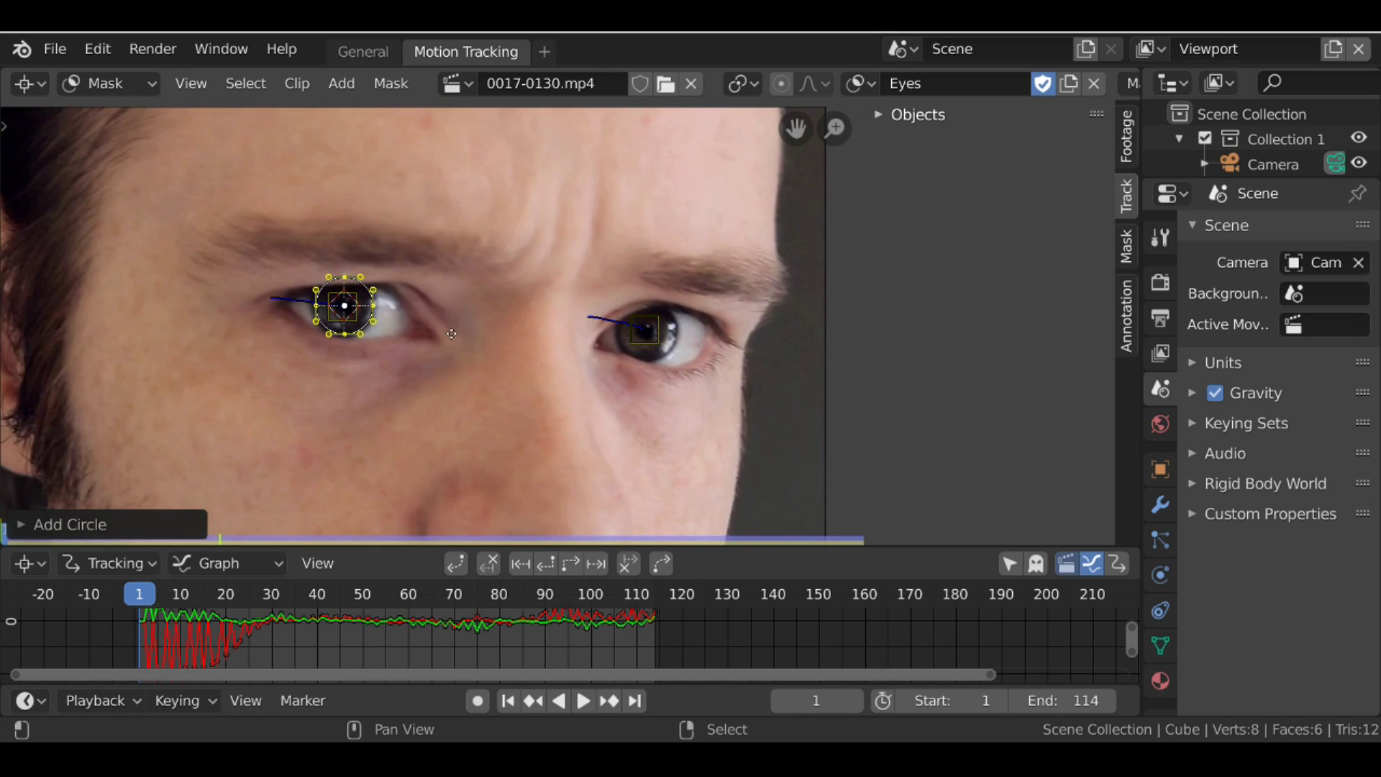
{"action": "key", "text": "shift+d"}
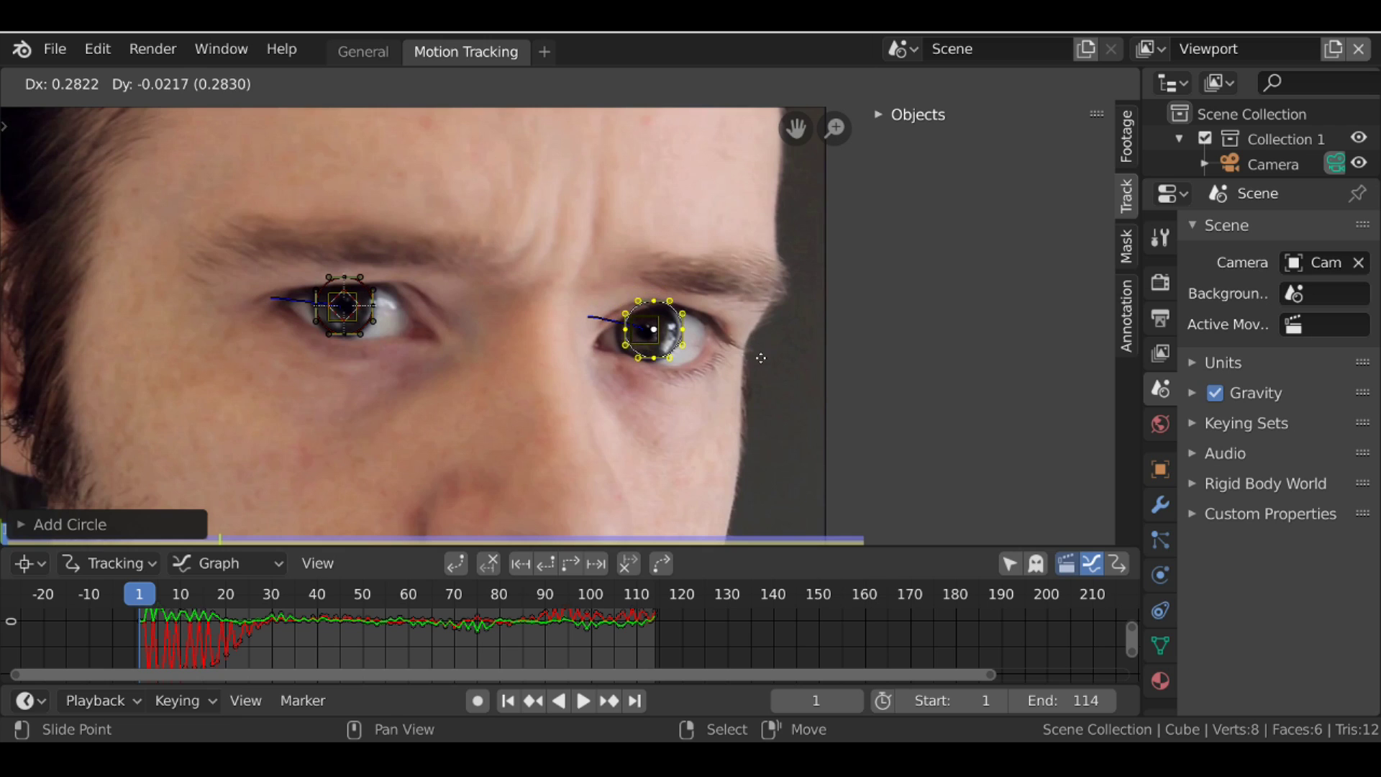
{"action": "left_click", "coordinate": [759, 346]}
Parent the duplicated circle's points to that eye's track, check the motion up to frame 15, and return to frame 1.
{"action": "scroll", "coordinate": [479, 302], "scroll_direction": "up", "scroll_amount": 2}
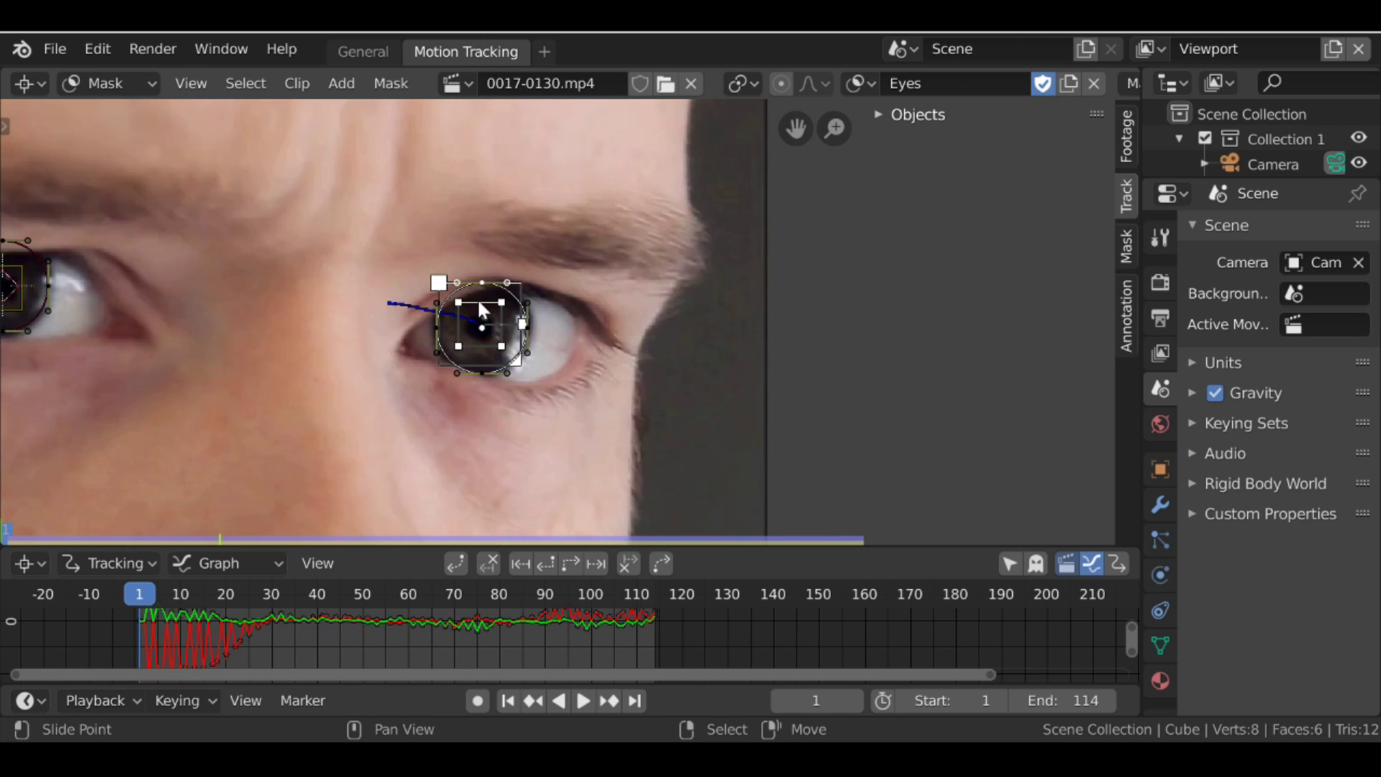
{"action": "key", "text": "b"}
{"action": "left_click_drag", "start_coordinate": [399, 246], "coordinate": [584, 436]}
{"action": "mouse_move", "coordinate": [192, 646]}
{"action": "left_mouse_down"}
{"action": "mouse_move", "coordinate": [287, 645]}
{"action": "mouse_move", "coordinate": [203, 646]}
{"action": "left_mouse_up"}
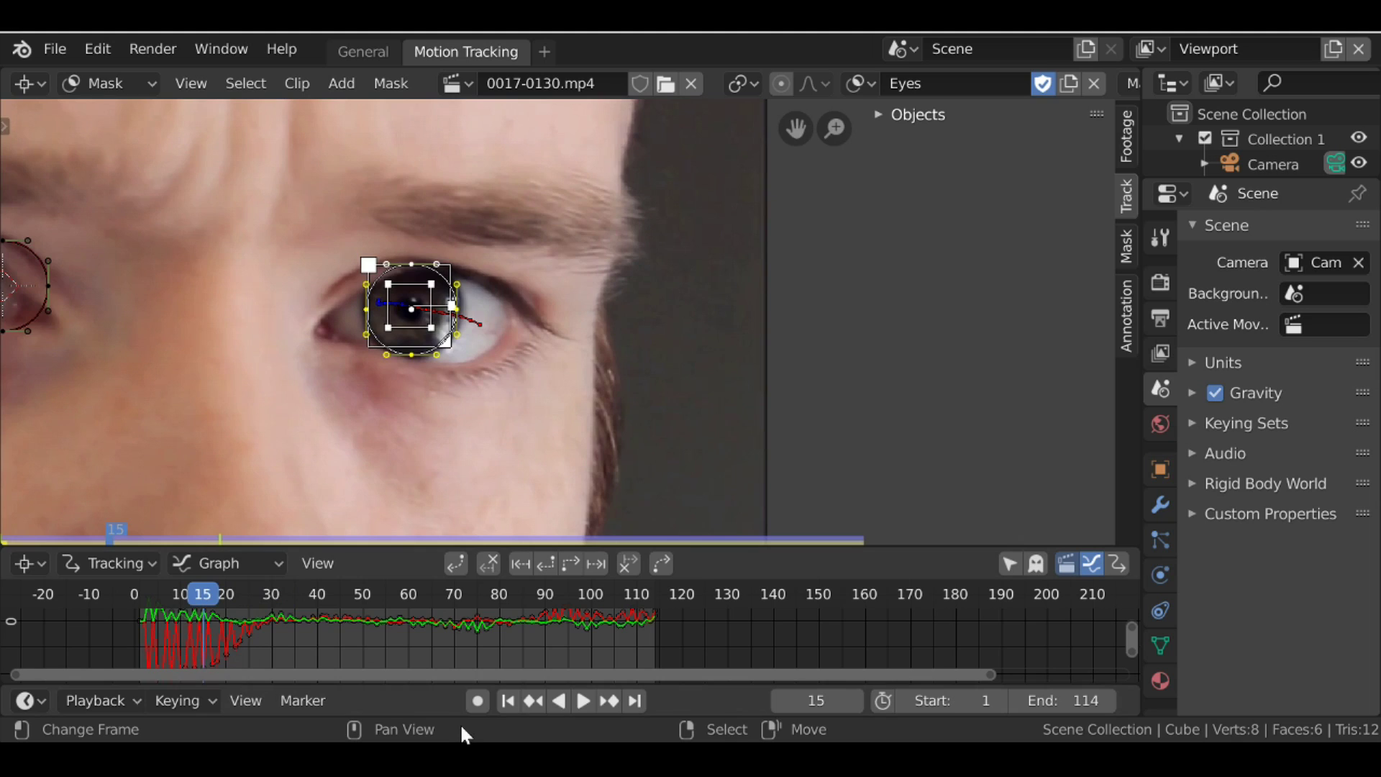
{"action": "left_click", "coordinate": [507, 701]}
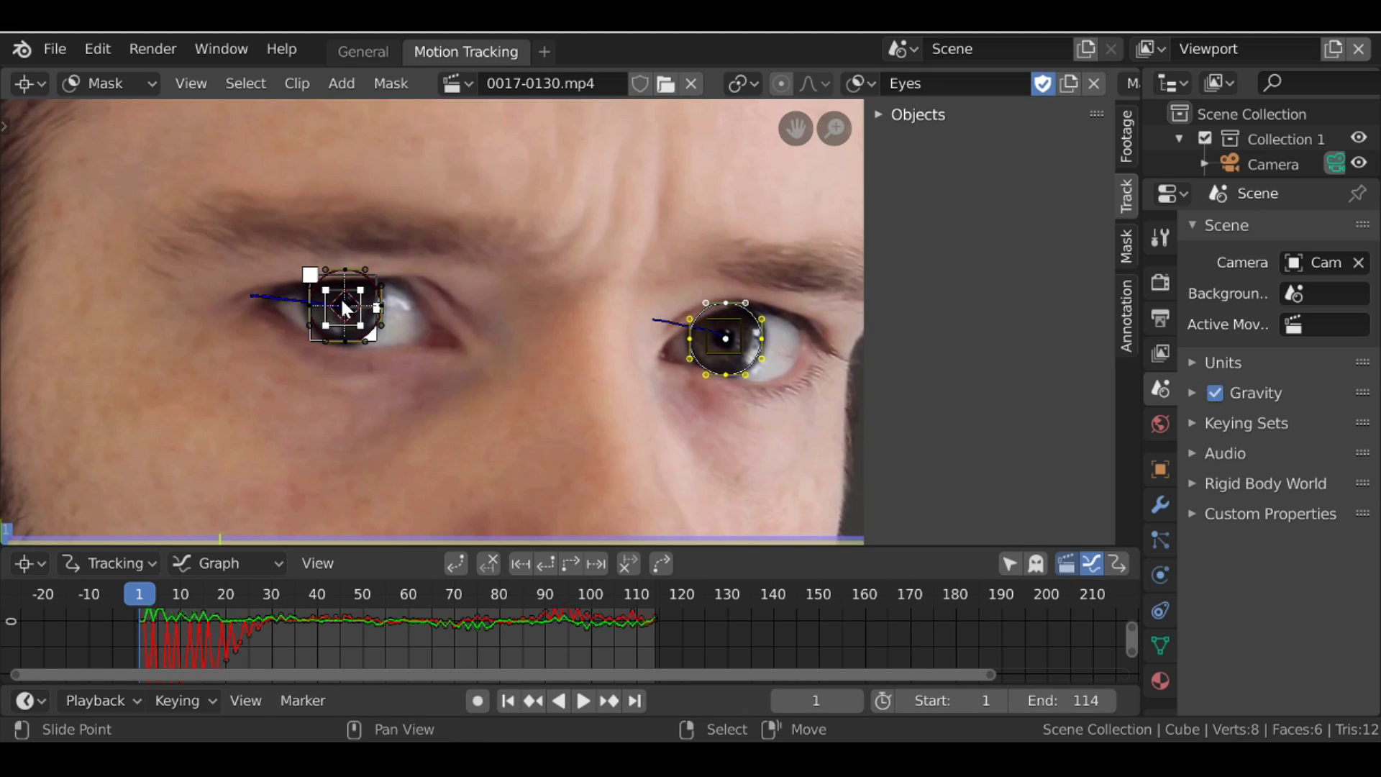
Clear the selection of the iris circles and create a new mask named Eyelids.
{"action": "key", "text": "a"}
{"action": "key", "text": "alt+a"}
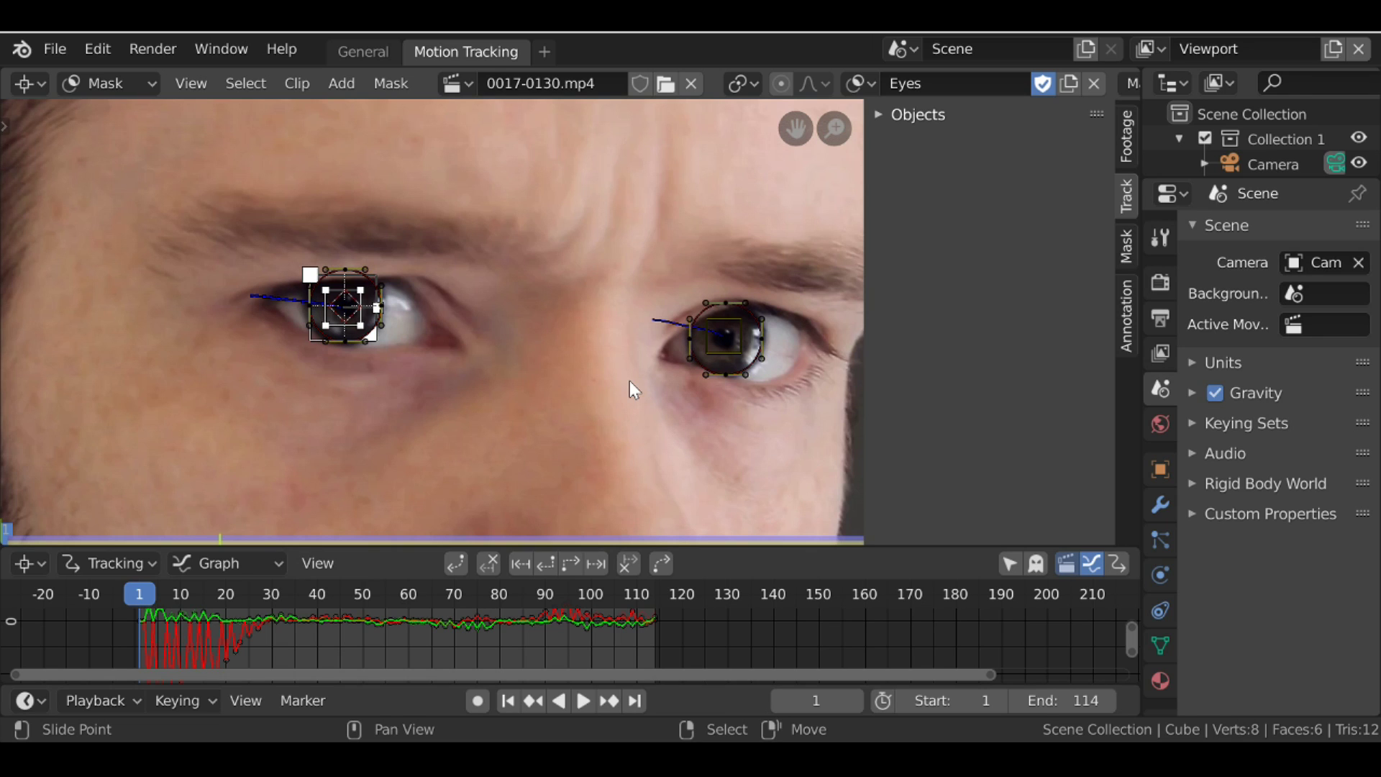
{"action": "key", "text": "b"}
{"action": "left_click_drag", "start_coordinate": [437, 393], "coordinate": [274, 243]}
{"action": "left_click", "coordinate": [1069, 84]}
{"action": "left_click", "coordinate": [921, 83]}
{"action": "type", "text": "Eyelids"}
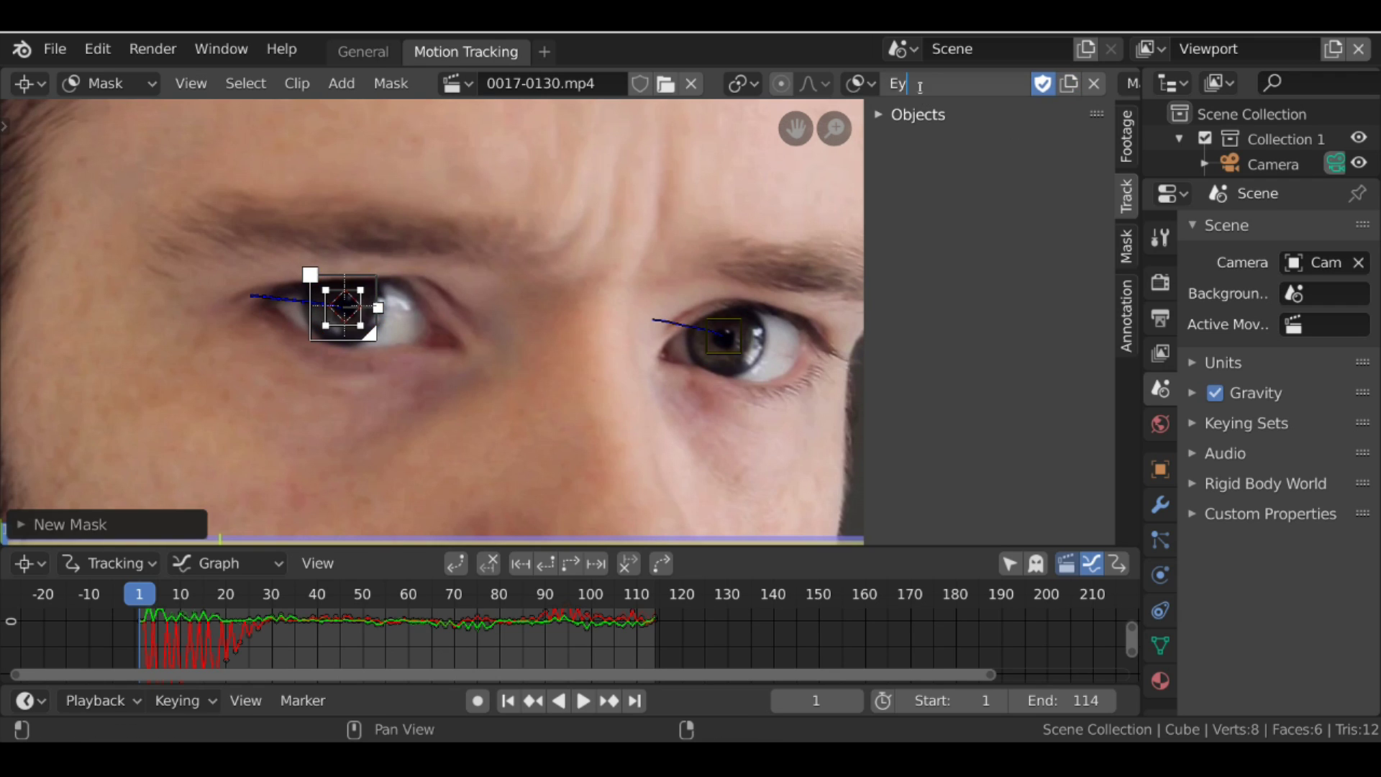
{"action": "key", "text": "Return"}
Draw a four-point mask outline around the eyelid opening of the image's left eye.
{"action": "scroll", "coordinate": [528, 275], "scroll_direction": "up", "scroll_amount": 3}
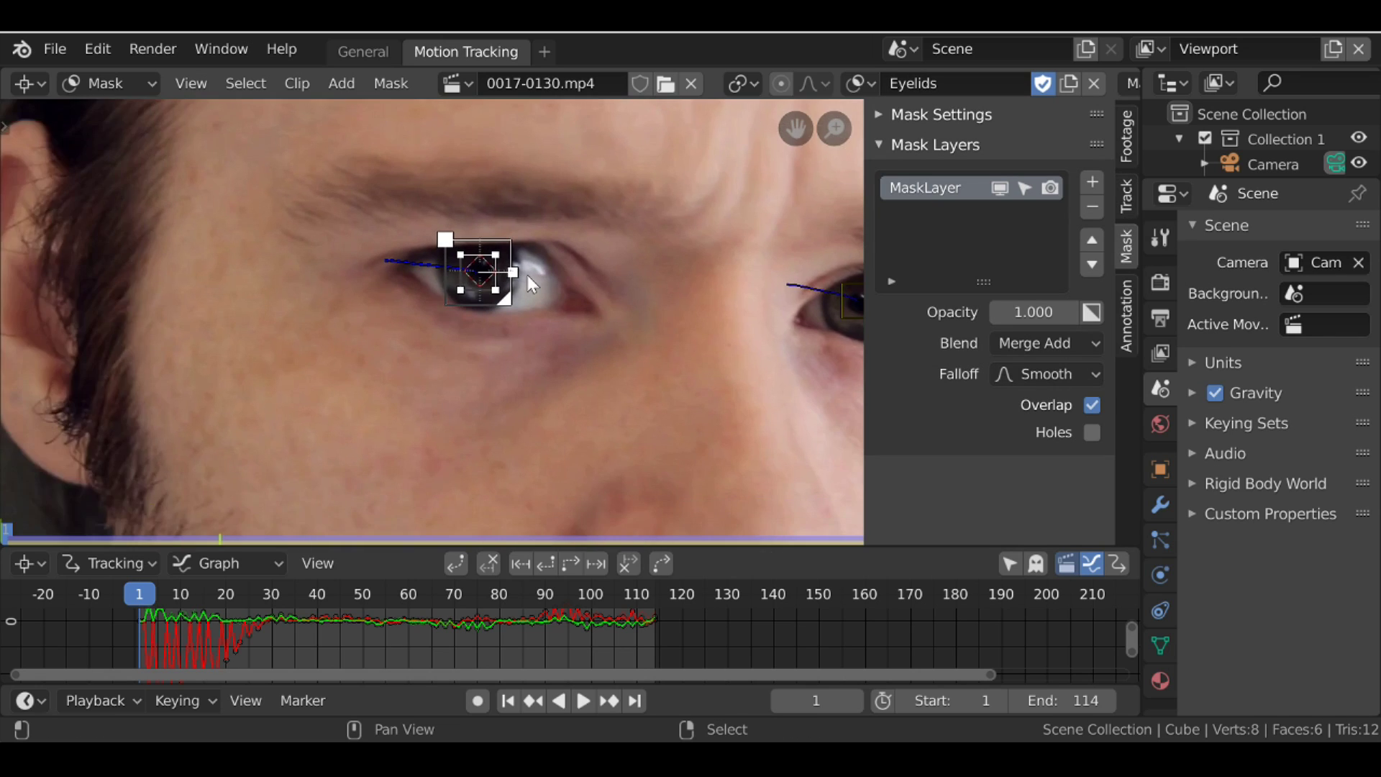
{"action": "left_click", "coordinate": [330, 297], "text": "ctrl"}
{"action": "left_click_drag", "start_coordinate": [330, 297], "coordinate": [474, 254], "text": "ctrl"}
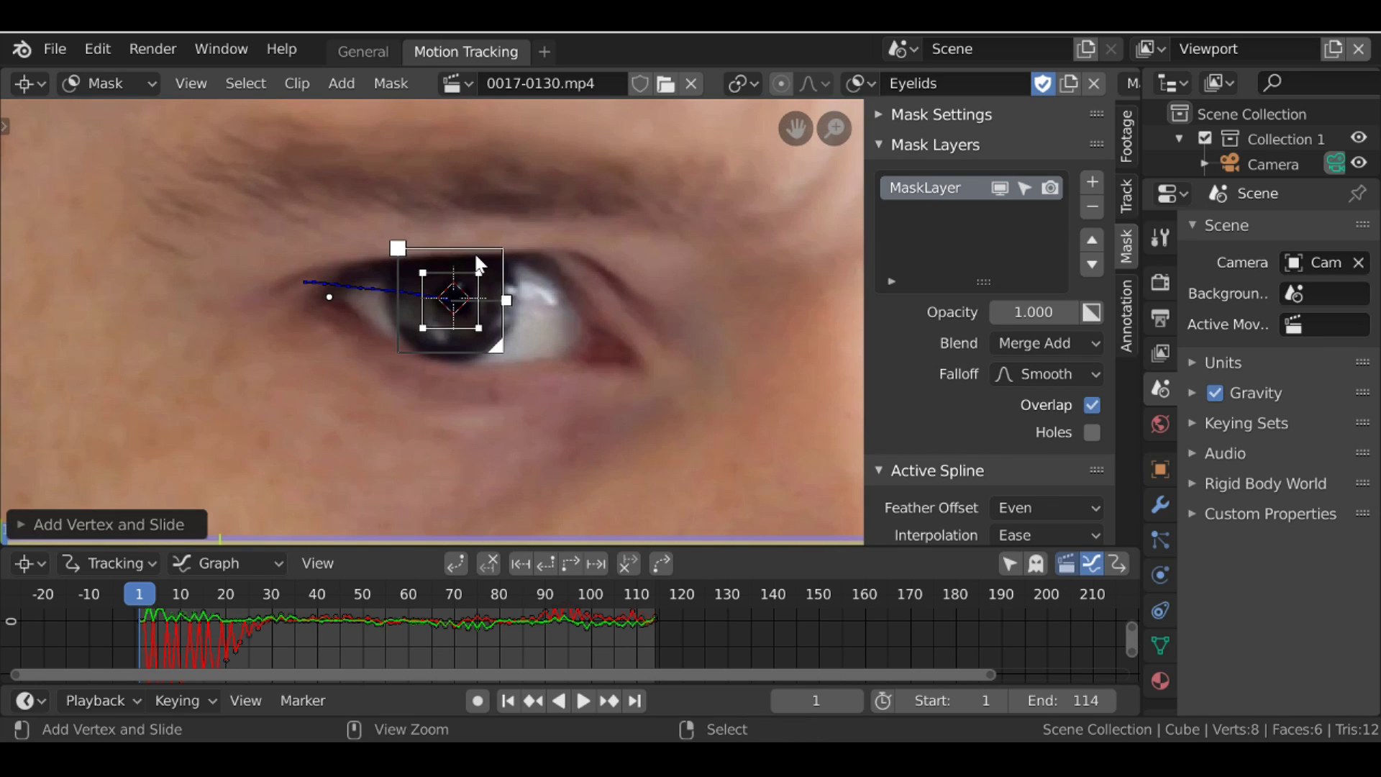
{"action": "left_click", "coordinate": [578, 338], "text": "ctrl"}
{"action": "left_click_drag", "start_coordinate": [467, 358], "coordinate": [465, 357], "text": "ctrl"}
{"action": "scroll", "coordinate": [612, 367], "scroll_direction": "down", "scroll_amount": 3}
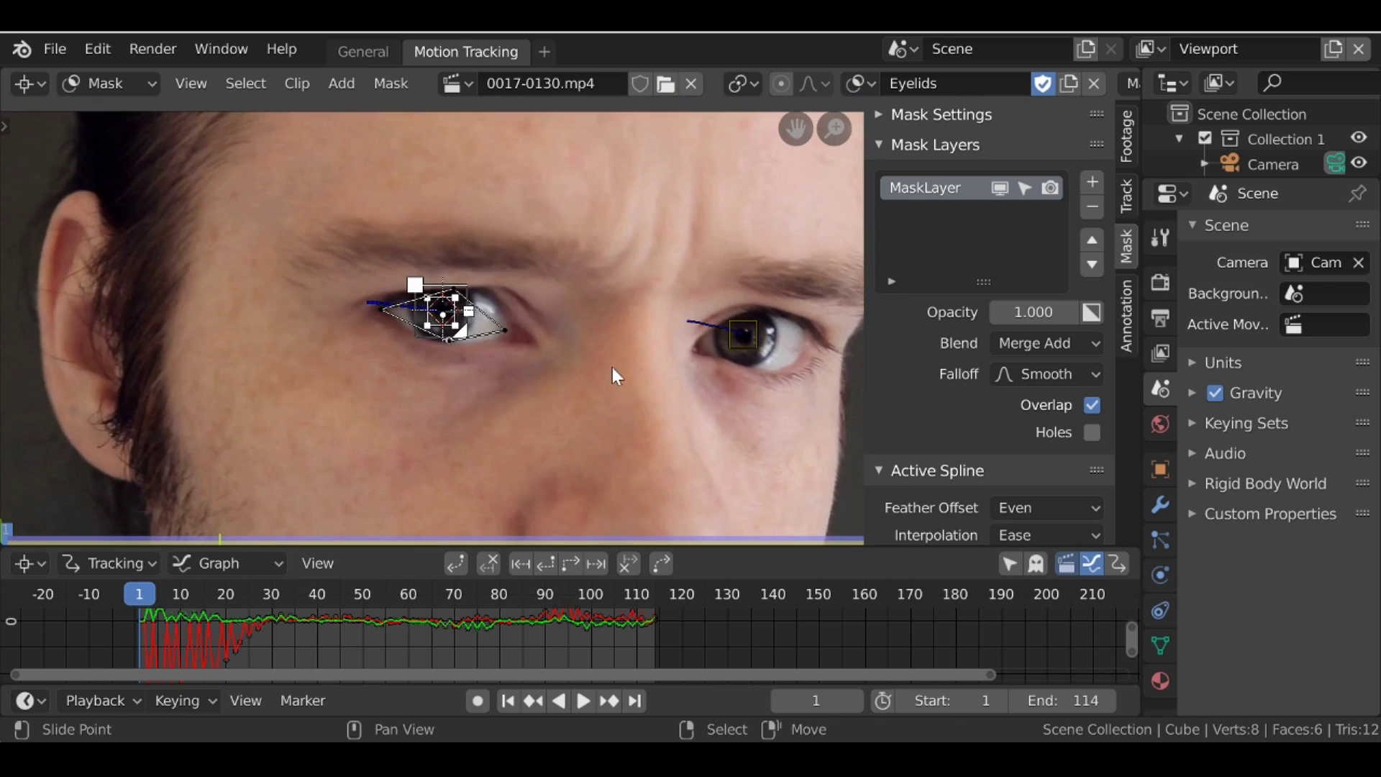
Add a second mask layer and outline the image's right eye opening with four points.
{"action": "scroll", "coordinate": [384, 356], "scroll_direction": "up", "scroll_amount": 3}
{"action": "left_click", "coordinate": [1092, 182]}
{"action": "left_click", "coordinate": [411, 356], "text": "ctrl"}
{"action": "left_click", "coordinate": [506, 295], "text": "ctrl"}
{"action": "left_click", "coordinate": [595, 354], "text": "ctrl"}
{"action": "left_click_drag", "start_coordinate": [530, 391], "coordinate": [529, 390], "text": "ctrl"}
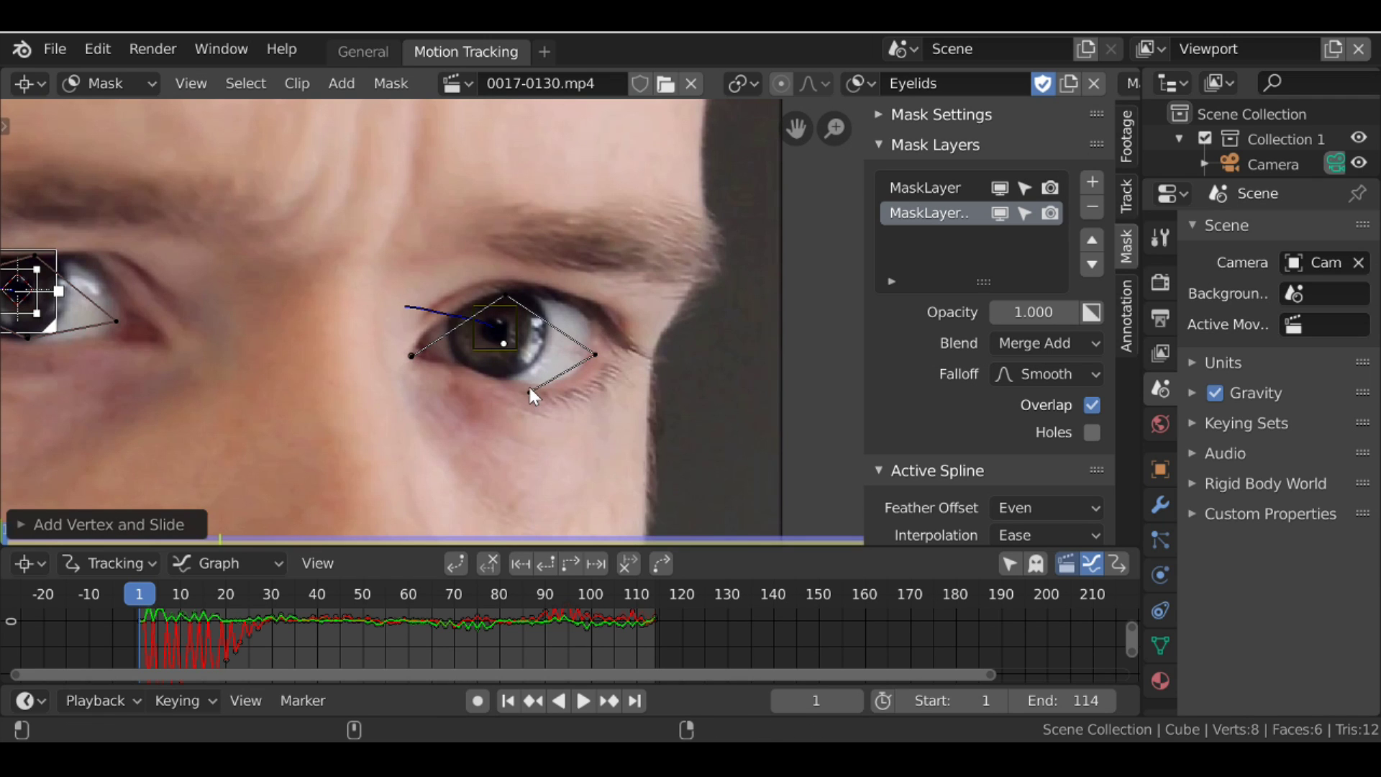
Set the handle type of all points in both eyelid masks to Auto.
{"action": "scroll", "coordinate": [472, 364], "scroll_direction": "down", "scroll_amount": 1}
{"action": "scroll", "coordinate": [546, 345], "scroll_direction": "down", "scroll_amount": 1}
{"action": "key", "text": "a"}
{"action": "key", "text": "v"}
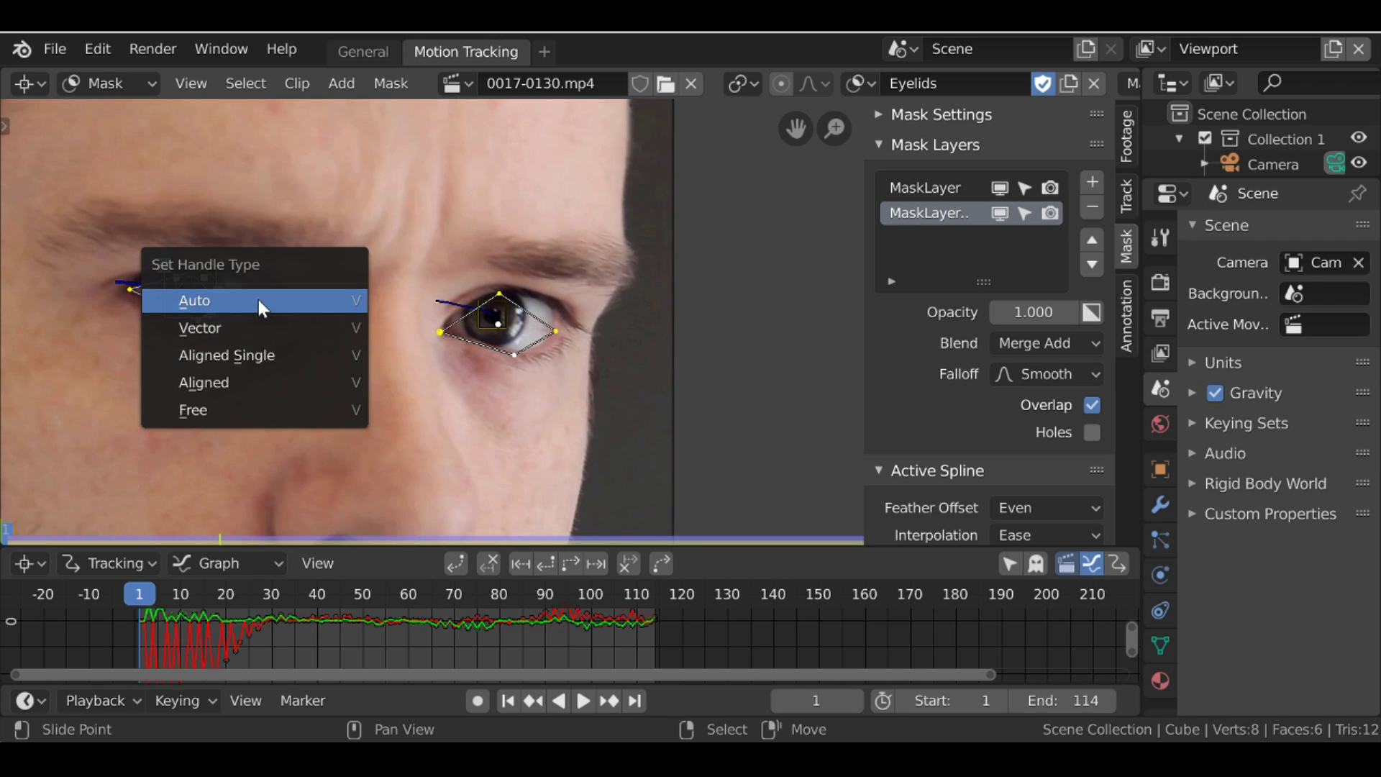
{"action": "left_click", "coordinate": [210, 302]}
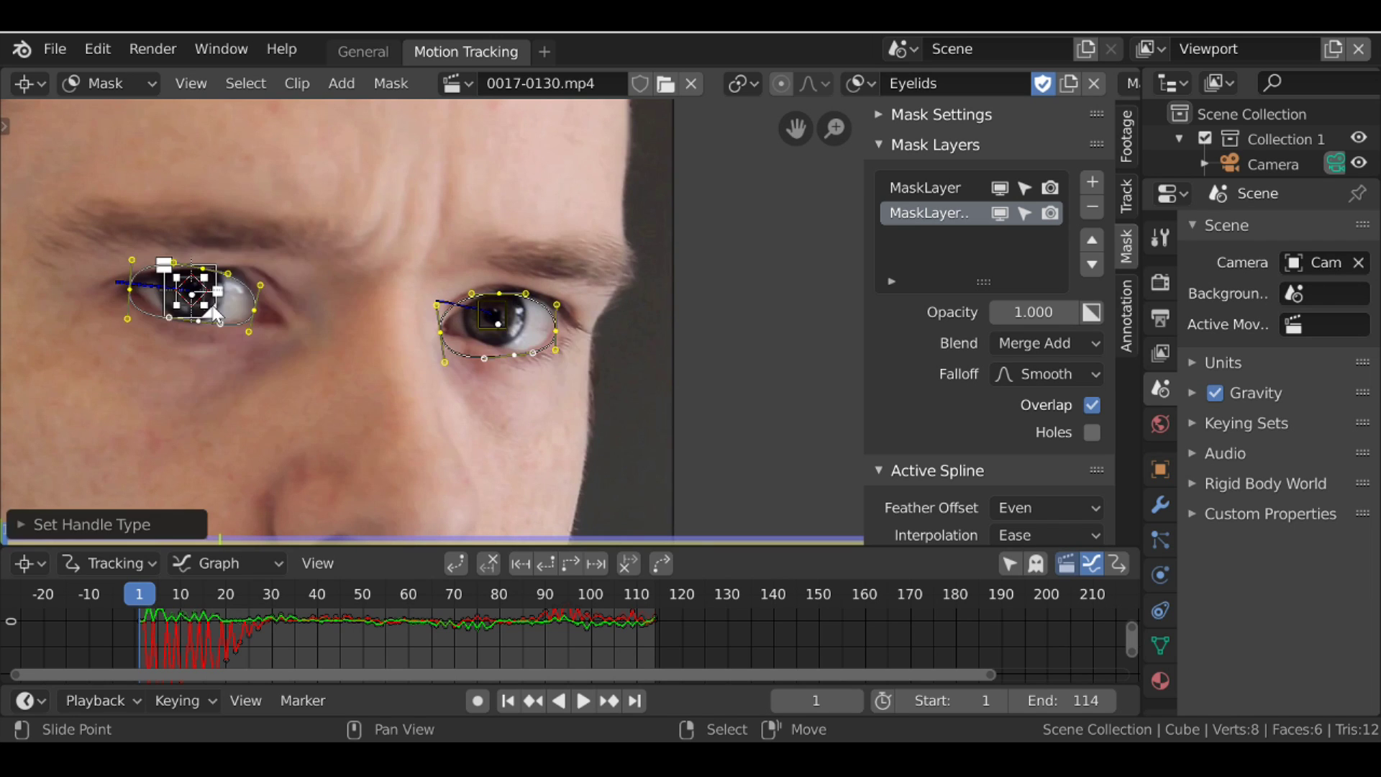
Adjust the point handles of the image's left eyelid mask so the curve follows the eye's corners and lids.
{"action": "scroll", "coordinate": [447, 317], "scroll_direction": "up", "scroll_amount": 5}
{"action": "left_click_drag", "start_coordinate": [226, 124], "coordinate": [228, 193]}
{"action": "left_click_drag", "start_coordinate": [378, 130], "coordinate": [401, 143]}
{"action": "left_click_drag", "start_coordinate": [738, 216], "coordinate": [705, 183]}
{"action": "left_click_drag", "start_coordinate": [714, 405], "coordinate": [715, 363]}
{"action": "left_click_drag", "start_coordinate": [179, 347], "coordinate": [203, 252]}
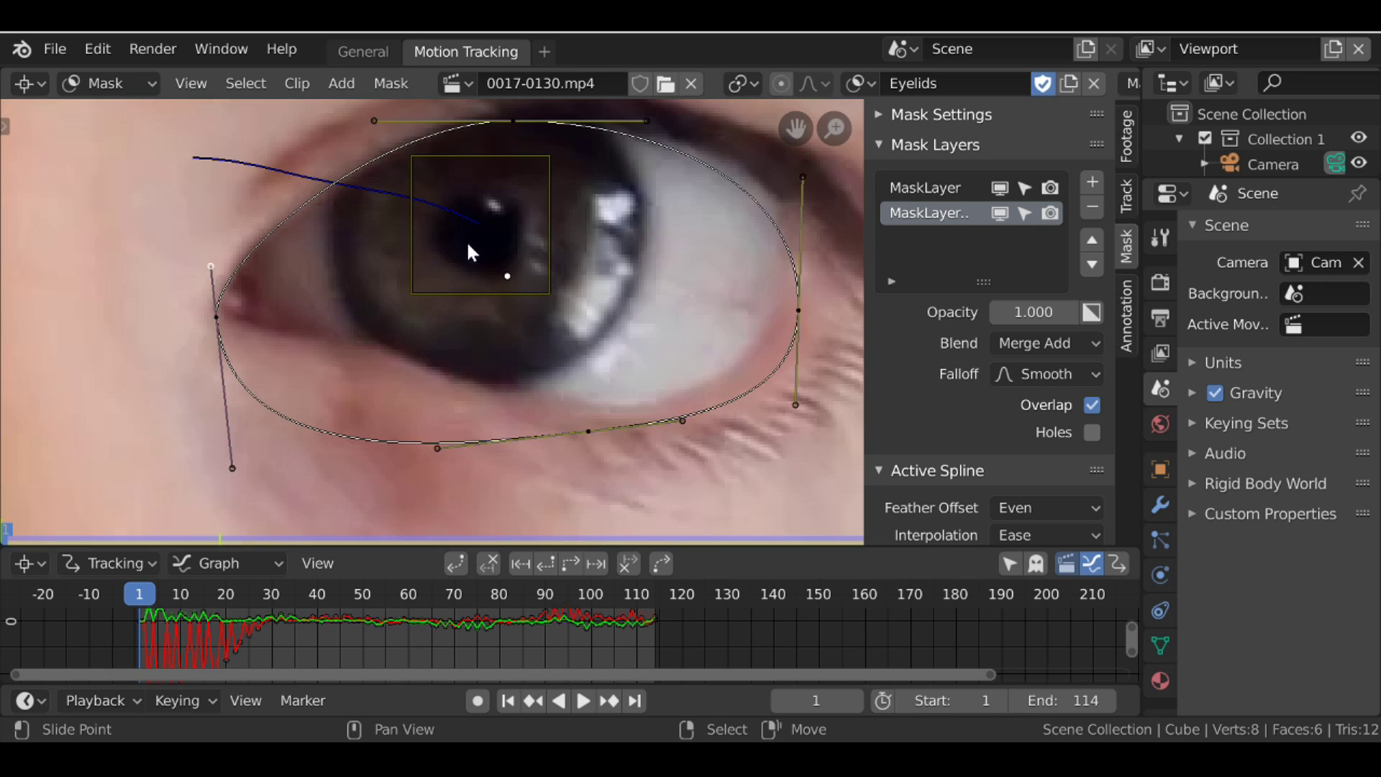
Reshape the image's right eyelid mask by moving its points and handles to follow the lids and inner corner.
{"action": "left_click_drag", "start_coordinate": [776, 115], "coordinate": [776, 175]}
{"action": "left_click_drag", "start_coordinate": [514, 121], "coordinate": [523, 111]}
{"action": "left_click_drag", "start_coordinate": [232, 469], "coordinate": [224, 326]}
{"action": "left_click_drag", "start_coordinate": [217, 316], "coordinate": [249, 287]}
{"action": "left_click_drag", "start_coordinate": [450, 466], "coordinate": [450, 302]}
{"action": "left_click_drag", "start_coordinate": [586, 433], "coordinate": [441, 386]}
{"action": "left_click_drag", "start_coordinate": [522, 463], "coordinate": [703, 503]}
{"action": "left_click_drag", "start_coordinate": [257, 297], "coordinate": [259, 269]}
{"action": "mouse_move", "coordinate": [278, 354]}
{"action": "left_mouse_down"}
{"action": "mouse_move", "coordinate": [281, 328]}
{"action": "mouse_move", "coordinate": [283, 344]}
{"action": "left_mouse_up"}
{"action": "left_click_drag", "start_coordinate": [441, 386], "coordinate": [439, 374]}
{"action": "left_click_drag", "start_coordinate": [273, 299], "coordinate": [272, 298]}
{"action": "left_click_drag", "start_coordinate": [439, 374], "coordinate": [441, 369]}
{"action": "scroll", "coordinate": [377, 339], "scroll_direction": "down", "scroll_amount": 5}
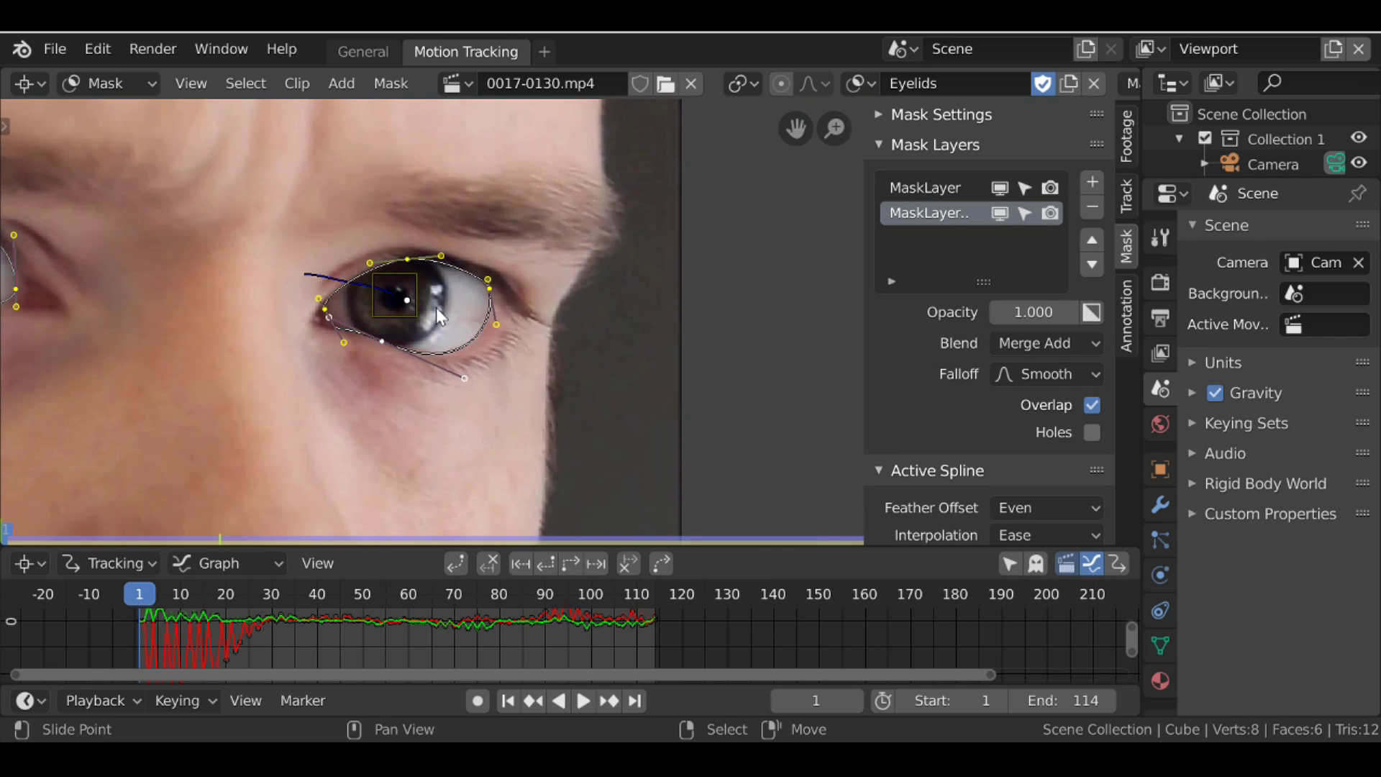
Parent all points of the image's right eyelid mask to that eye's track.
{"action": "left_click", "coordinate": [416, 299]}
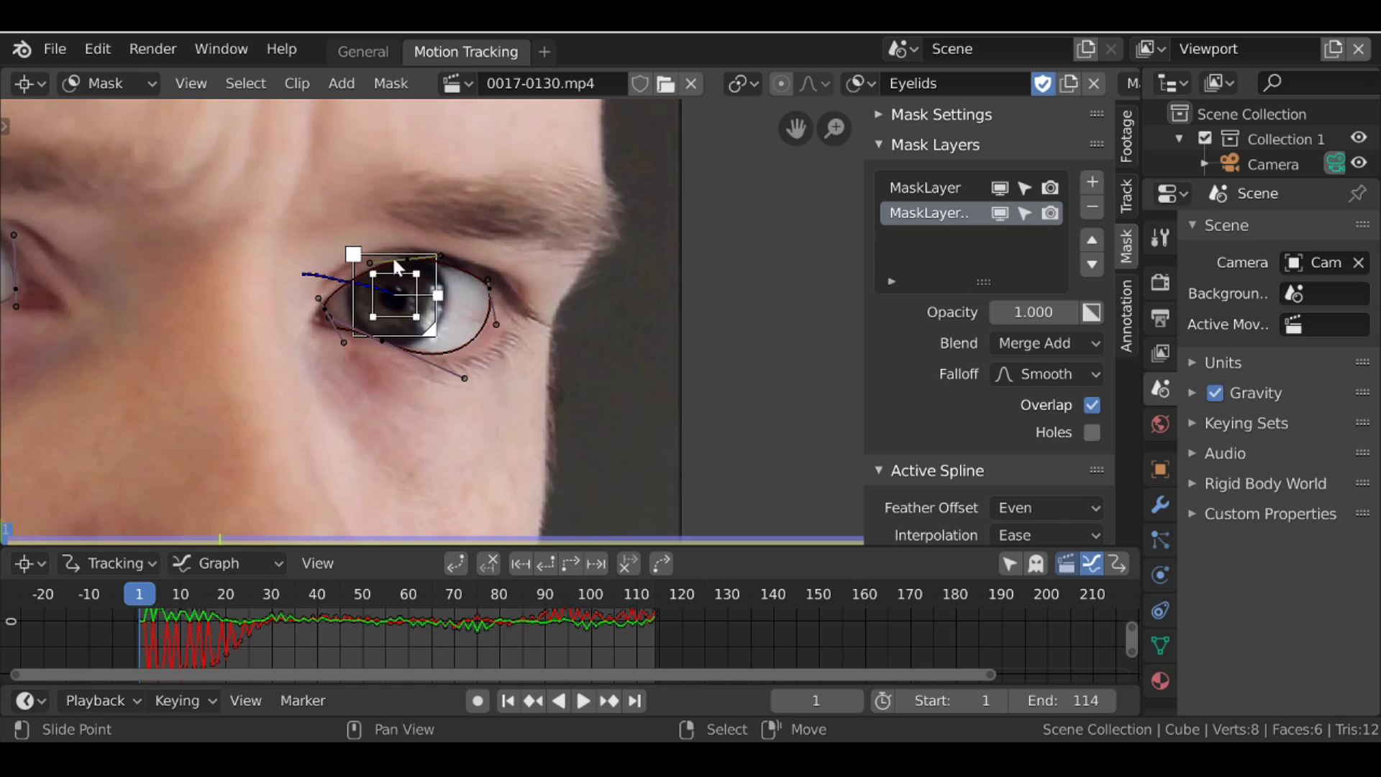
{"action": "left_click_drag", "start_coordinate": [322, 209], "coordinate": [528, 390]}
{"action": "key", "text": "ctrl"}
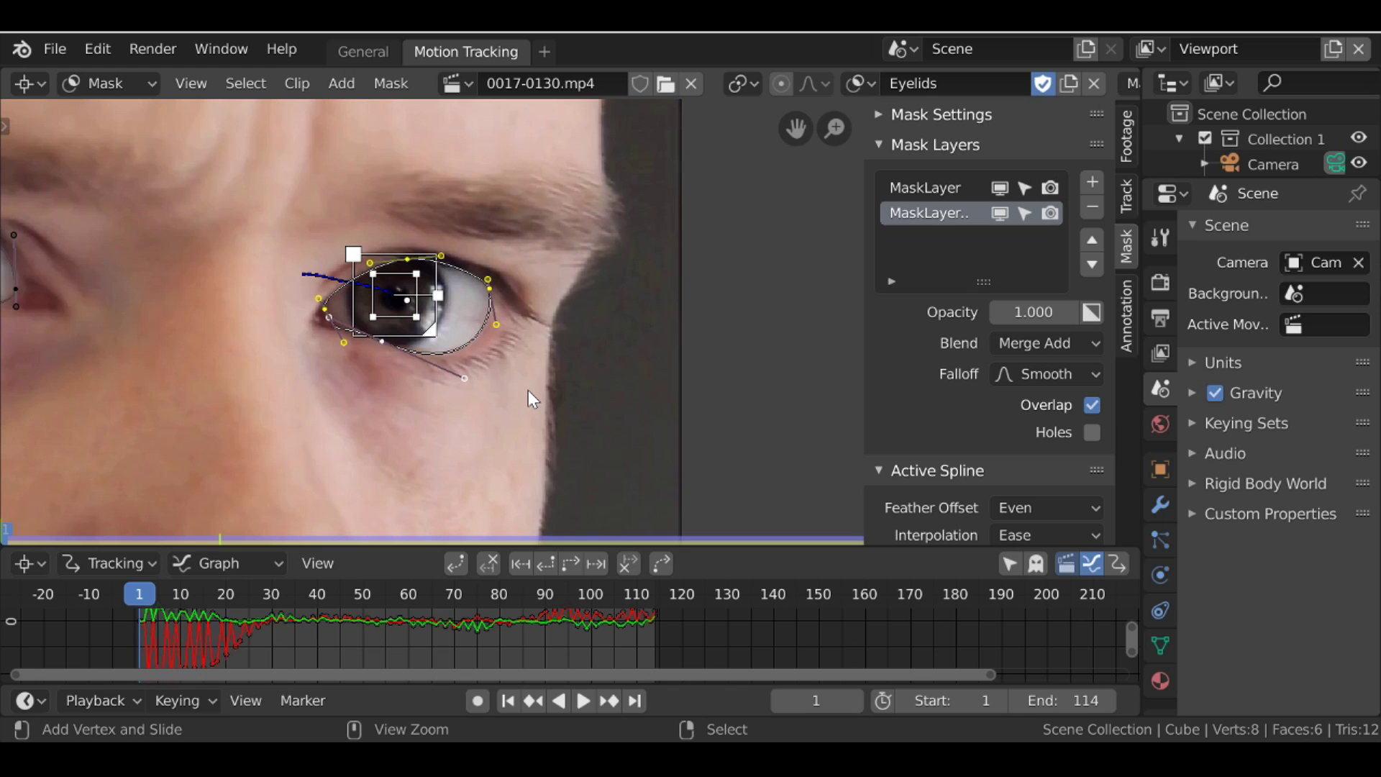
{"action": "scroll", "coordinate": [353, 334], "scroll_direction": "down", "scroll_amount": 3}
Select the image's left eye track with the whole eyelid mask around it and parent the mask to the track.
{"action": "middle_click_drag", "start_coordinate": [342, 331], "coordinate": [541, 336]}
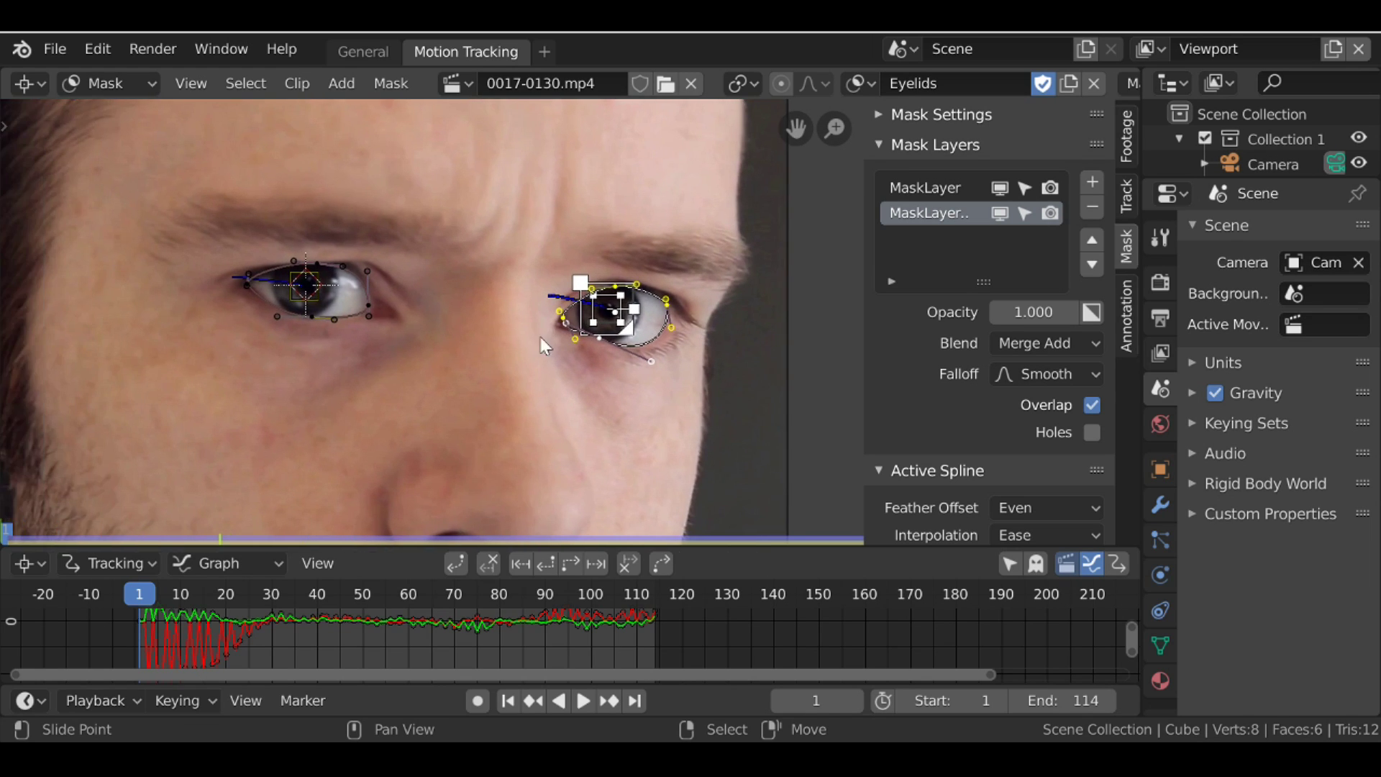
{"action": "scroll", "coordinate": [388, 306], "scroll_direction": "up", "scroll_amount": 3}
{"action": "scroll", "coordinate": [386, 306], "scroll_direction": "down", "scroll_amount": 1}
{"action": "left_click", "coordinate": [282, 263]}
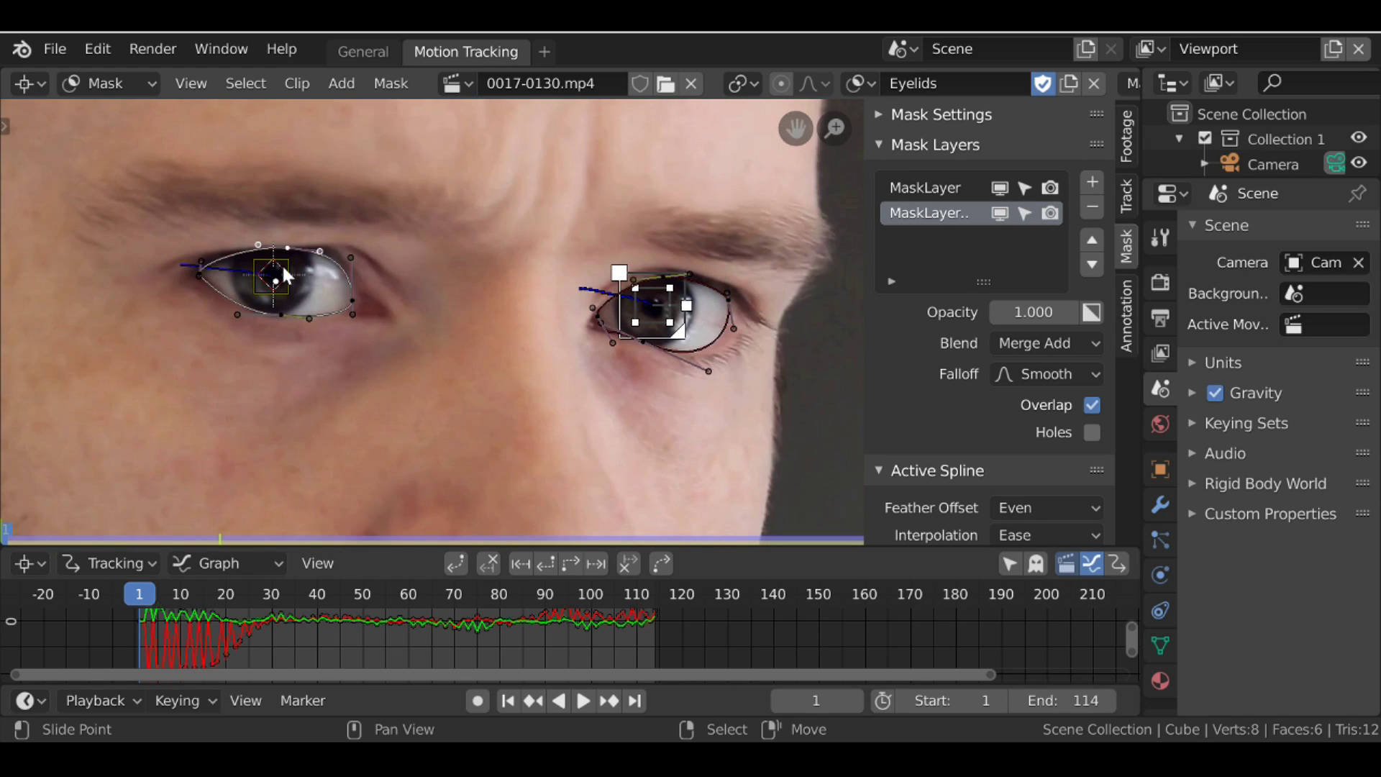
{"action": "scroll", "coordinate": [285, 277], "scroll_direction": "up", "scroll_amount": 3}
{"action": "left_click", "coordinate": [204, 237]}
{"action": "scroll", "coordinate": [206, 243], "scroll_direction": "down", "scroll_amount": 3}
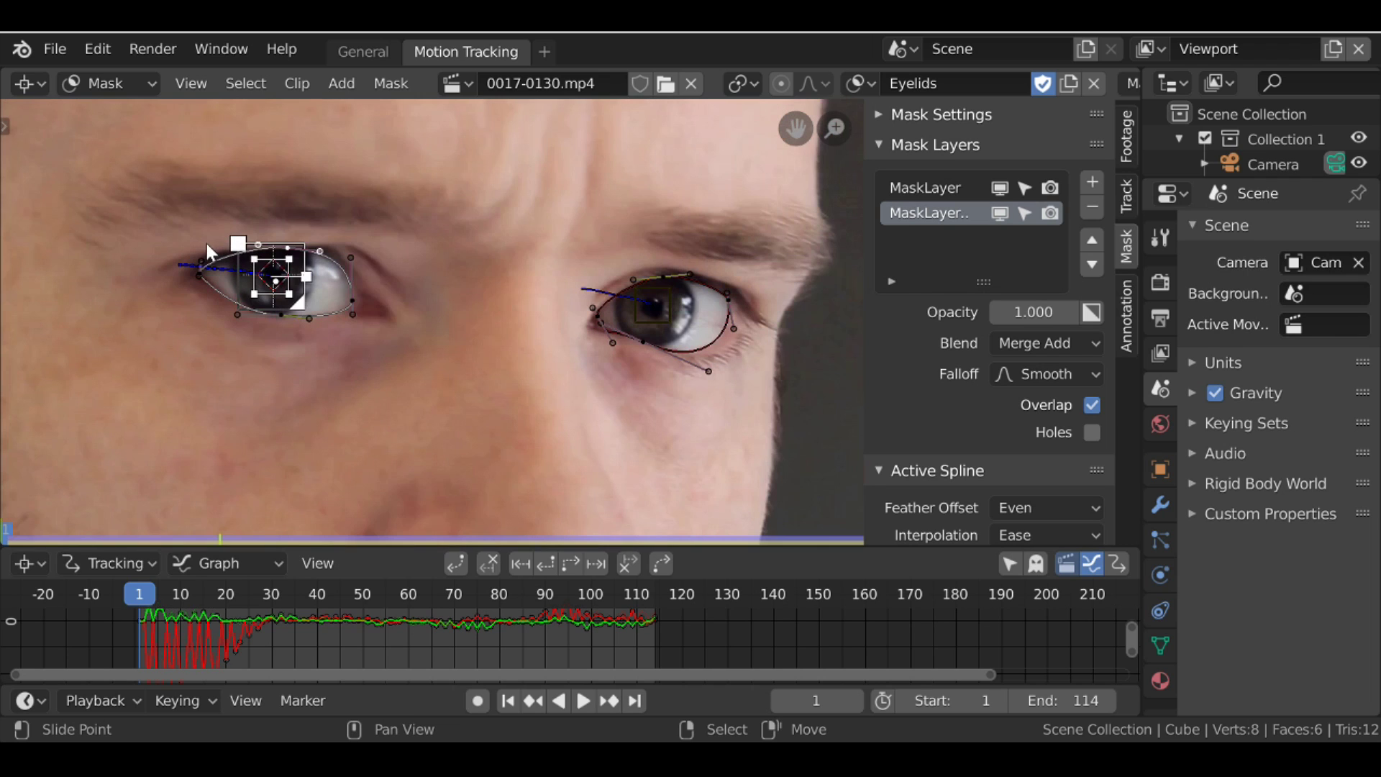
{"action": "key", "text": "l"}
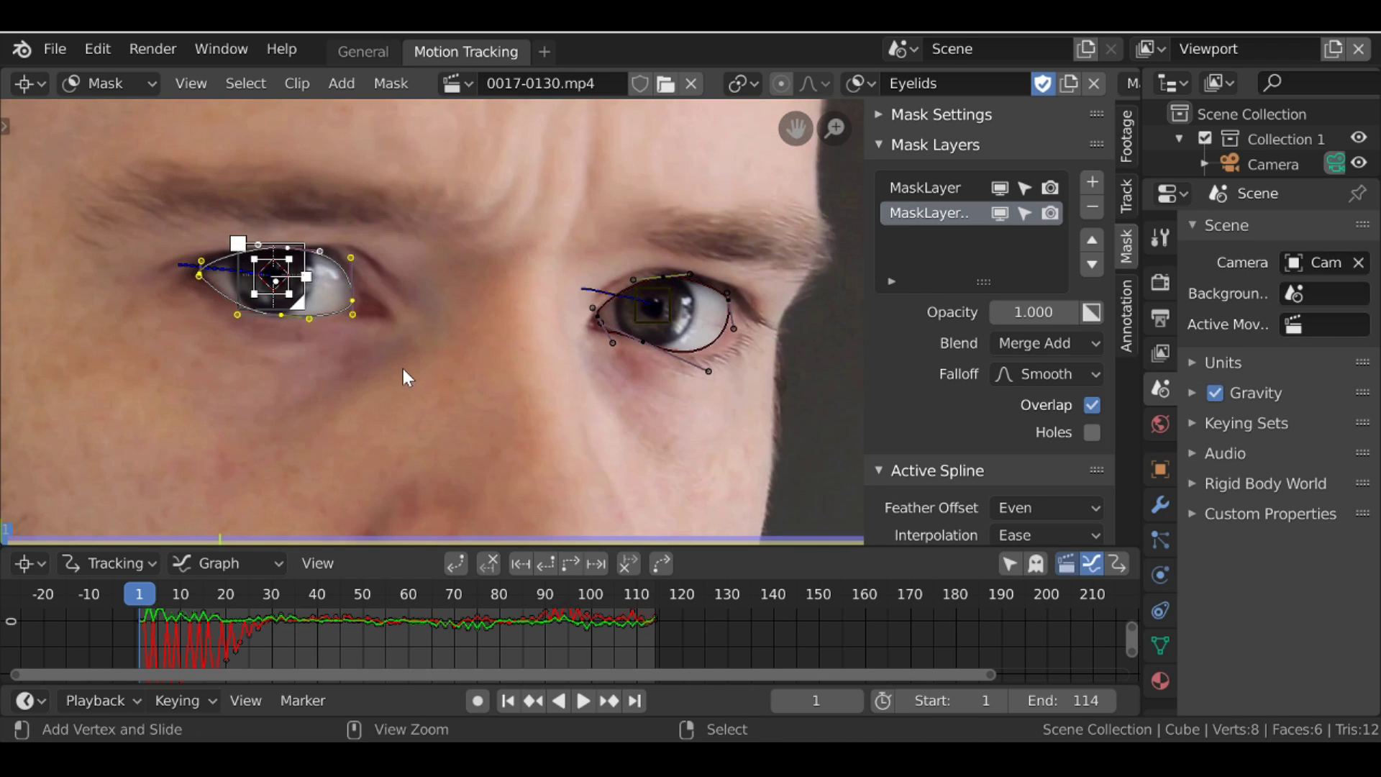
Check the masks at frame 20, nudge the inner-corner point of the image's right eyelid mask, and return to frame 1.
{"action": "left_click_drag", "start_coordinate": [557, 608], "coordinate": [226, 646]}
{"action": "scroll", "coordinate": [438, 374], "scroll_direction": "up", "scroll_amount": 3}
{"action": "scroll", "coordinate": [438, 374], "scroll_direction": "up", "scroll_amount": 5}
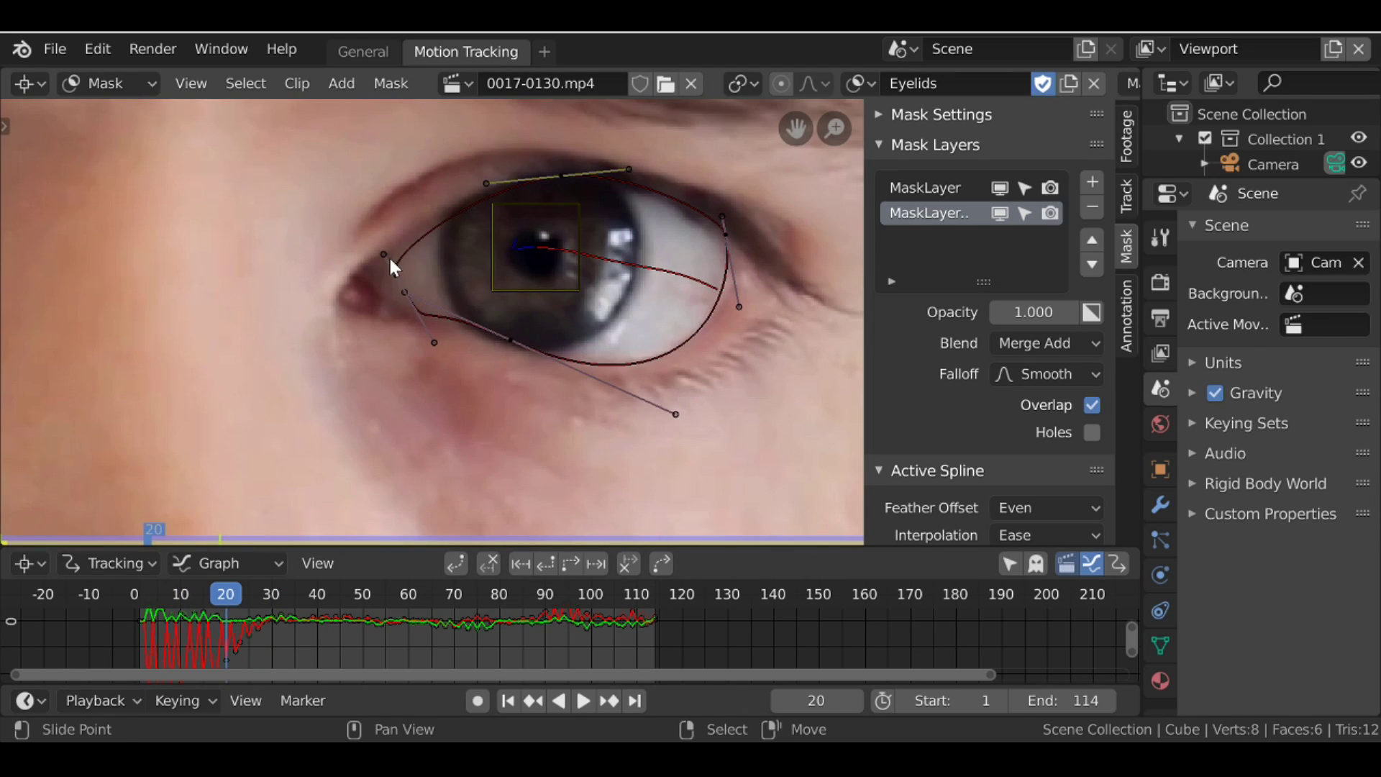
{"action": "left_click_drag", "start_coordinate": [399, 277], "coordinate": [397, 281]}
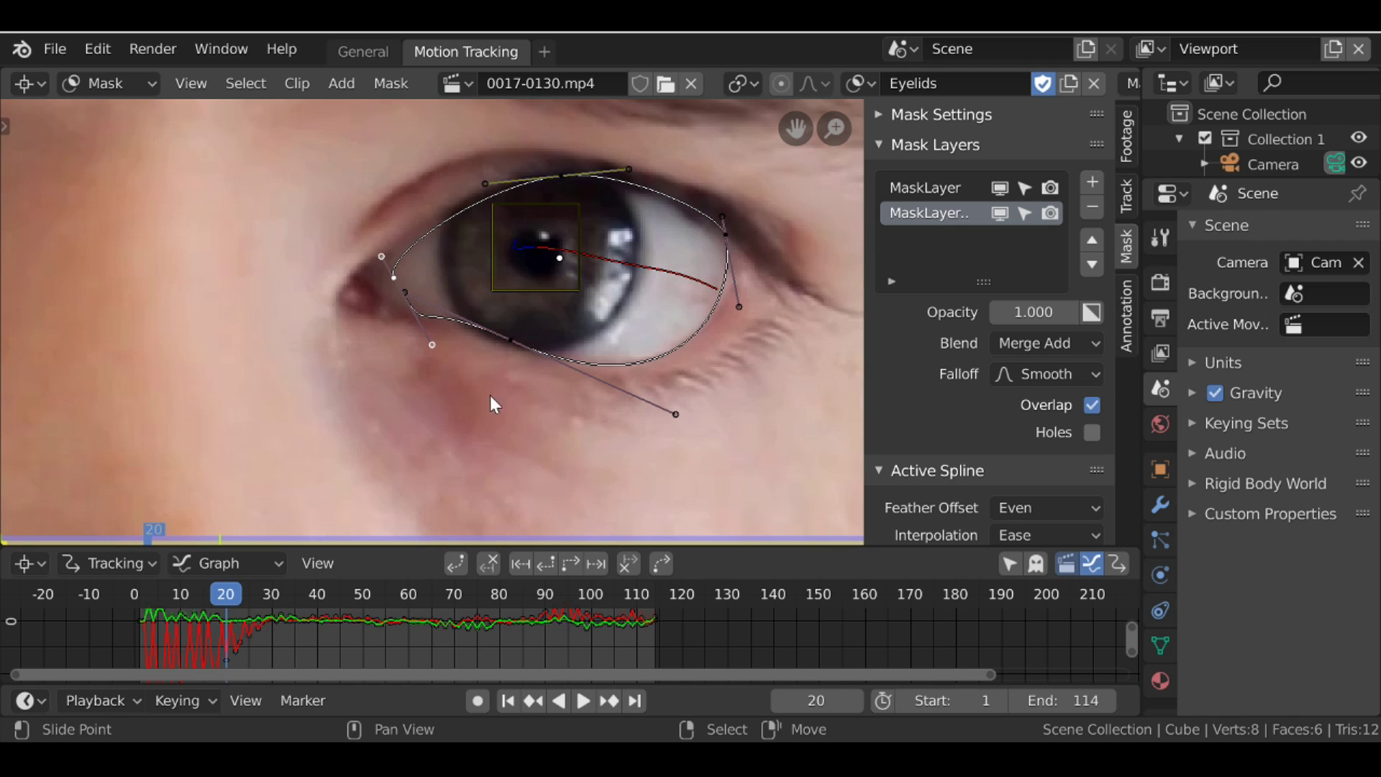
{"action": "left_click", "coordinate": [507, 701]}
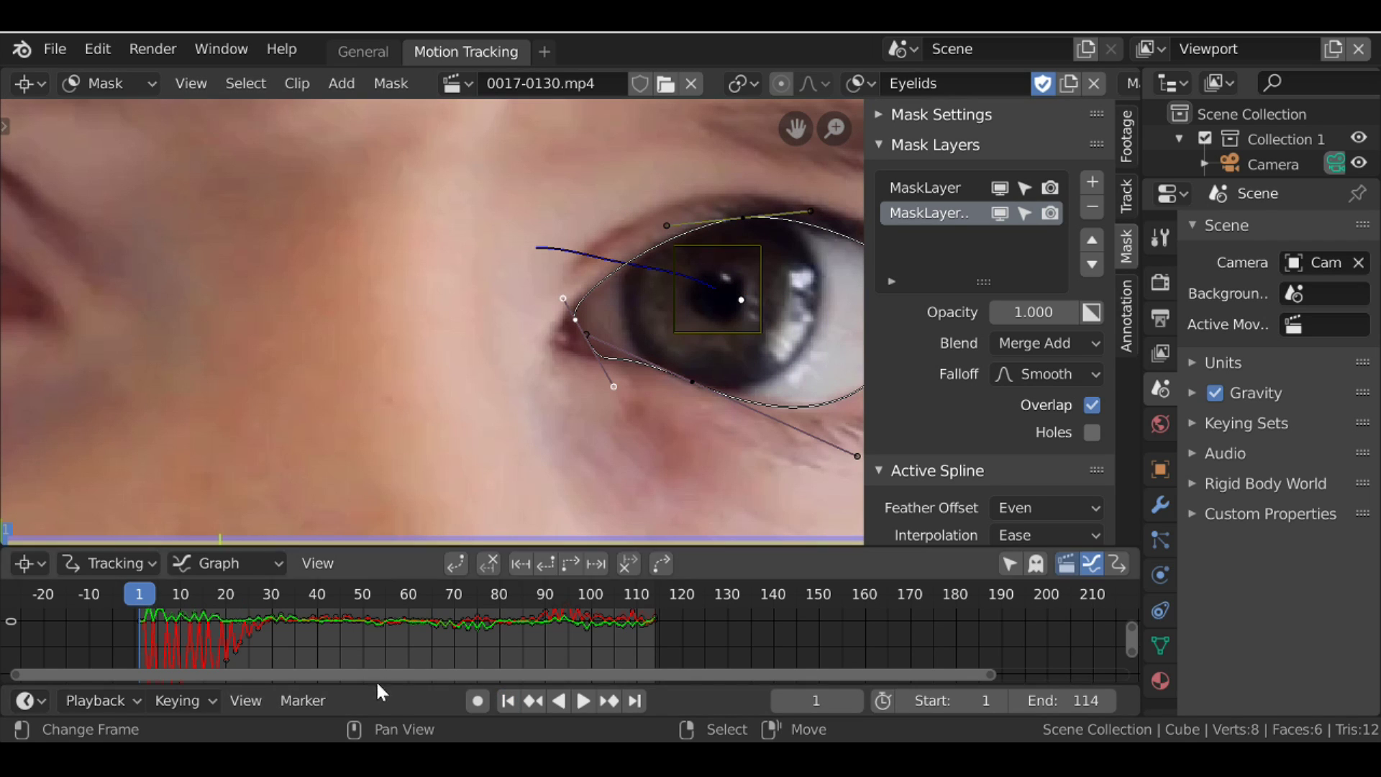
Enable automatic keyframing at frame 1 and select all points of both eyelid masks.
{"action": "left_click", "coordinate": [476, 701]}
{"action": "scroll", "coordinate": [558, 460], "scroll_direction": "down", "scroll_amount": 4}
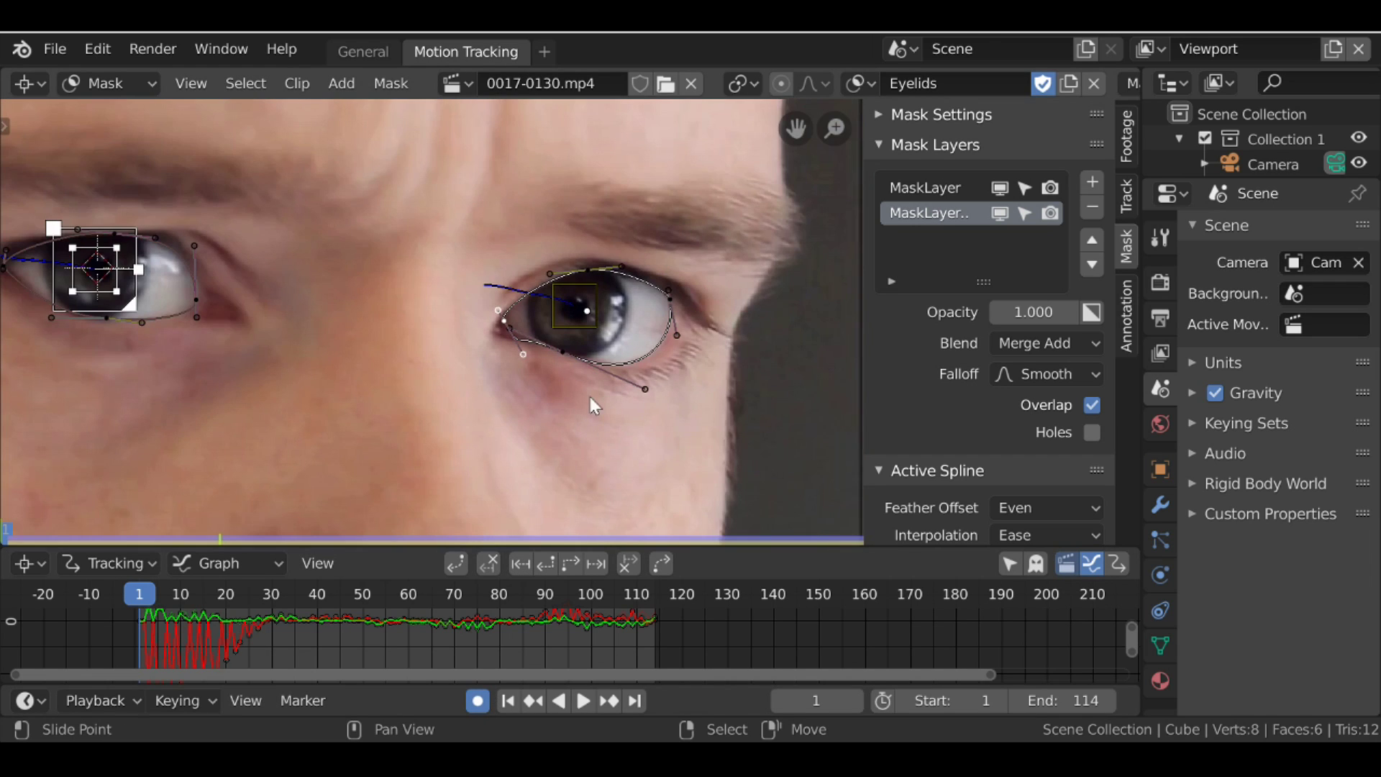
{"action": "key", "text": "a"}
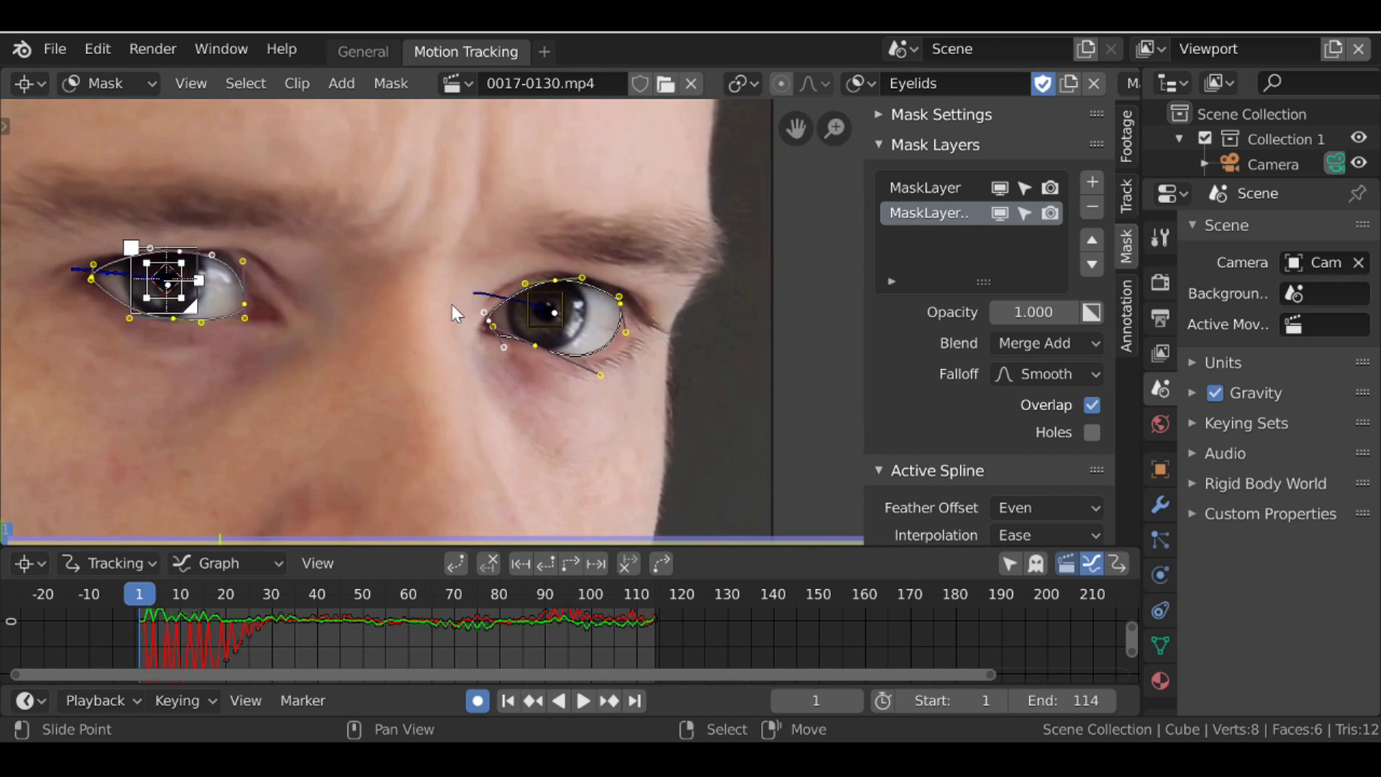
Refit the inner corner of the image's right eyelid mask at frames 11 and 21.
{"action": "left_click_drag", "start_coordinate": [149, 616], "coordinate": [183, 638]}
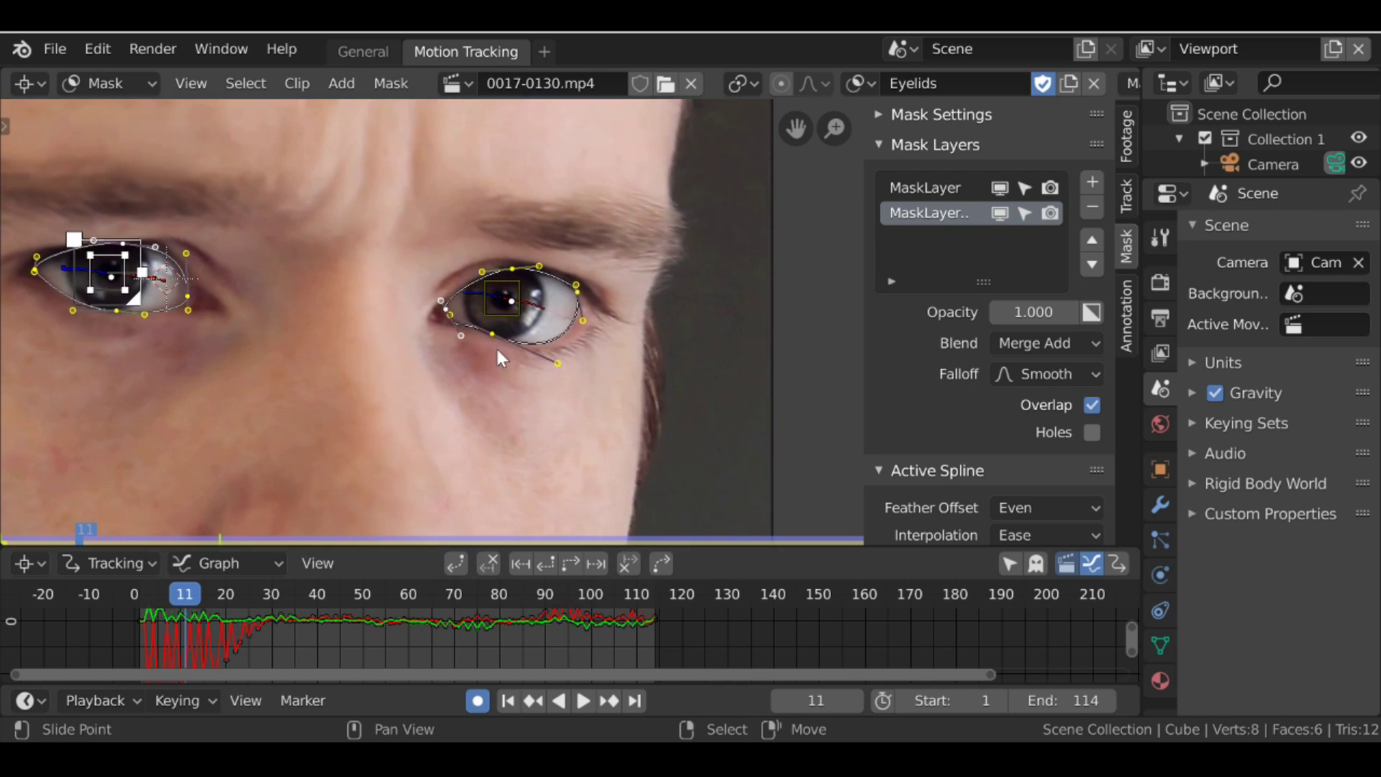
{"action": "scroll", "coordinate": [501, 357], "scroll_direction": "up", "scroll_amount": 5}
{"action": "left_click_drag", "start_coordinate": [476, 283], "coordinate": [469, 276]}
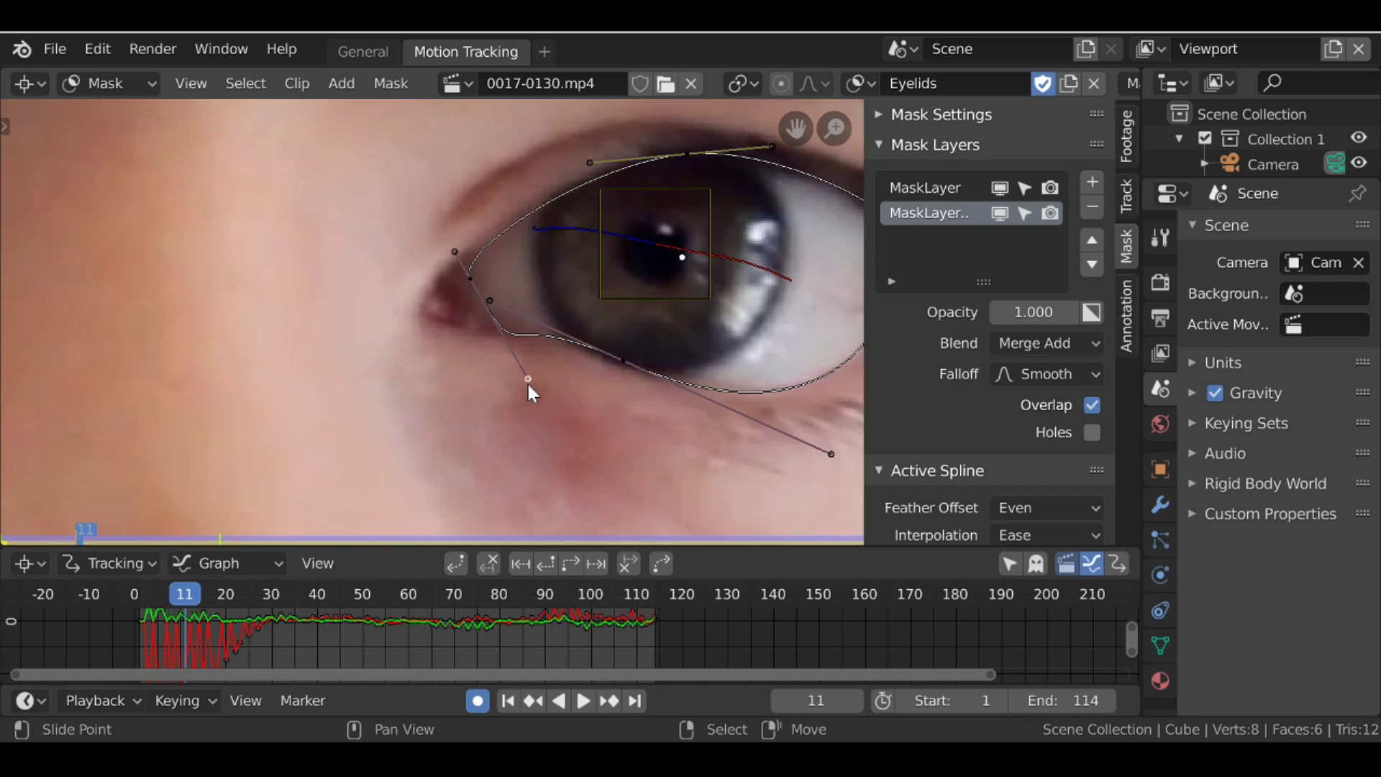
{"action": "scroll", "coordinate": [504, 432], "scroll_direction": "down", "scroll_amount": 1}
{"action": "left_click_drag", "start_coordinate": [223, 633], "coordinate": [230, 632]}
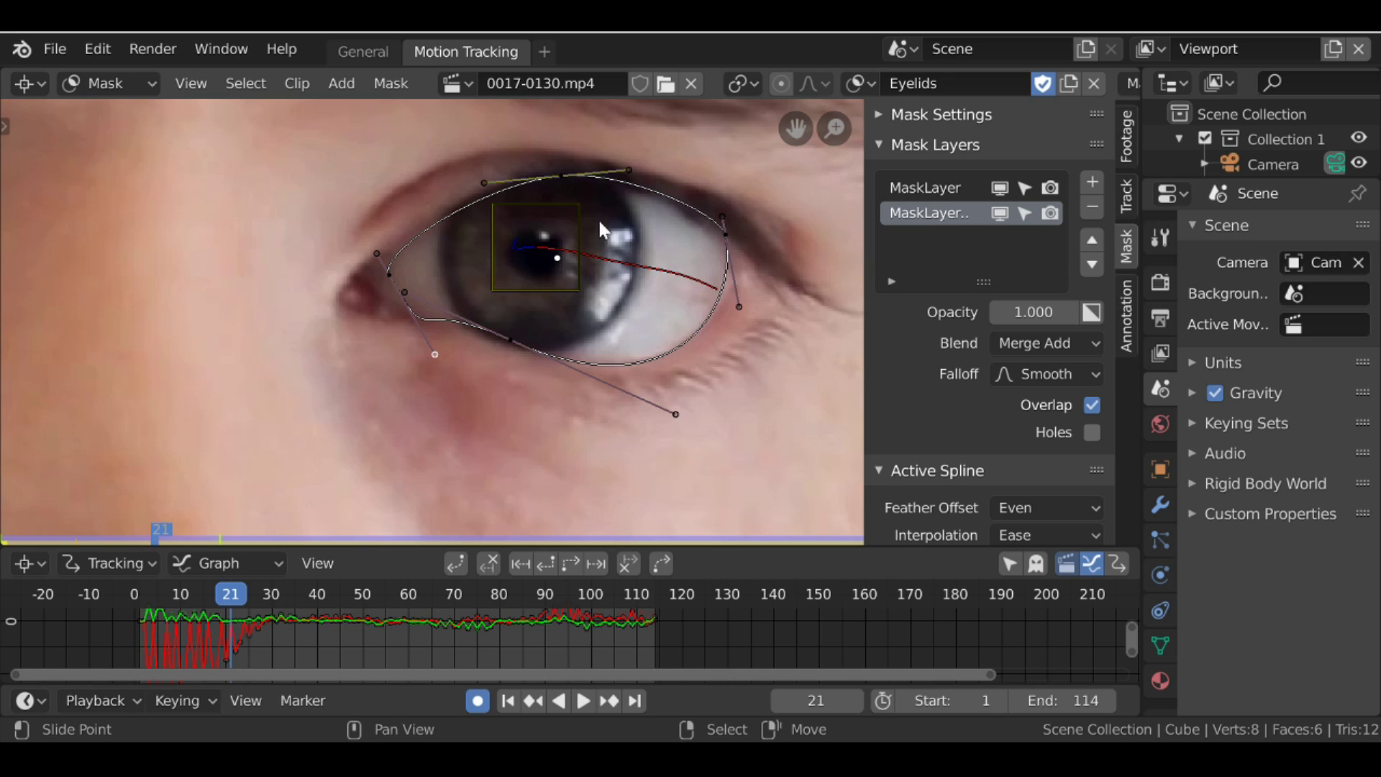
Check the eyelid masks up to frame 79, disable automatic keyframing, and return to frame 1.
{"action": "scroll", "coordinate": [607, 249], "scroll_direction": "down", "scroll_amount": 4}
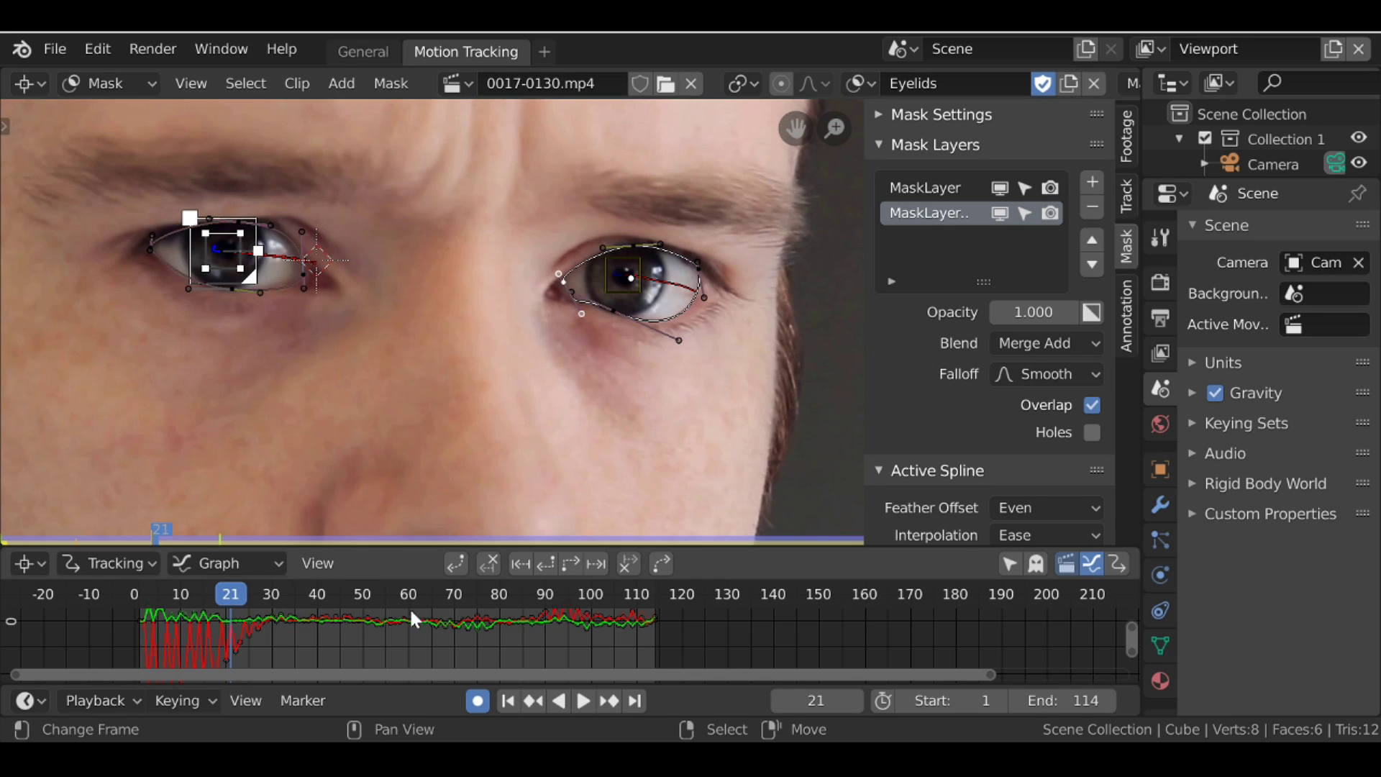
{"action": "left_click", "coordinate": [423, 625]}
{"action": "left_click_drag", "start_coordinate": [439, 633], "coordinate": [495, 611]}
{"action": "left_click", "coordinate": [477, 700]}
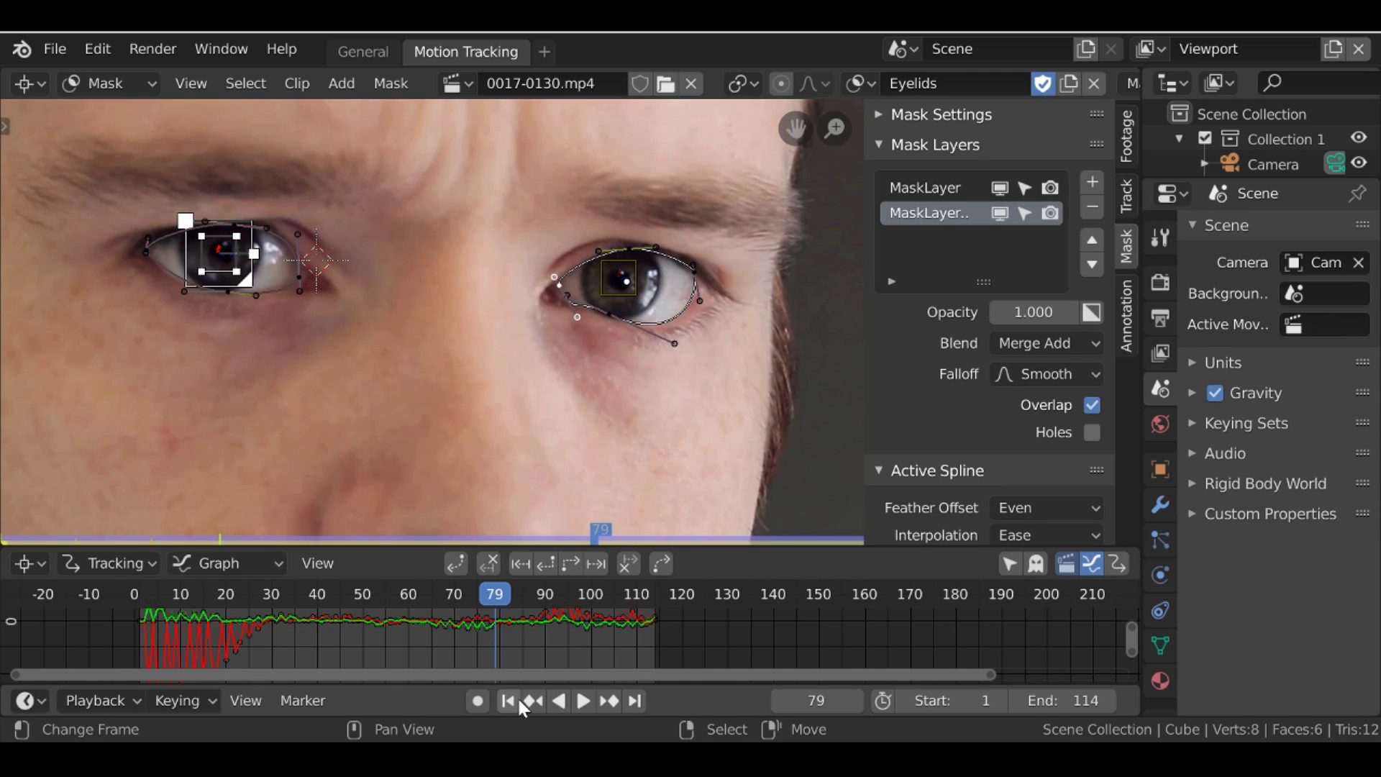
{"action": "left_click", "coordinate": [507, 701]}
Create a new mask named Garbage.
{"action": "scroll", "coordinate": [570, 334], "scroll_direction": "down", "scroll_amount": 3}
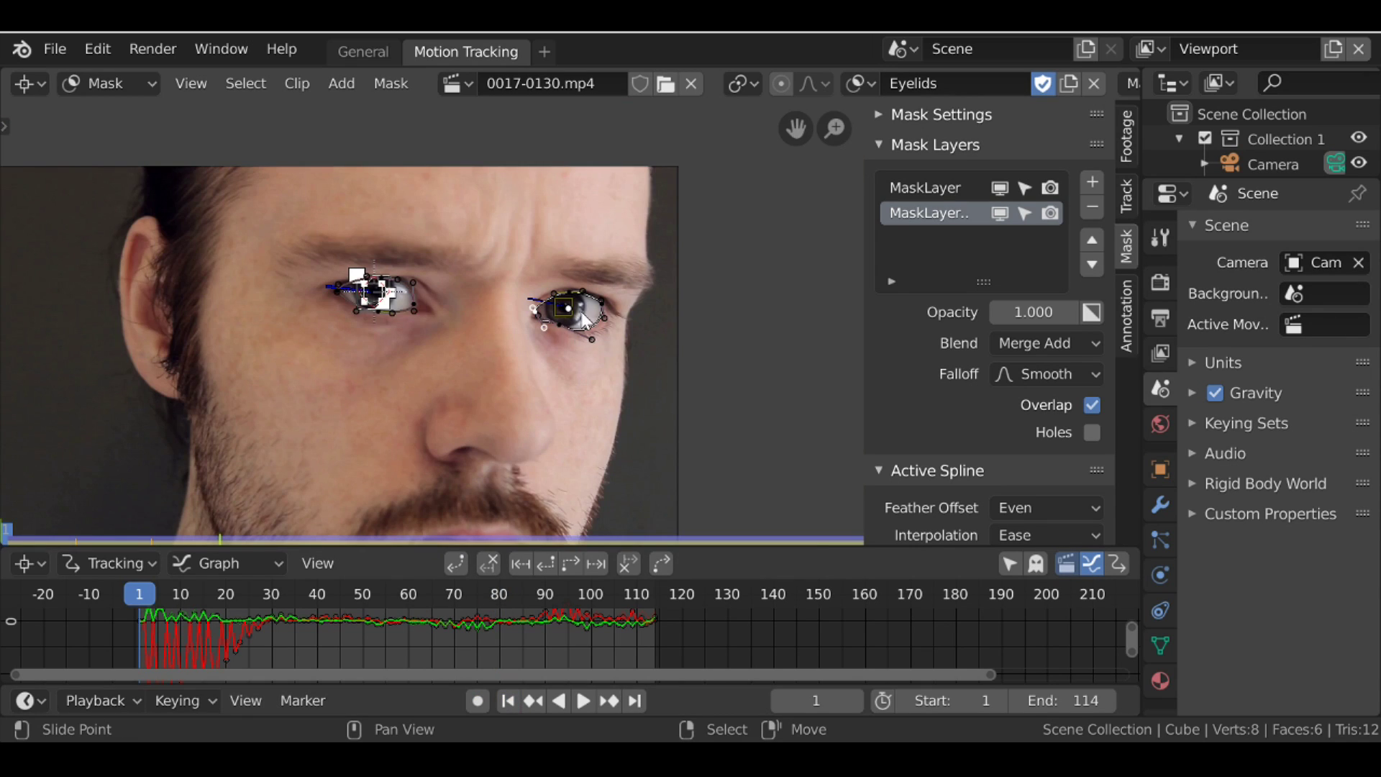
{"action": "left_click", "coordinate": [1069, 83]}
{"action": "left_click", "coordinate": [965, 81]}
{"action": "type", "text": "Garbage"}
{"action": "key", "text": "Return"}
Place the 2D cursor on the image's left pupil, add a circle mask spline there, and scale it down to the pupil.
{"action": "scroll", "coordinate": [487, 348], "scroll_direction": "up", "scroll_amount": 8}
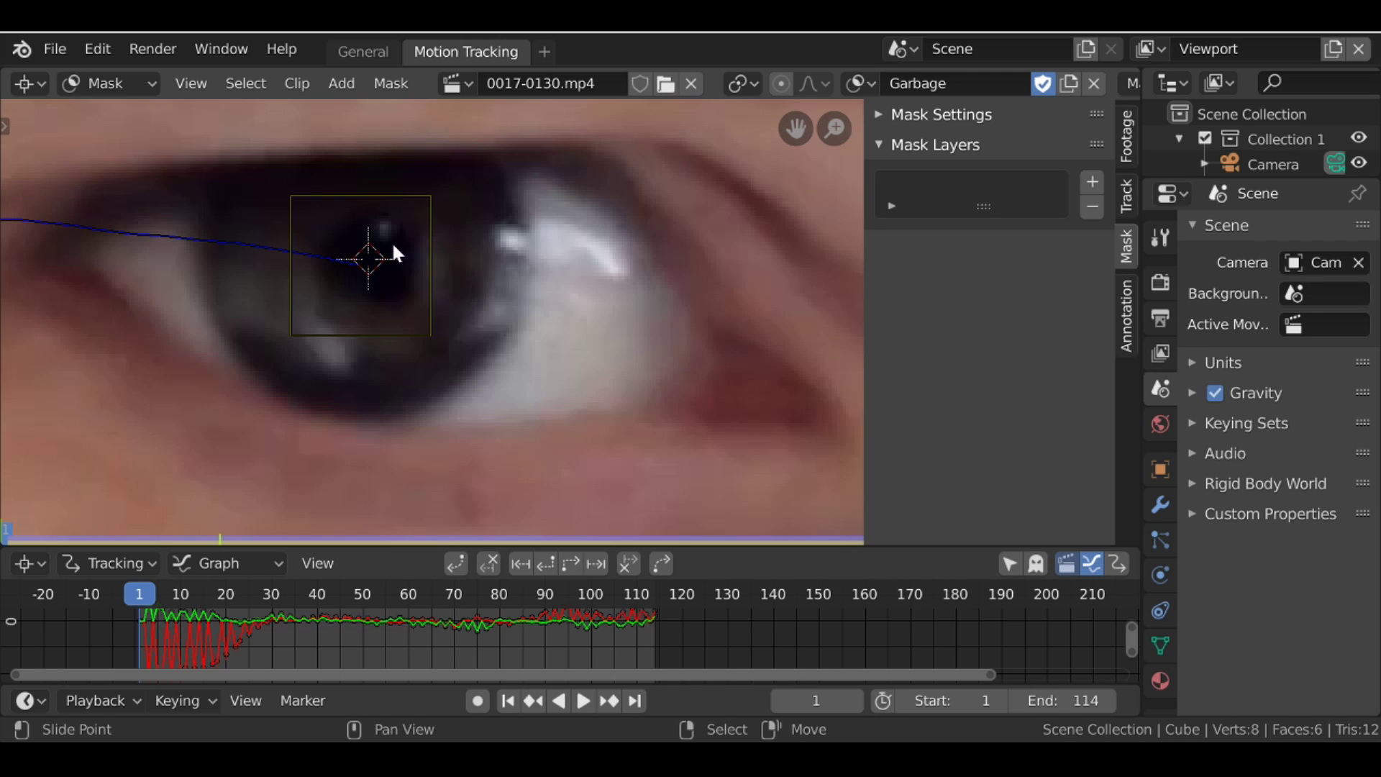
{"action": "right_click", "coordinate": [367, 258], "text": "shift"}
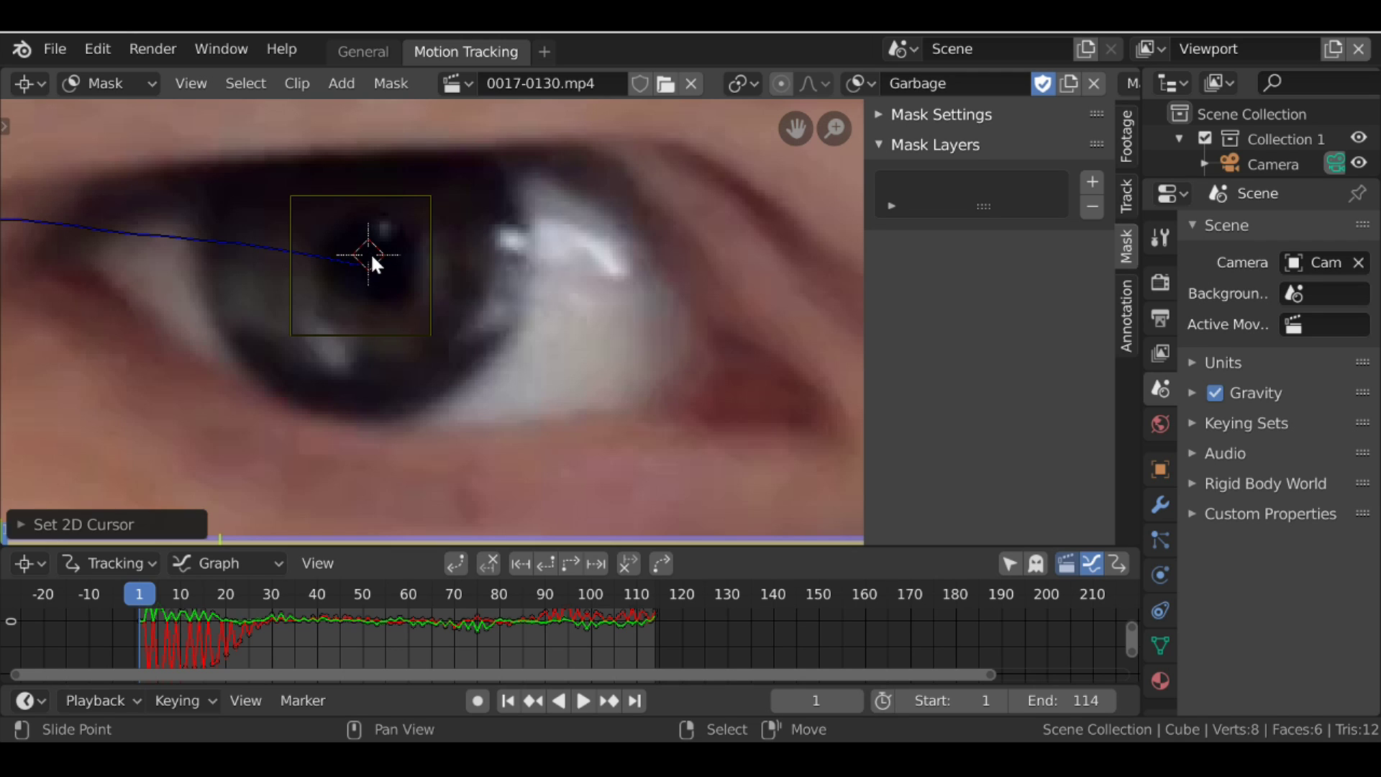
{"action": "key", "text": "shift+a"}
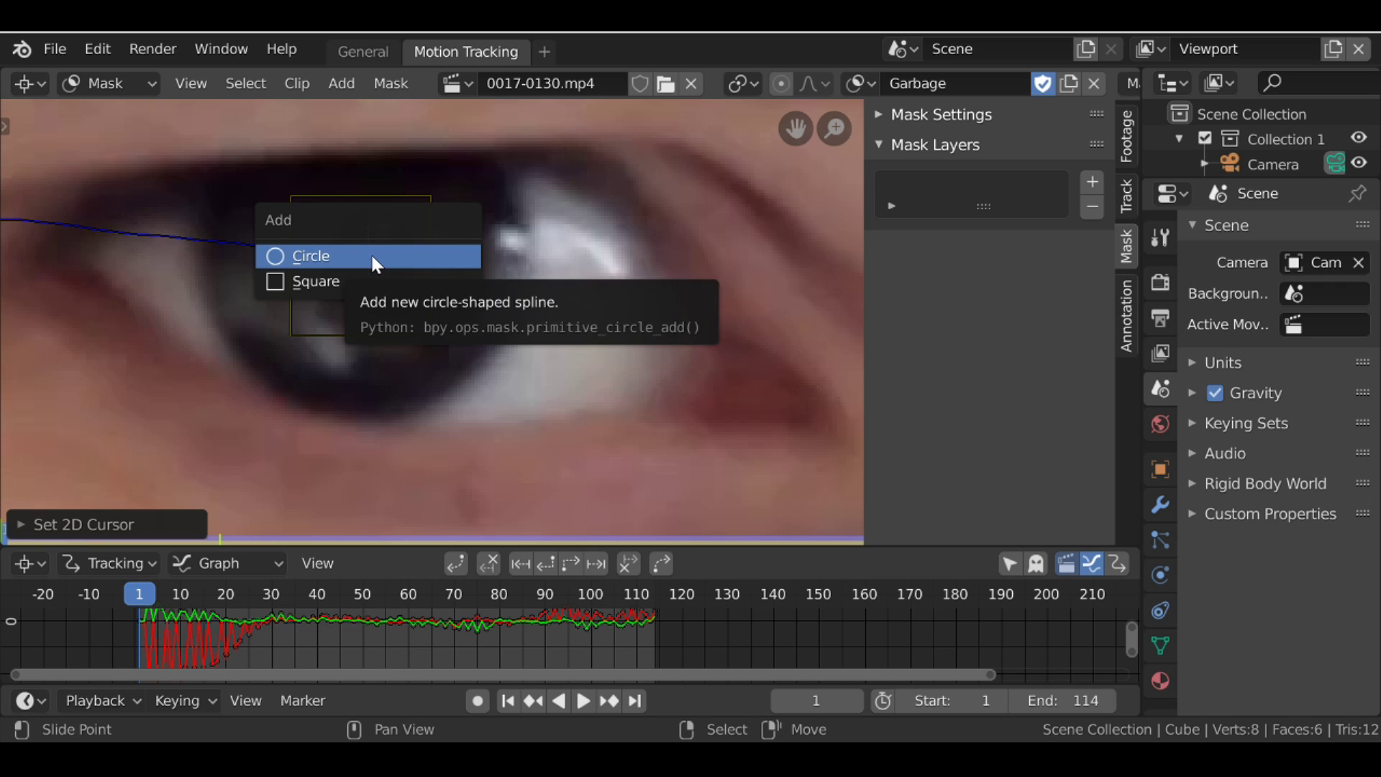
{"action": "left_click", "coordinate": [371, 257]}
{"action": "key", "text": "s"}
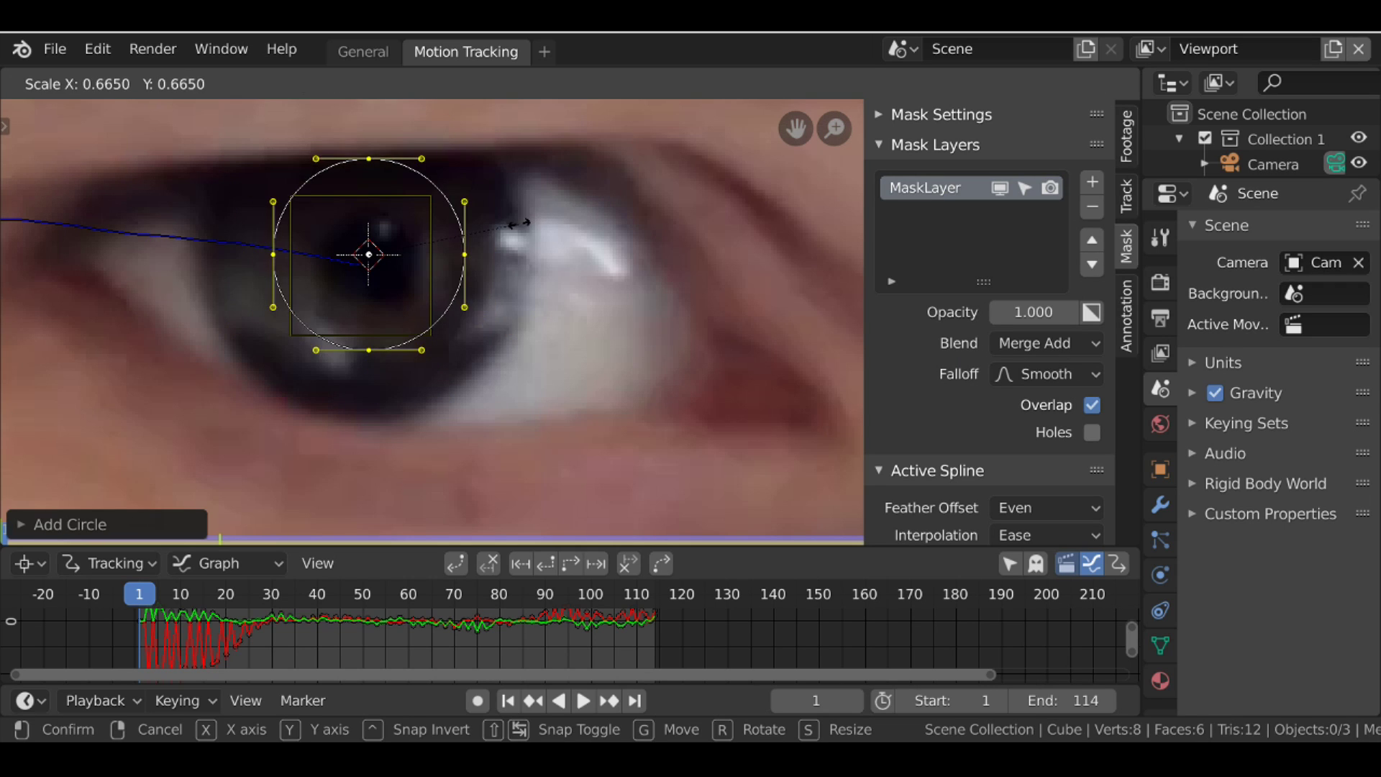
{"action": "left_click", "coordinate": [437, 261]}
Add a second mask layer and outline the reflection at the inner edge of the image's left iris with a closed spline.
{"action": "scroll", "coordinate": [689, 292], "scroll_direction": "down", "scroll_amount": 2}
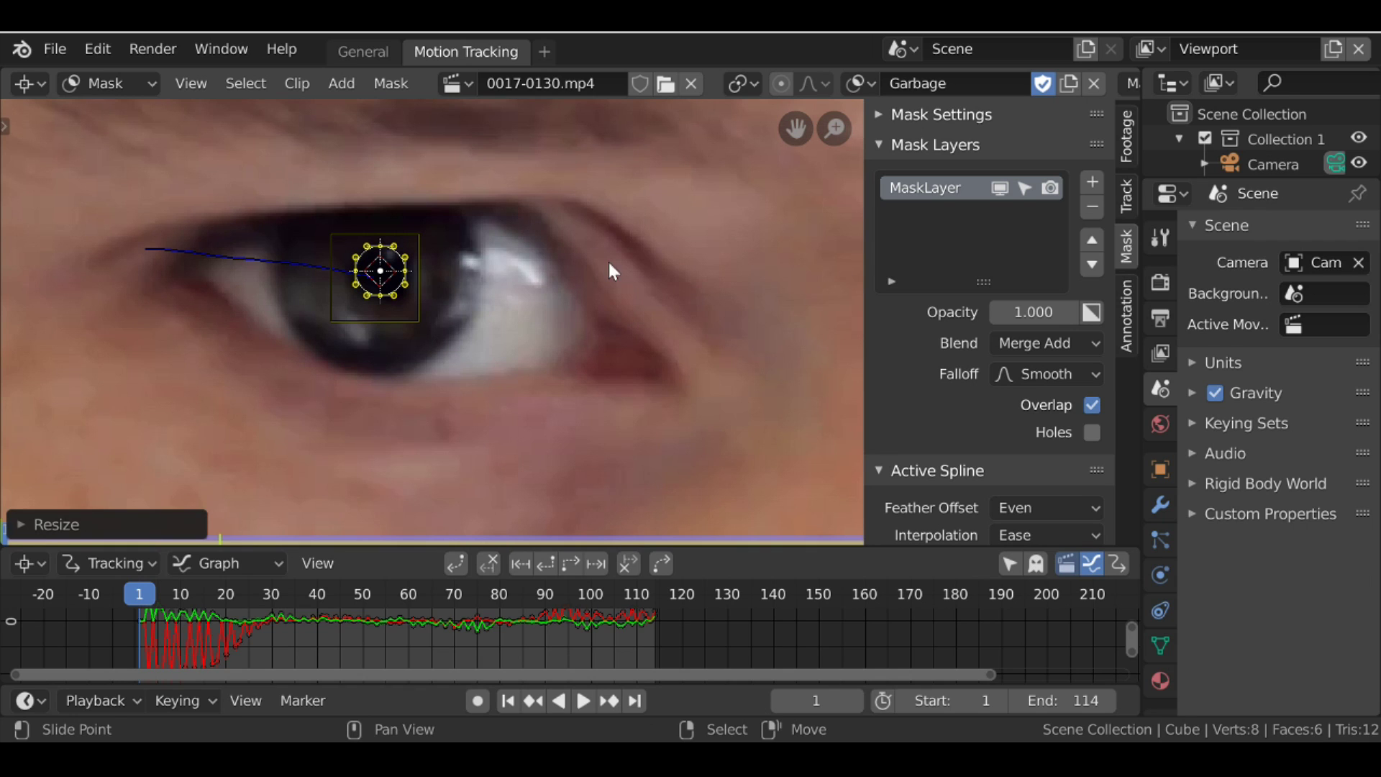
{"action": "left_click", "coordinate": [1092, 181]}
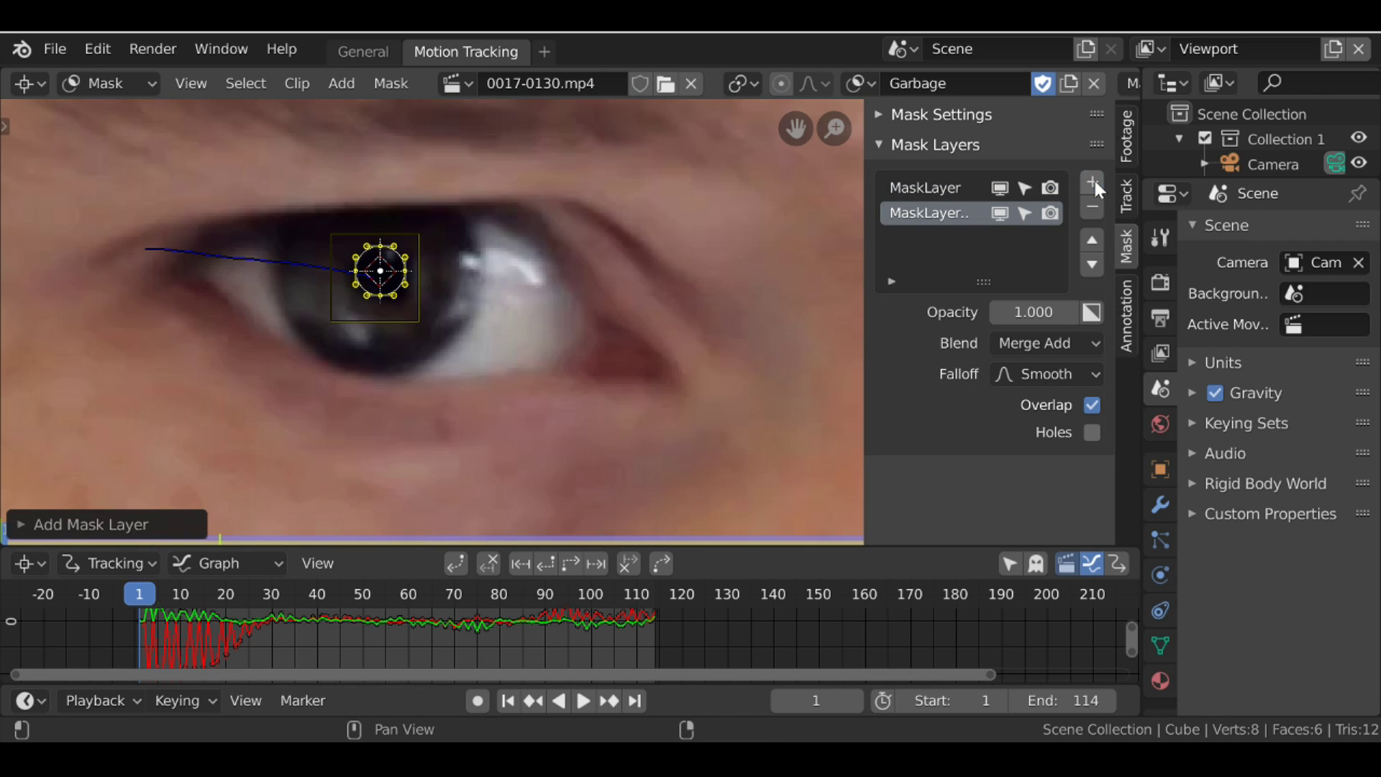
{"action": "scroll", "coordinate": [506, 248], "scroll_direction": "up", "scroll_amount": 2}
{"action": "scroll", "coordinate": [506, 253], "scroll_direction": "up", "scroll_amount": 1}
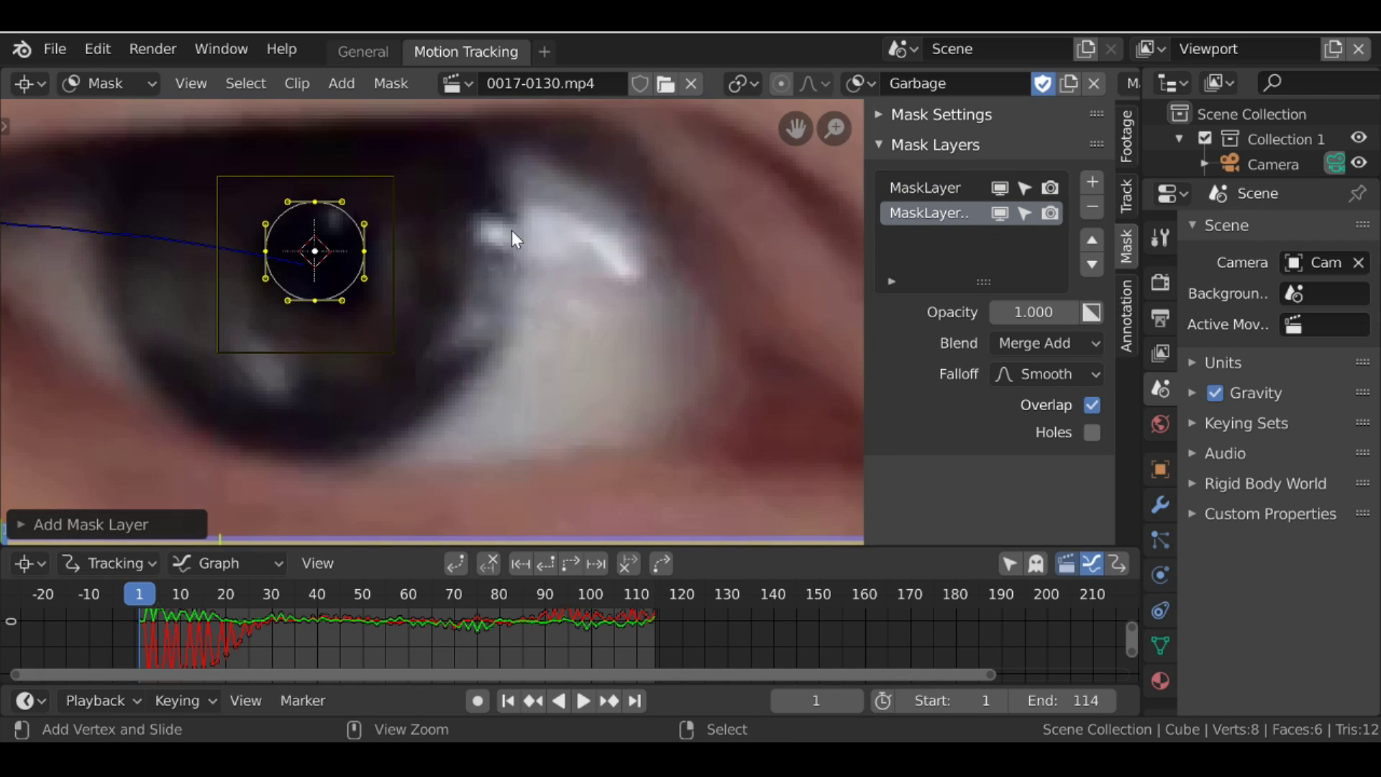
{"action": "left_click", "coordinate": [501, 219], "text": "ctrl"}
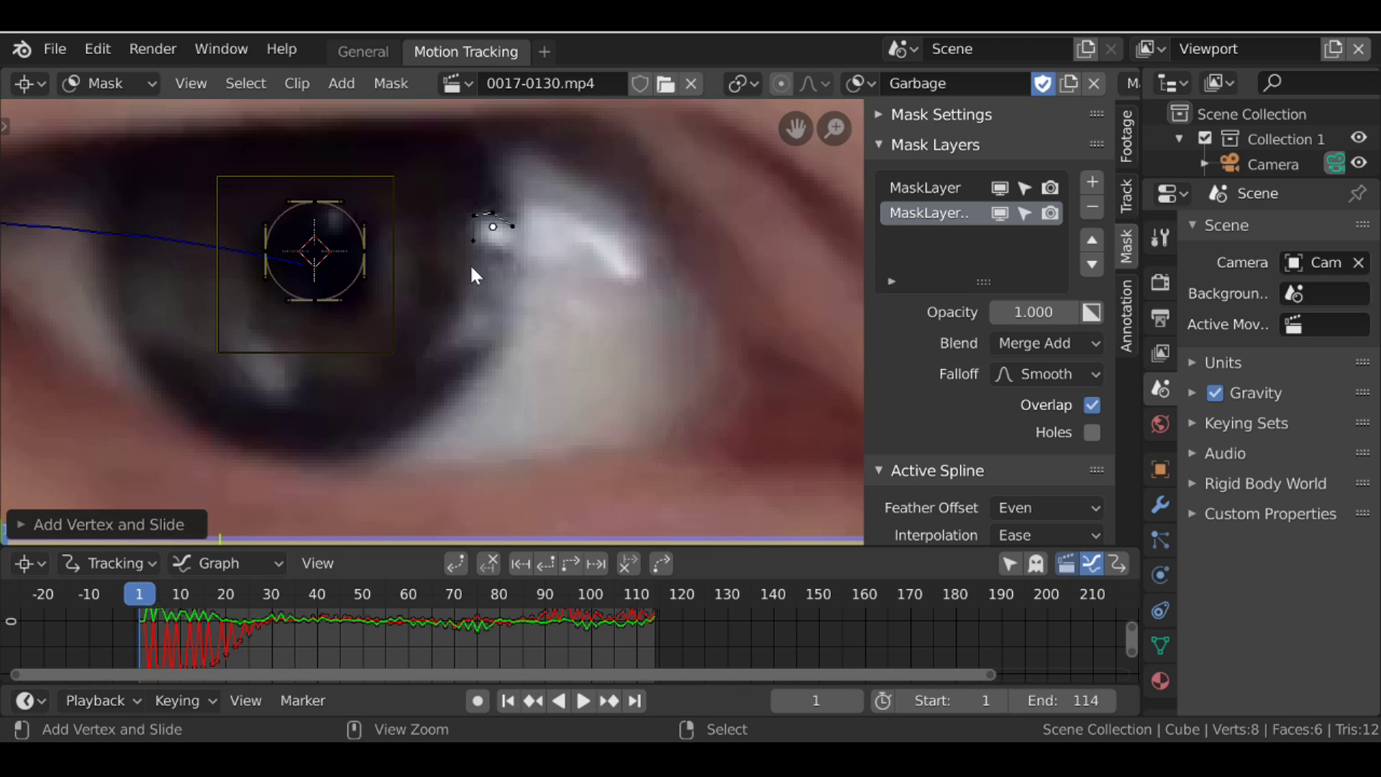
{"action": "left_click", "coordinate": [457, 311], "text": "ctrl"}
{"action": "left_click", "coordinate": [444, 340], "text": "ctrl"}
{"action": "left_click", "coordinate": [451, 344], "text": "ctrl"}
{"action": "left_click", "coordinate": [511, 257], "text": "ctrl"}
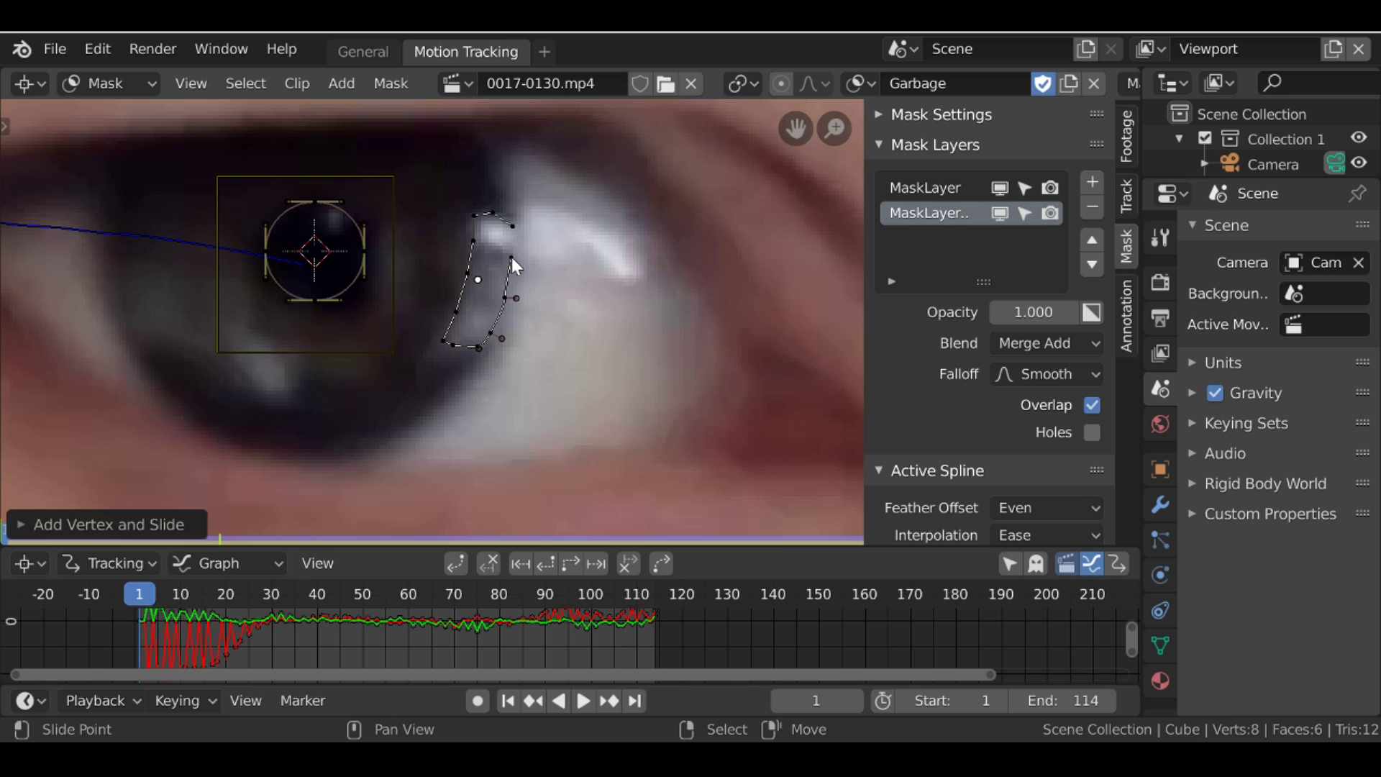
{"action": "key", "text": "alt+c"}
{"action": "left_click_drag", "start_coordinate": [443, 341], "coordinate": [440, 347]}
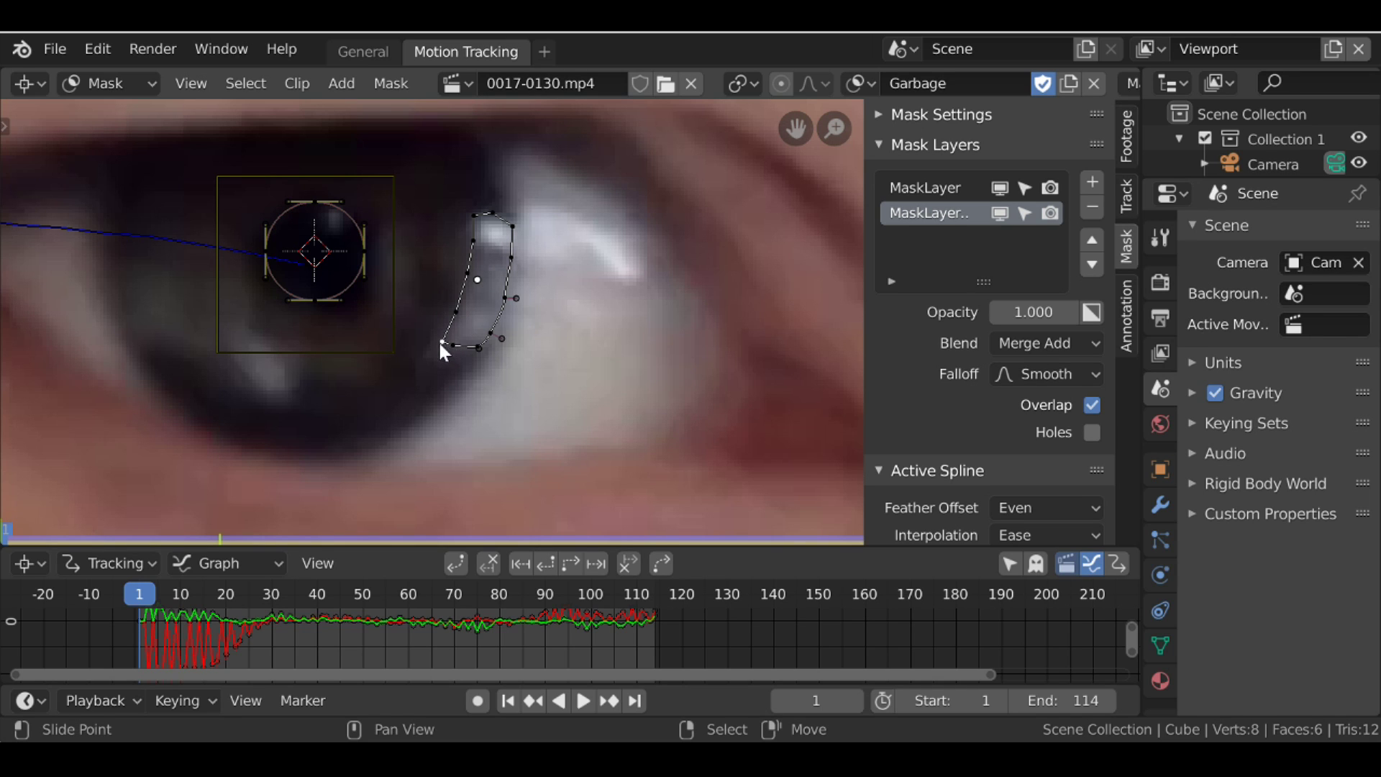
{"action": "scroll", "coordinate": [435, 320], "scroll_direction": "down", "scroll_amount": 2}
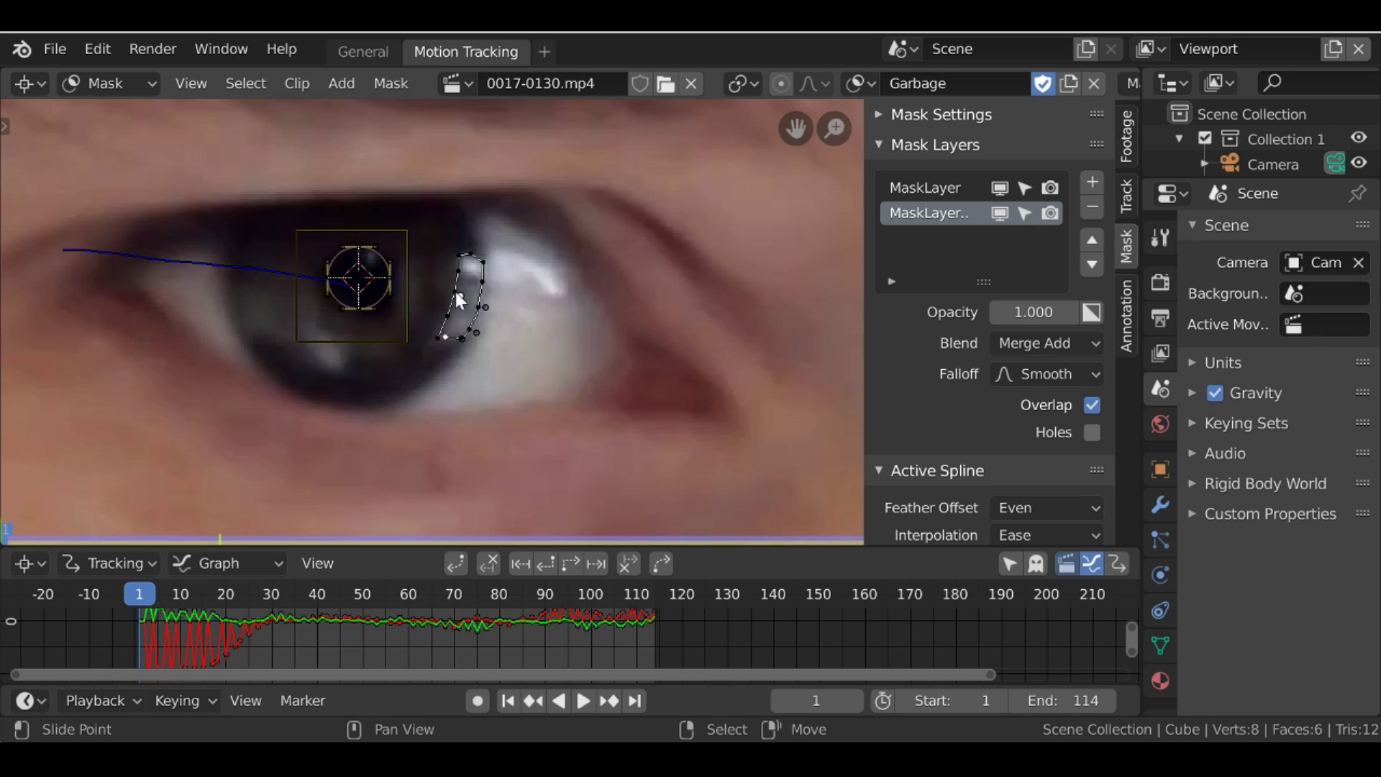
Parent the pupil circle and reflection spline of the image's left eye to that eye's tracker.
{"action": "scroll", "coordinate": [396, 245], "scroll_direction": "up", "scroll_amount": 1}
{"action": "left_click", "coordinate": [366, 208]}
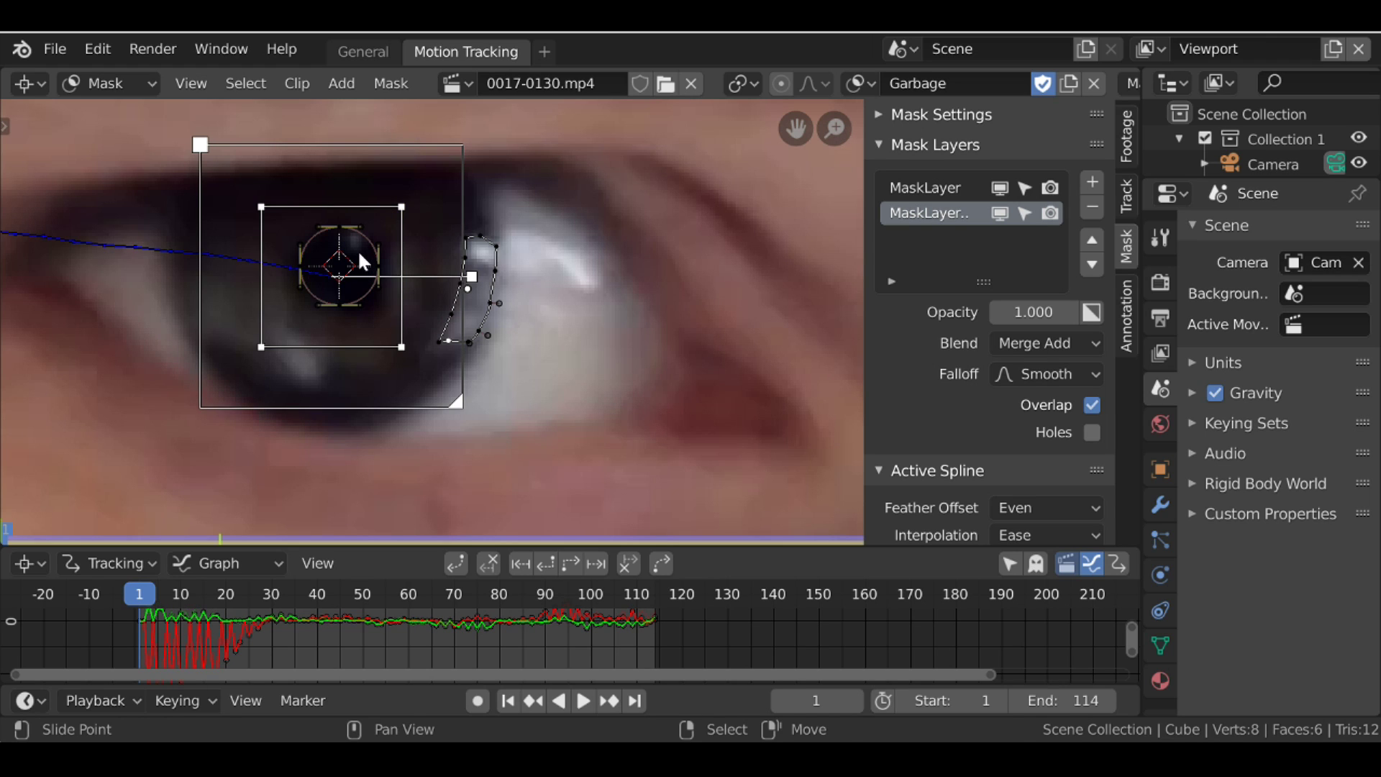
{"action": "key", "text": "b"}
{"action": "left_click_drag", "start_coordinate": [225, 175], "coordinate": [568, 390]}
{"action": "key", "text": "ctrl+p"}
{"action": "mouse_move", "coordinate": [157, 636]}
{"action": "left_mouse_down"}
{"action": "mouse_move", "coordinate": [283, 635]}
{"action": "mouse_move", "coordinate": [138, 637]}
{"action": "left_mouse_up"}
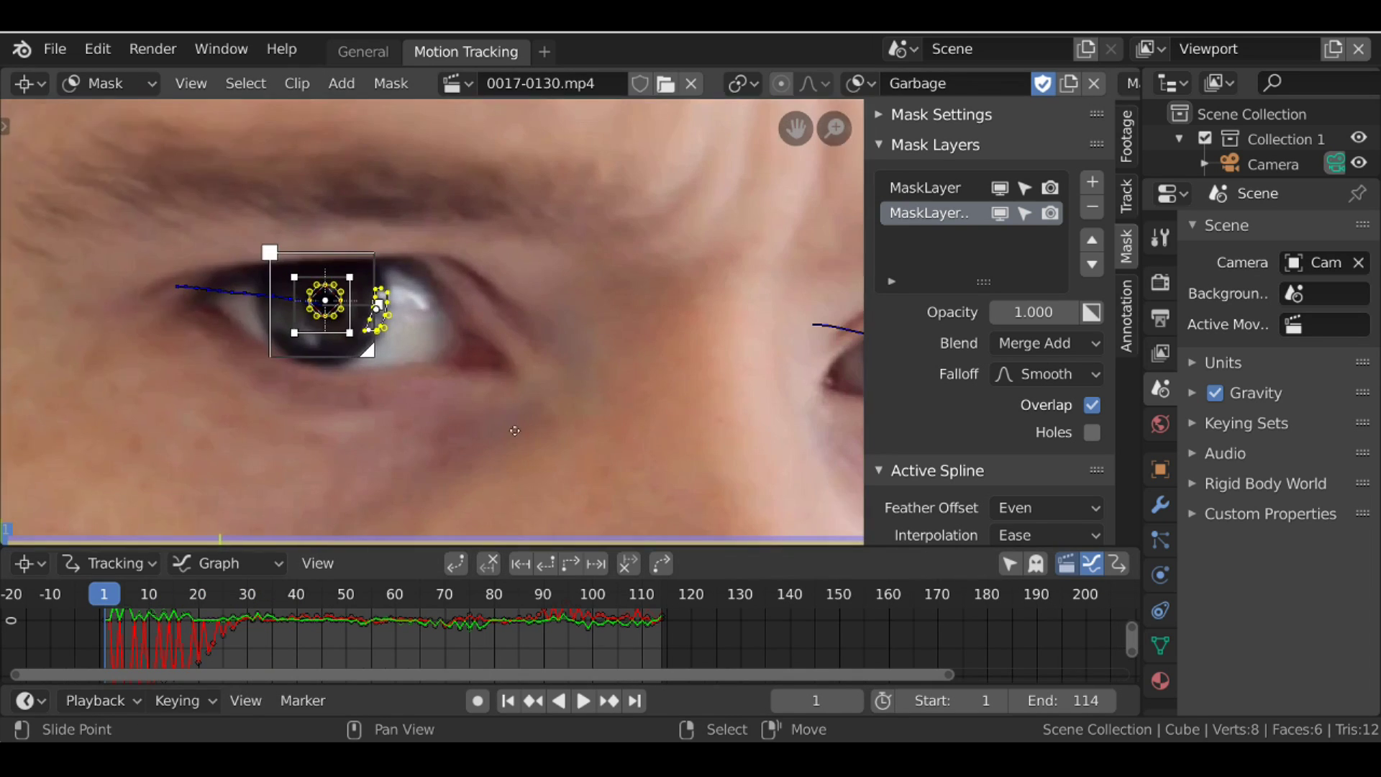
Add a mask layer with a circle spline centred on the image's right pupil and scale it down to the pupil.
{"action": "scroll", "coordinate": [563, 334], "scroll_direction": "up", "scroll_amount": 3}
{"action": "middle_click_drag", "start_coordinate": [563, 334], "coordinate": [372, 350]}
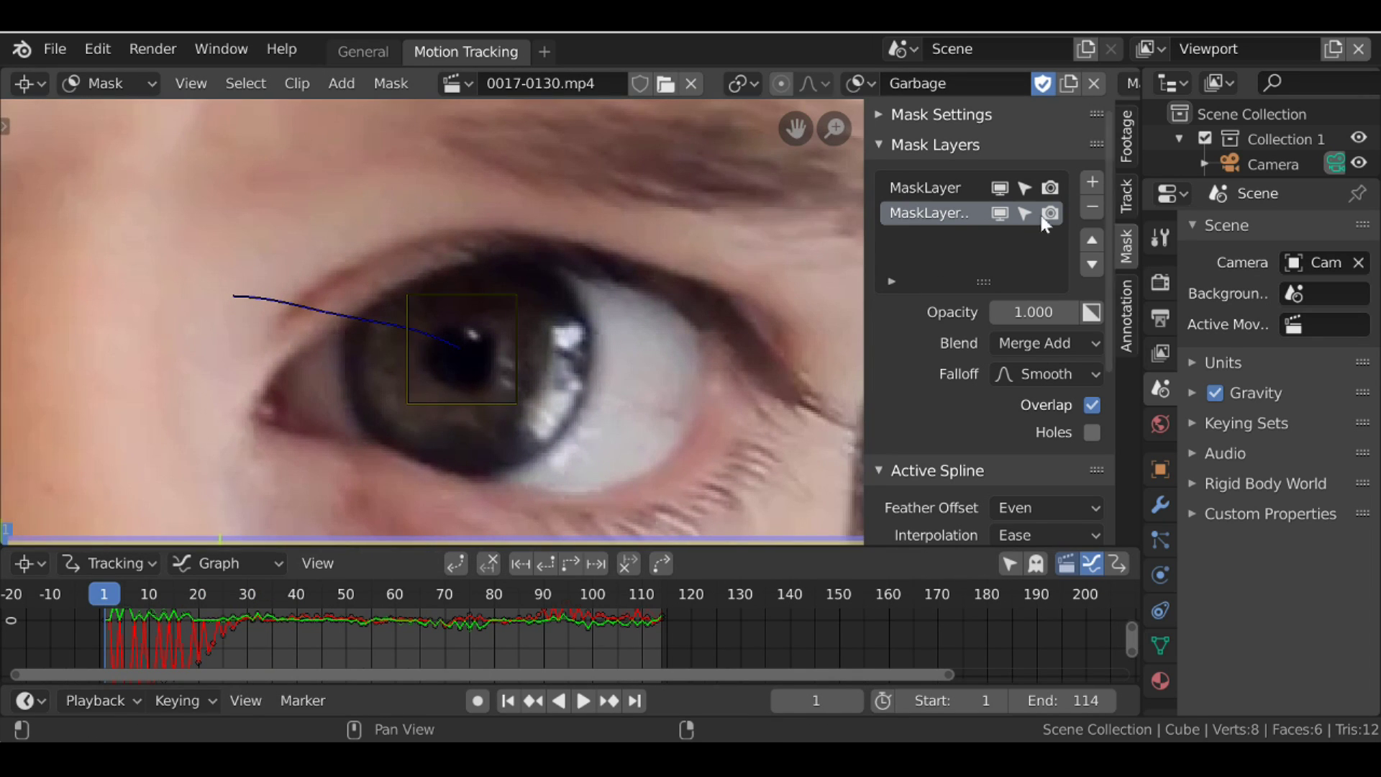
{"action": "left_click", "coordinate": [1091, 184]}
{"action": "right_click", "coordinate": [477, 369], "text": "shift"}
{"action": "key", "text": "shift+a"}
{"action": "left_click", "coordinate": [470, 373]}
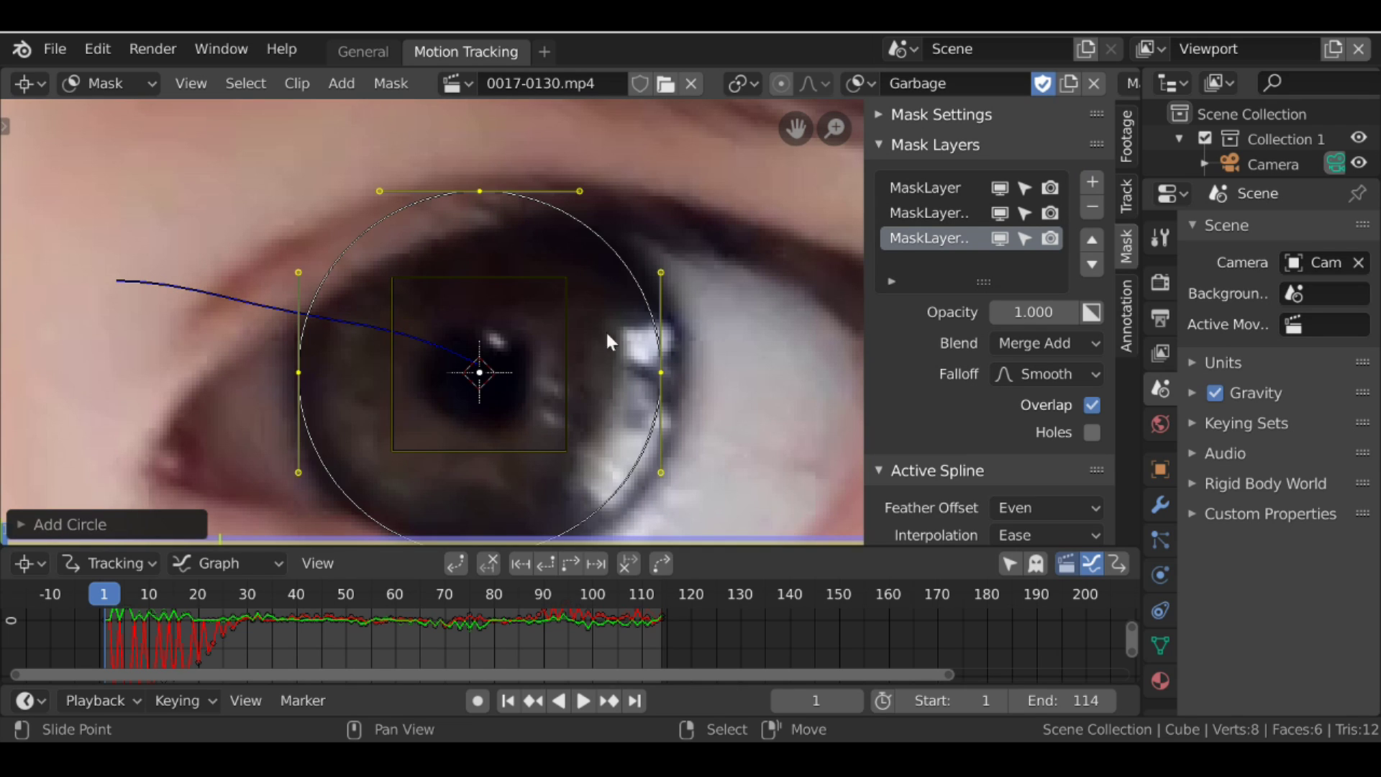
{"action": "key", "text": "s"}
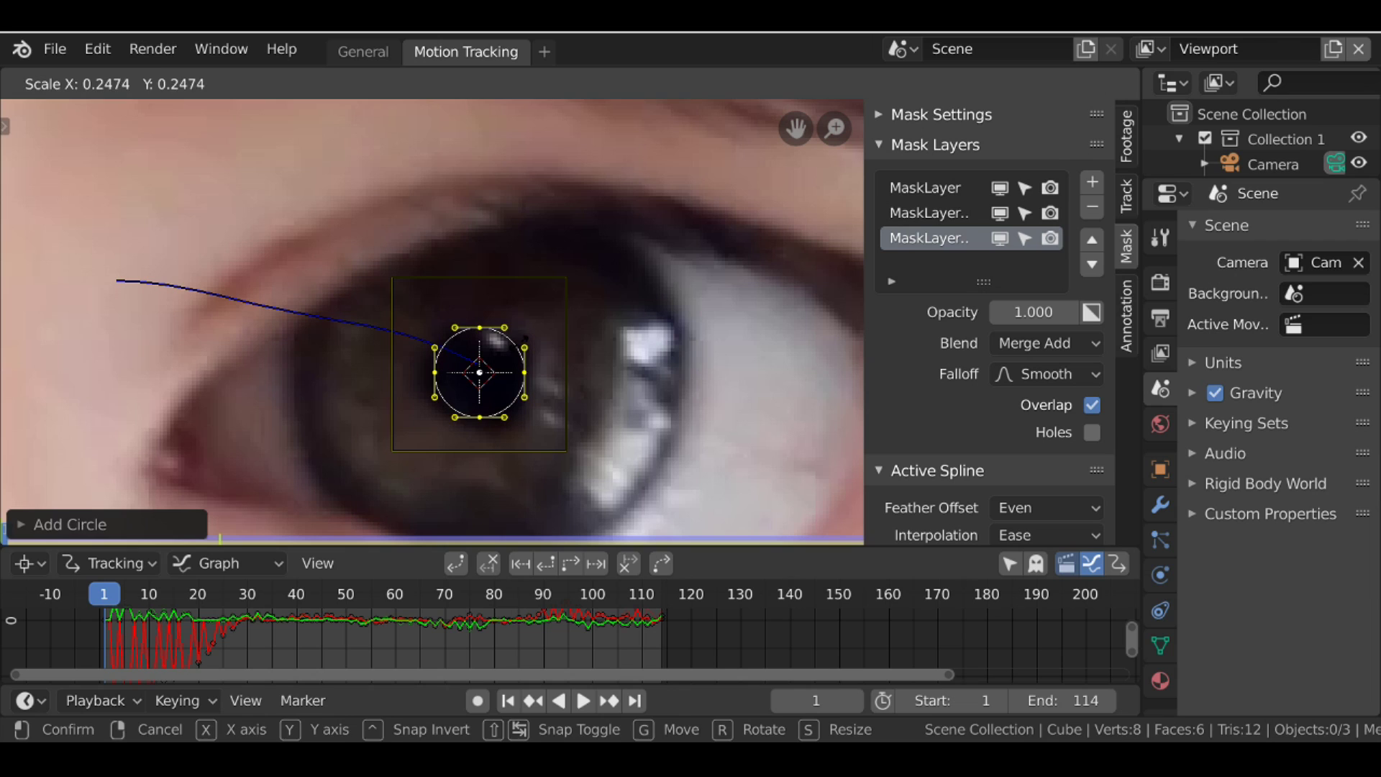
{"action": "key", "text": "Return"}
Add another mask layer and outline the bright reflections along the outer edge of the image's right iris with a spline.
{"action": "left_click", "coordinate": [1092, 182]}
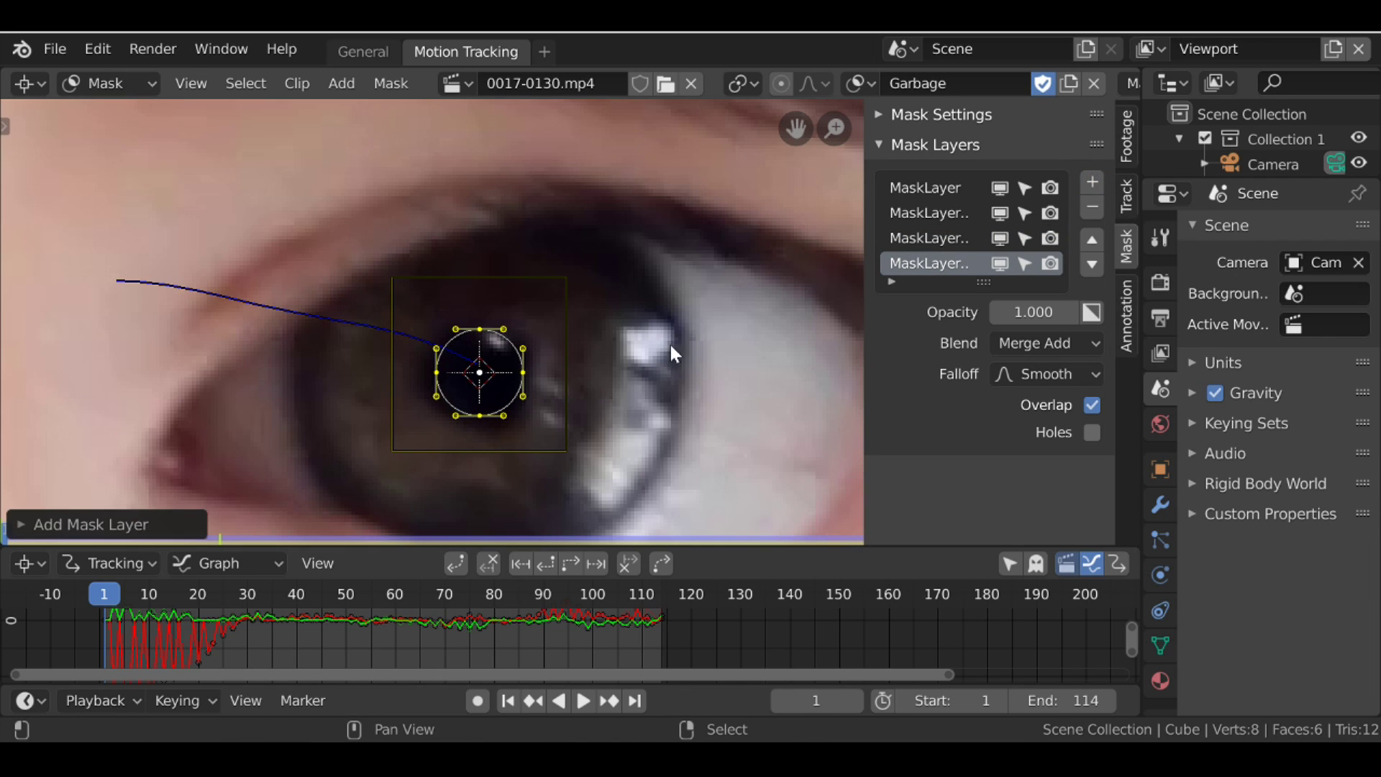
{"action": "scroll", "coordinate": [602, 307], "scroll_direction": "up", "scroll_amount": 1}
{"action": "left_click_drag", "start_coordinate": [622, 288], "coordinate": [623, 308], "text": "ctrl"}
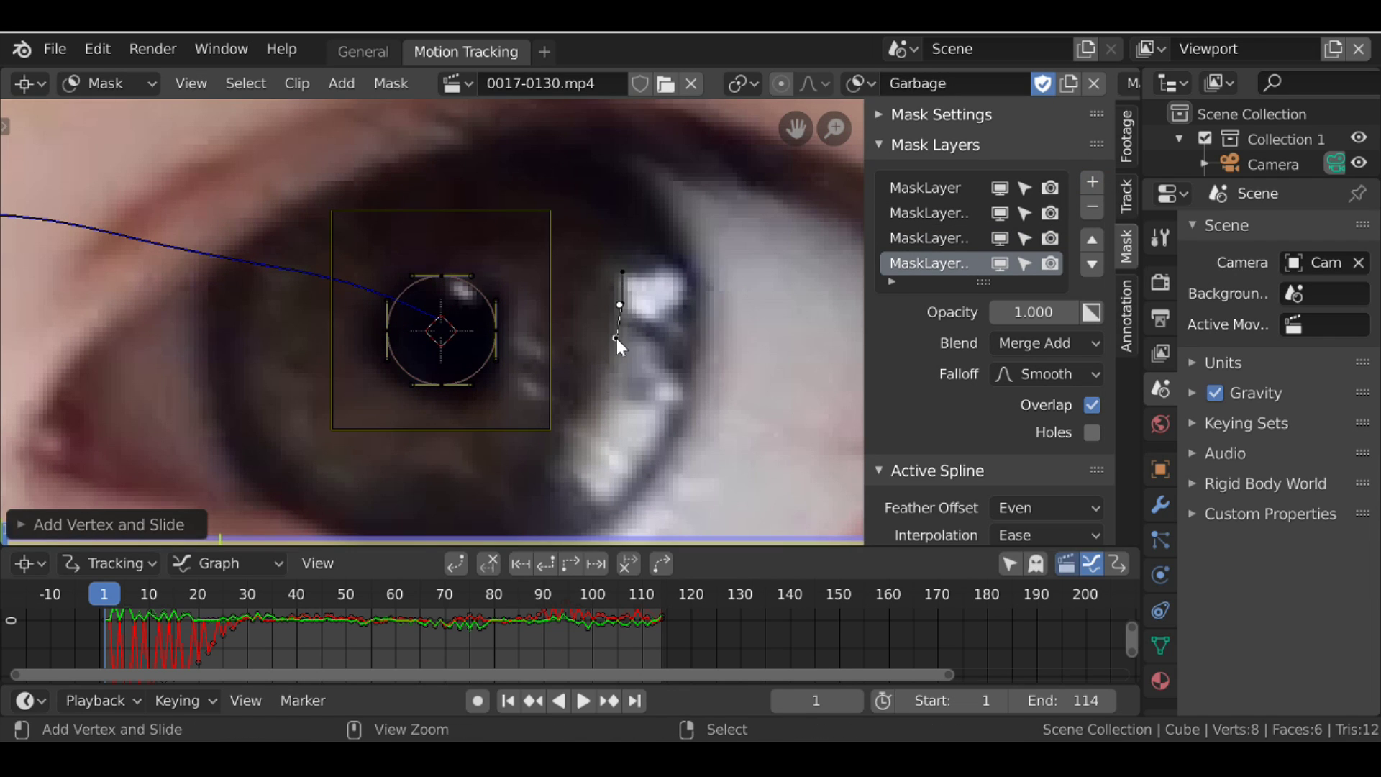
{"action": "left_click", "coordinate": [605, 503], "text": "ctrl"}
{"action": "left_click", "coordinate": [626, 497], "text": "ctrl"}
{"action": "left_click", "coordinate": [643, 465], "text": "ctrl"}
{"action": "left_click", "coordinate": [664, 436], "text": "ctrl"}
{"action": "left_click", "coordinate": [674, 407], "text": "ctrl"}
{"action": "left_click", "coordinate": [677, 389], "text": "ctrl"}
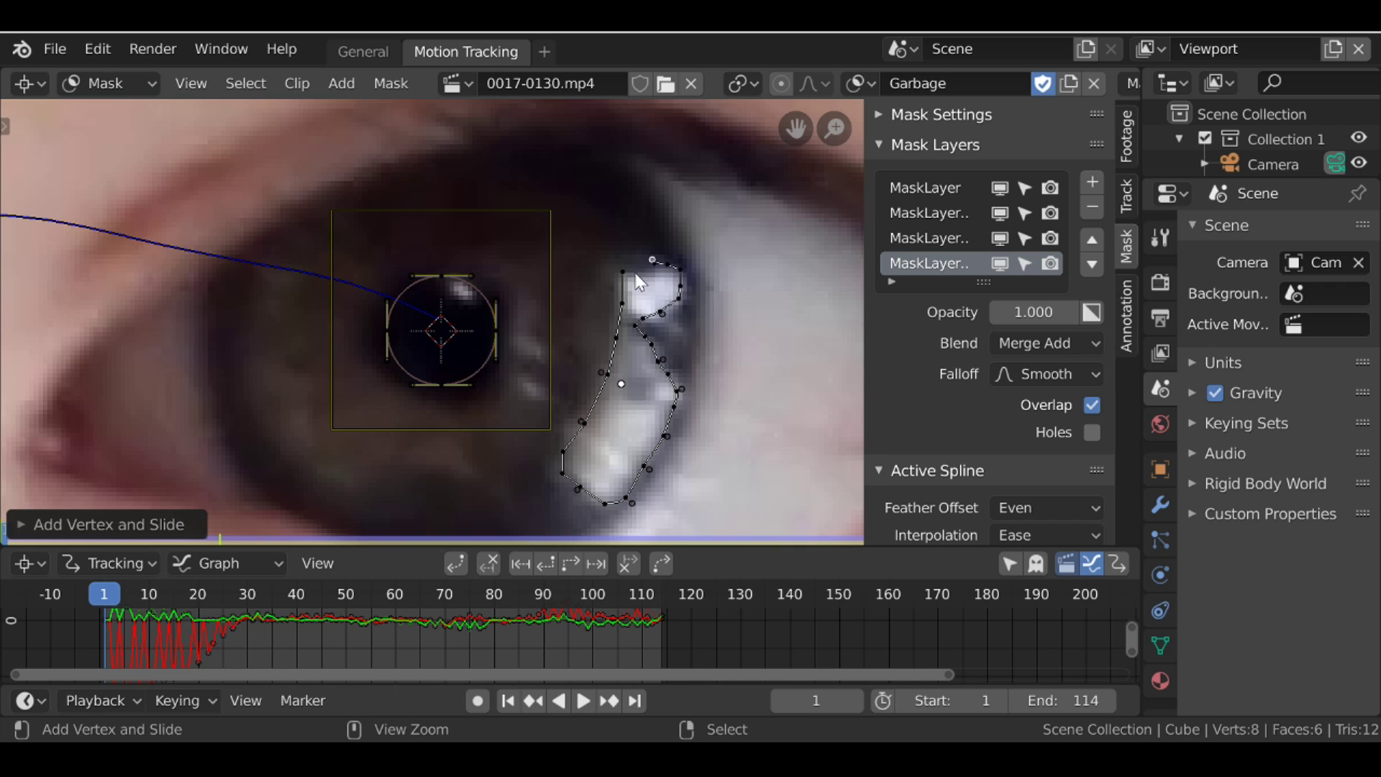
Parent the image's right pupil circle and reflection spline to that eye's tracker and return to frame 1.
{"action": "scroll", "coordinate": [639, 282], "scroll_direction": "down", "scroll_amount": 3}
{"action": "left_click", "coordinate": [495, 286]}
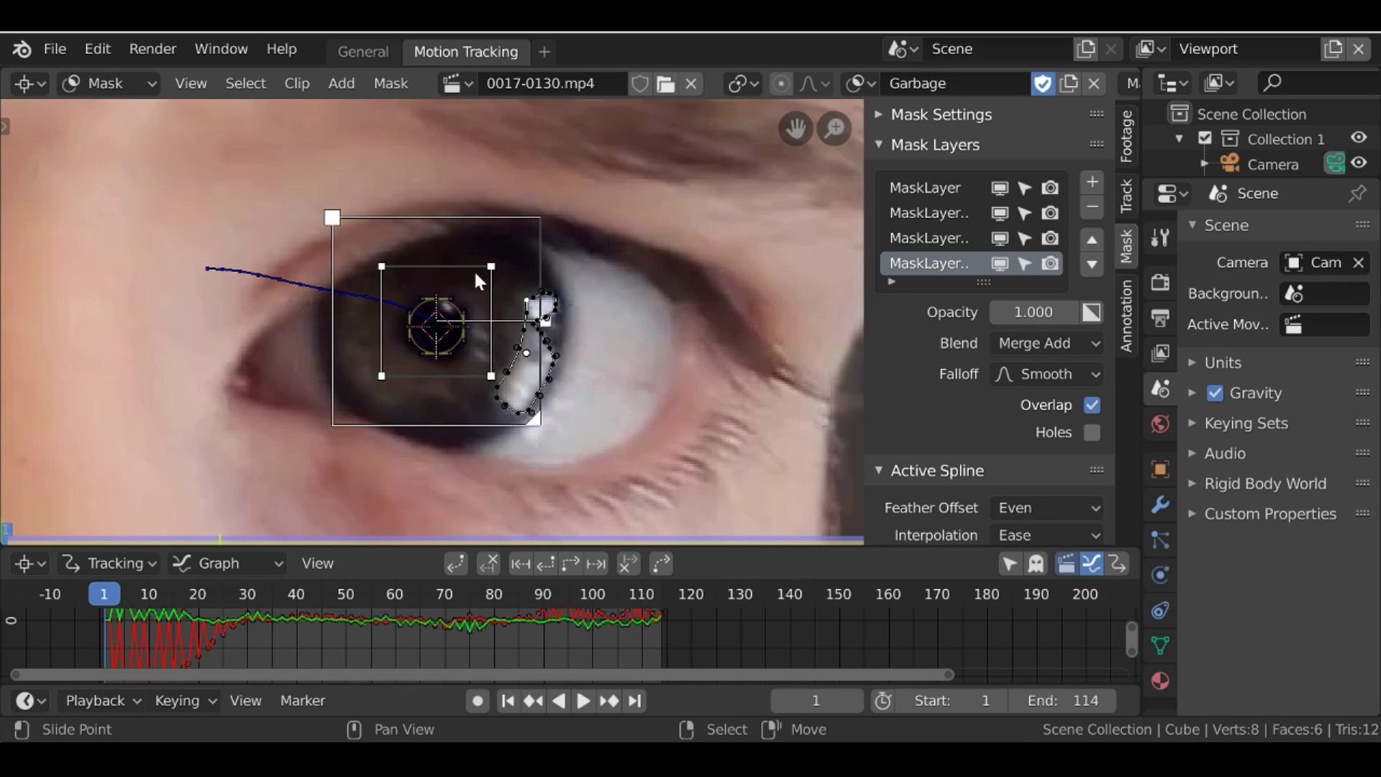
{"action": "key", "text": "b"}
{"action": "left_click_drag", "start_coordinate": [349, 242], "coordinate": [645, 481]}
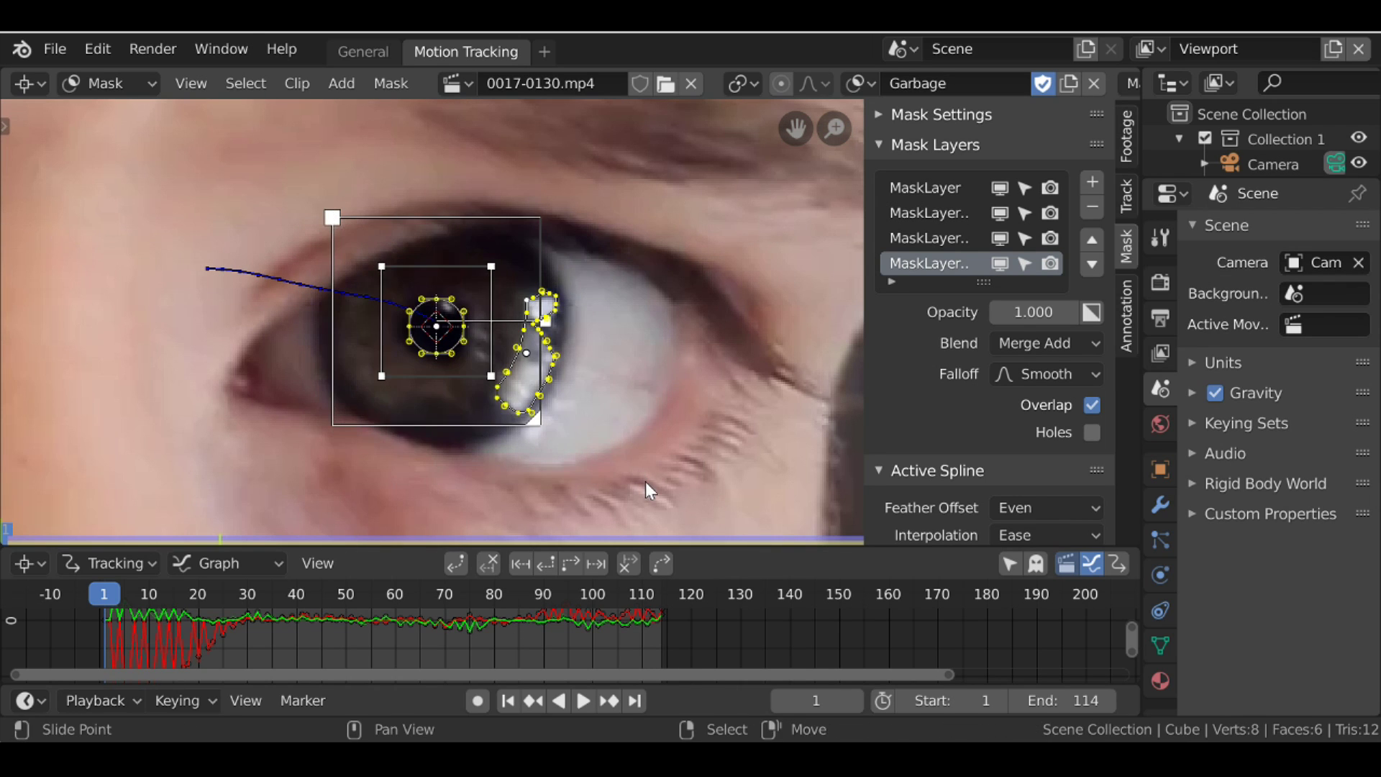
{"action": "left_click", "coordinate": [282, 640]}
{"action": "key", "text": "shift+Left"}
{"action": "scroll", "coordinate": [355, 387], "scroll_direction": "down", "scroll_amount": 5}
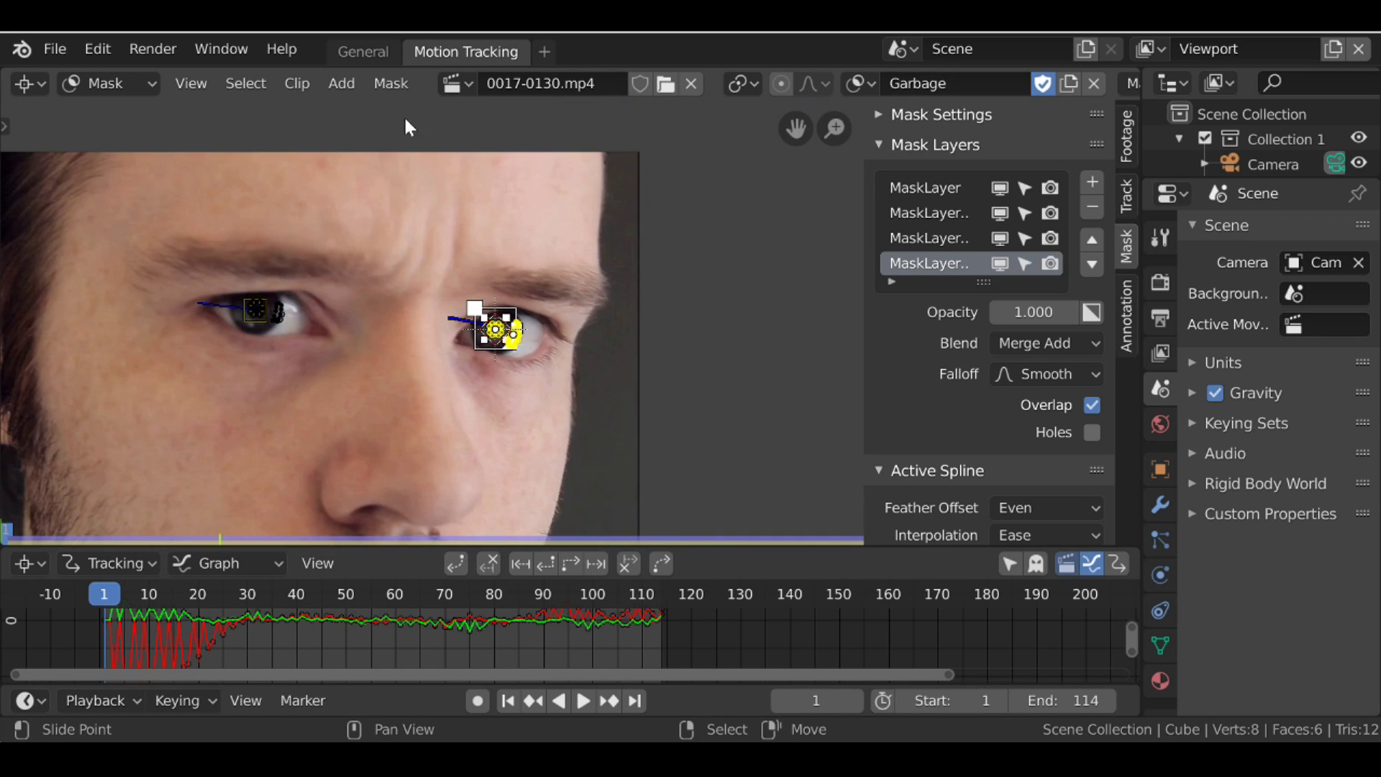
In the General workspace, assign the Eyes mask to the Eye Mask node and connect it to the Col Change Node's Eye Mask input.
{"action": "left_click", "coordinate": [362, 51]}
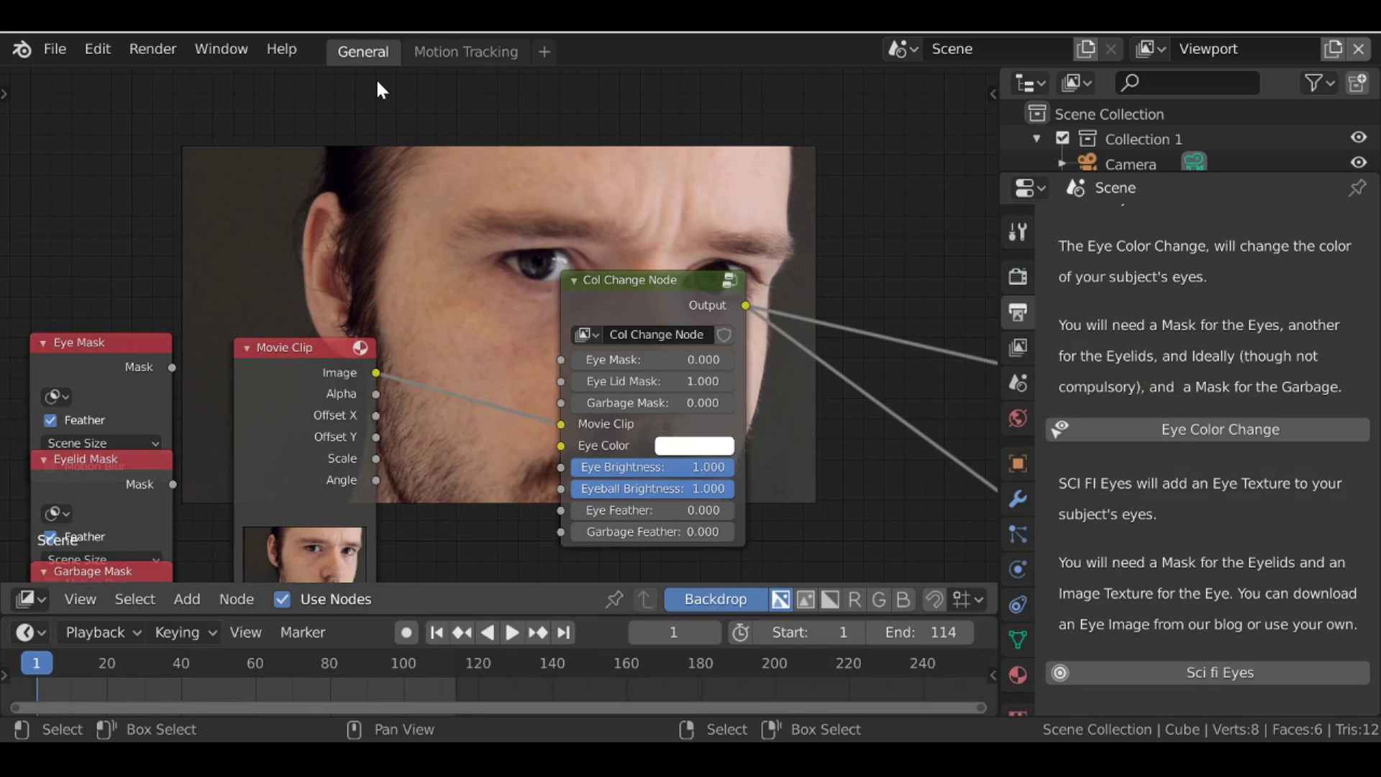
{"action": "scroll", "coordinate": [464, 314], "scroll_direction": "down", "scroll_amount": 3}
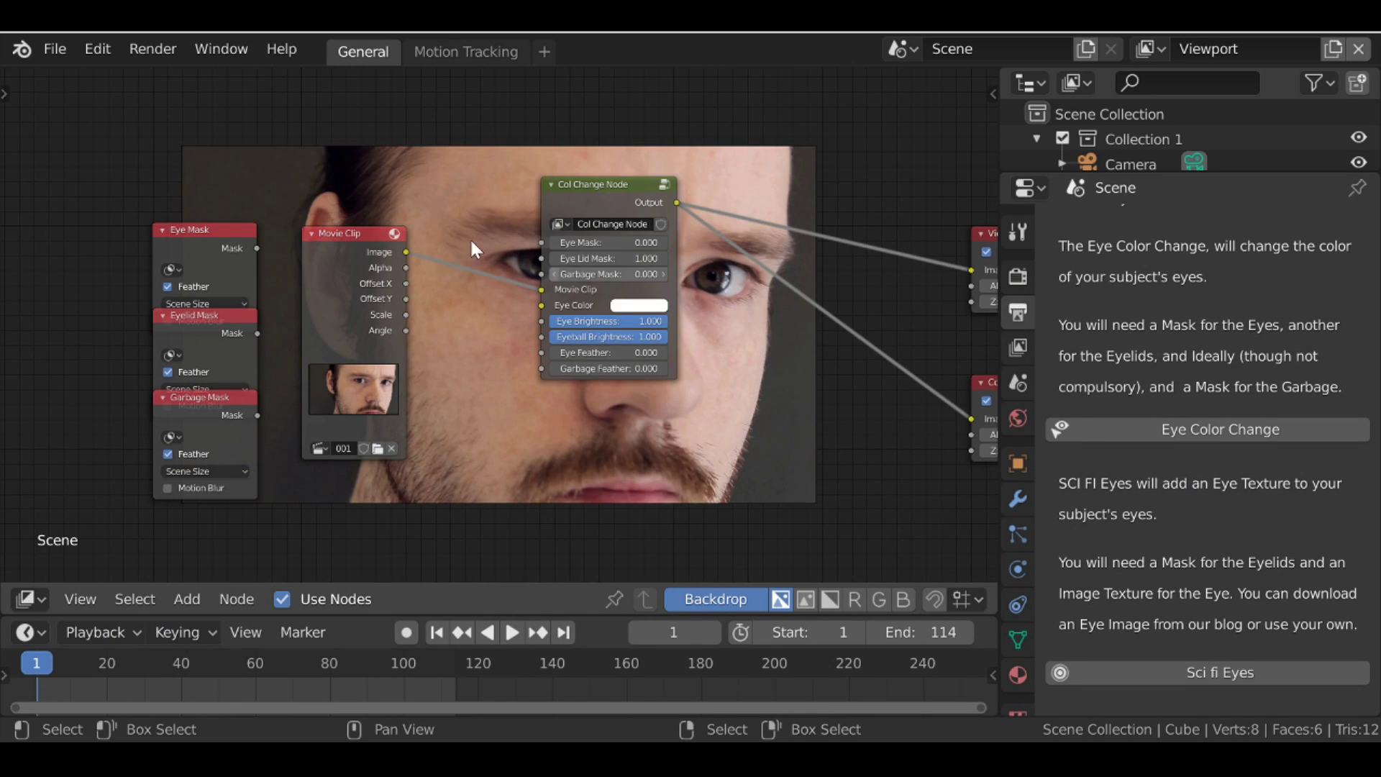
{"action": "left_click_drag", "start_coordinate": [153, 225], "coordinate": [401, 81]}
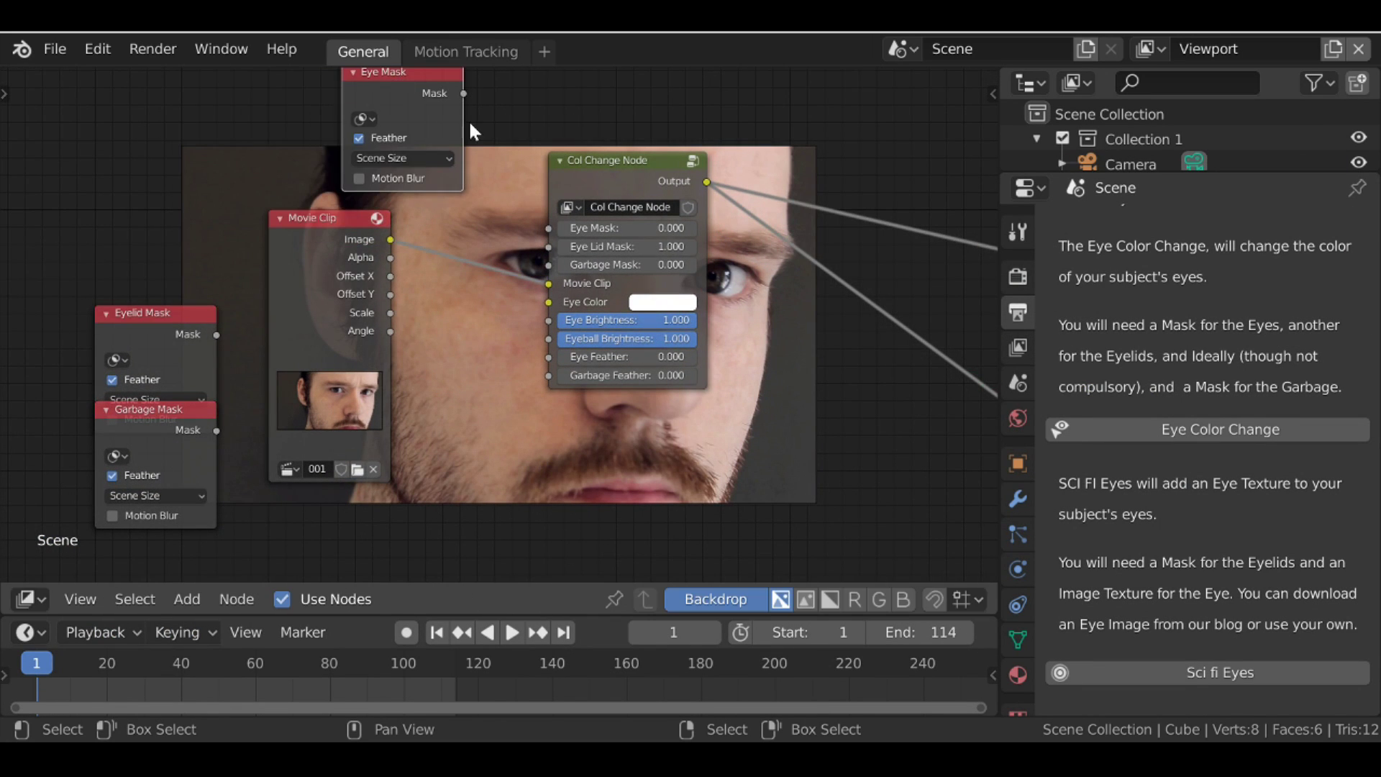
{"action": "middle_click_drag", "start_coordinate": [468, 126], "coordinate": [429, 213]}
{"action": "scroll", "coordinate": [308, 188], "scroll_direction": "up", "scroll_amount": 2}
{"action": "left_click", "coordinate": [294, 187]}
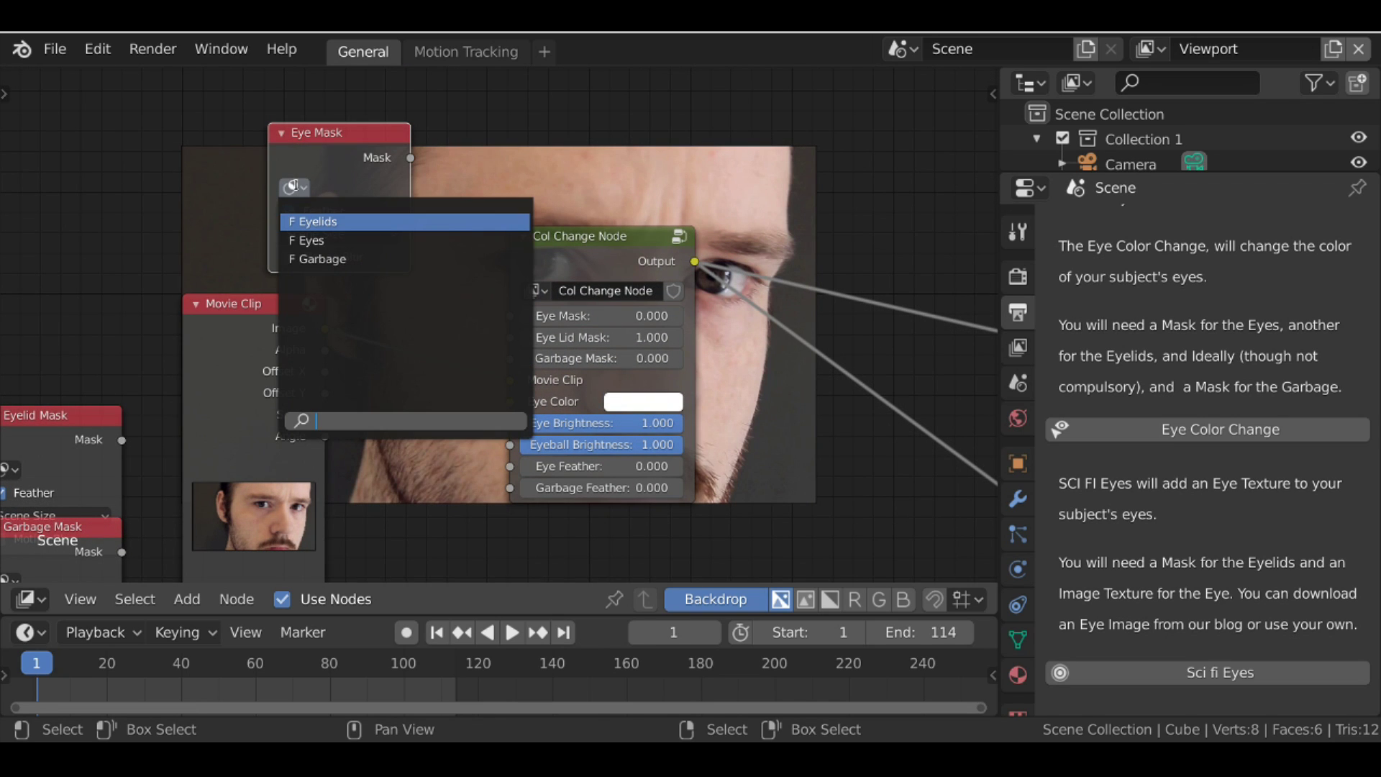
{"action": "left_click", "coordinate": [349, 241]}
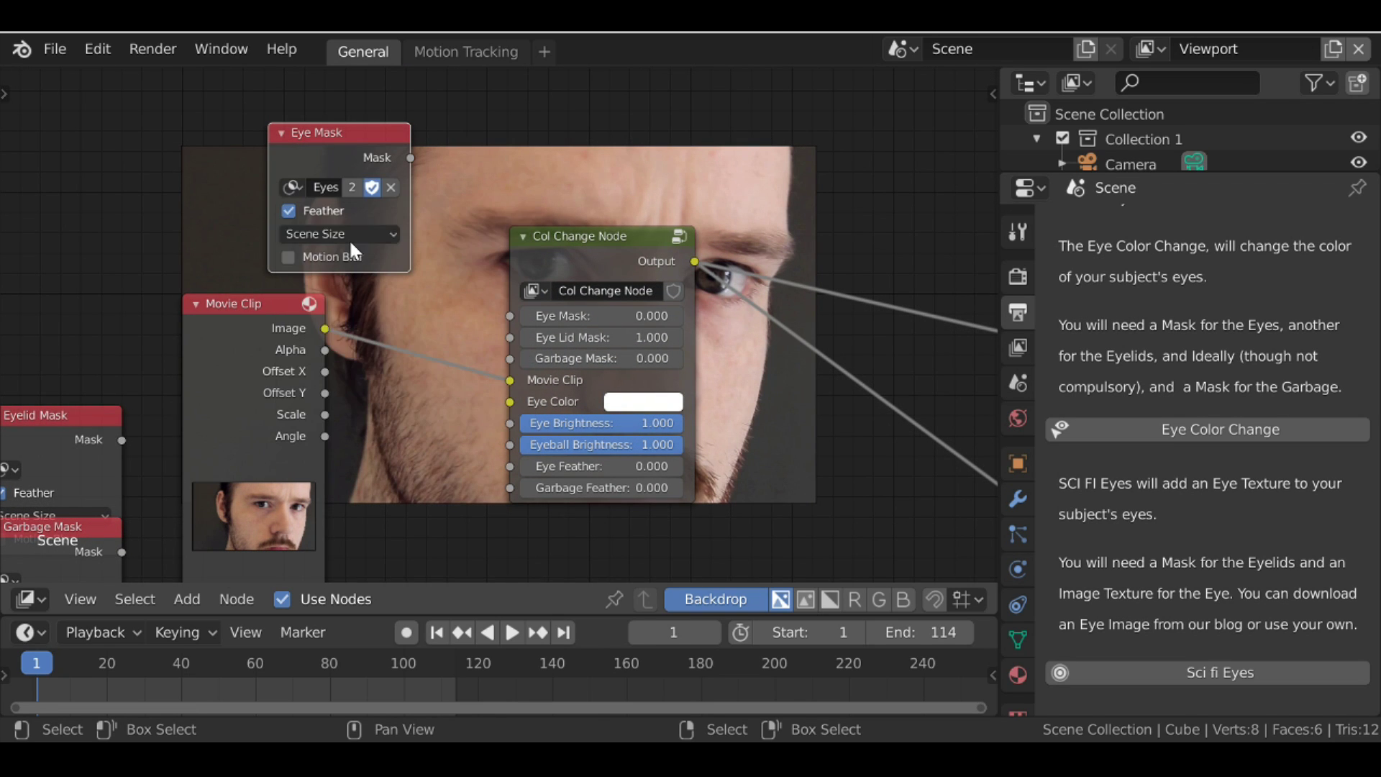
{"action": "left_click_drag", "start_coordinate": [410, 158], "coordinate": [517, 314]}
{"action": "middle_click_drag", "start_coordinate": [606, 314], "coordinate": [502, 375]}
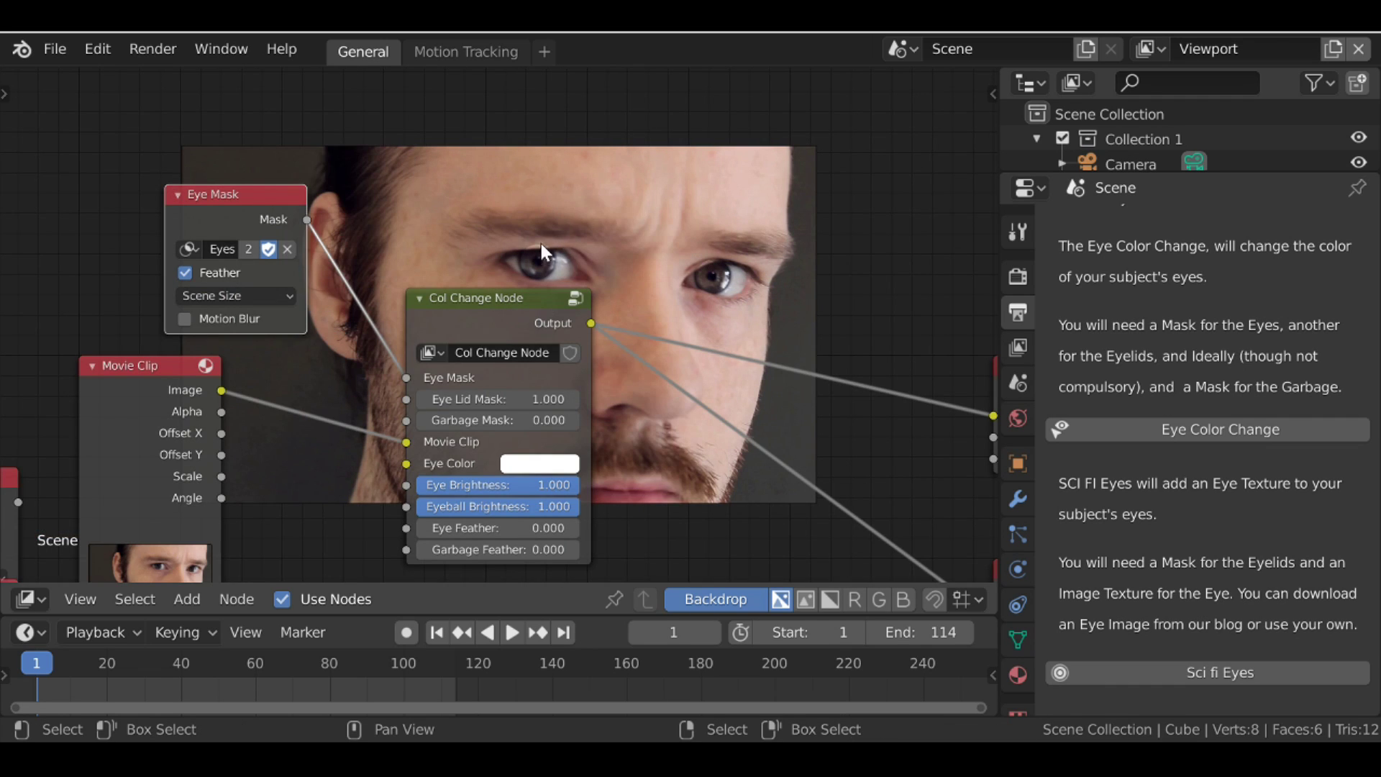
Set the Col Change Node's Eye Color to light green and collapse the Eye Mask node.
{"action": "left_click", "coordinate": [522, 463]}
{"action": "left_click_drag", "start_coordinate": [586, 246], "coordinate": [555, 223]}
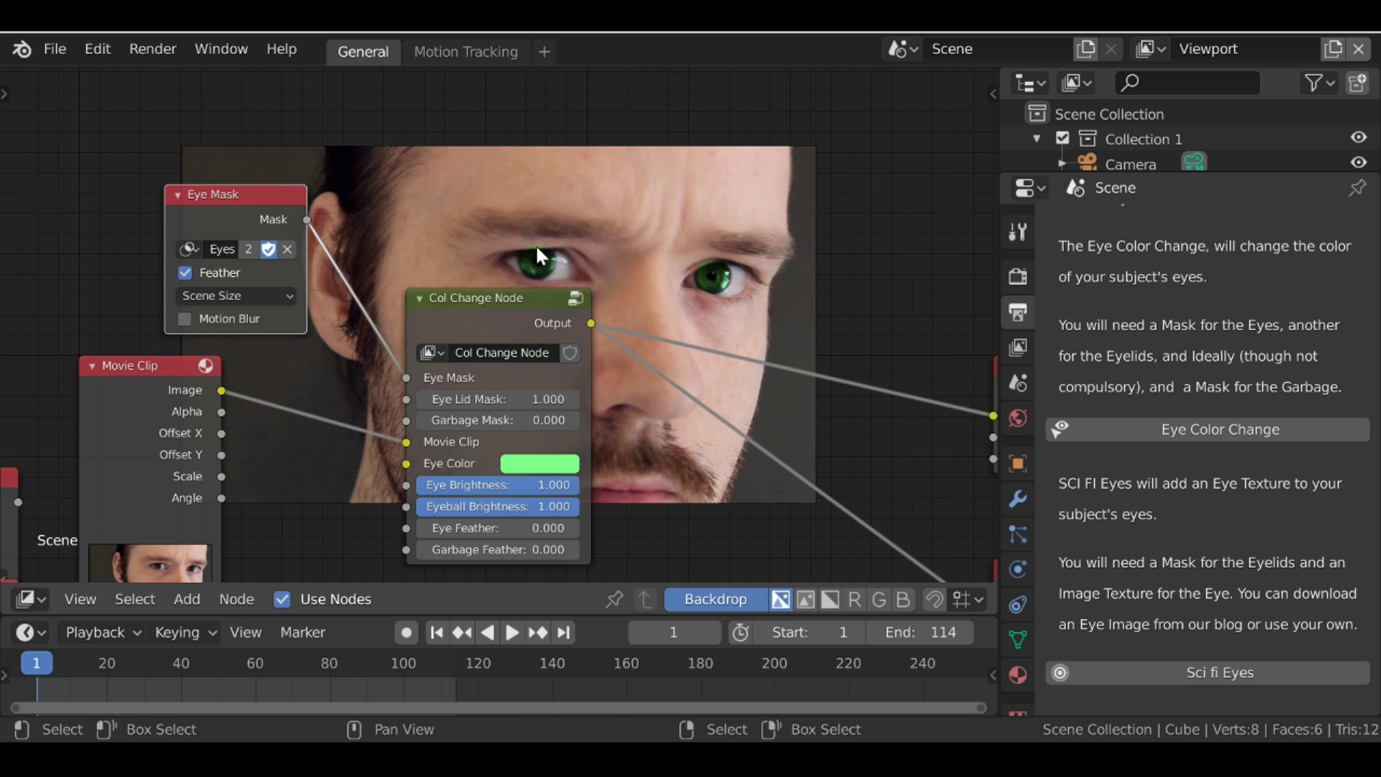
{"action": "key", "text": "h"}
{"action": "key", "text": "Home"}
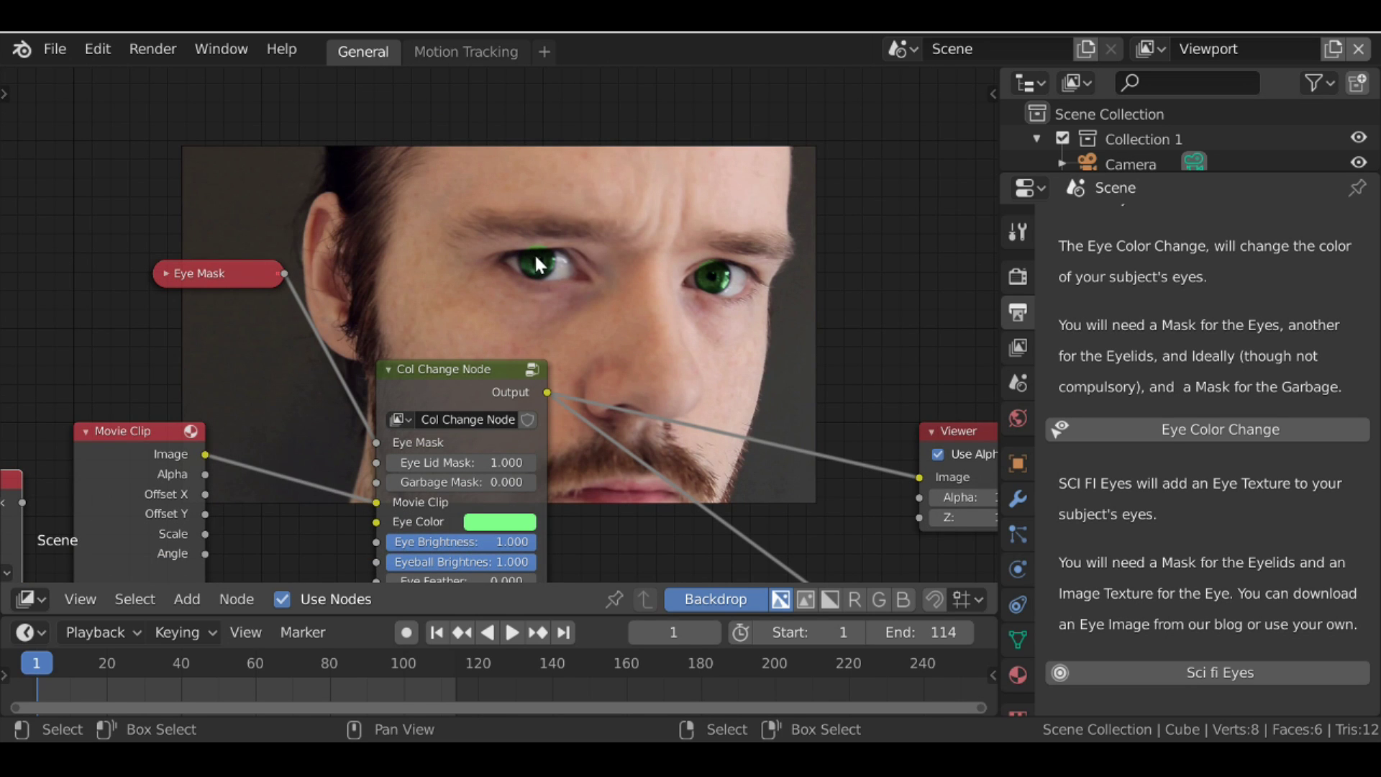
Assign the Eyelids mask to the Eyelid Mask node, connect it to the Eye Lid Mask input, and collapse the node.
{"action": "middle_click_drag", "start_coordinate": [198, 387], "coordinate": [318, 309]}
{"action": "left_click_drag", "start_coordinate": [53, 408], "coordinate": [352, 265]}
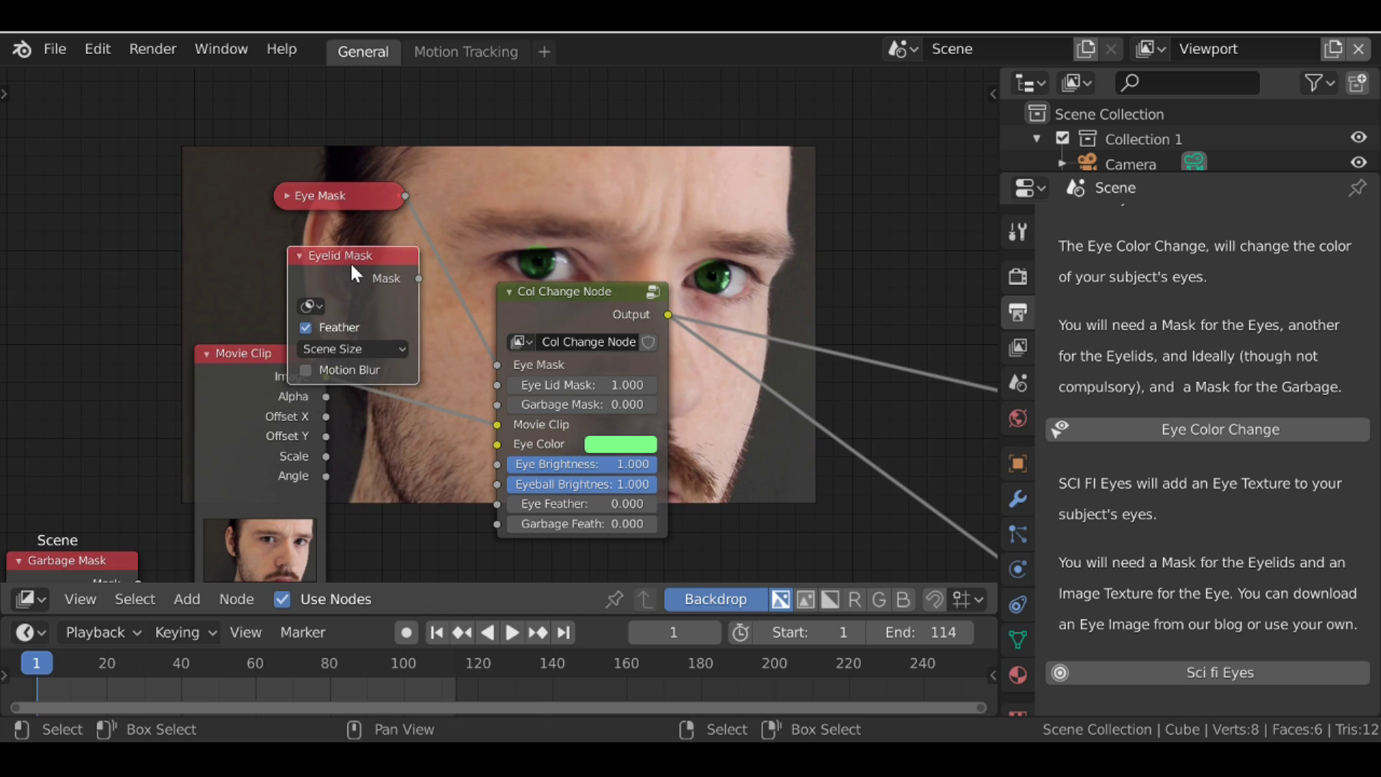
{"action": "scroll", "coordinate": [351, 267], "scroll_direction": "up", "scroll_amount": 3}
{"action": "left_click", "coordinate": [242, 295]}
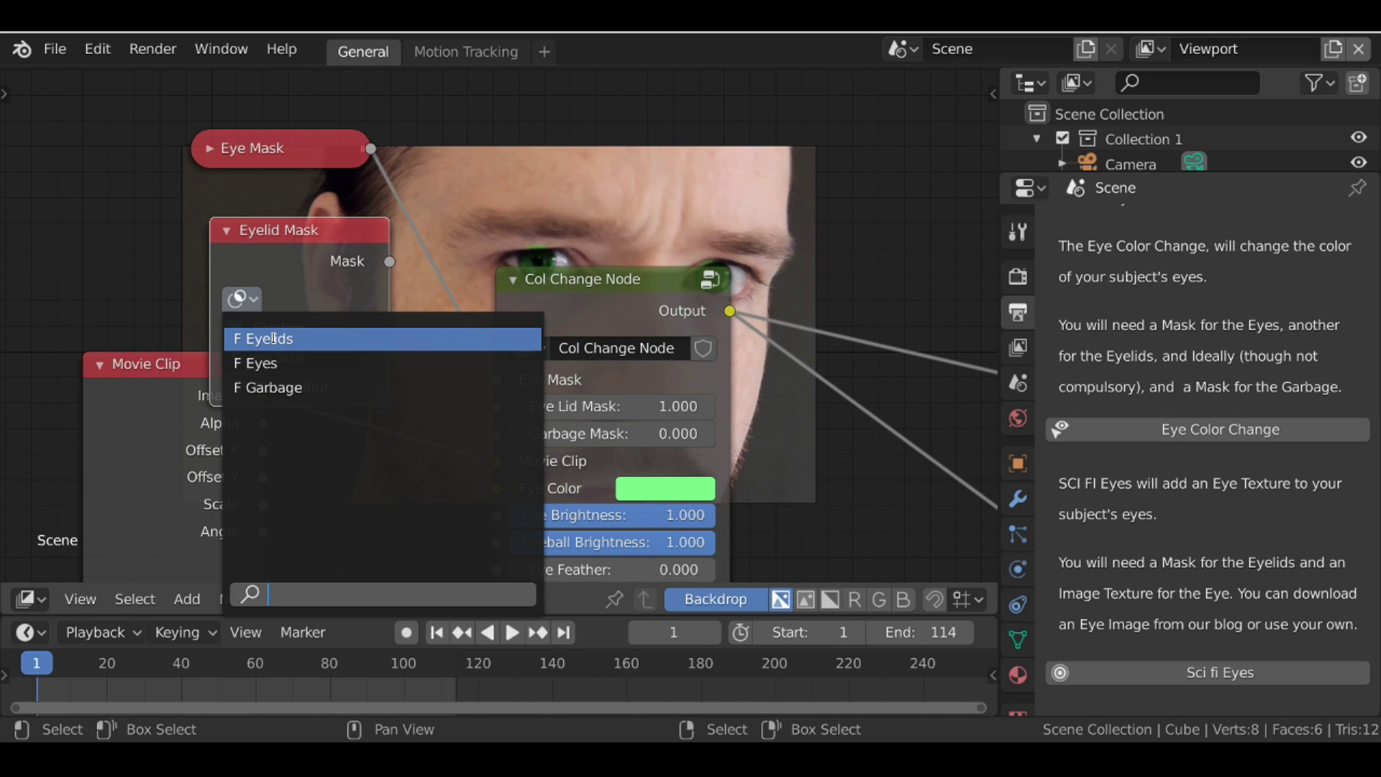
{"action": "left_click", "coordinate": [313, 343]}
{"action": "left_click_drag", "start_coordinate": [389, 261], "coordinate": [502, 404]}
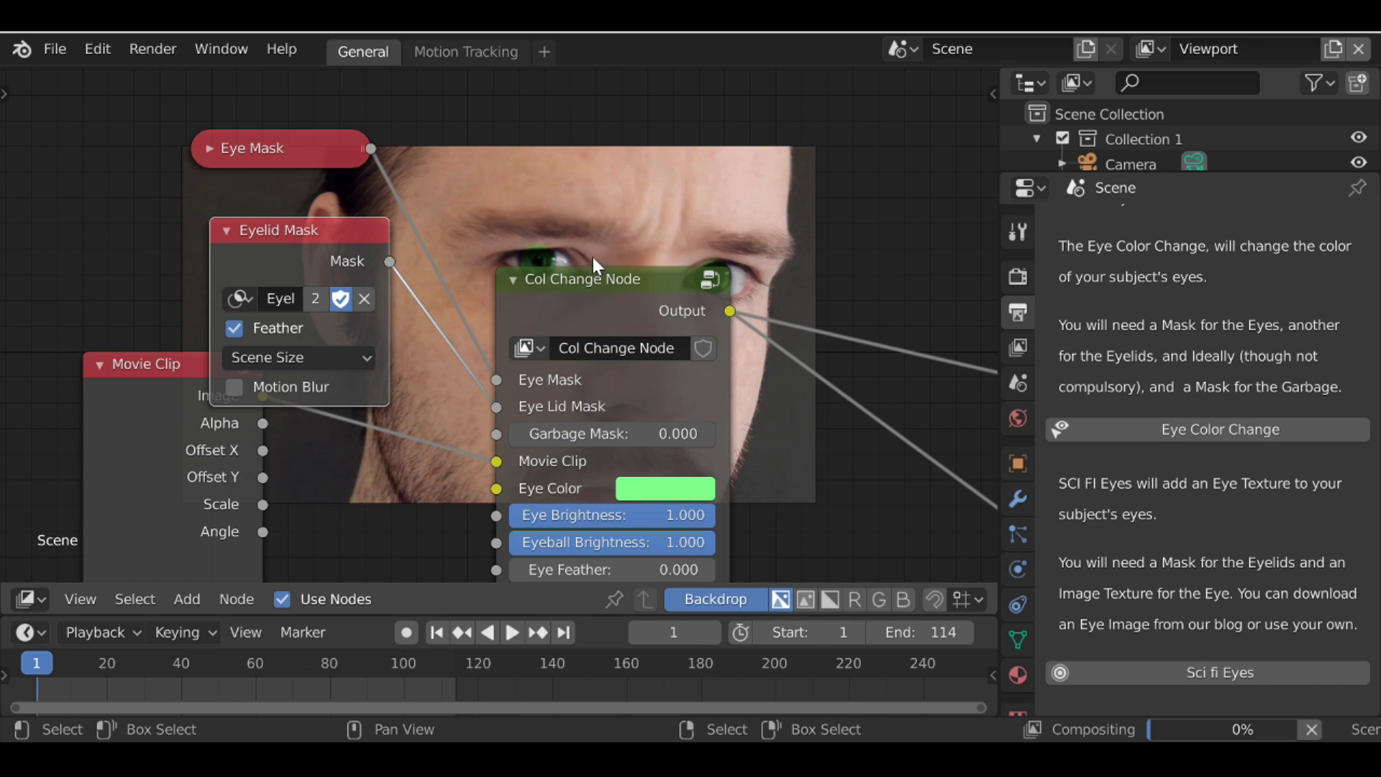
{"action": "middle_click_drag", "start_coordinate": [577, 287], "coordinate": [538, 329]}
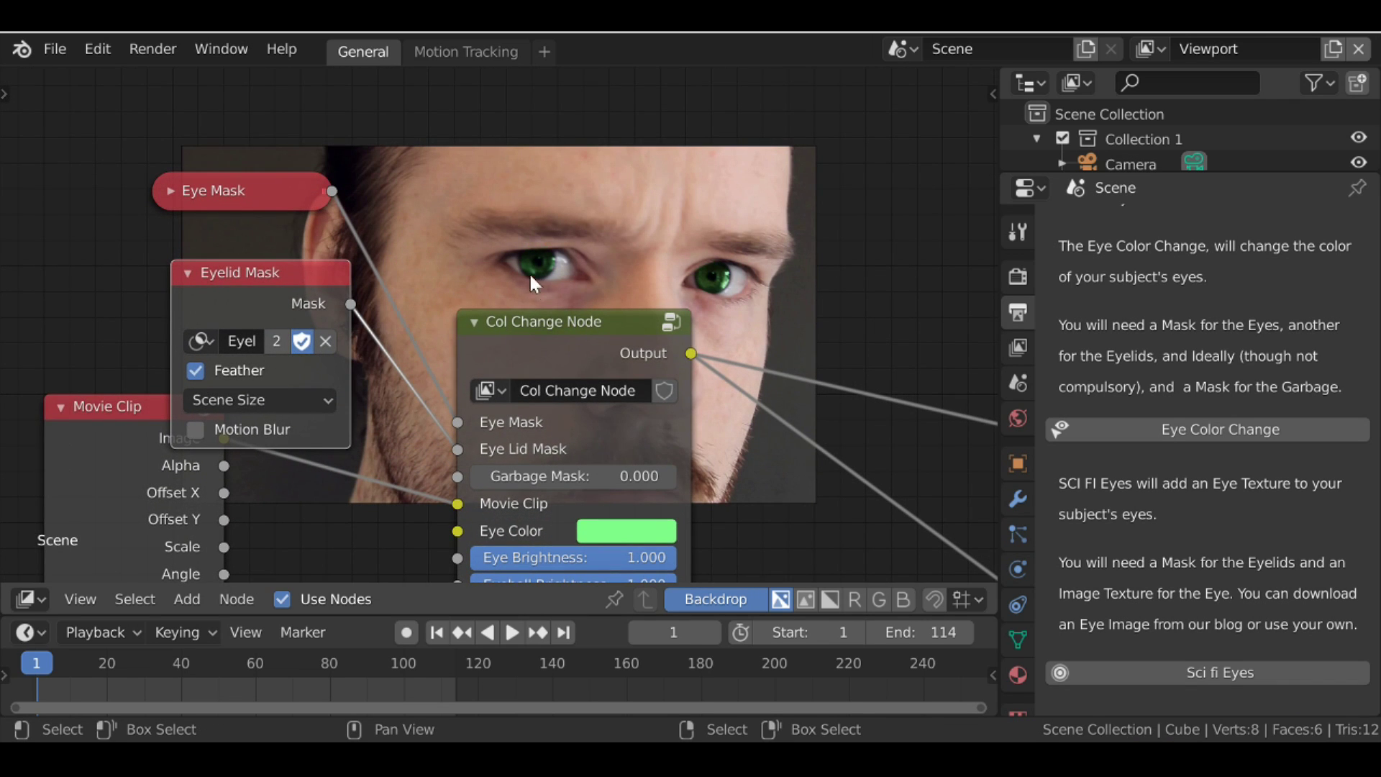
{"action": "left_click", "coordinate": [184, 273]}
Assign the Garbage mask to the Garbage Mask node, connect it to the Garbage Mask input, and collapse the node.
{"action": "scroll", "coordinate": [305, 232], "scroll_direction": "down", "scroll_amount": 3}
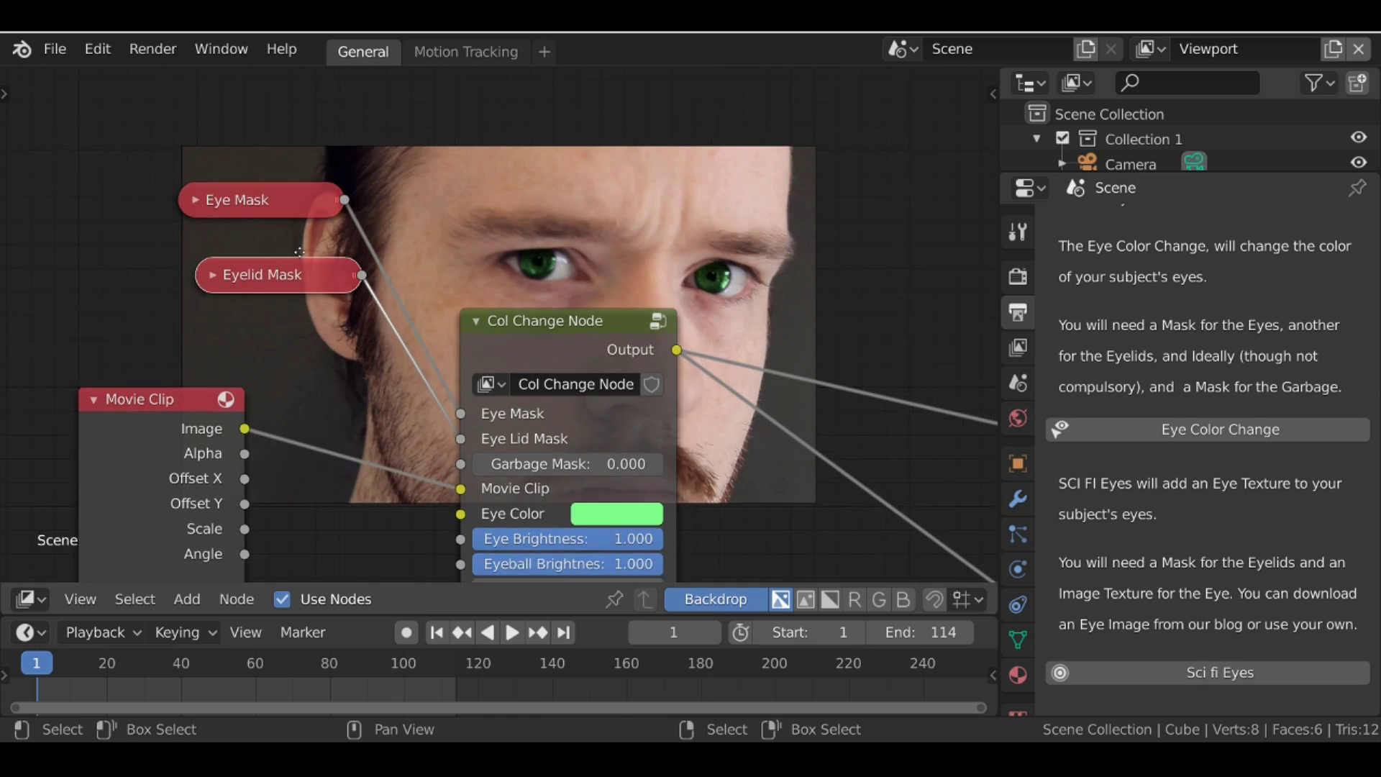
{"action": "left_click_drag", "start_coordinate": [155, 482], "coordinate": [421, 258]}
{"action": "scroll", "coordinate": [421, 258], "scroll_direction": "up", "scroll_amount": 2}
{"action": "left_click", "coordinate": [317, 279]}
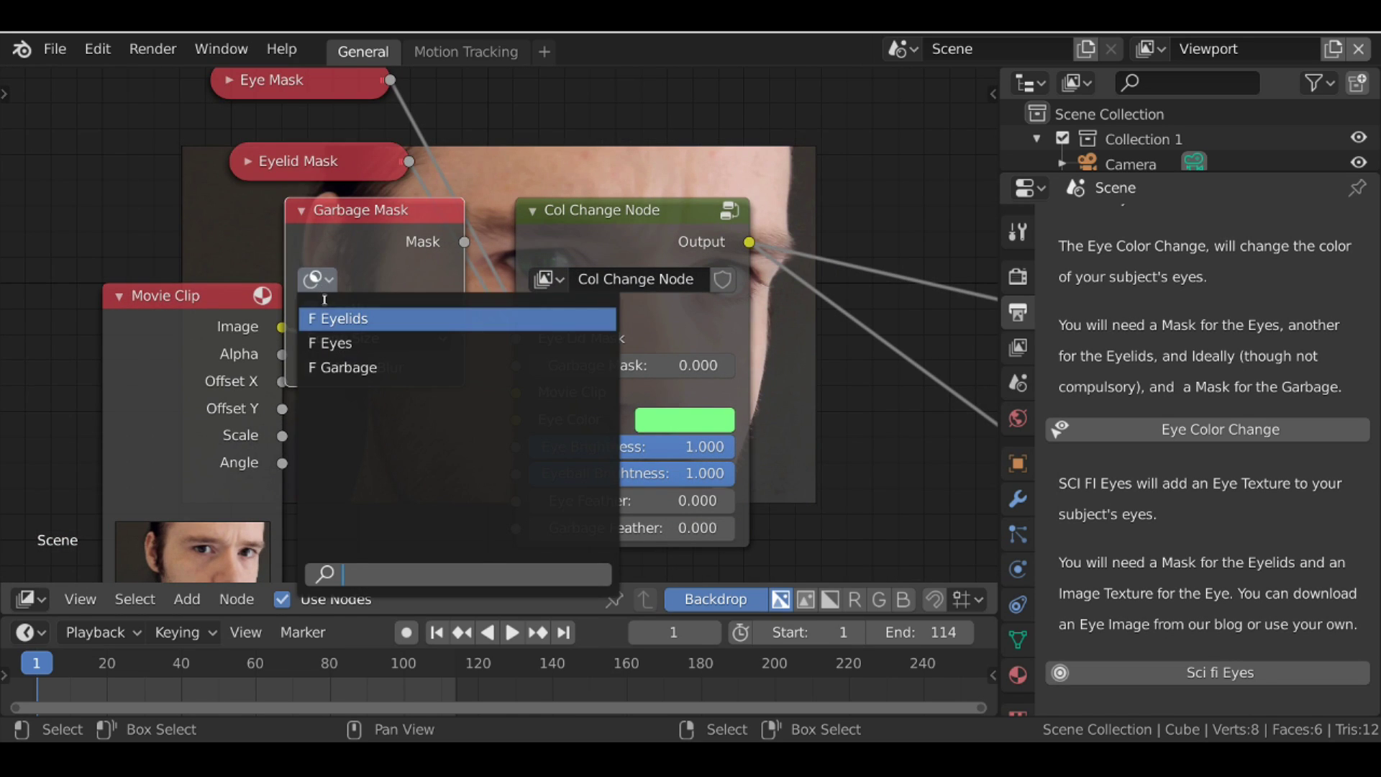
{"action": "left_click", "coordinate": [338, 367]}
{"action": "left_click_drag", "start_coordinate": [464, 240], "coordinate": [312, 438]}
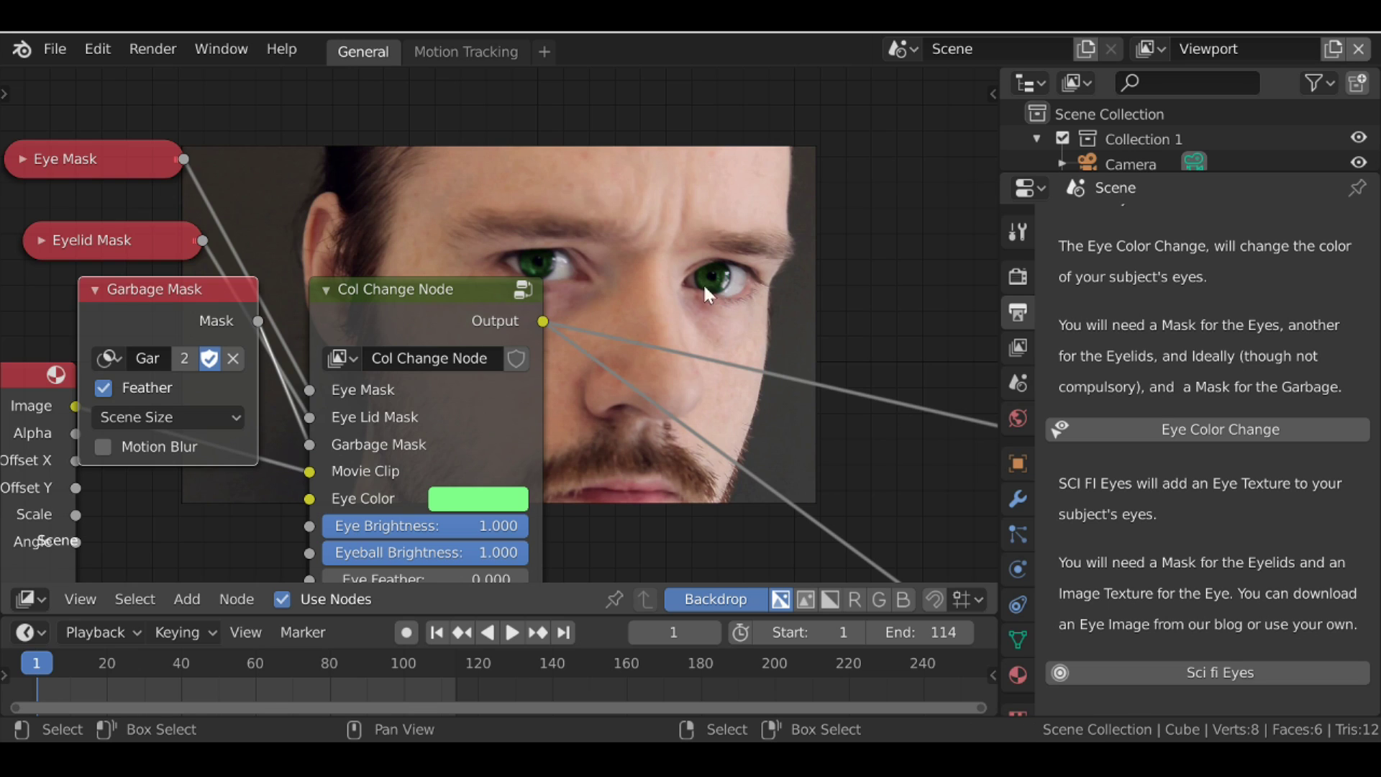
{"action": "key", "text": "h"}
{"action": "key", "text": "Home"}
Lower the Col Change Node's Eye Brightness to about 0.501.
{"action": "scroll", "coordinate": [516, 297], "scroll_direction": "up", "scroll_amount": 2}
{"action": "scroll", "coordinate": [516, 296], "scroll_direction": "up", "scroll_amount": 3}
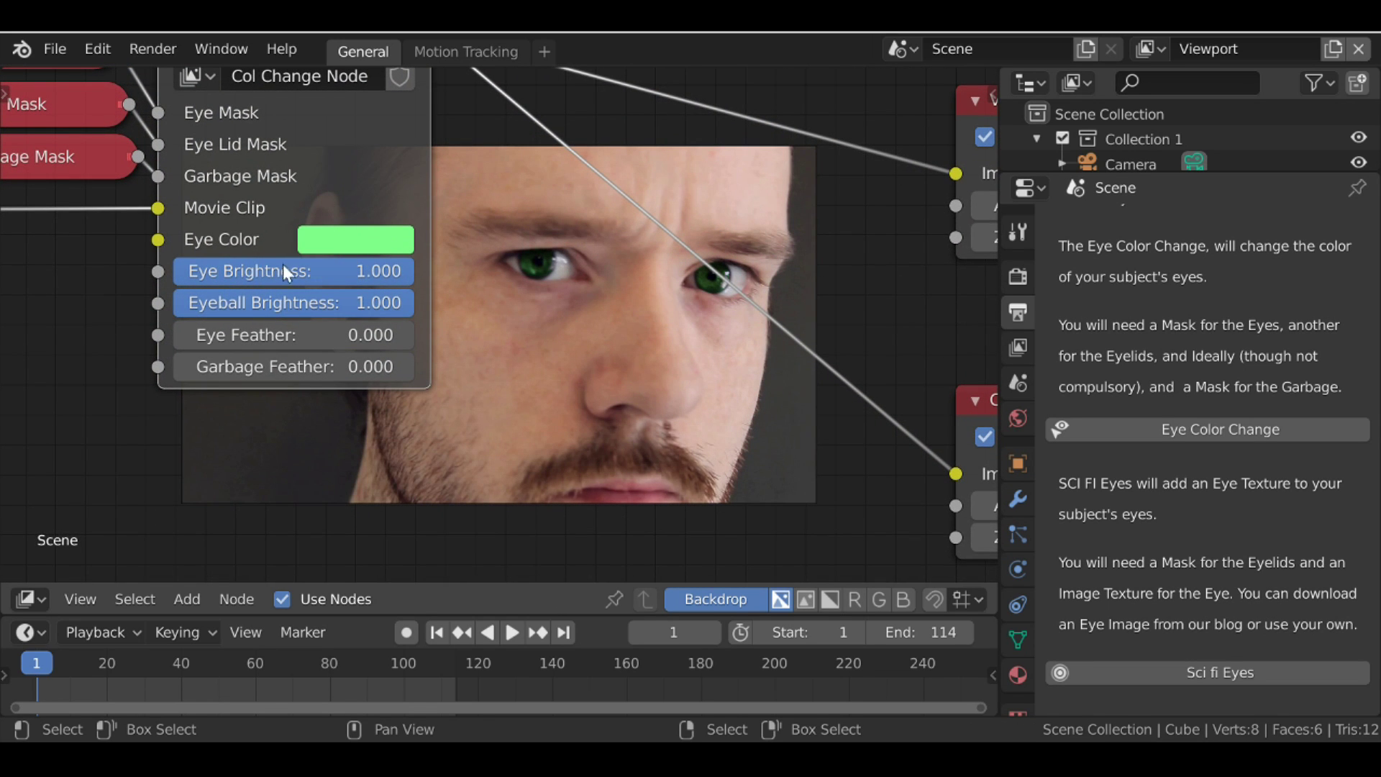
{"action": "left_click_drag", "start_coordinate": [407, 268], "coordinate": [279, 269]}
{"action": "mouse_move", "coordinate": [536, 272]}
{"action": "middle_mouse_down"}
{"action": "mouse_move", "coordinate": [526, 229]}
{"action": "mouse_move", "coordinate": [527, 248]}
{"action": "middle_mouse_up"}
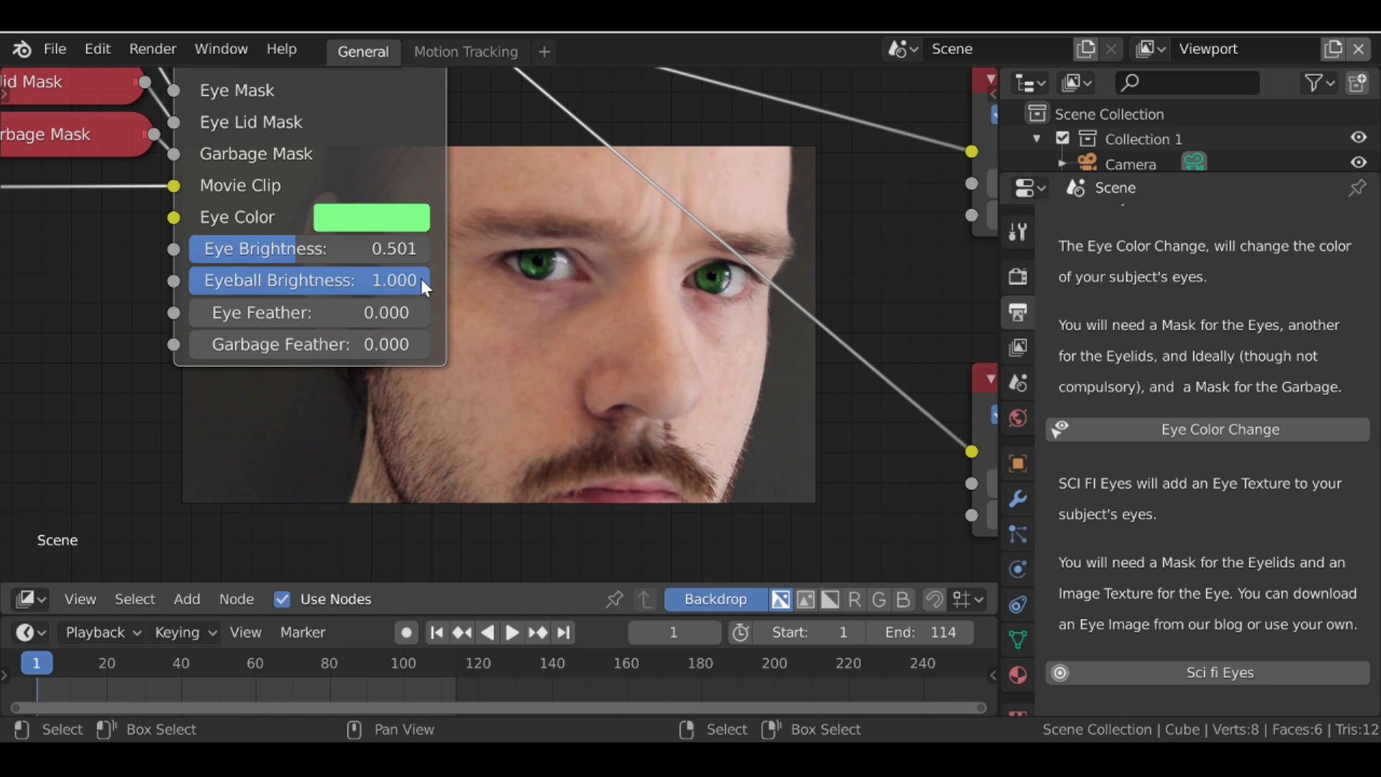
Set the Col Change Node's Eyeball Brightness to about 0.749, Eye Feather to 10 and Garbage Feather to 4, and reposition the node.
{"action": "mouse_move", "coordinate": [423, 277]}
{"action": "left_mouse_down"}
{"action": "mouse_move", "coordinate": [406, 278]}
{"action": "mouse_move", "coordinate": [434, 294]}
{"action": "left_mouse_up"}
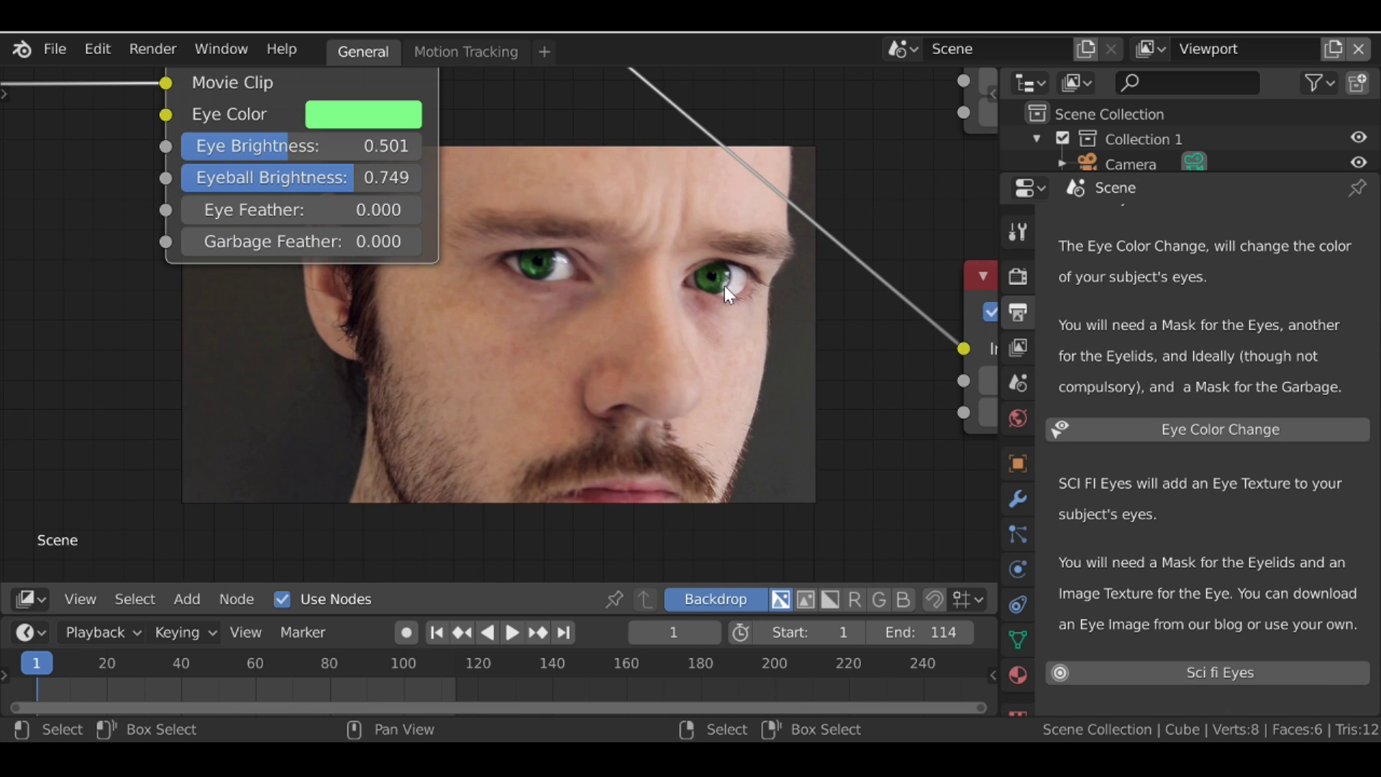
{"action": "scroll", "coordinate": [552, 272], "scroll_direction": "up", "scroll_amount": 3, "text": "shift"}
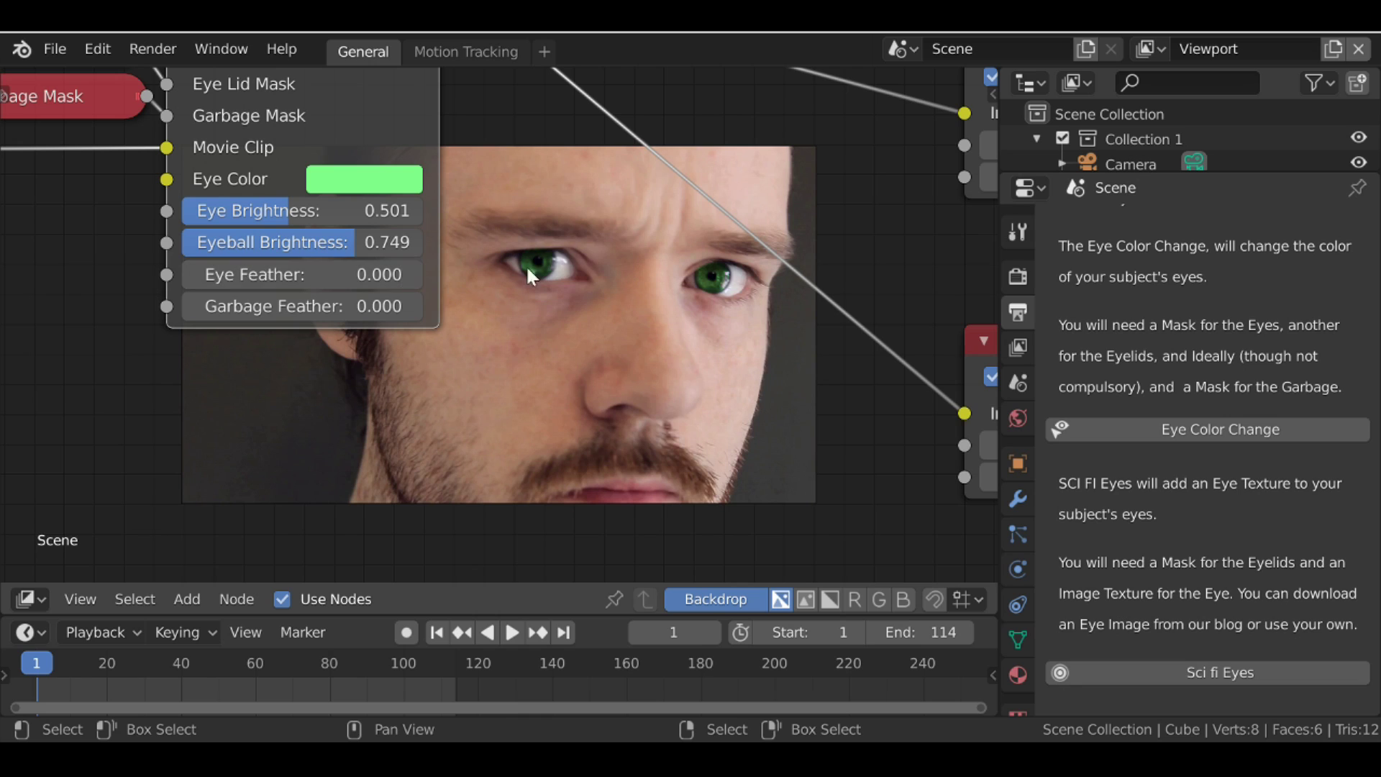
{"action": "left_click", "coordinate": [308, 280]}
{"action": "type", "text": "10"}
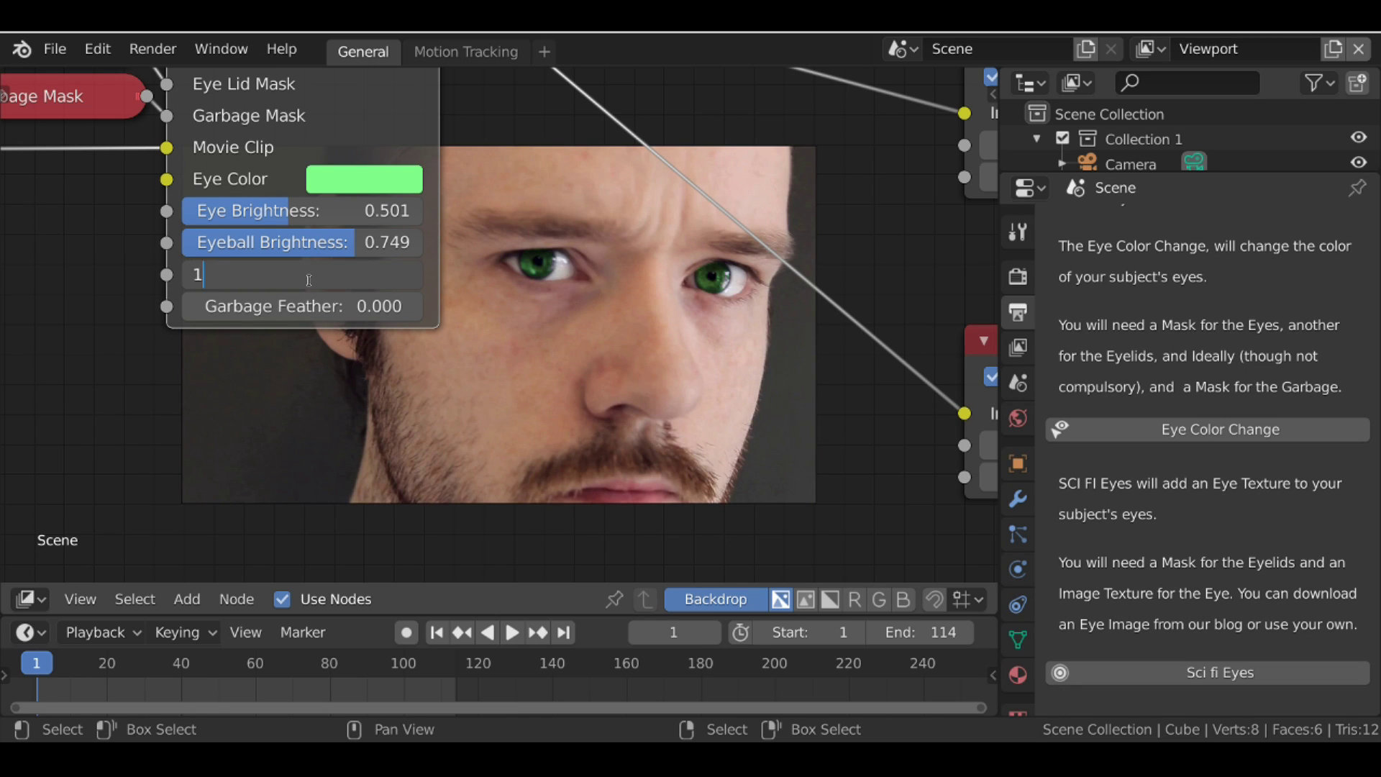
{"action": "key", "text": "Return"}
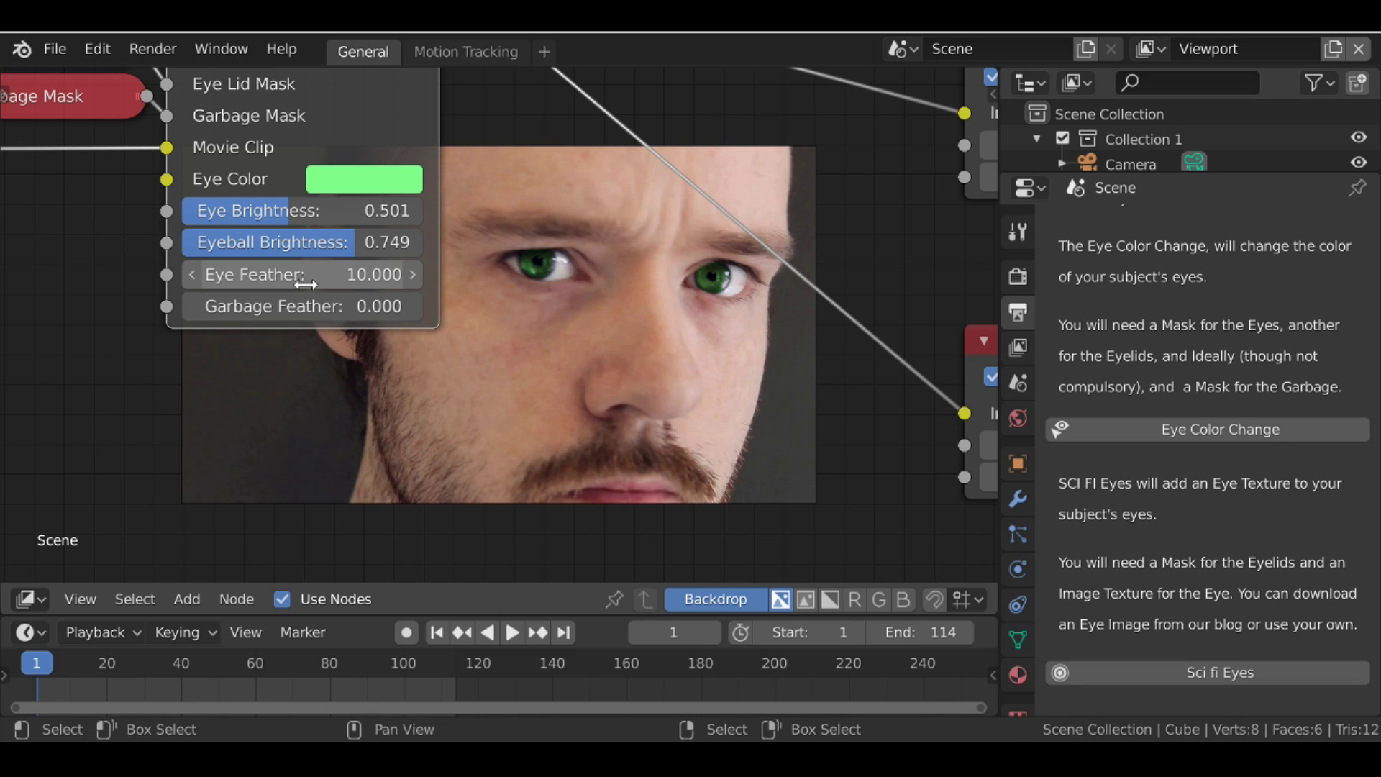
{"action": "left_click", "coordinate": [309, 305]}
{"action": "type", "text": "4"}
{"action": "key", "text": "Return"}
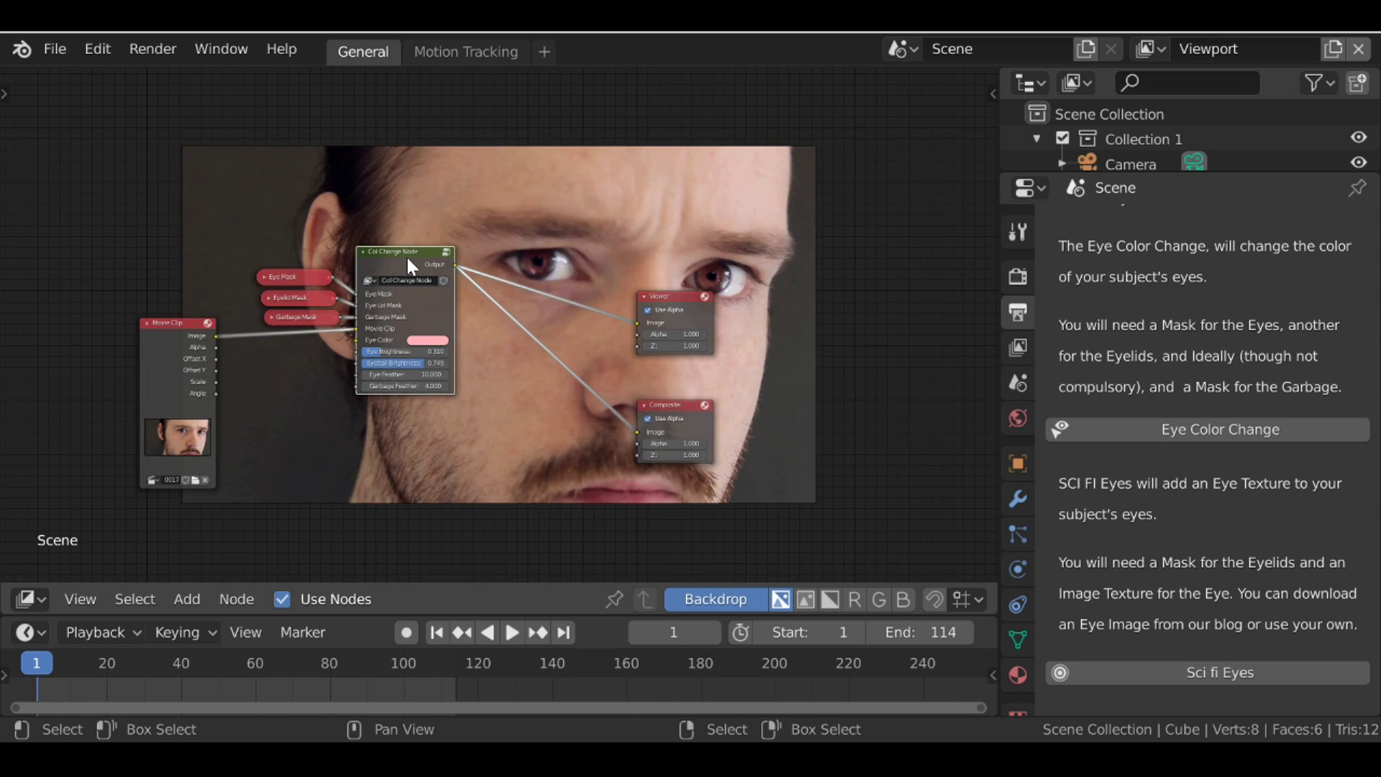
{"action": "left_click_drag", "start_coordinate": [408, 260], "coordinate": [439, 241]}
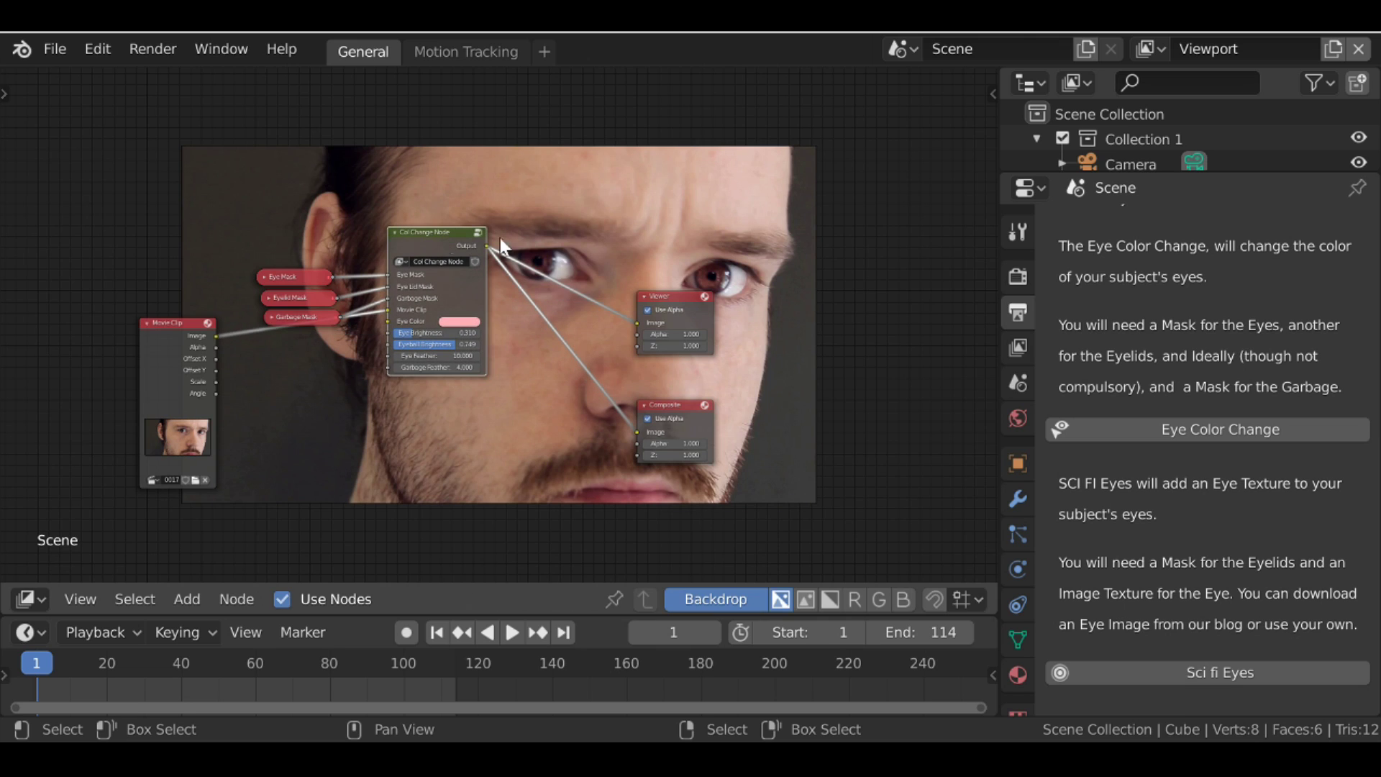
Replace the eye colour setup with the add-on's Sci fi Eyes node setup.
{"action": "scroll", "coordinate": [1079, 490], "scroll_direction": "down", "scroll_amount": 1}
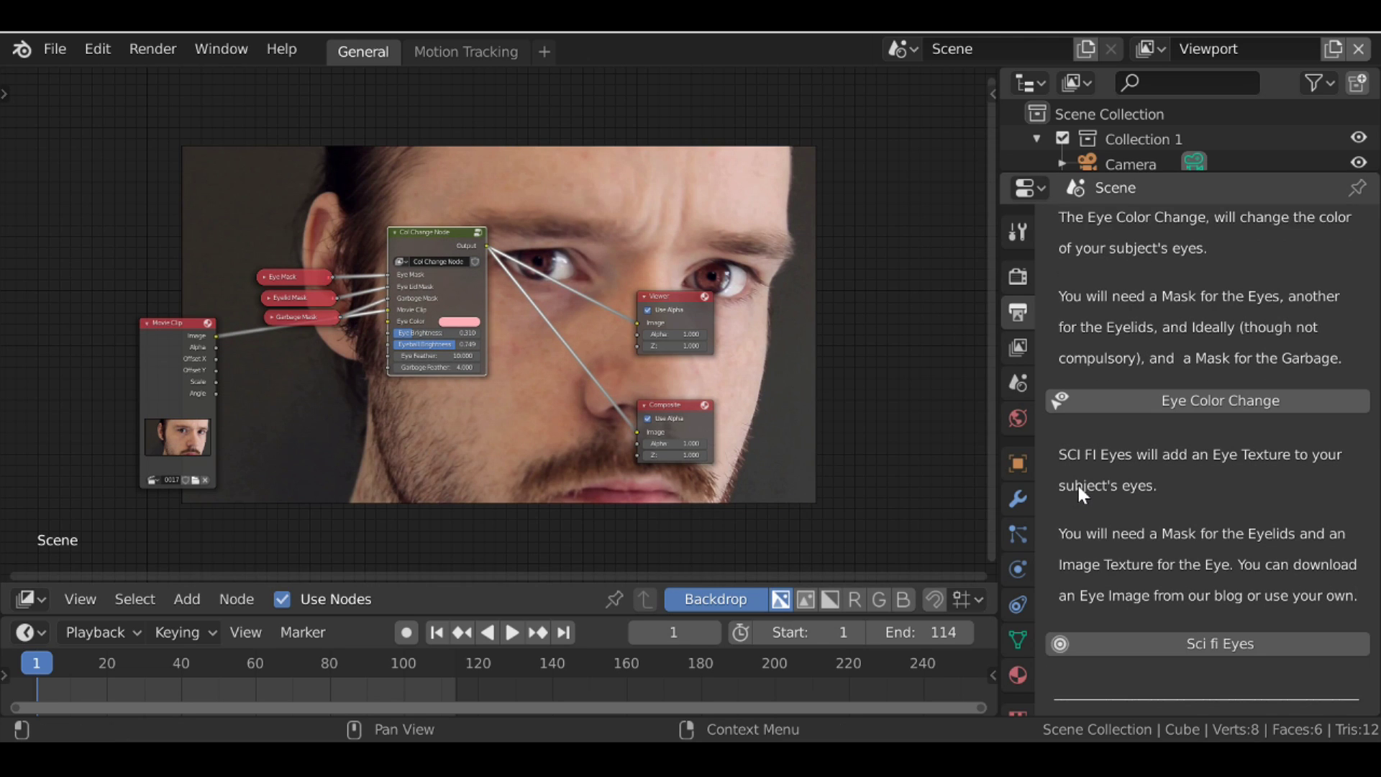
{"action": "scroll", "coordinate": [1079, 482], "scroll_direction": "down", "scroll_amount": 1}
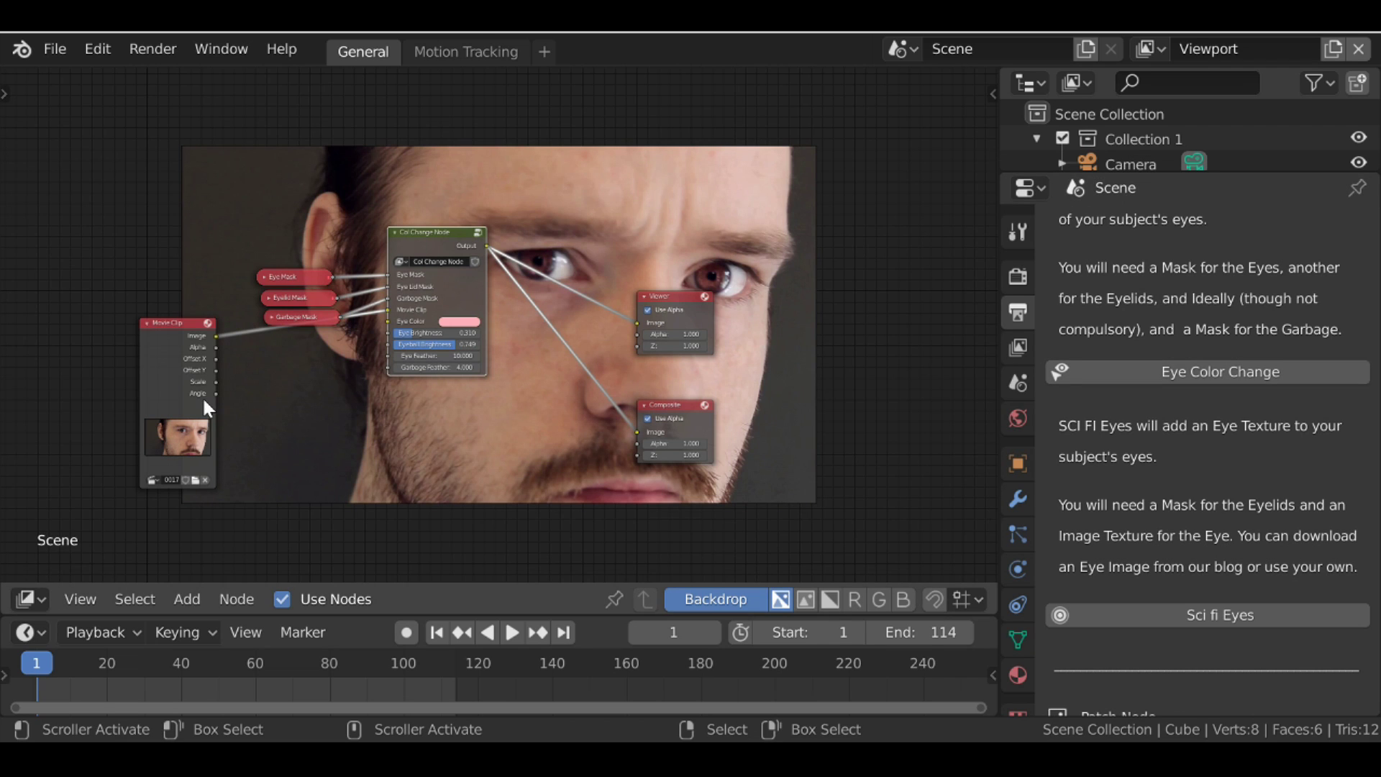
{"action": "left_click", "coordinate": [1225, 617]}
{"action": "middle_click_drag", "start_coordinate": [423, 358], "coordinate": [523, 394]}
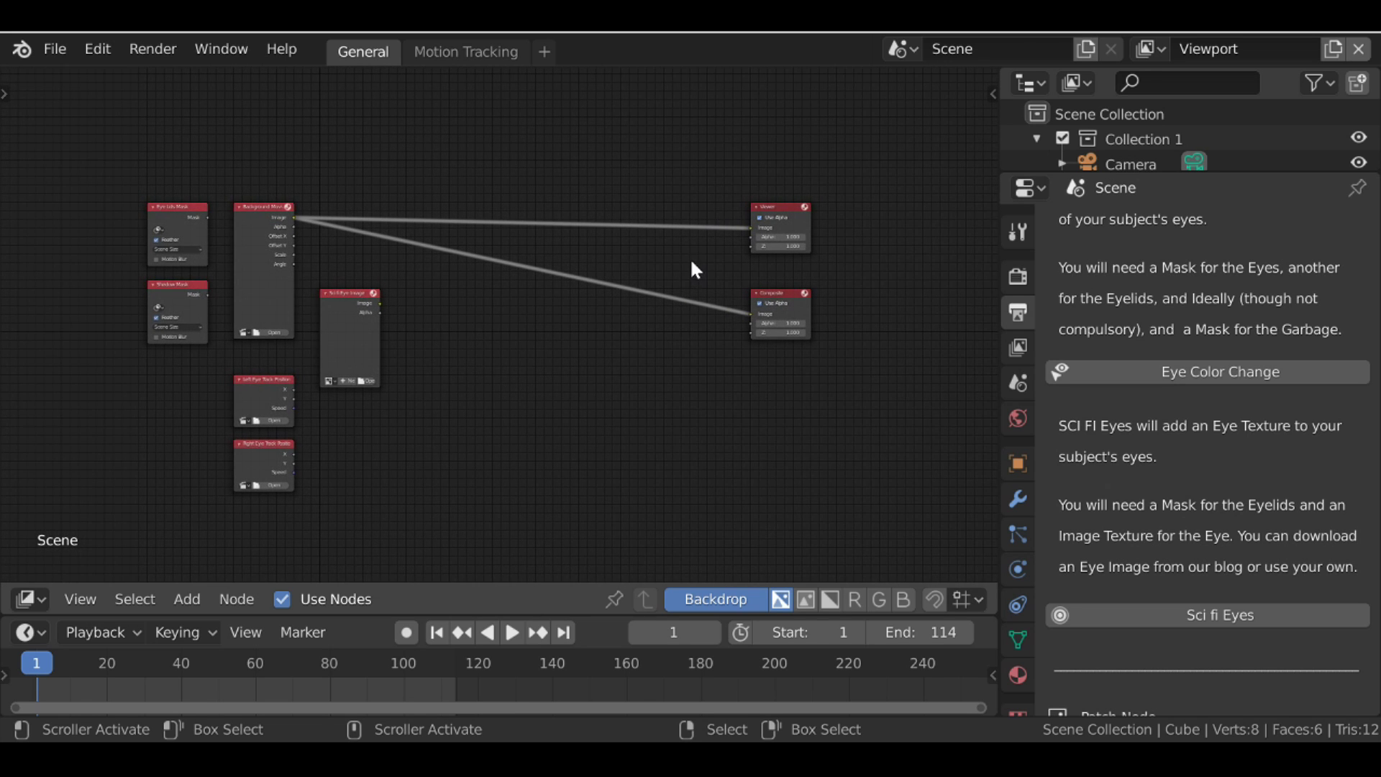
Assign the clip 0017-0130.mp4 to the background movie node.
{"action": "scroll", "coordinate": [499, 296], "scroll_direction": "up", "scroll_amount": 3}
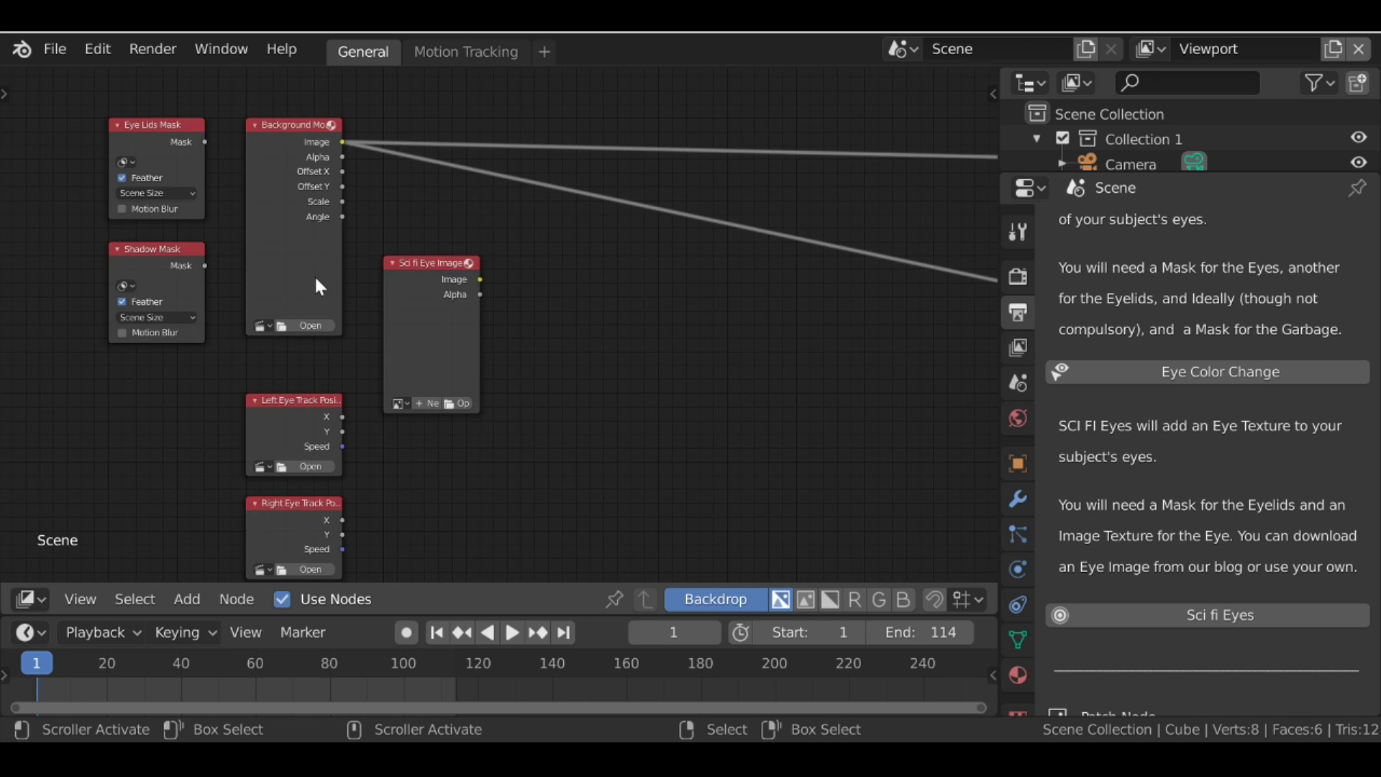
{"action": "scroll", "coordinate": [313, 275], "scroll_direction": "up", "scroll_amount": 1}
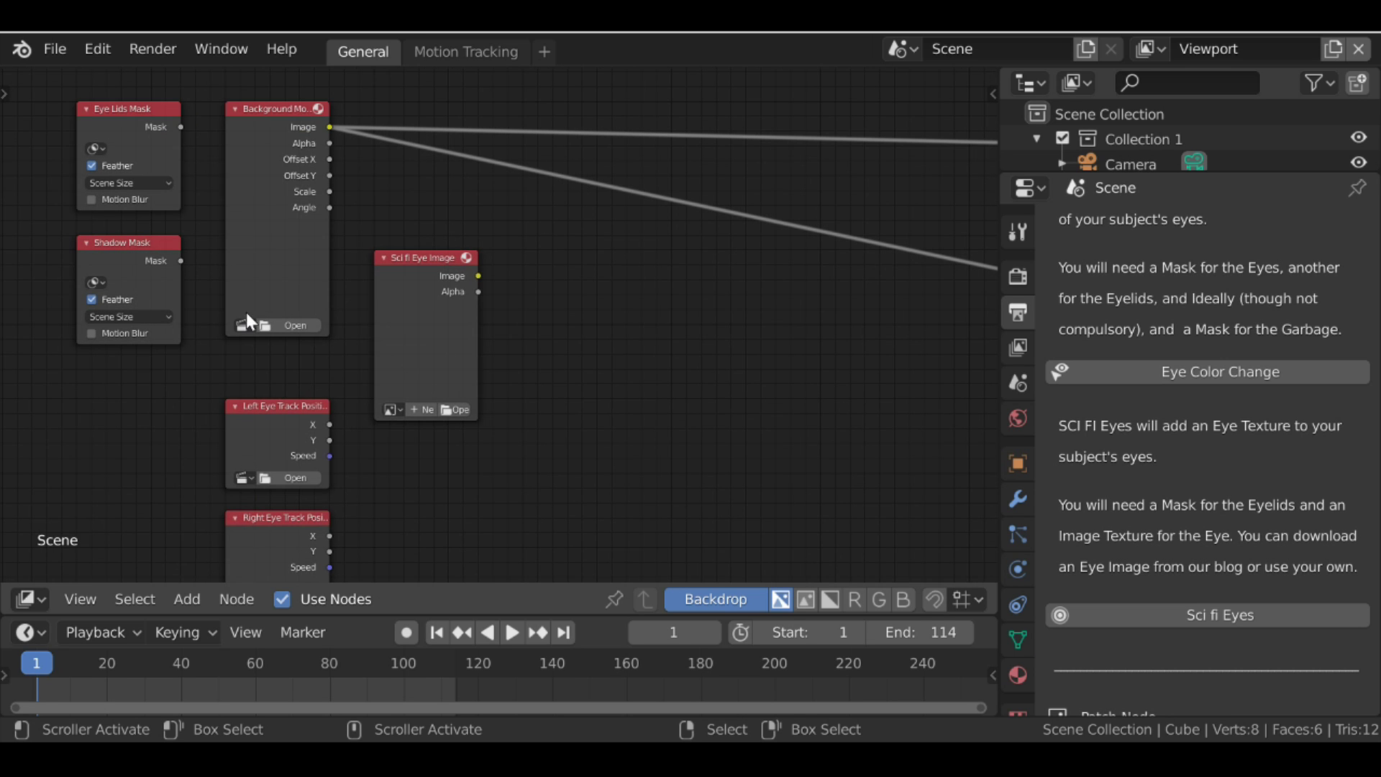
{"action": "left_click", "coordinate": [243, 326]}
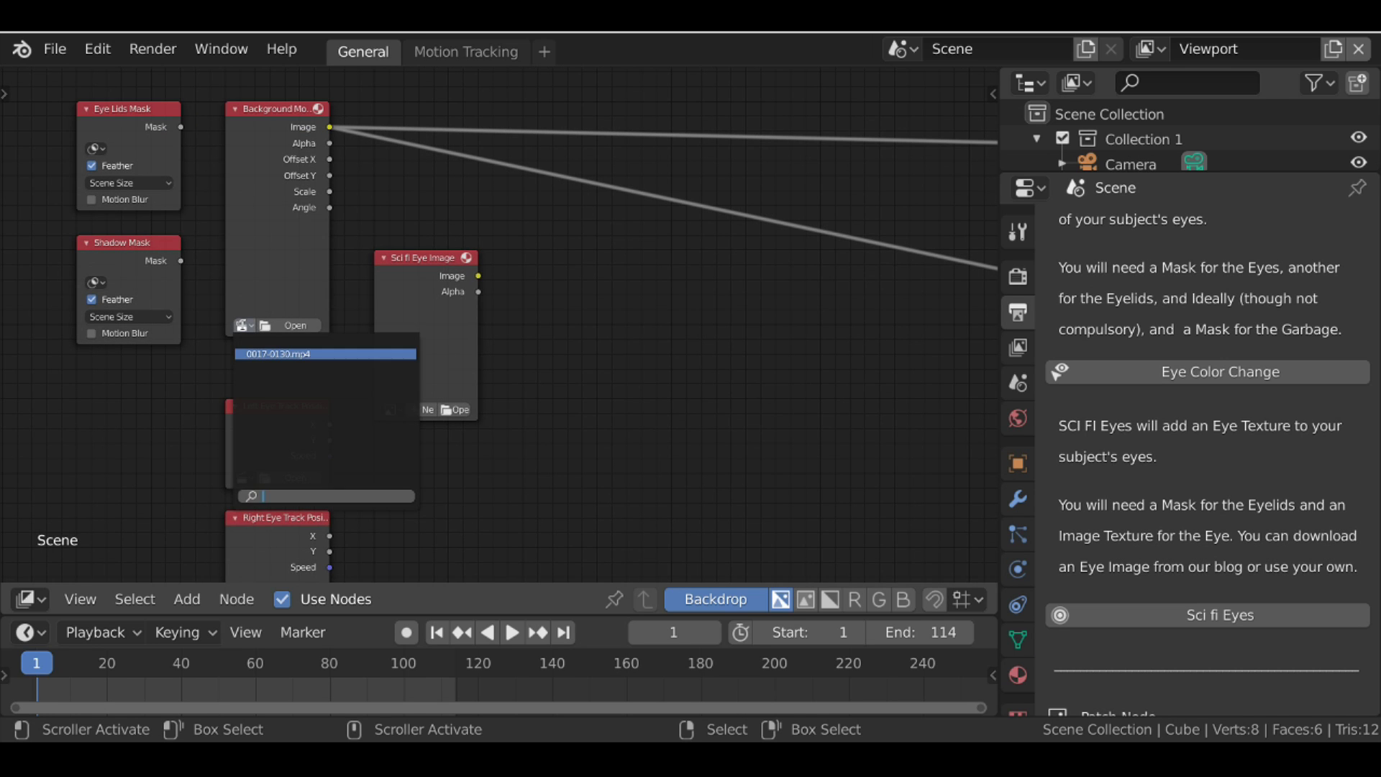
{"action": "left_click", "coordinate": [267, 354]}
{"action": "scroll", "coordinate": [309, 274], "scroll_direction": "down", "scroll_amount": 2}
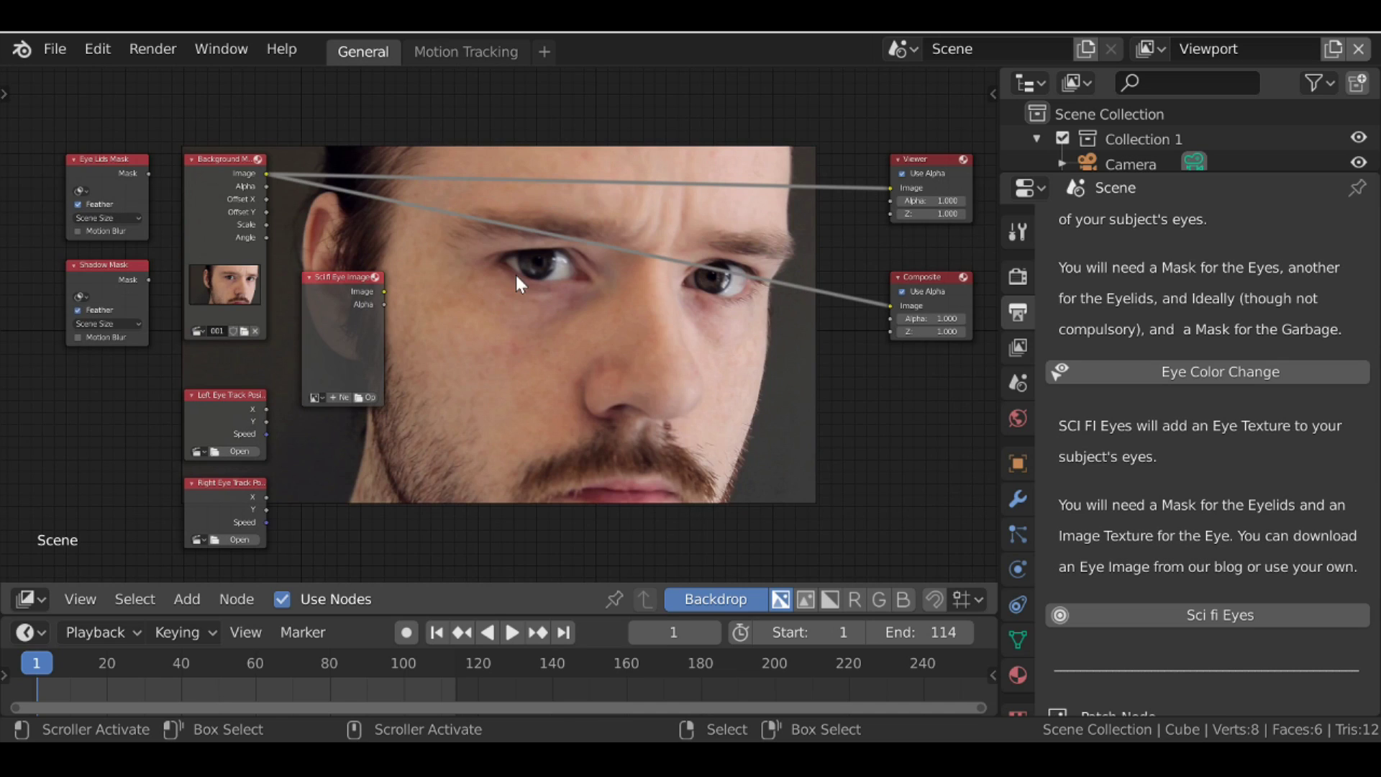
Add the Sci fi Eyes Node group and insert it between the background movie's Image output and the Viewer and Composite nodes.
{"action": "key", "text": "shift+a"}
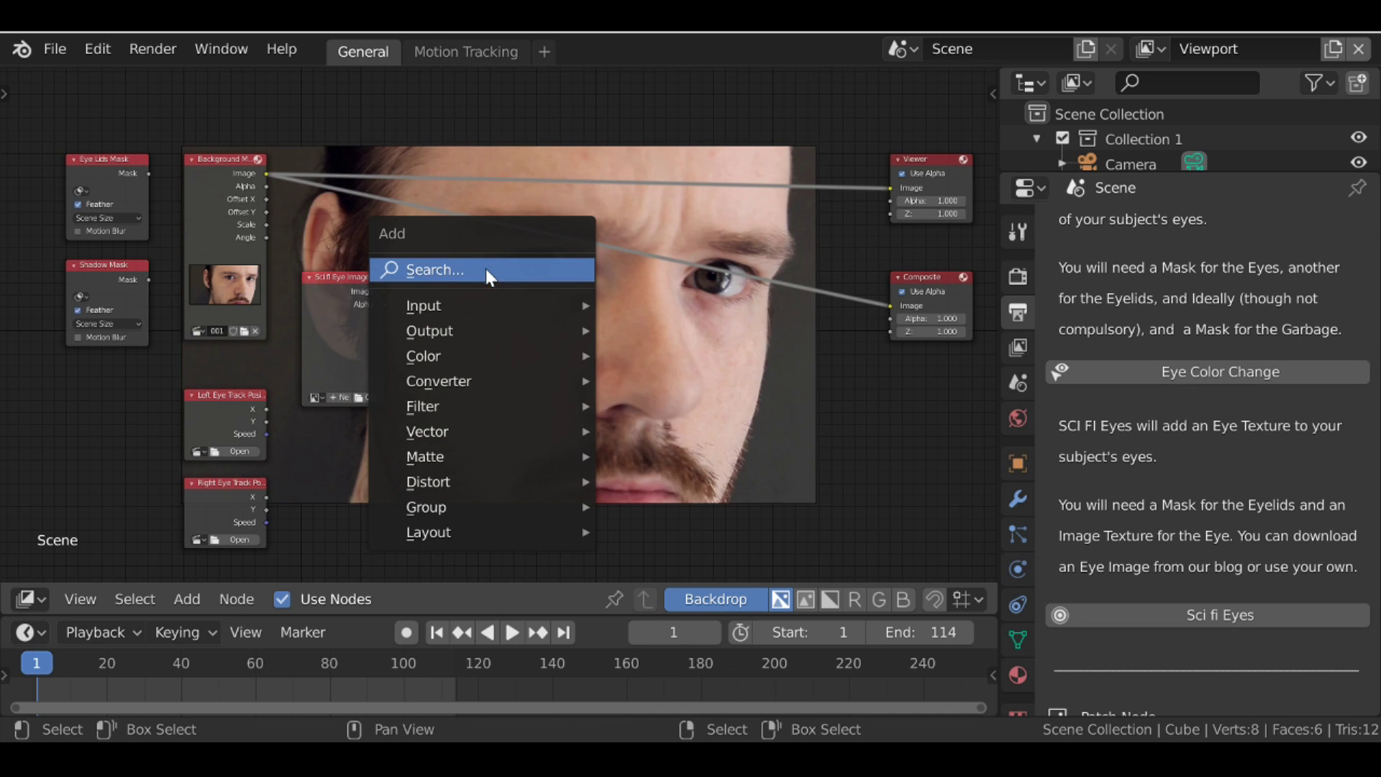
{"action": "mouse_move", "coordinate": [432, 505]}
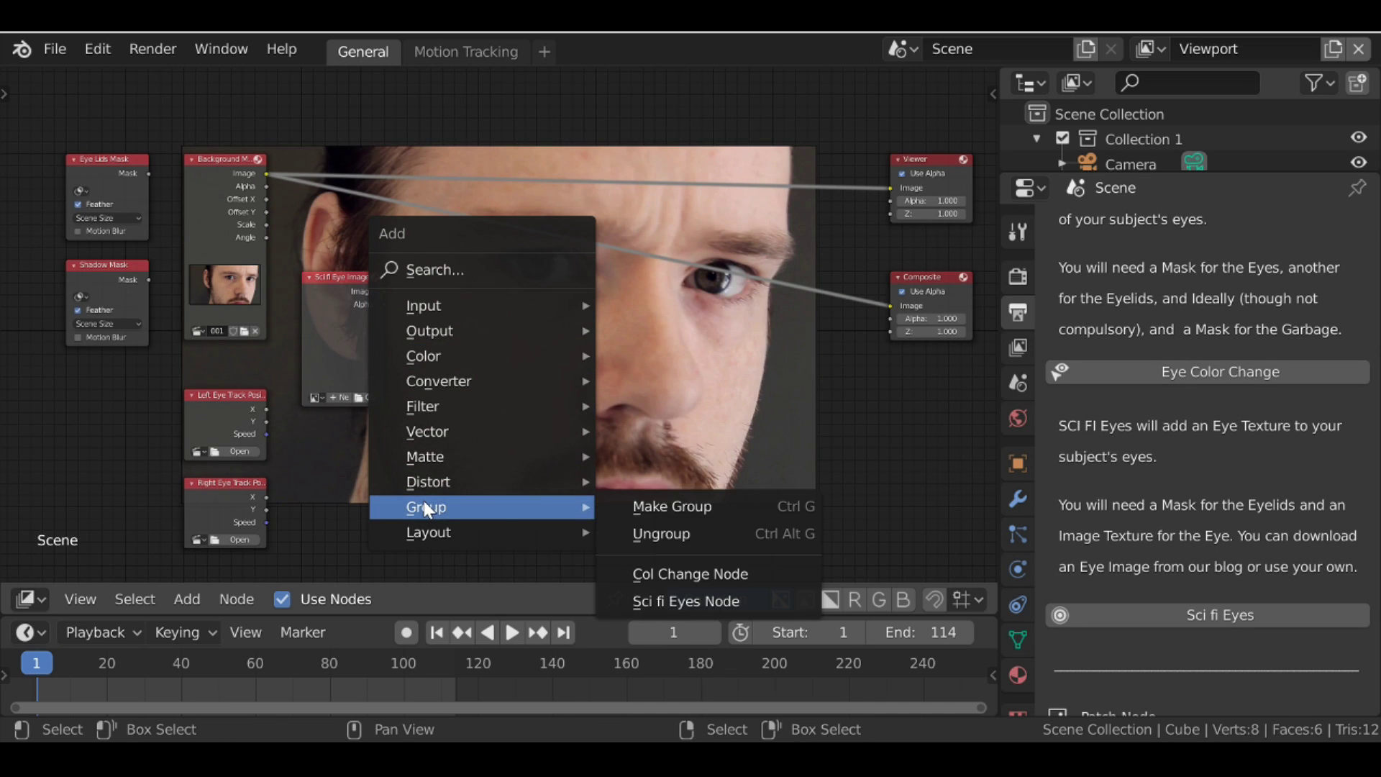
{"action": "left_click", "coordinate": [741, 598]}
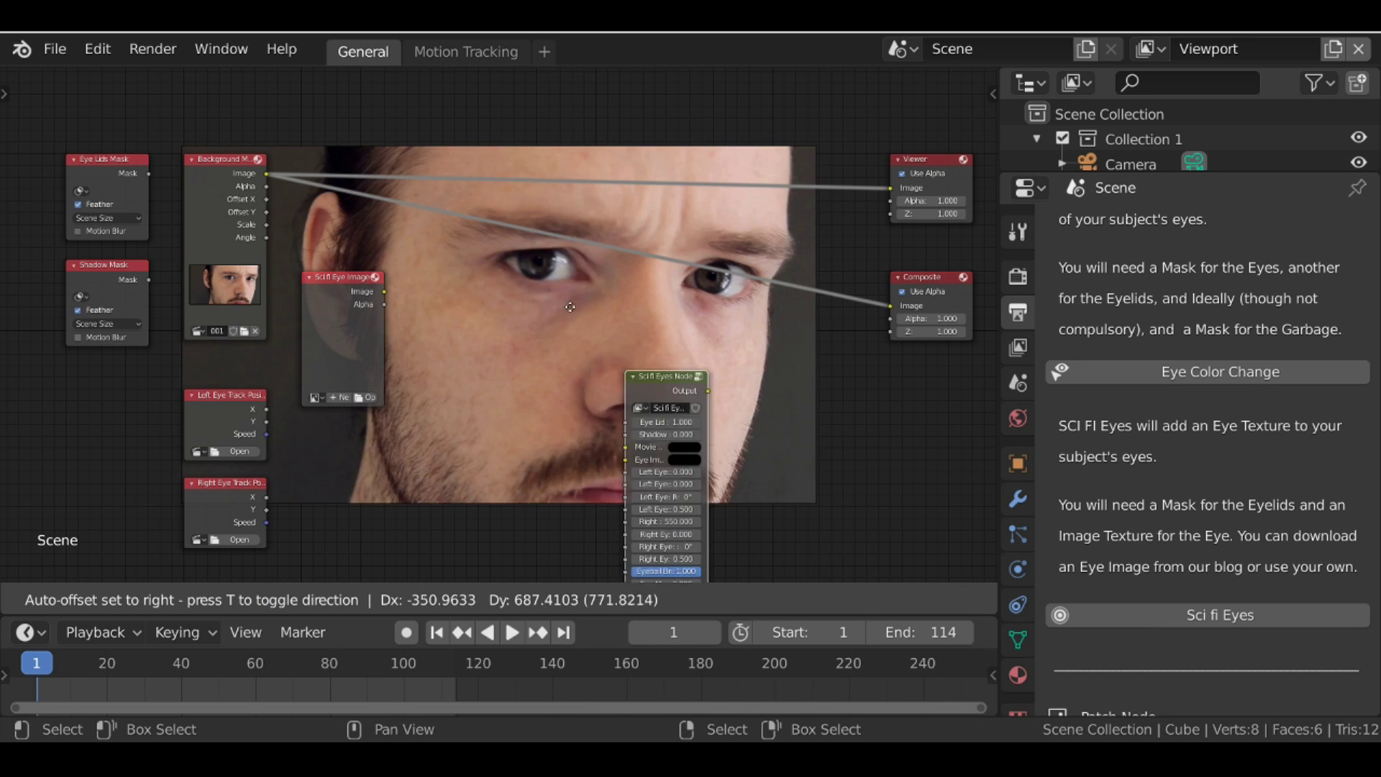
{"action": "left_click", "coordinate": [517, 204]}
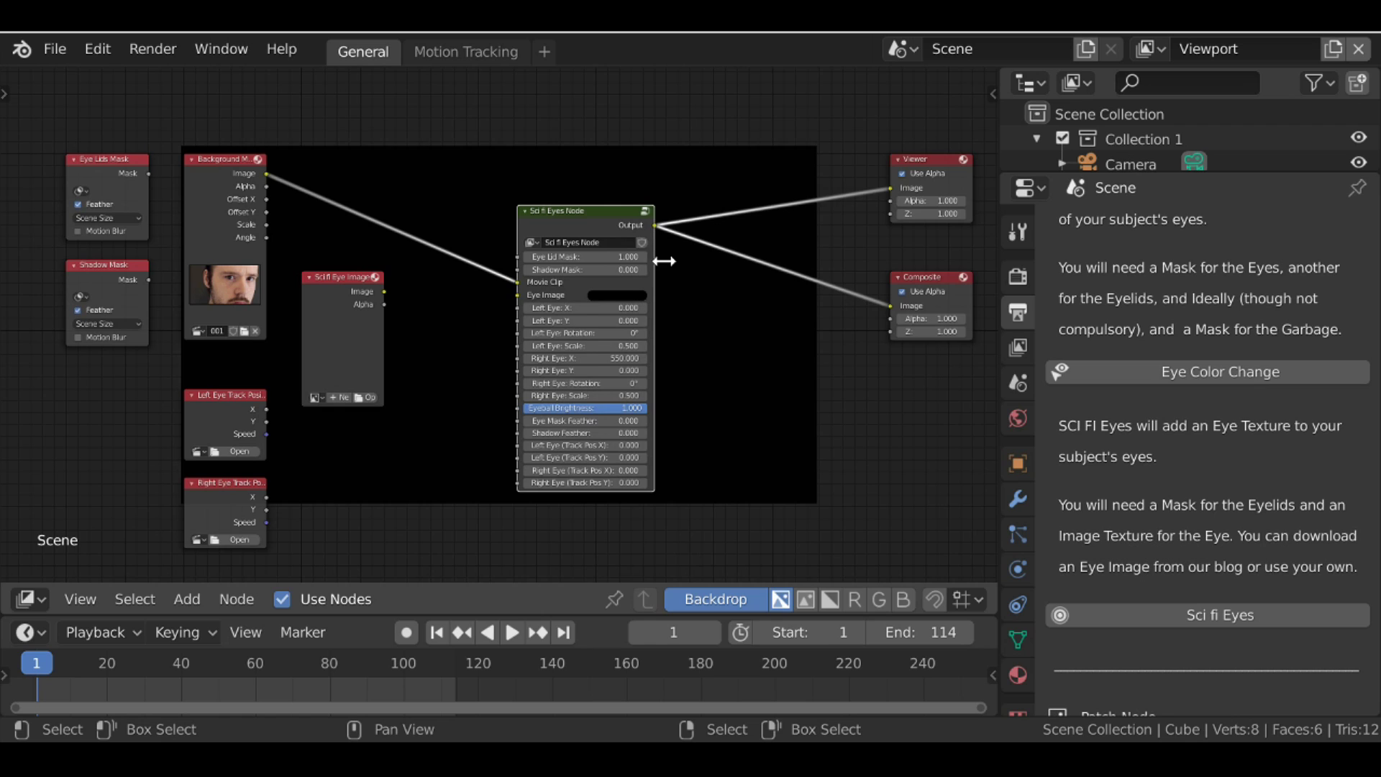
{"action": "left_click_drag", "start_coordinate": [626, 241], "coordinate": [619, 228]}
{"action": "scroll", "coordinate": [454, 251], "scroll_direction": "up", "scroll_amount": 2}
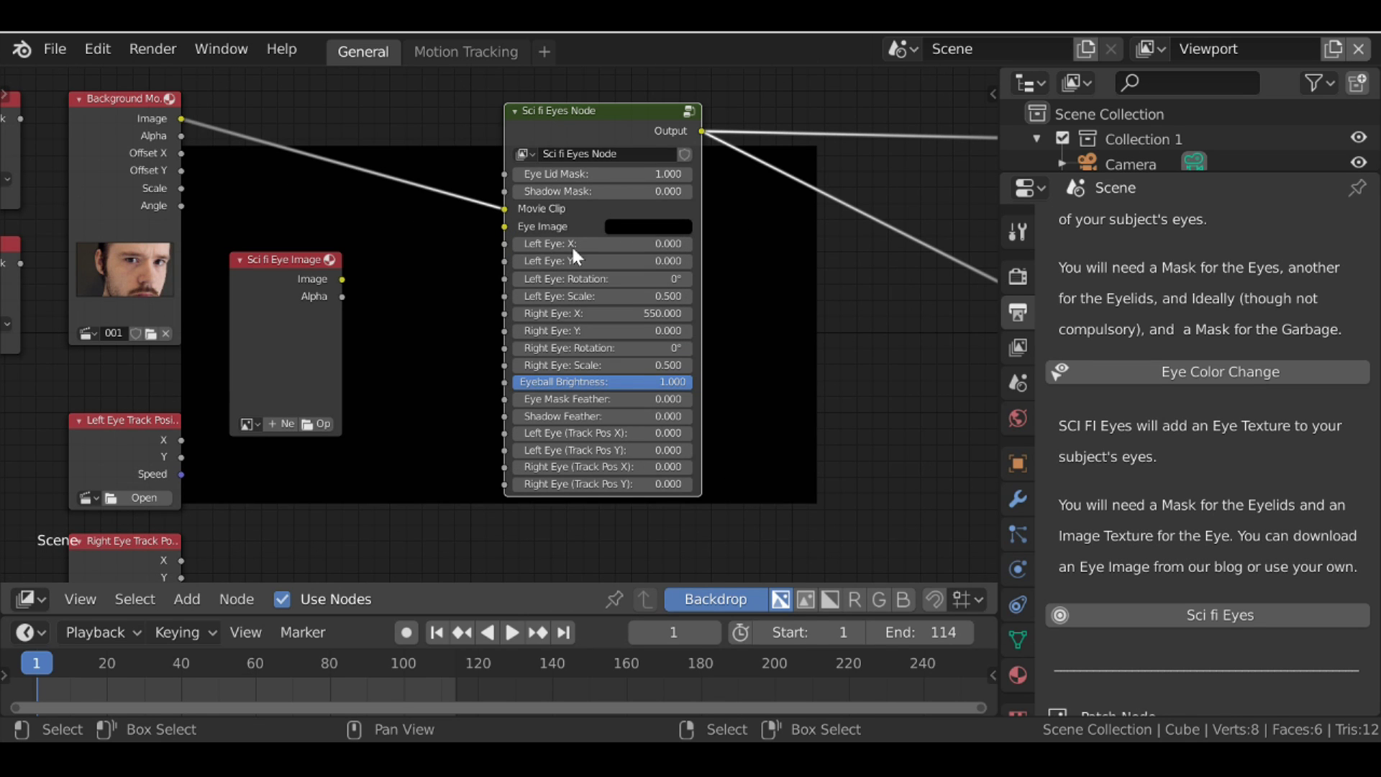
{"action": "scroll", "coordinate": [532, 267], "scroll_direction": "down", "scroll_amount": 1}
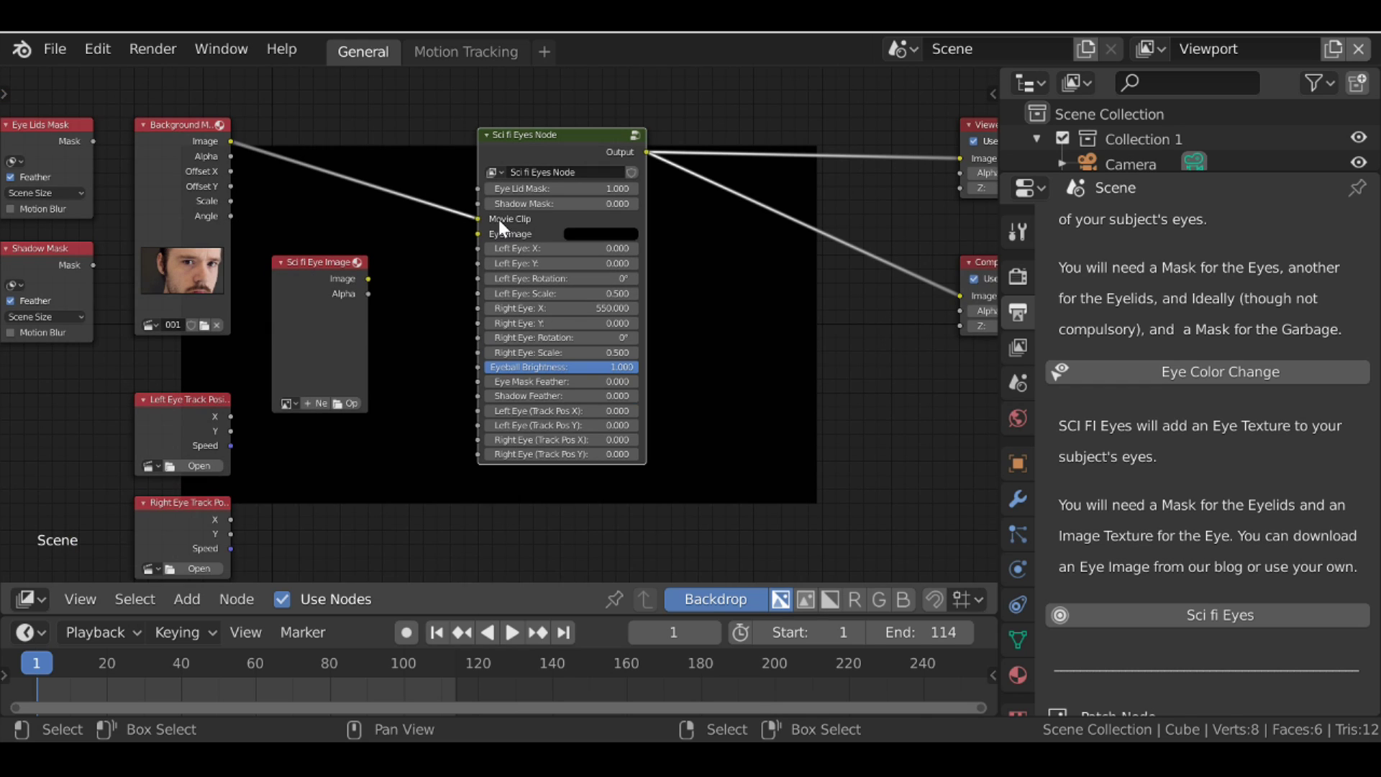
Load the glowing cyan eye texture into the Sci fi Eye Image node and connect its Image output to the Eye Image input.
{"action": "left_click", "coordinate": [338, 296]}
{"action": "scroll", "coordinate": [339, 297], "scroll_direction": "up", "scroll_amount": 1}
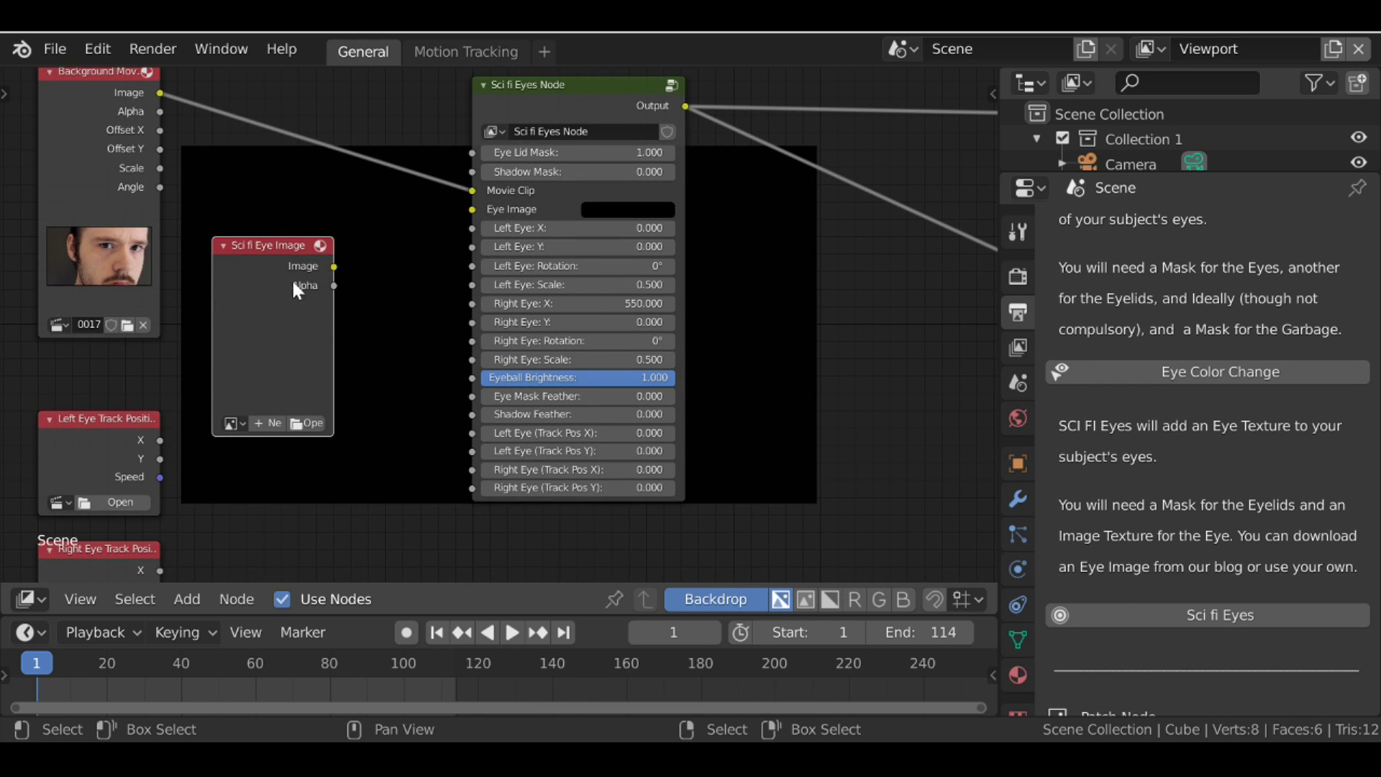
{"action": "left_click", "coordinate": [311, 423]}
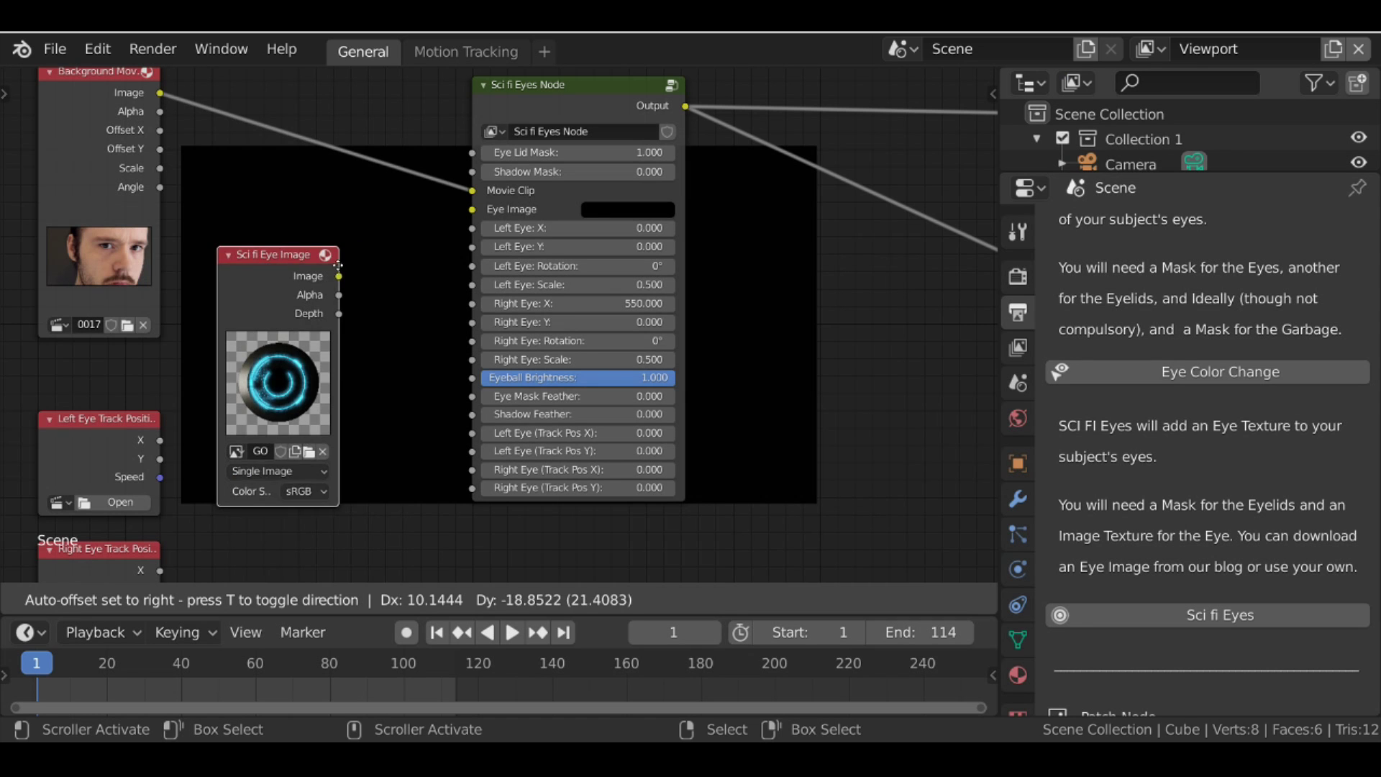
{"action": "left_click_drag", "start_coordinate": [298, 285], "coordinate": [292, 277]}
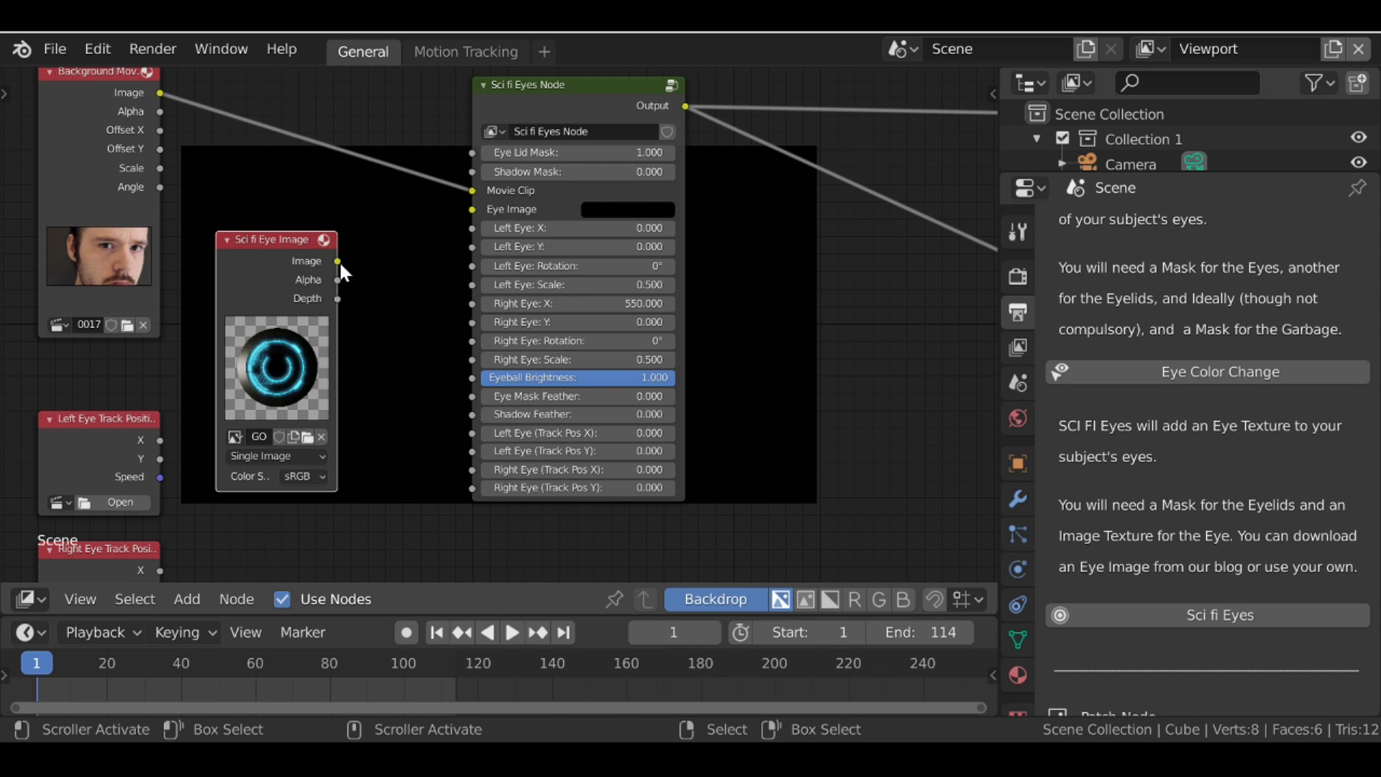
{"action": "left_click_drag", "start_coordinate": [338, 261], "coordinate": [547, 213]}
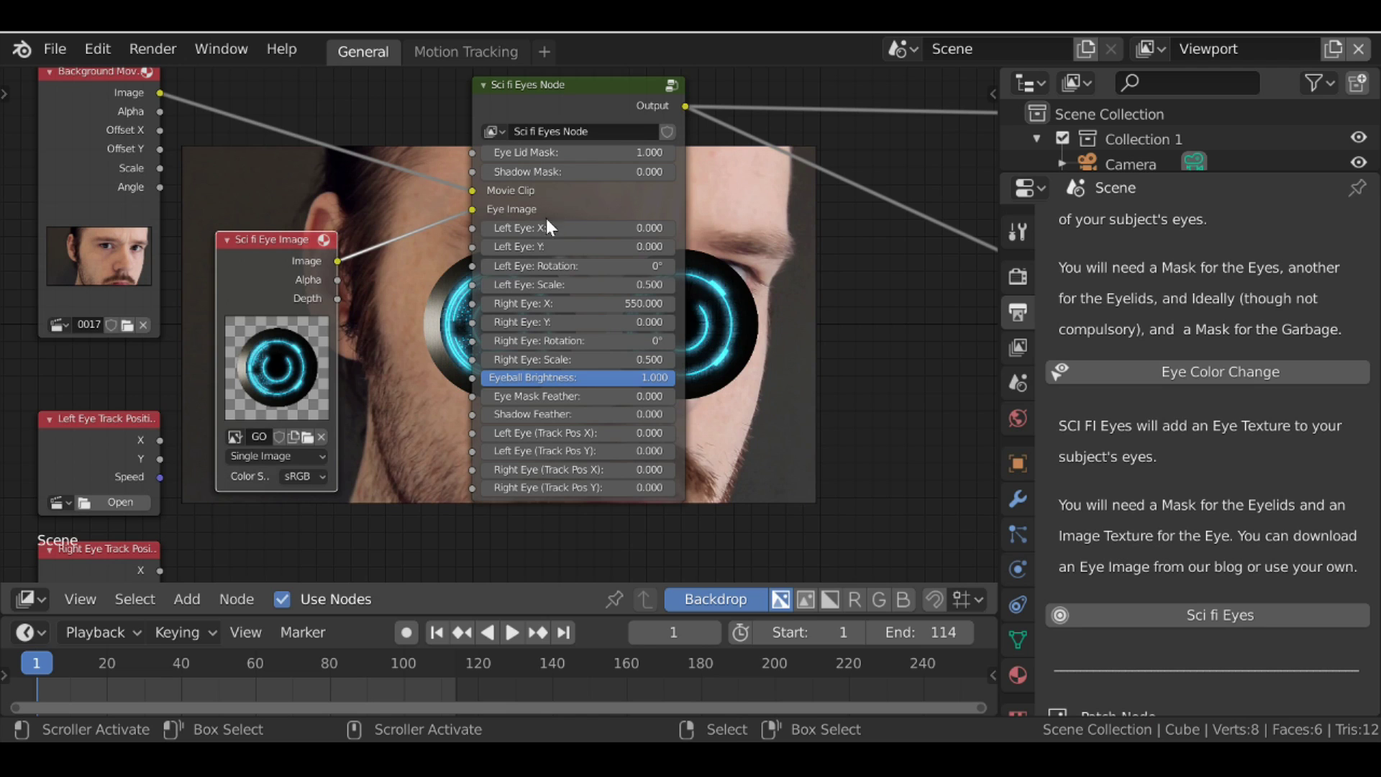
{"action": "mouse_move", "coordinate": [256, 259]}
{"action": "left_mouse_down"}
{"action": "mouse_move", "coordinate": [268, 215]}
{"action": "mouse_move", "coordinate": [289, 211]}
{"action": "mouse_move", "coordinate": [263, 222]}
{"action": "mouse_move", "coordinate": [268, 235]}
{"action": "left_mouse_up"}
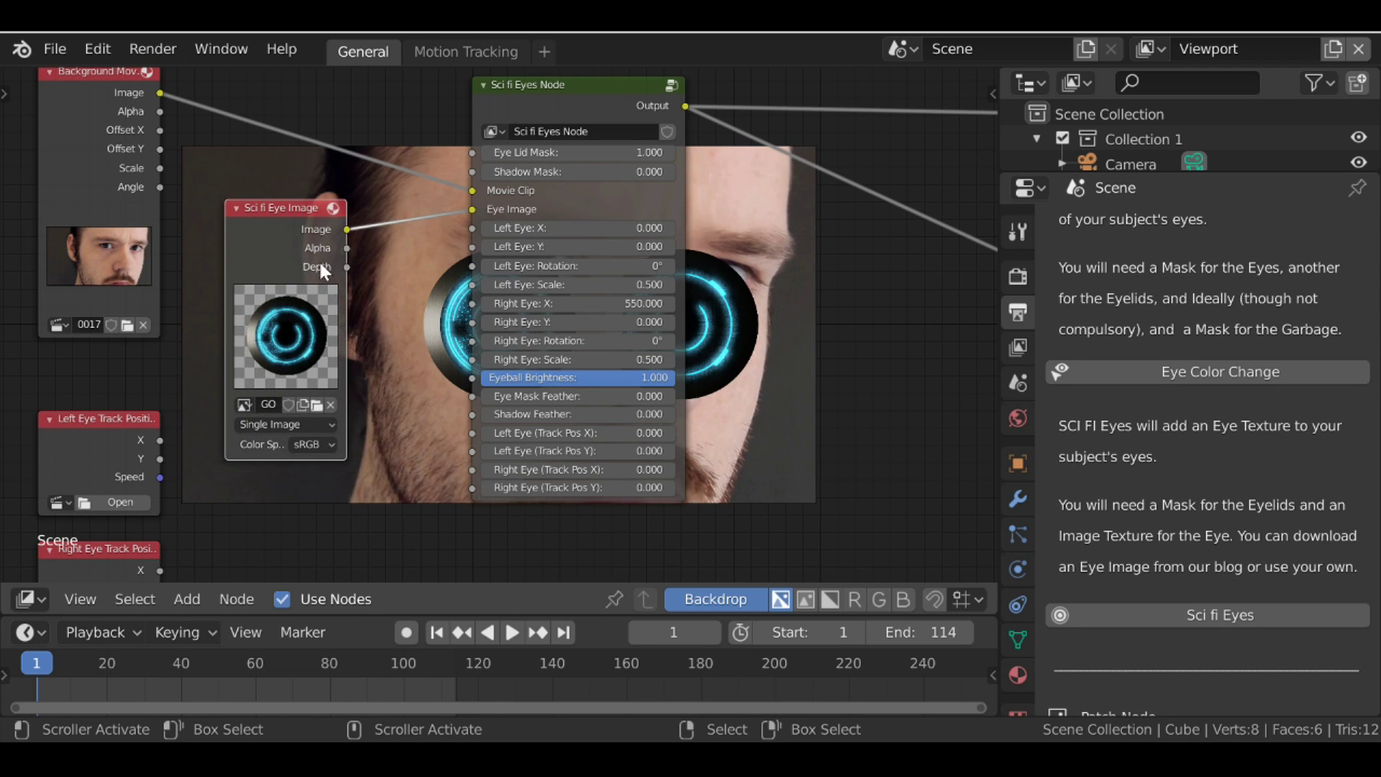
Set the left eye's scale to 0.125 and place it over the matching iris at about X 113.7, Y 201.7.
{"action": "middle_click_drag", "start_coordinate": [325, 278], "coordinate": [36, 271]}
{"action": "scroll", "coordinate": [395, 238], "scroll_direction": "up", "scroll_amount": 3}
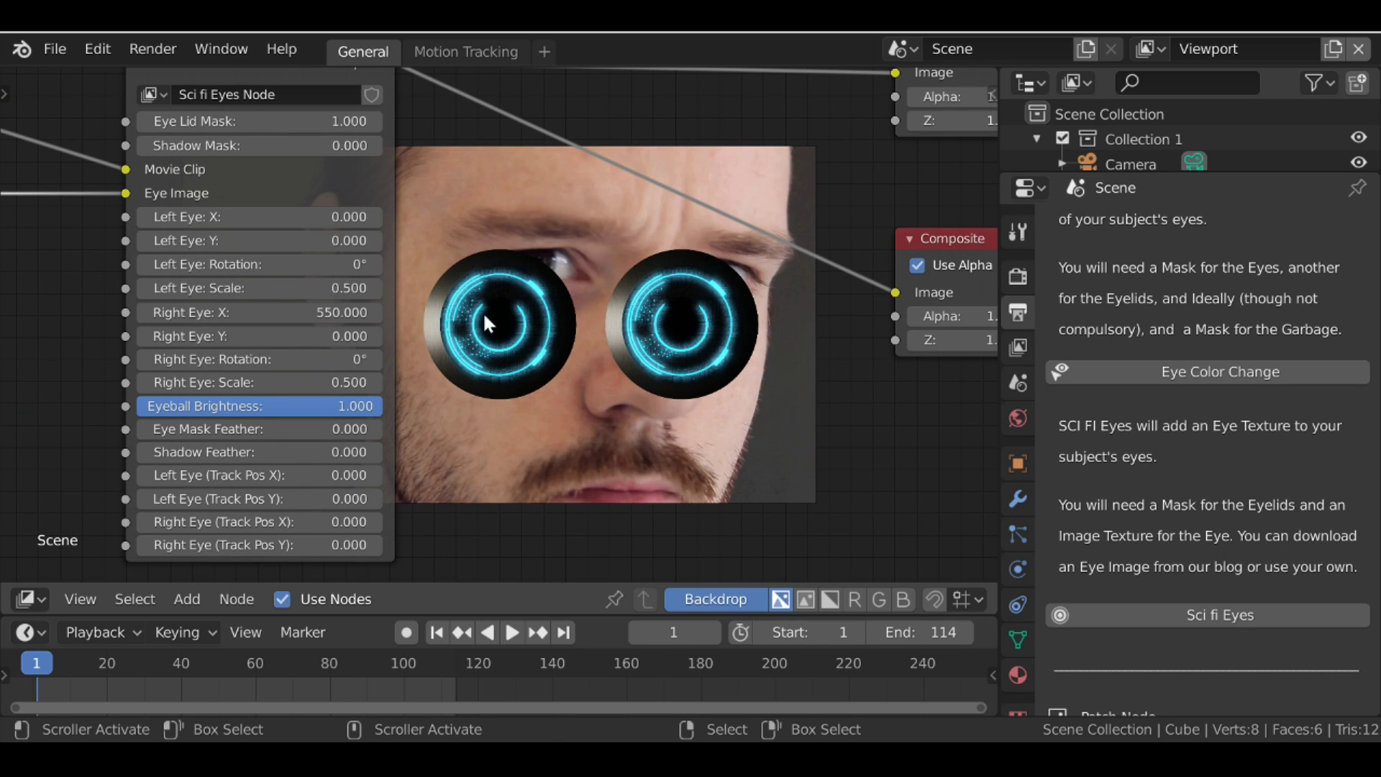
{"action": "left_click_drag", "start_coordinate": [264, 221], "coordinate": [294, 265]}
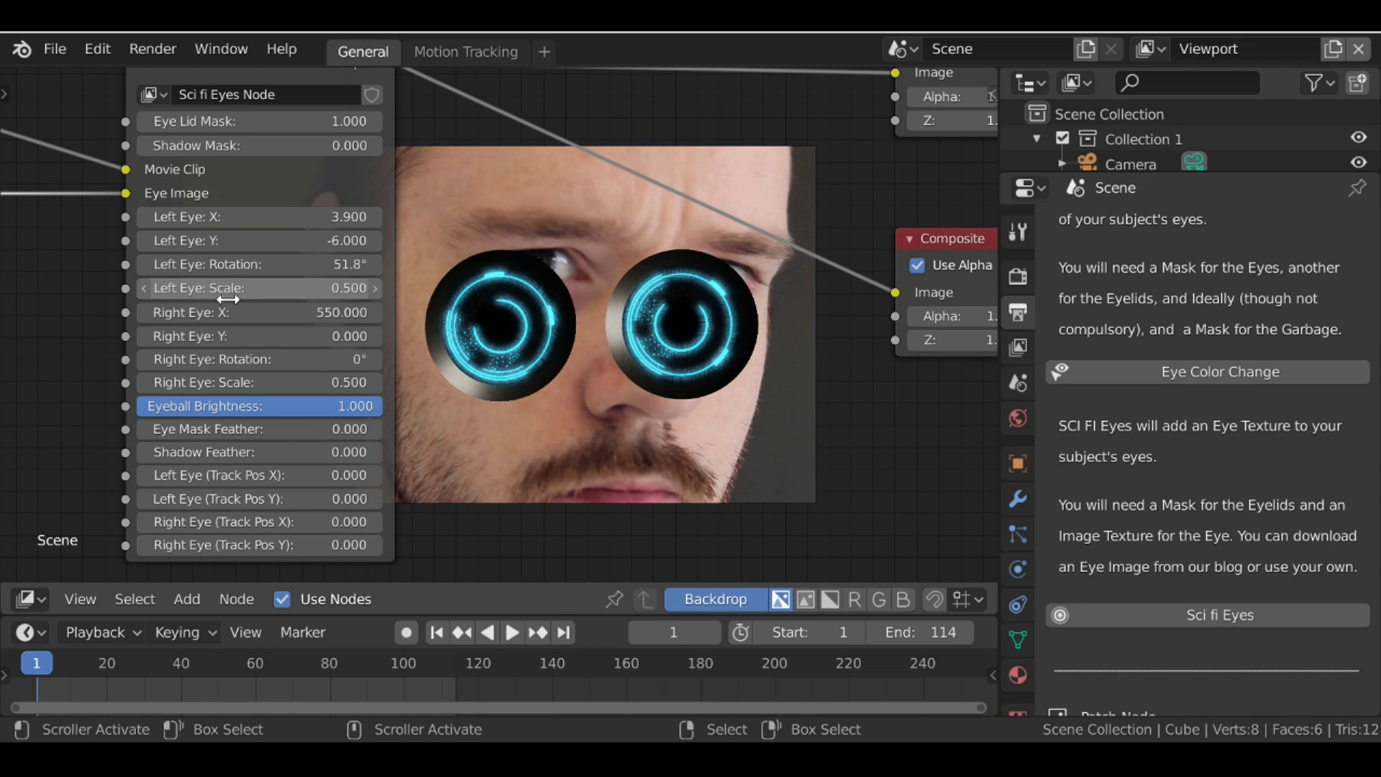
{"action": "left_click_drag", "start_coordinate": [271, 292], "coordinate": [272, 289]}
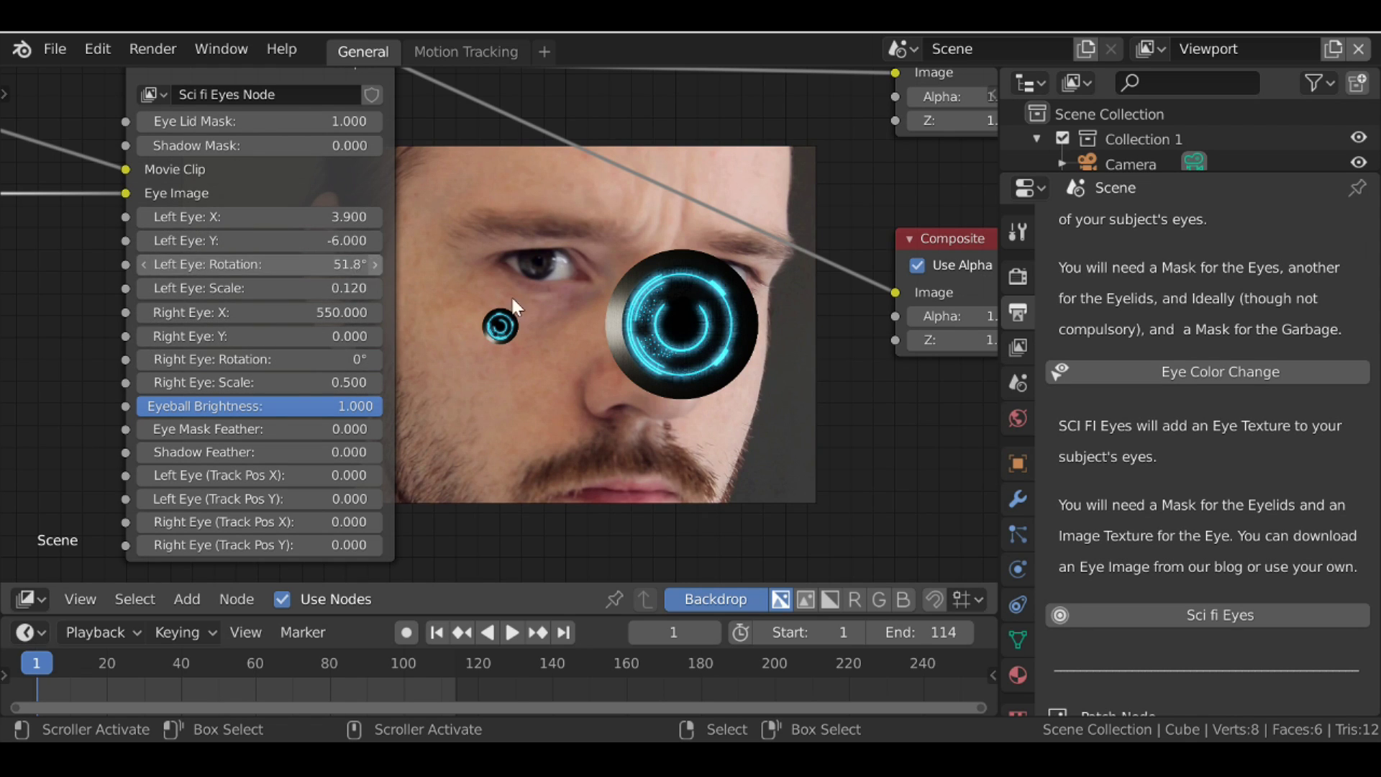
{"action": "middle_click_drag", "start_coordinate": [716, 271], "coordinate": [722, 297]}
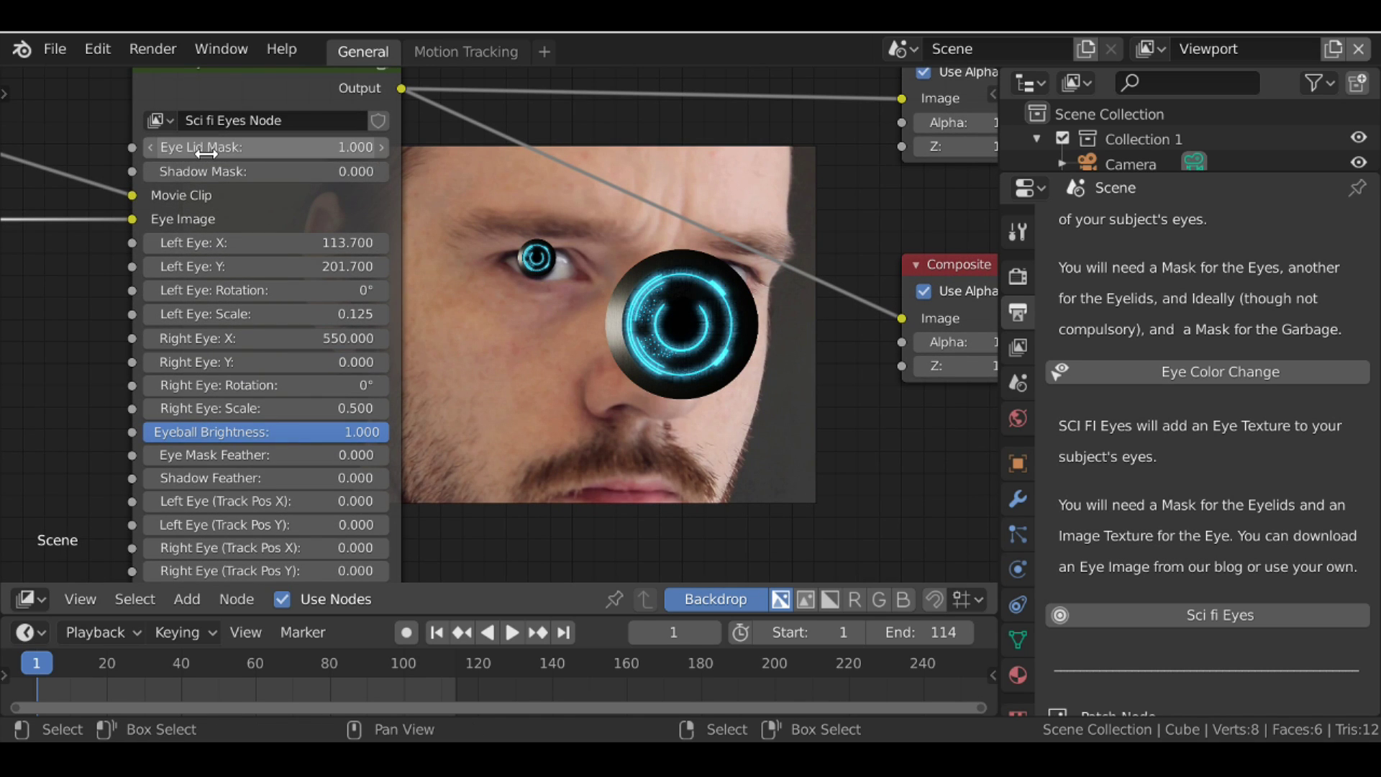
Lower Eye Lid Mask to 0.2 and align the eyes: left X 118.1, Y 186.3; right X 650.9, Y 144.6, scale 0.125.
{"action": "left_click", "coordinate": [264, 148]}
{"action": "type", "text": "0.2"}
{"action": "key", "text": "Return"}
{"action": "scroll", "coordinate": [457, 243], "scroll_direction": "up", "scroll_amount": 1}
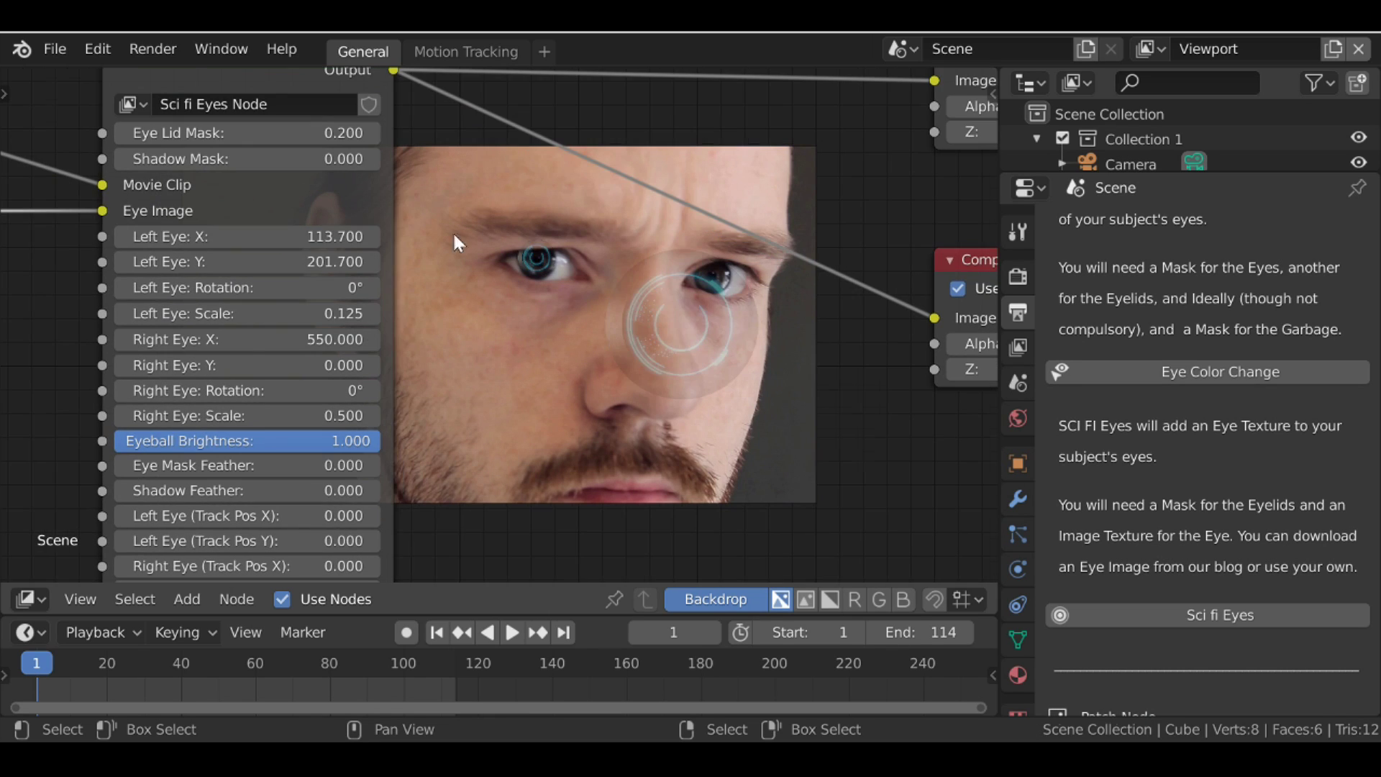
{"action": "left_click_drag", "start_coordinate": [295, 241], "coordinate": [320, 241]}
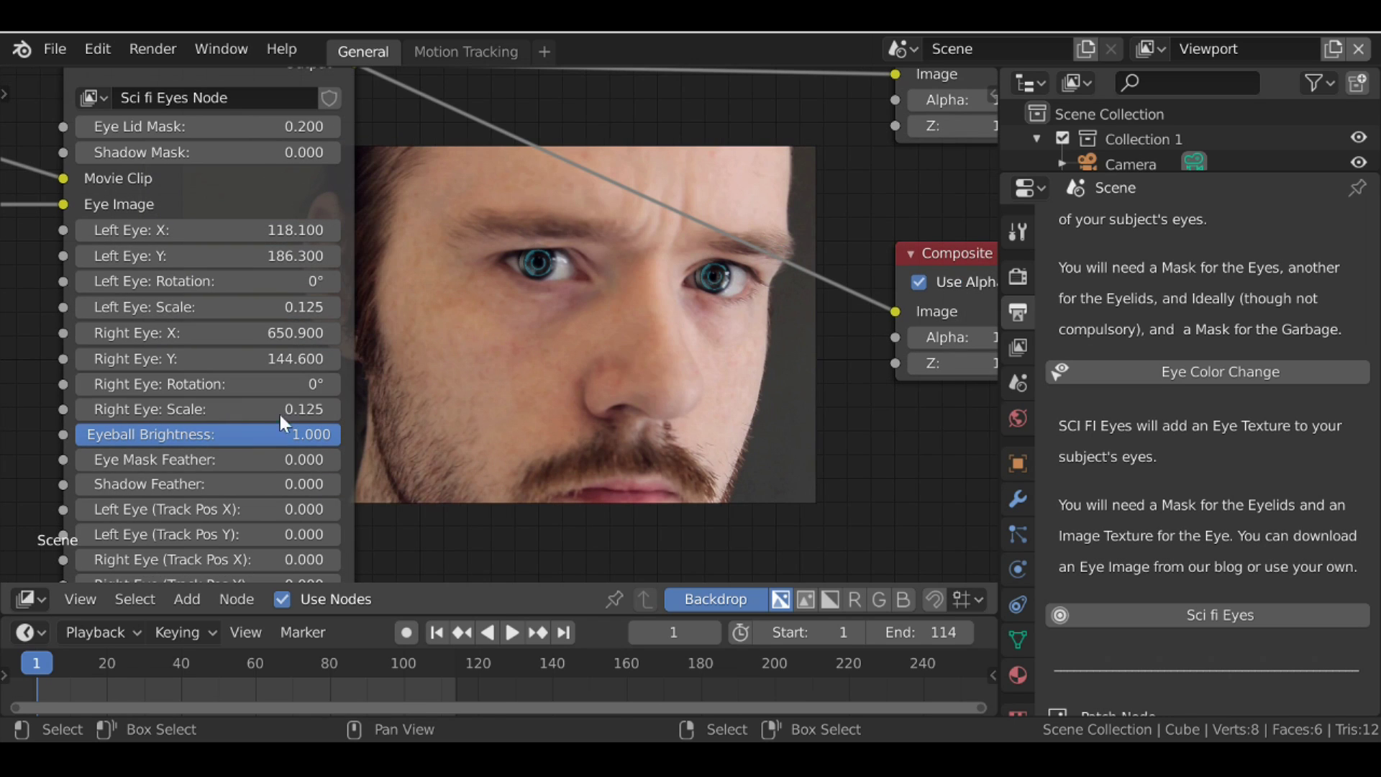
Set the Sci fi Eyes Node's Eye Lid Mask value to 1 and view the eye textures over the face.
{"action": "left_click", "coordinate": [175, 126]}
{"action": "type", "text": "1"}
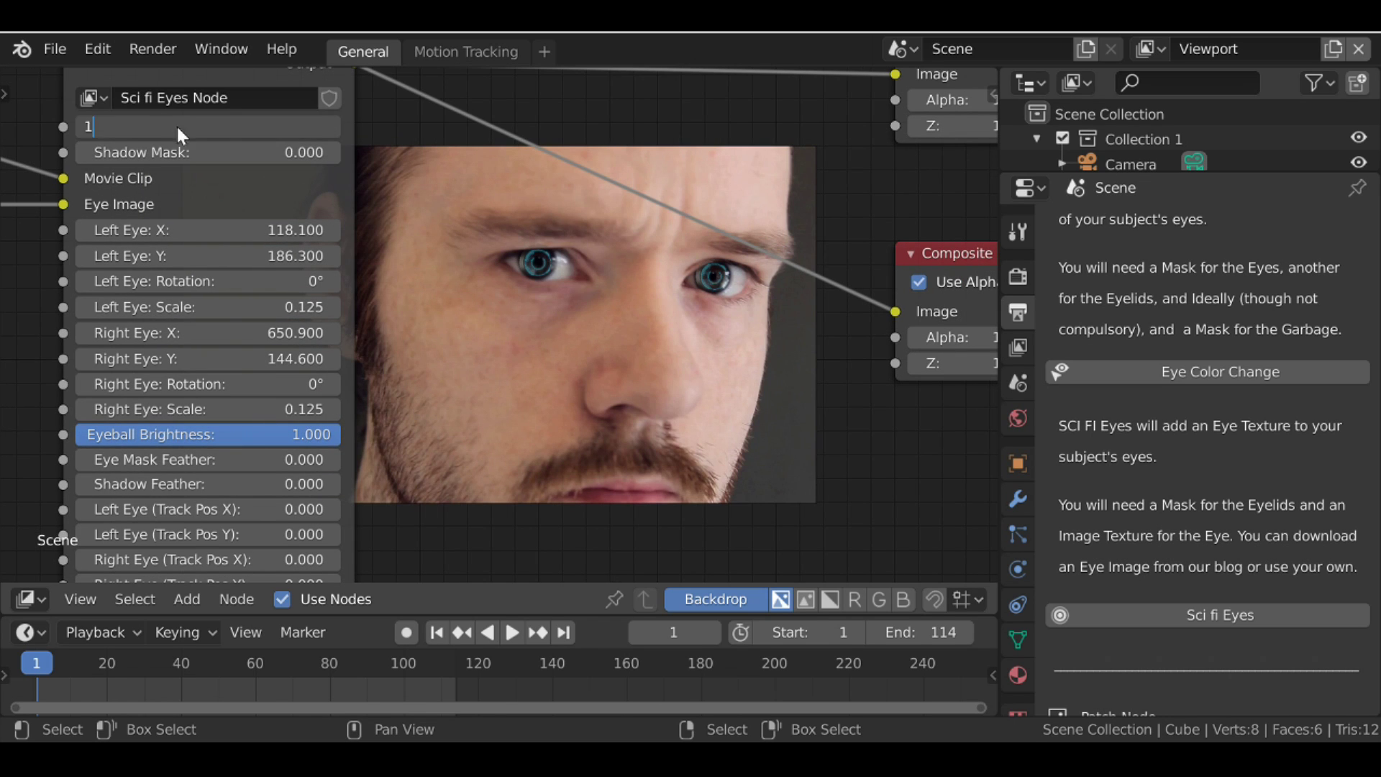
{"action": "key", "text": "Return"}
{"action": "scroll", "coordinate": [516, 363], "scroll_direction": "down", "scroll_amount": 2}
{"action": "middle_click_drag", "start_coordinate": [514, 354], "coordinate": [572, 375]}
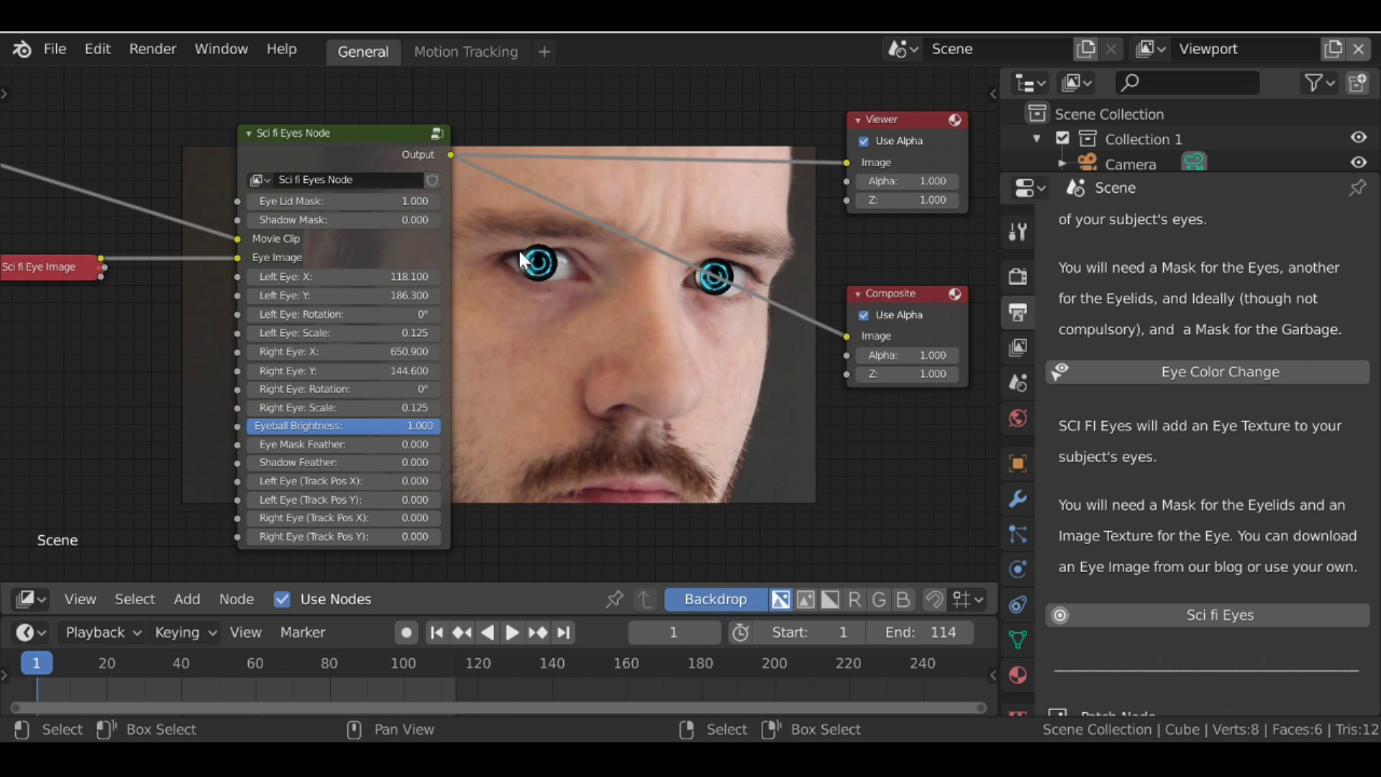
Load the Eyelids mask into the Eye Lids Mask node and connect its Mask output to the Eye Lid Mask input.
{"action": "middle_click_drag", "start_coordinate": [231, 259], "coordinate": [464, 318]}
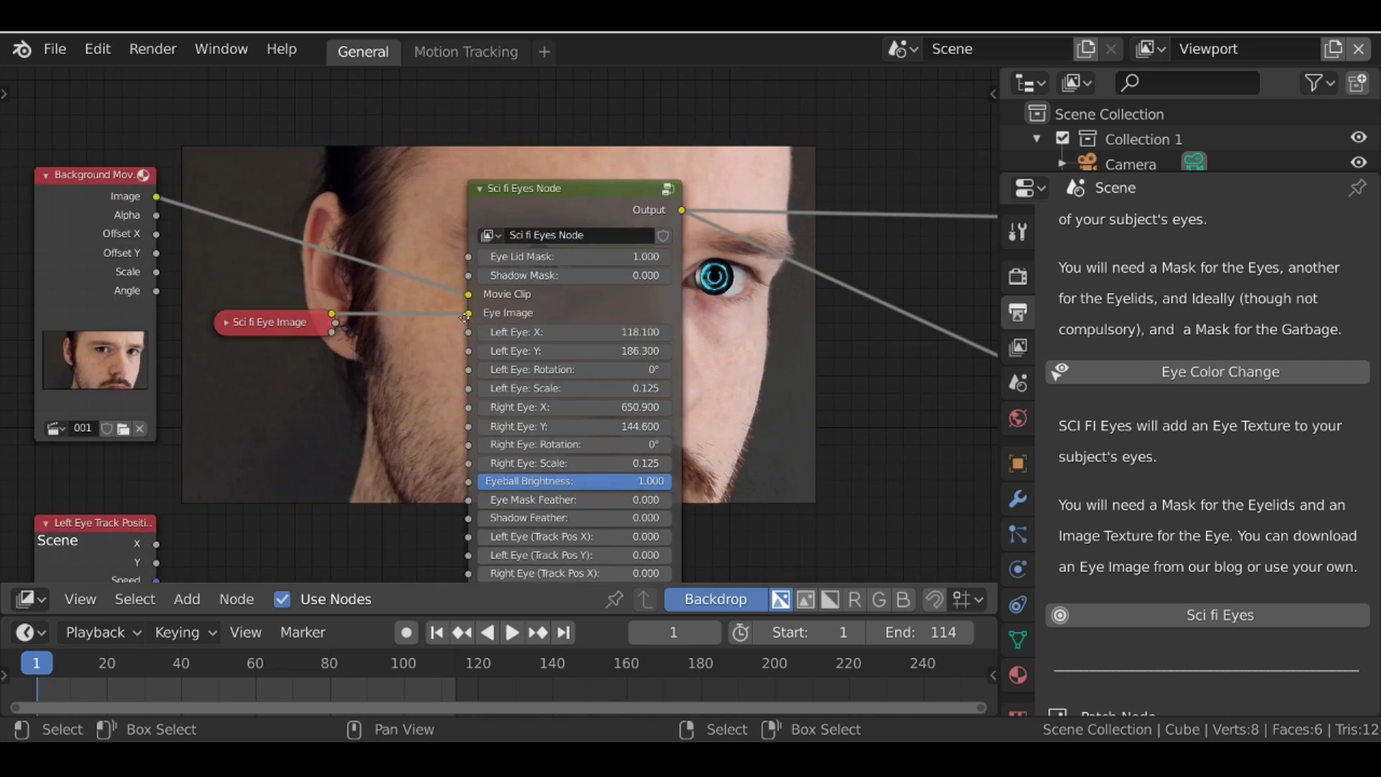
{"action": "scroll", "coordinate": [269, 302], "scroll_direction": "down", "scroll_amount": 2}
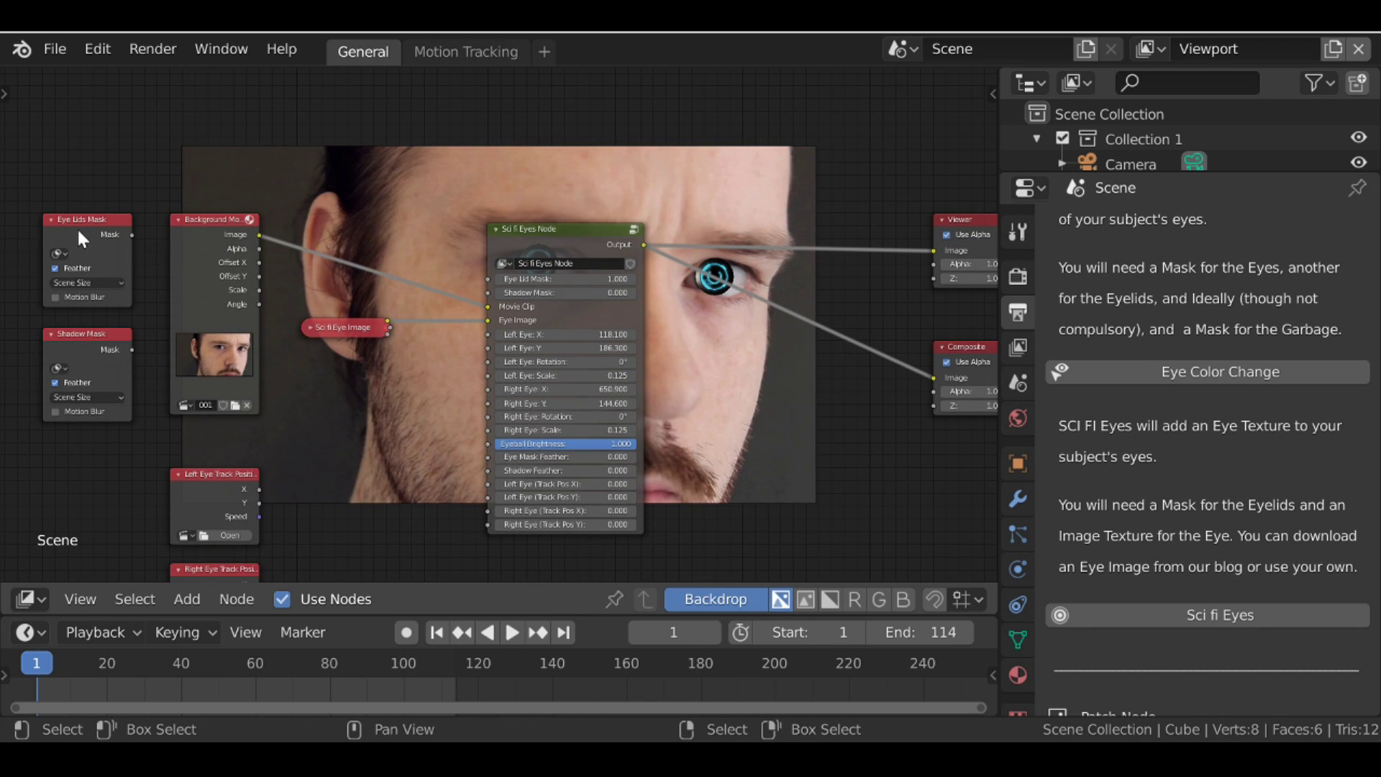
{"action": "left_click_drag", "start_coordinate": [77, 228], "coordinate": [362, 187]}
{"action": "scroll", "coordinate": [362, 187], "scroll_direction": "up", "scroll_amount": 2}
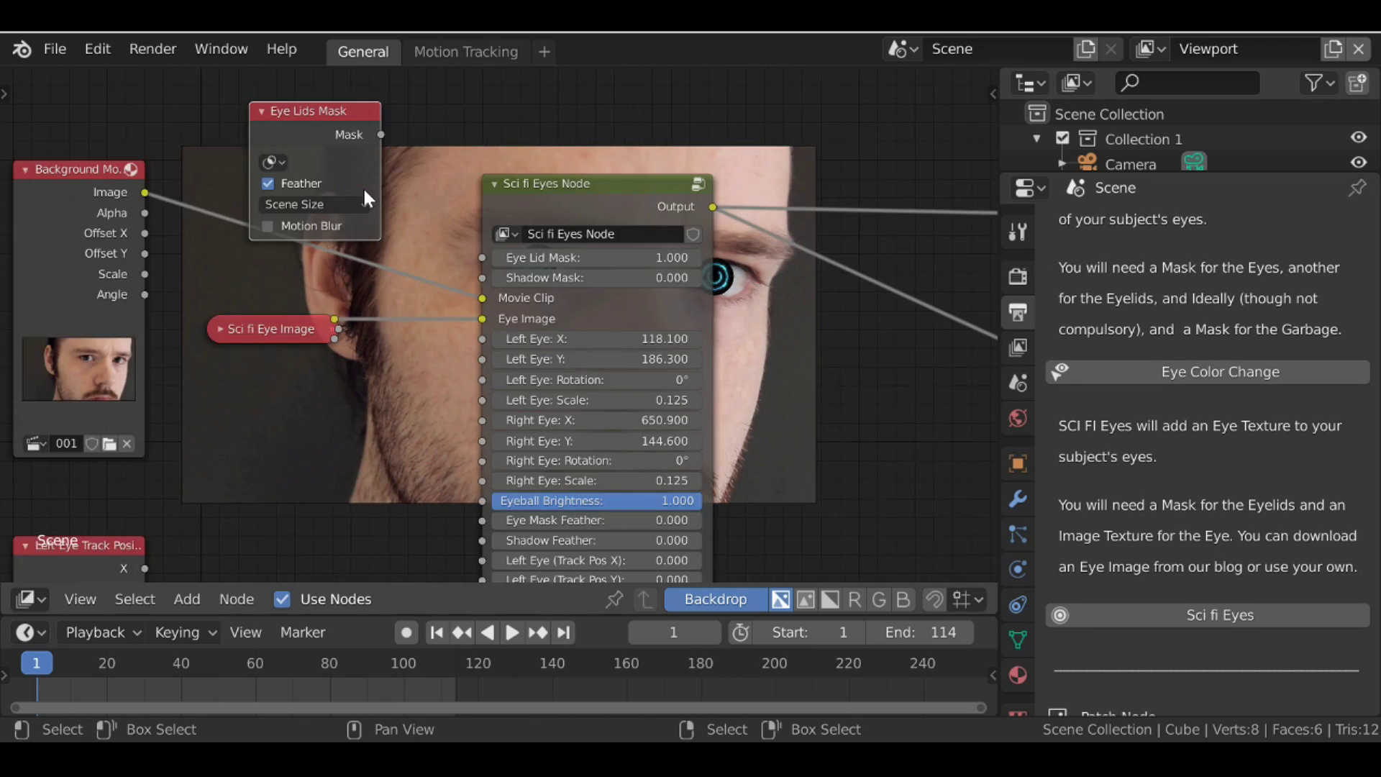
{"action": "scroll", "coordinate": [362, 187], "scroll_direction": "up", "scroll_amount": 1}
{"action": "left_click", "coordinate": [236, 180]}
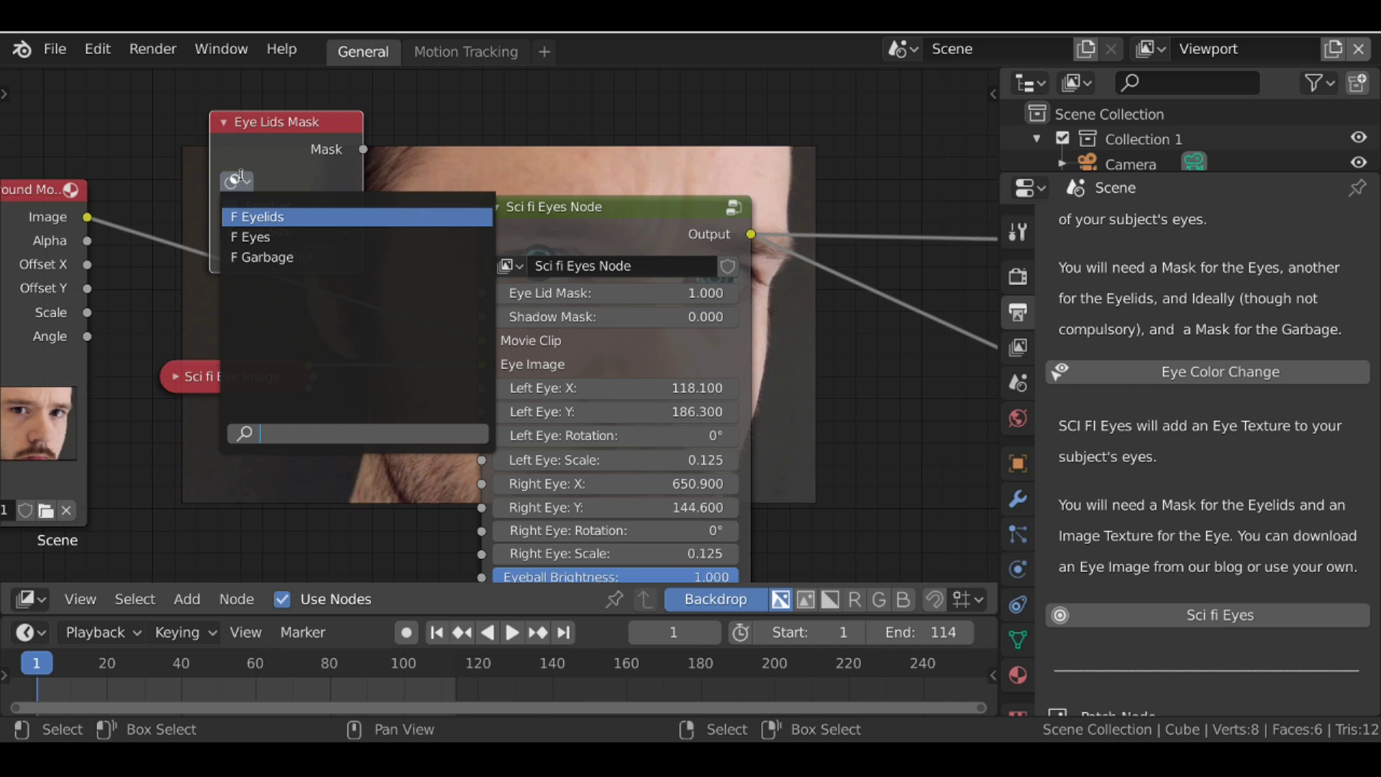
{"action": "left_click", "coordinate": [277, 217]}
{"action": "left_click_drag", "start_coordinate": [363, 149], "coordinate": [480, 294]}
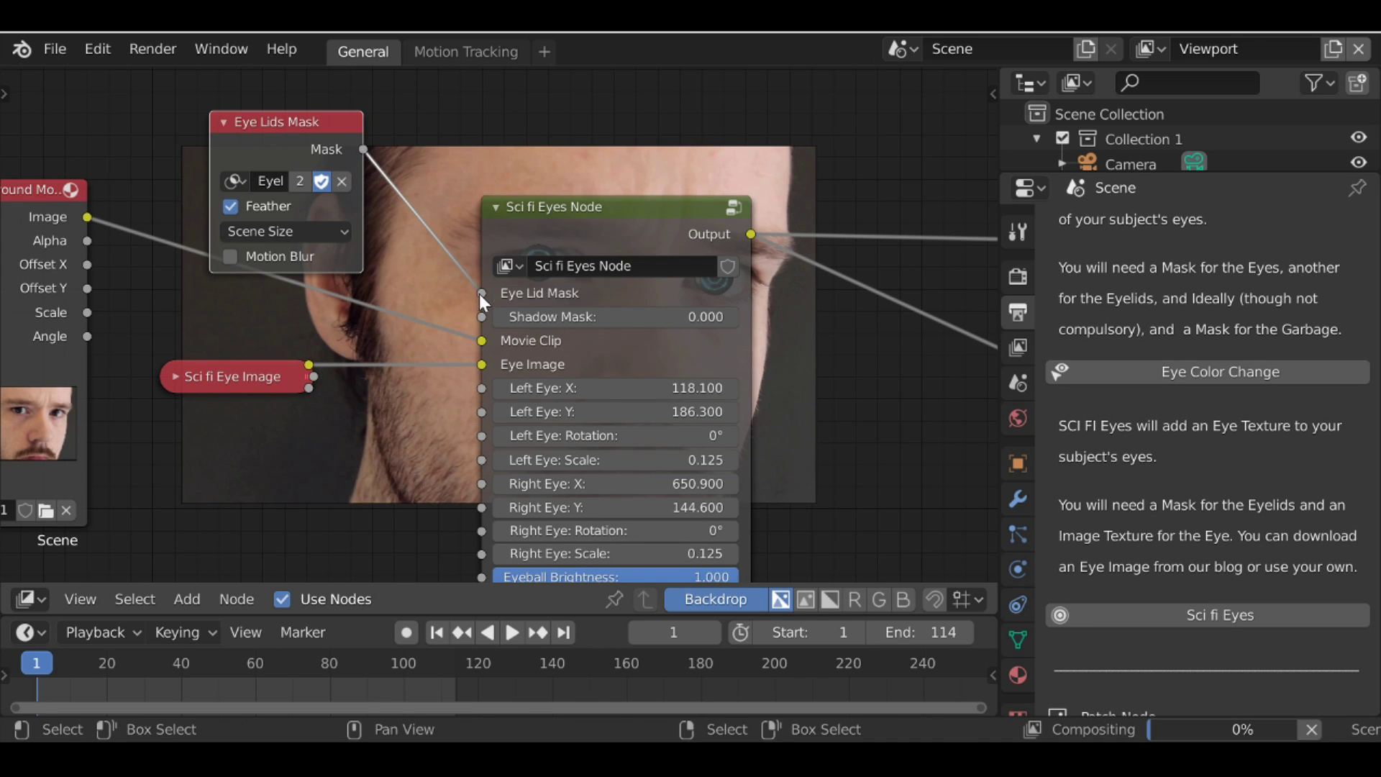
Lower the Sci fi Eyes Node's Eyeball Brightness to 0.669.
{"action": "middle_click_drag", "start_coordinate": [490, 351], "coordinate": [470, 78]}
{"action": "scroll", "coordinate": [481, 188], "scroll_direction": "down", "scroll_amount": 3}
{"action": "middle_click_drag", "start_coordinate": [709, 346], "coordinate": [567, 328]}
{"action": "scroll", "coordinate": [567, 328], "scroll_direction": "up", "scroll_amount": 5}
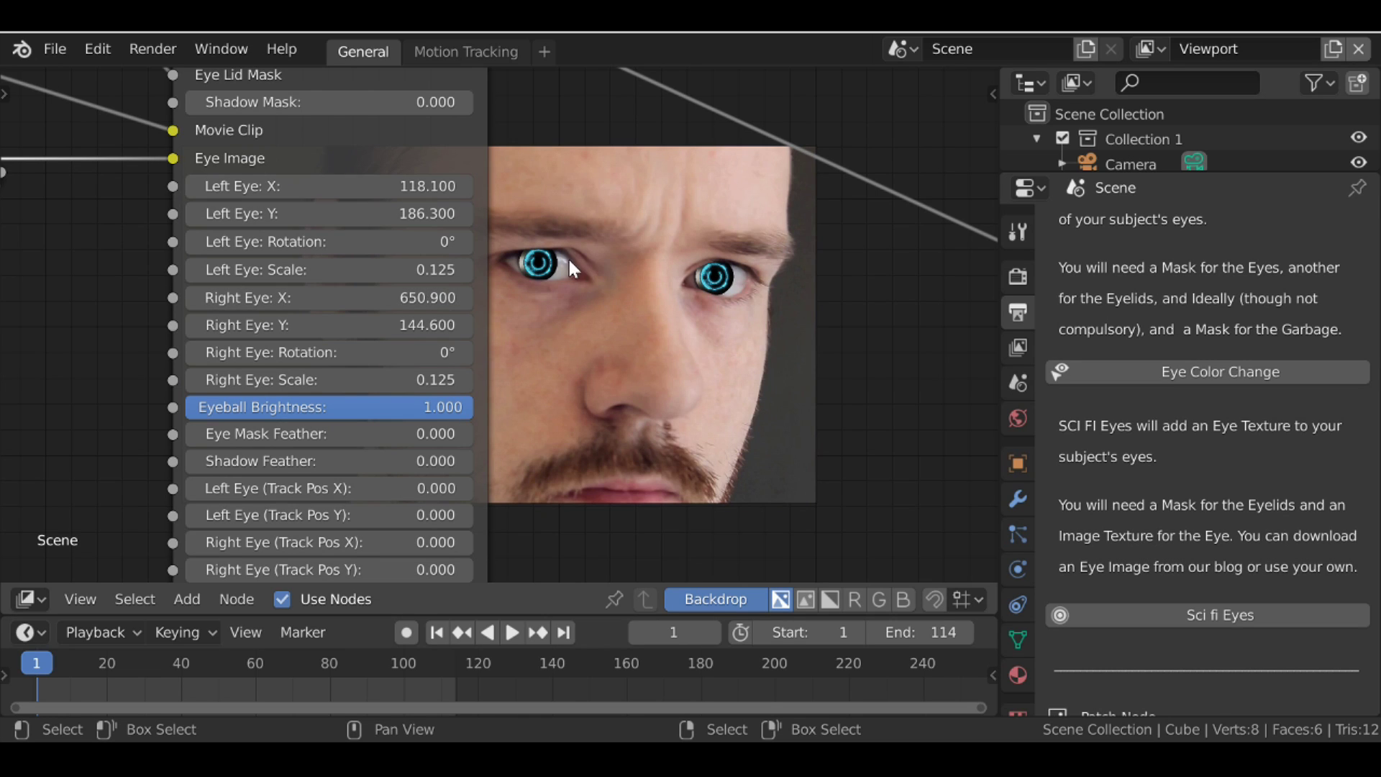
{"action": "left_click_drag", "start_coordinate": [459, 408], "coordinate": [420, 408]}
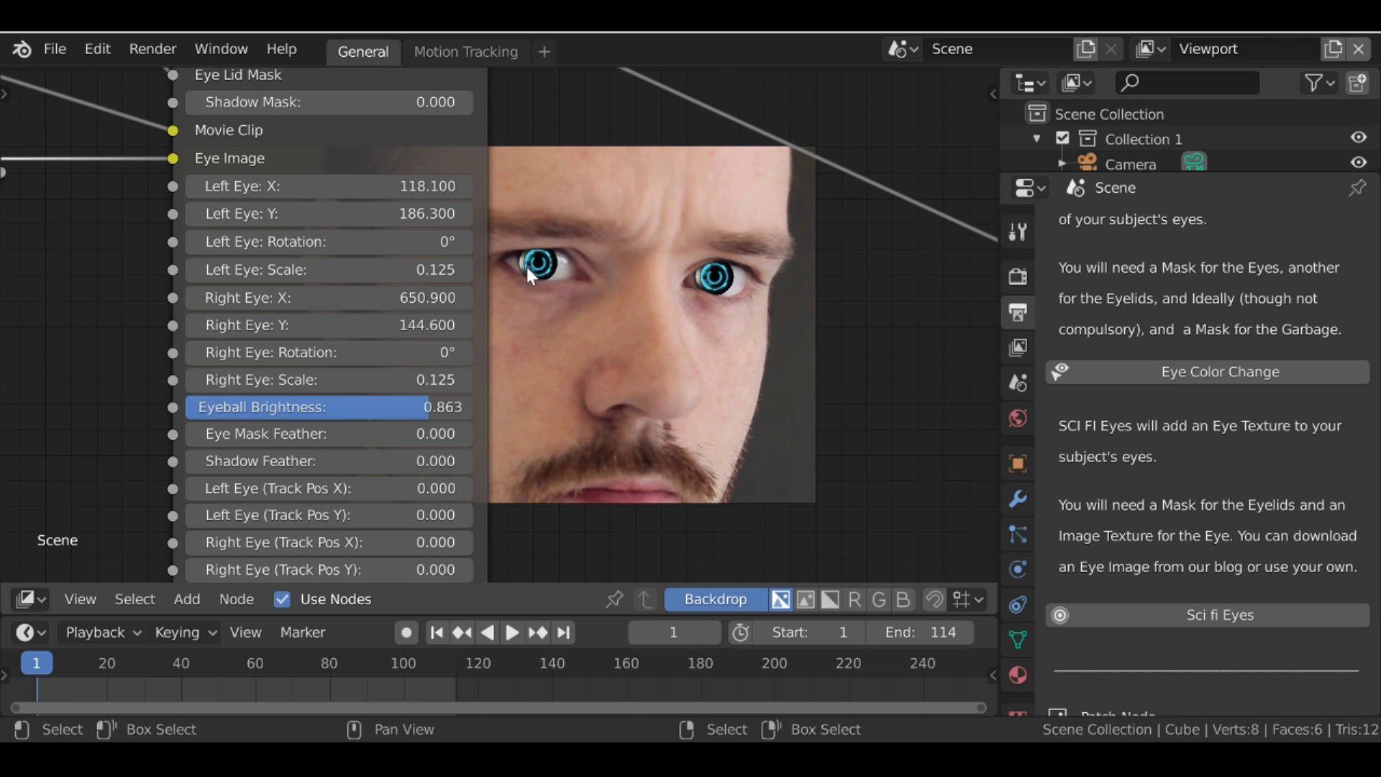
{"action": "left_click_drag", "start_coordinate": [422, 409], "coordinate": [358, 415]}
Set the Sci fi Eyes Node's Eye Mask Feather to 10.
{"action": "scroll", "coordinate": [310, 426], "scroll_direction": "down", "scroll_amount": 1}
{"action": "left_click", "coordinate": [365, 423]}
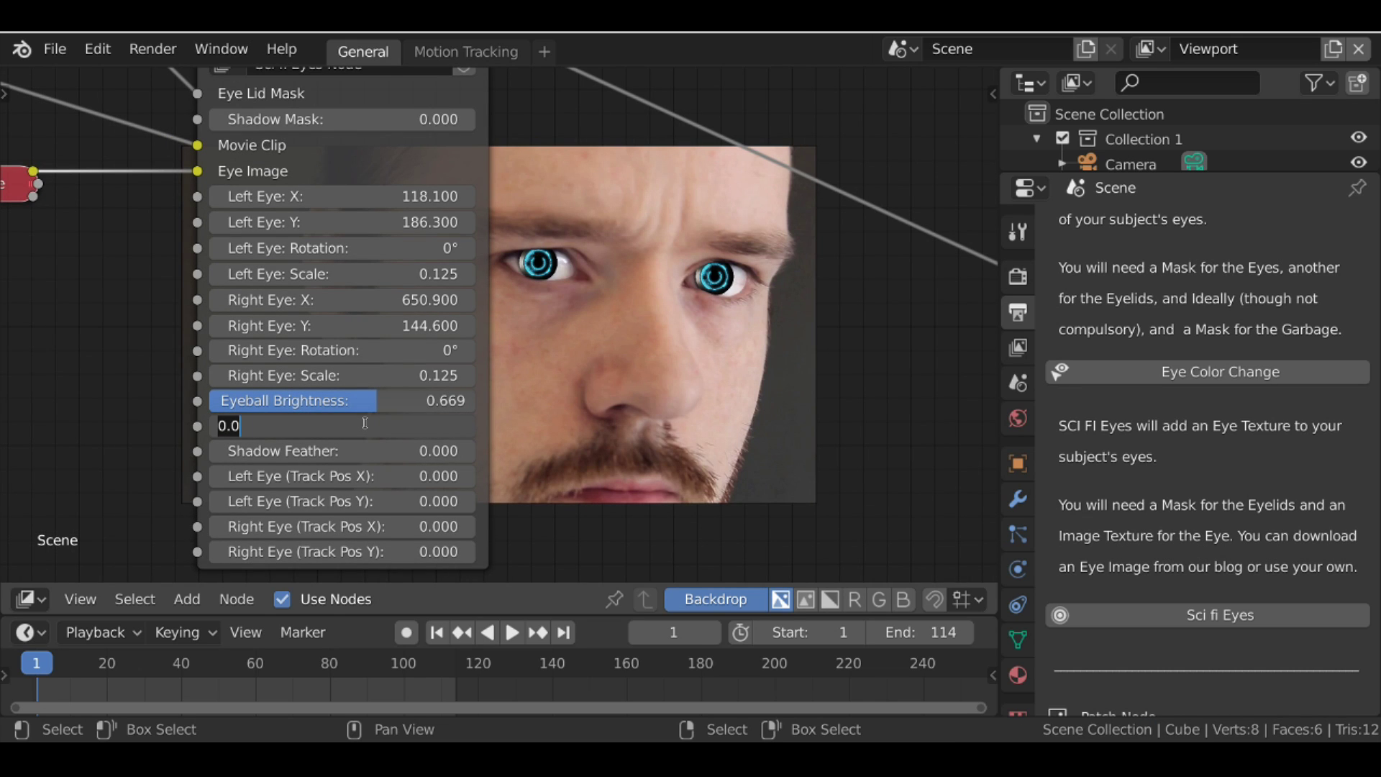
{"action": "type", "text": "10"}
{"action": "key", "text": "Return"}
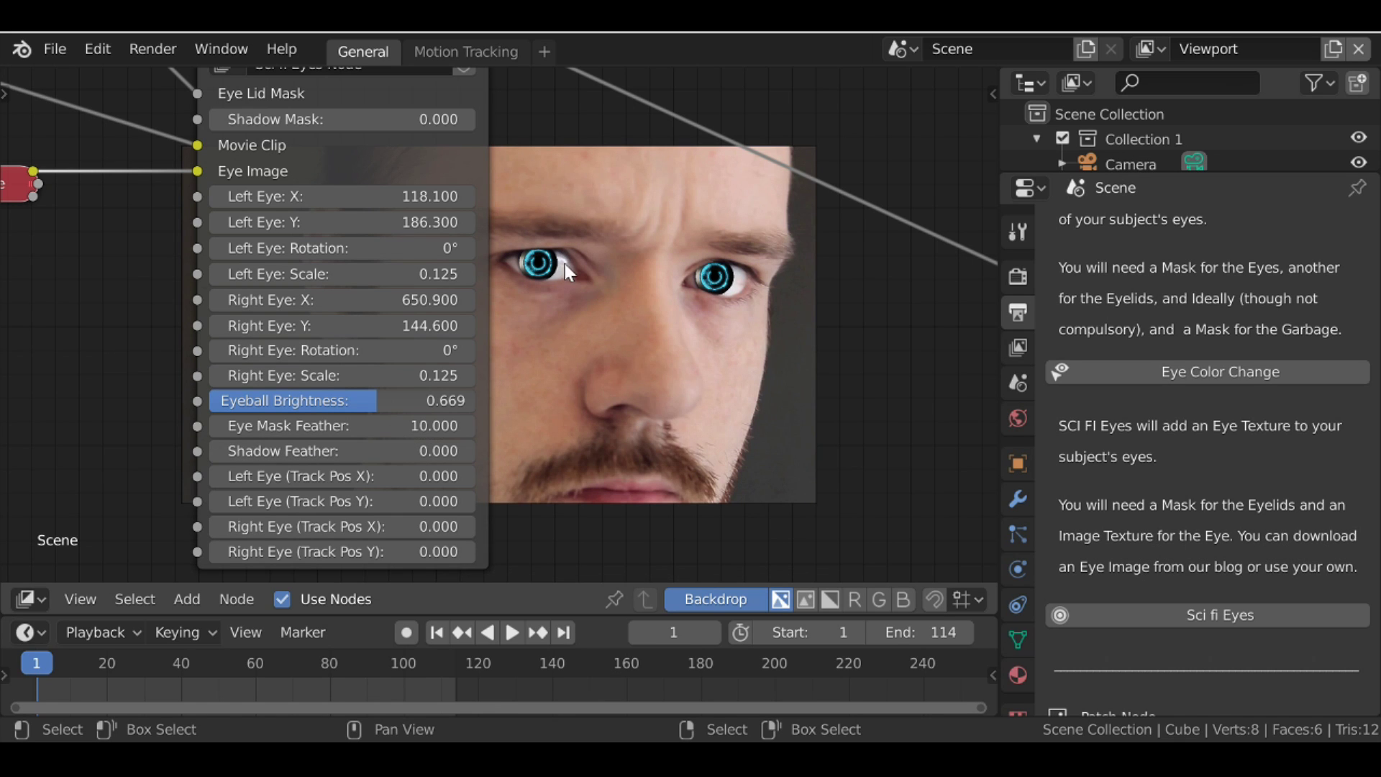
Create a new mask in the Motion Tracking workspace and name it Shadow.
{"action": "scroll", "coordinate": [564, 263], "scroll_direction": "down", "scroll_amount": 4}
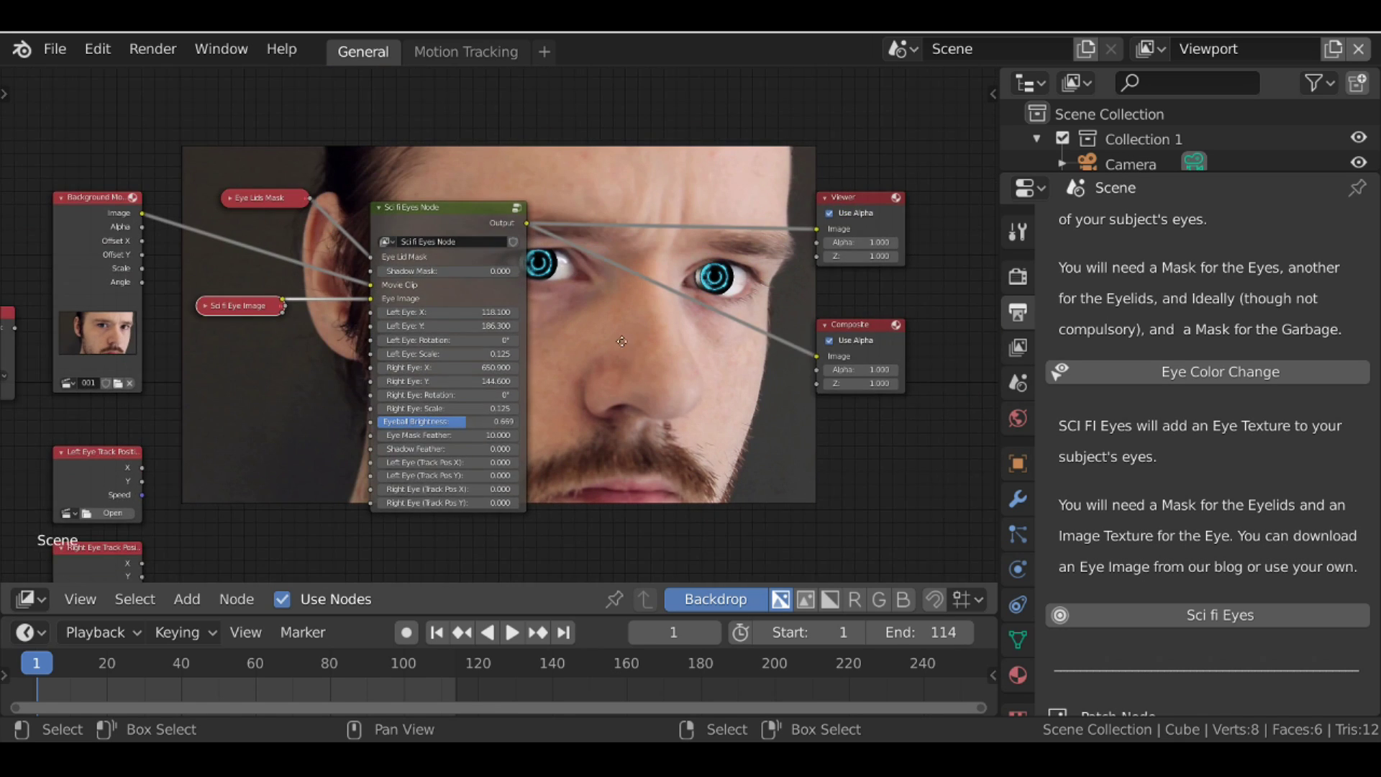
{"action": "middle_click_drag", "start_coordinate": [621, 341], "coordinate": [621, 371]}
{"action": "left_click", "coordinate": [452, 54]}
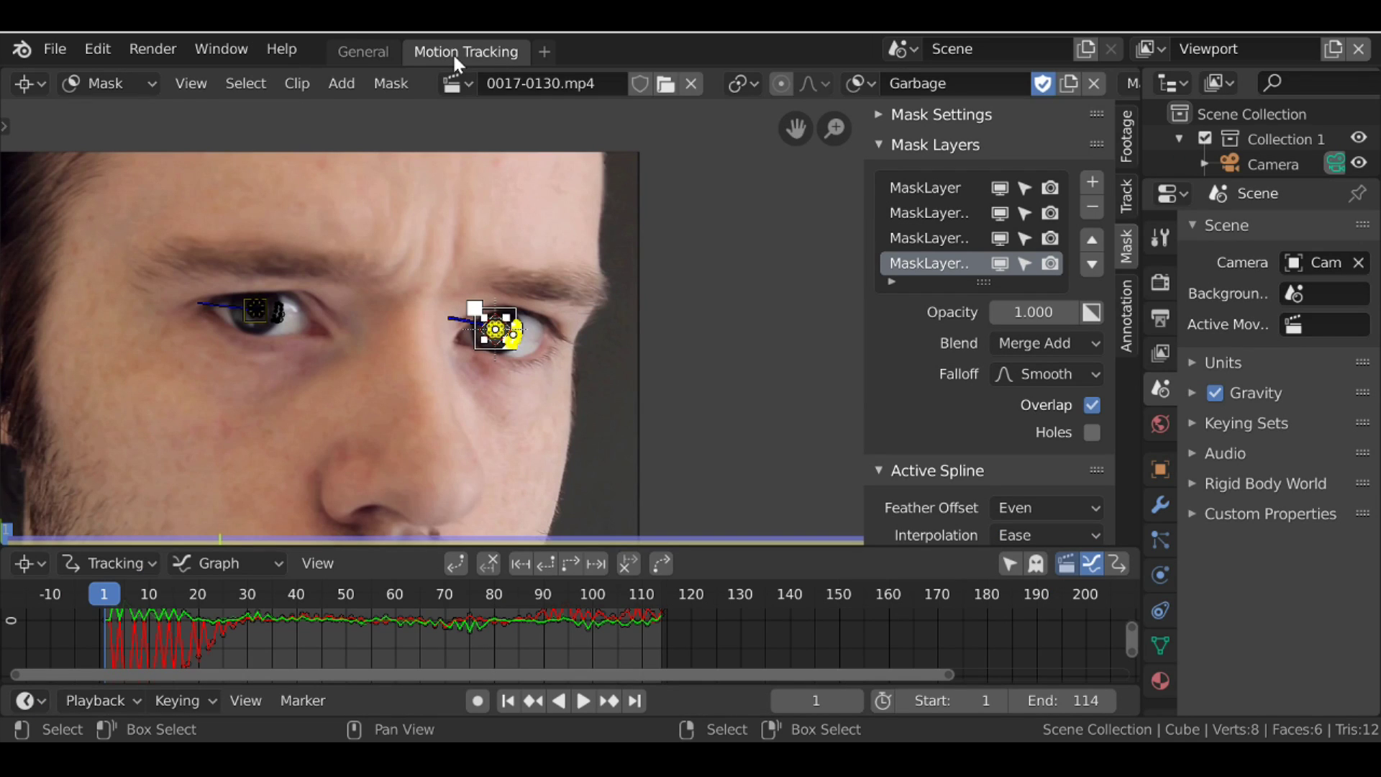
{"action": "left_click", "coordinate": [1069, 84]}
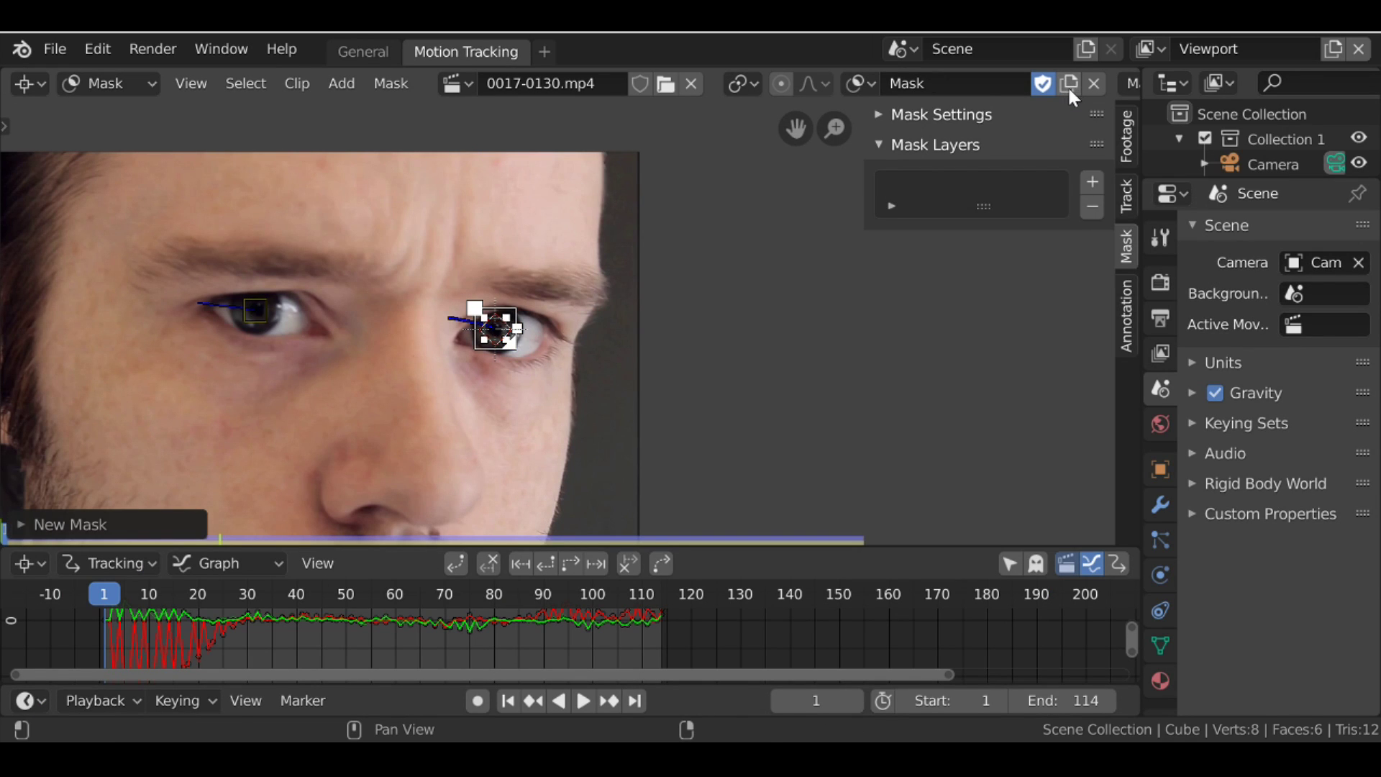
{"action": "left_click", "coordinate": [918, 80]}
{"action": "type", "text": "Shadow"}
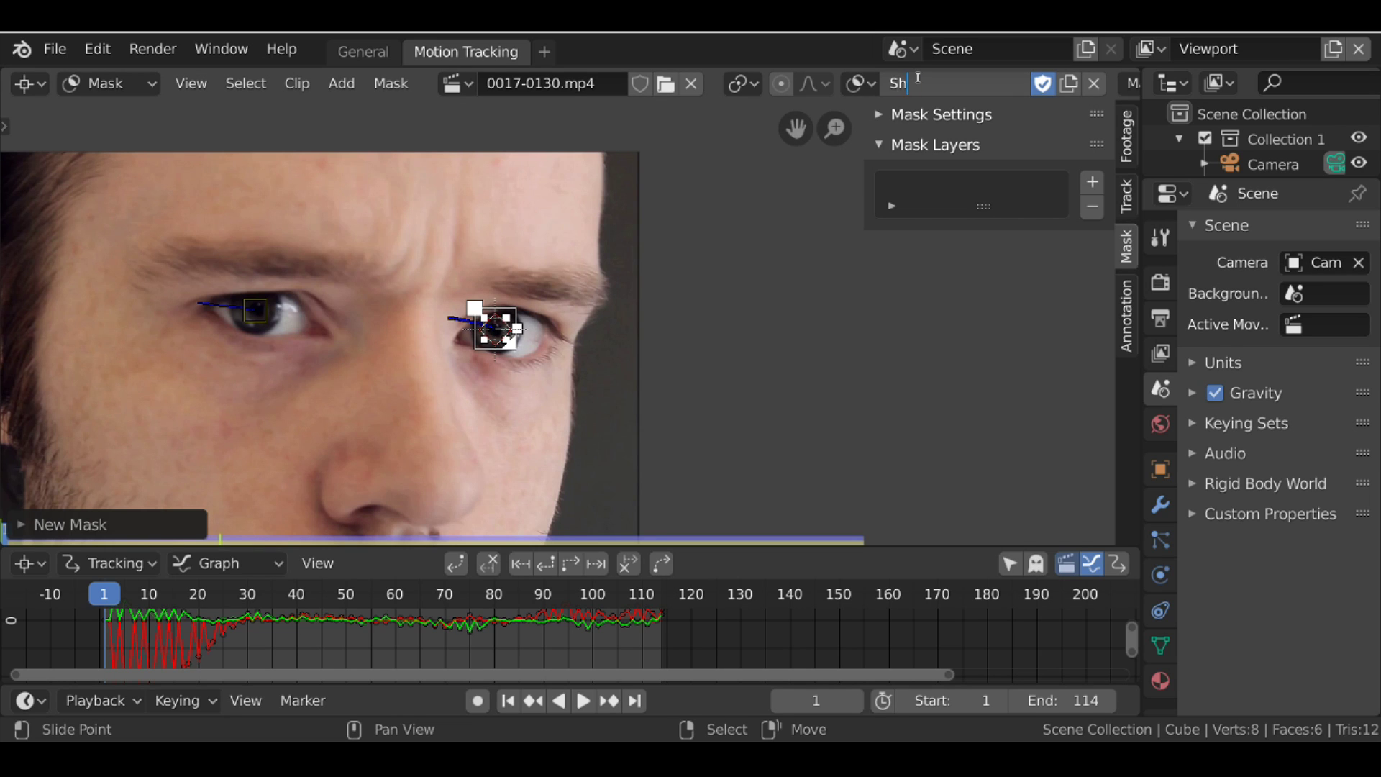
{"action": "key", "text": "Return"}
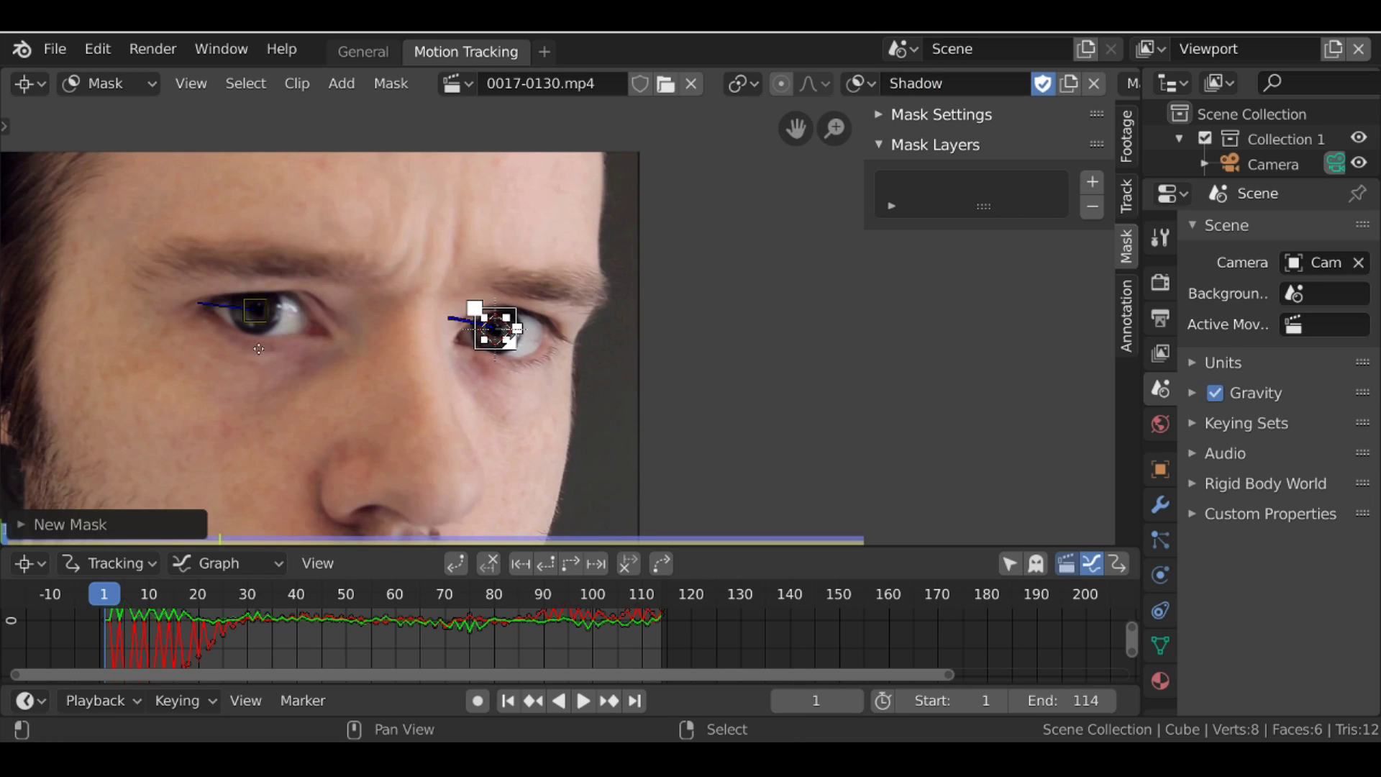
Draw a closed mask shape over the left eye's upper half and eyebrow and parent it to the left eye's tracking marker.
{"action": "scroll", "coordinate": [373, 377], "scroll_direction": "up", "scroll_amount": 2}
{"action": "left_click_drag", "start_coordinate": [258, 282], "coordinate": [254, 322], "text": "ctrl"}
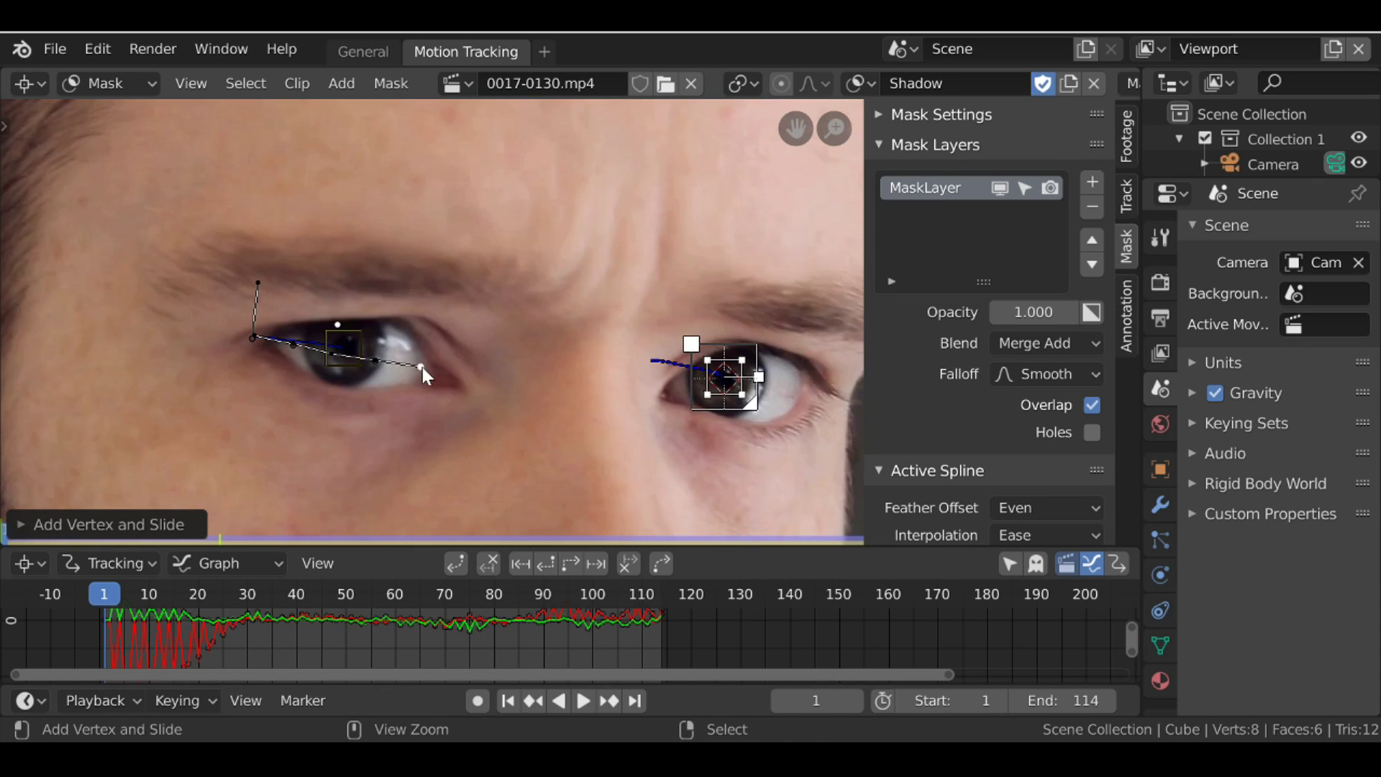
{"action": "left_click", "coordinate": [479, 237], "text": "ctrl"}
{"action": "left_click", "coordinate": [407, 213], "text": "ctrl"}
{"action": "left_click", "coordinate": [297, 236], "text": "ctrl"}
{"action": "left_click", "coordinate": [352, 347]}
{"action": "left_click_drag", "start_coordinate": [219, 228], "coordinate": [516, 409]}
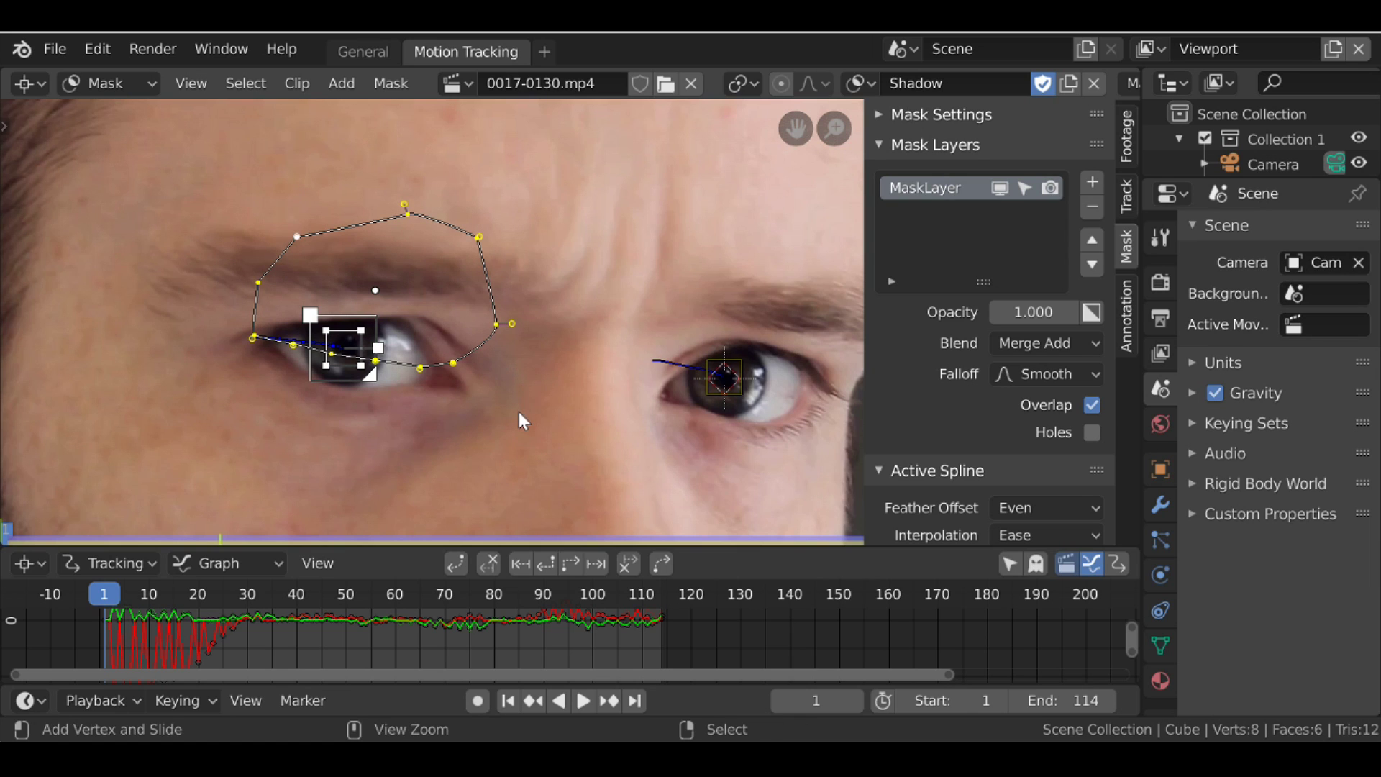
Check the mask's tracking up to frame 26, return to frame 1, and add a second mask layer with a shape over the right eye.
{"action": "left_click_drag", "start_coordinate": [137, 650], "coordinate": [167, 640]}
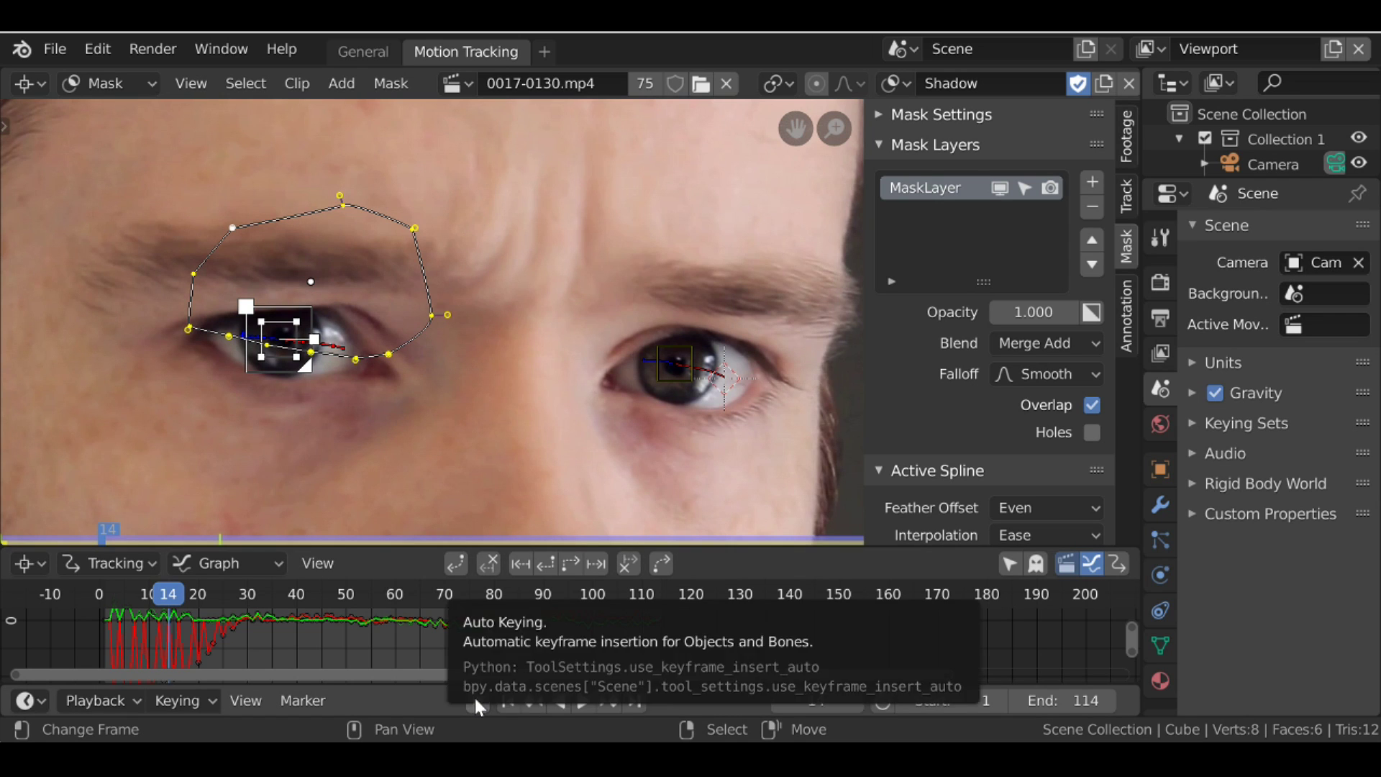
{"action": "left_click_drag", "start_coordinate": [127, 627], "coordinate": [225, 617]}
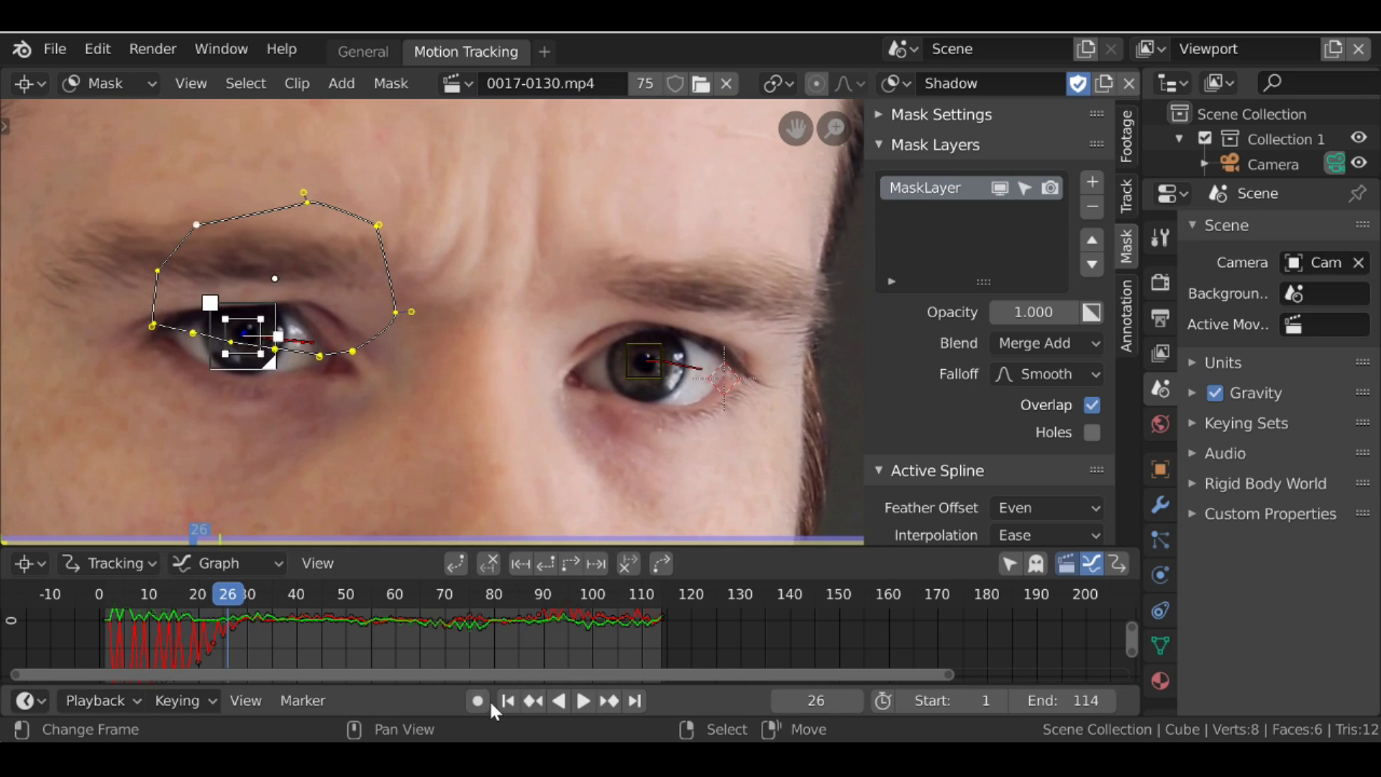
{"action": "left_click", "coordinate": [509, 701]}
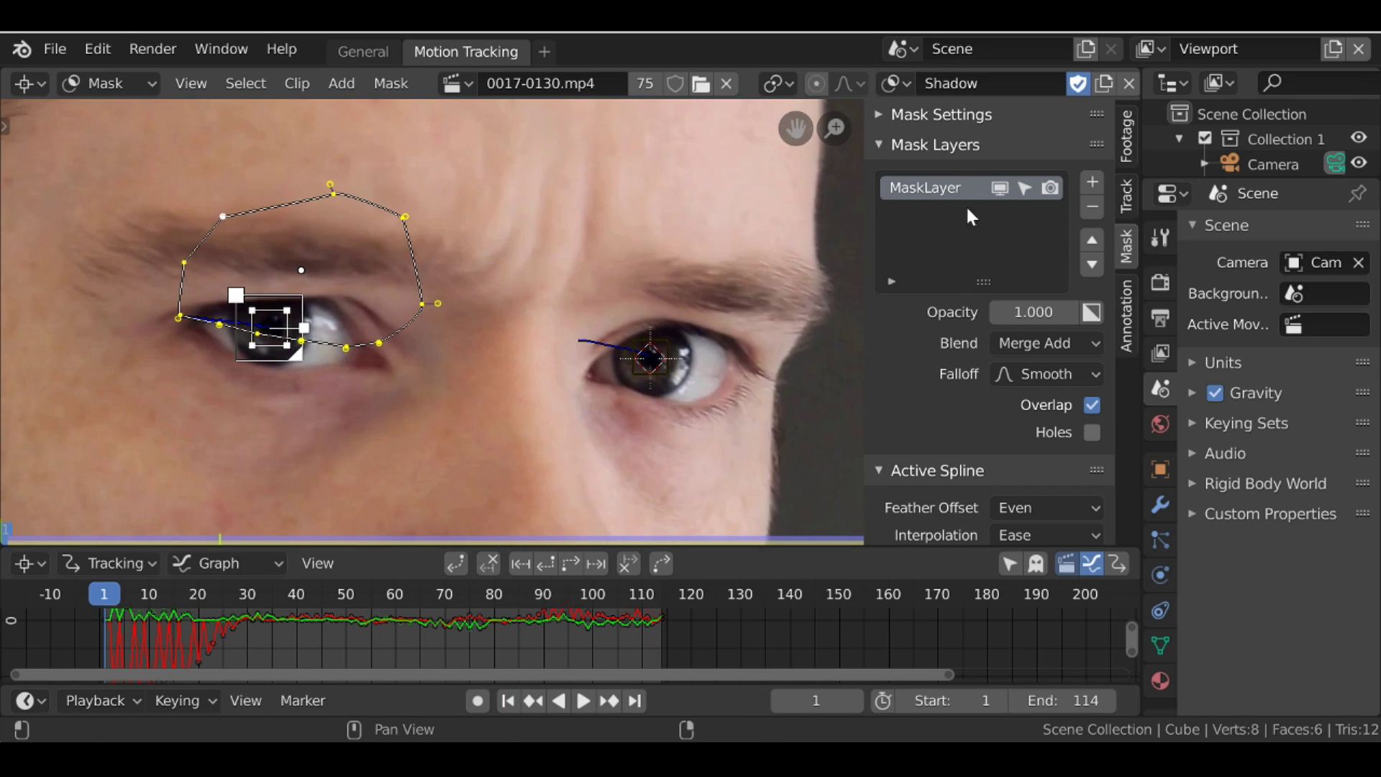
{"action": "left_click", "coordinate": [1093, 181]}
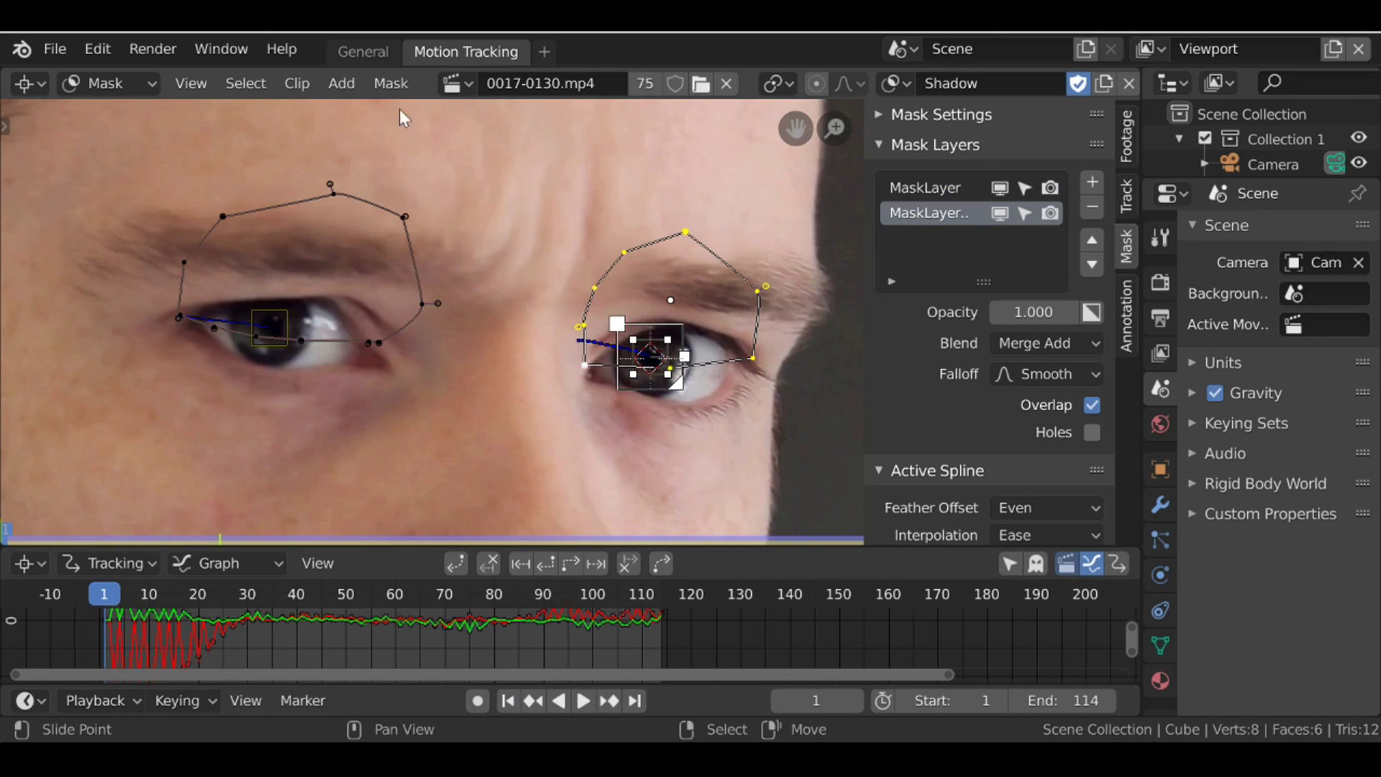
Load the Shadow mask into the compositor's Shadow Mask node, connect it to the Shadow Mask input and collapse the node.
{"action": "left_click", "coordinate": [365, 52]}
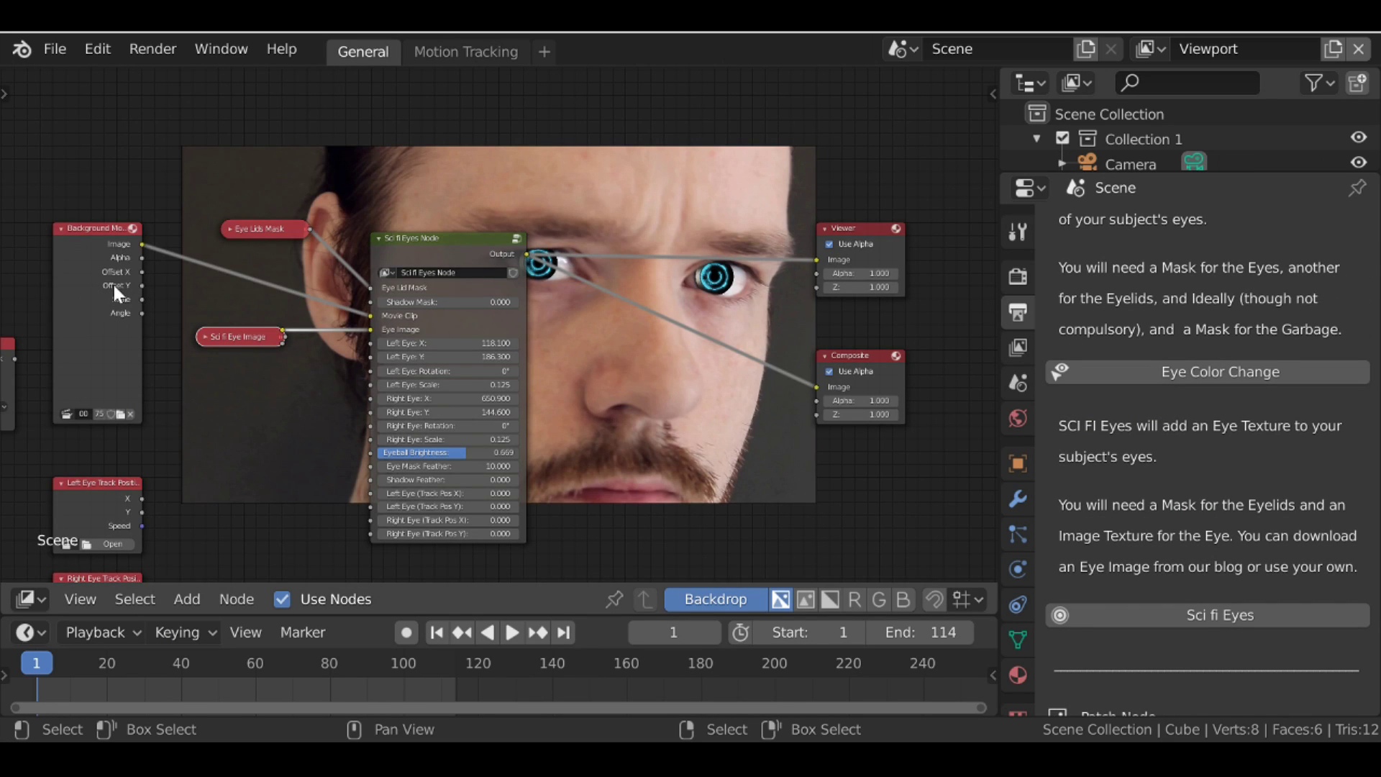
{"action": "scroll", "coordinate": [114, 288], "scroll_direction": "left", "scroll_amount": 3, "text": "ctrl"}
{"action": "left_click_drag", "start_coordinate": [117, 311], "coordinate": [373, 193]}
{"action": "scroll", "coordinate": [372, 193], "scroll_direction": "up", "scroll_amount": 4}
{"action": "left_click", "coordinate": [241, 148]}
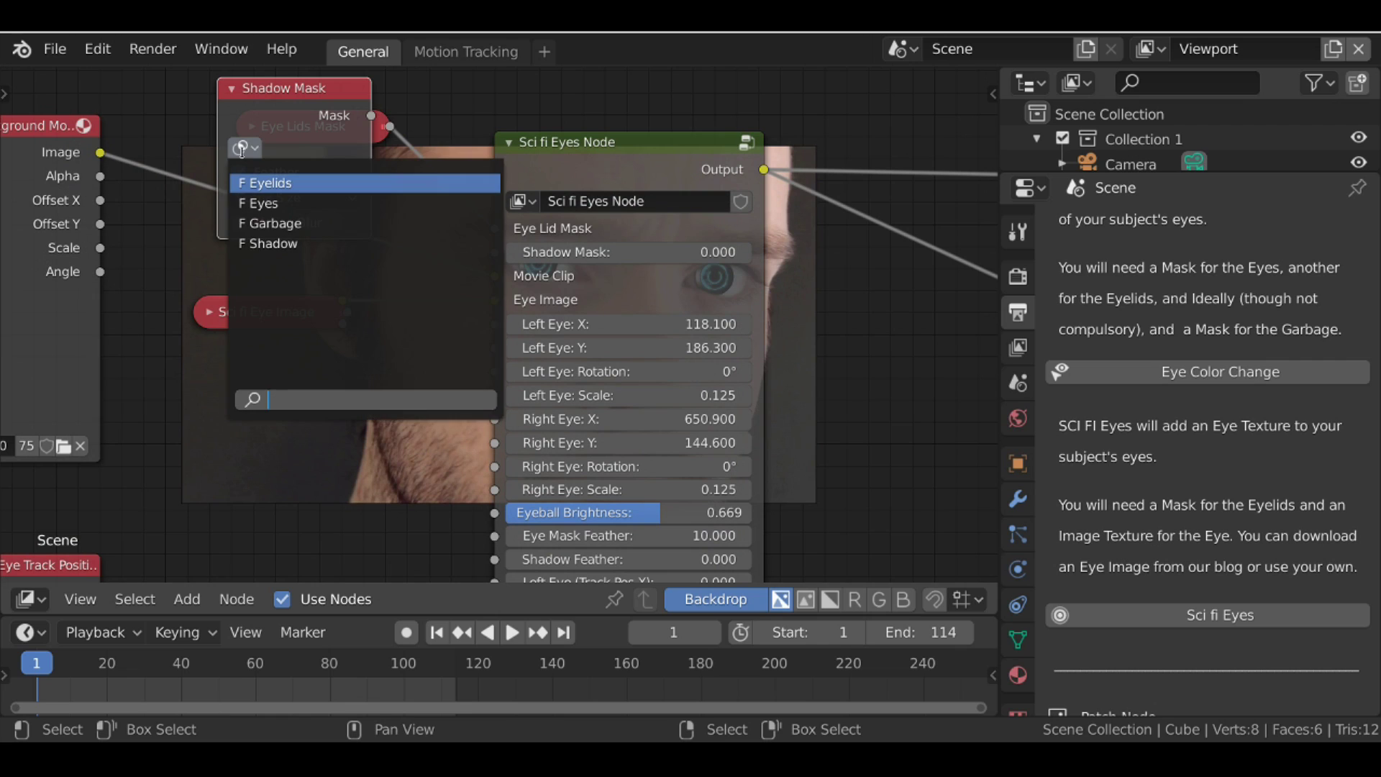
{"action": "left_click", "coordinate": [282, 244]}
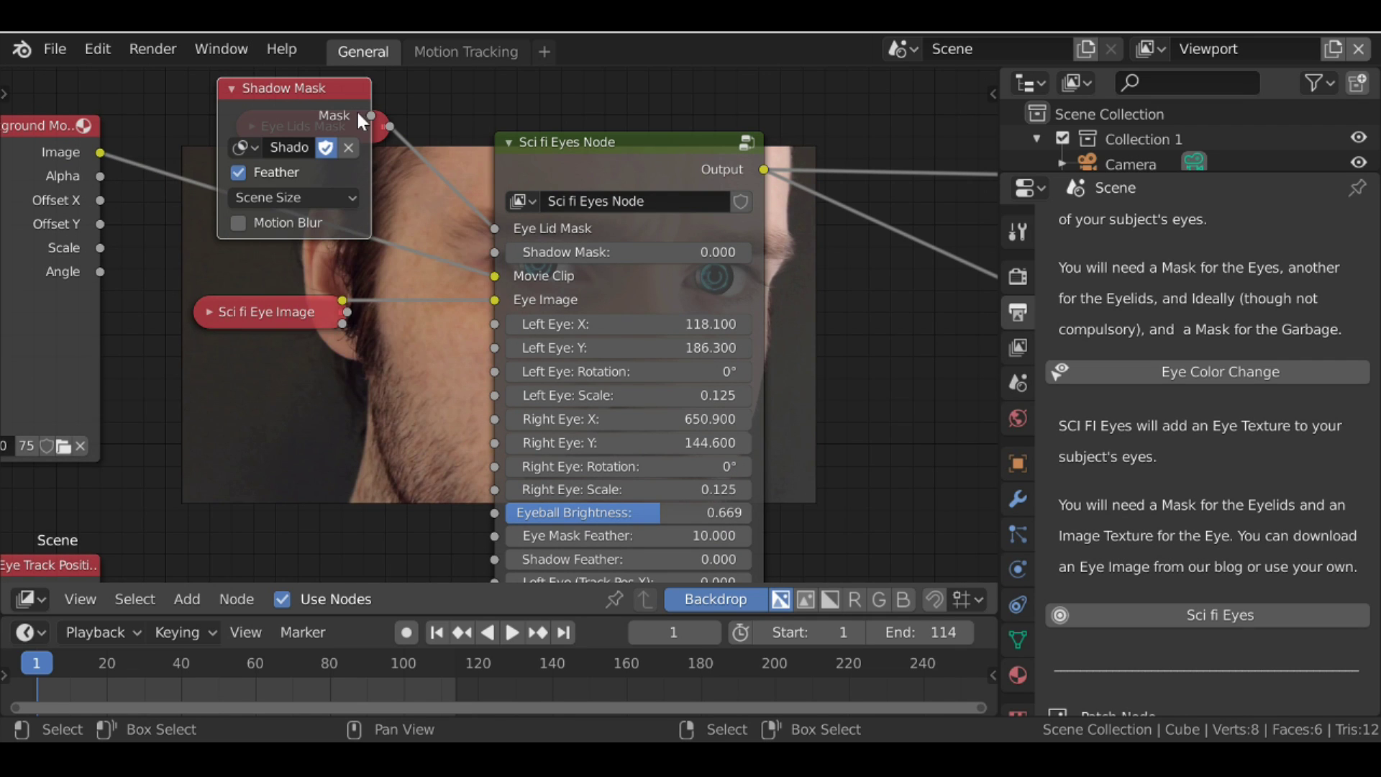
{"action": "left_click_drag", "start_coordinate": [372, 119], "coordinate": [502, 255]}
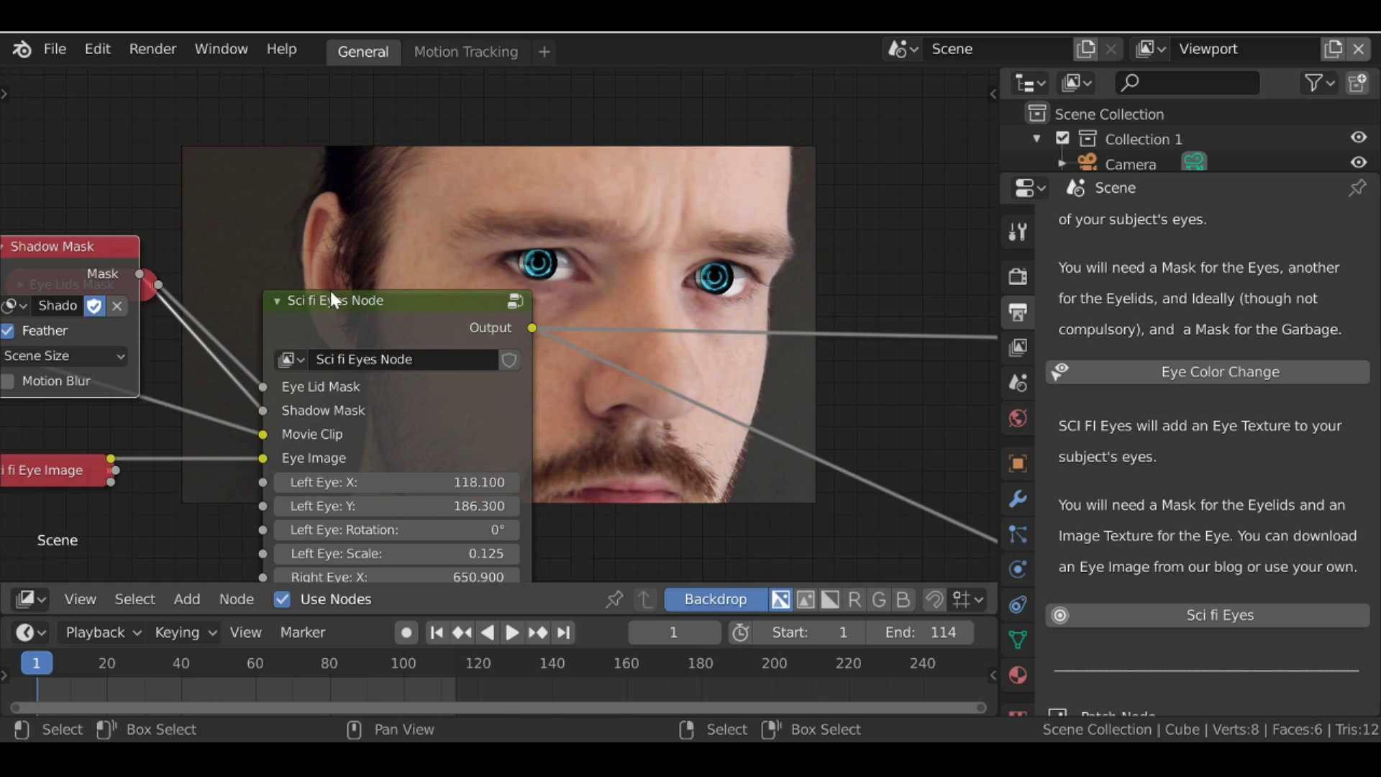
{"action": "middle_click_drag", "start_coordinate": [181, 280], "coordinate": [258, 216]}
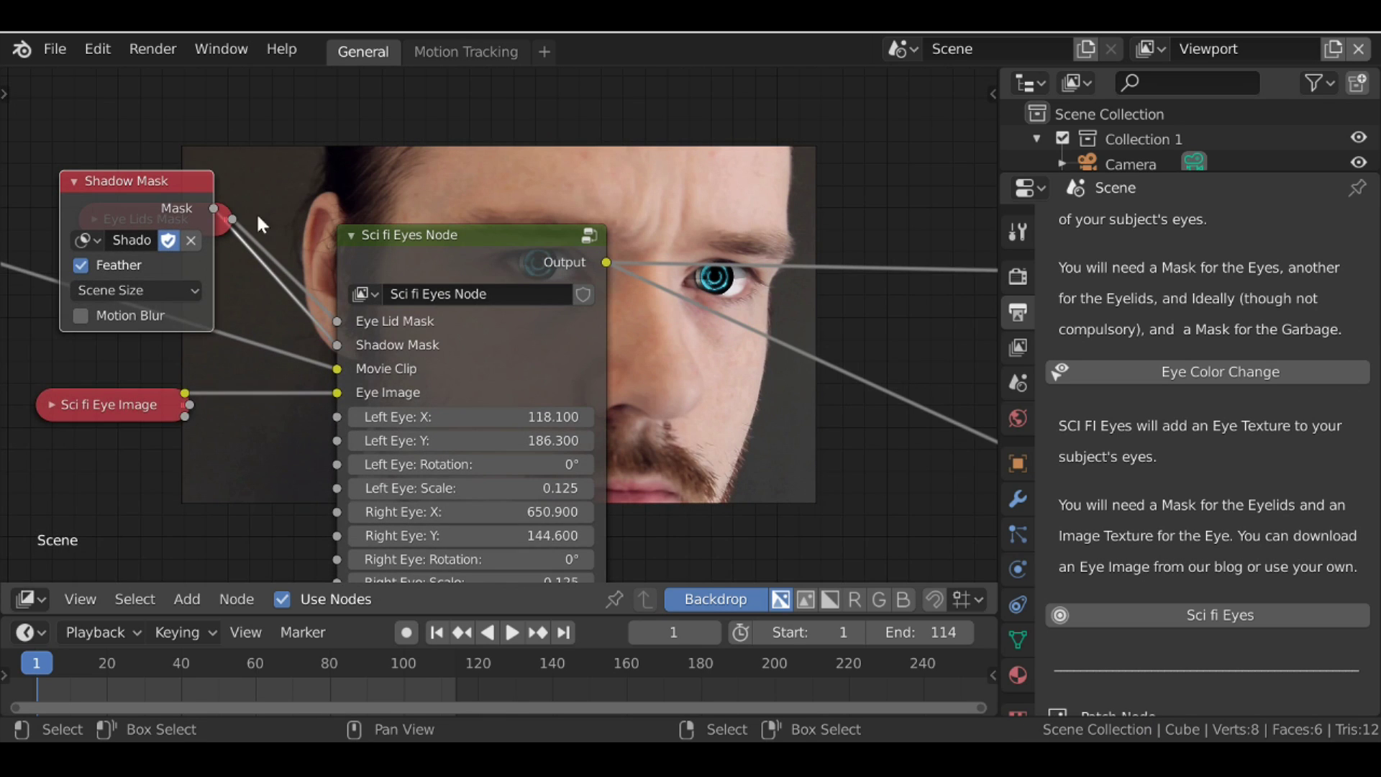
{"action": "left_click", "coordinate": [71, 182]}
Set the Shadow Feather to 30 after trying 70, and move to frame 31 to check the eye textures.
{"action": "middle_click_drag", "start_coordinate": [635, 435], "coordinate": [522, 115]}
{"action": "left_click", "coordinate": [324, 335]}
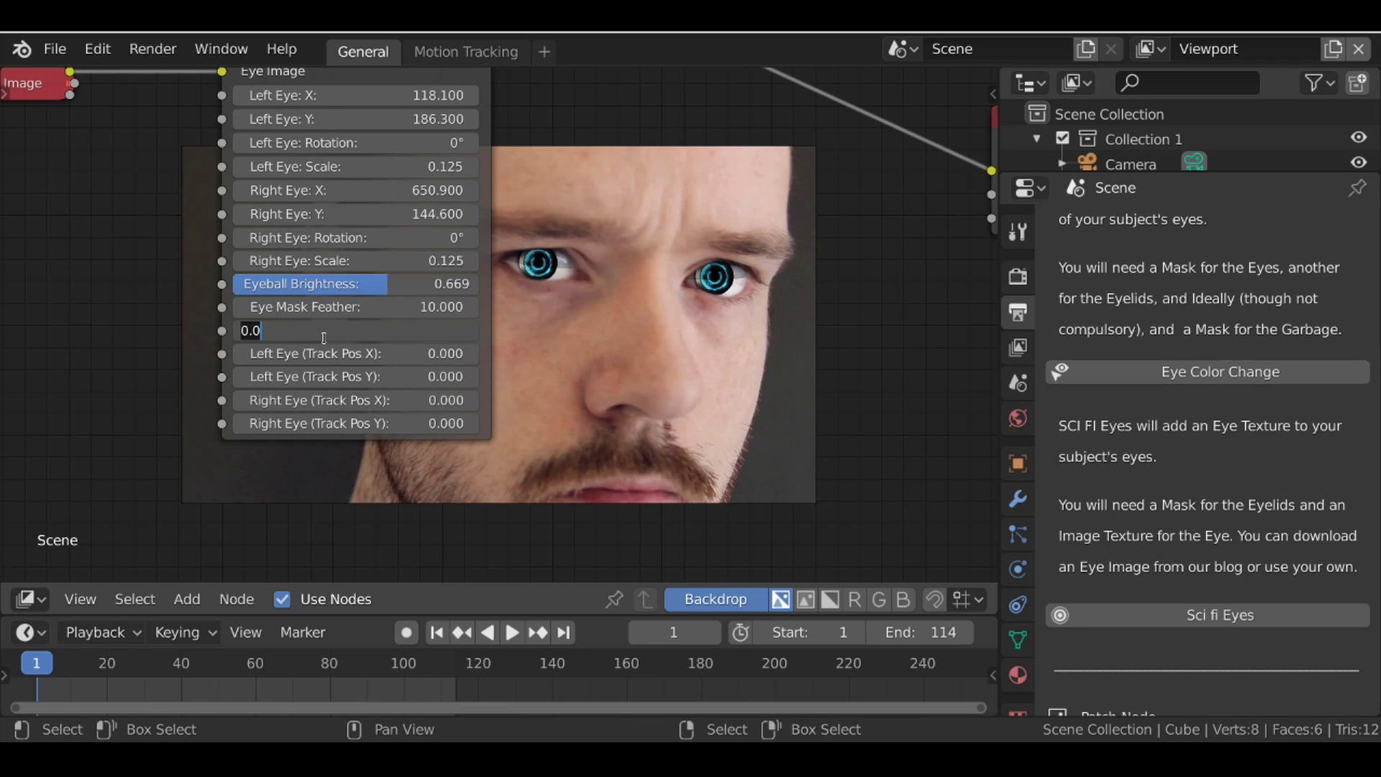
{"action": "type", "text": "70"}
{"action": "key", "text": "Return"}
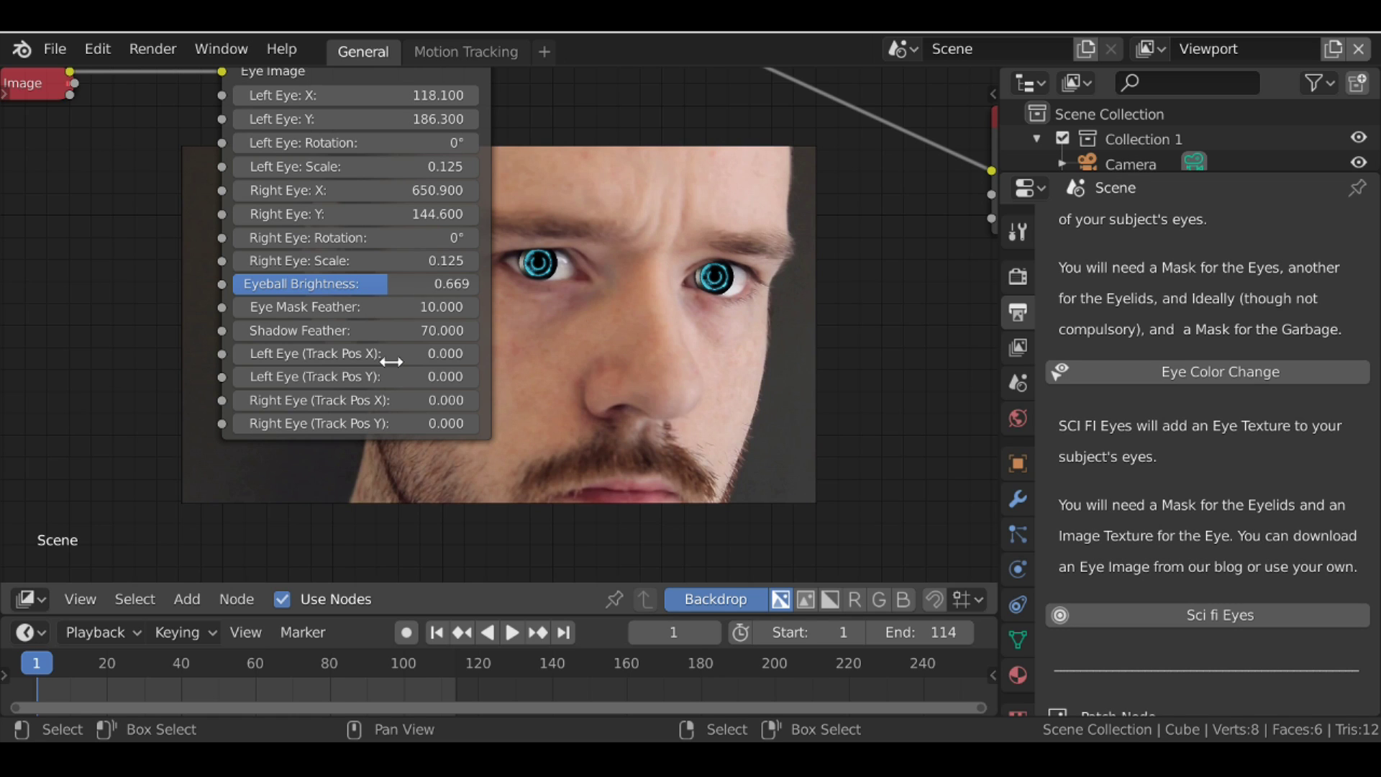
{"action": "key", "text": "ctrl+z"}
{"action": "left_click_drag", "start_coordinate": [192, 652], "coordinate": [149, 695]}
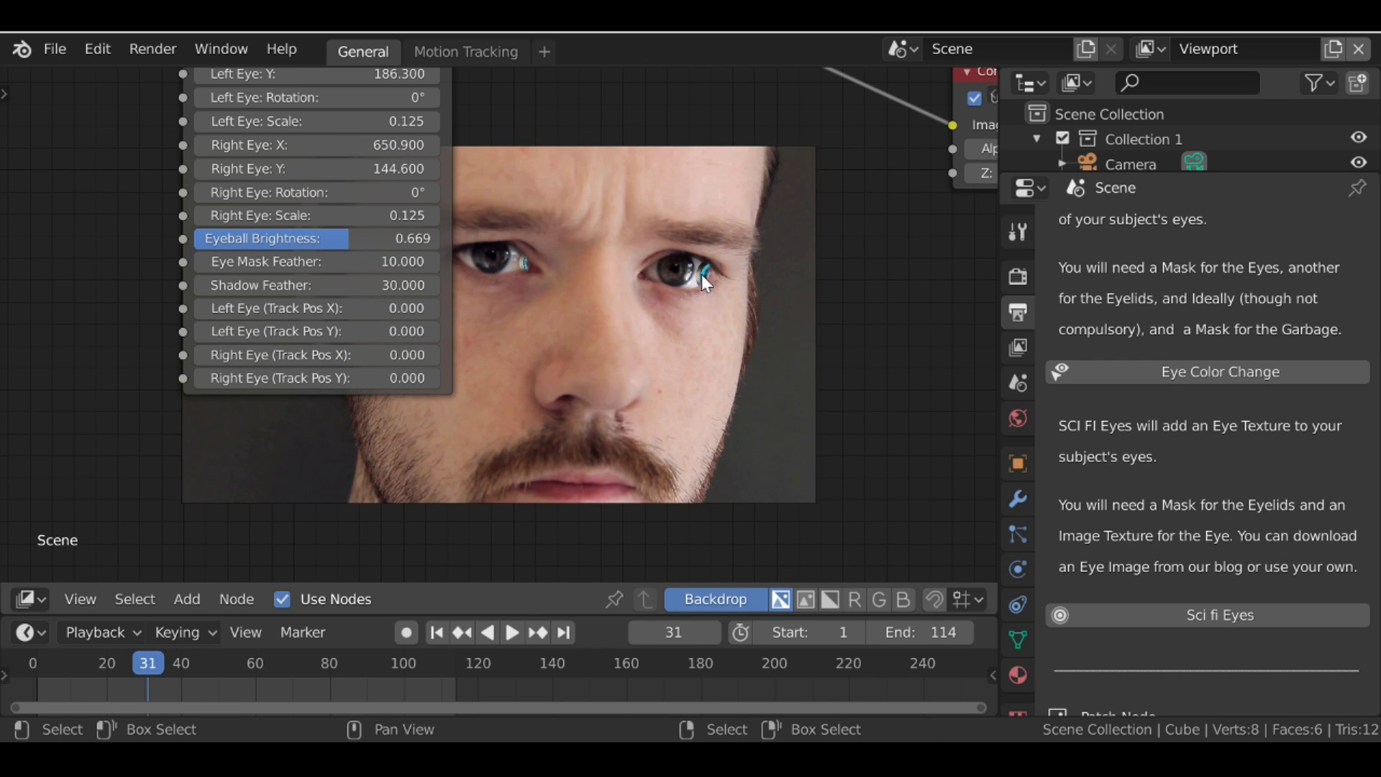
Place the Left Eye Track Position node beside the Sci fi Eyes Node and assign it the movie clip, the Camera object and the Left track.
{"action": "middle_click_drag", "start_coordinate": [610, 357], "coordinate": [759, 323]}
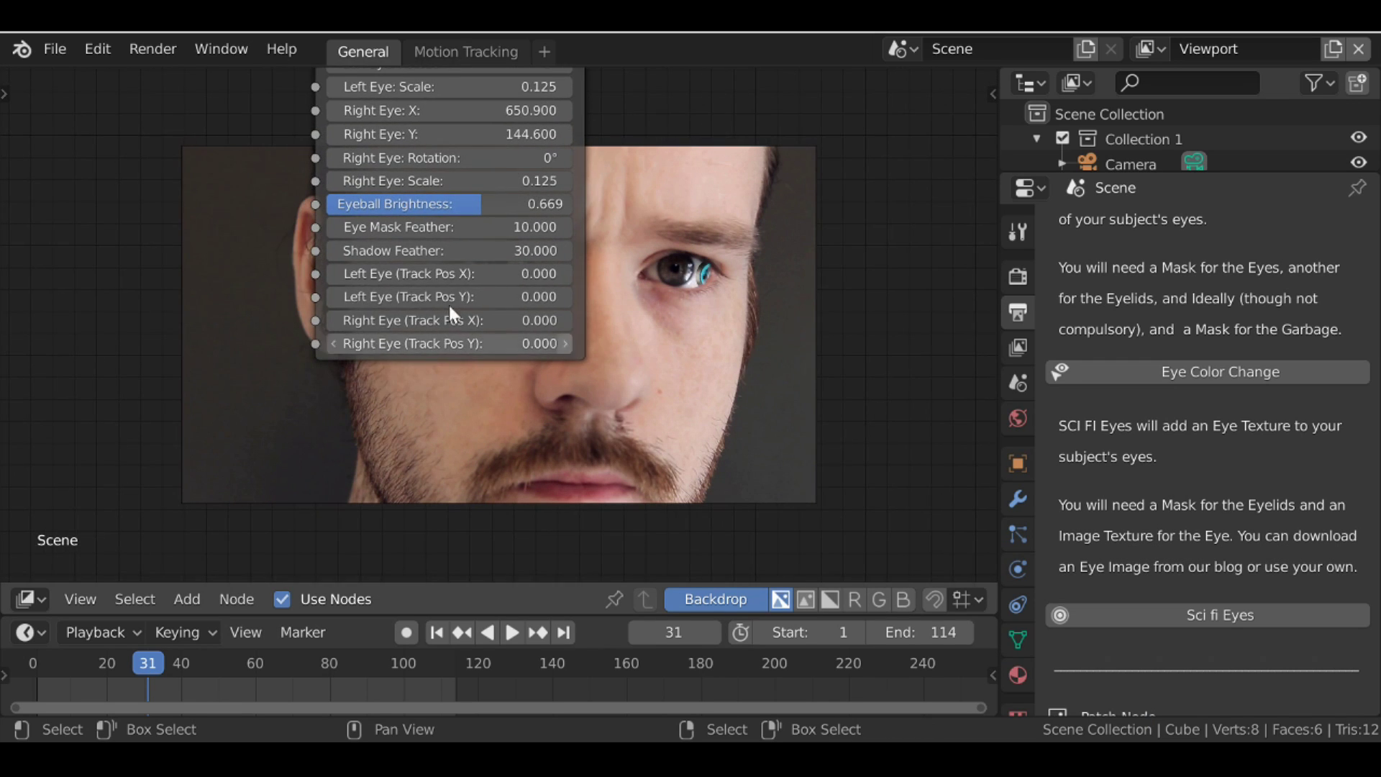
{"action": "scroll", "coordinate": [173, 386], "scroll_direction": "down", "scroll_amount": 2}
{"action": "middle_click_drag", "start_coordinate": [173, 385], "coordinate": [318, 346]}
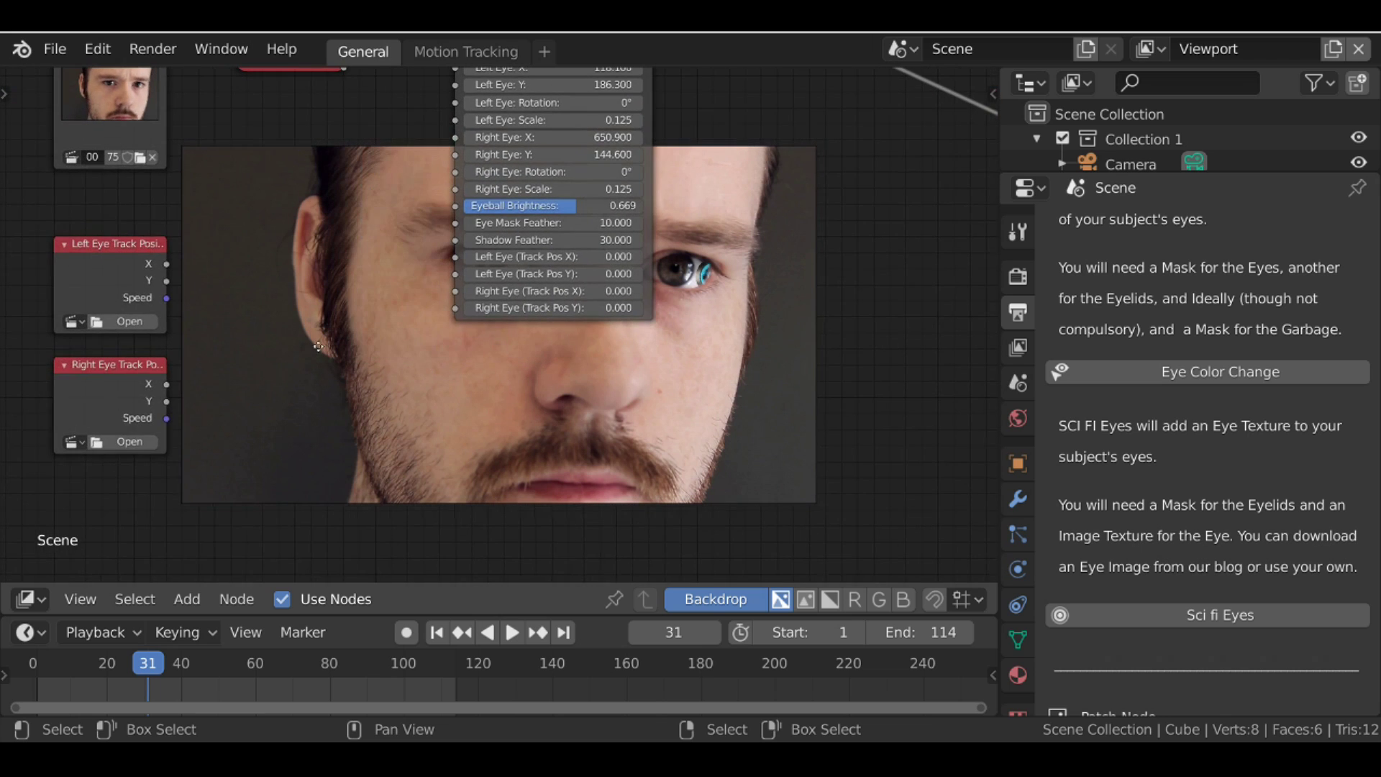
{"action": "left_click_drag", "start_coordinate": [75, 258], "coordinate": [275, 239]}
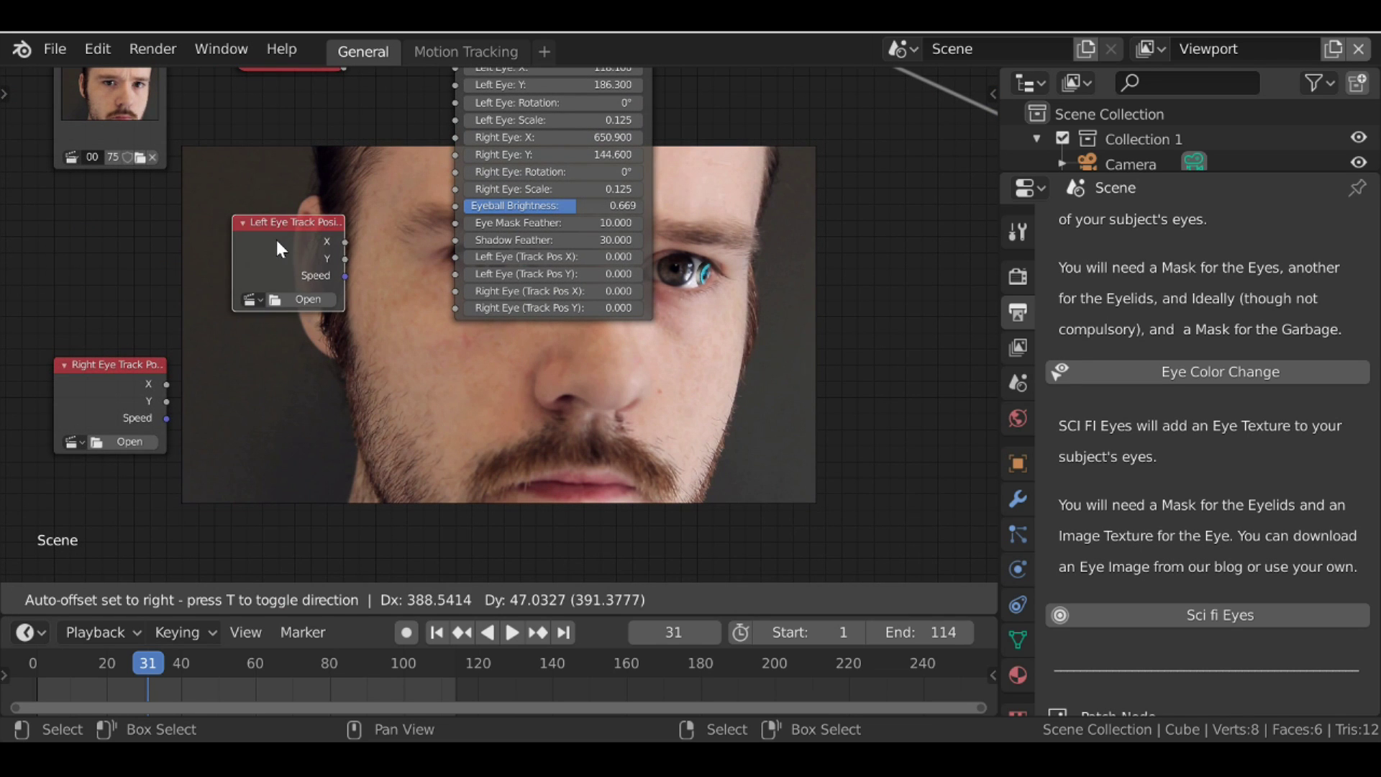
{"action": "scroll", "coordinate": [276, 238], "scroll_direction": "up", "scroll_amount": 2}
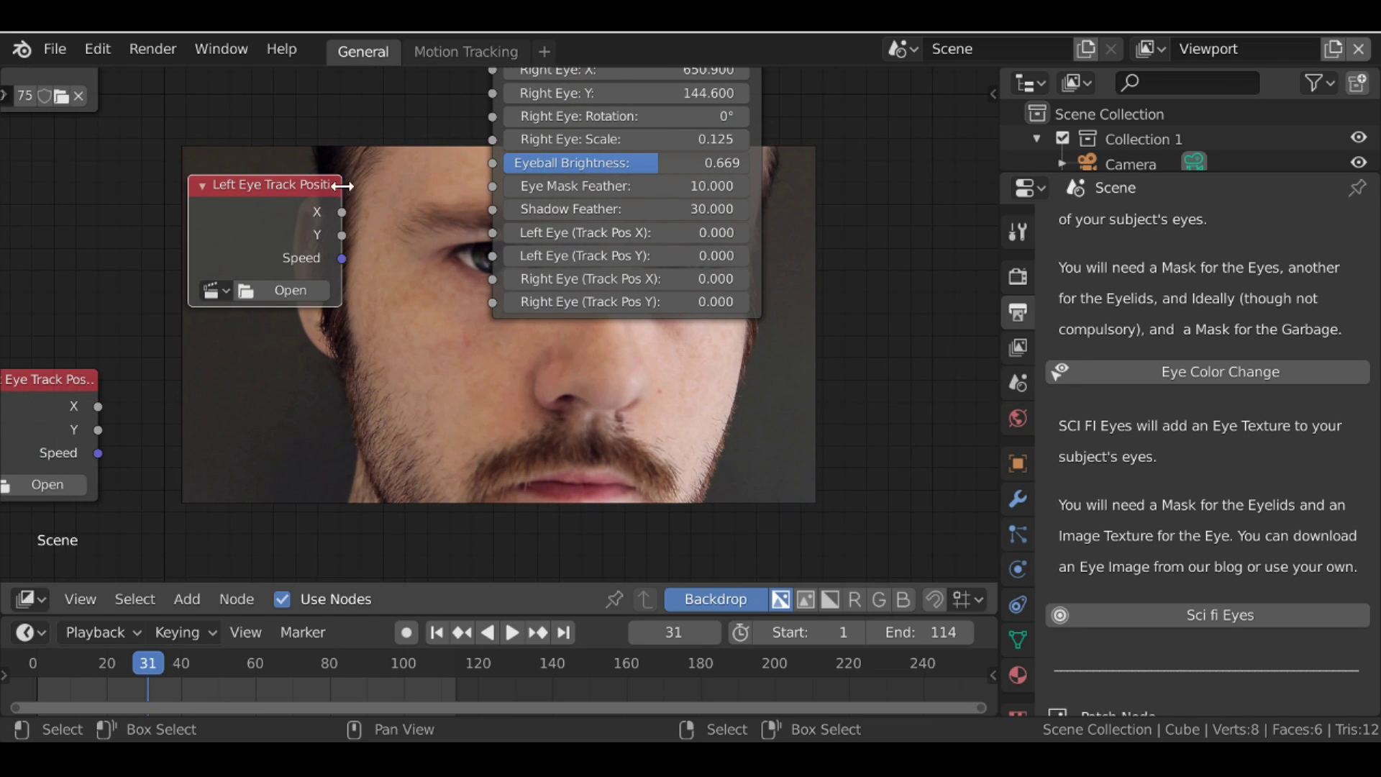
{"action": "left_click", "coordinate": [212, 291]}
{"action": "left_click", "coordinate": [280, 327]}
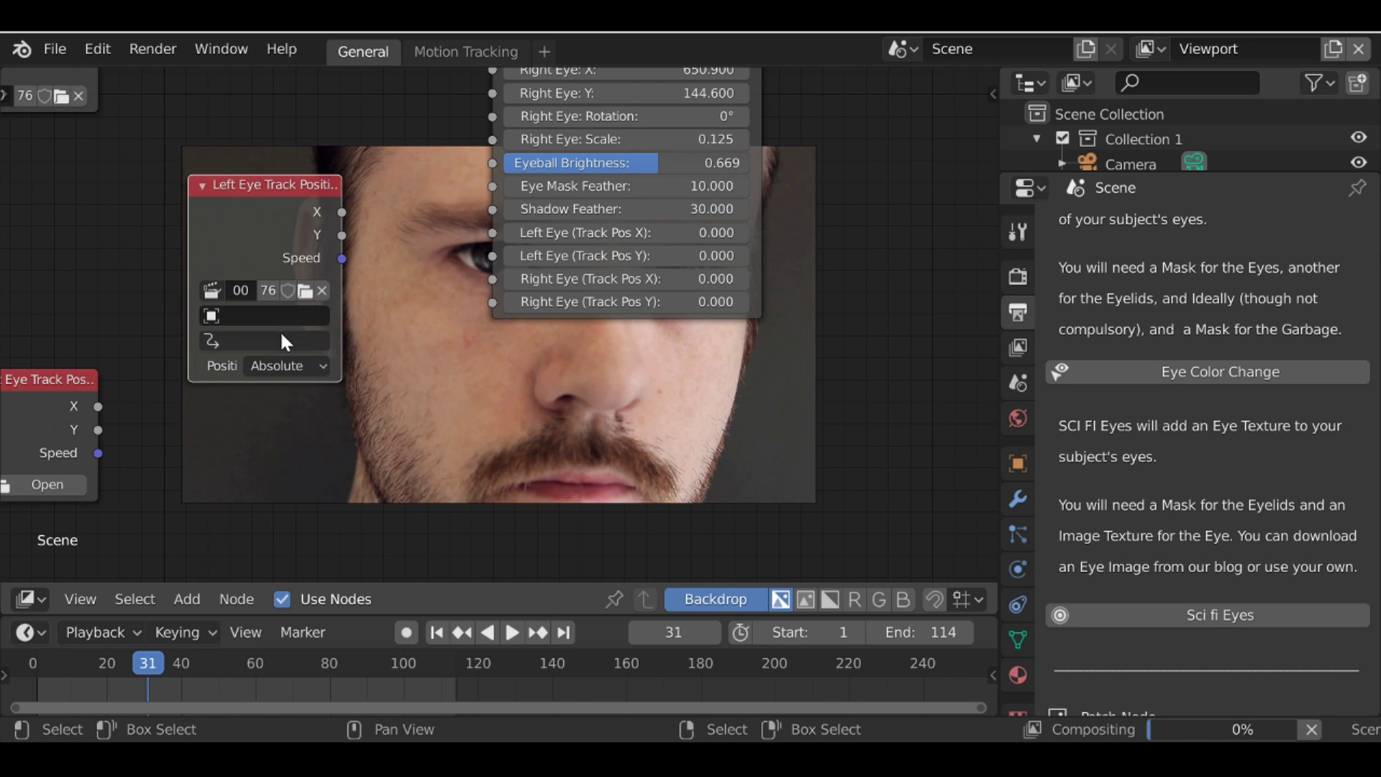
{"action": "left_click", "coordinate": [231, 341]}
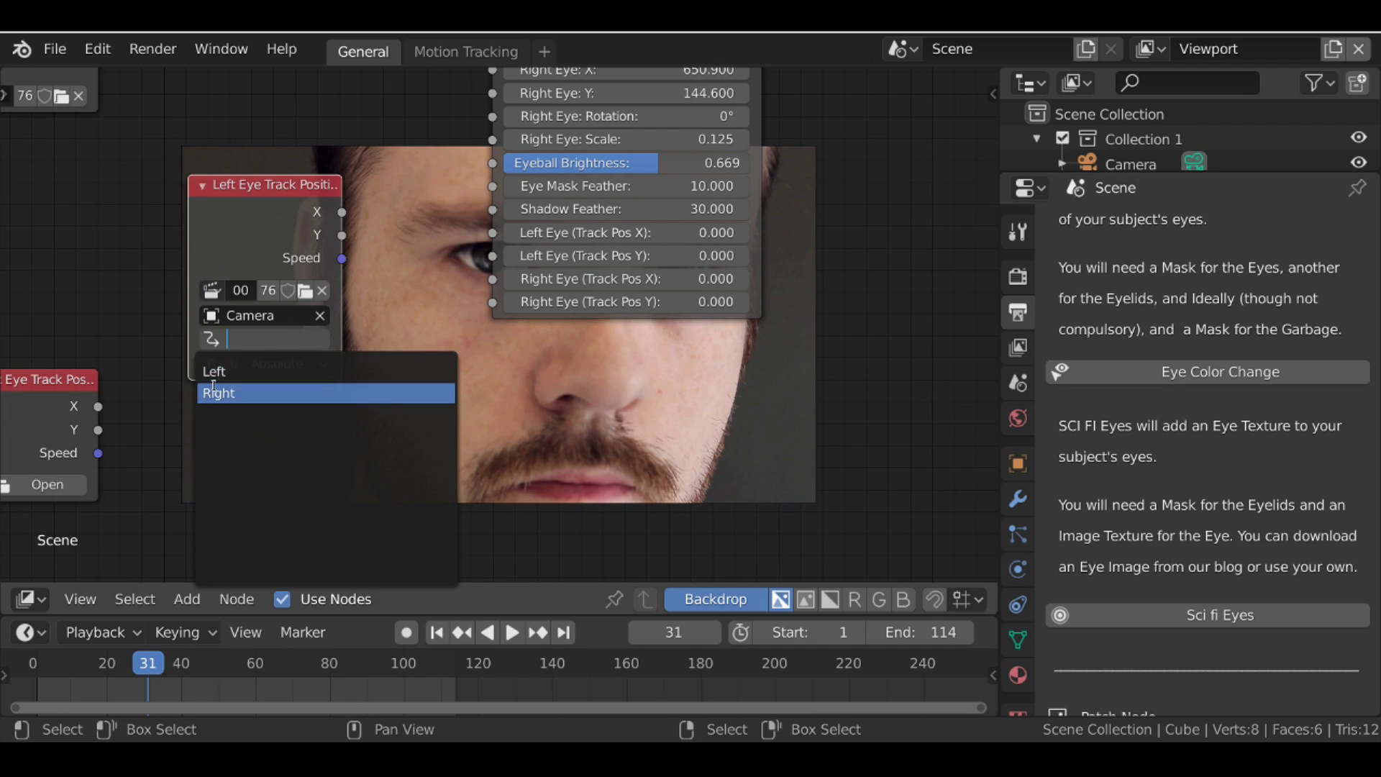
{"action": "left_click", "coordinate": [229, 370]}
{"action": "left_click", "coordinate": [238, 339]}
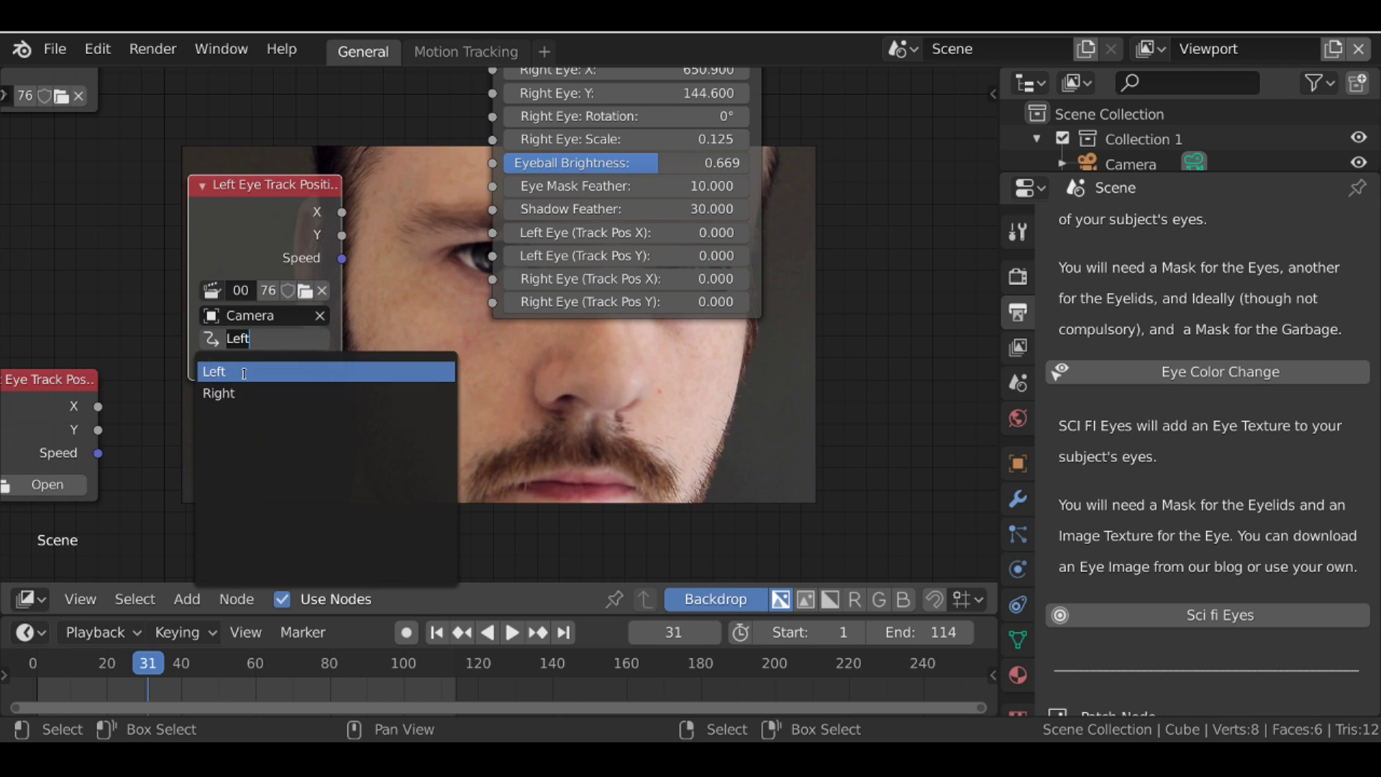
Connect the Left Eye Track Position X and Y outputs to the Left Eye (Track Pos X) and (Track Pos Y) inputs and set it to Relative Start.
{"action": "left_click", "coordinate": [289, 365]}
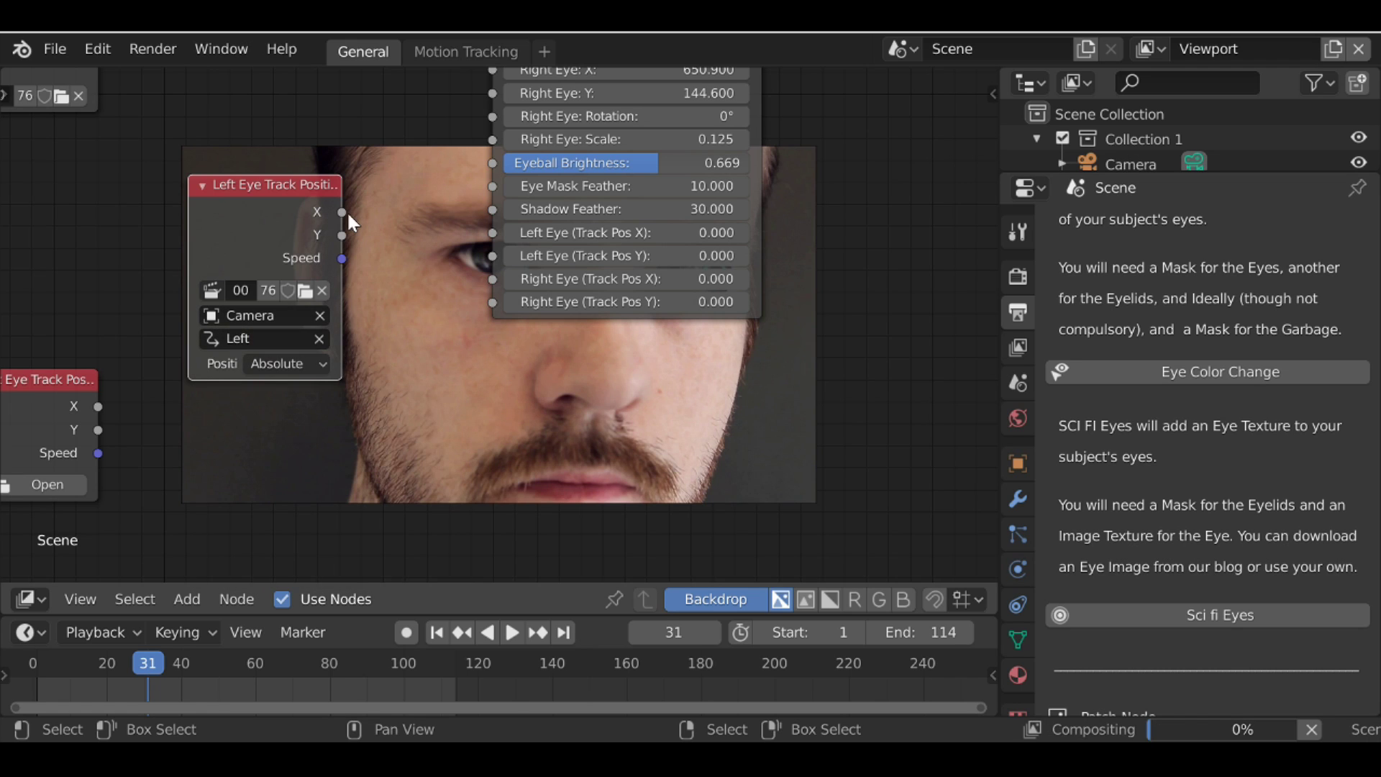
{"action": "left_click_drag", "start_coordinate": [342, 213], "coordinate": [496, 232]}
{"action": "left_click_drag", "start_coordinate": [344, 239], "coordinate": [494, 256]}
{"action": "left_click", "coordinate": [302, 363]}
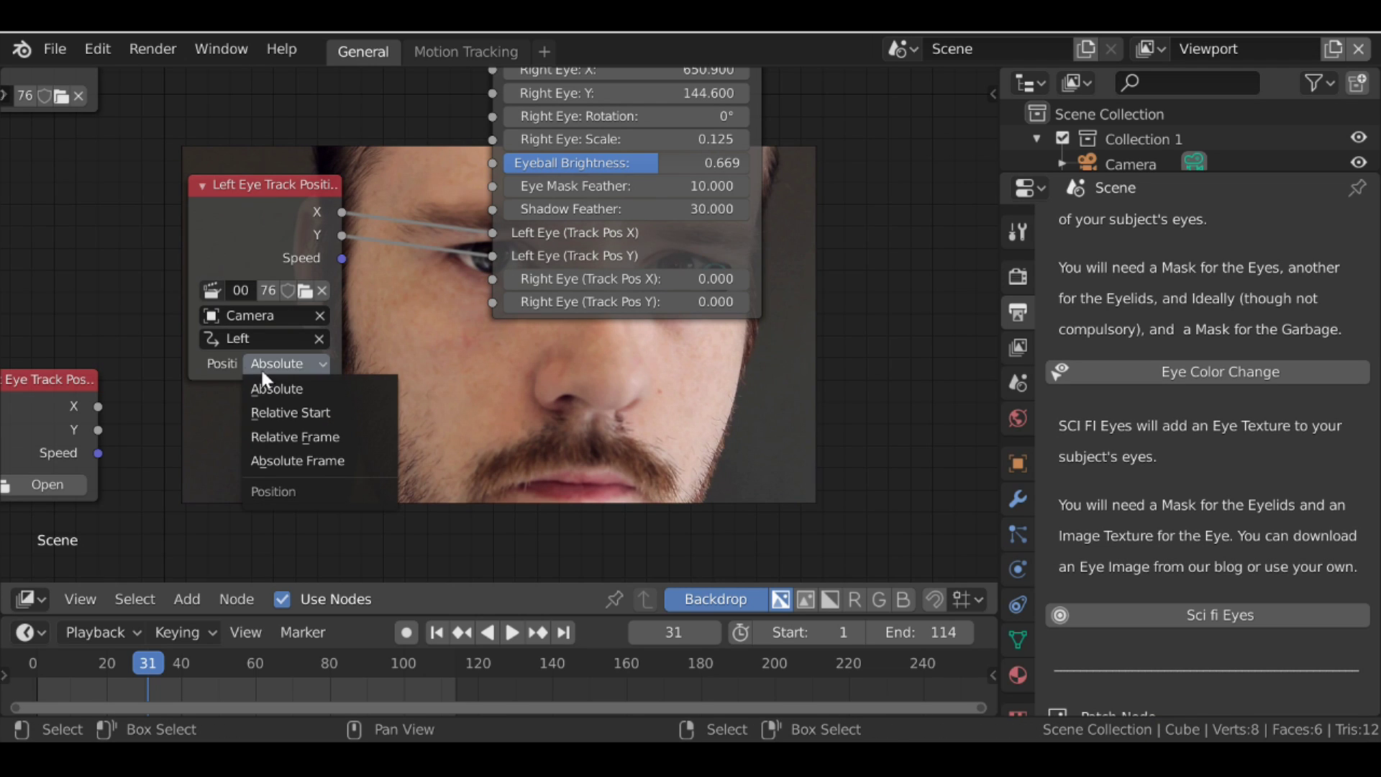
{"action": "left_click", "coordinate": [292, 411]}
Place the Right Eye Track Position node below the left one and assign it the movie clip, the Camera object and the Right track.
{"action": "middle_click_drag", "start_coordinate": [417, 411], "coordinate": [425, 240]}
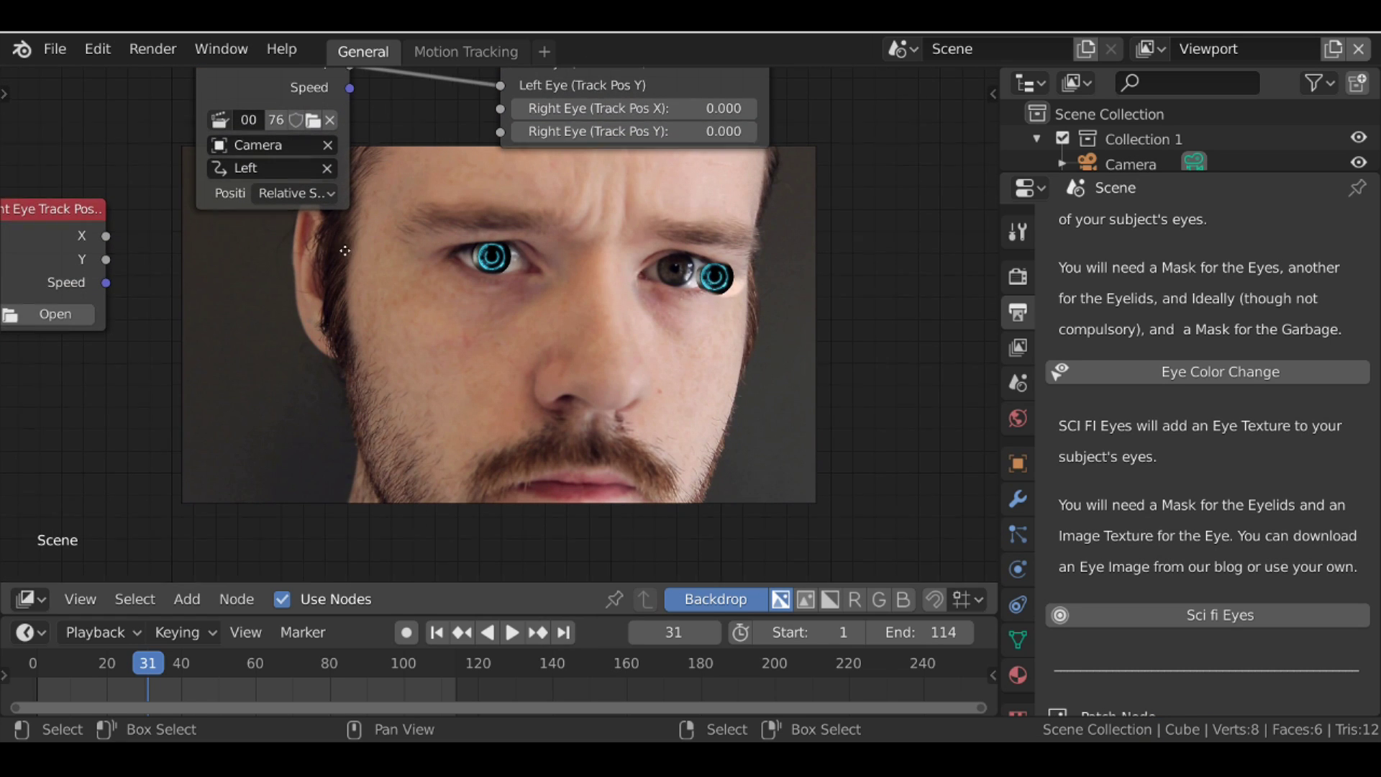
{"action": "middle_click_drag", "start_coordinate": [65, 225], "coordinate": [66, 239]}
{"action": "left_click_drag", "start_coordinate": [66, 238], "coordinate": [286, 276]}
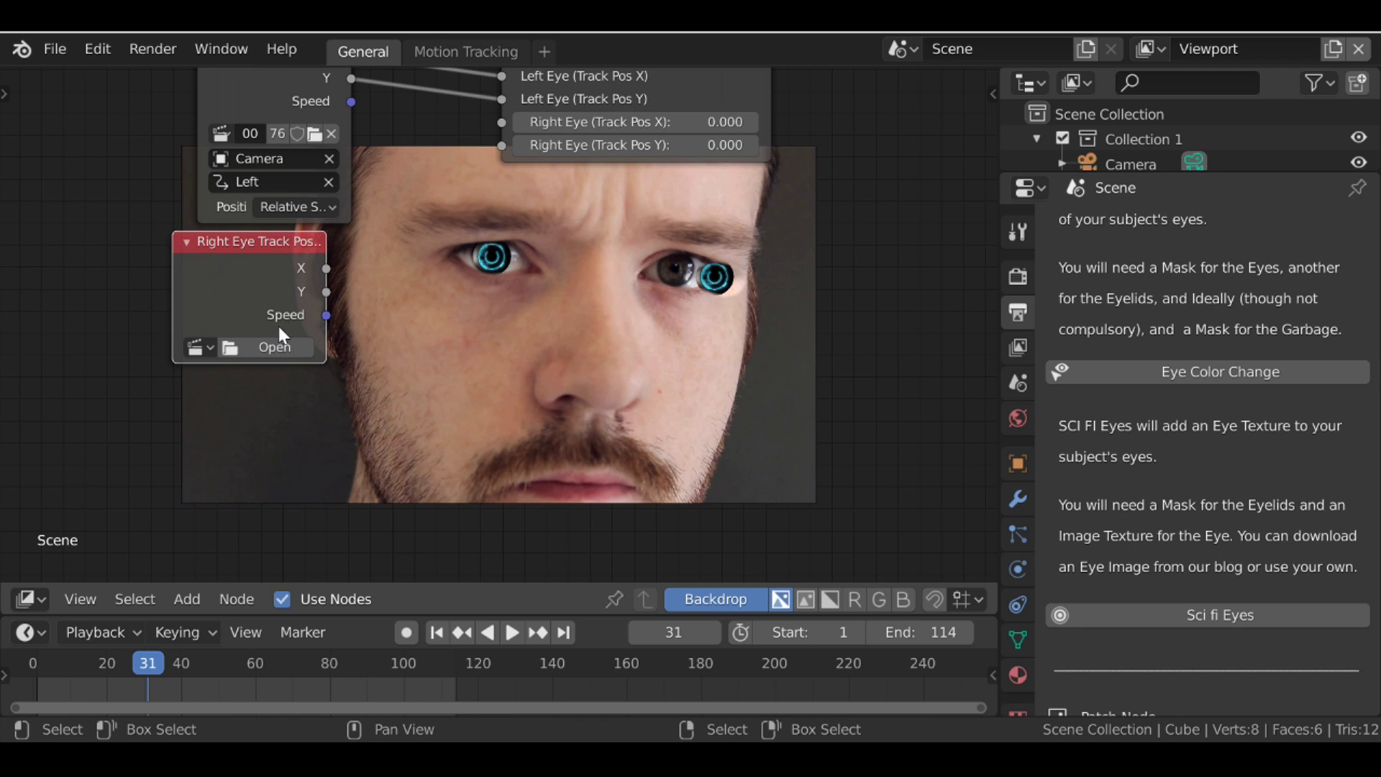
{"action": "left_click", "coordinate": [199, 347]}
{"action": "left_click", "coordinate": [237, 379]}
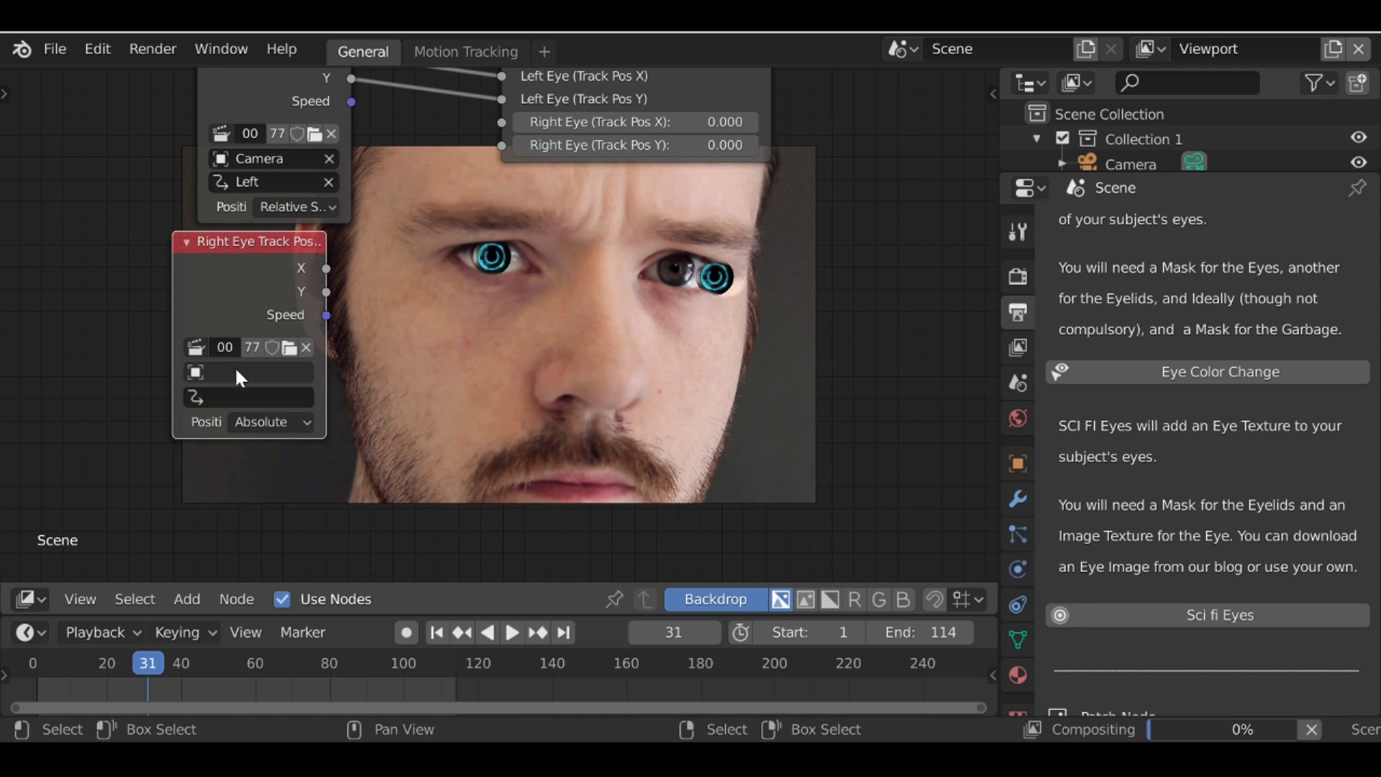
{"action": "left_click", "coordinate": [234, 372]}
{"action": "left_click", "coordinate": [218, 407]}
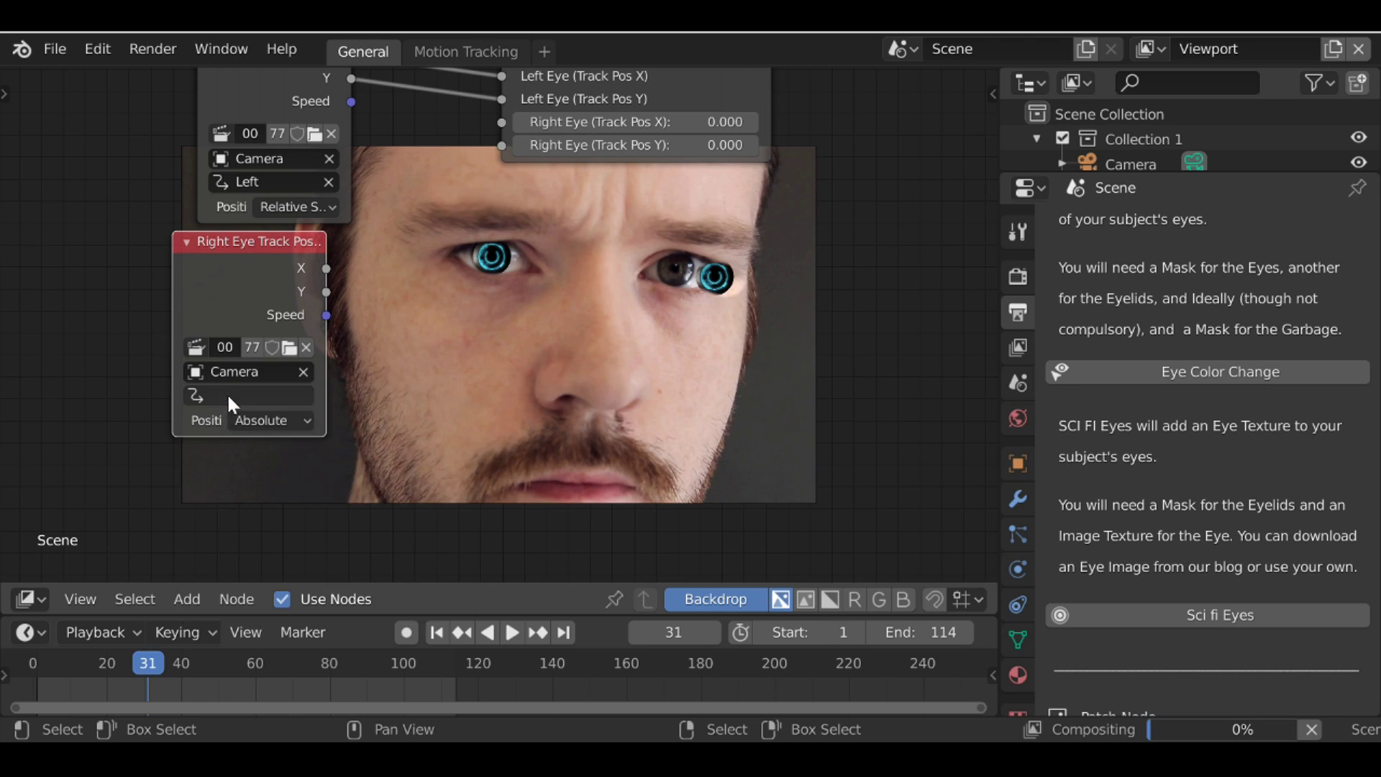
{"action": "left_click", "coordinate": [226, 394]}
{"action": "left_click", "coordinate": [209, 448]}
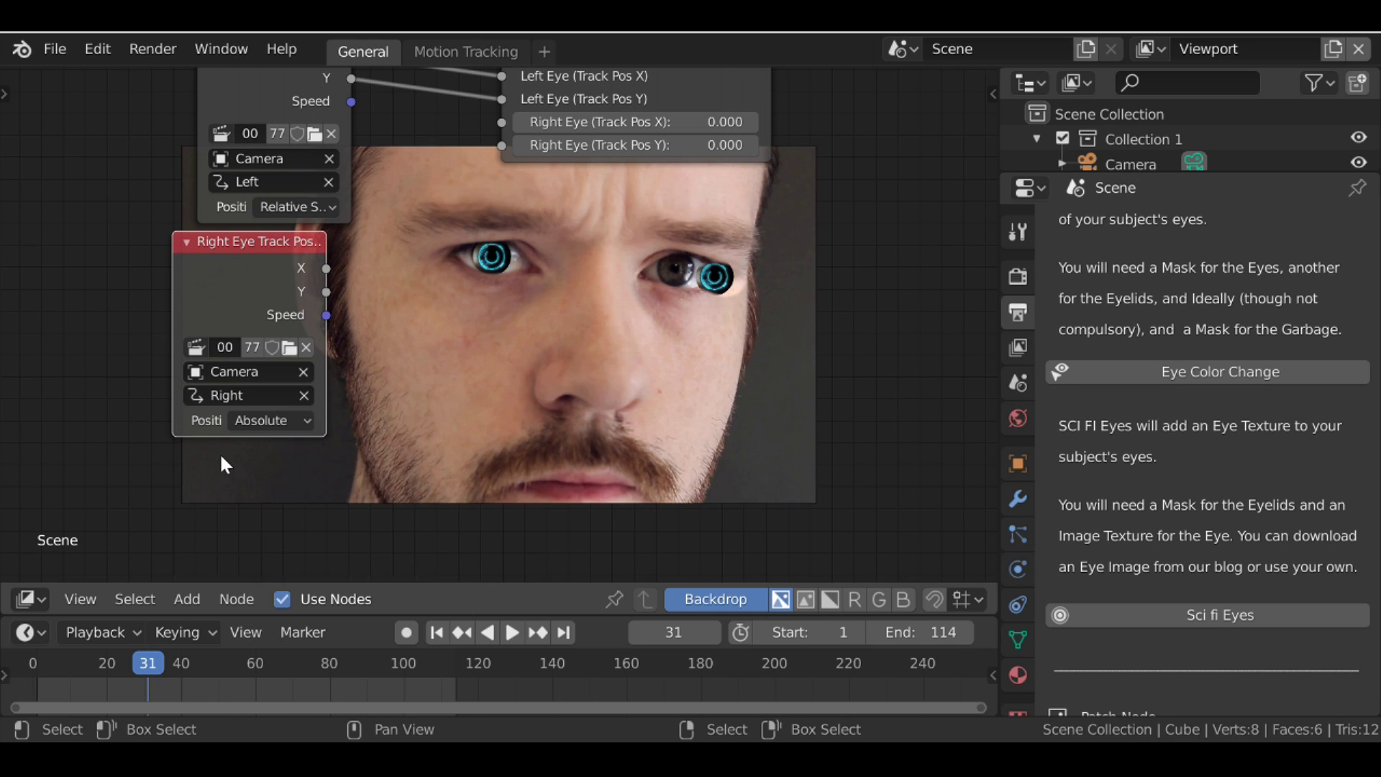
Link the right track node's X and Y outputs to the Right Eye (Track Pos X) and (Track Pos Y) inputs, using Relative Start position.
{"action": "left_click_drag", "start_coordinate": [326, 269], "coordinate": [502, 122]}
{"action": "left_click_drag", "start_coordinate": [326, 291], "coordinate": [506, 145]}
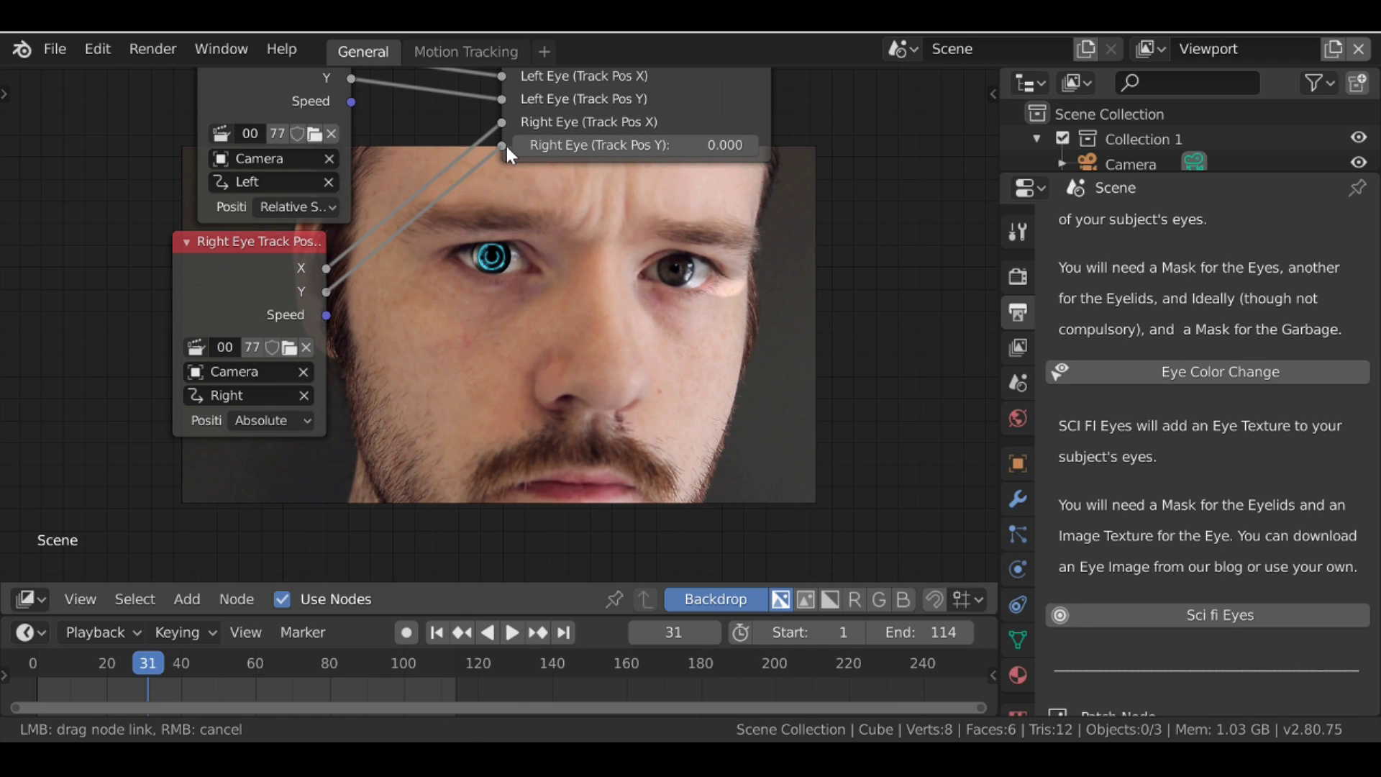
{"action": "left_click", "coordinate": [276, 419]}
{"action": "left_click", "coordinate": [283, 468]}
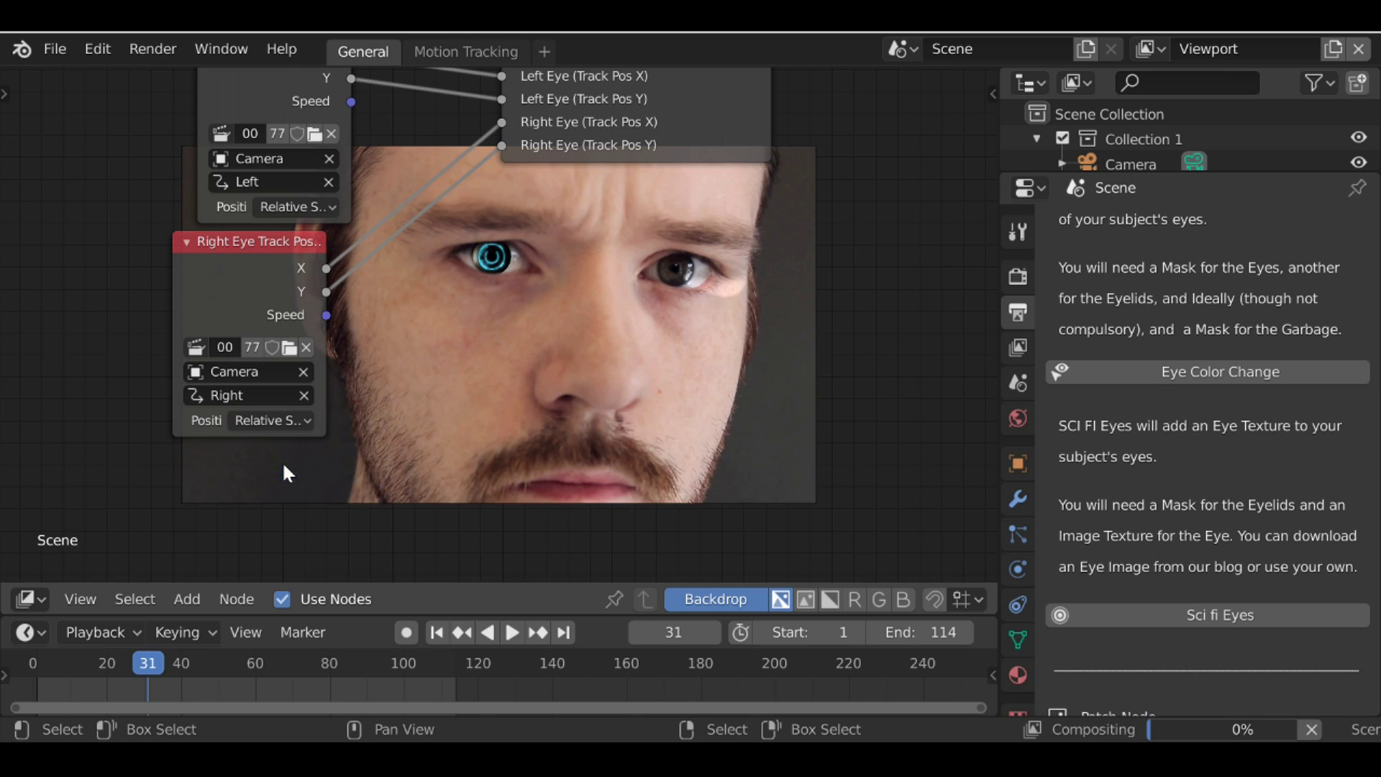
Check how both eye textures follow the eyes at frame 1 and frame 47.
{"action": "key", "text": "shift+Left"}
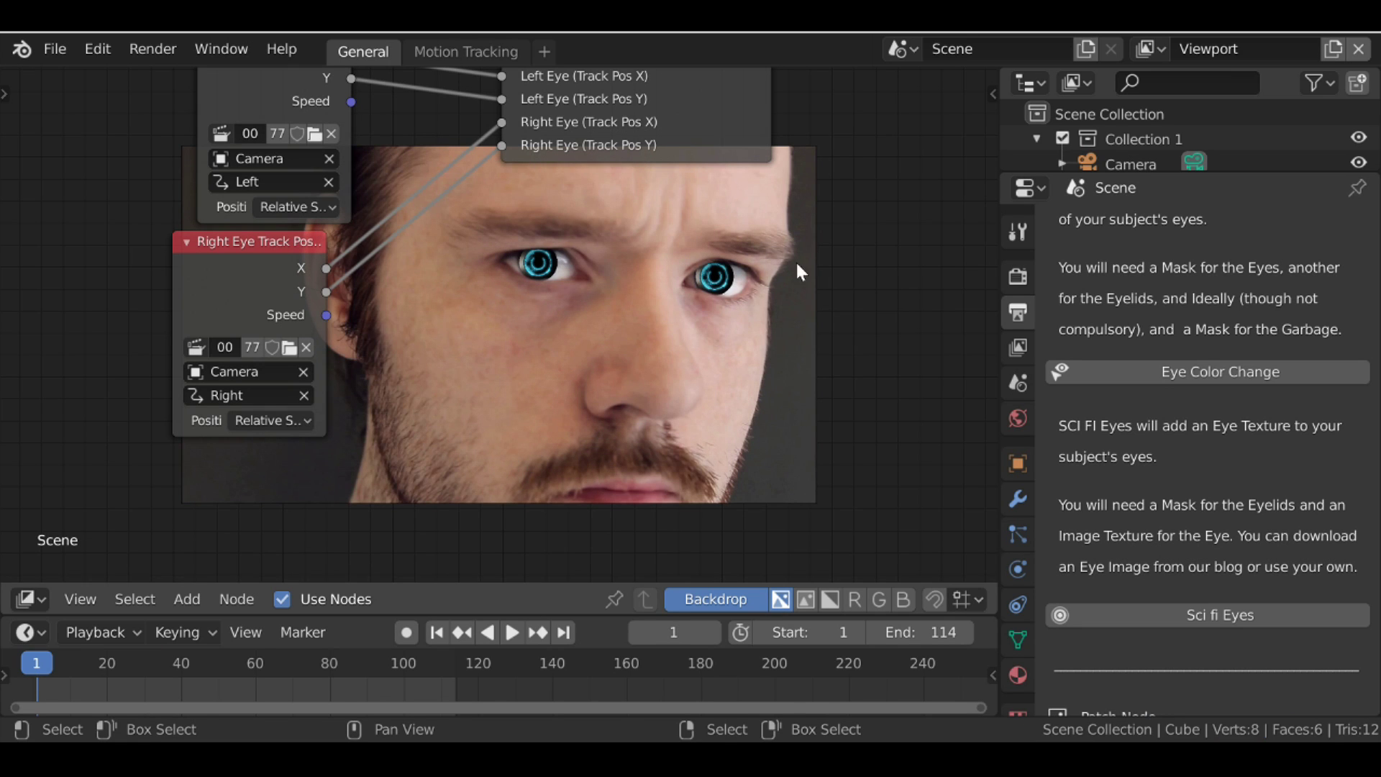
{"action": "scroll", "coordinate": [616, 321], "scroll_direction": "down", "scroll_amount": 2}
{"action": "scroll", "coordinate": [432, 360], "scroll_direction": "up", "scroll_amount": 1}
{"action": "left_click", "coordinate": [207, 683]}
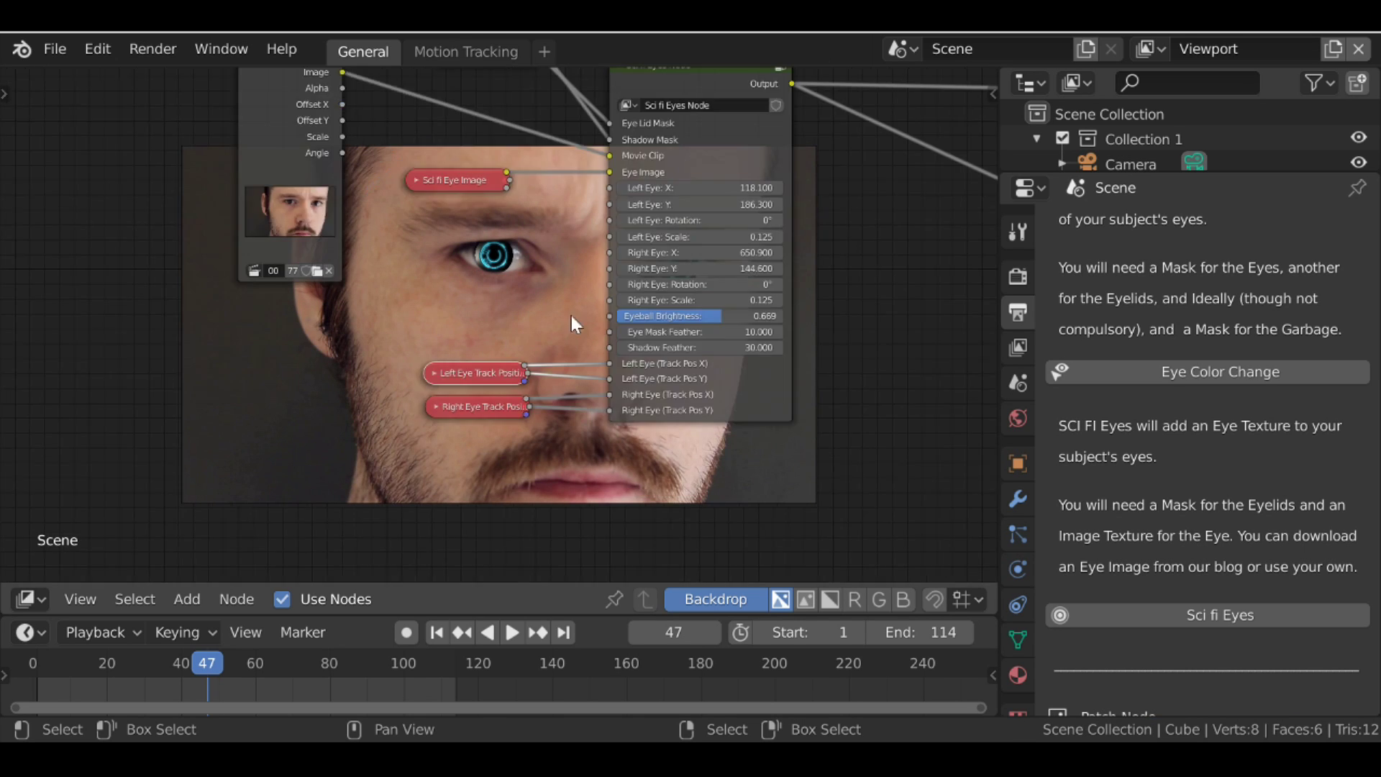
Move the background movie clip node aside and insert an RGB Curves node on its link to the Sci fi Eyes Node.
{"action": "middle_click_drag", "start_coordinate": [571, 315], "coordinate": [623, 379]}
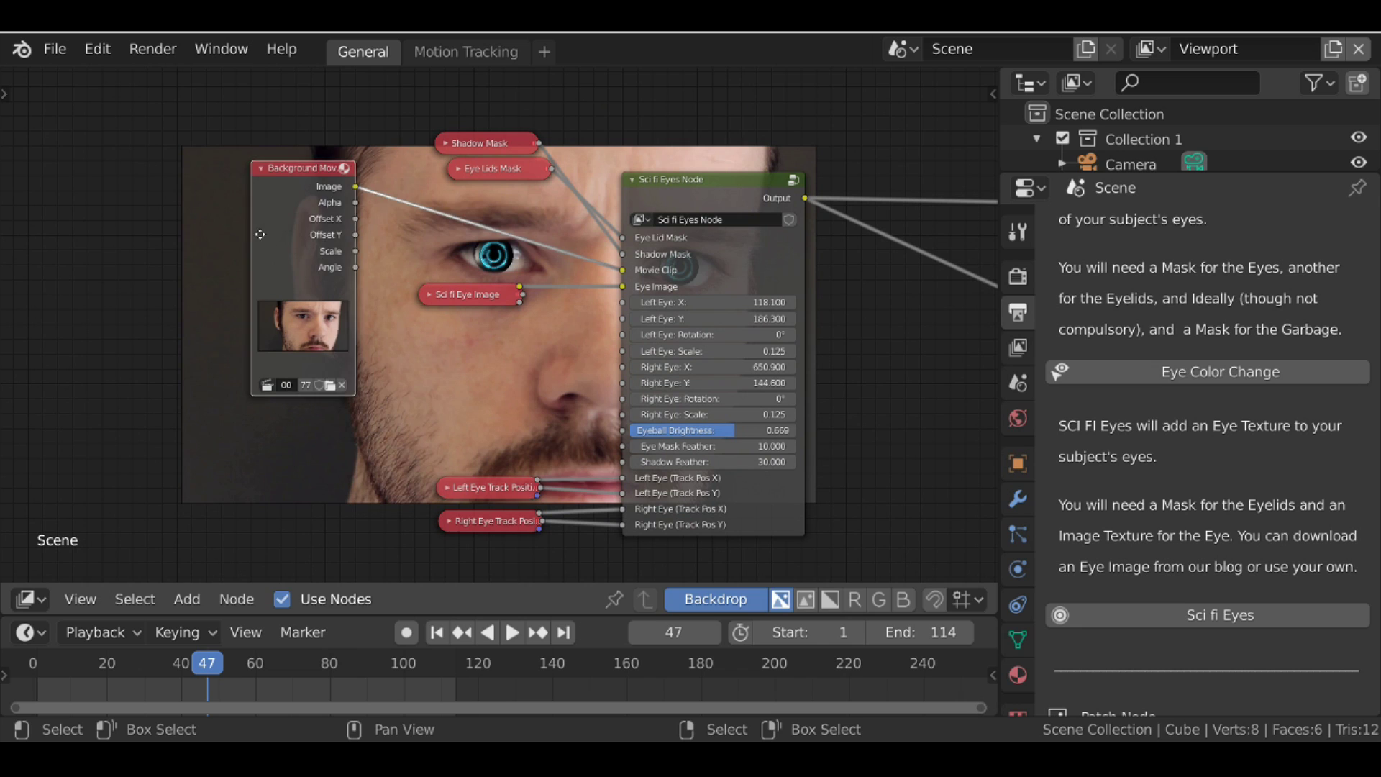
{"action": "left_click_drag", "start_coordinate": [356, 252], "coordinate": [235, 234]}
{"action": "key", "text": "shift+a"}
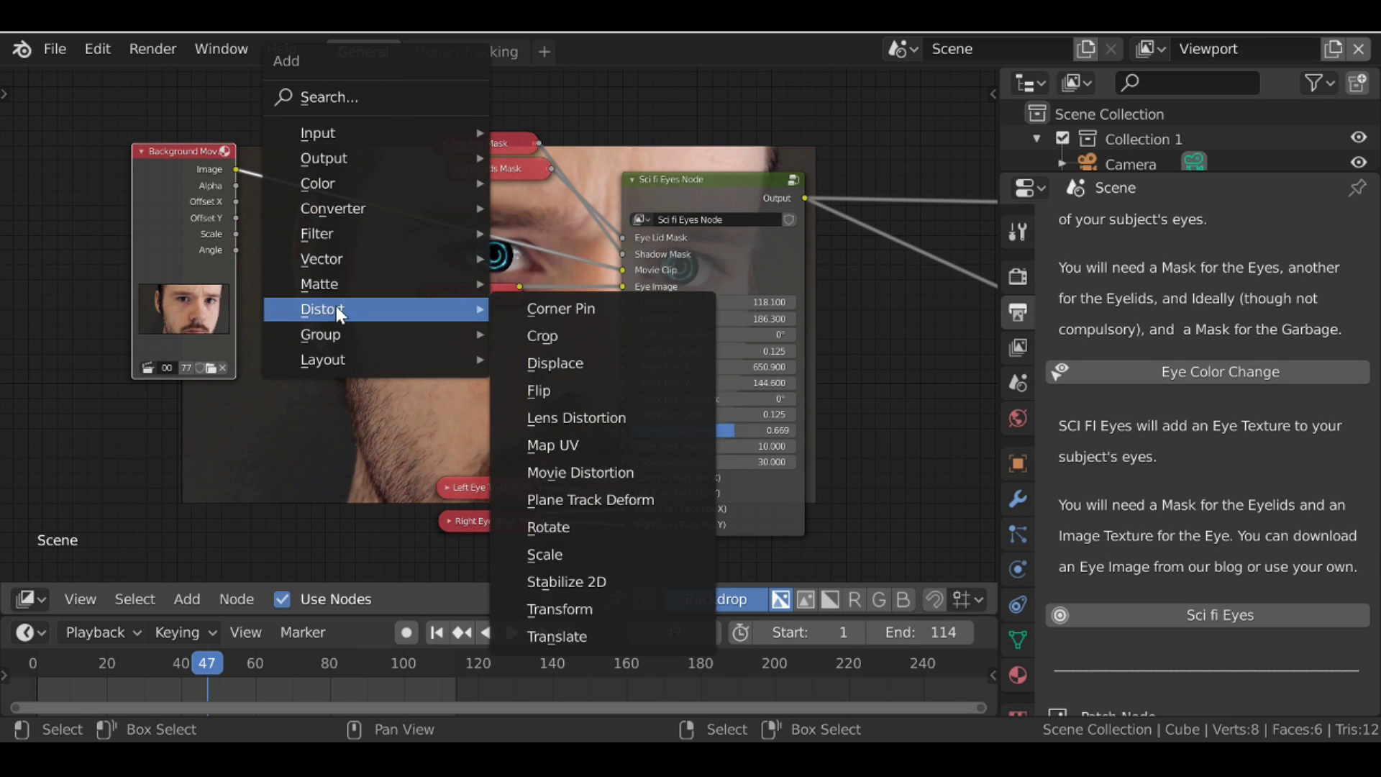
{"action": "mouse_move", "coordinate": [342, 182]}
{"action": "left_click", "coordinate": [645, 427]}
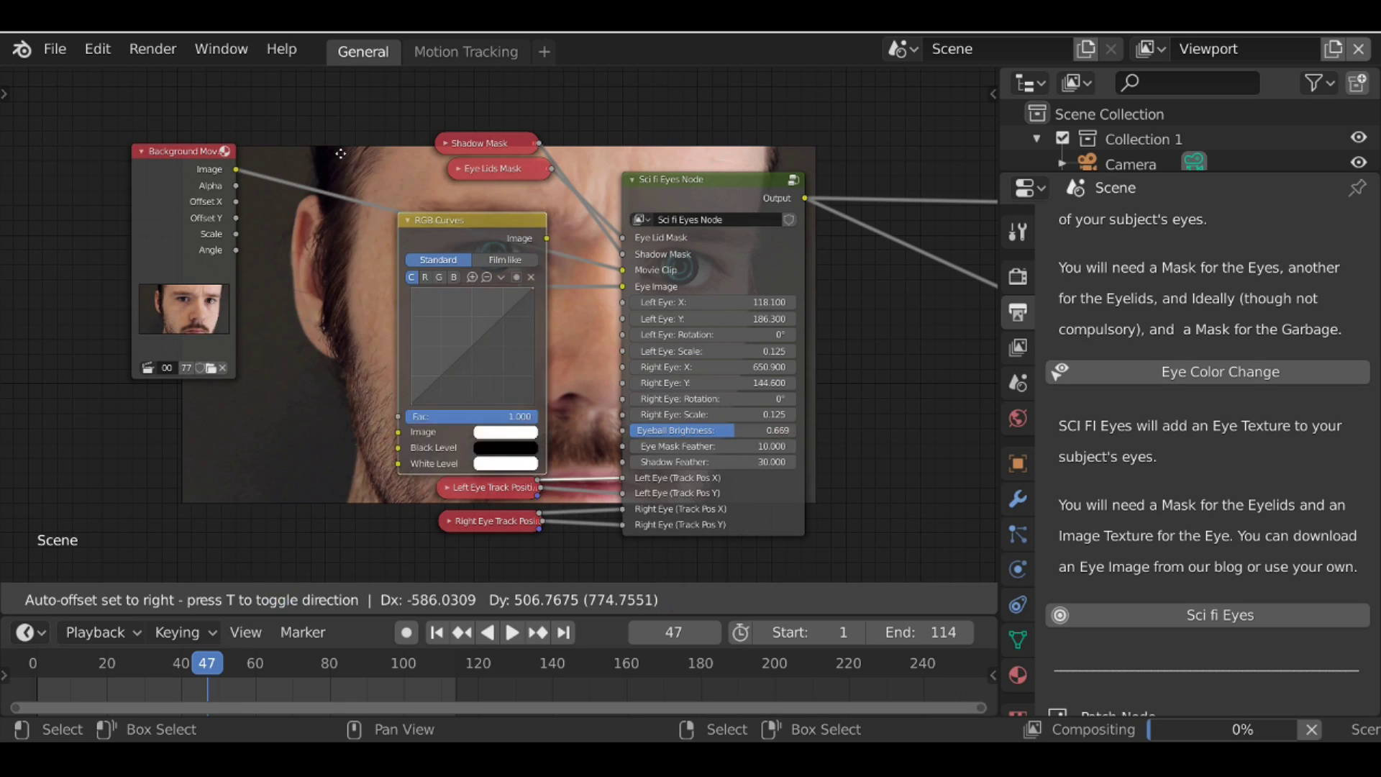
{"action": "left_click", "coordinate": [298, 158]}
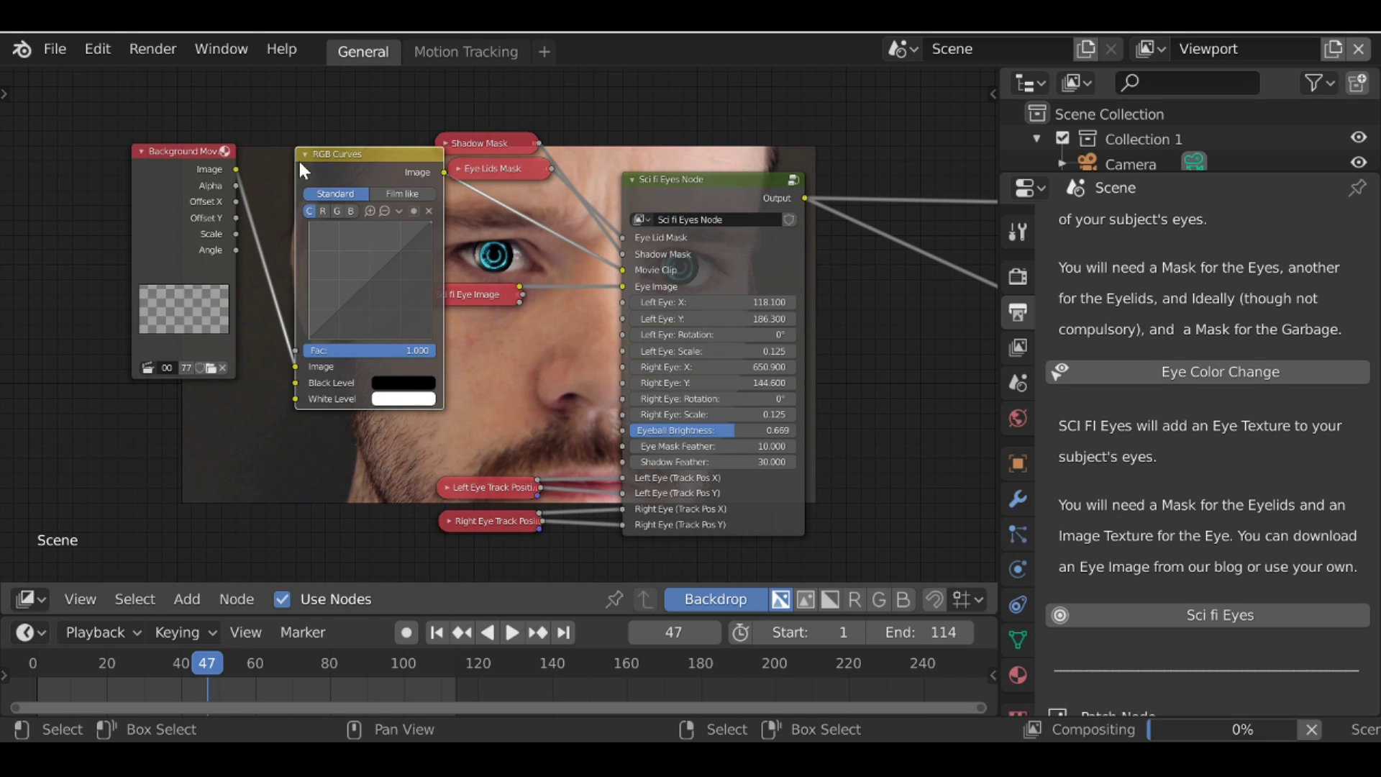
Lower the middle of the red channel curve to about X 0.51, Y 0.39 and check the tinted footage.
{"action": "left_click", "coordinate": [324, 211]}
{"action": "left_click_drag", "start_coordinate": [365, 286], "coordinate": [372, 294]}
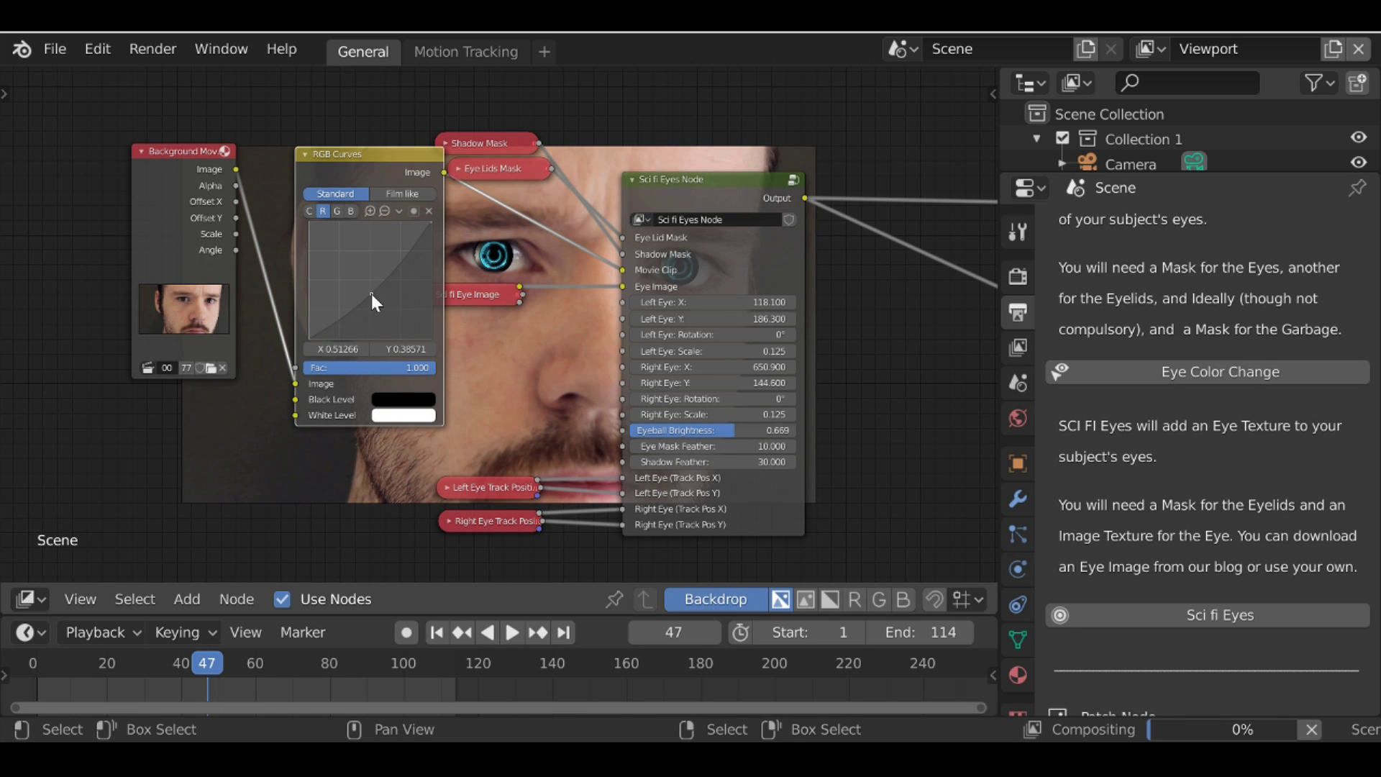
{"action": "middle_click_drag", "start_coordinate": [387, 295], "coordinate": [842, 77]}
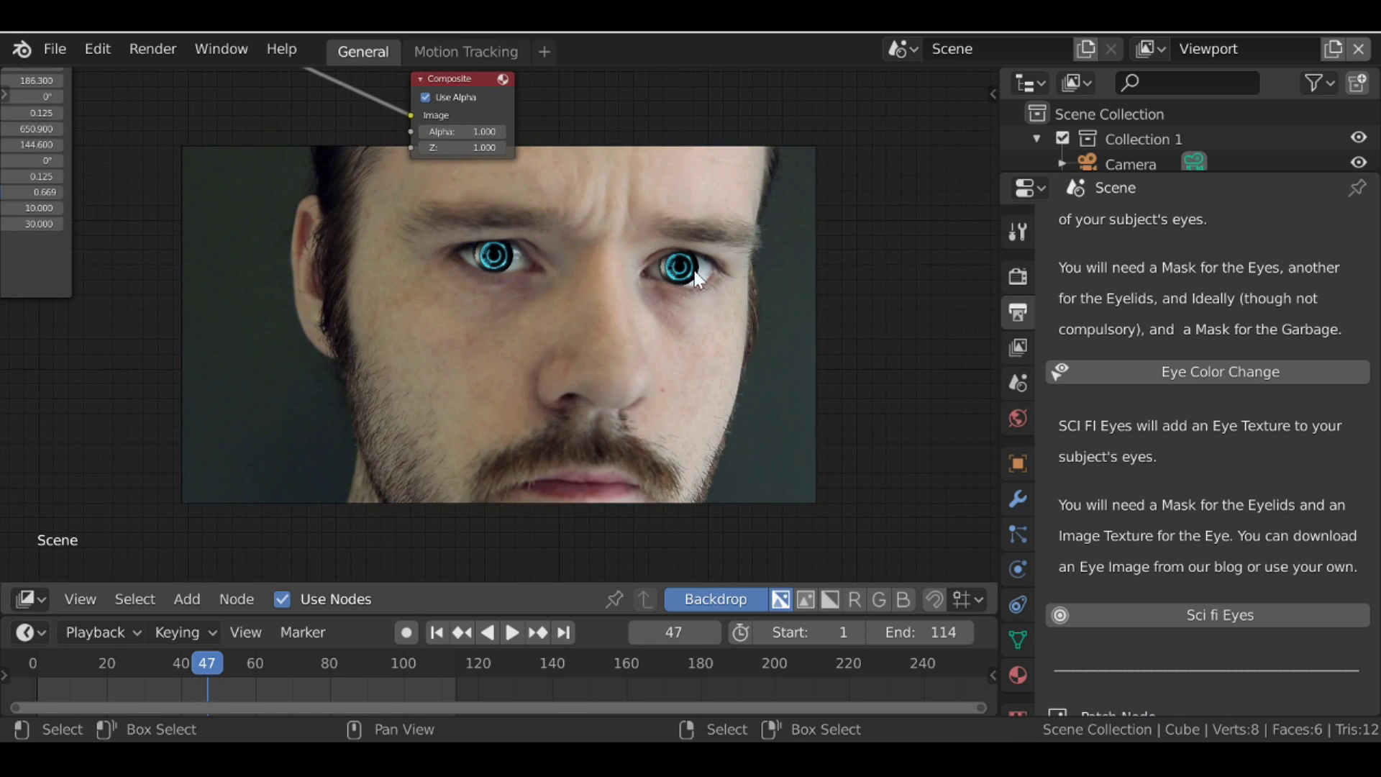
{"action": "scroll", "coordinate": [632, 363], "scroll_direction": "down", "scroll_amount": 2}
{"action": "middle_click_drag", "start_coordinate": [303, 187], "coordinate": [548, 277]}
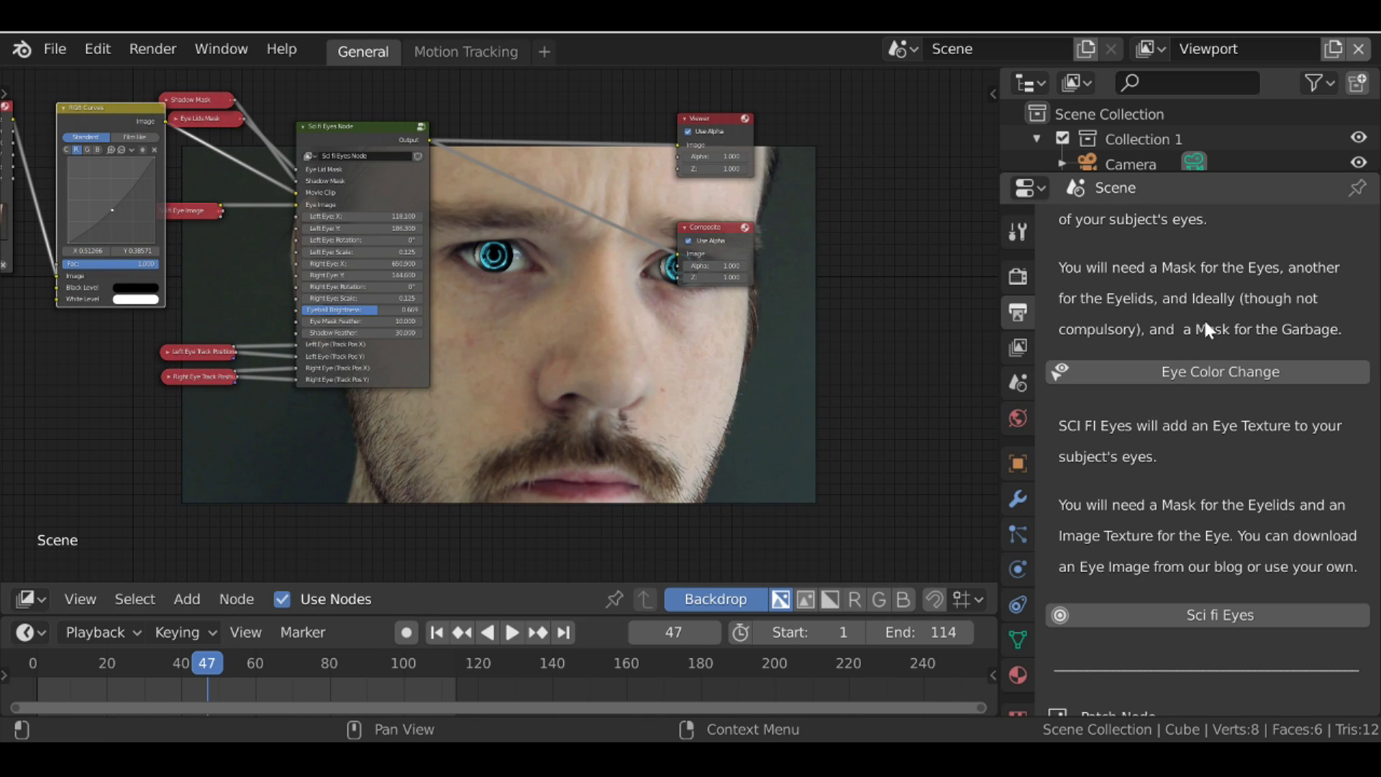
Compare the render resolution with the clip's resolution in the Motion Tracking workspace's footage settings.
{"action": "scroll", "coordinate": [1106, 325], "scroll_direction": "up", "scroll_amount": 15}
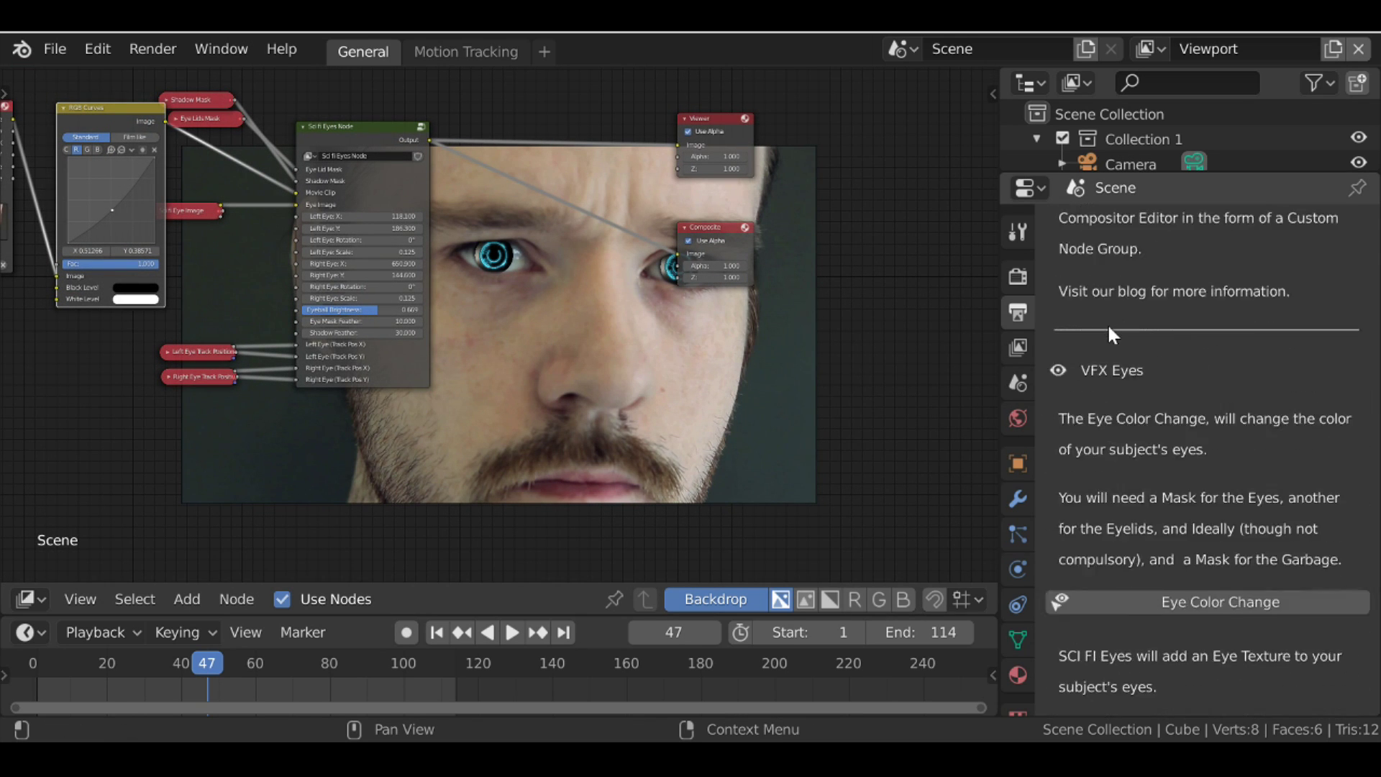
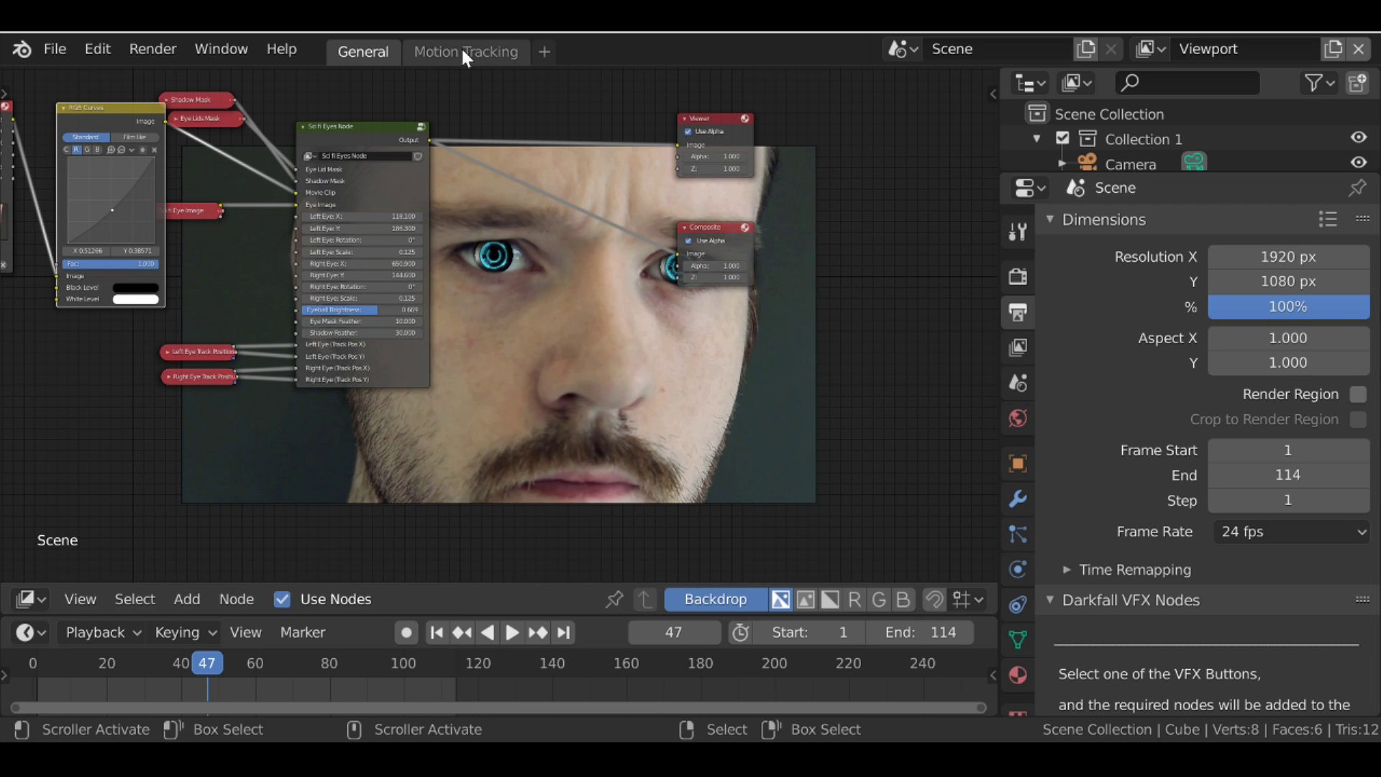
{"action": "left_click", "coordinate": [433, 49]}
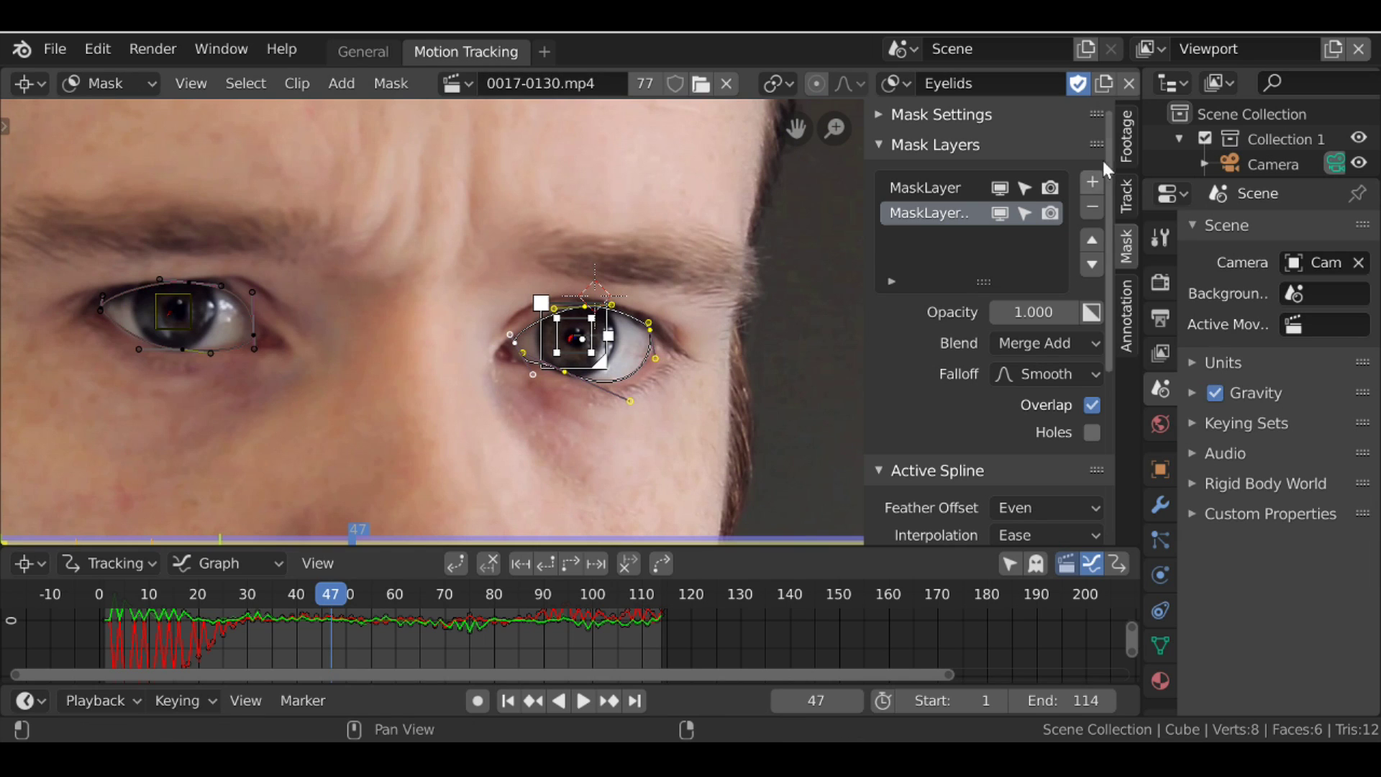
{"action": "left_click", "coordinate": [1128, 134]}
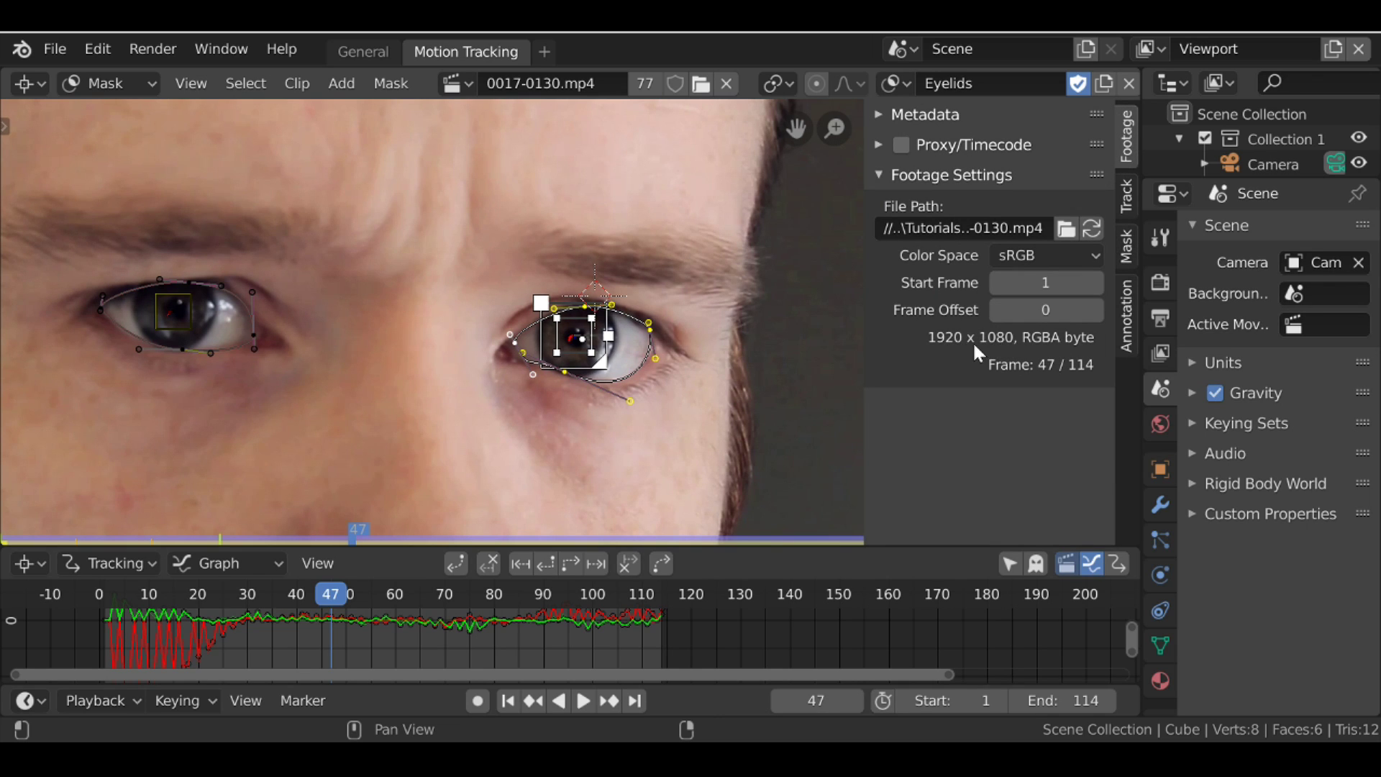
{"action": "left_click", "coordinate": [352, 53]}
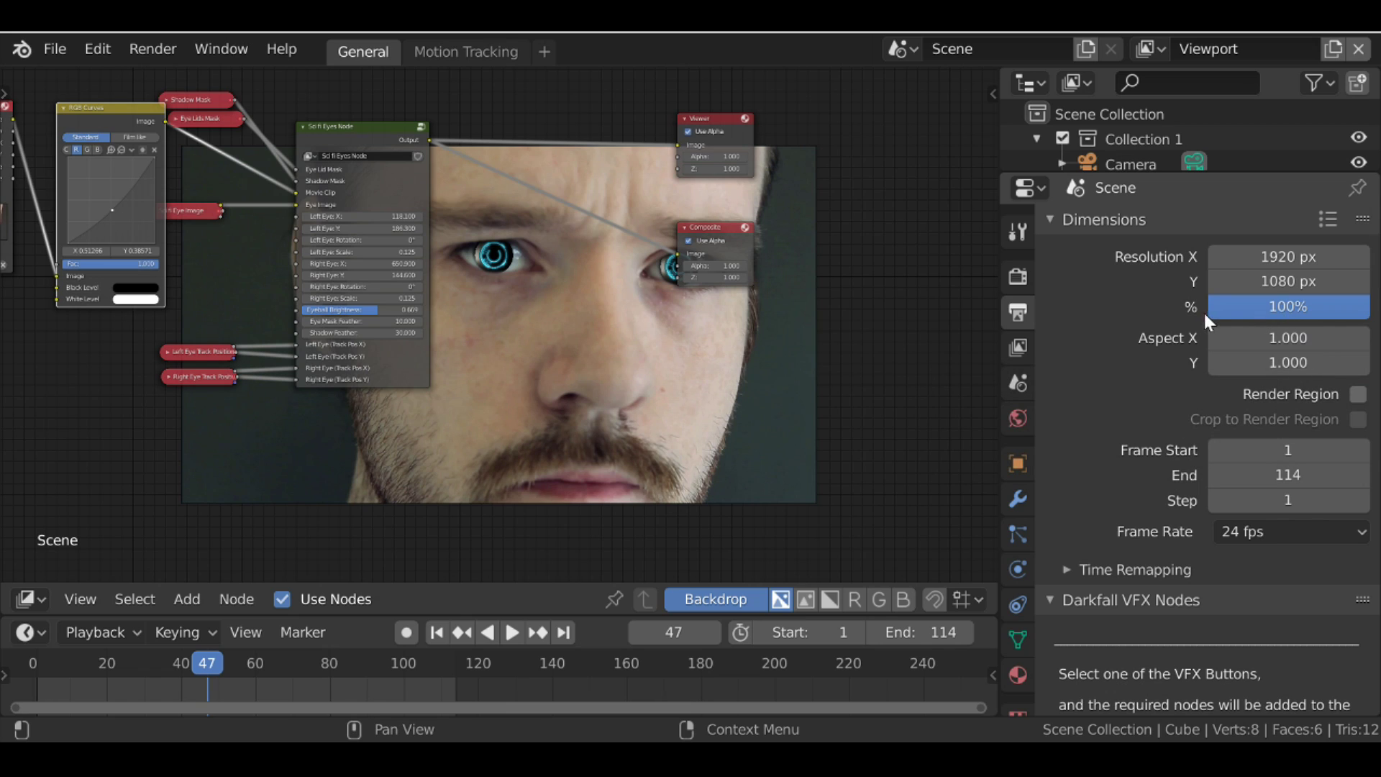
{"action": "mouse_move", "coordinate": [1212, 308]}
{"action": "left_mouse_down"}
{"action": "mouse_move", "coordinate": [1128, 307]}
{"action": "mouse_move", "coordinate": [1212, 308]}
{"action": "left_mouse_up"}
Switch the frame rate to Custom to expose the FPS and Base values, and collapse the Darkfall VFX Nodes section.
{"action": "scroll", "coordinate": [1071, 447], "scroll_direction": "down", "scroll_amount": 3}
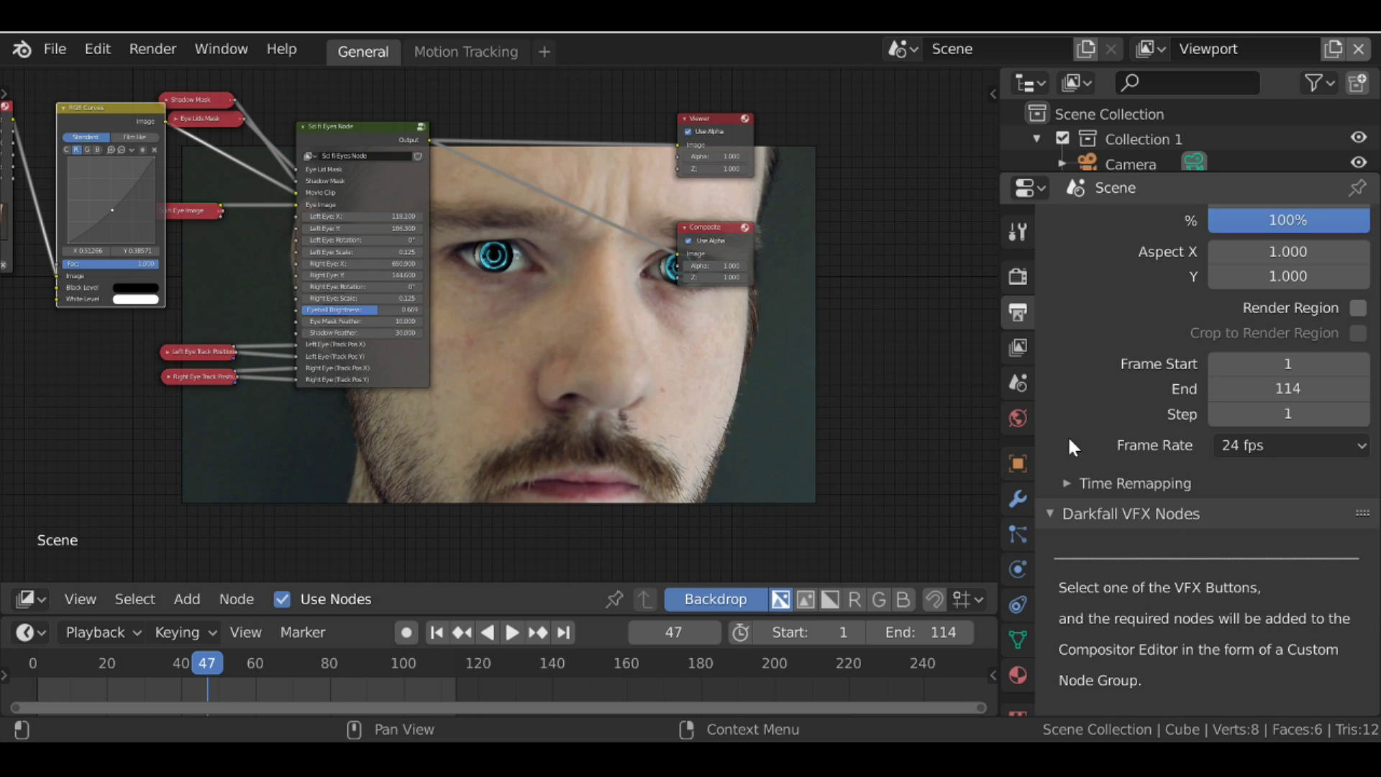
{"action": "left_click", "coordinate": [1249, 444]}
{"action": "left_click", "coordinate": [1277, 442]}
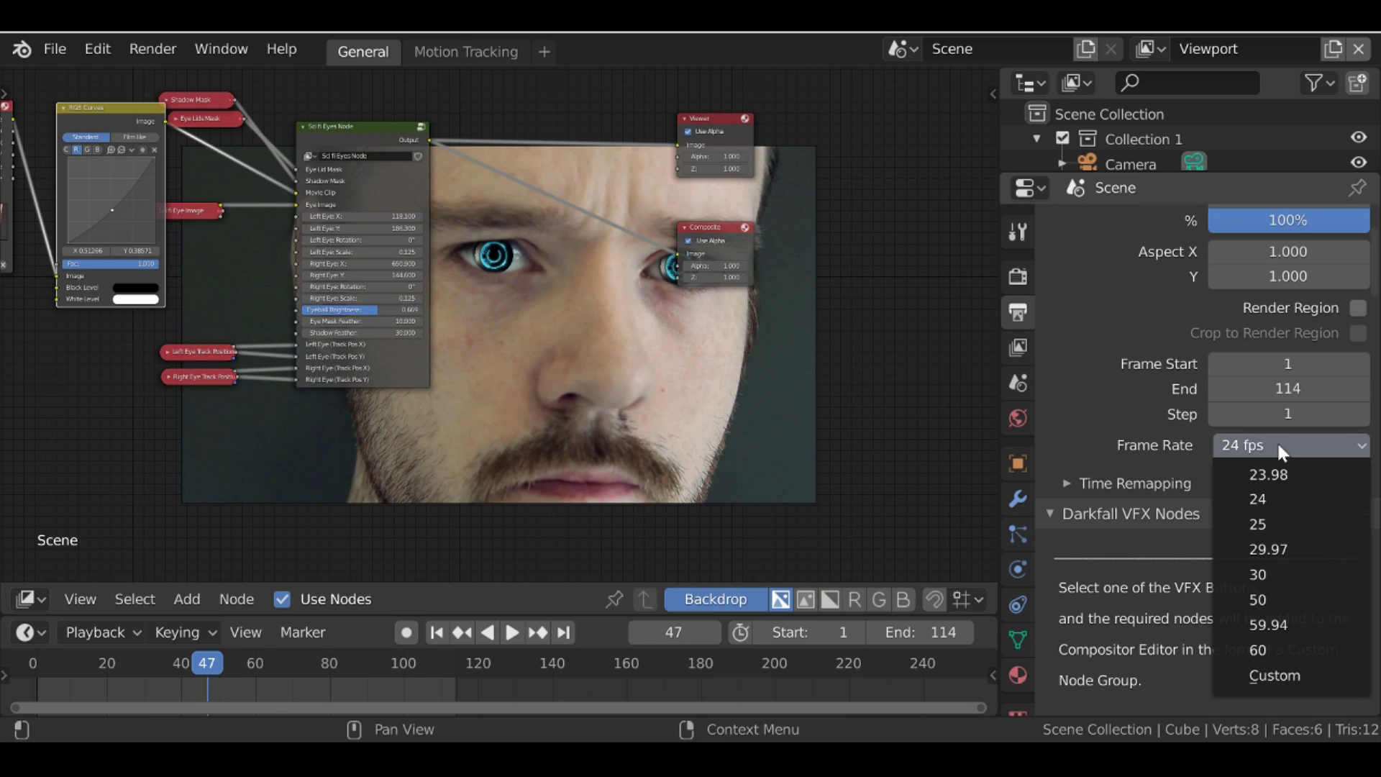
{"action": "left_click", "coordinate": [1279, 673]}
{"action": "left_click", "coordinate": [1281, 477]}
{"action": "left_click", "coordinate": [1101, 446]}
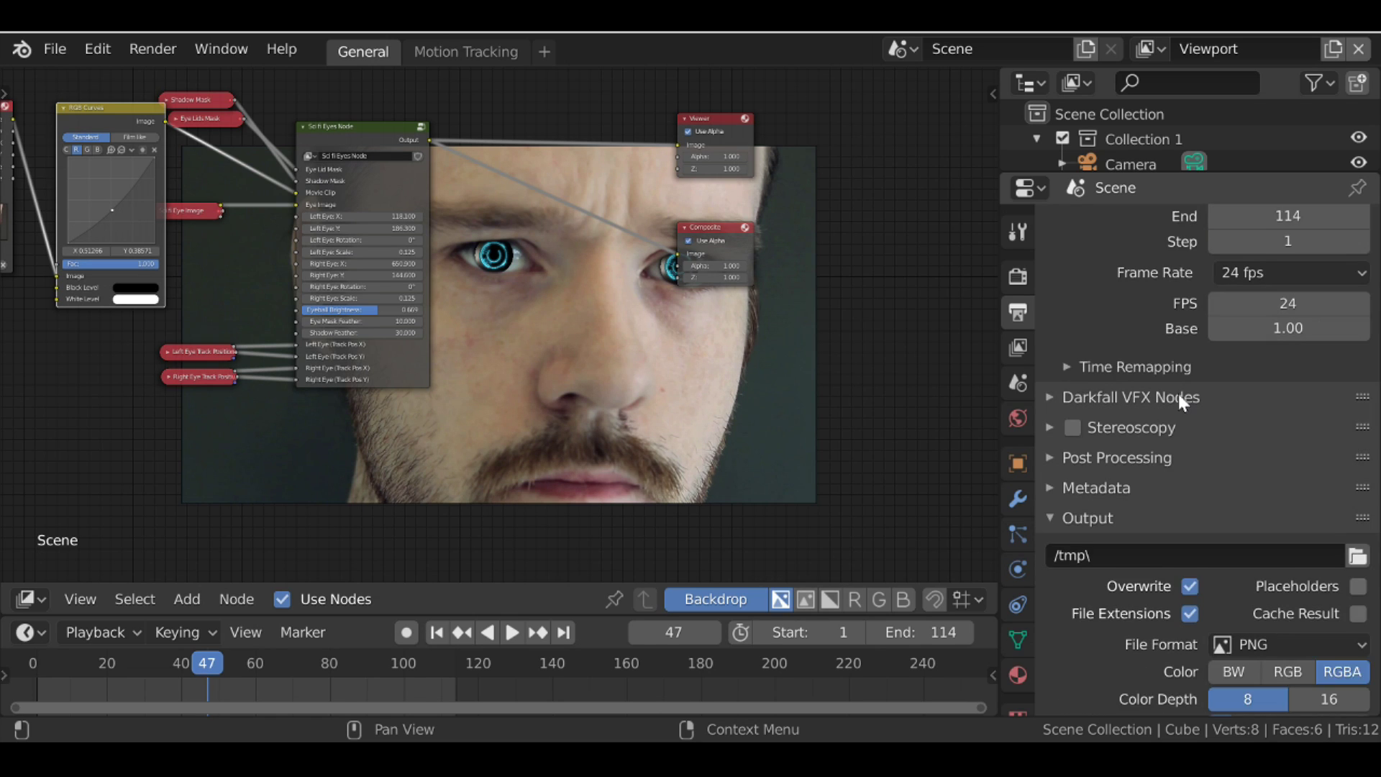
{"action": "scroll", "coordinate": [1179, 395], "scroll_direction": "down", "scroll_amount": 1}
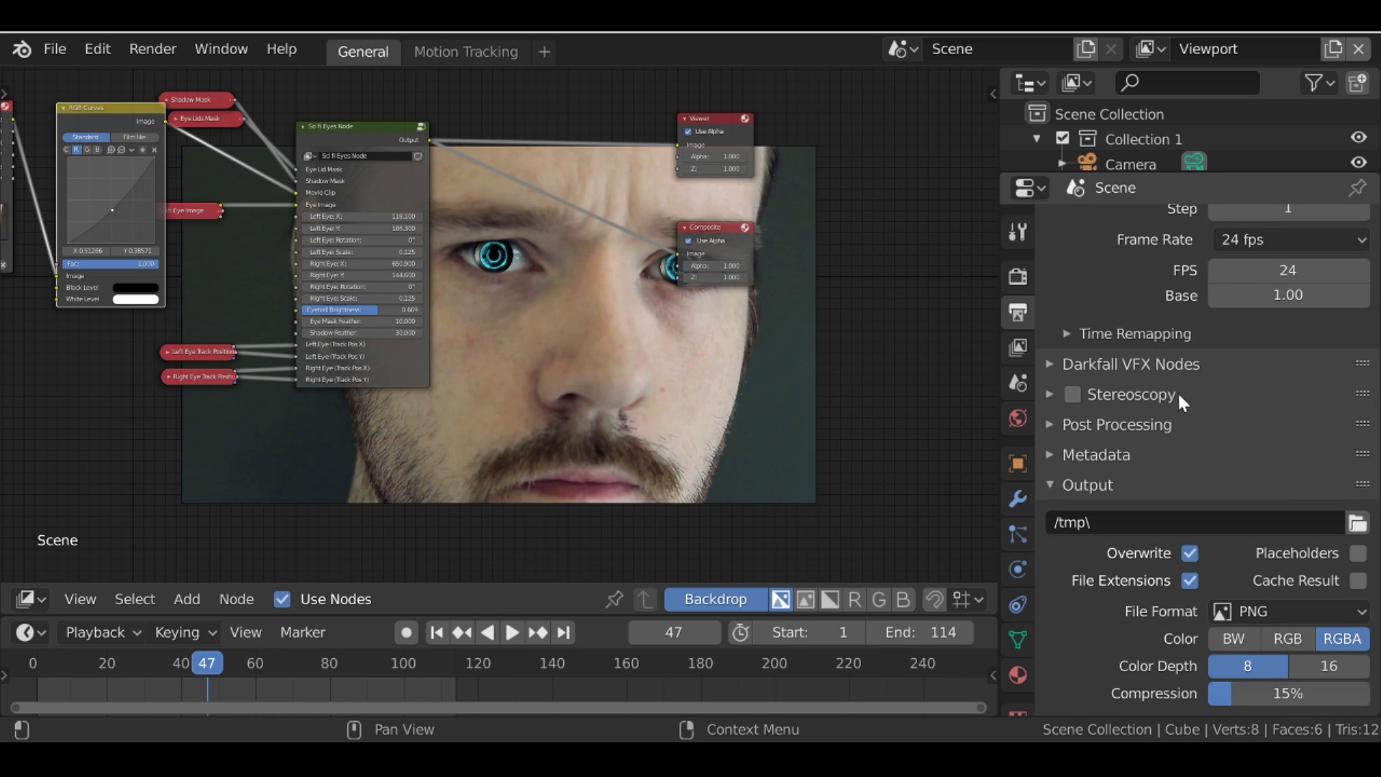
{"action": "left_click", "coordinate": [1131, 512]}
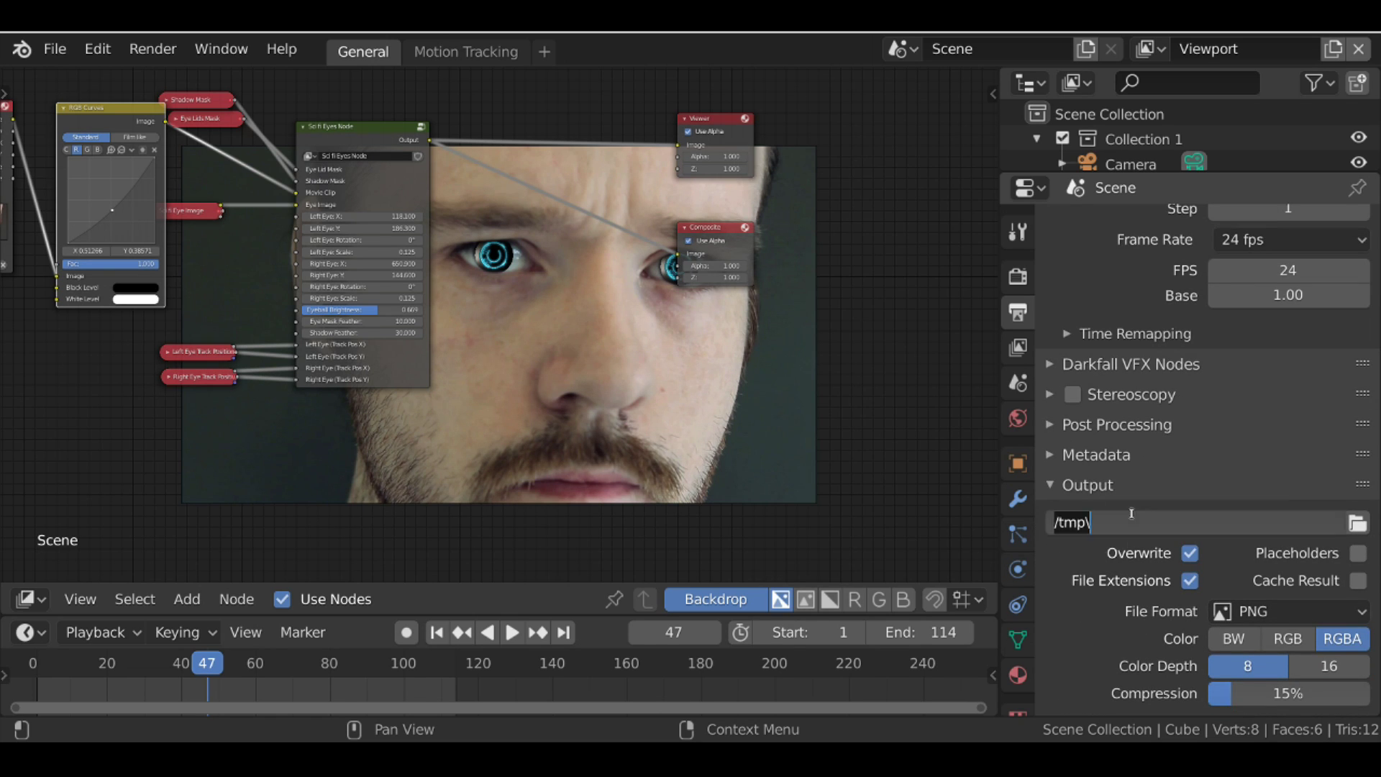
{"action": "left_click", "coordinate": [1297, 511]}
{"action": "left_click", "coordinate": [1352, 521]}
{"action": "left_click", "coordinate": [1352, 519]}
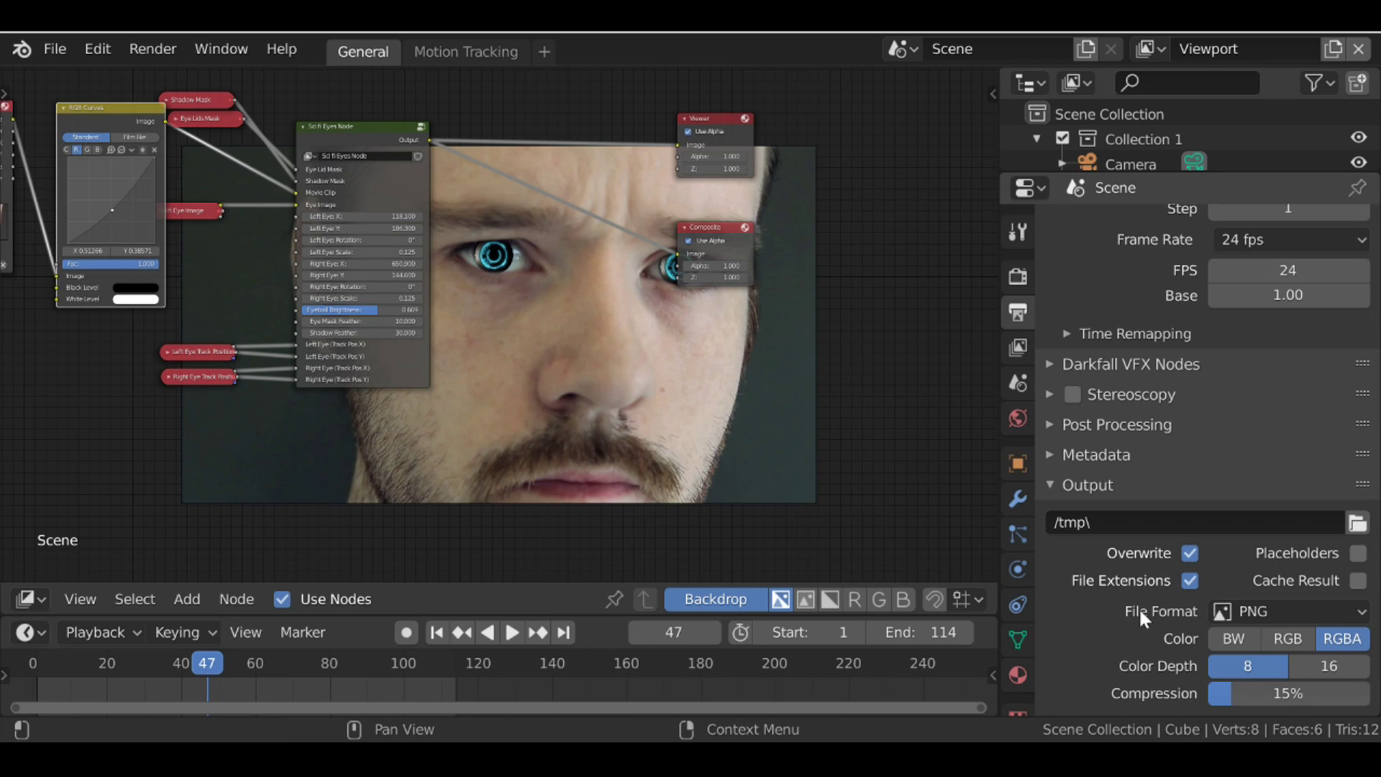
Set the output file format to FFmpeg video and apply the h264 in MP4 encoding preset.
{"action": "left_click", "coordinate": [1363, 611]}
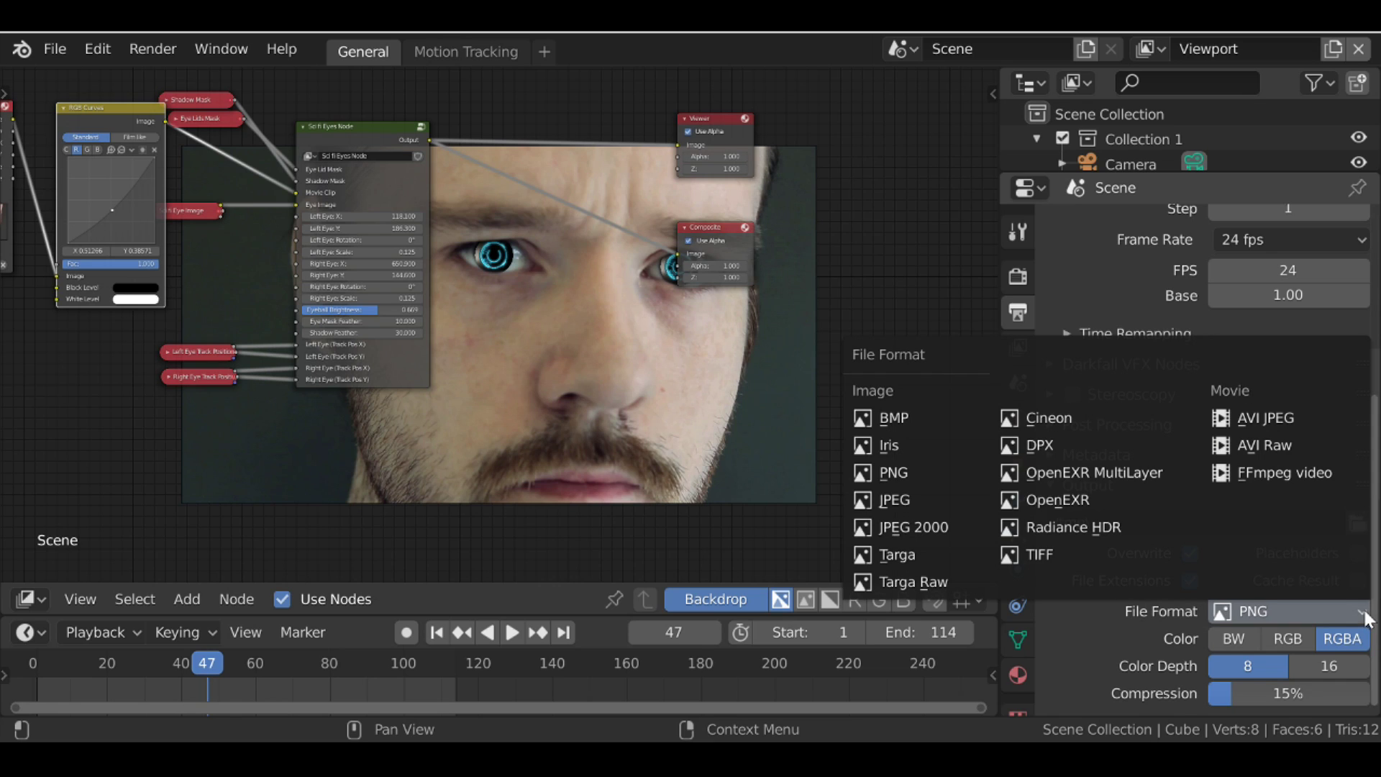
{"action": "left_click", "coordinate": [1306, 481]}
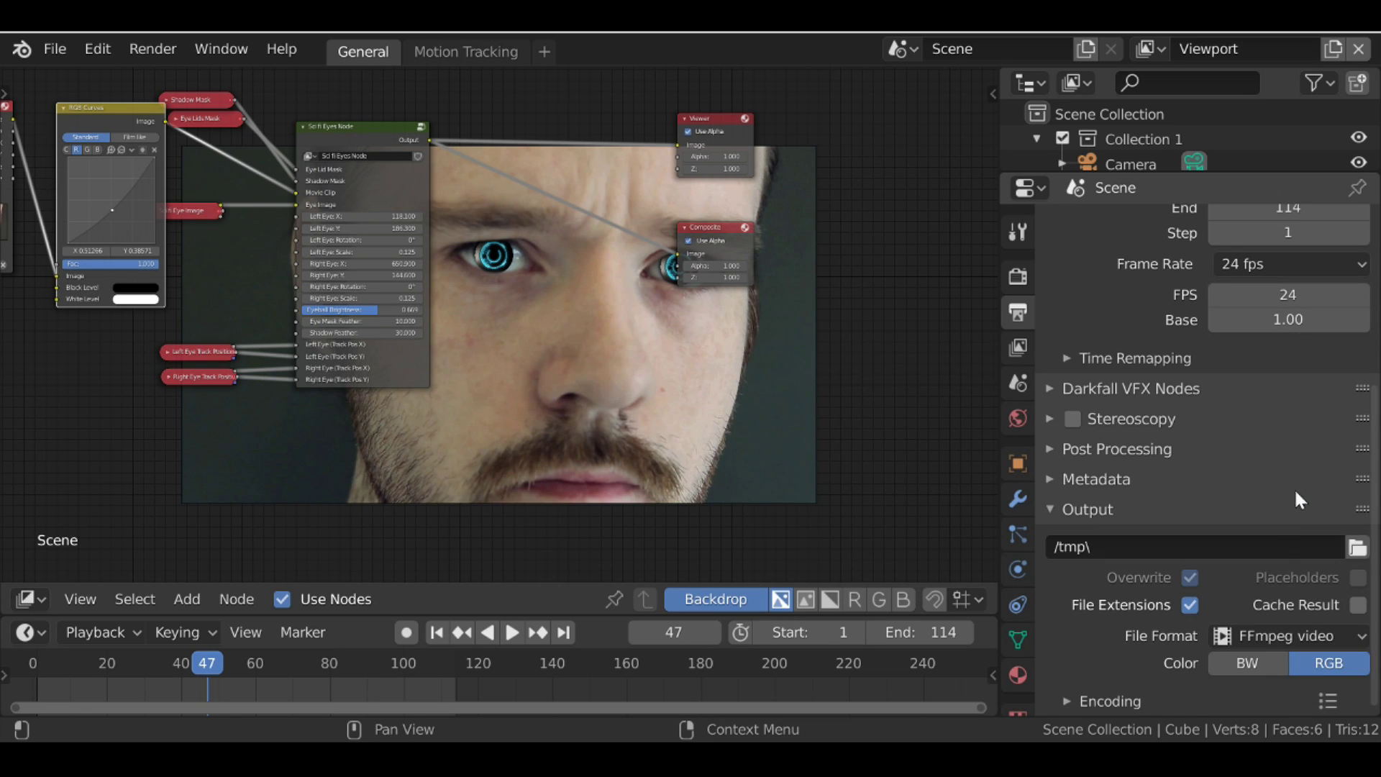
{"action": "left_click", "coordinate": [1083, 694]}
{"action": "scroll", "coordinate": [1118, 607], "scroll_direction": "down", "scroll_amount": 8}
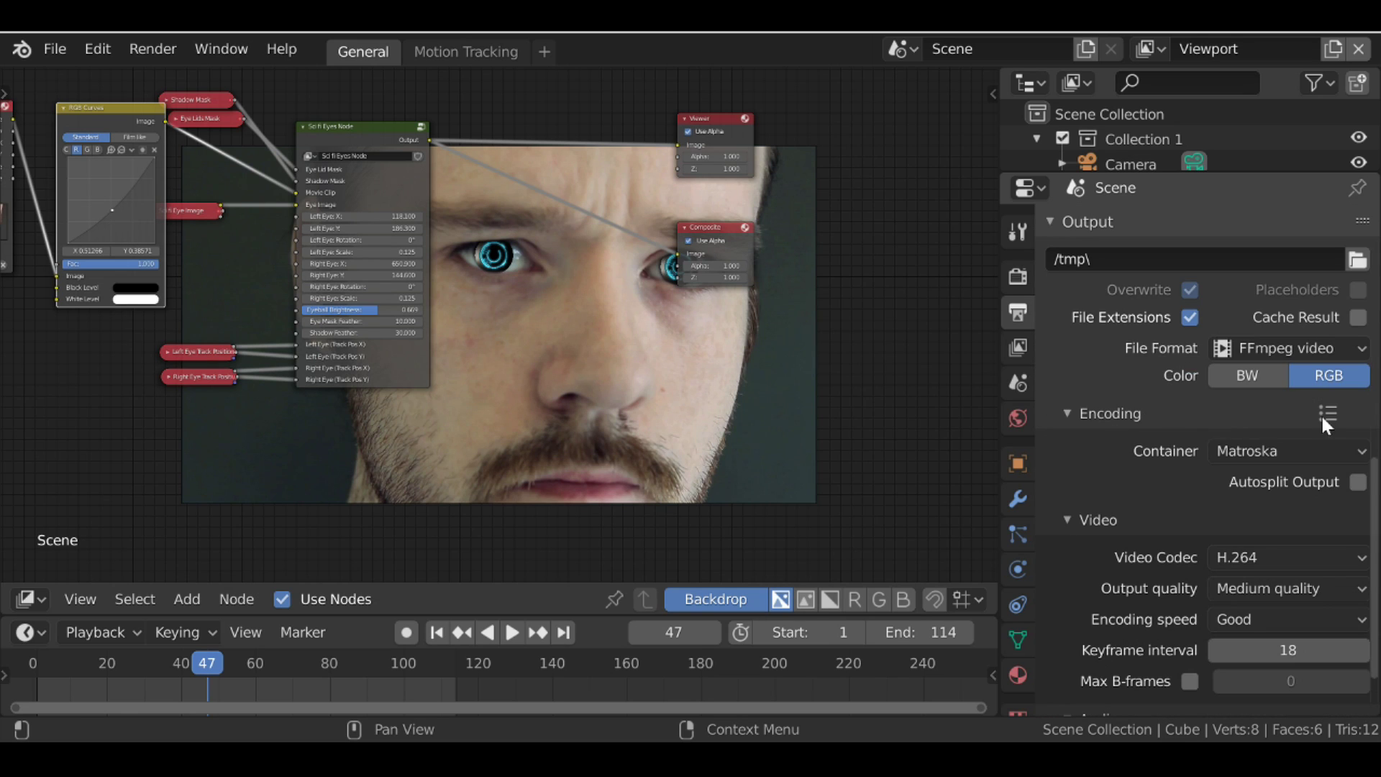
{"action": "left_click", "coordinate": [1326, 414]}
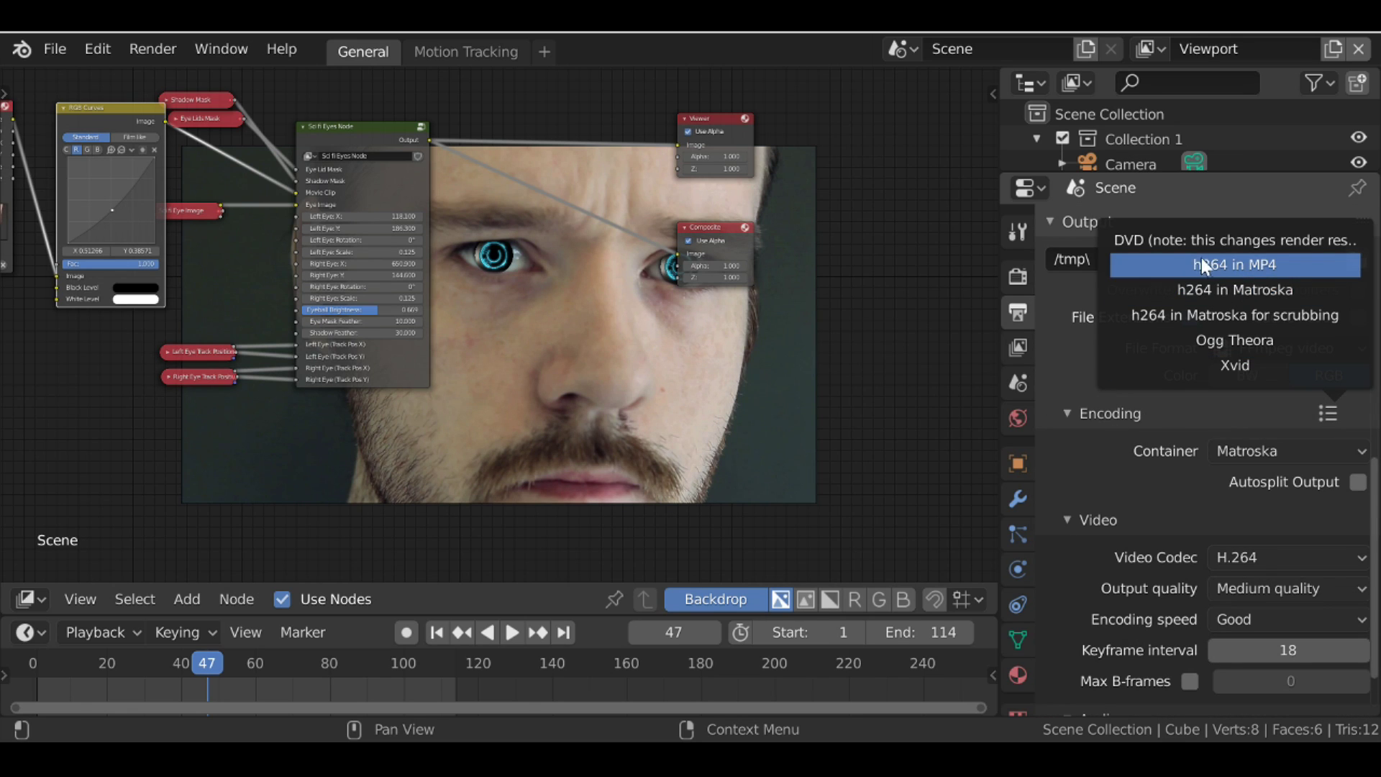
{"action": "left_click", "coordinate": [1279, 262]}
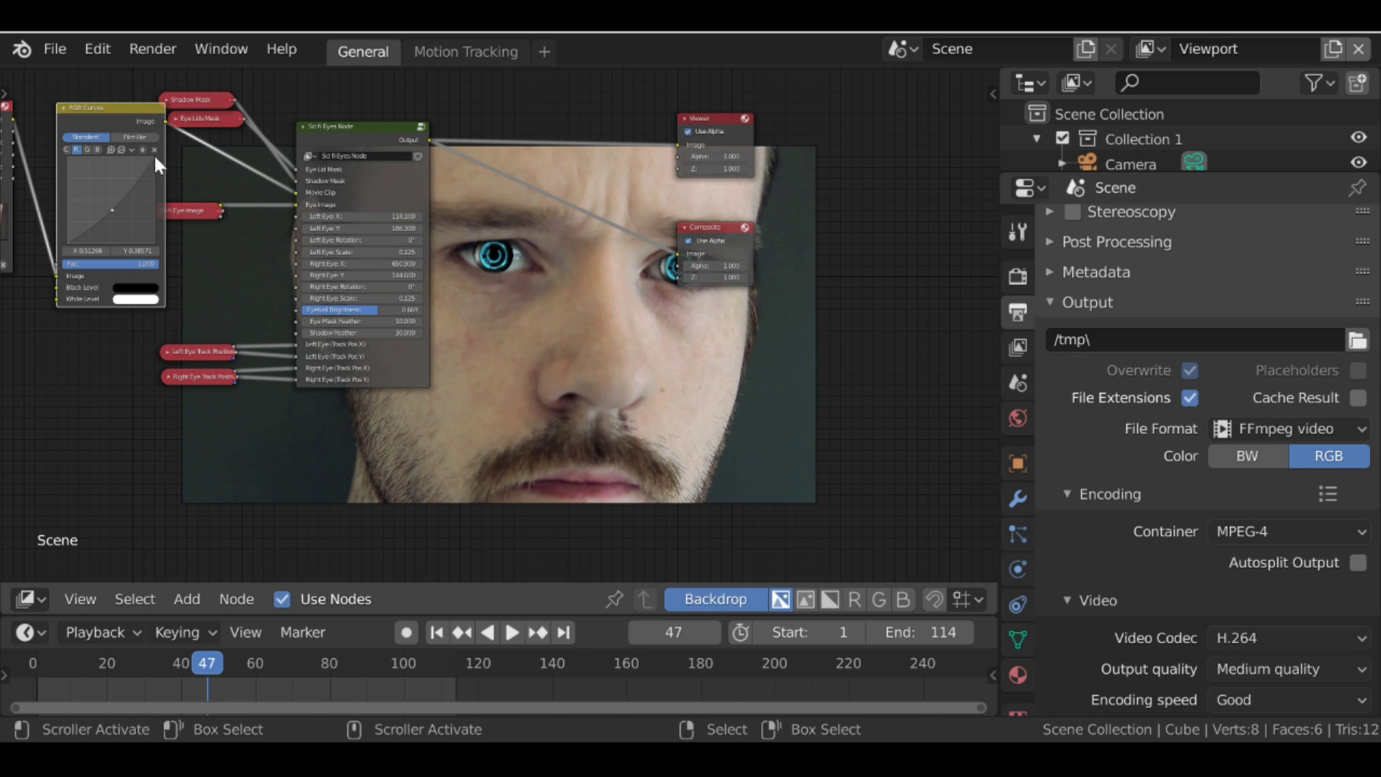
{"action": "left_click", "coordinate": [151, 52]}
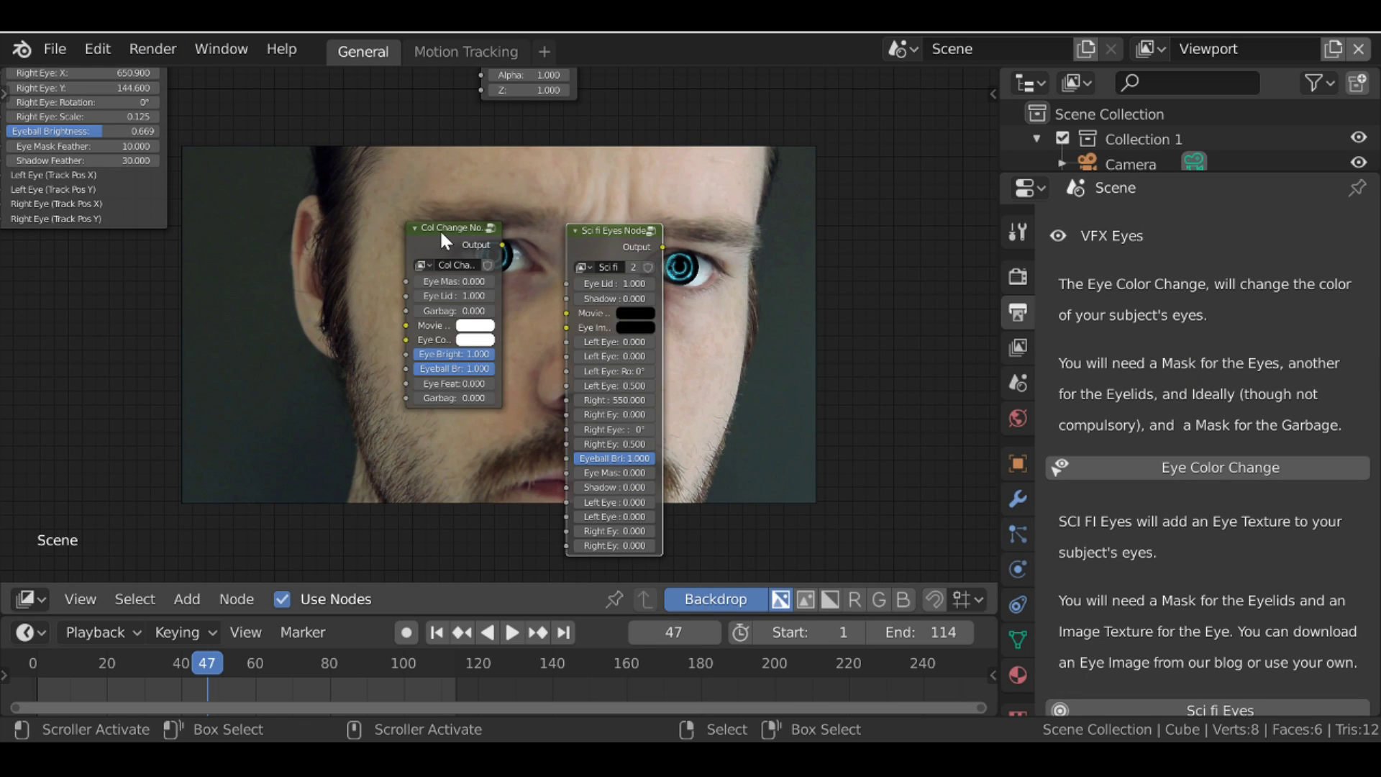
Move the newly added Sci fi Eyes Node closer to the Col Change Node in the compositor.
{"action": "left_click_drag", "start_coordinate": [616, 221], "coordinate": [555, 221]}
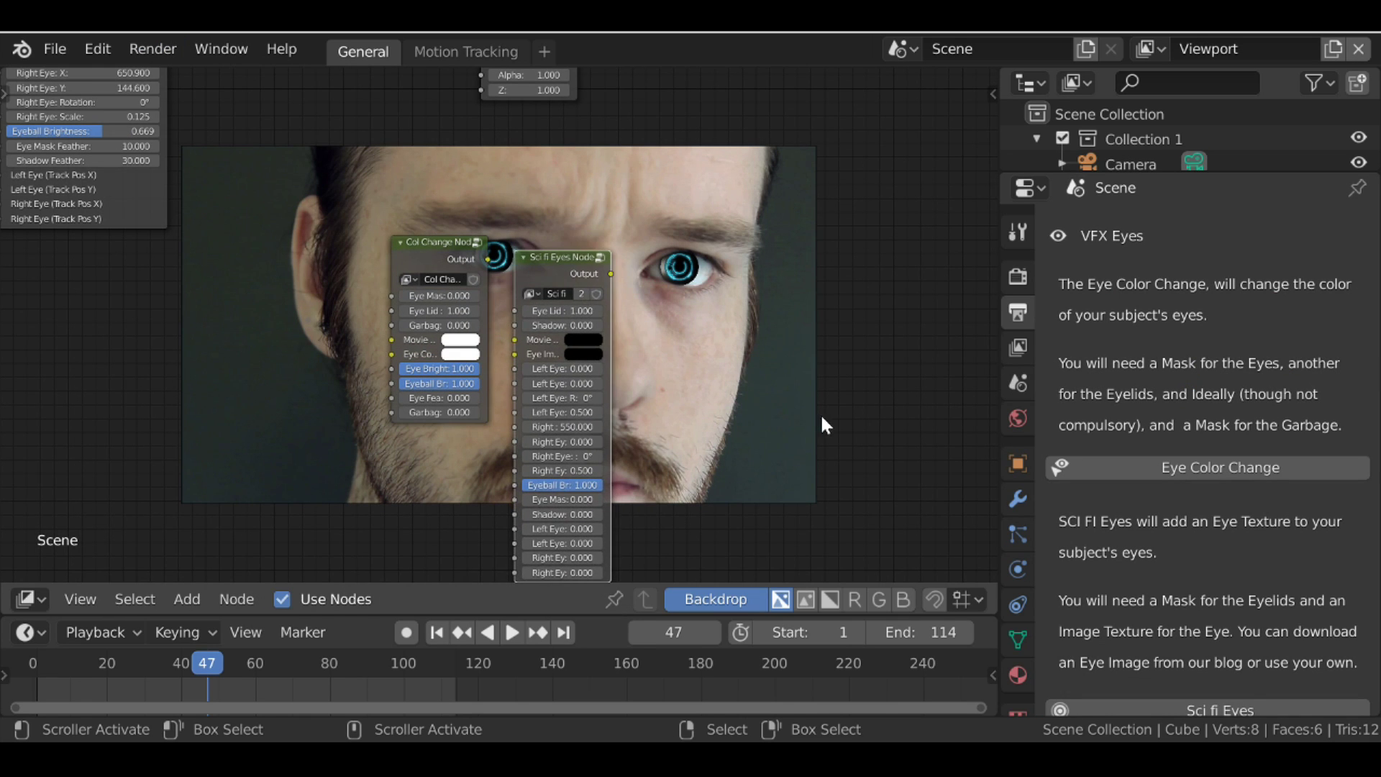
{"action": "middle_click_drag", "start_coordinate": [820, 426], "coordinate": [693, 355]}
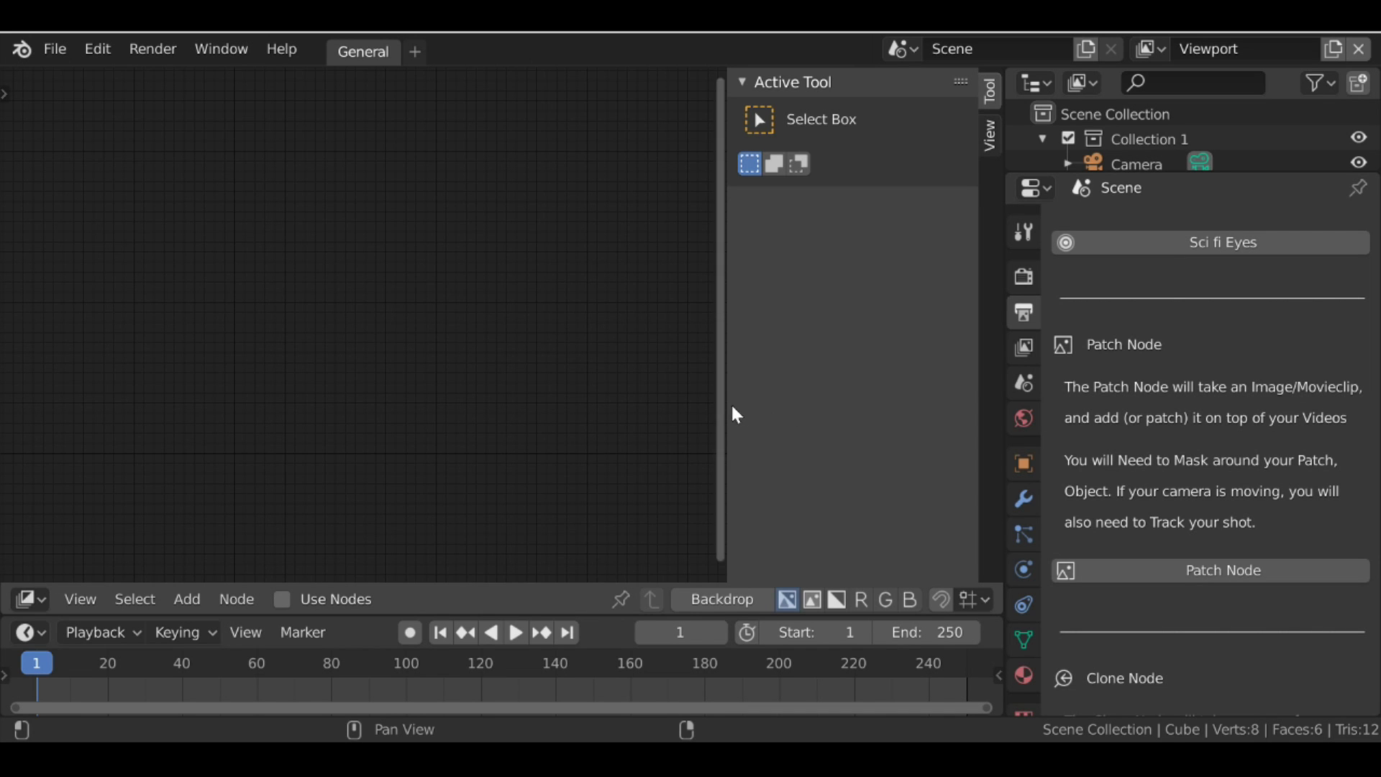
Hide the compositor's sidebar and add the Patch Node setup from the Darkfall VFX Nodes in the output settings.
{"action": "scroll", "coordinate": [1141, 360], "scroll_direction": "down", "scroll_amount": 1}
{"action": "scroll", "coordinate": [1154, 311], "scroll_direction": "down", "scroll_amount": 2}
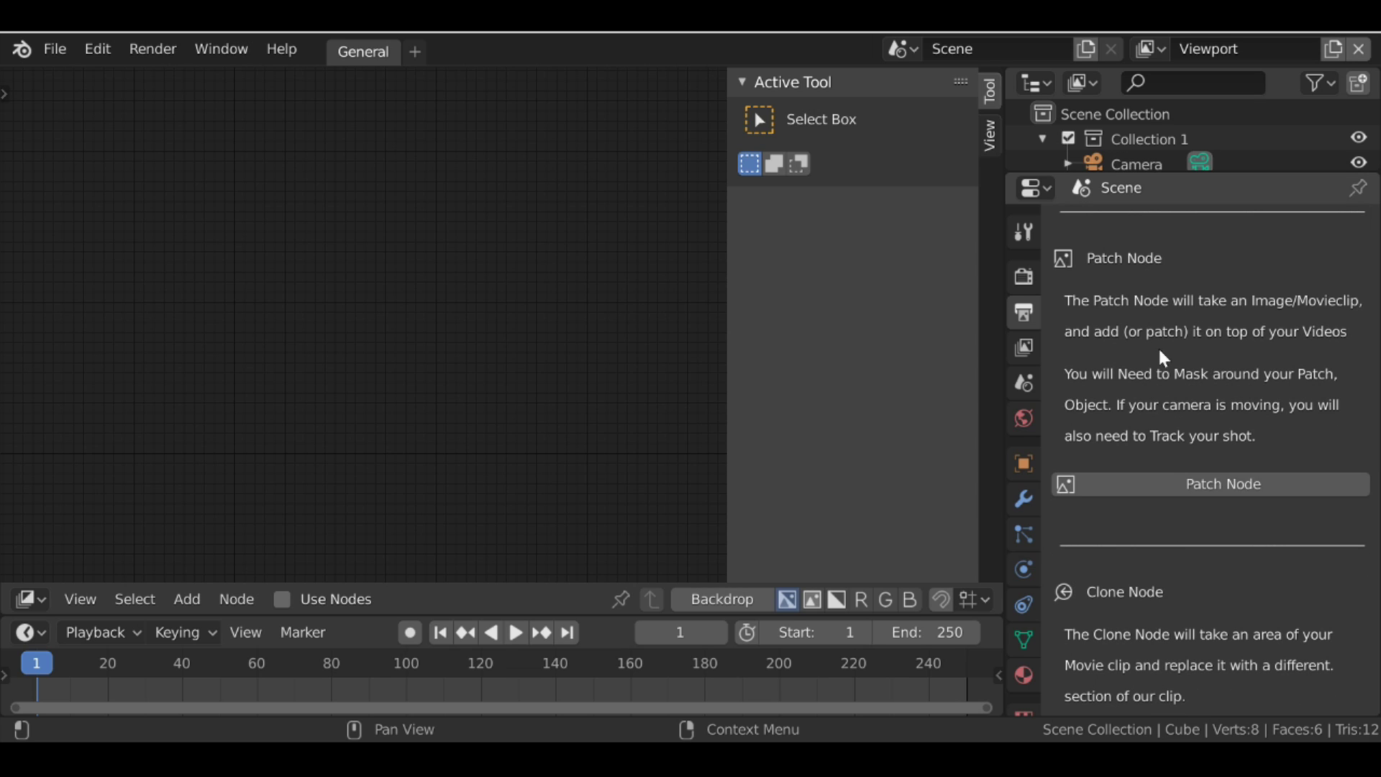
{"action": "key", "text": "n"}
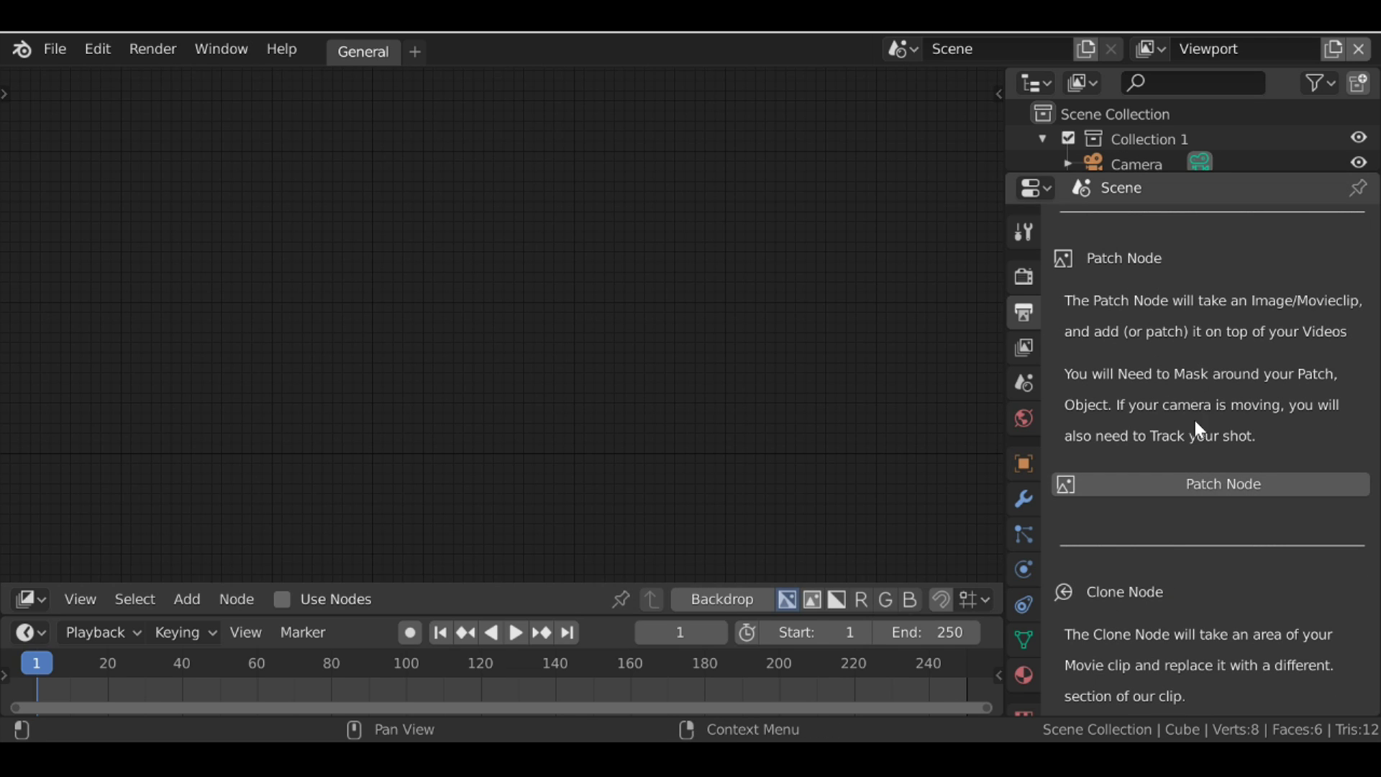
{"action": "left_click", "coordinate": [1234, 490]}
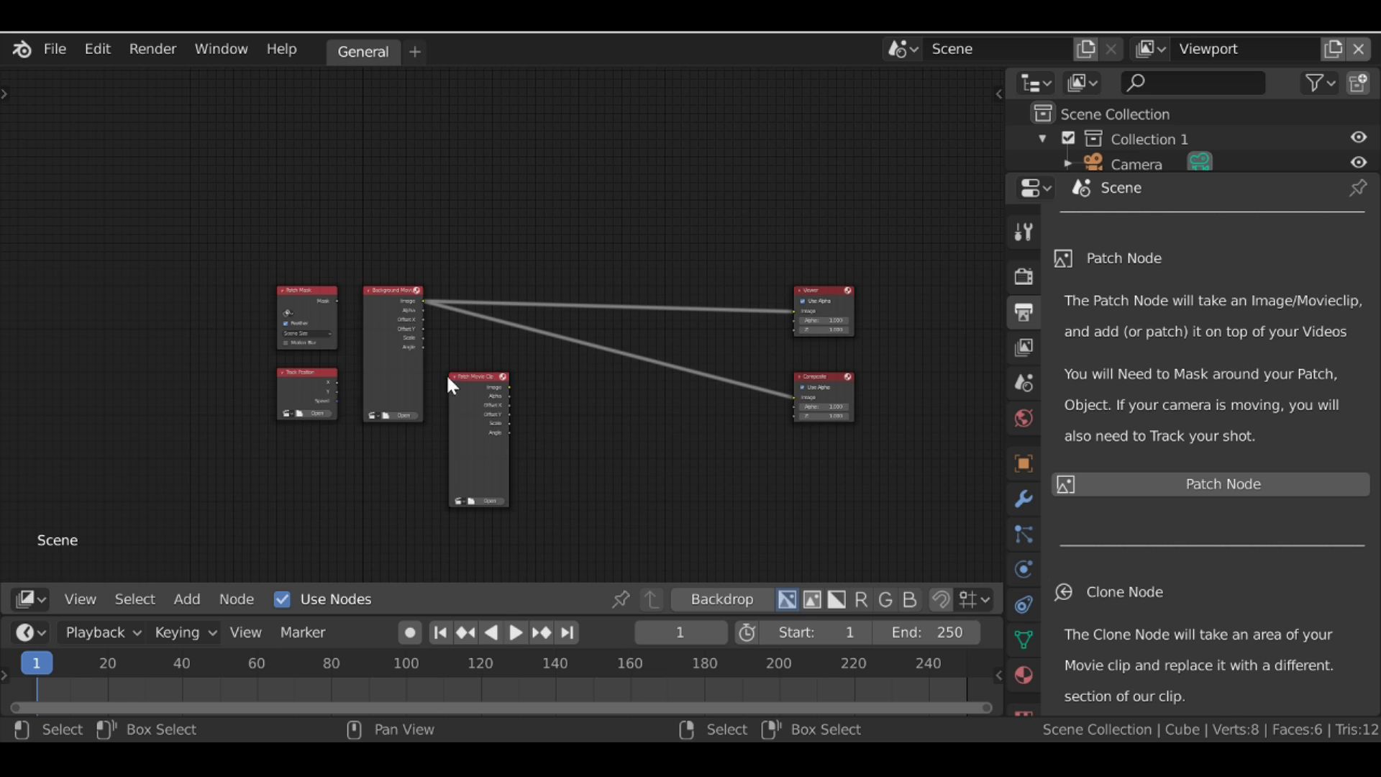
{"action": "scroll", "coordinate": [446, 373], "scroll_direction": "up", "scroll_amount": 3}
{"action": "middle_click_drag", "start_coordinate": [473, 412], "coordinate": [432, 368]}
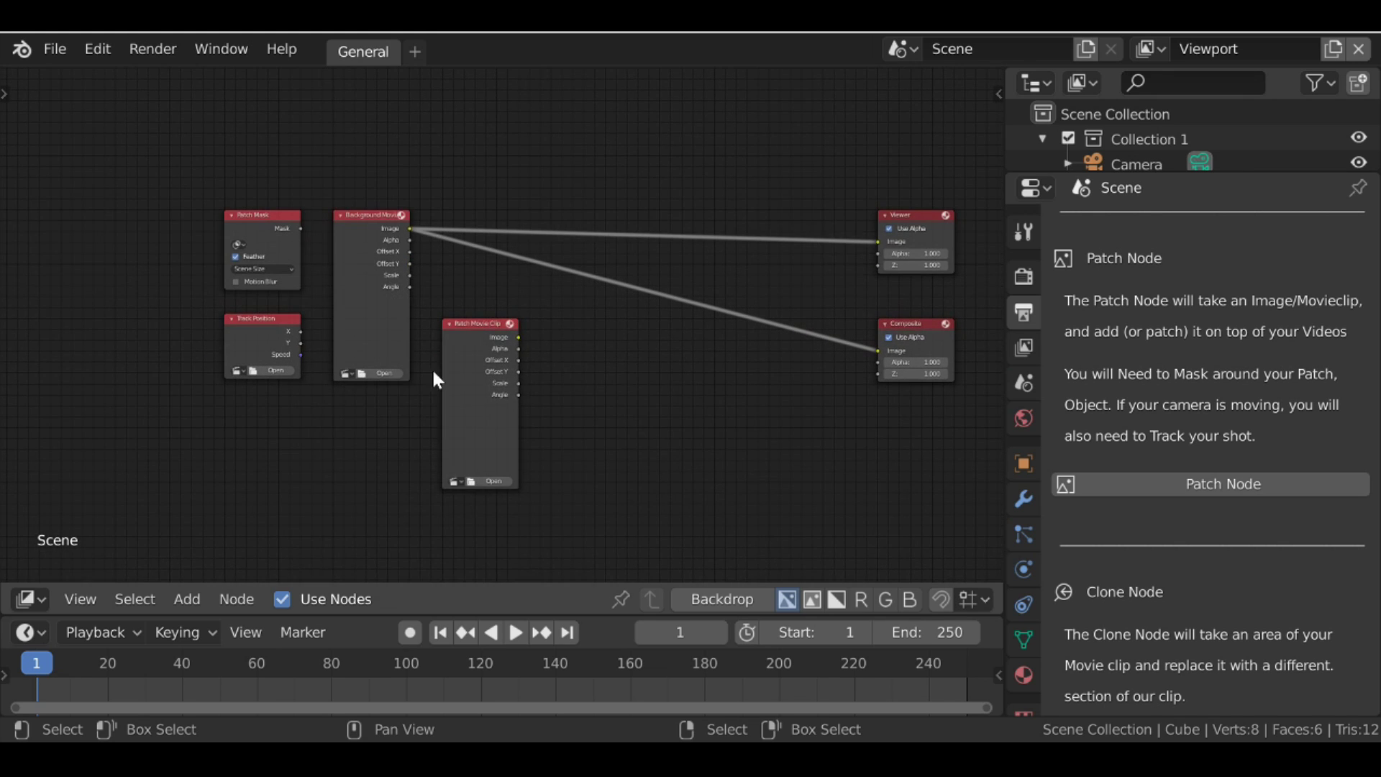
Load Pexels Videos 2019791.mp4 into the Background Movie Clip node and show the footage as the backdrop.
{"action": "left_click", "coordinate": [379, 376]}
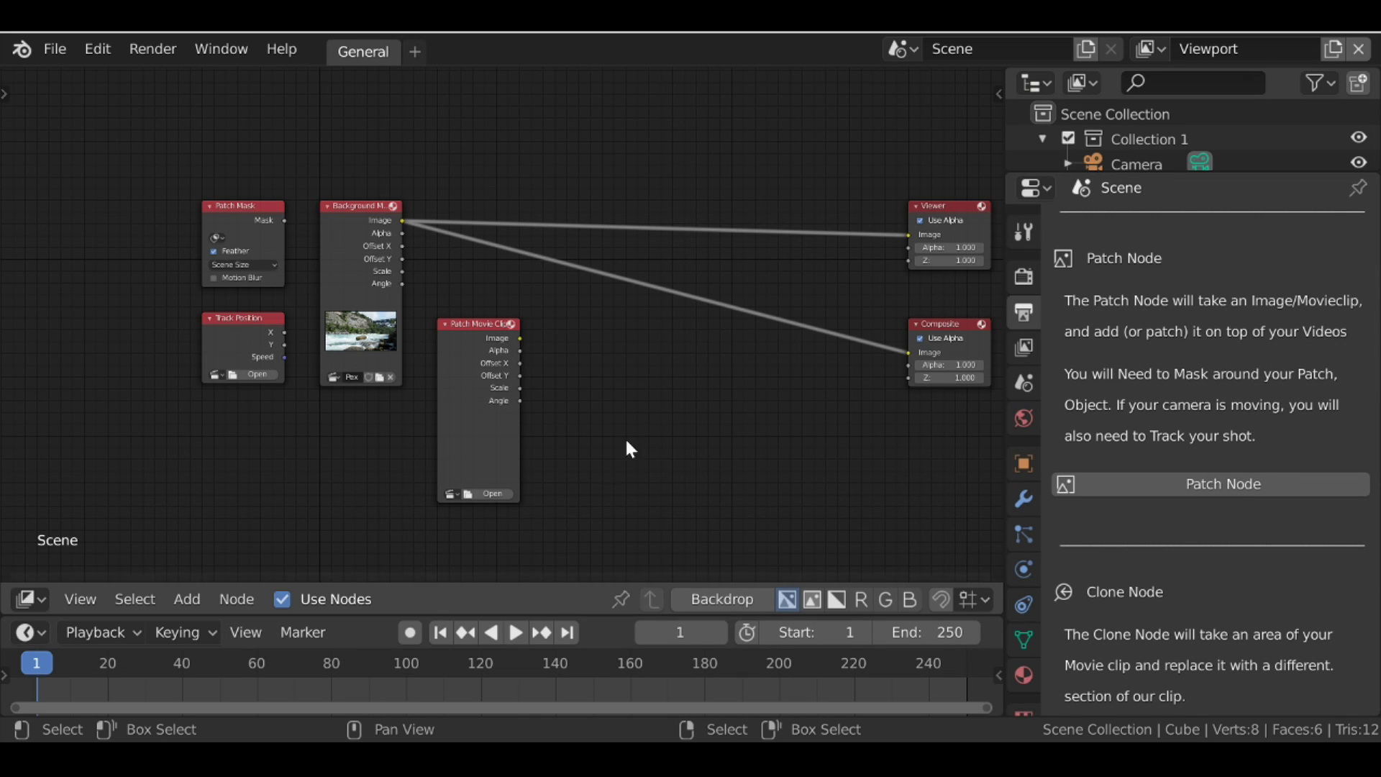
{"action": "left_click", "coordinate": [718, 599]}
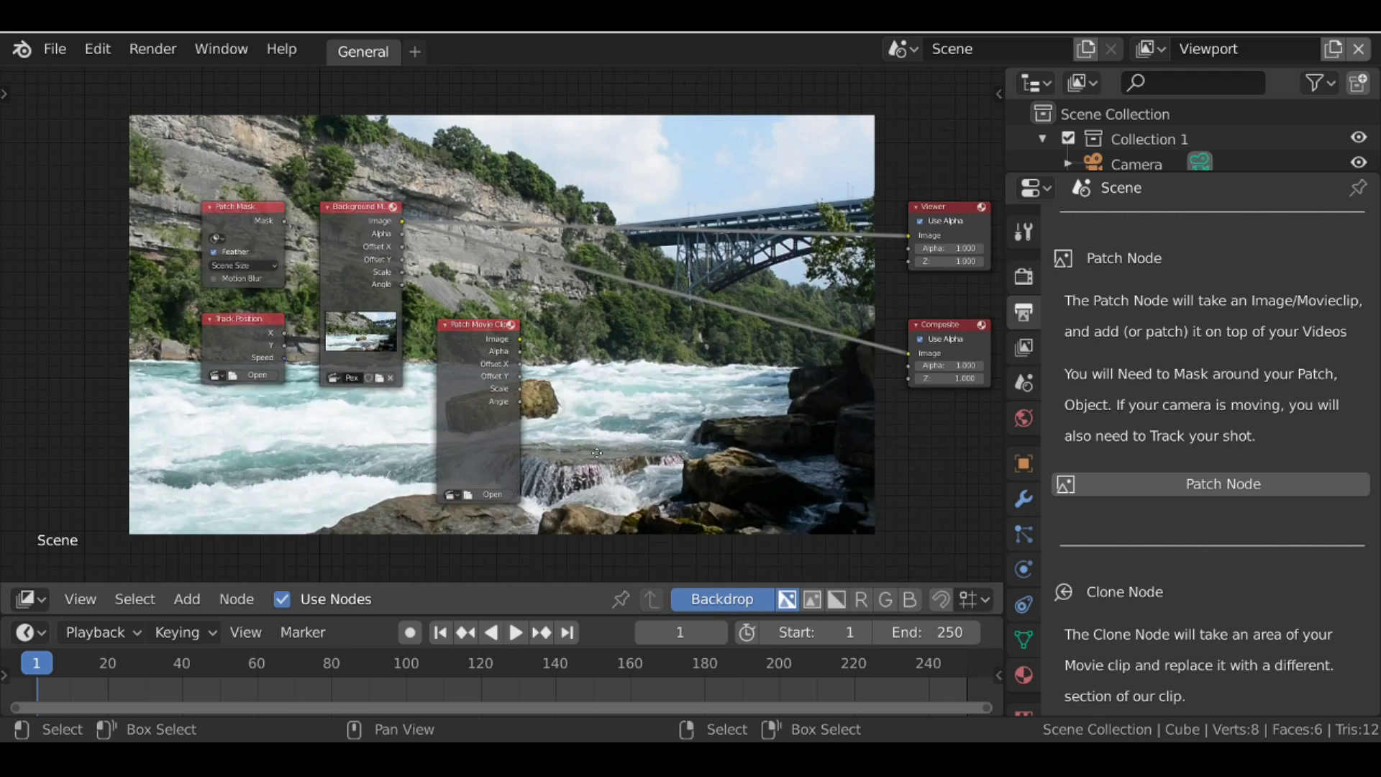
{"action": "key", "text": "Home"}
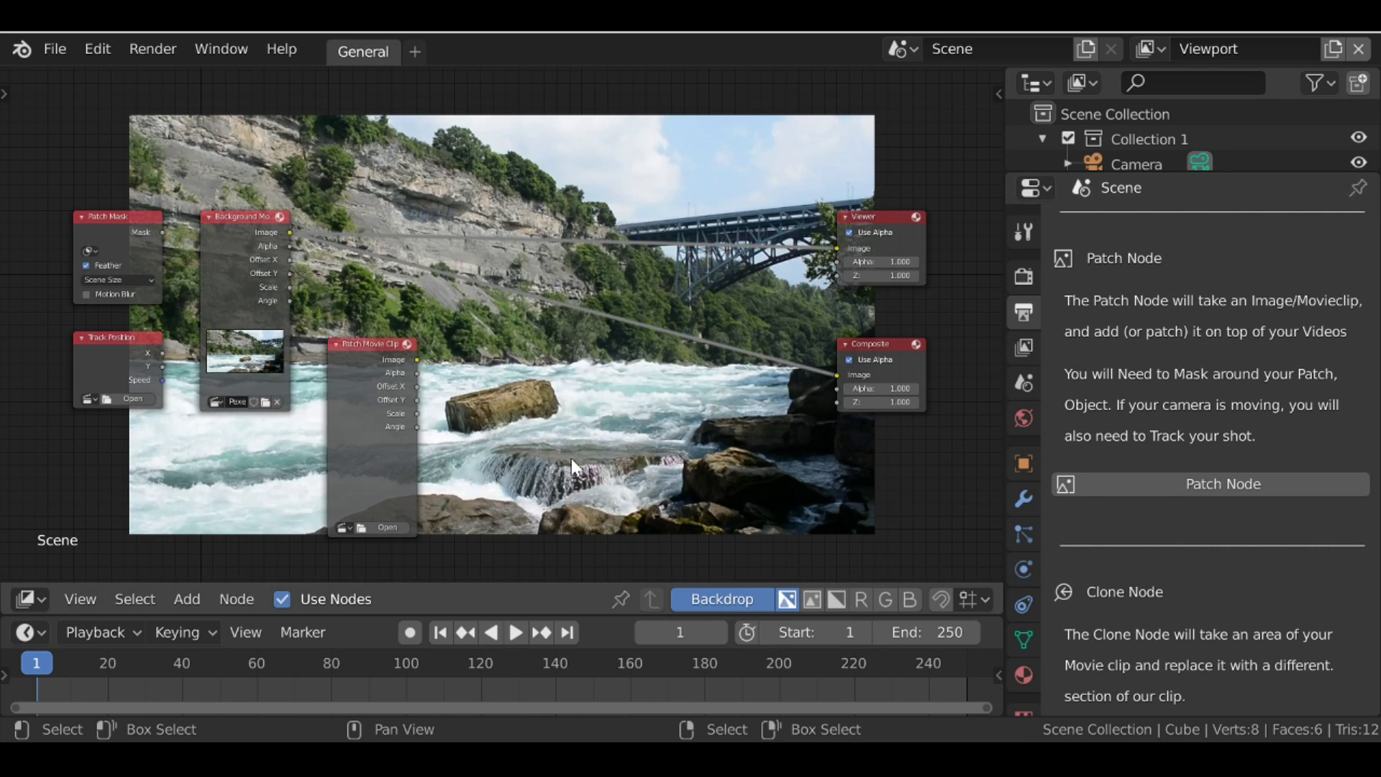
Insert the Patch Node group after the Background Movie Clip and link its output to both the Viewer and Composite nodes.
{"action": "scroll", "coordinate": [567, 385], "scroll_direction": "up", "scroll_amount": 2}
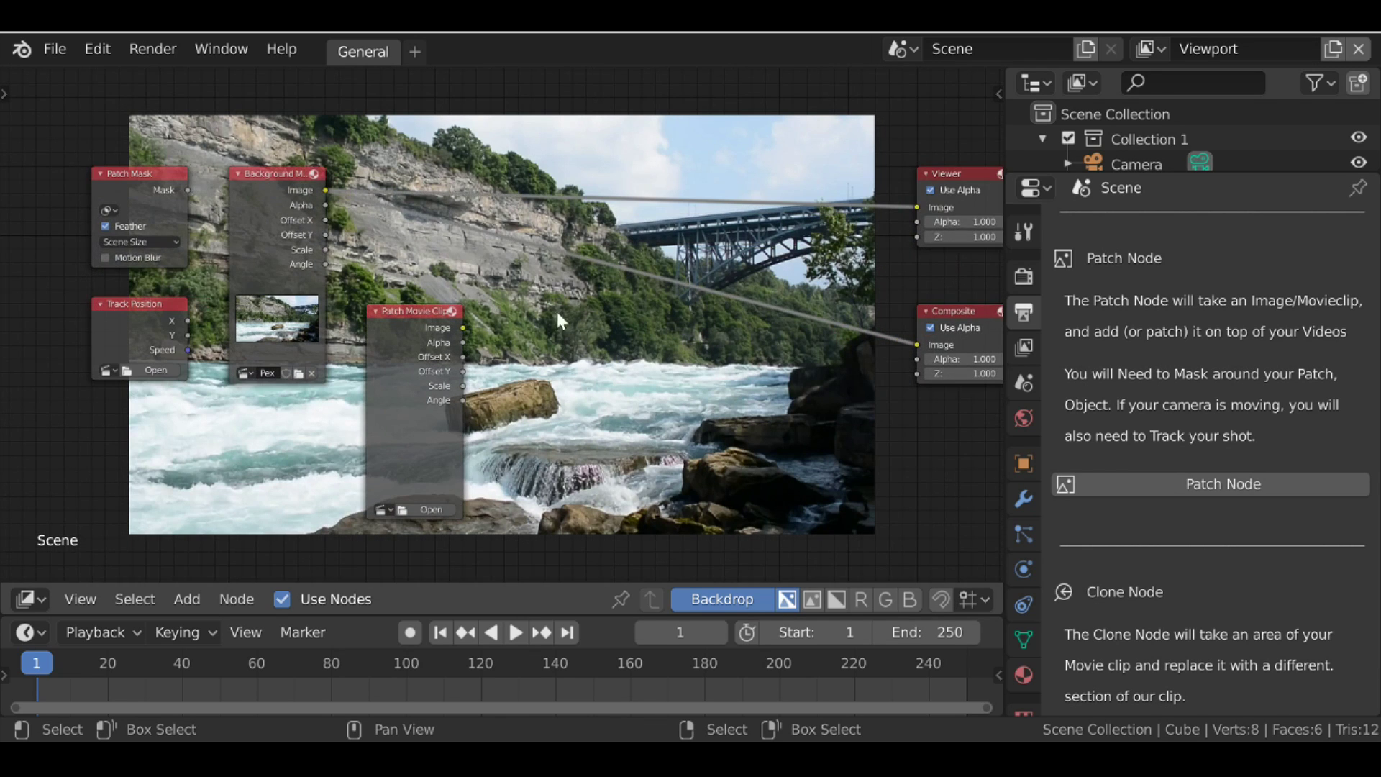
{"action": "middle_click_drag", "start_coordinate": [580, 308], "coordinate": [549, 322]}
{"action": "key", "text": "shift+a"}
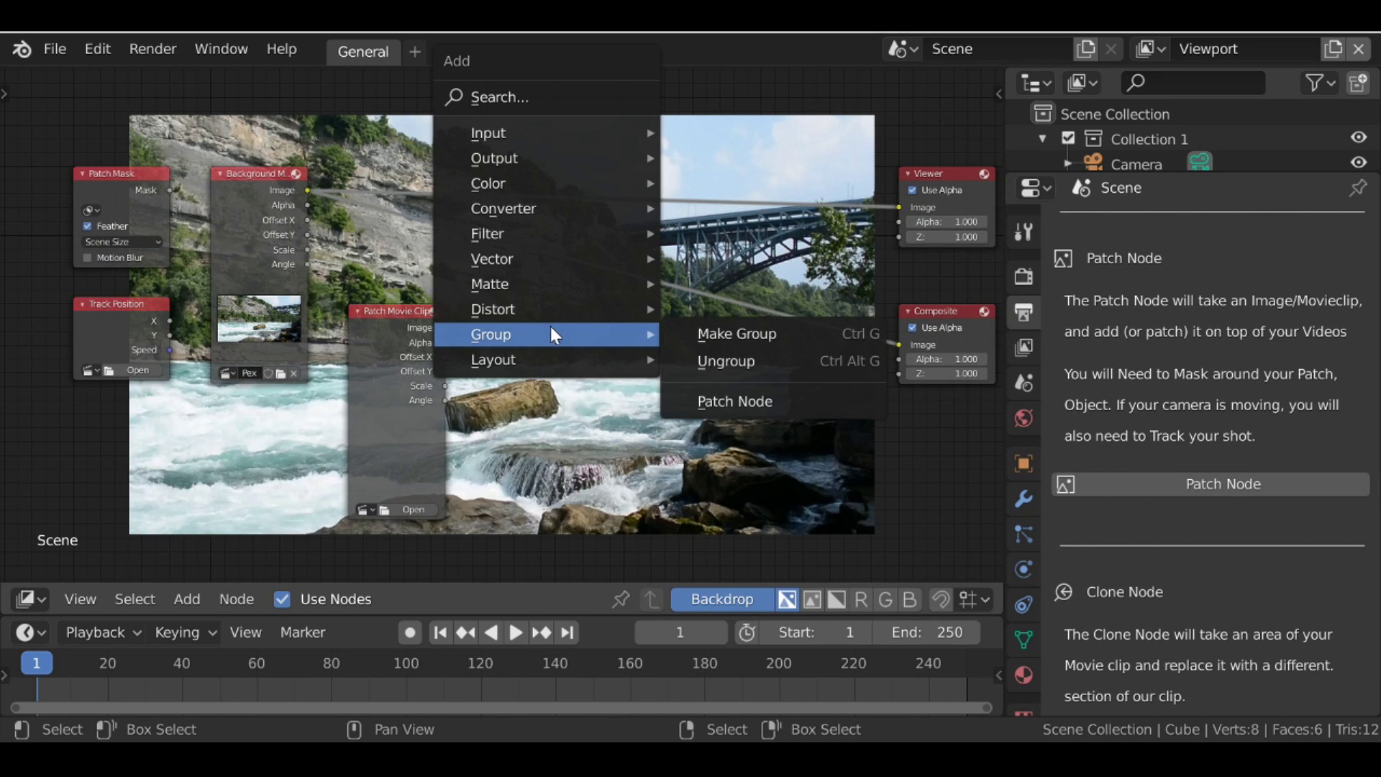
{"action": "mouse_move", "coordinate": [515, 334]}
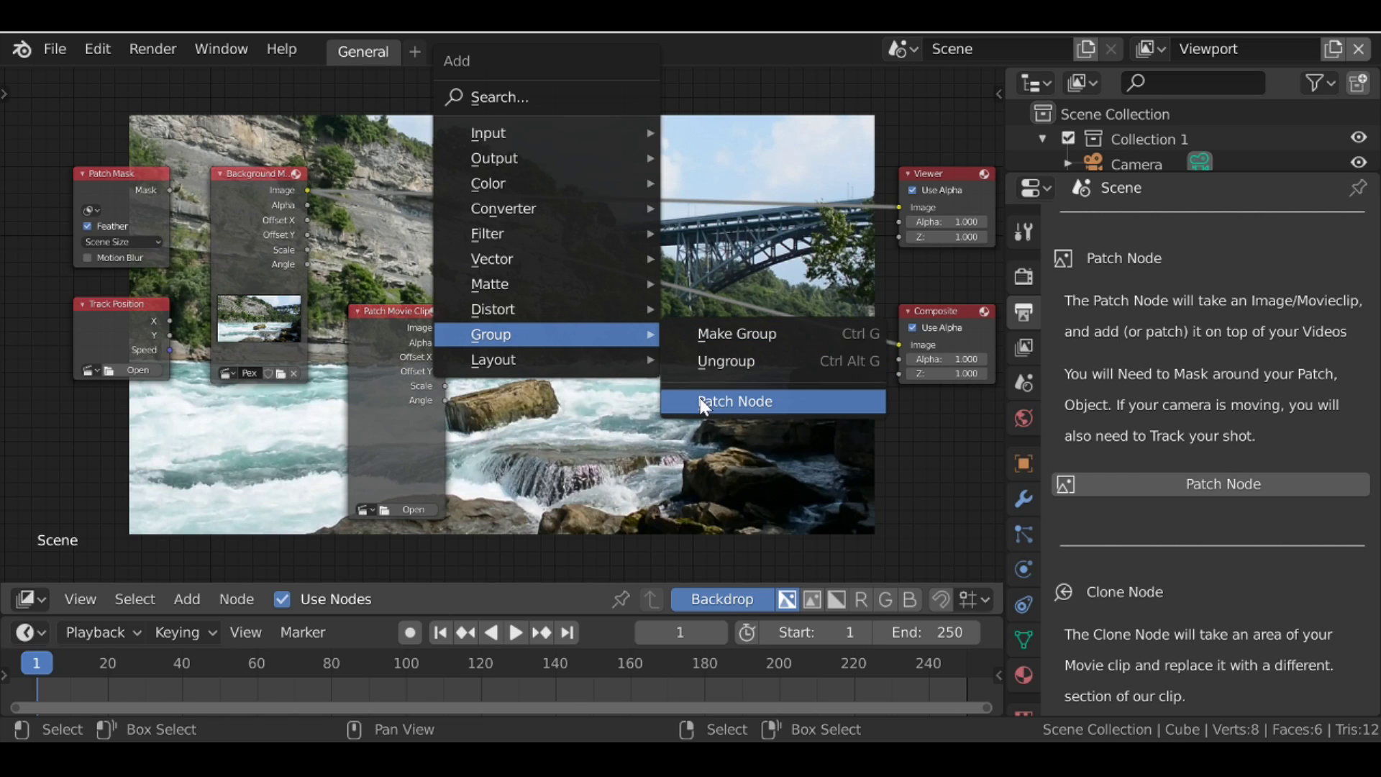
{"action": "left_click", "coordinate": [775, 398]}
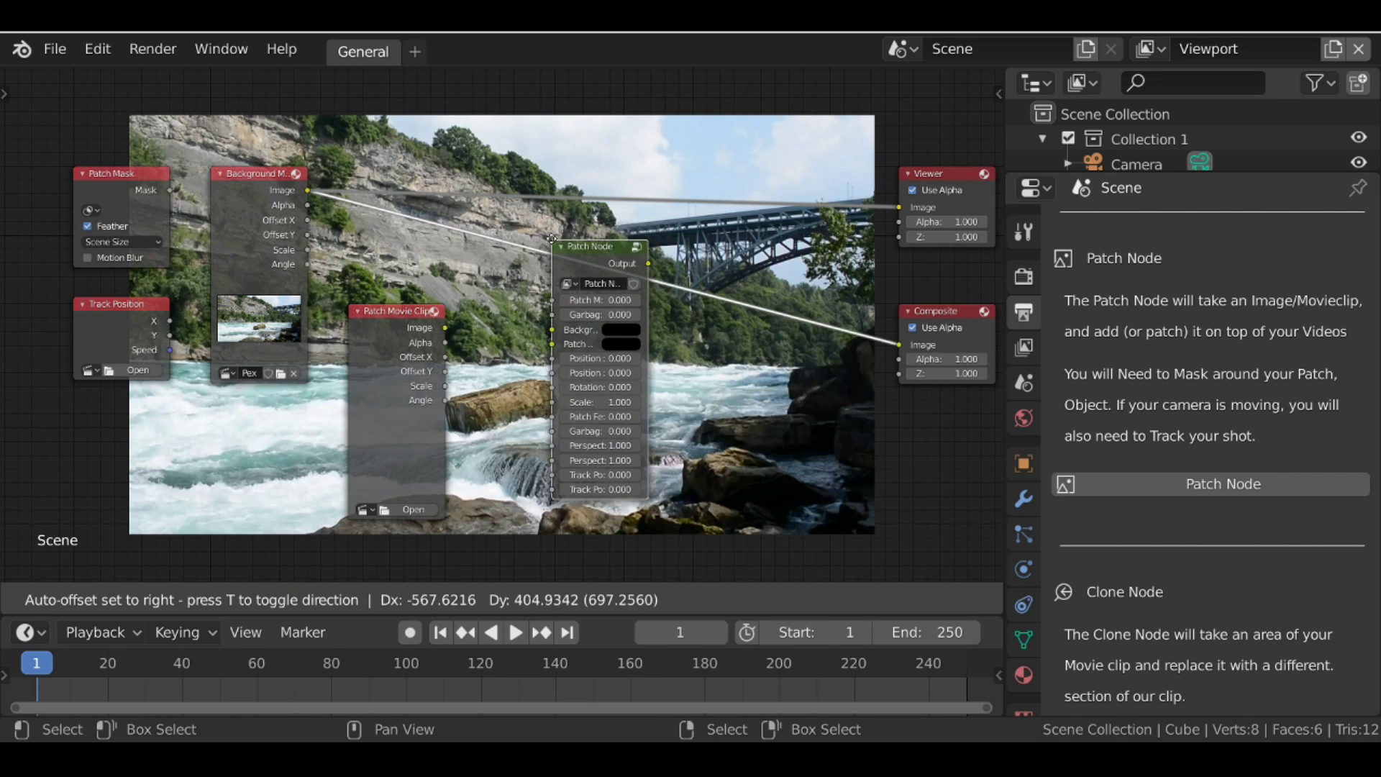
{"action": "left_click", "coordinate": [566, 232]}
{"action": "left_click_drag", "start_coordinate": [598, 231], "coordinate": [582, 156]}
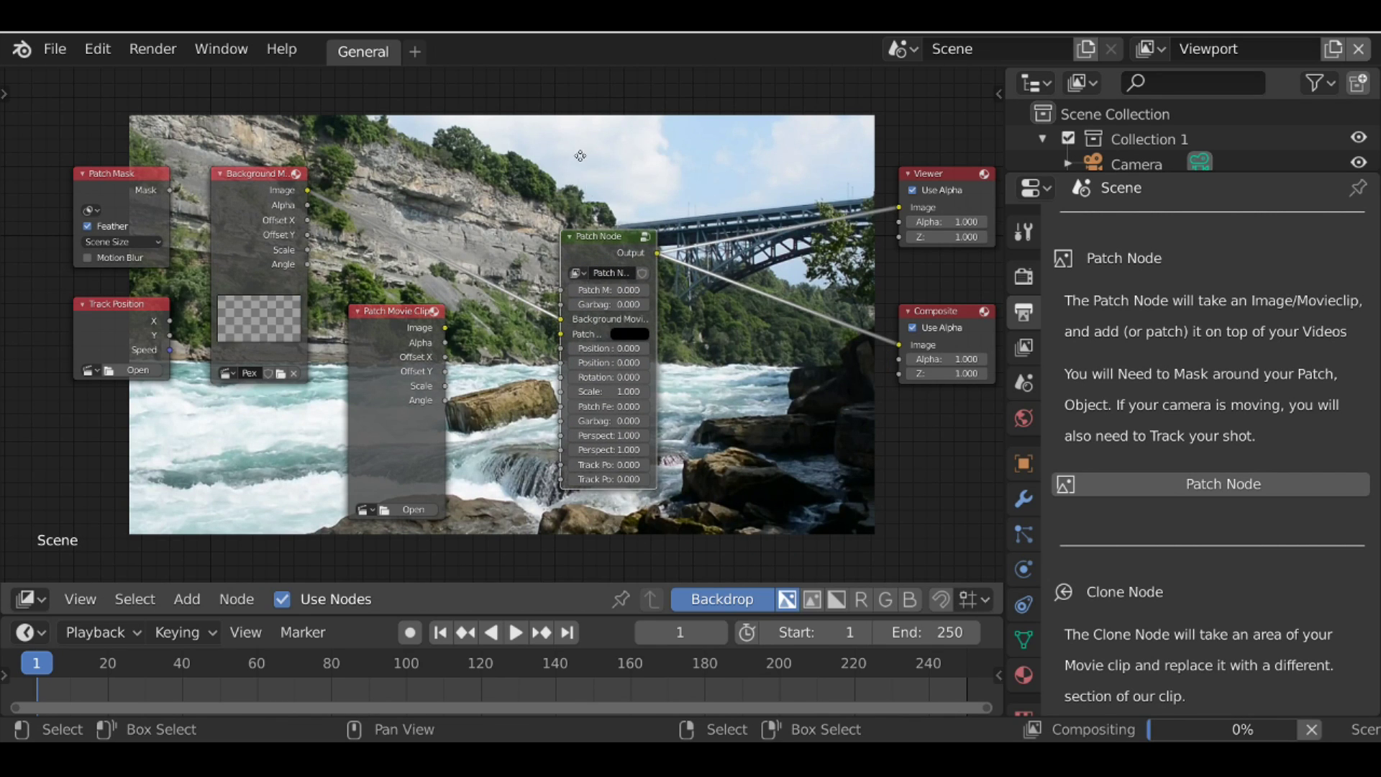
Move the Patch Movie Clip node up beside the Patch Node and load Niagara Falls - 8603.mp4 into it.
{"action": "scroll", "coordinate": [582, 158], "scroll_direction": "up", "scroll_amount": 1}
{"action": "left_click_drag", "start_coordinate": [380, 337], "coordinate": [389, 241]}
{"action": "scroll", "coordinate": [386, 283], "scroll_direction": "right", "scroll_amount": 2, "text": "ctrl"}
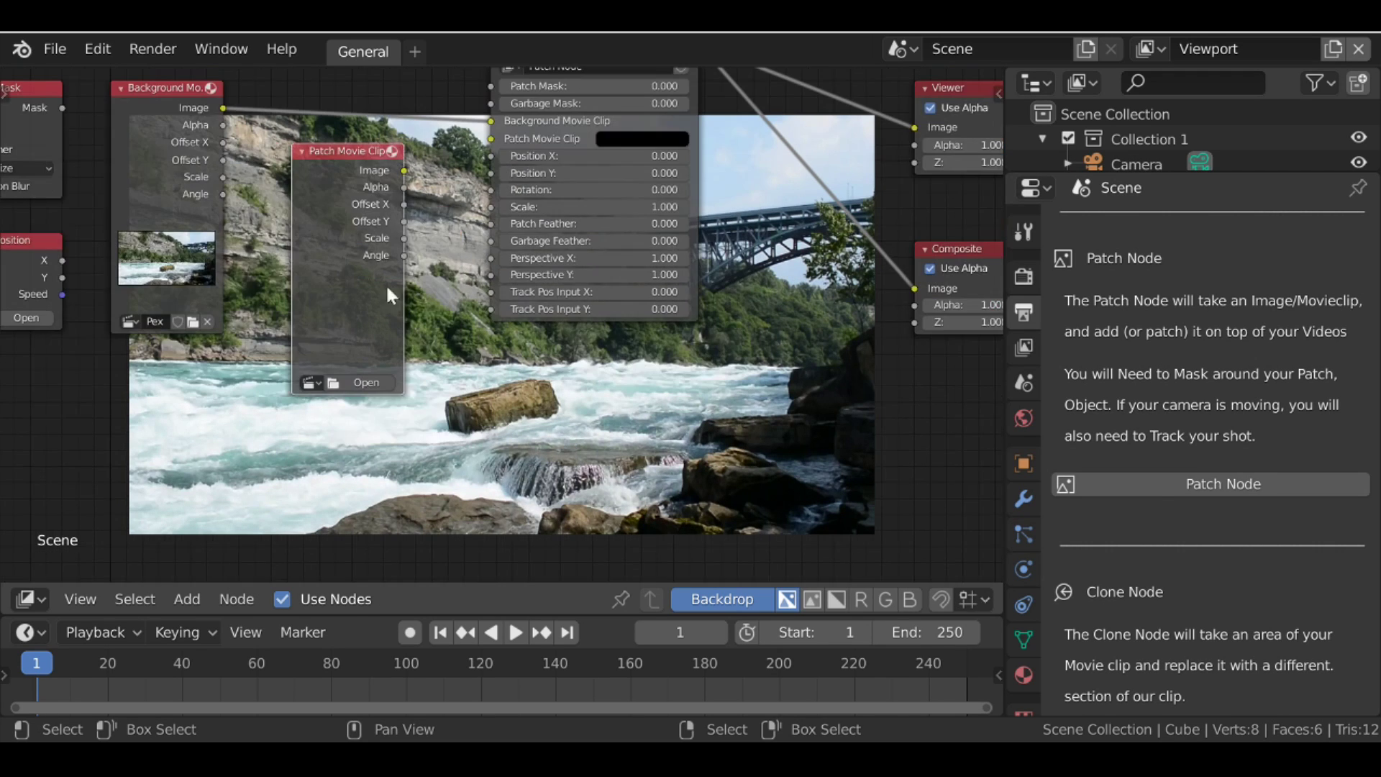
{"action": "scroll", "coordinate": [522, 247], "scroll_direction": "down", "scroll_amount": 5, "text": "shift"}
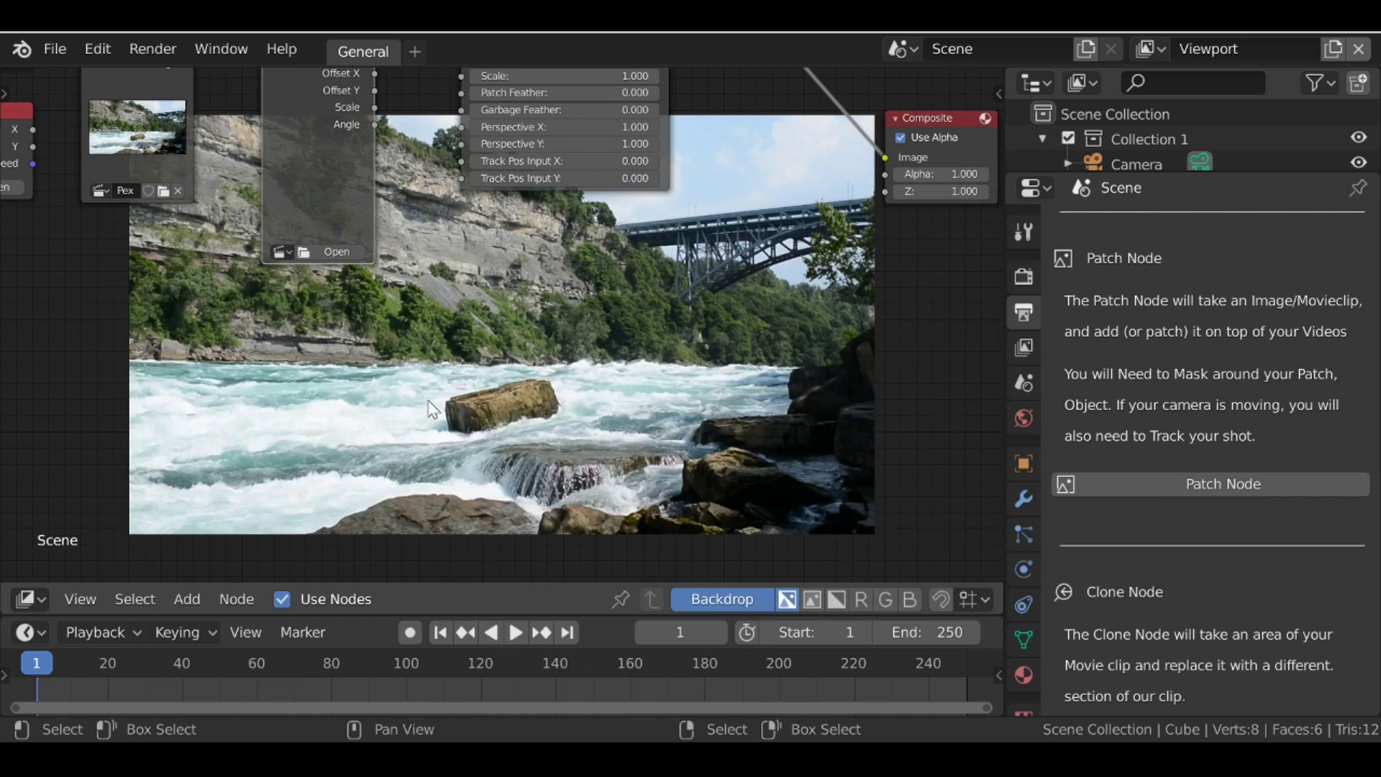
{"action": "scroll", "coordinate": [360, 341], "scroll_direction": "up", "scroll_amount": 2, "text": "shift"}
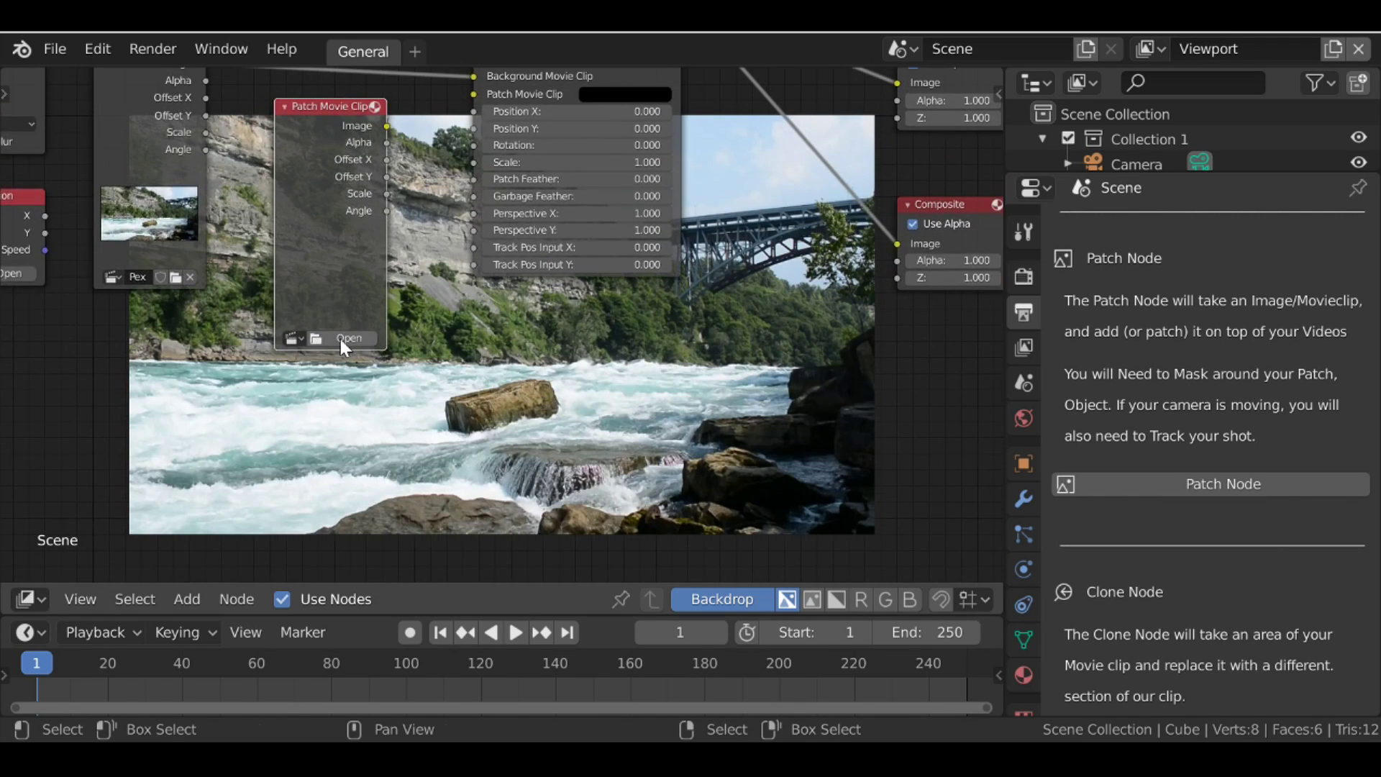
{"action": "left_click", "coordinate": [343, 339]}
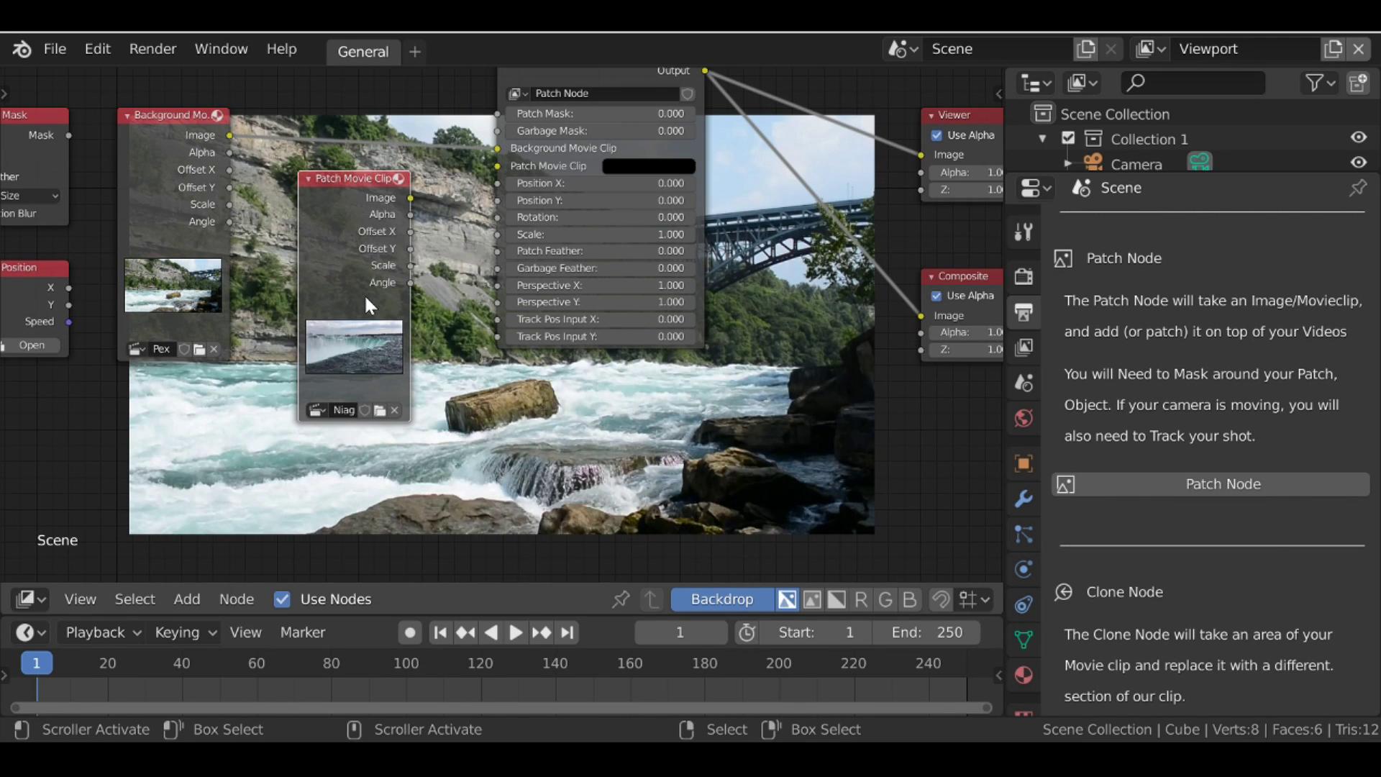
Connect the Patch Movie Clip node's Image output to the Patch Movie Clip input of the Patch Node.
{"action": "left_click_drag", "start_coordinate": [340, 237], "coordinate": [499, 179]}
{"action": "scroll", "coordinate": [334, 218], "scroll_direction": "up", "scroll_amount": 1}
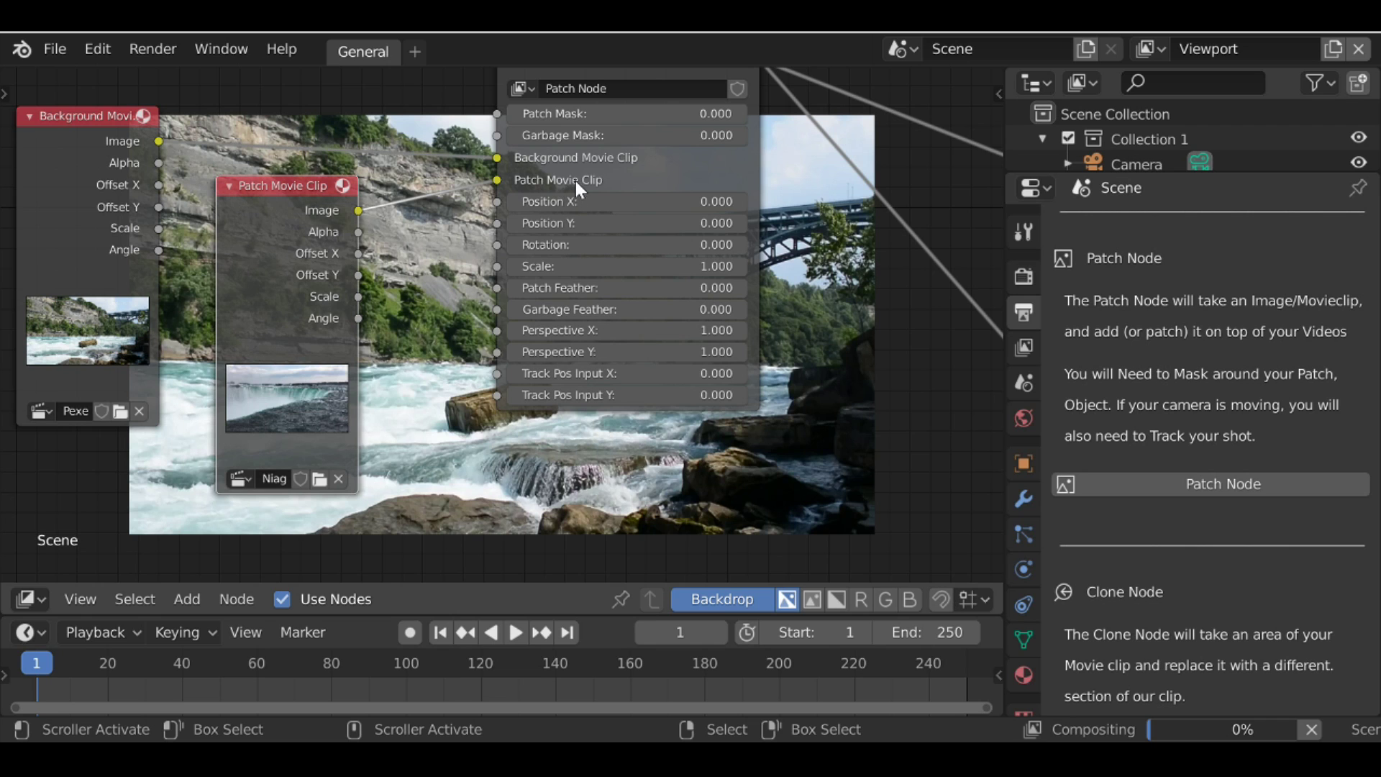
{"action": "scroll", "coordinate": [407, 302], "scroll_direction": "down", "scroll_amount": 3}
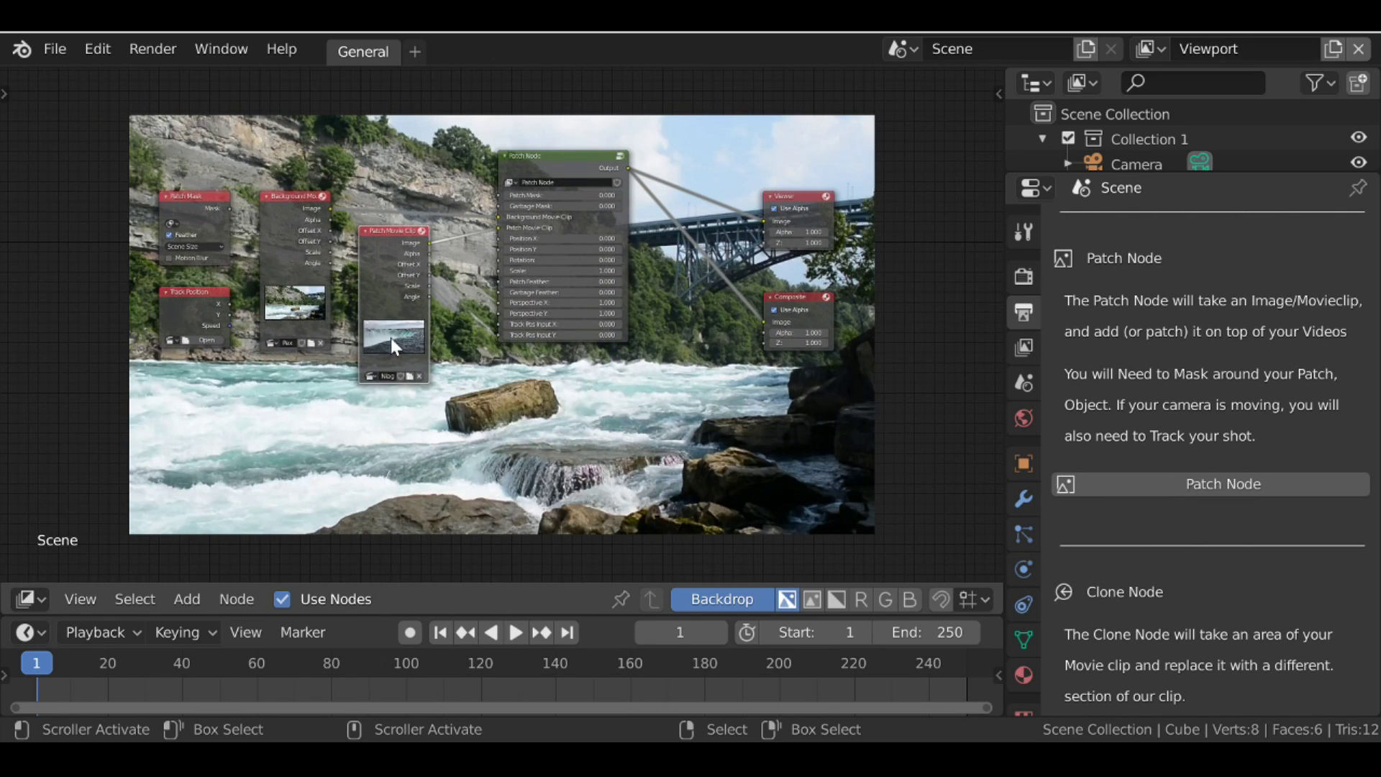
{"action": "middle_click_drag", "start_coordinate": [392, 323], "coordinate": [389, 350]}
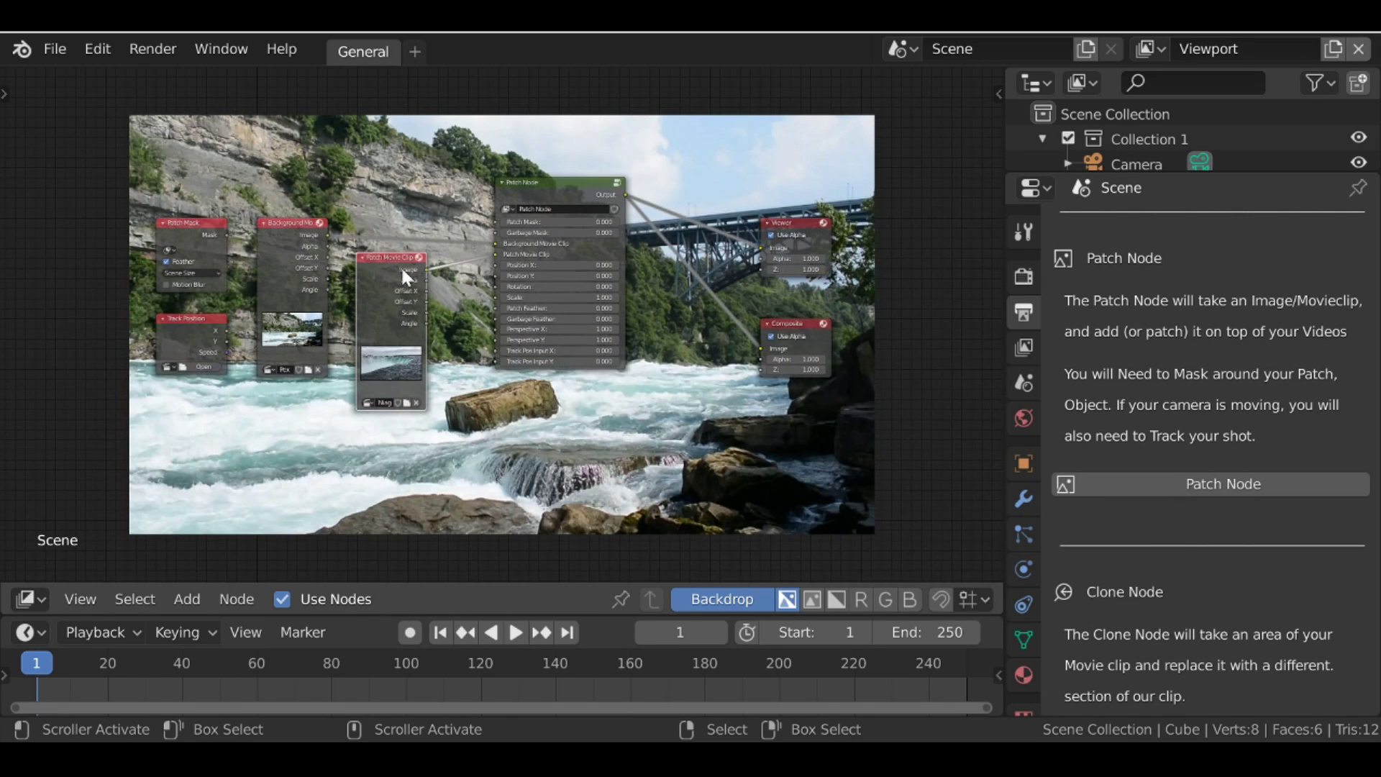
Add a VFX Motion Tracking workspace and enlarge its clip editor upwards.
{"action": "left_click", "coordinate": [417, 51]}
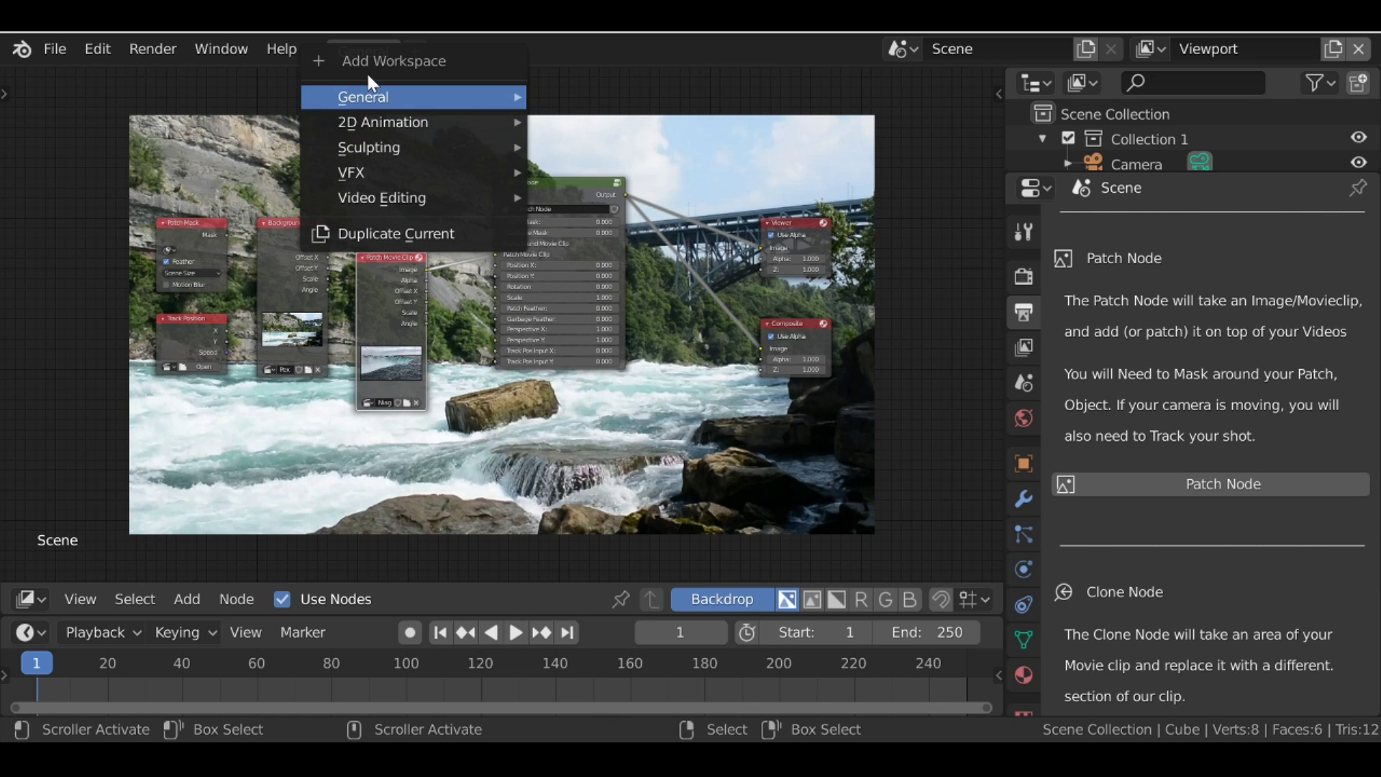
{"action": "mouse_move", "coordinate": [381, 169]}
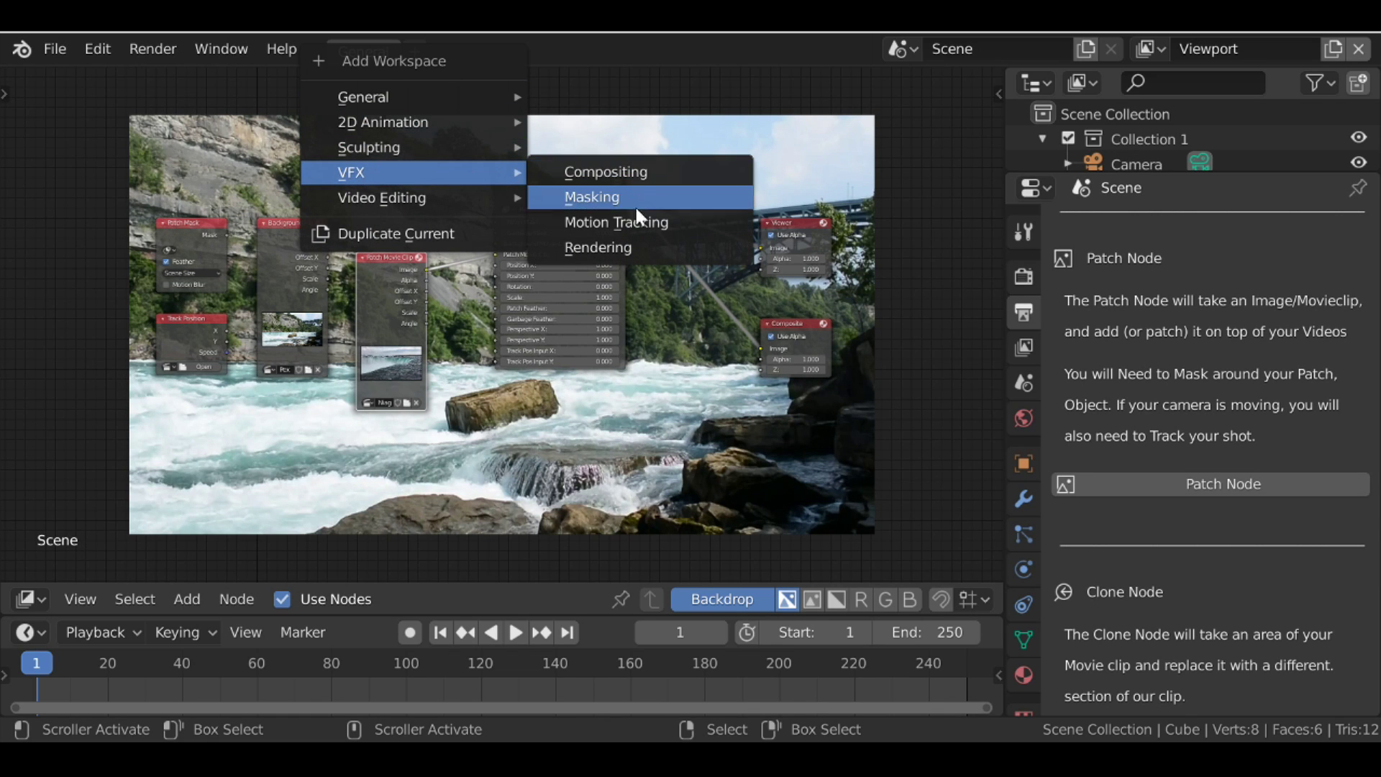
{"action": "left_click", "coordinate": [613, 219]}
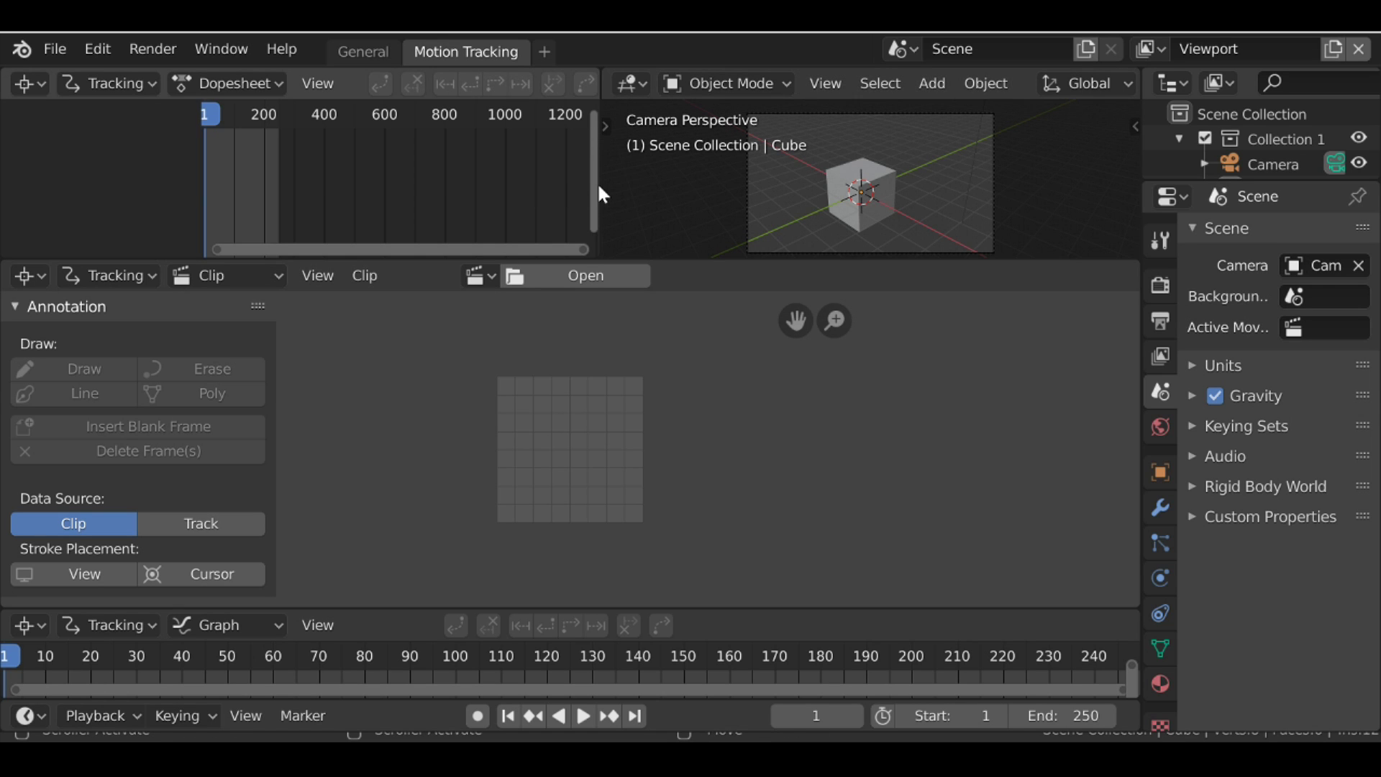
{"action": "left_click_drag", "start_coordinate": [749, 261], "coordinate": [734, 106]}
Show Niagara Falls - 8603.mp4 in the clip editor, scrub through its opening frames and return to frame 1.
{"action": "left_click", "coordinate": [478, 125]}
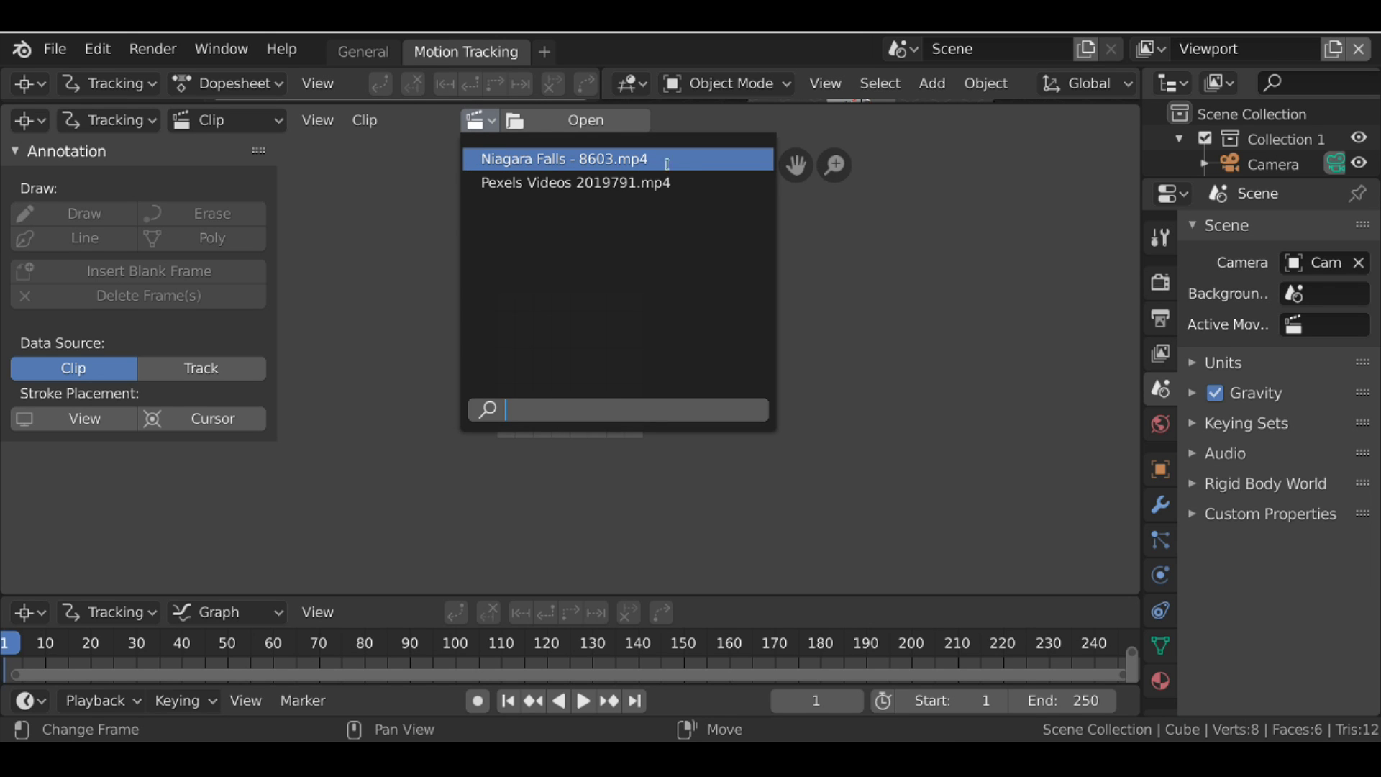
{"action": "left_click", "coordinate": [691, 159]}
{"action": "key", "text": "Home"}
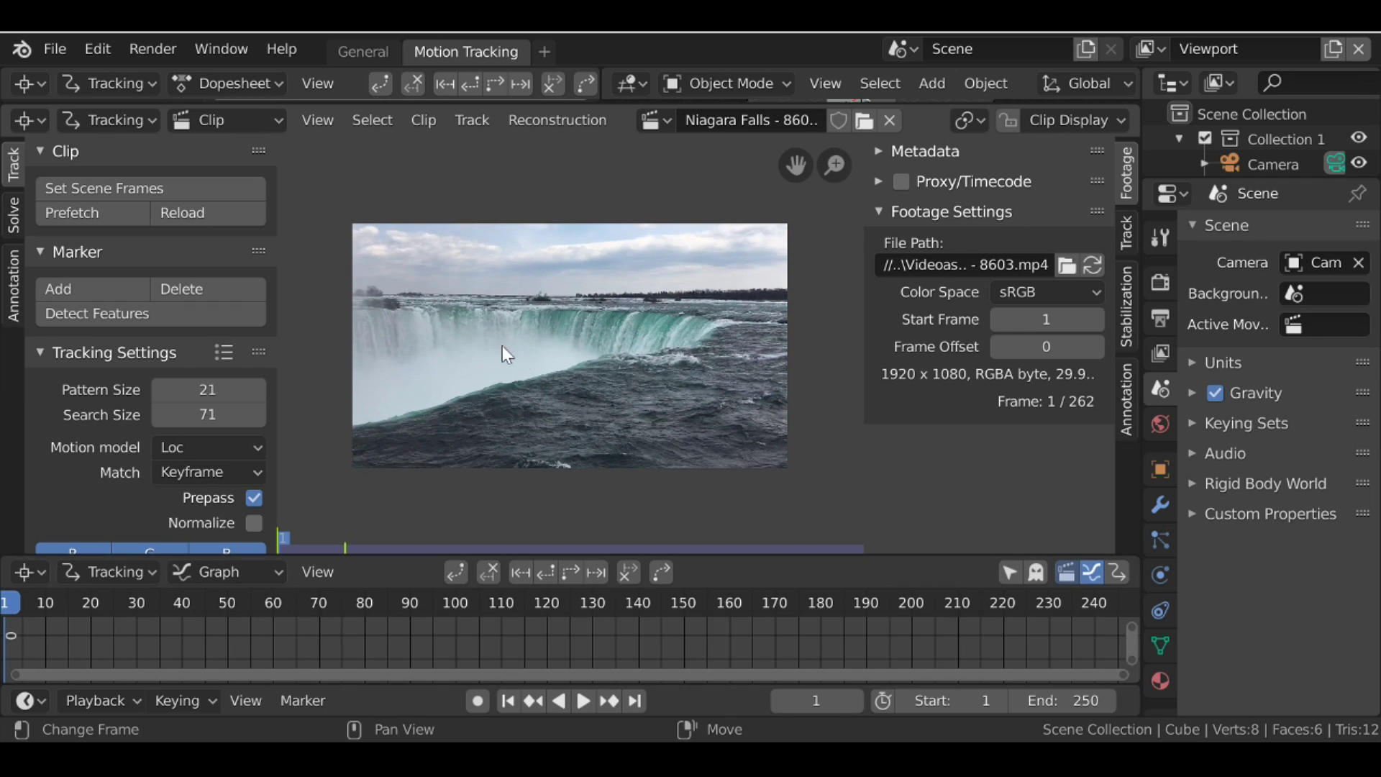
{"action": "left_click_drag", "start_coordinate": [36, 636], "coordinate": [103, 642]}
{"action": "left_click", "coordinate": [507, 701]}
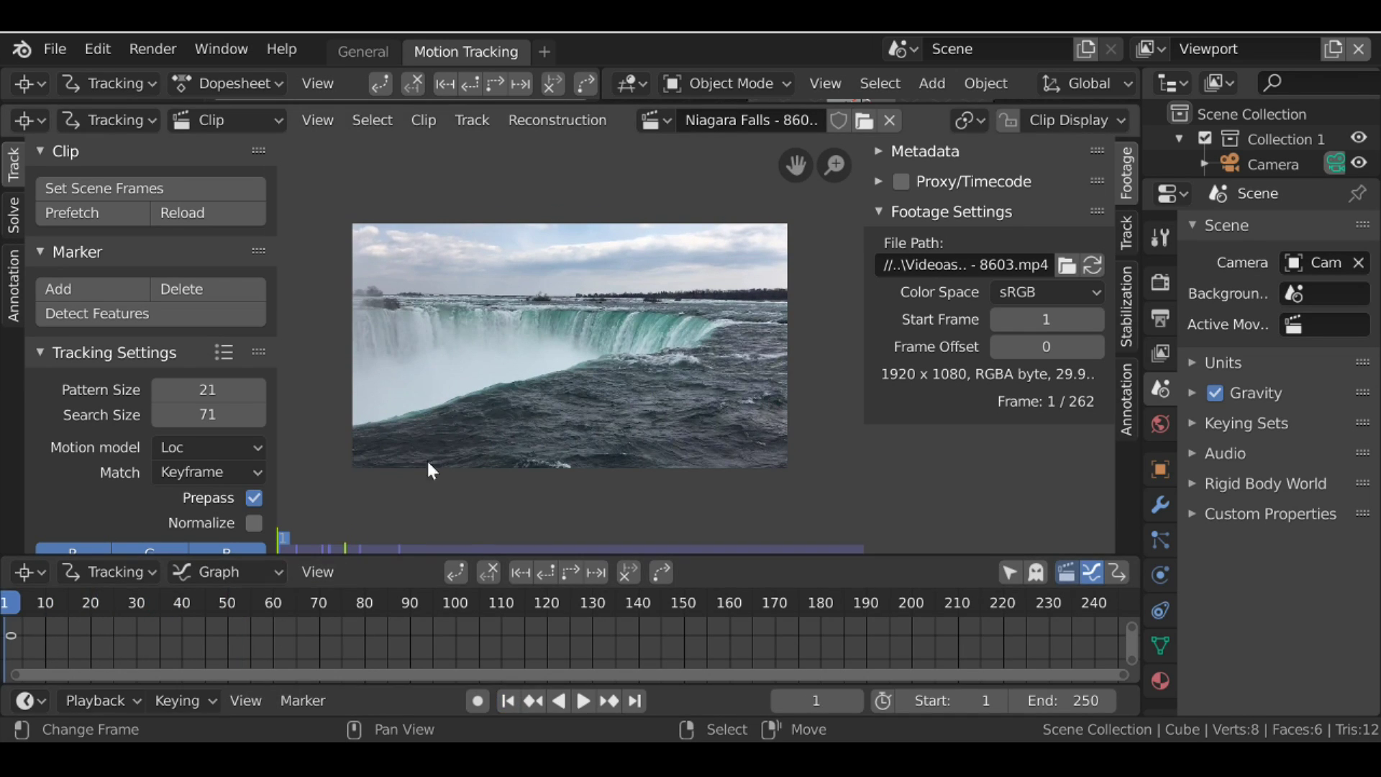
Add a tracking marker on the edge of the small dark shape on the horizon above the waterfall.
{"action": "scroll", "coordinate": [560, 245], "scroll_direction": "up", "scroll_amount": 12}
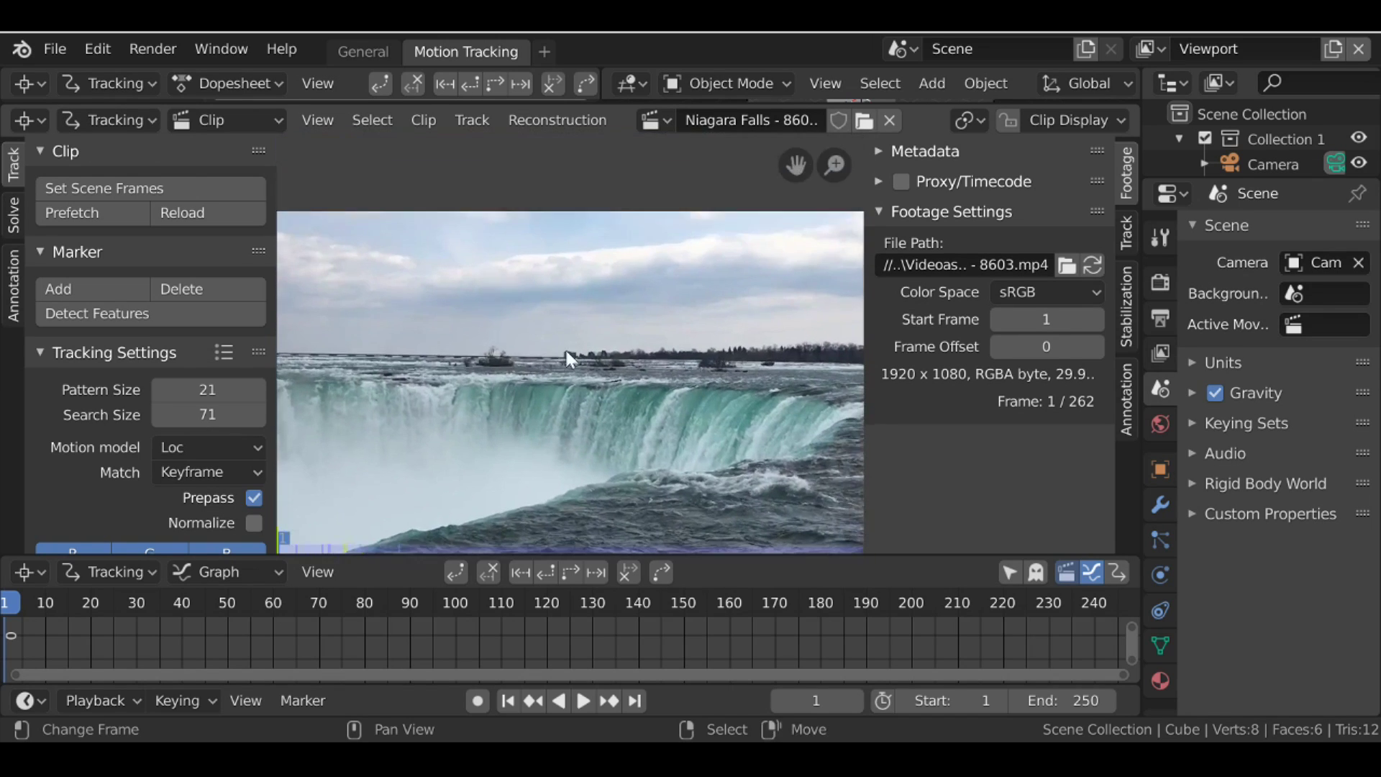
{"action": "left_click", "coordinate": [507, 422], "text": "ctrl"}
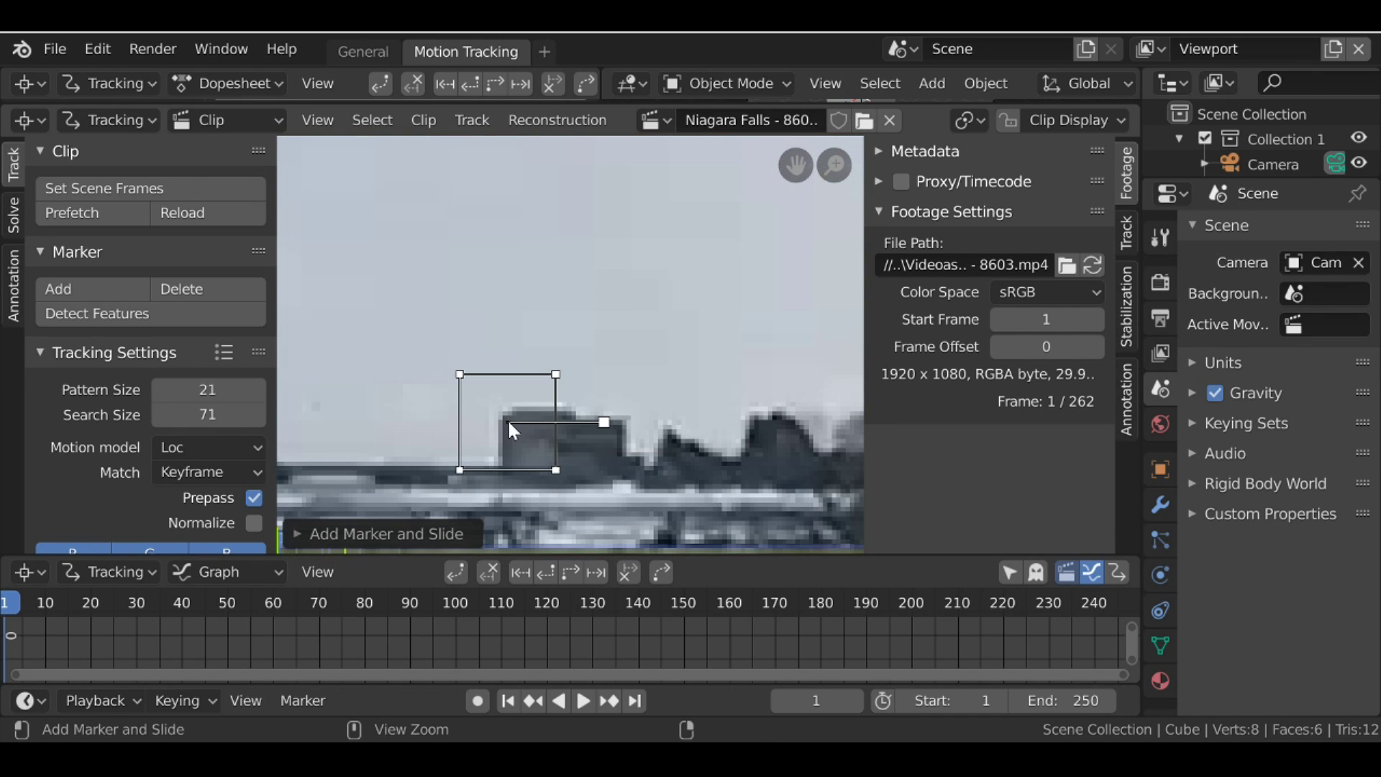
{"action": "scroll", "coordinate": [508, 423], "scroll_direction": "down", "scroll_amount": 3}
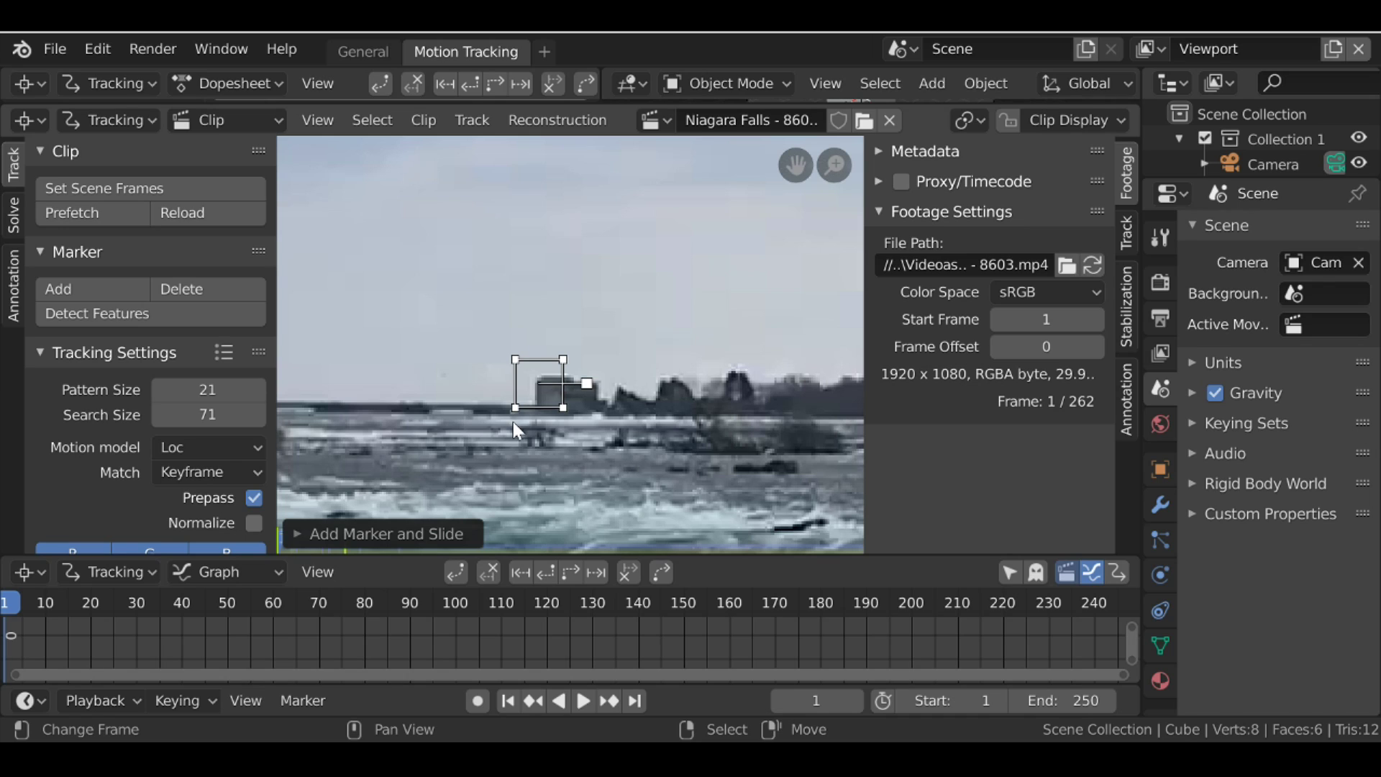
Shrink the search area of the marker on the distant shoreline building and track it forward through the Niagara Falls clip.
{"action": "mouse_move", "coordinate": [596, 384]}
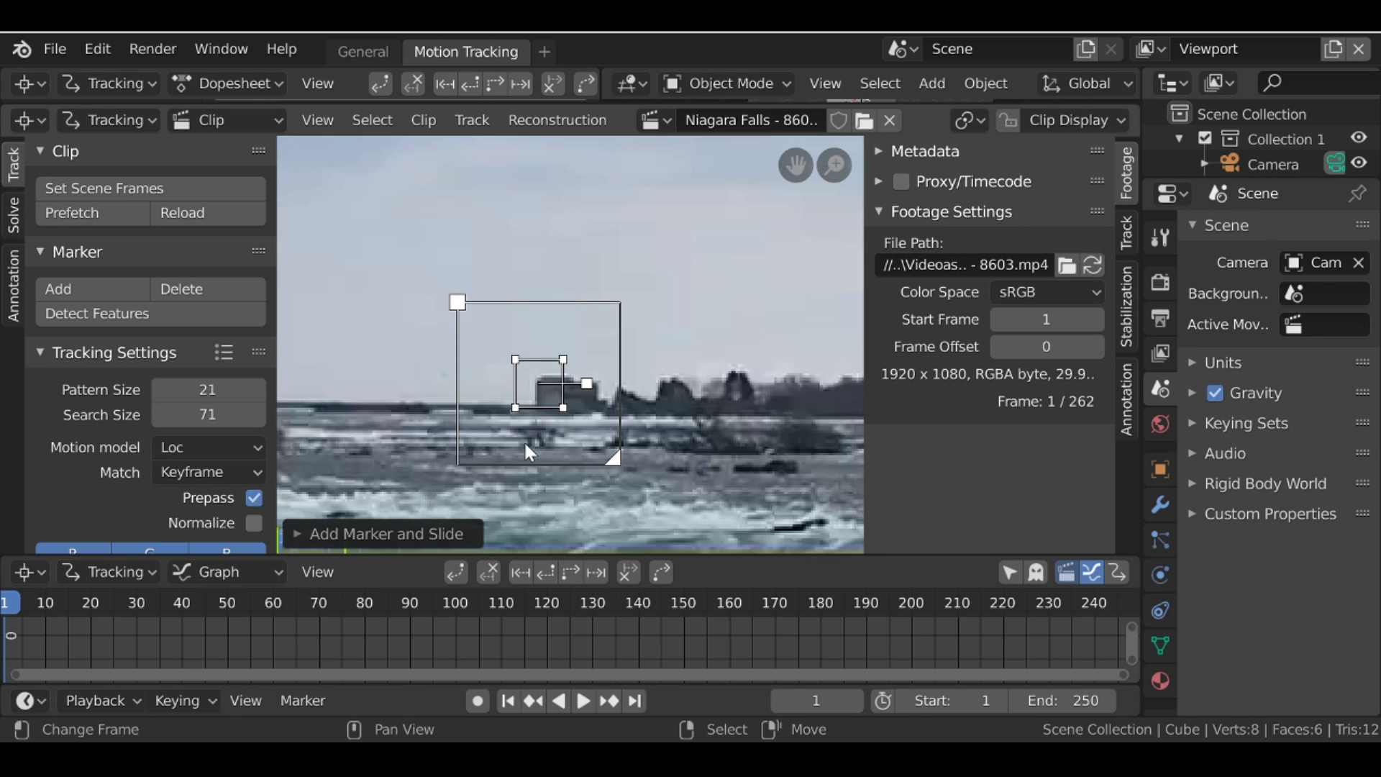
{"action": "left_click_drag", "start_coordinate": [613, 456], "coordinate": [576, 420]}
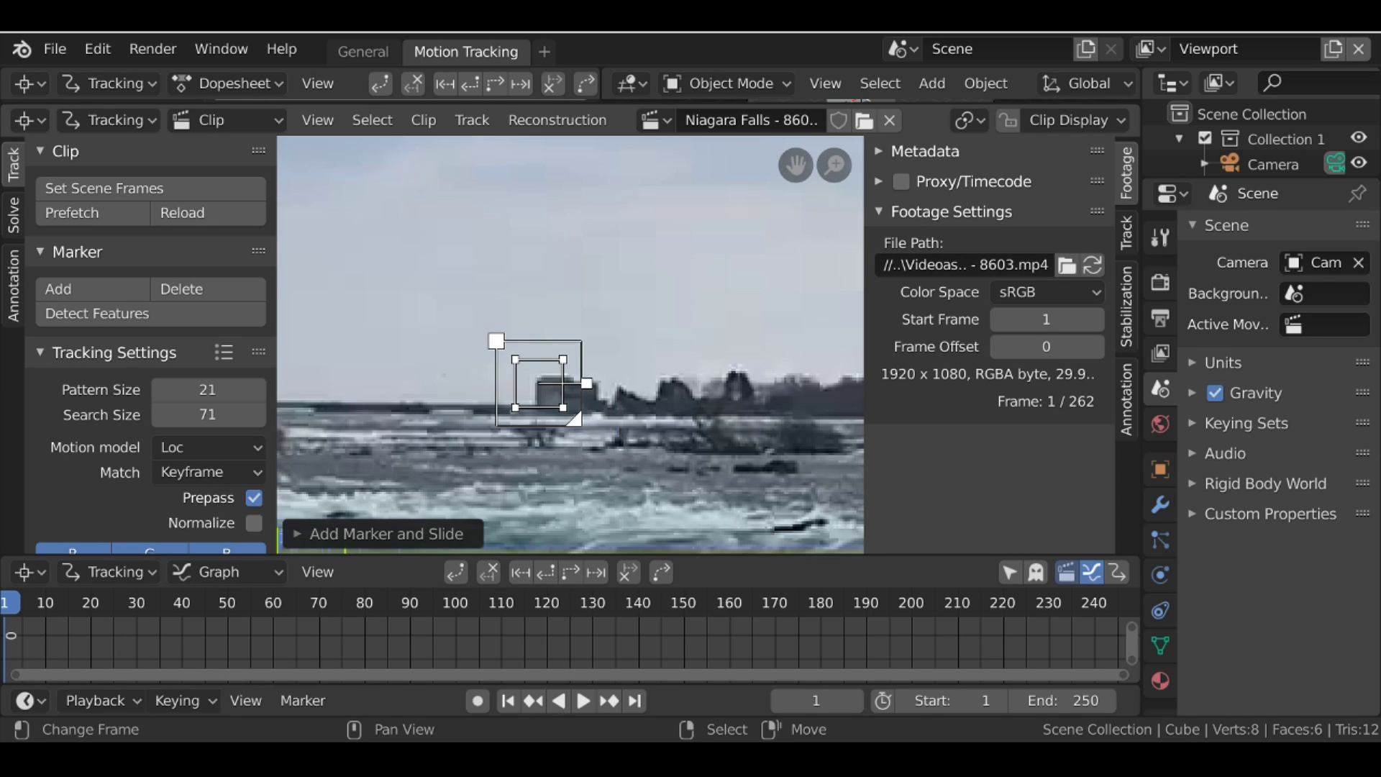
{"action": "left_click", "coordinate": [571, 573]}
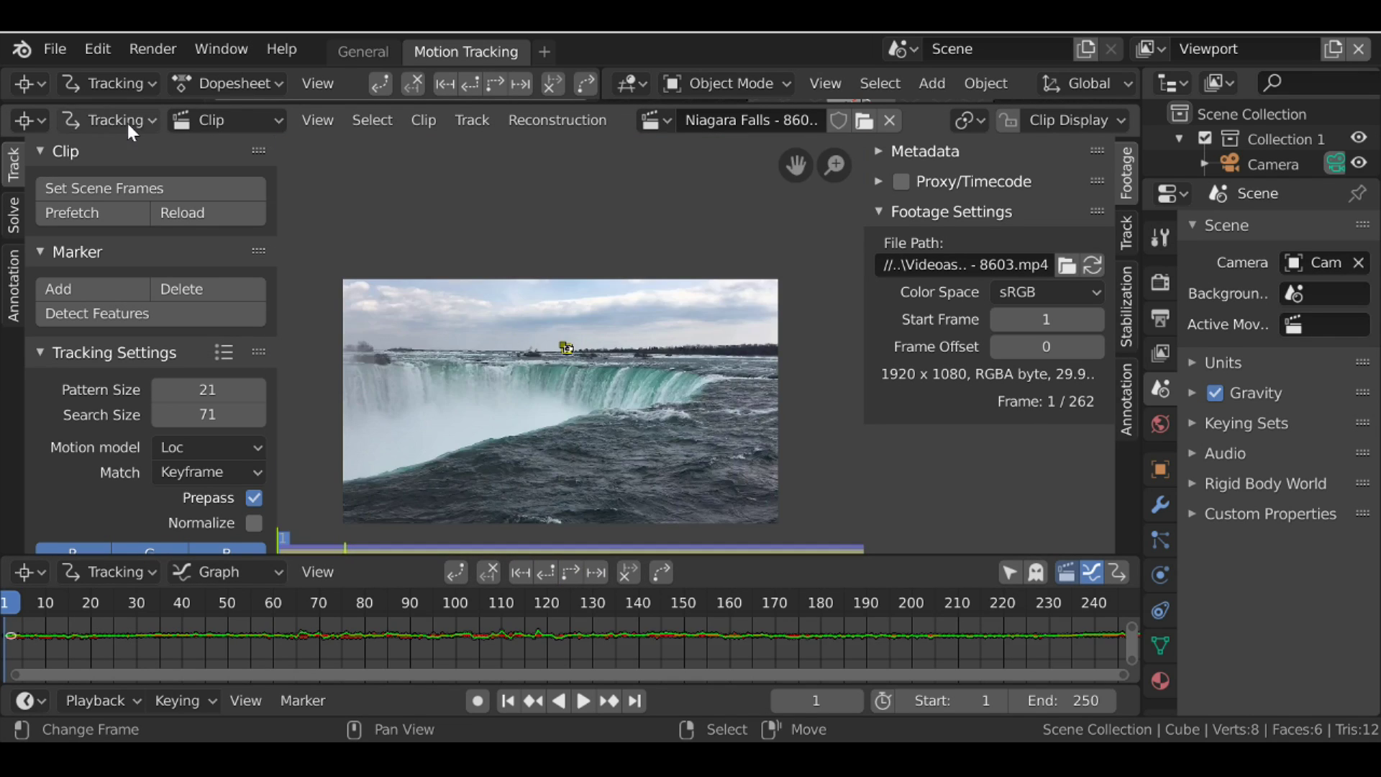
Switch the clip editor to Mask mode and trace a mask along the waterfall's upper edge to its right-hand tip.
{"action": "left_click", "coordinate": [127, 120]}
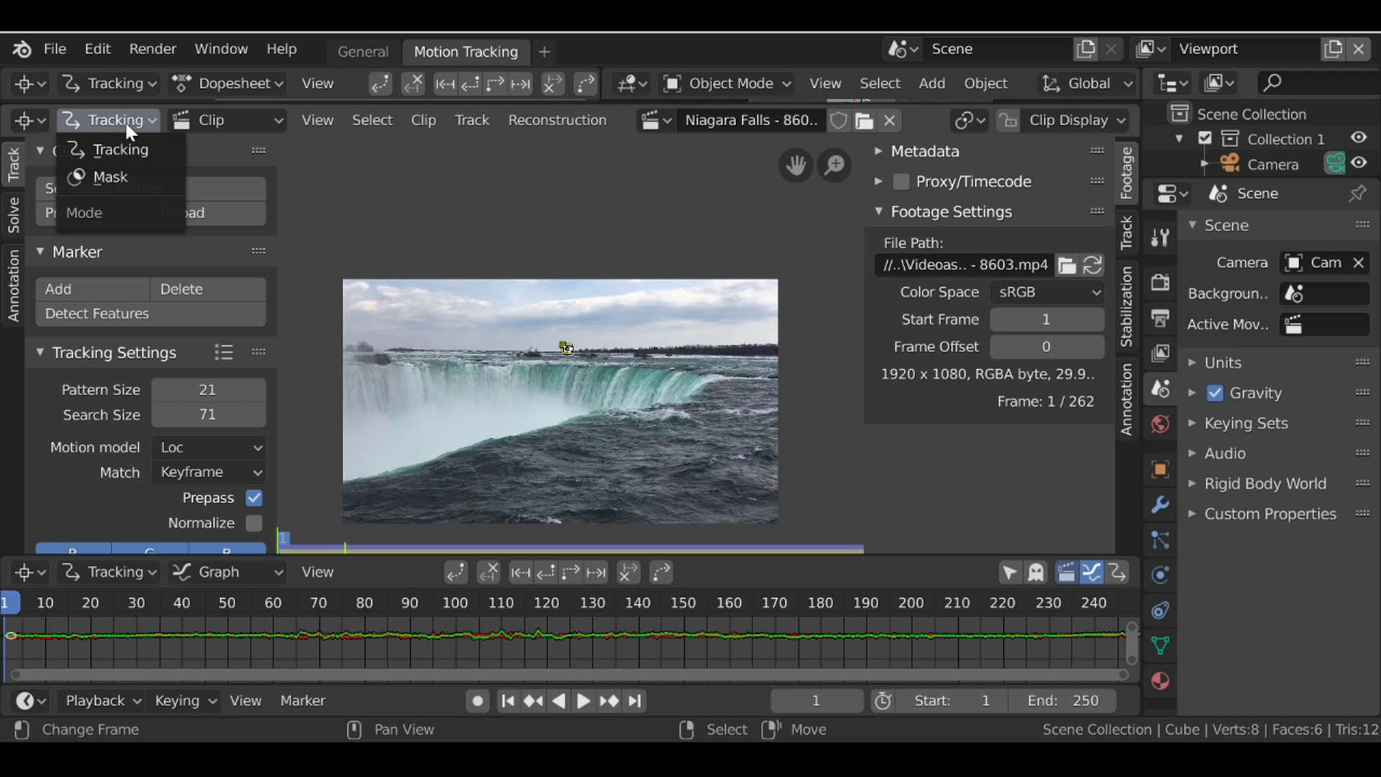
{"action": "left_click", "coordinate": [111, 173]}
{"action": "scroll", "coordinate": [392, 338], "scroll_direction": "up", "scroll_amount": 1}
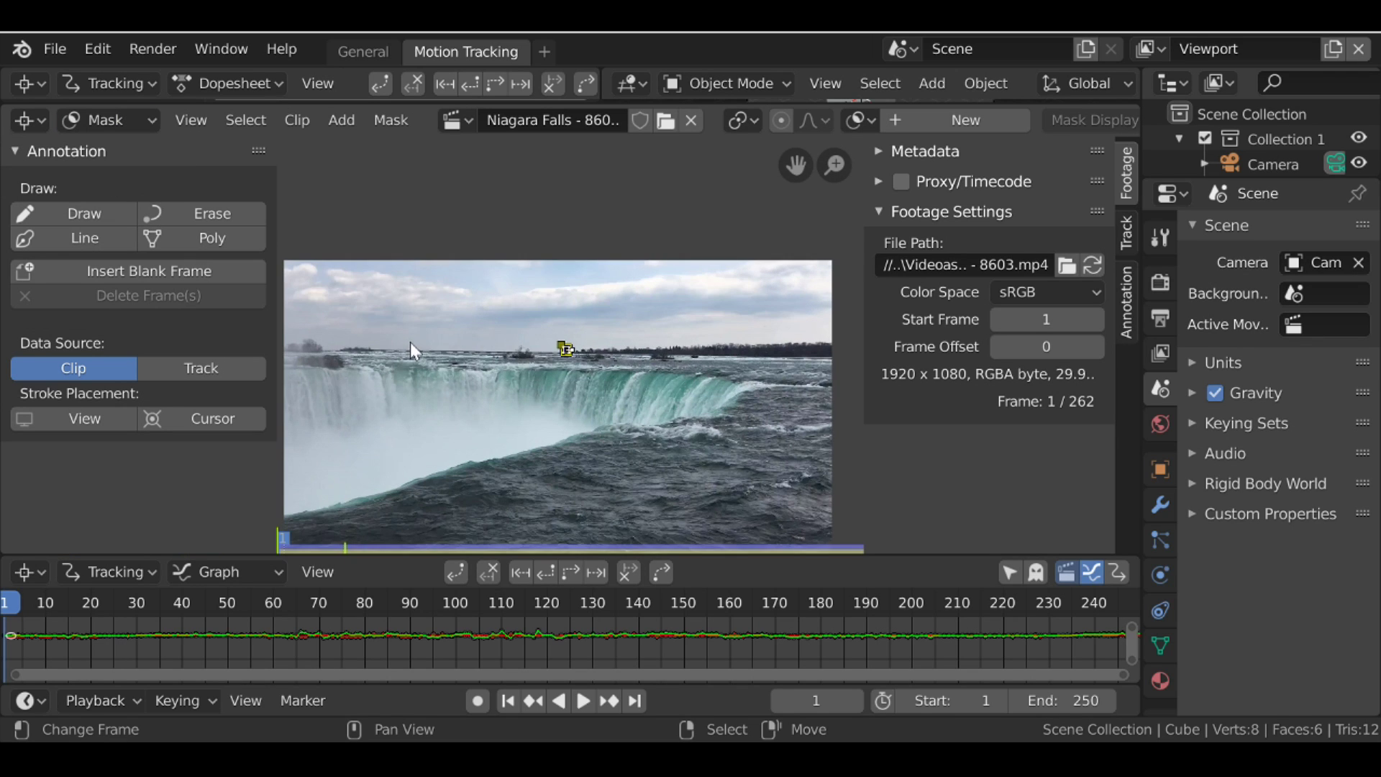
{"action": "middle_click_drag", "start_coordinate": [410, 342], "coordinate": [425, 292]}
{"action": "left_click", "coordinate": [303, 322], "text": "ctrl"}
{"action": "left_click", "coordinate": [380, 319], "text": "ctrl"}
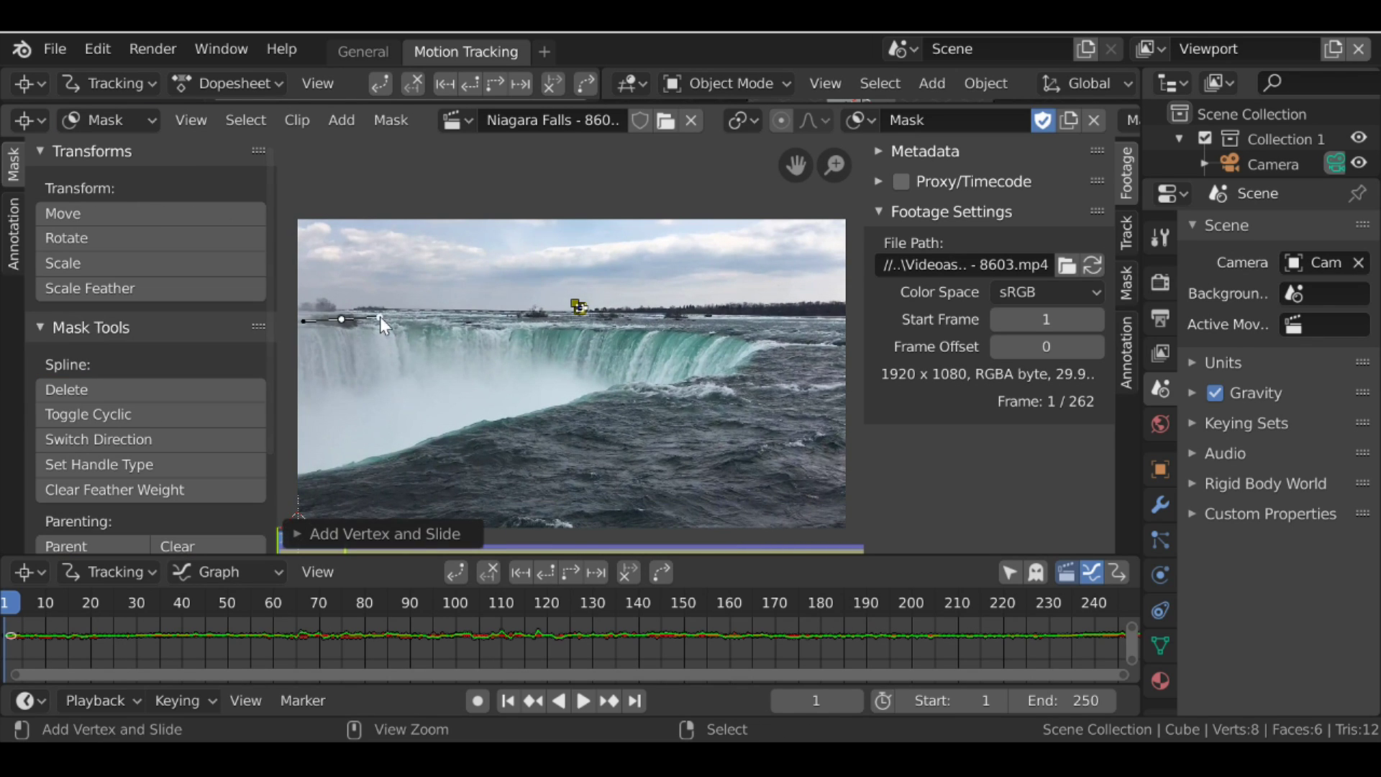
{"action": "left_click", "coordinate": [516, 319], "text": "ctrl"}
{"action": "left_click", "coordinate": [638, 320], "text": "ctrl"}
{"action": "left_click", "coordinate": [689, 325], "text": "ctrl"}
{"action": "left_click", "coordinate": [765, 333], "text": "ctrl"}
{"action": "left_click", "coordinate": [802, 345], "text": "ctrl"}
Continue the mask through the dark water below the falls, close it along the frame's left edge, and select all its points.
{"action": "left_click", "coordinate": [746, 384], "text": "ctrl"}
{"action": "left_click", "coordinate": [674, 405], "text": "ctrl"}
{"action": "left_click", "coordinate": [608, 420], "text": "ctrl"}
{"action": "left_click", "coordinate": [537, 454], "text": "ctrl"}
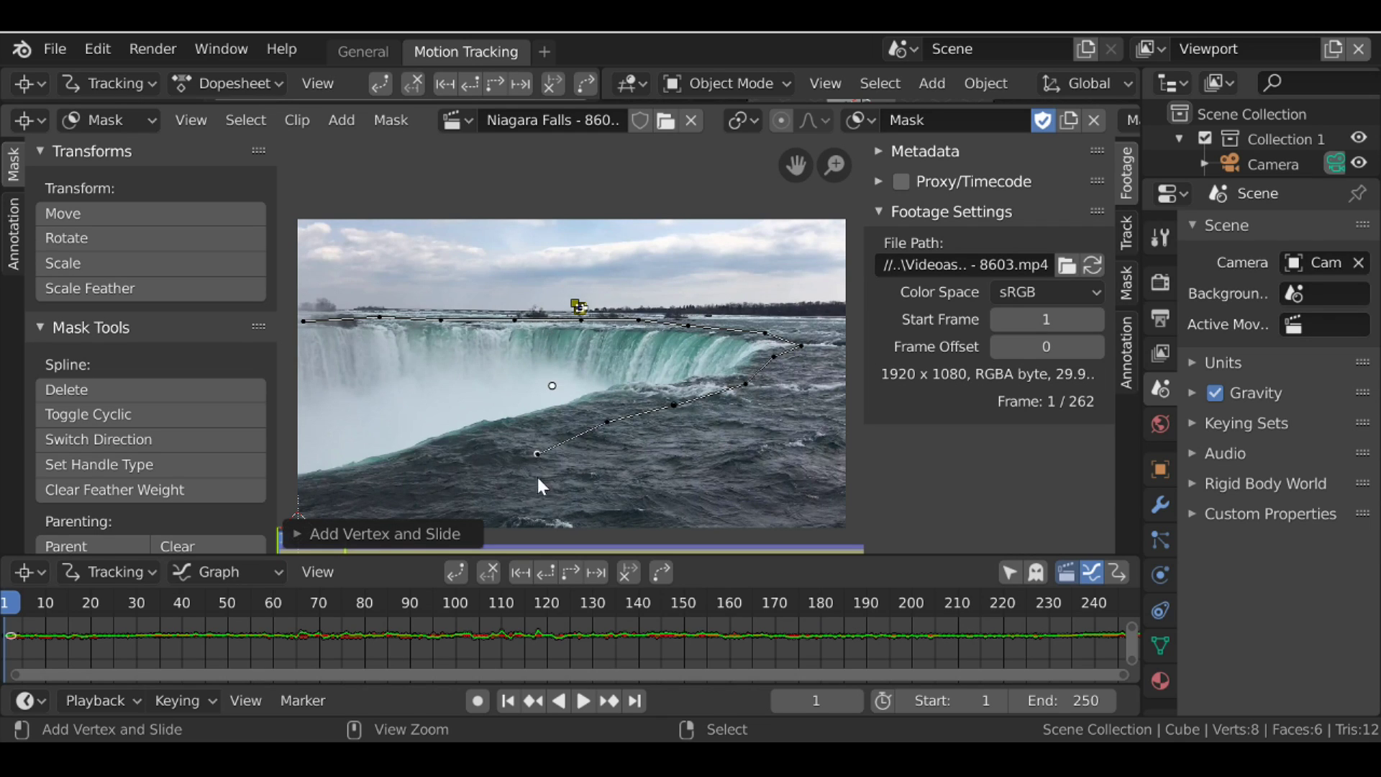
{"action": "scroll", "coordinate": [492, 445], "scroll_direction": "down", "scroll_amount": 2}
{"action": "middle_click_drag", "start_coordinate": [492, 417], "coordinate": [505, 369], "text": "shift"}
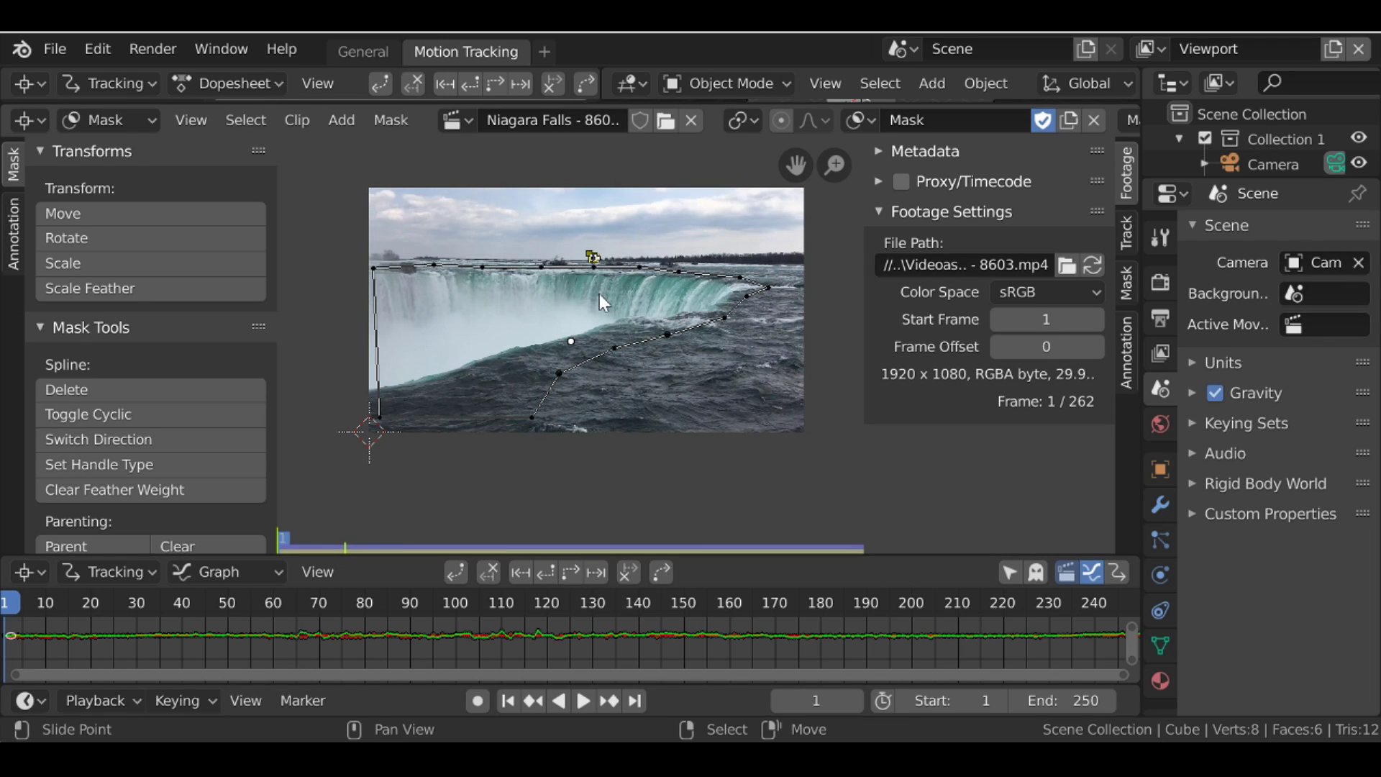
{"action": "key", "text": "a"}
{"action": "scroll", "coordinate": [618, 226], "scroll_direction": "up", "scroll_amount": 2}
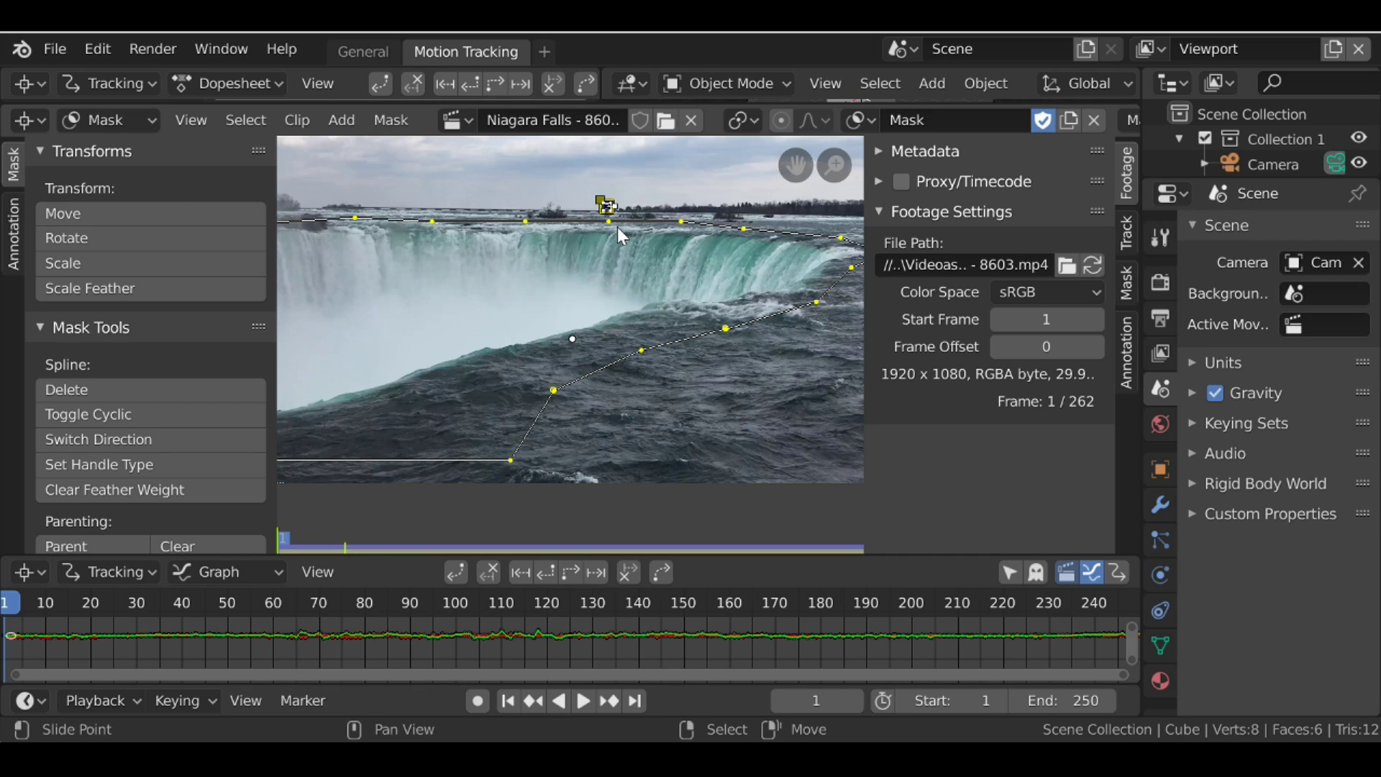
Return to Tracking mode and load the Pexels Videos 2019791.mp4 clip, previewing its footage before going back to frame 1.
{"action": "left_click", "coordinate": [84, 119]}
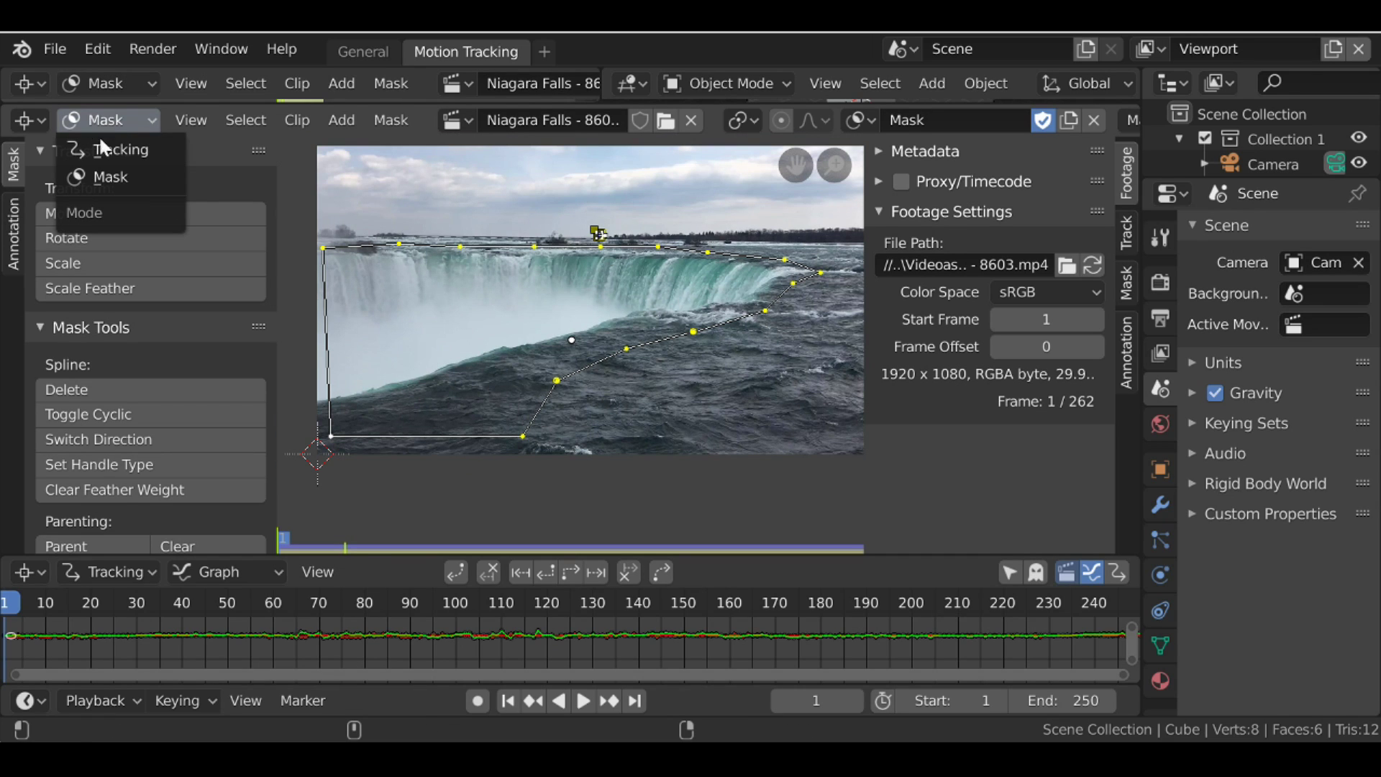
{"action": "left_click", "coordinate": [117, 148]}
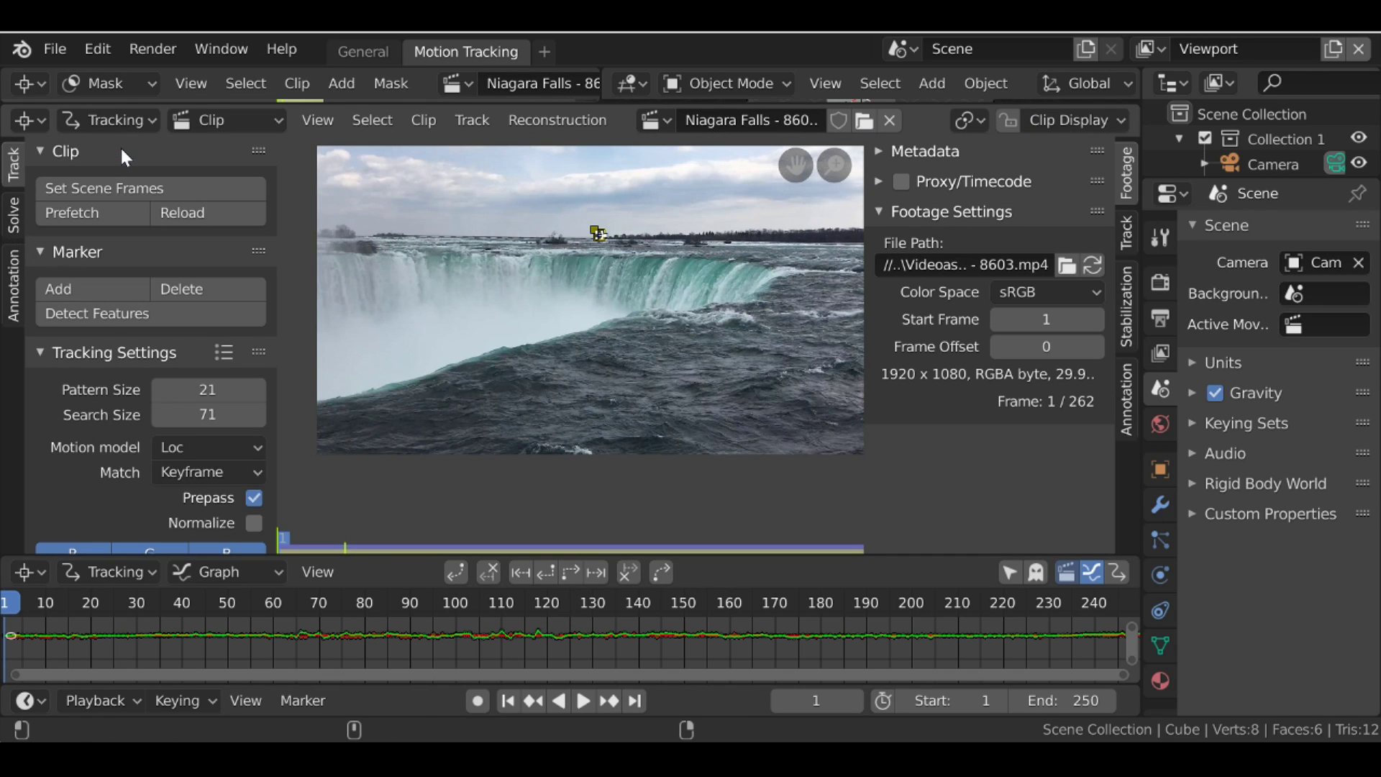
{"action": "left_click", "coordinate": [651, 123]}
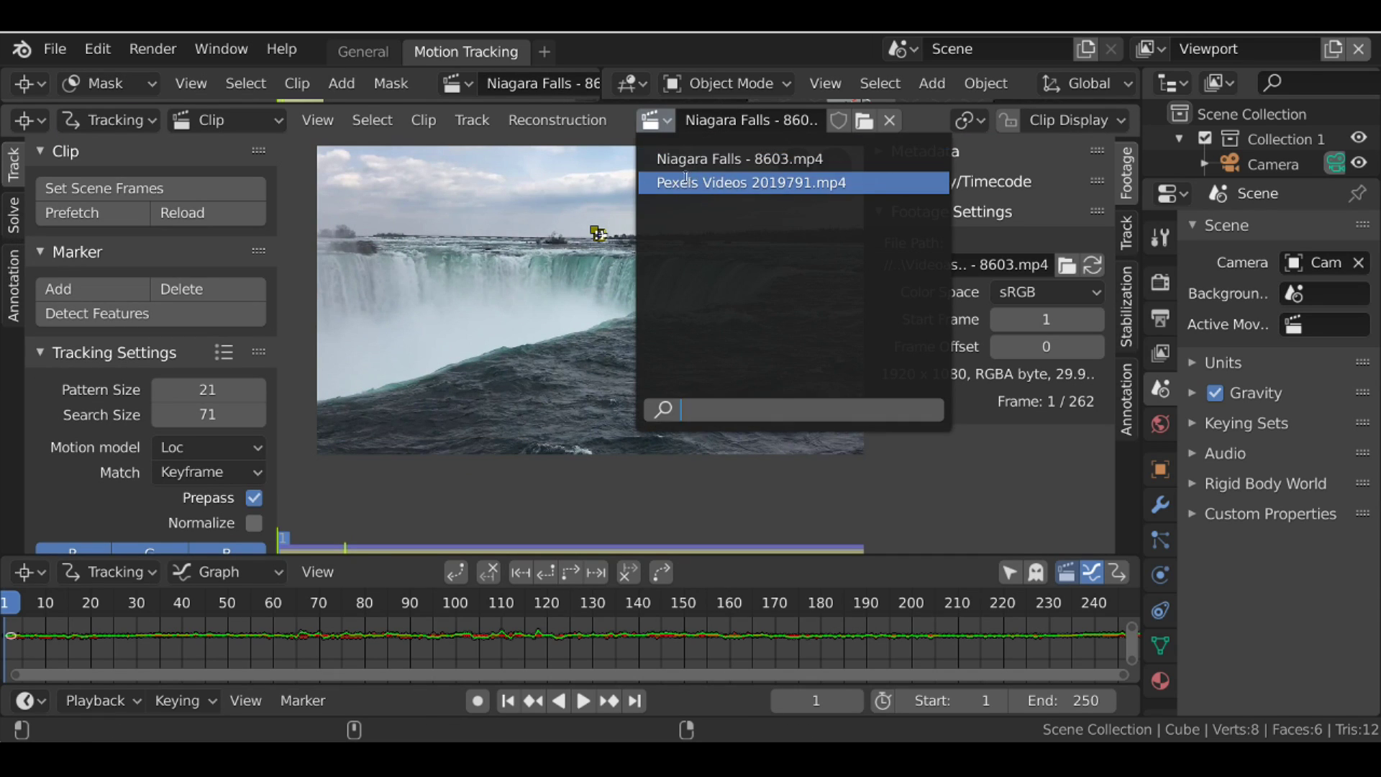
{"action": "left_click", "coordinate": [712, 183]}
{"action": "key", "text": "space"}
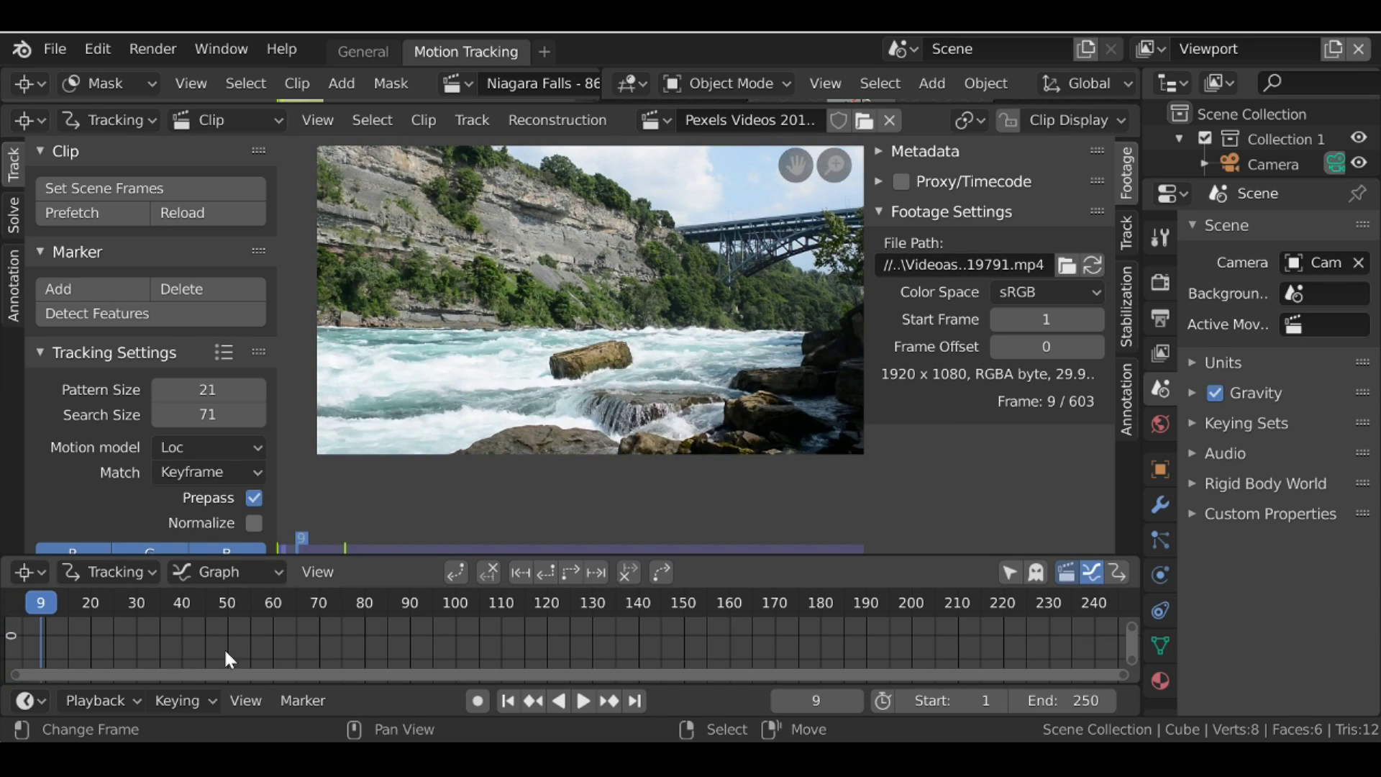
{"action": "left_click", "coordinate": [287, 636]}
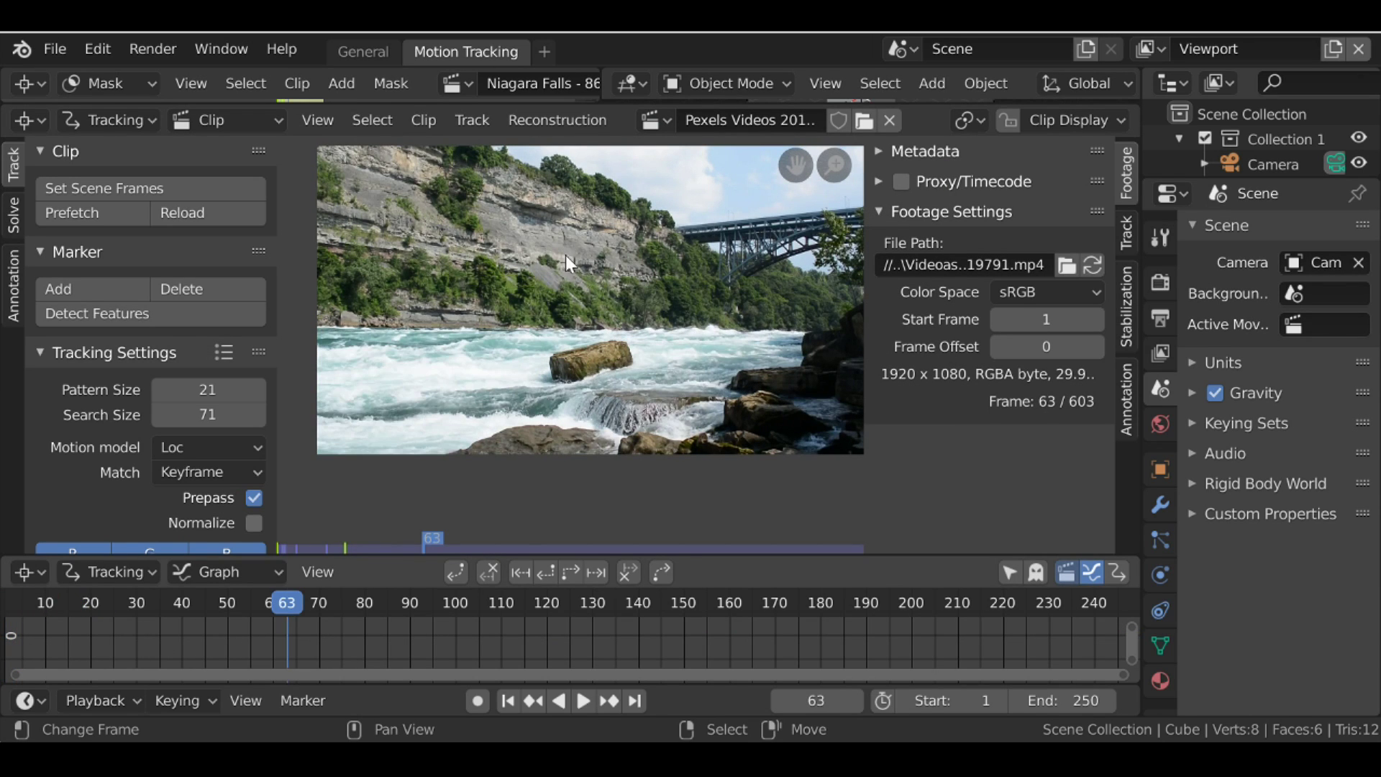
{"action": "left_click", "coordinate": [505, 702]}
Track a dark crack on the cliff face forward to frame 250, using an enlarged marker with a reduced search area.
{"action": "scroll", "coordinate": [547, 257], "scroll_direction": "up", "scroll_amount": 3}
{"action": "middle_click_drag", "start_coordinate": [548, 257], "coordinate": [542, 443]}
{"action": "scroll", "coordinate": [541, 443], "scroll_direction": "up", "scroll_amount": 2}
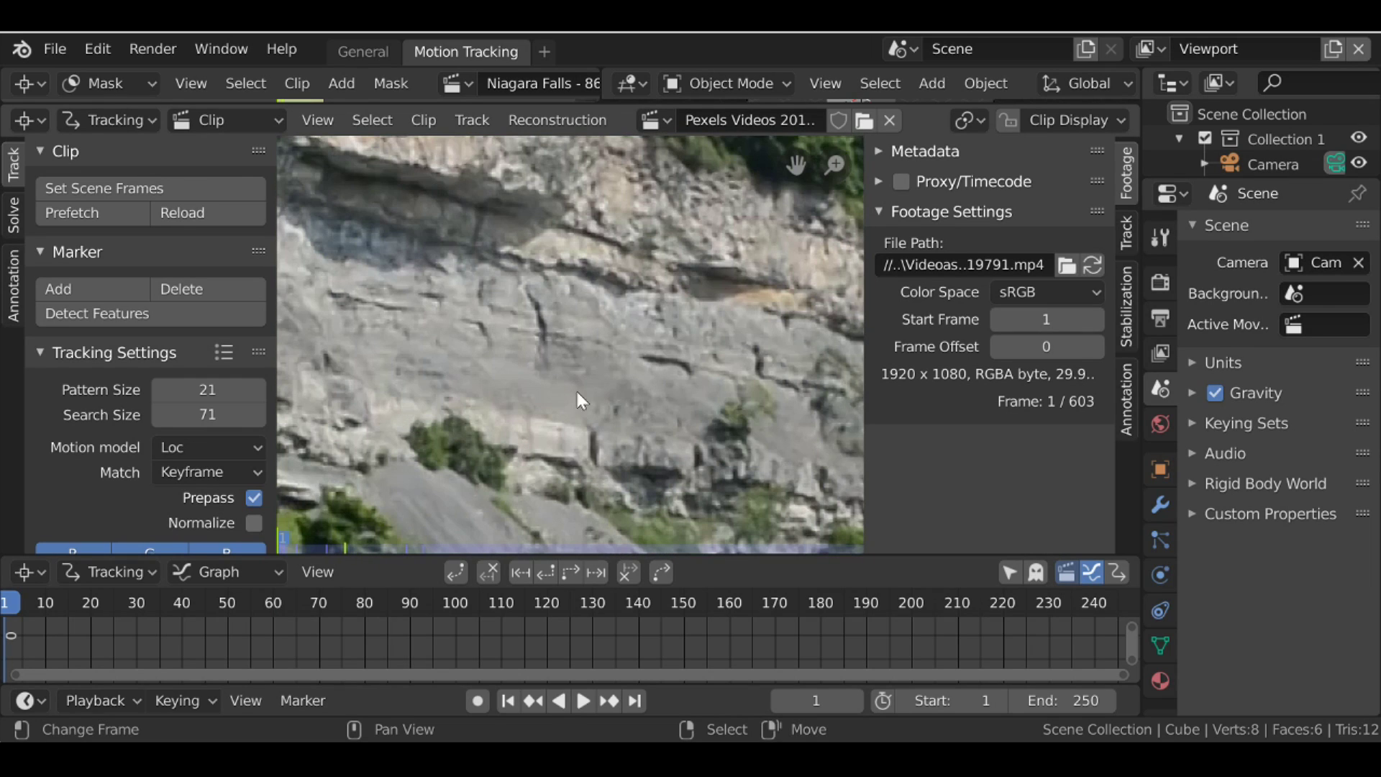
{"action": "left_click", "coordinate": [664, 362], "text": "ctrl"}
{"action": "key", "text": "s"}
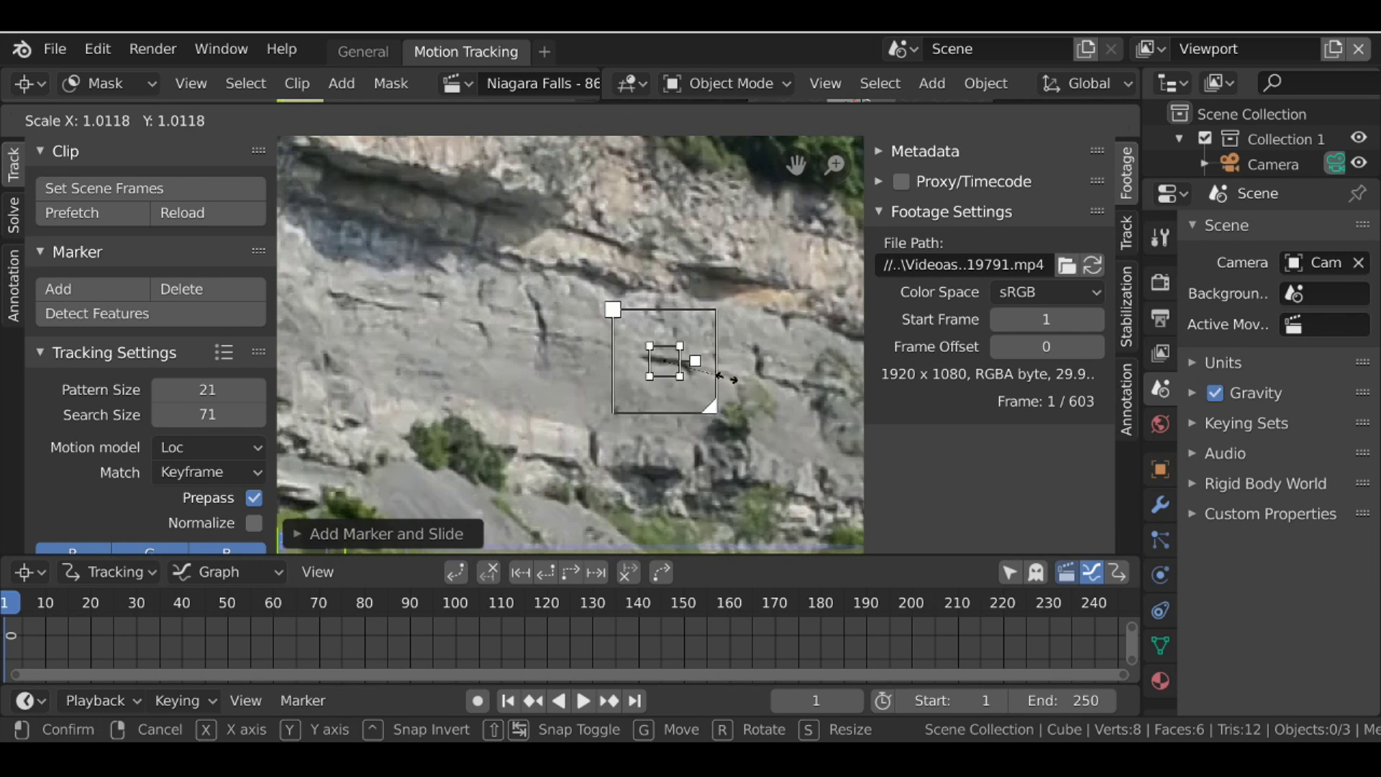
{"action": "left_click", "coordinate": [755, 395]}
{"action": "left_click_drag", "start_coordinate": [748, 444], "coordinate": [714, 410]}
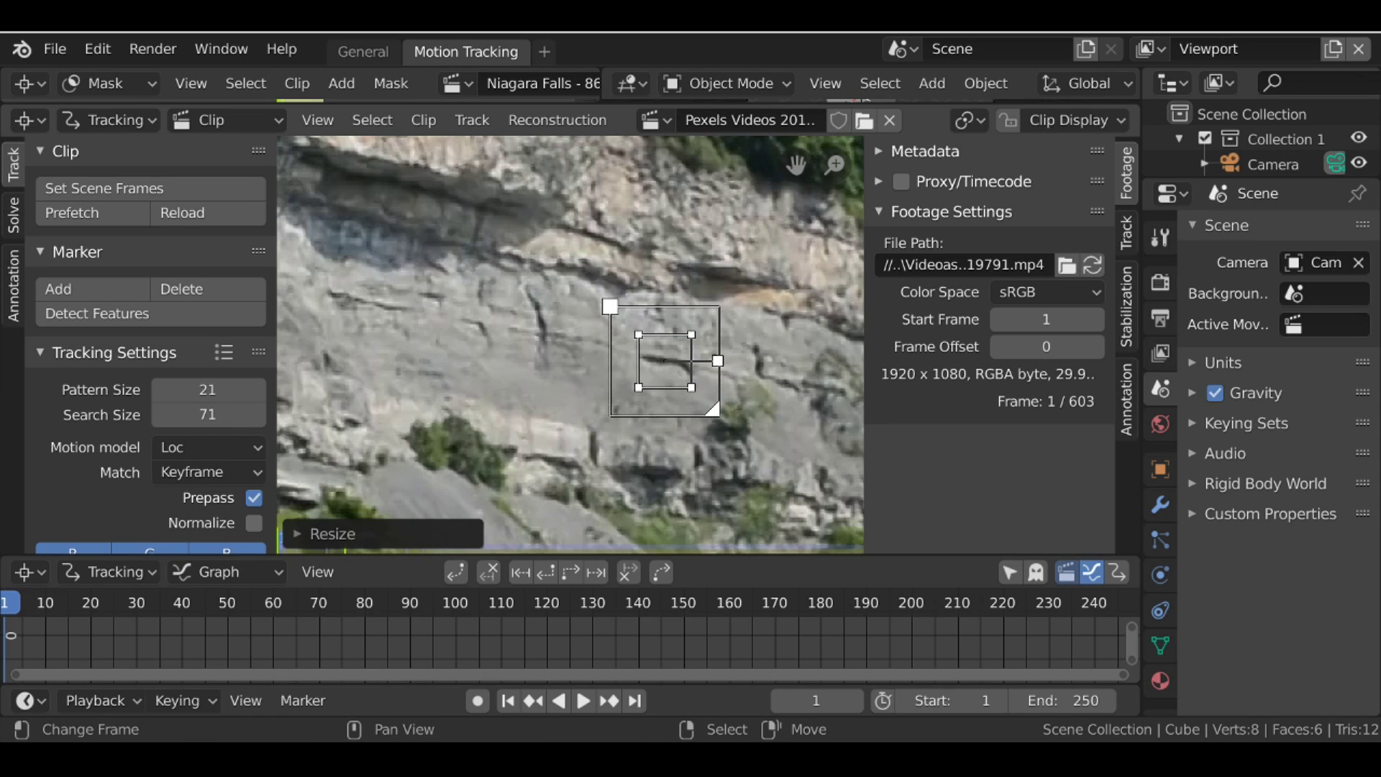
{"action": "left_click", "coordinate": [566, 574]}
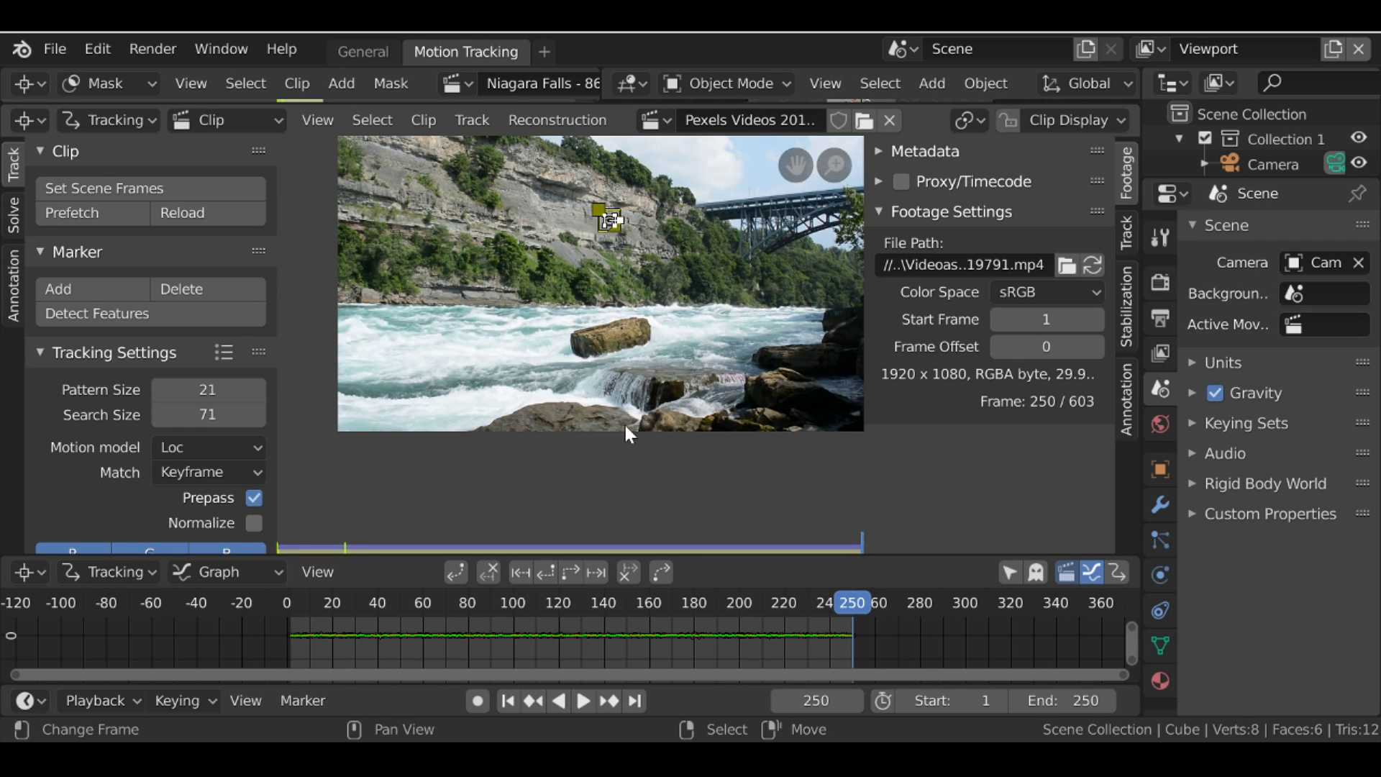
Switch the clip editor to Mask mode and rename the existing waterfall mask as Patch.
{"action": "left_click", "coordinate": [108, 120]}
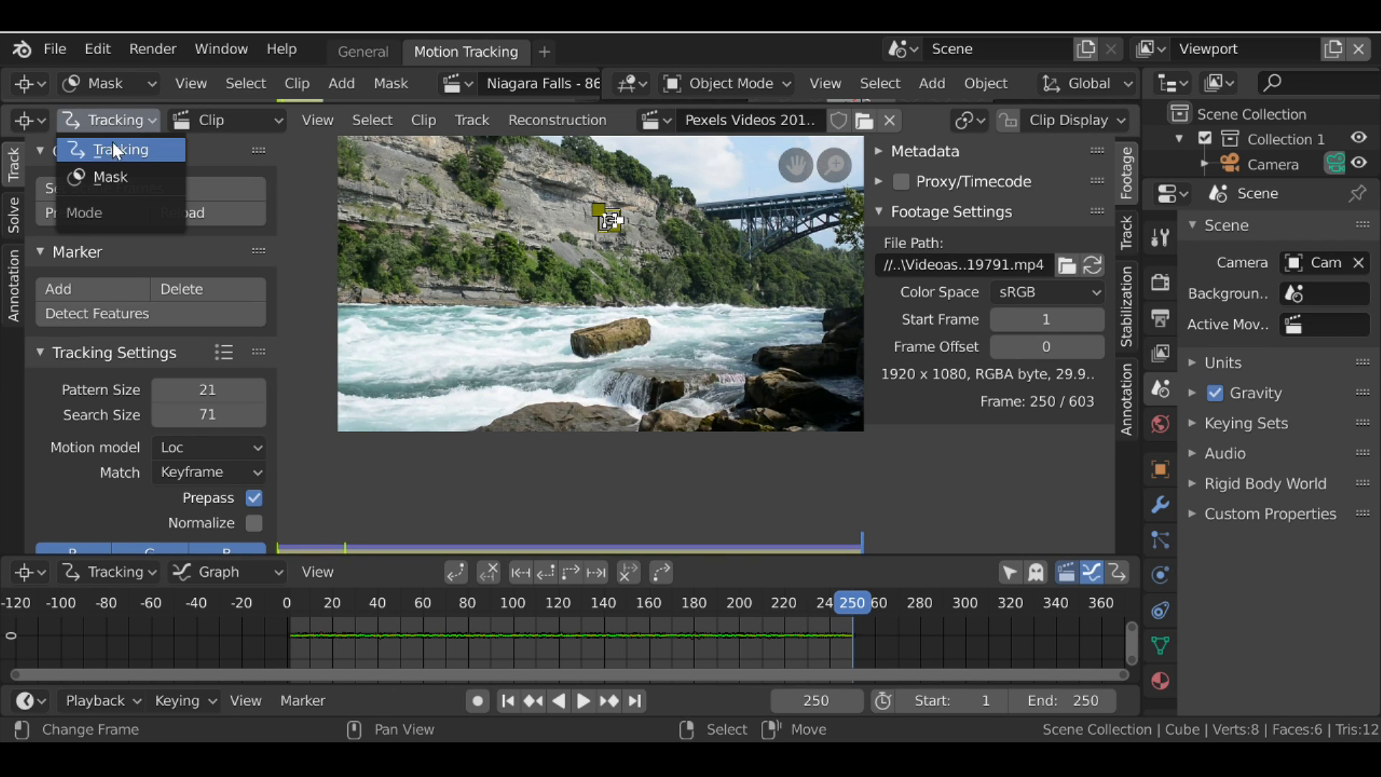
{"action": "left_click", "coordinate": [113, 174]}
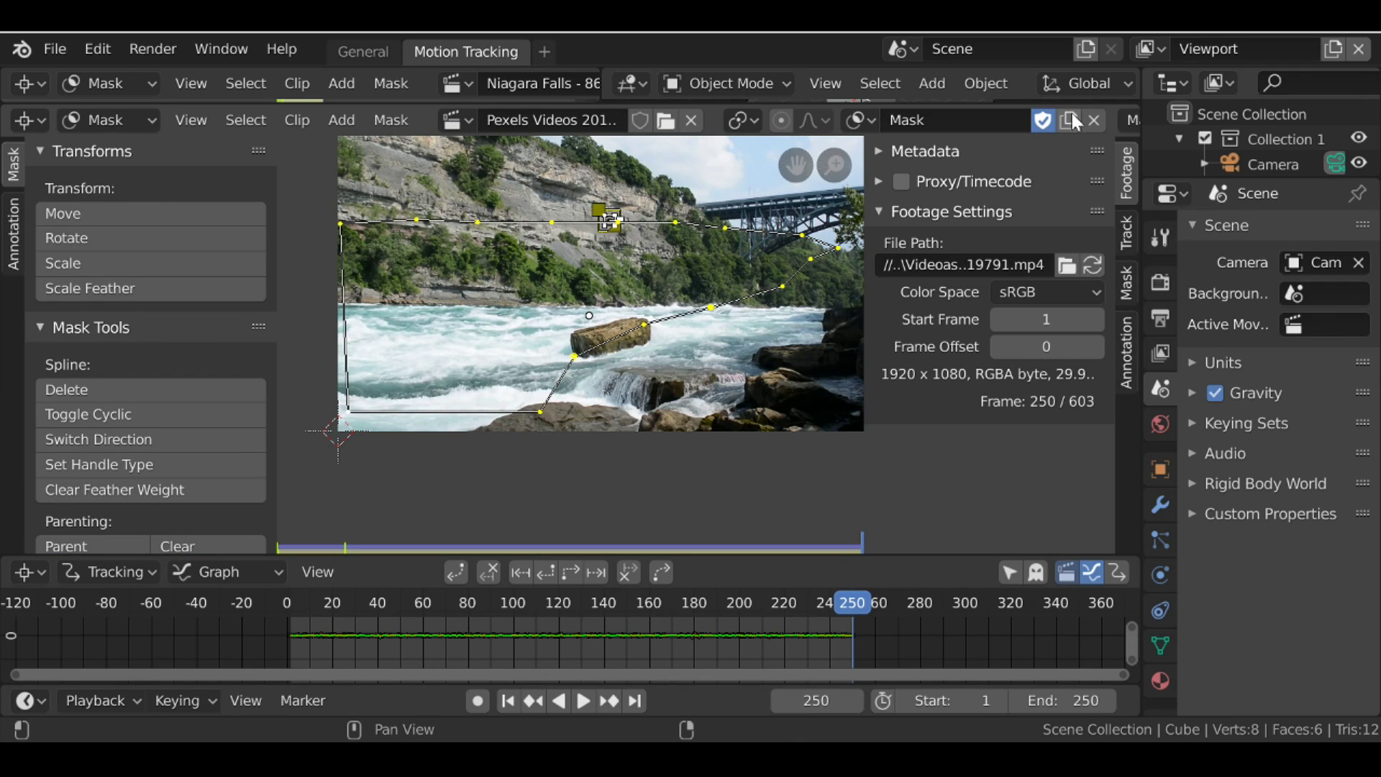
{"action": "double_click", "coordinate": [958, 112]}
{"action": "type", "text": "Patch"}
{"action": "key", "text": "Return"}
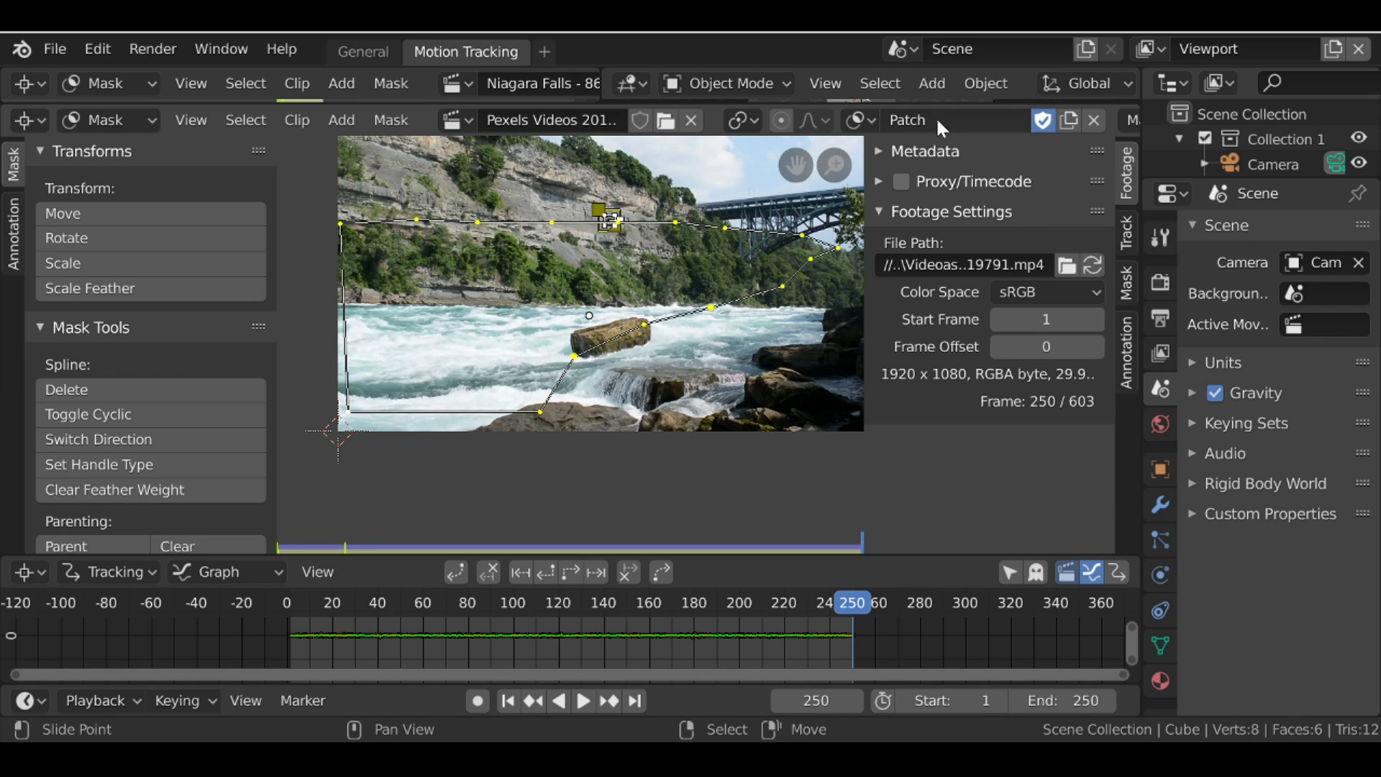
Create a new mask and name it Garbage.
{"action": "left_click", "coordinate": [1070, 120]}
{"action": "double_click", "coordinate": [958, 121]}
{"action": "type", "text": "Garbage"}
{"action": "key", "text": "Return"}
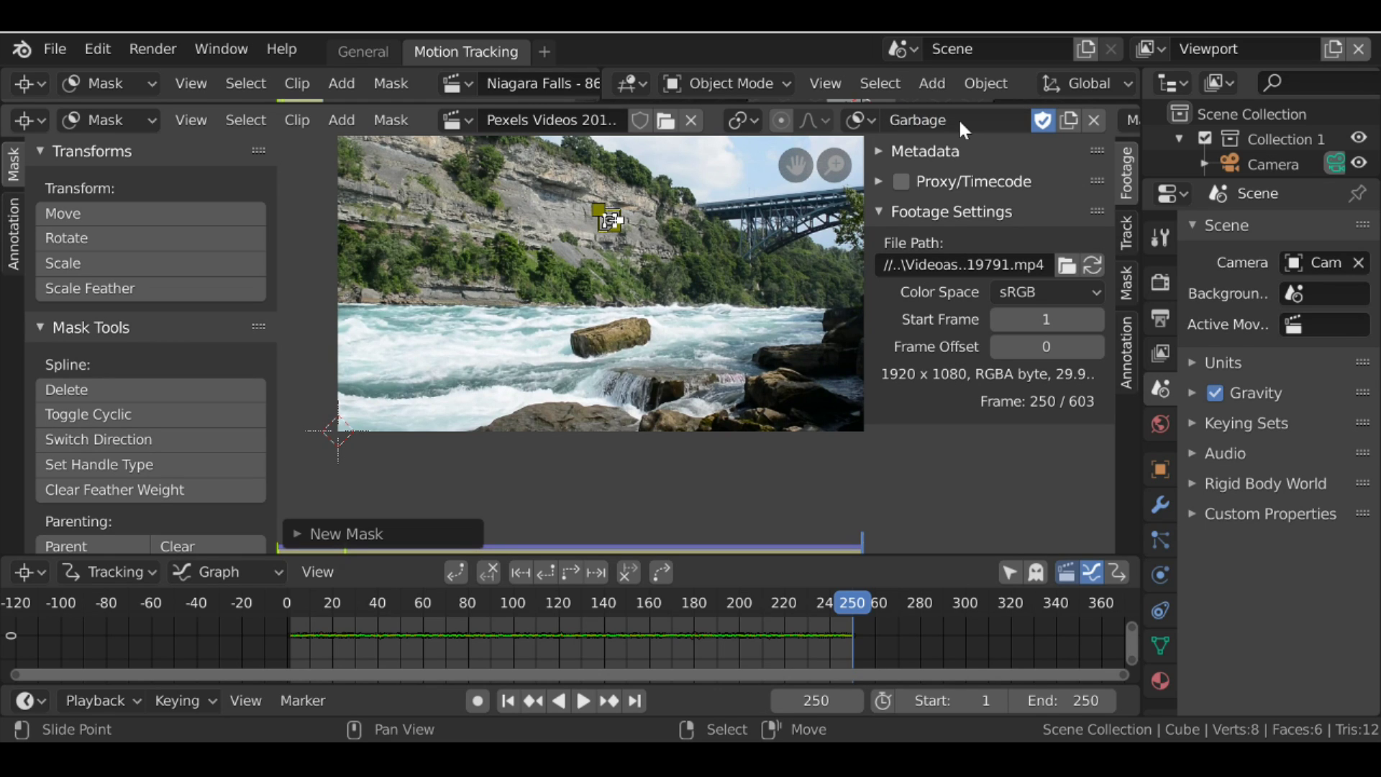
Outline the central foreground rock with a closed Garbage mask extending below the frame, select all its points, and check it against the footage.
{"action": "scroll", "coordinate": [517, 322], "scroll_direction": "up", "scroll_amount": 2}
{"action": "left_click", "coordinate": [391, 401], "text": "ctrl"}
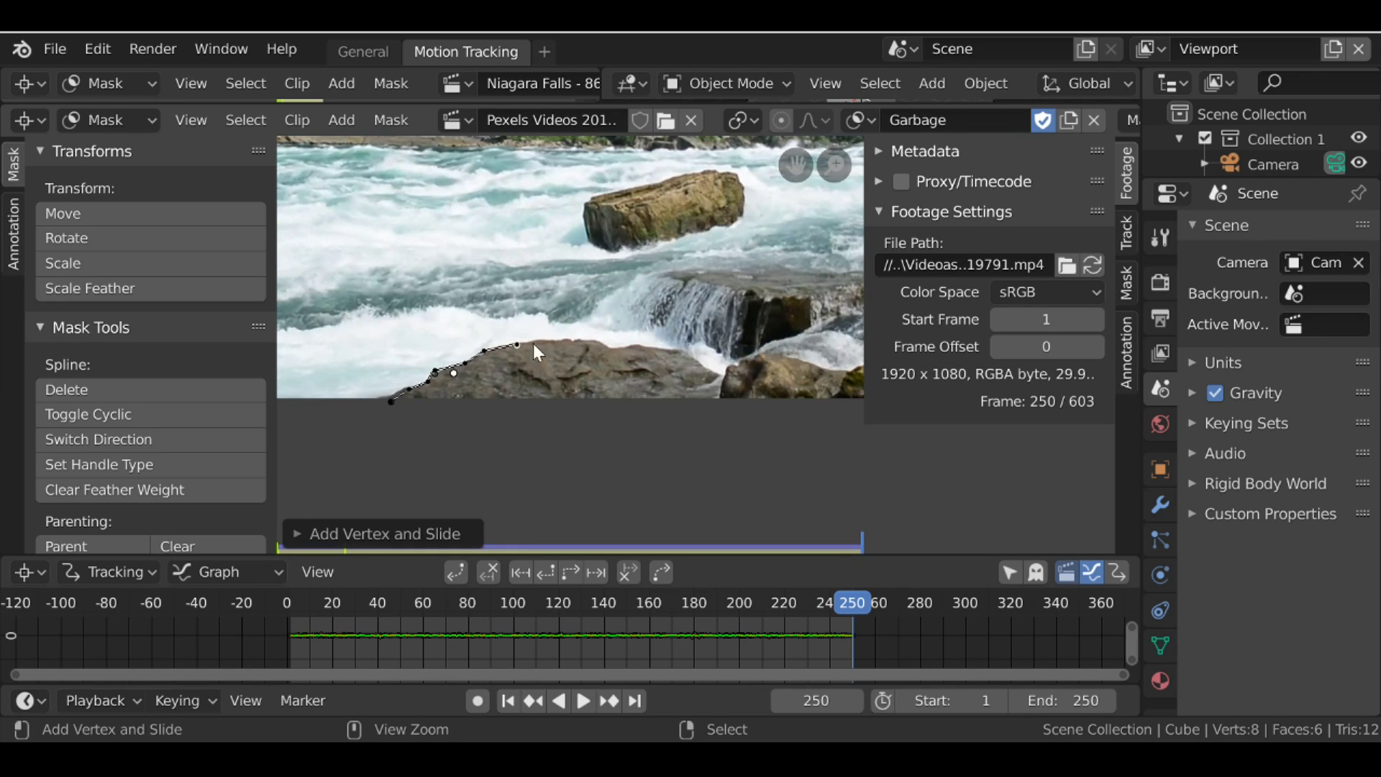
{"action": "left_click", "coordinate": [594, 342], "text": "ctrl"}
{"action": "left_click", "coordinate": [606, 350], "text": "ctrl"}
{"action": "left_click", "coordinate": [632, 348], "text": "ctrl"}
{"action": "left_click", "coordinate": [662, 350], "text": "ctrl"}
{"action": "left_click", "coordinate": [690, 356], "text": "ctrl"}
{"action": "left_click", "coordinate": [716, 375], "text": "ctrl"}
{"action": "key", "text": "a"}
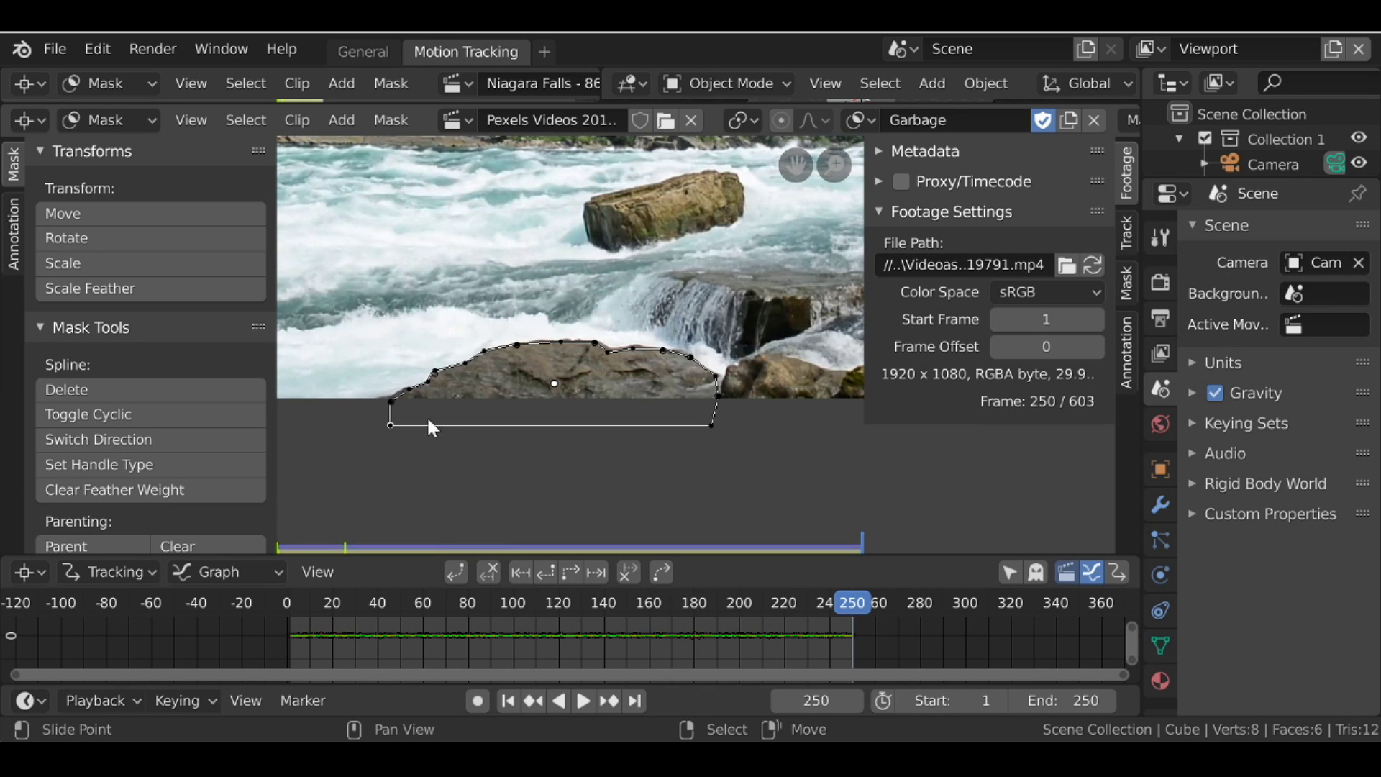
{"action": "scroll", "coordinate": [583, 374], "scroll_direction": "down", "scroll_amount": 3}
{"action": "middle_click_drag", "start_coordinate": [567, 329], "coordinate": [566, 368]}
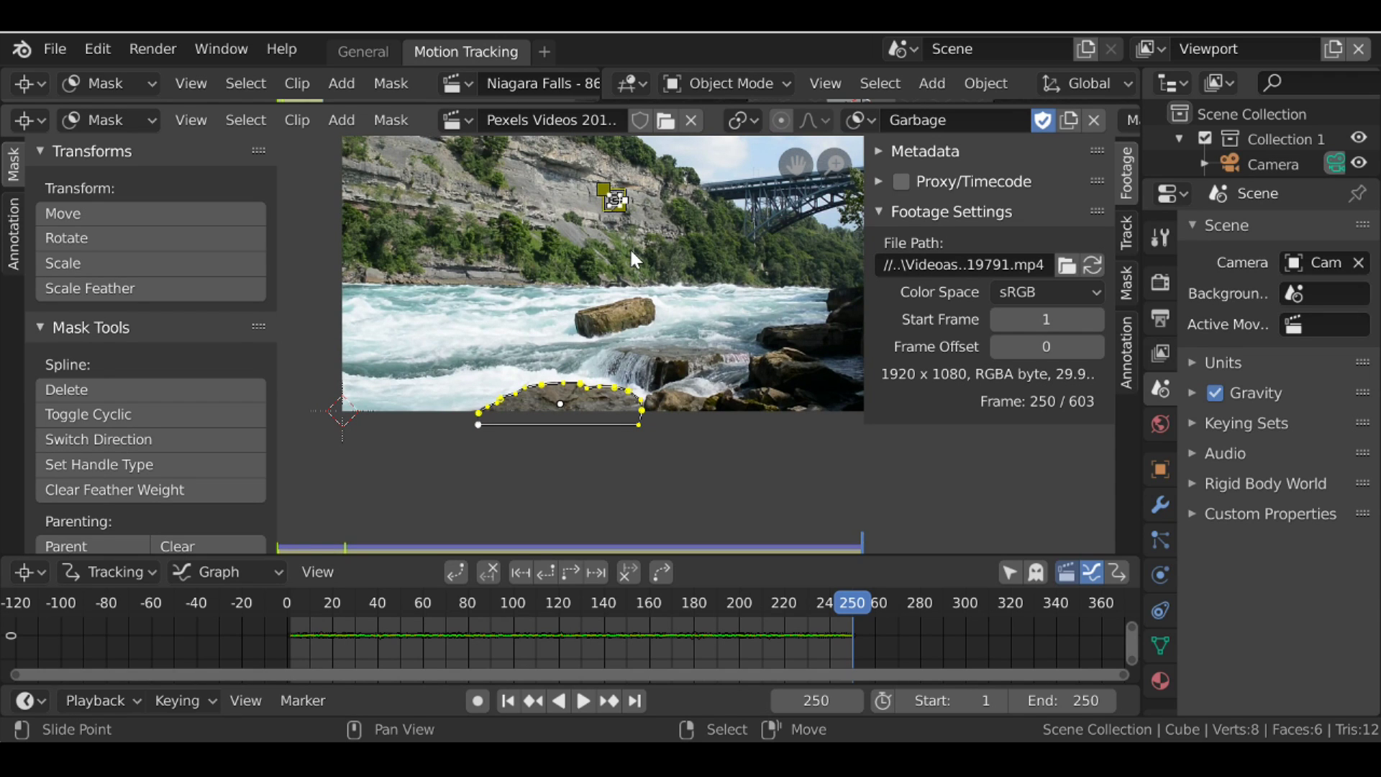
{"action": "left_click_drag", "start_coordinate": [847, 637], "coordinate": [545, 632]}
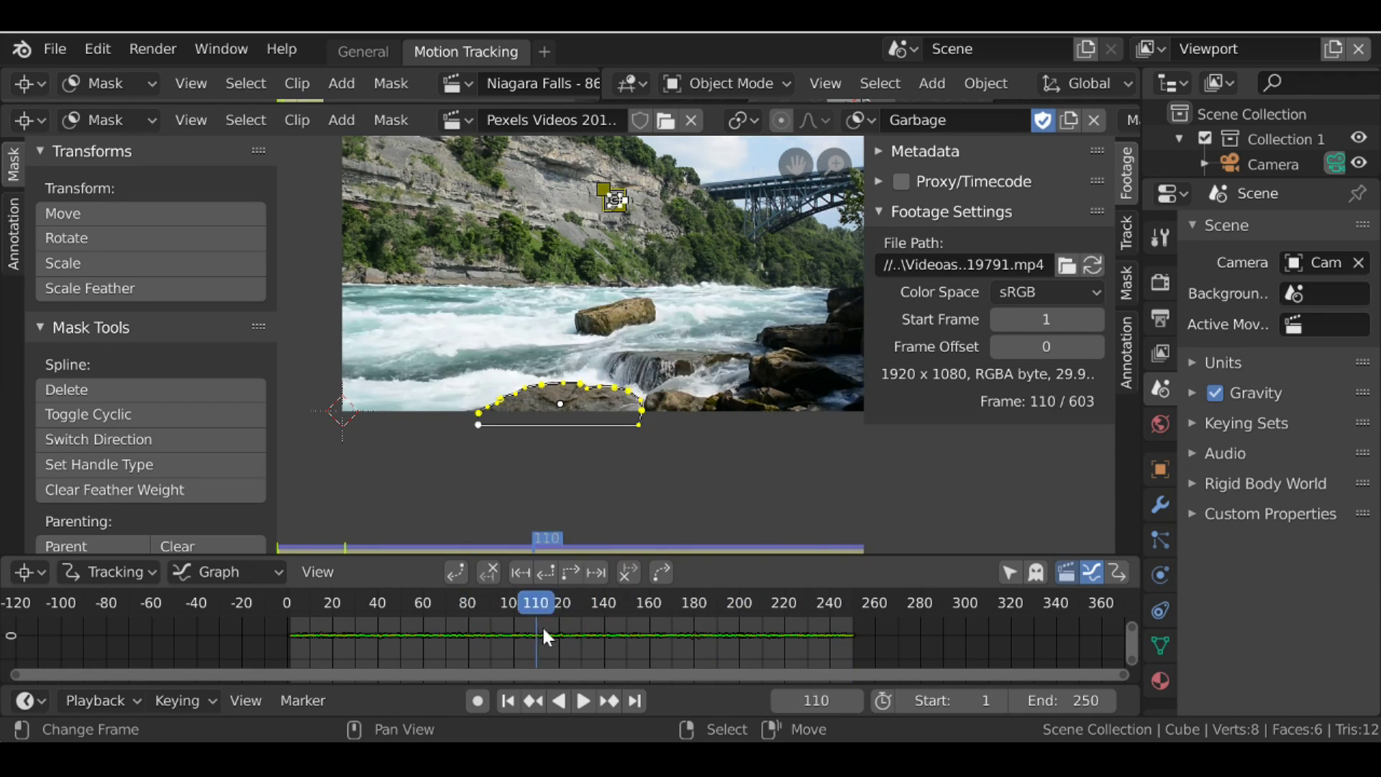
{"action": "left_click", "coordinate": [512, 701]}
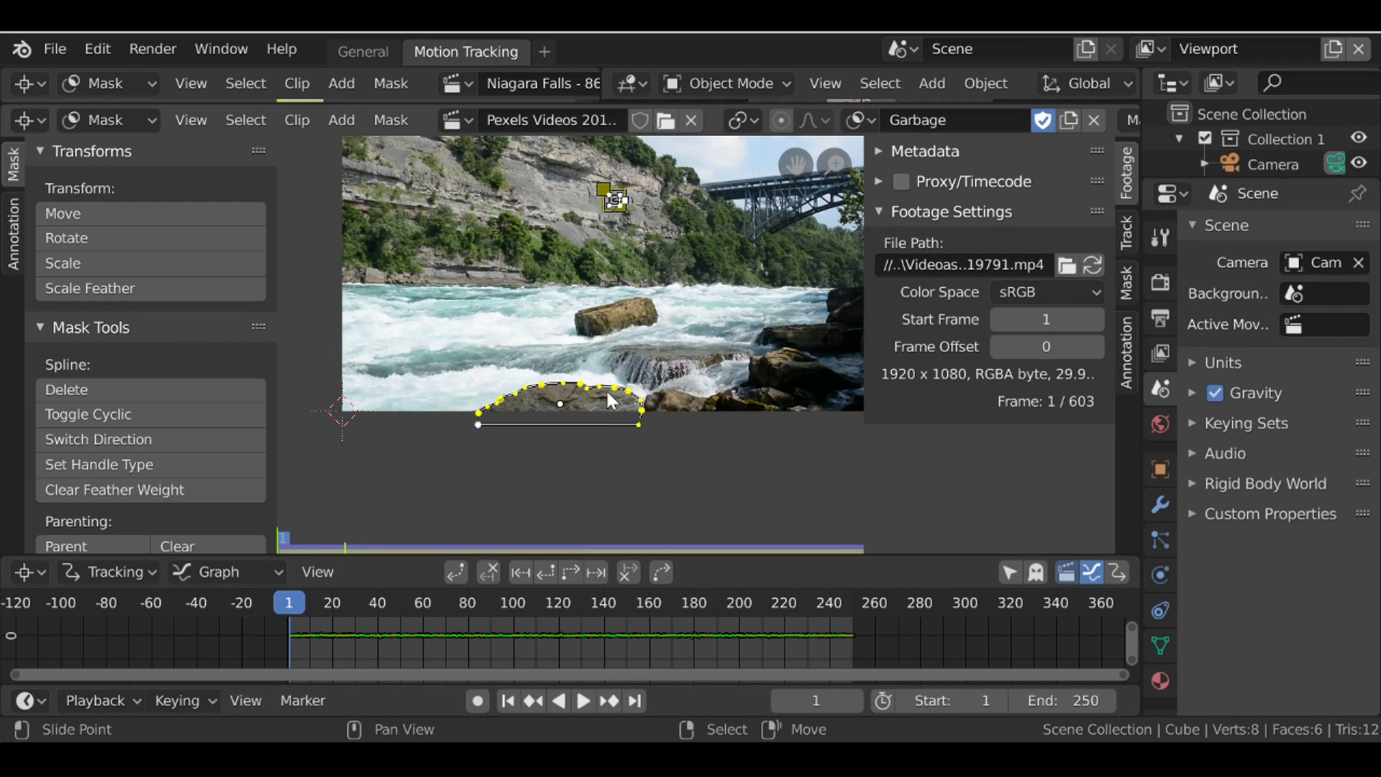
Switch to the General workspace and collapse the Patch Movie Clip node in the compositor.
{"action": "left_click", "coordinate": [367, 54]}
{"action": "key", "text": "h"}
{"action": "scroll", "coordinate": [367, 292], "scroll_direction": "down", "scroll_amount": 2}
{"action": "middle_click_drag", "start_coordinate": [345, 271], "coordinate": [369, 295]}
{"action": "scroll", "coordinate": [388, 197], "scroll_direction": "down", "scroll_amount": 4}
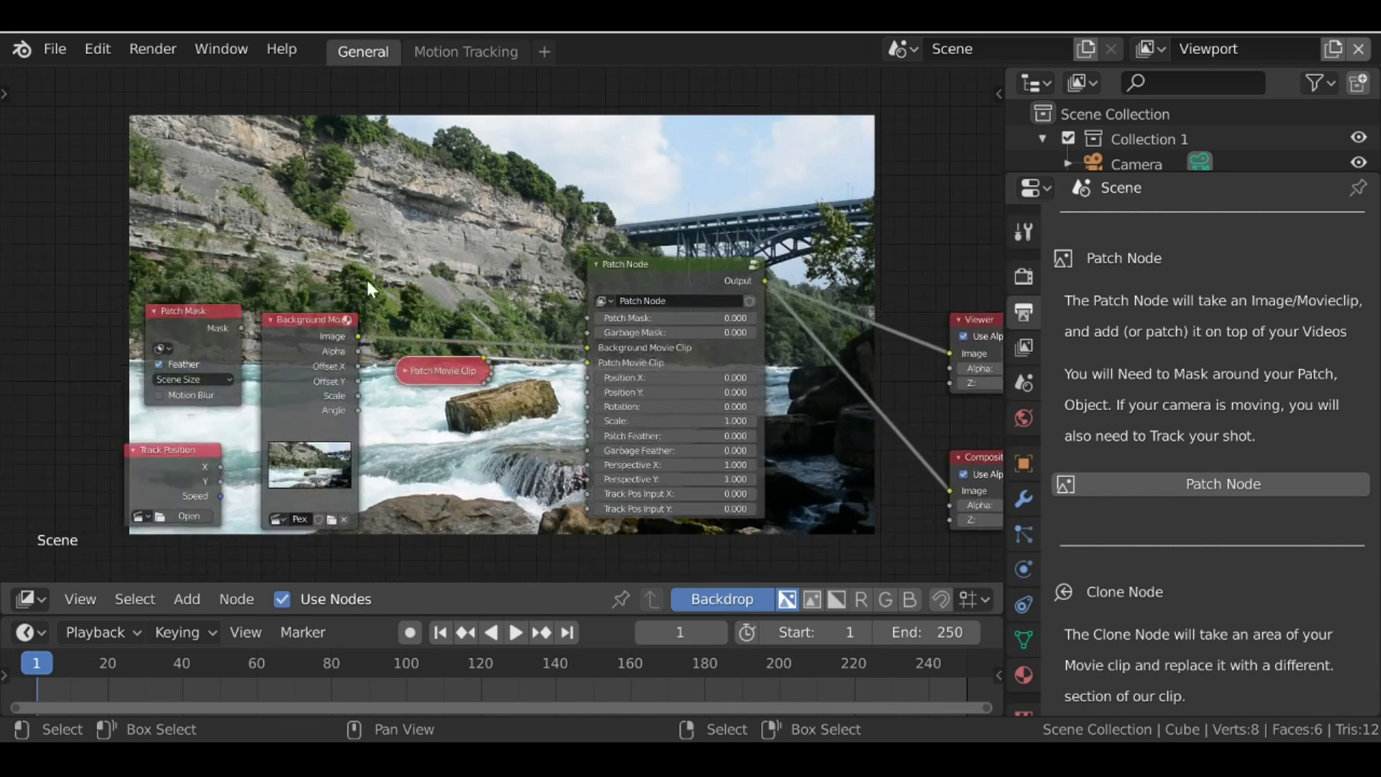
{"action": "scroll", "coordinate": [353, 298], "scroll_direction": "up", "scroll_amount": 1}
Assign the Patch mask to the Patch Mask node and connect its Mask output to the Patch Node's Patch Mask input.
{"action": "left_click_drag", "start_coordinate": [191, 312], "coordinate": [440, 172]}
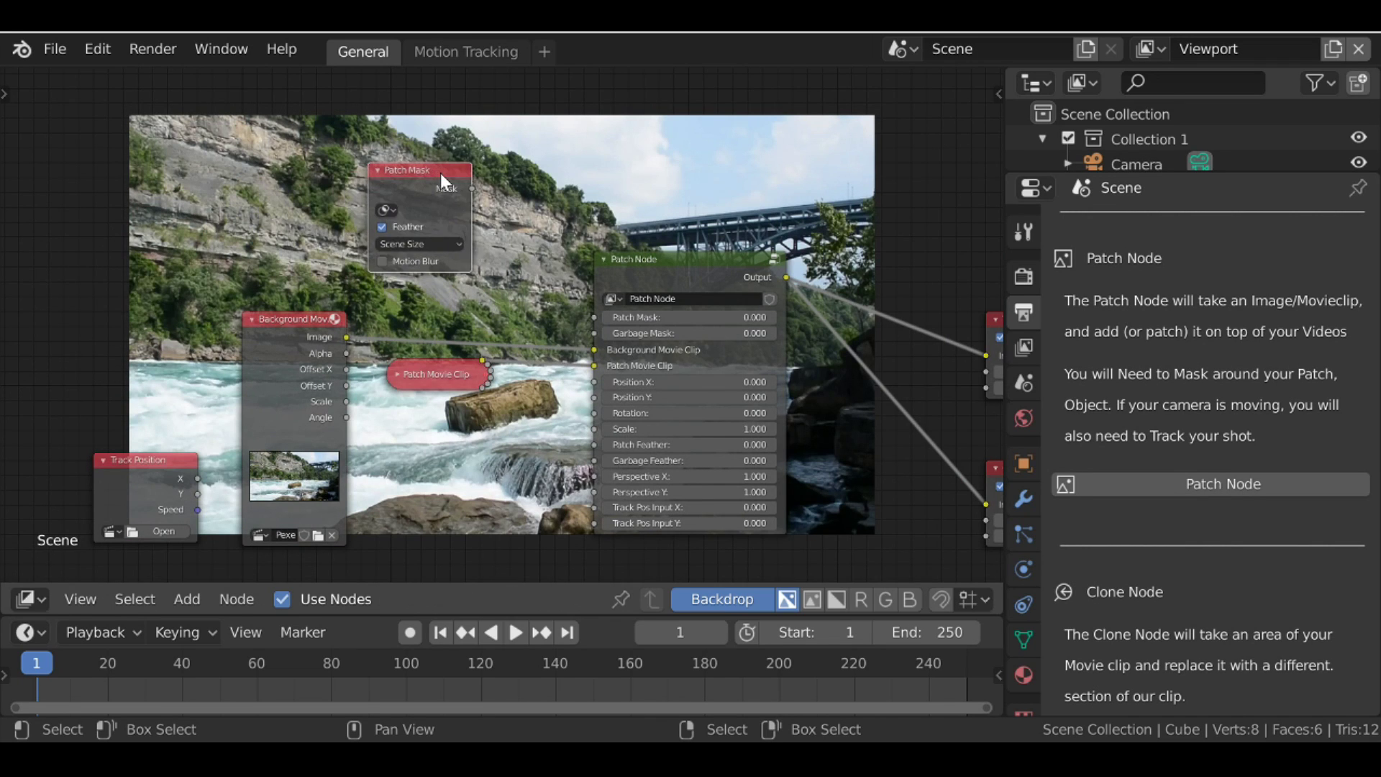
{"action": "scroll", "coordinate": [440, 173], "scroll_direction": "up", "scroll_amount": 1}
{"action": "left_click_drag", "start_coordinate": [349, 177], "coordinate": [334, 220]}
{"action": "left_click", "coordinate": [343, 222]}
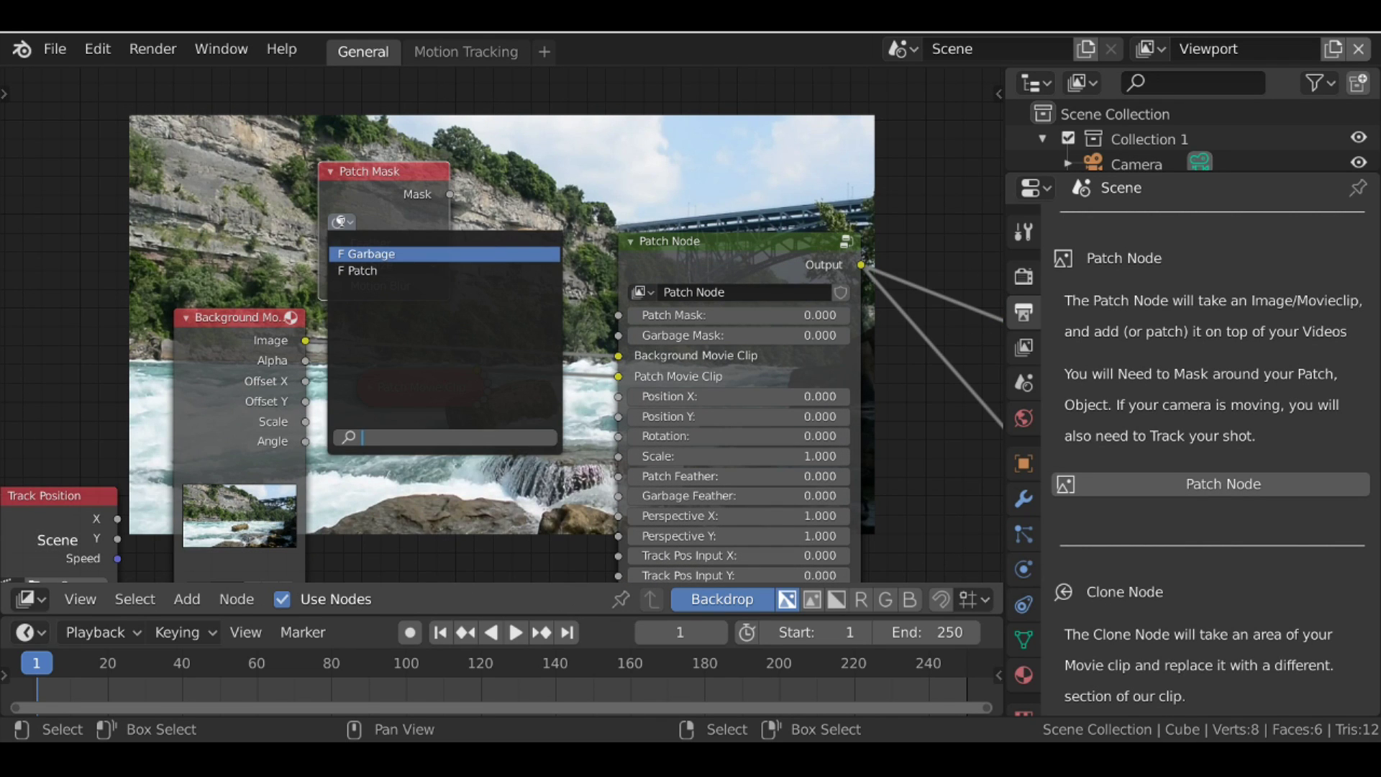
{"action": "left_click", "coordinate": [362, 271]}
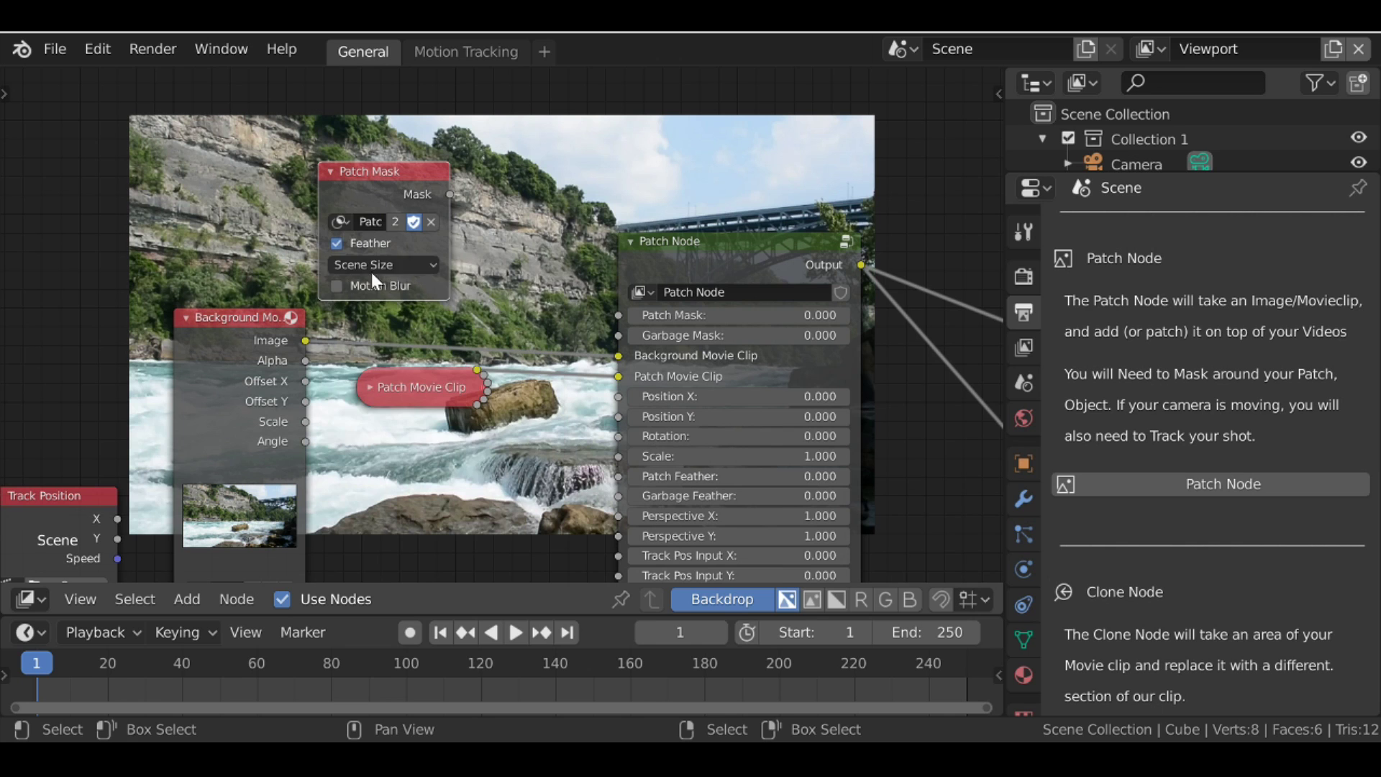
{"action": "left_click_drag", "start_coordinate": [450, 194], "coordinate": [619, 315]}
{"action": "scroll", "coordinate": [613, 287], "scroll_direction": "down", "scroll_amount": 1}
{"action": "middle_click_drag", "start_coordinate": [558, 305], "coordinate": [259, 533]}
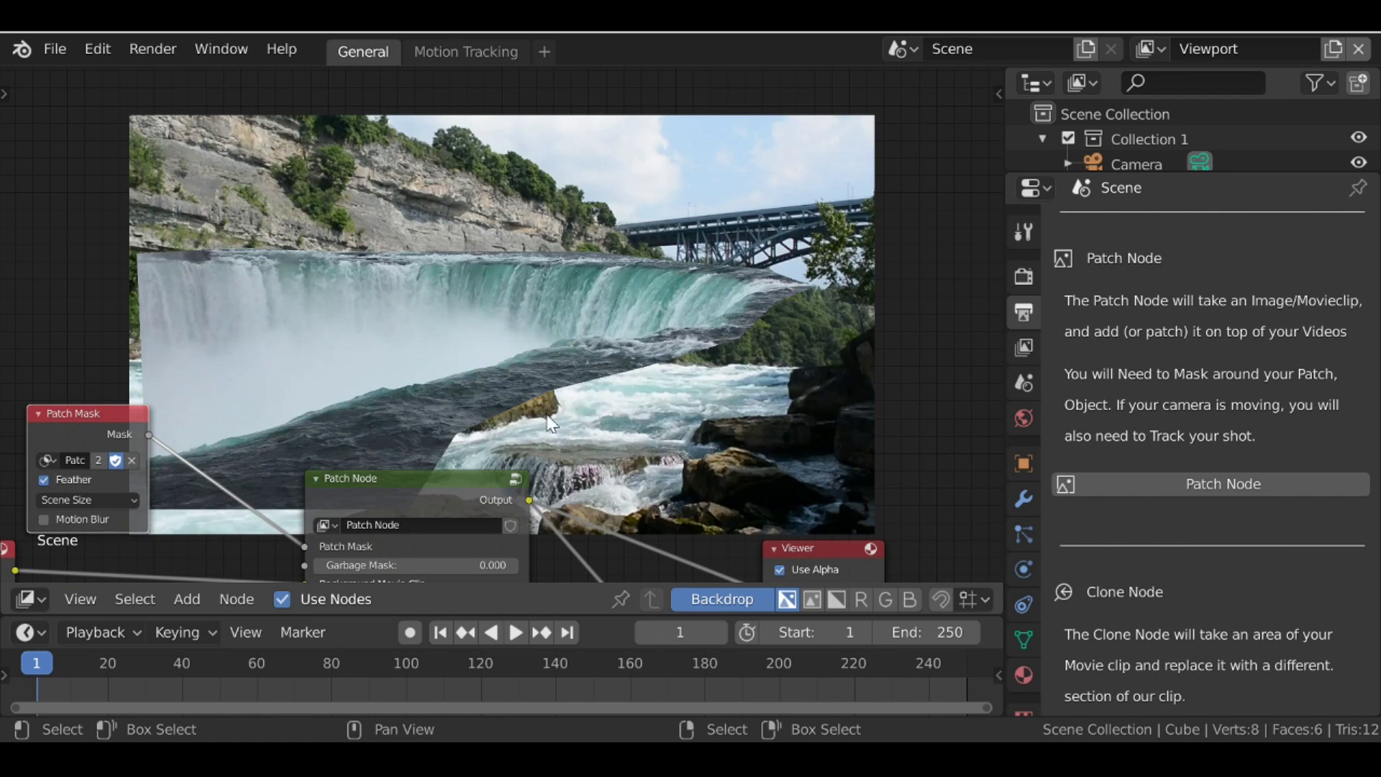
{"action": "middle_click_drag", "start_coordinate": [546, 403], "coordinate": [540, 193]}
{"action": "scroll", "coordinate": [550, 208], "scroll_direction": "down", "scroll_amount": 8, "text": "shift"}
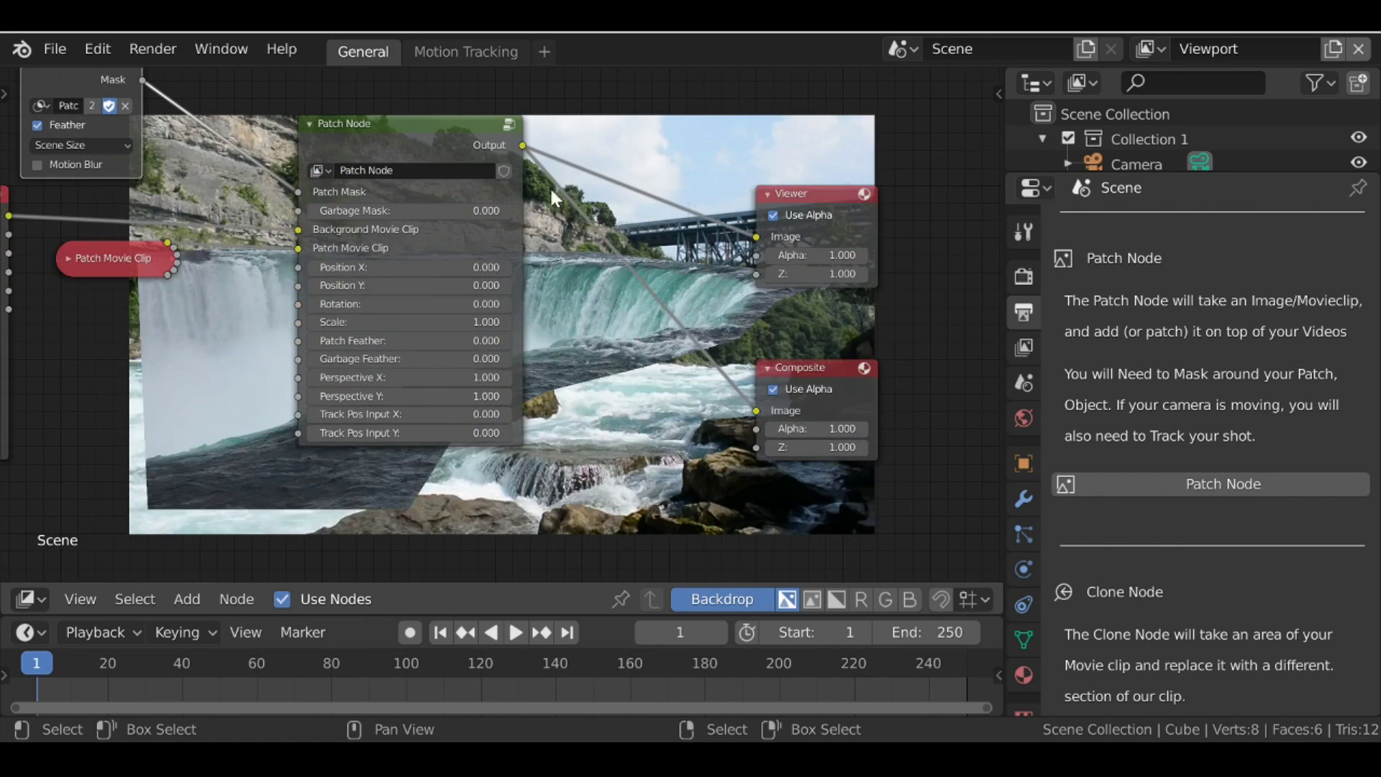
{"action": "scroll", "coordinate": [435, 344], "scroll_direction": "up", "scroll_amount": 2}
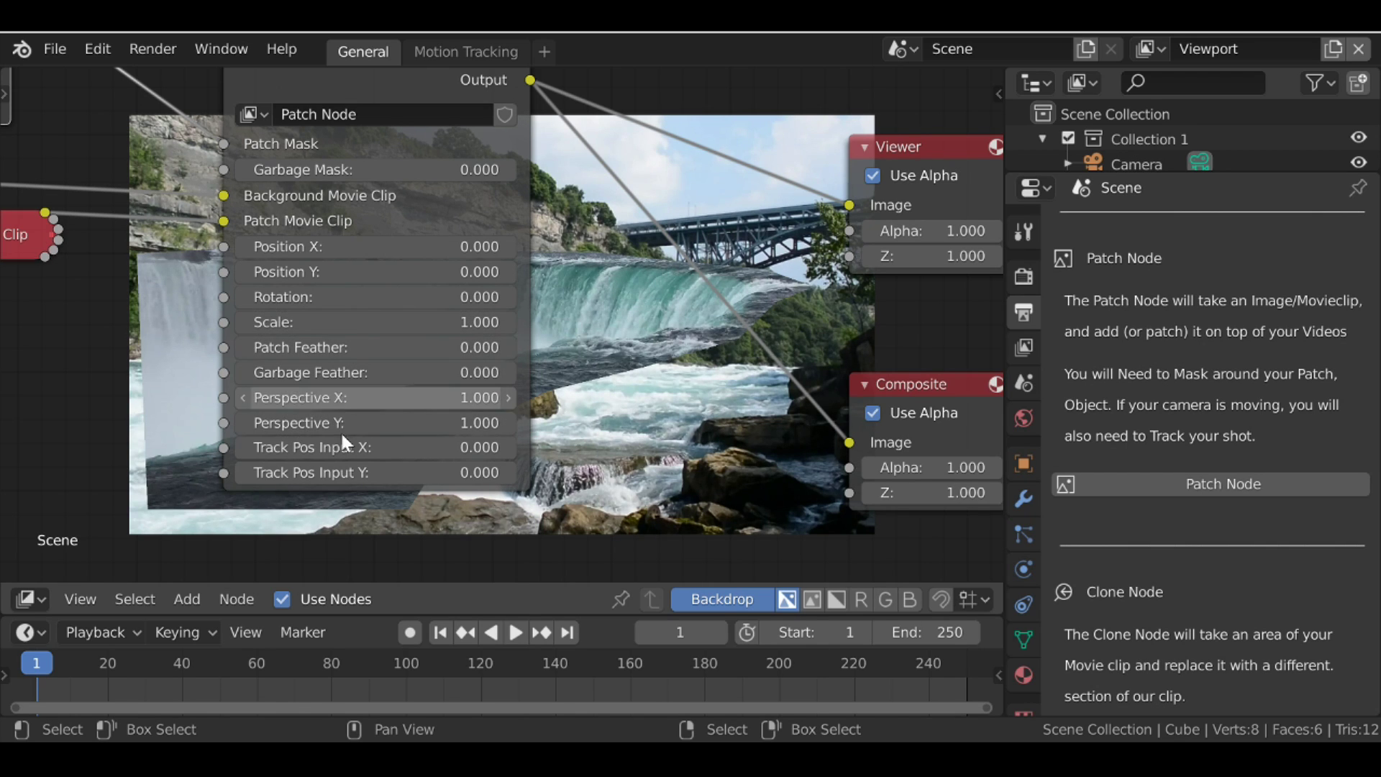
{"action": "middle_click_drag", "start_coordinate": [633, 347], "coordinate": [597, 346]}
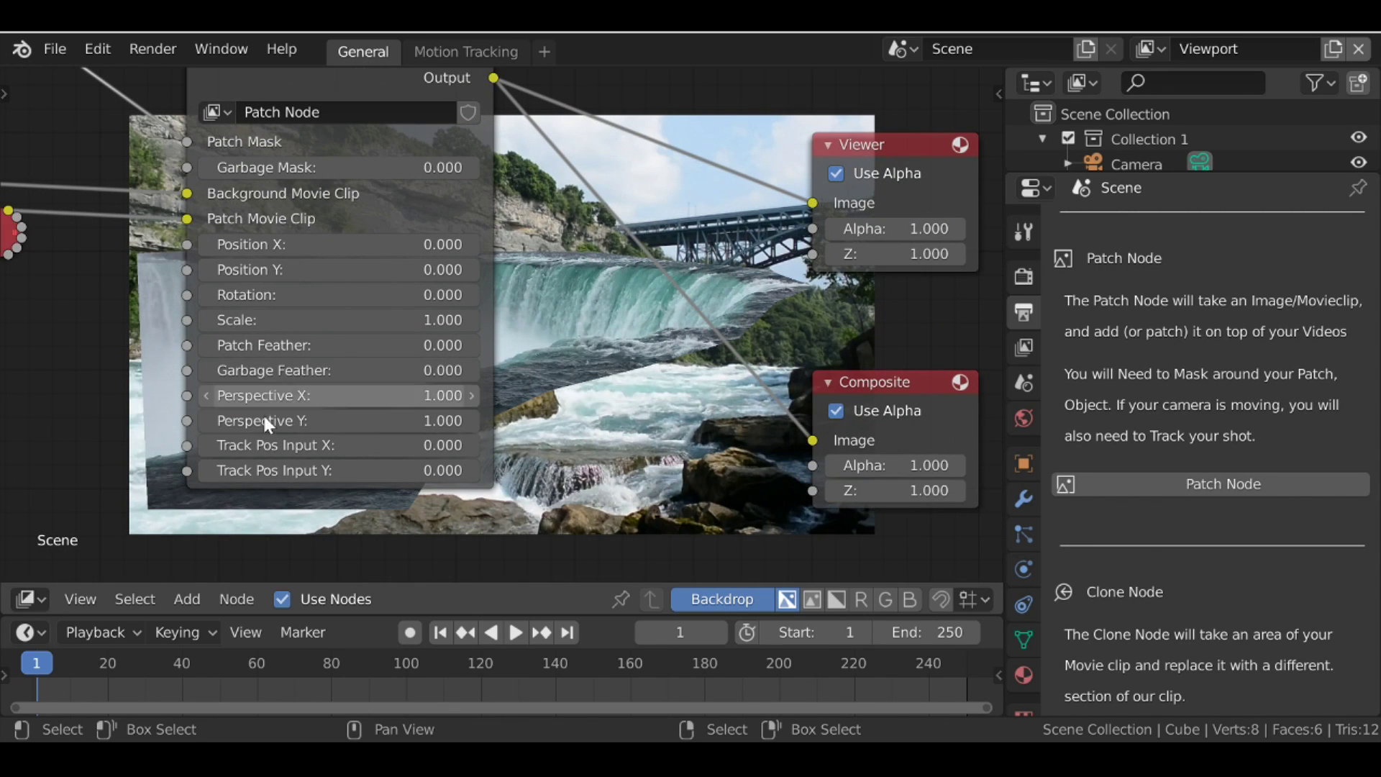
Set the Patch Node's Perspective Y to 0.8.
{"action": "middle_click_drag", "start_coordinate": [298, 423], "coordinate": [504, 223]}
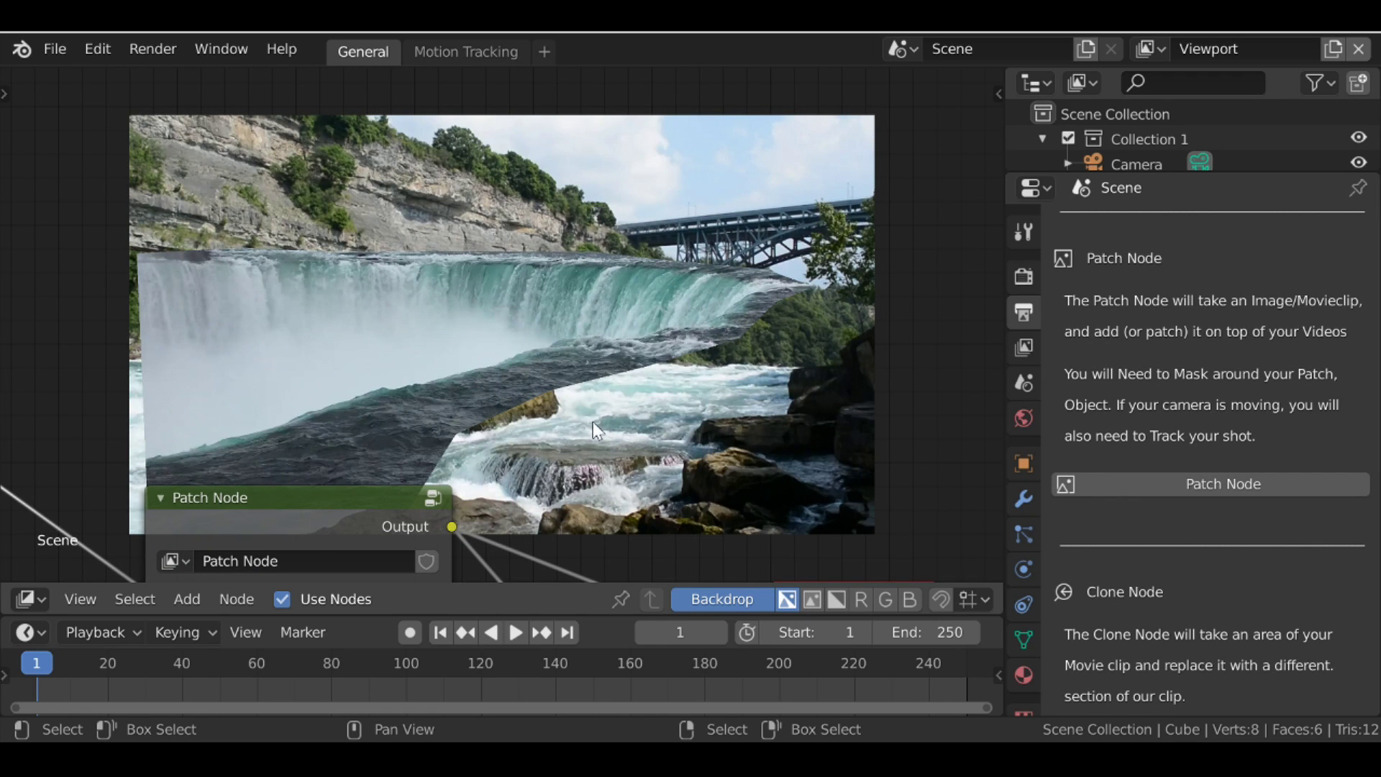
{"action": "scroll", "coordinate": [599, 488], "scroll_direction": "down", "scroll_amount": 5, "text": "shift"}
{"action": "scroll", "coordinate": [599, 488], "scroll_direction": "down", "scroll_amount": 5, "text": "shift"}
{"action": "scroll", "coordinate": [283, 326], "scroll_direction": "up", "scroll_amount": 1, "text": "shift"}
{"action": "left_click", "coordinate": [160, 351]}
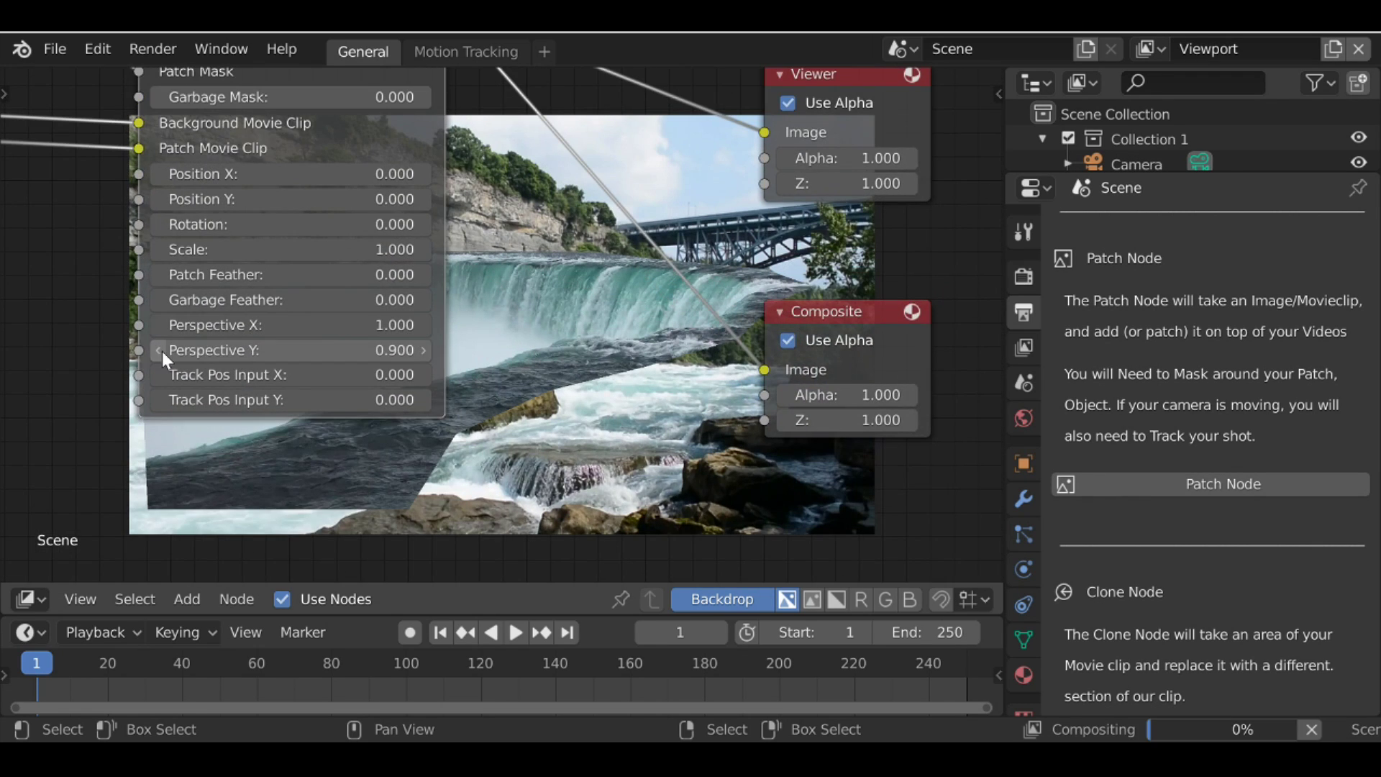
{"action": "left_click", "coordinate": [160, 350]}
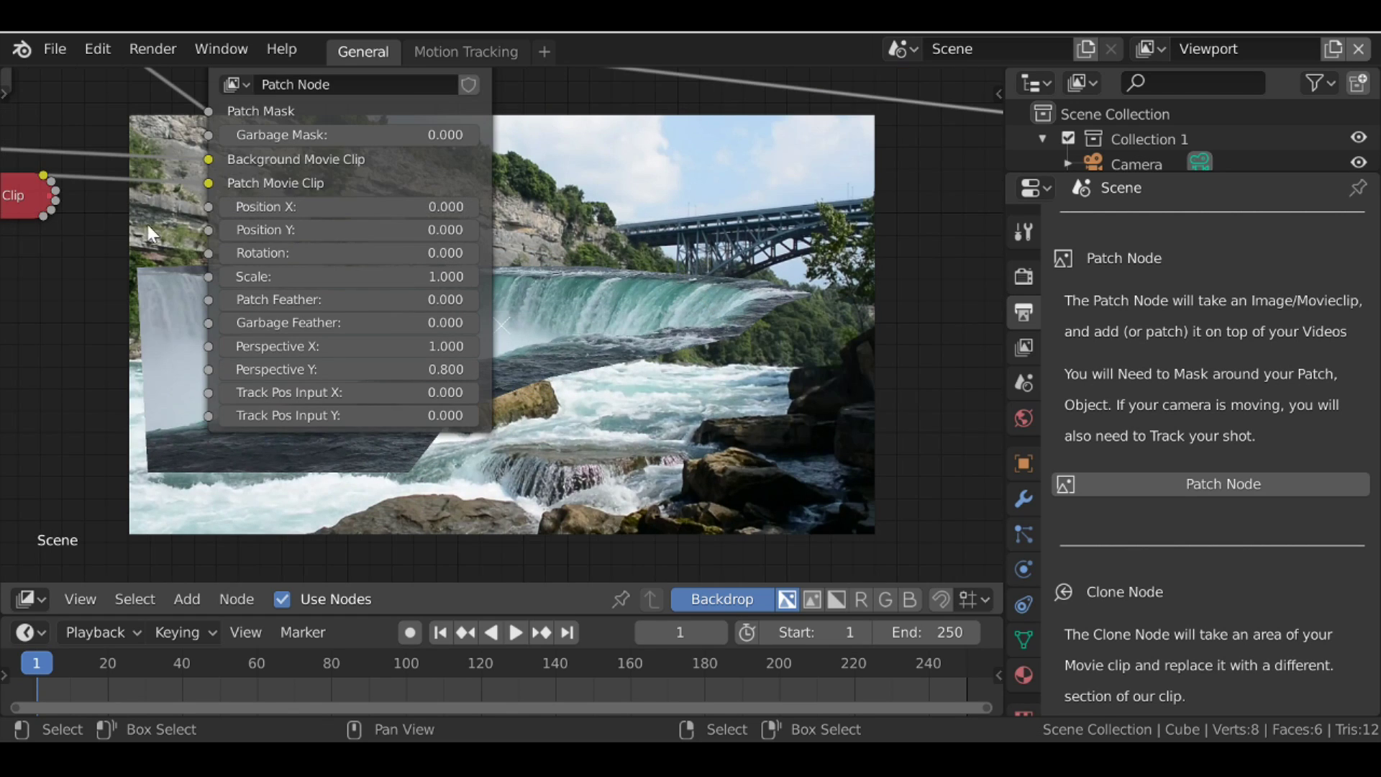
Reposition the waterfall patch to Position X -244 and Position Y -322.7, and set its Patch Feather to 40.
{"action": "left_click_drag", "start_coordinate": [362, 206], "coordinate": [310, 207]}
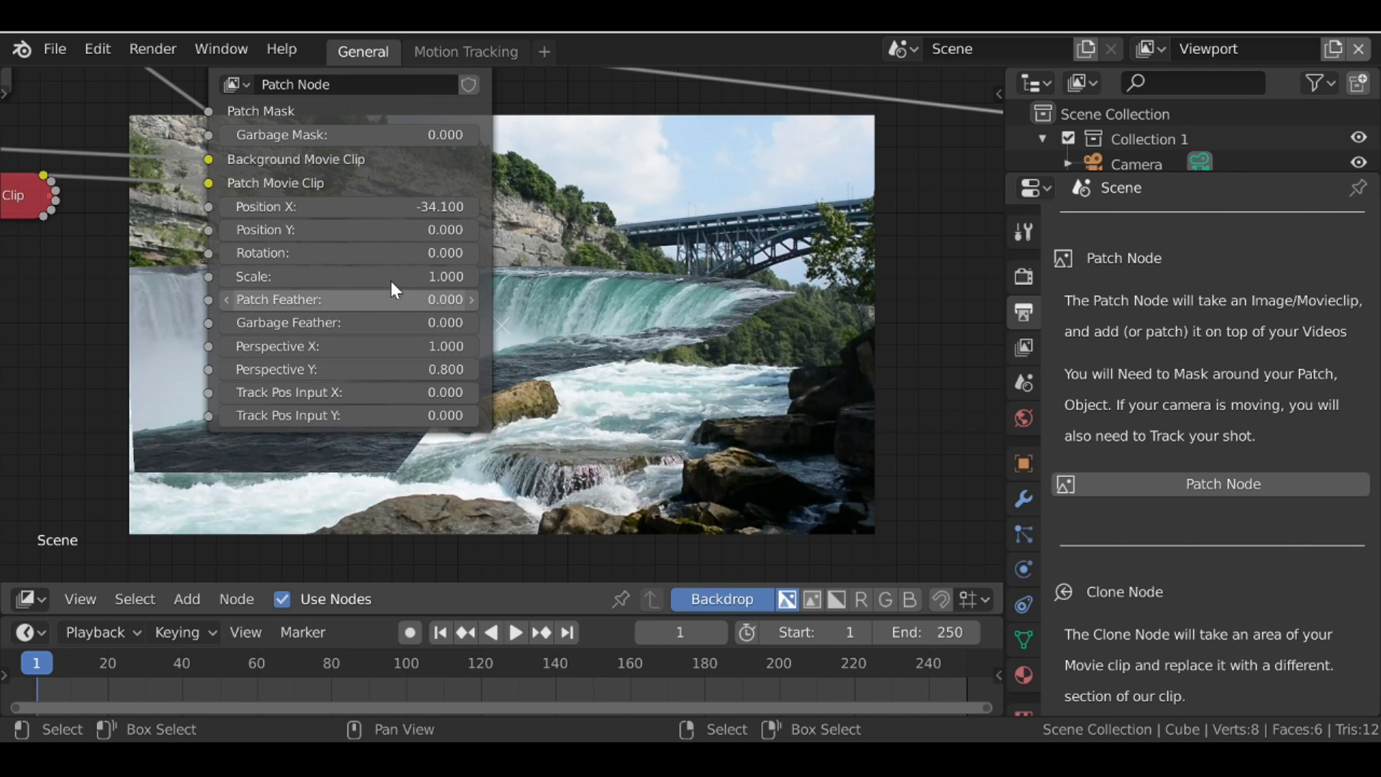
{"action": "left_click_drag", "start_coordinate": [395, 229], "coordinate": [413, 236]}
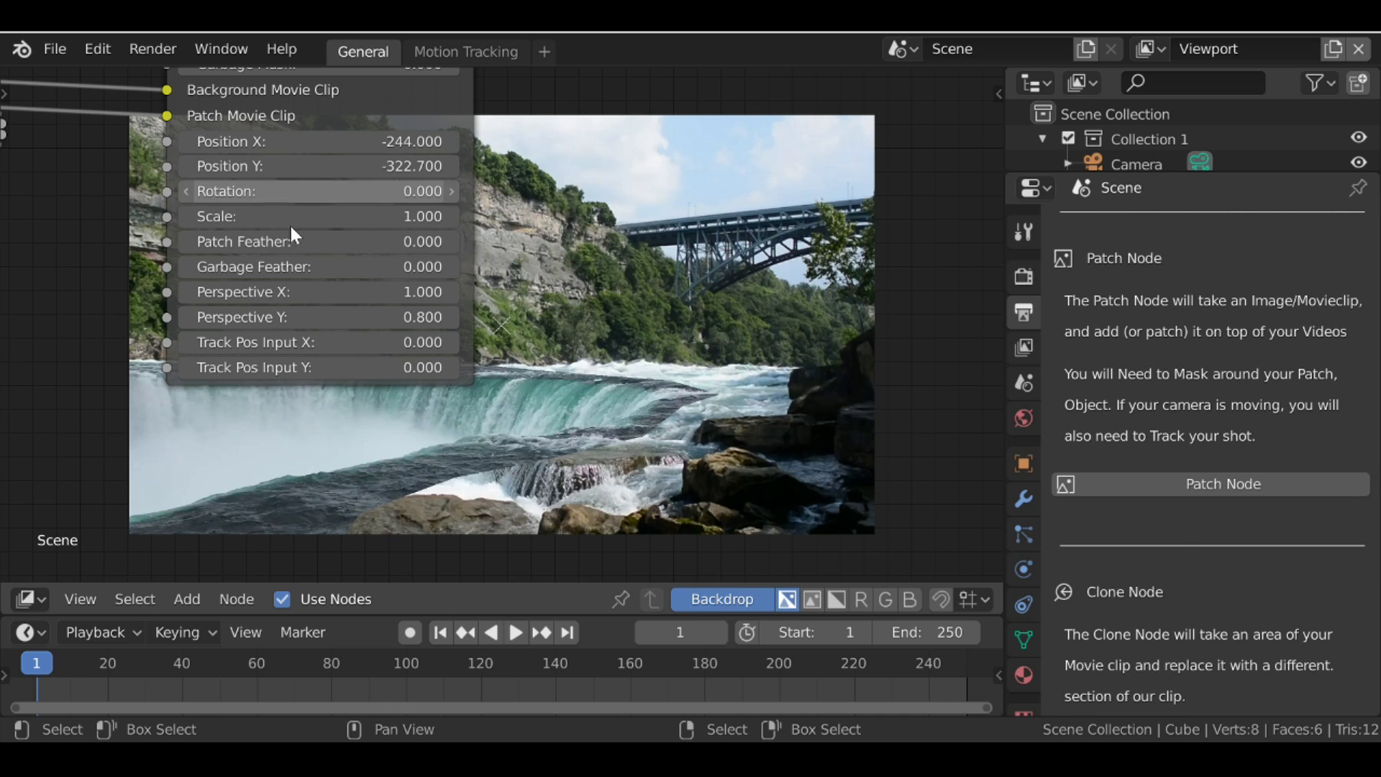
{"action": "left_click", "coordinate": [381, 242]}
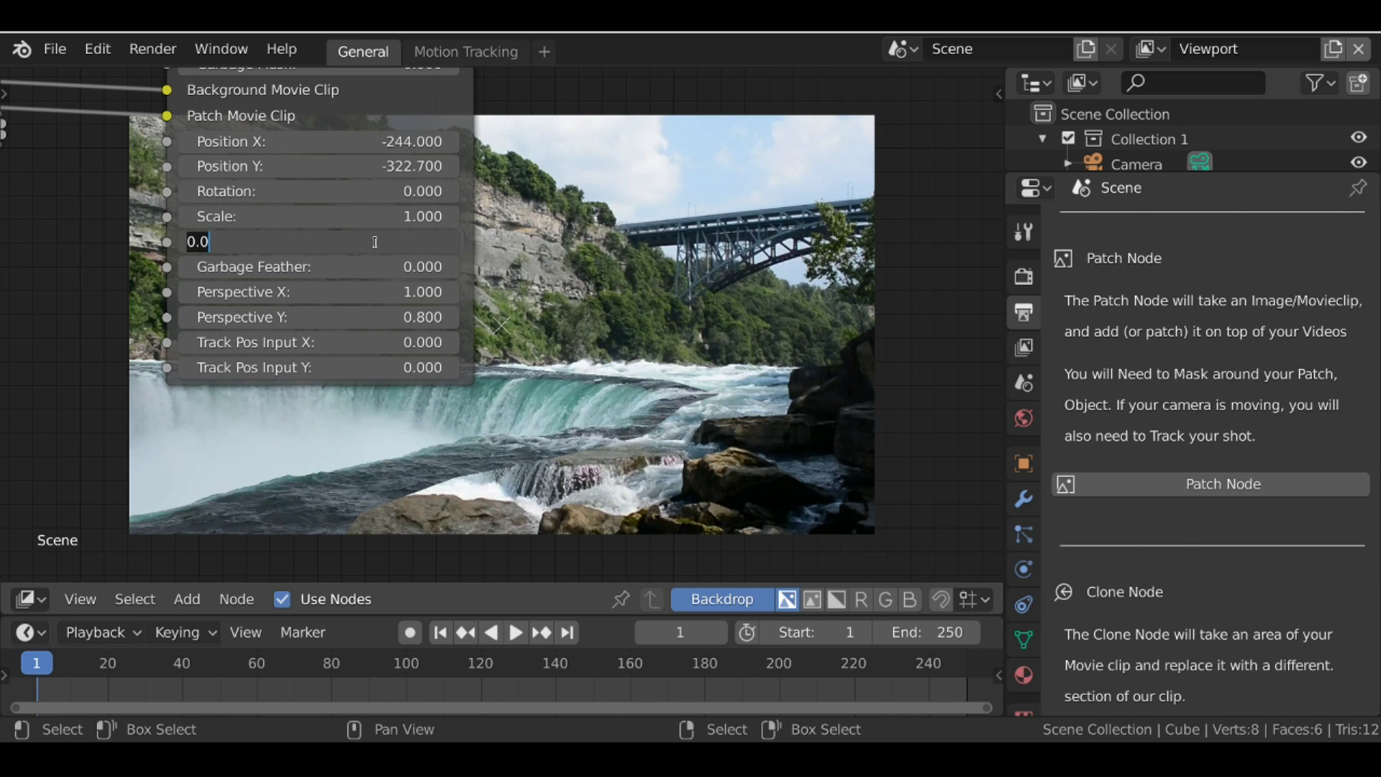
{"action": "type", "text": "40"}
{"action": "key", "text": "Return"}
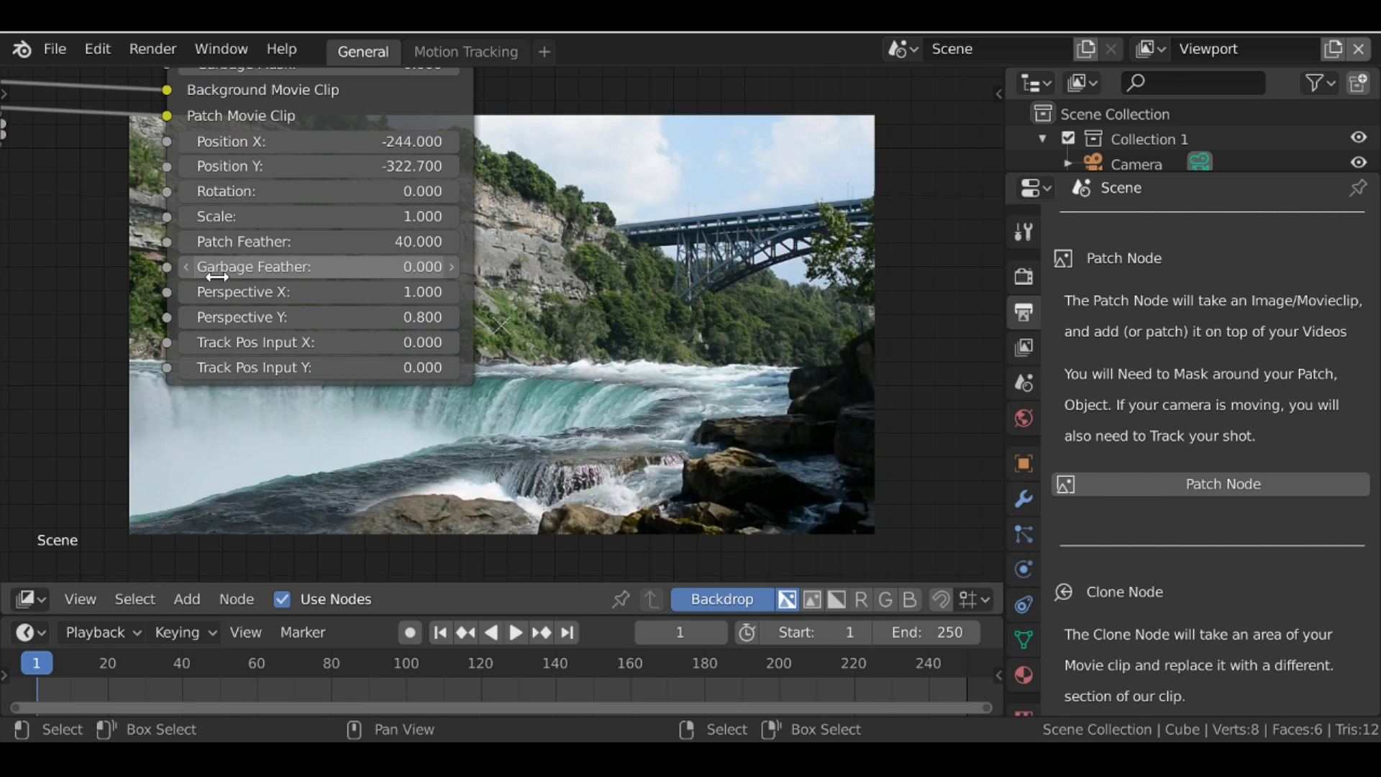
Collapse and reposition the Patch Mask node, duplicate it just below the original, and expand the copy.
{"action": "scroll", "coordinate": [91, 253], "scroll_direction": "down", "scroll_amount": 2}
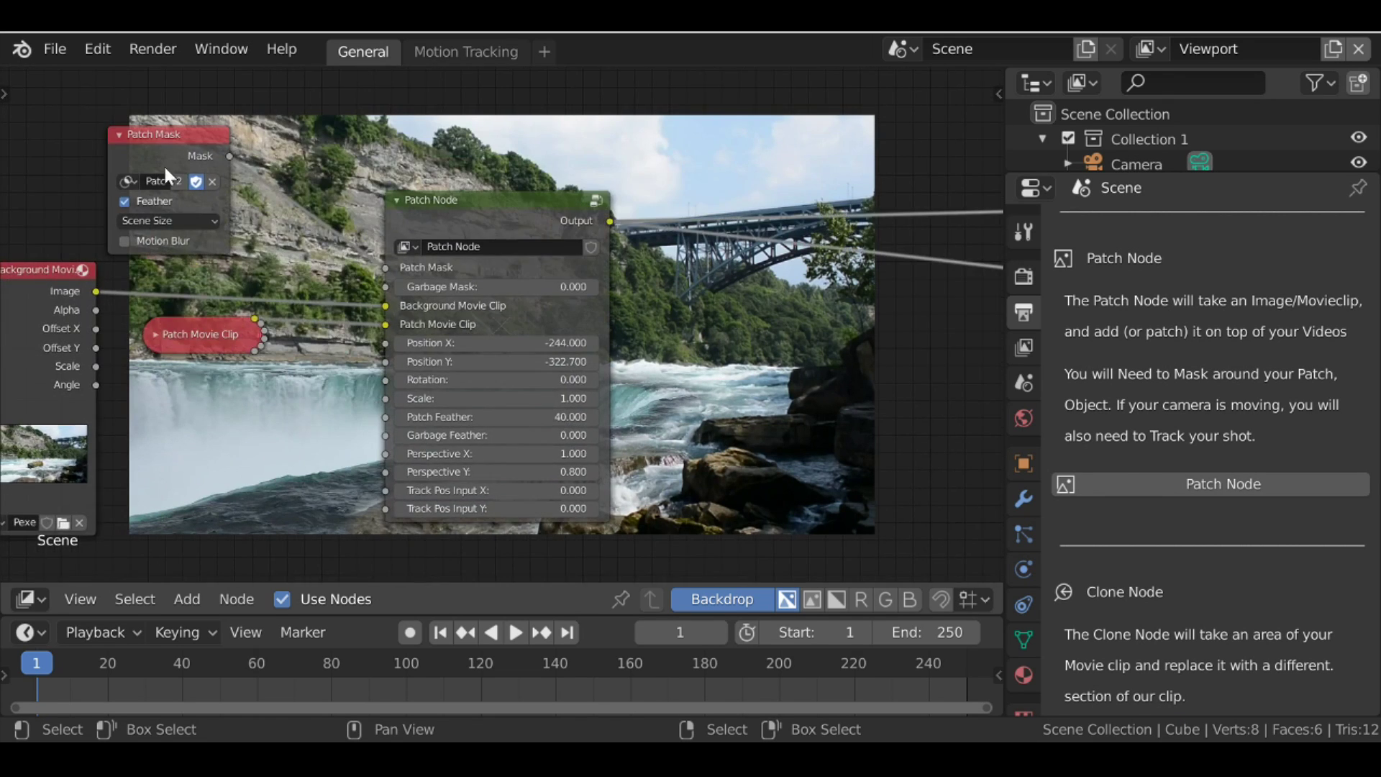
{"action": "left_click", "coordinate": [123, 138]}
{"action": "key", "text": "h"}
{"action": "left_click_drag", "start_coordinate": [151, 136], "coordinate": [210, 161]}
{"action": "middle_click_drag", "start_coordinate": [211, 161], "coordinate": [226, 192]}
{"action": "left_click_drag", "start_coordinate": [226, 192], "coordinate": [224, 190]}
{"action": "key", "text": "shift+d"}
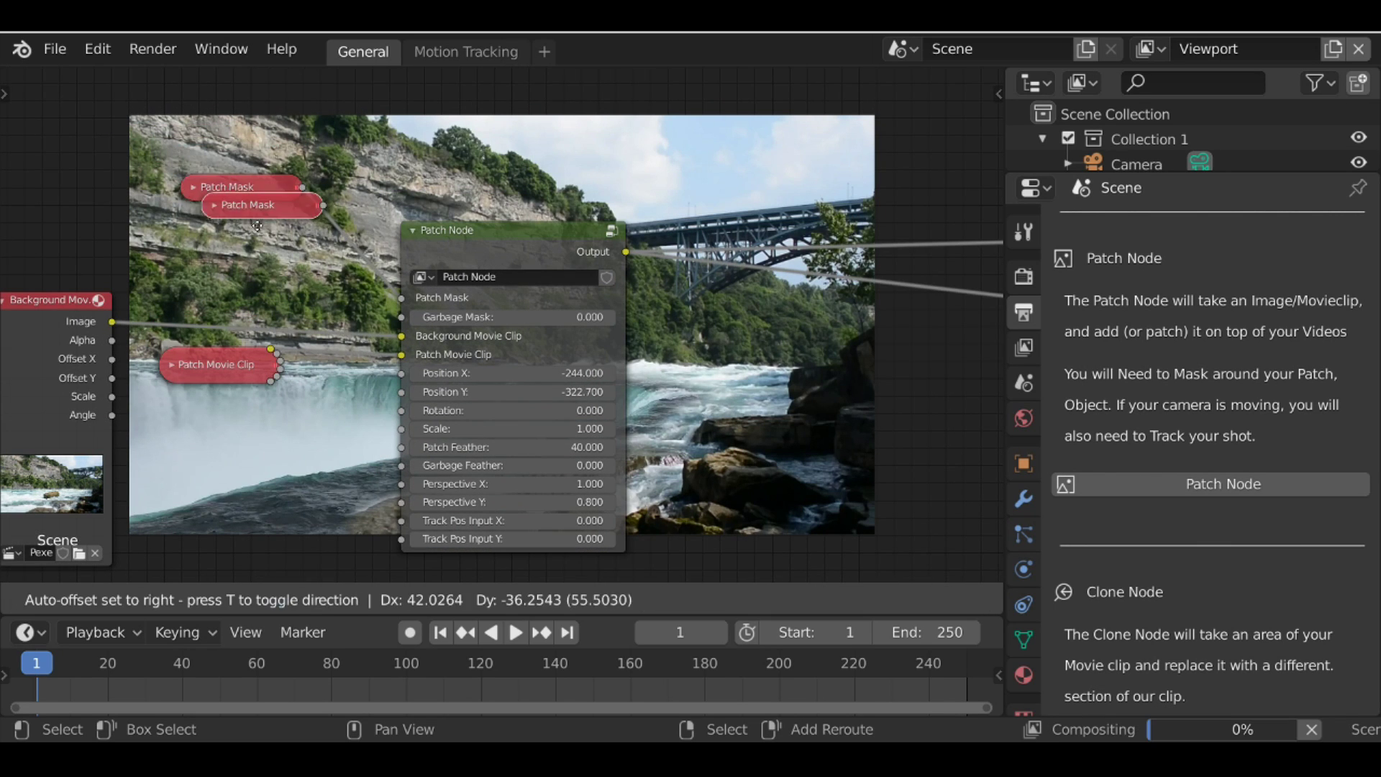
{"action": "left_click", "coordinate": [253, 260]}
{"action": "left_click", "coordinate": [214, 244]}
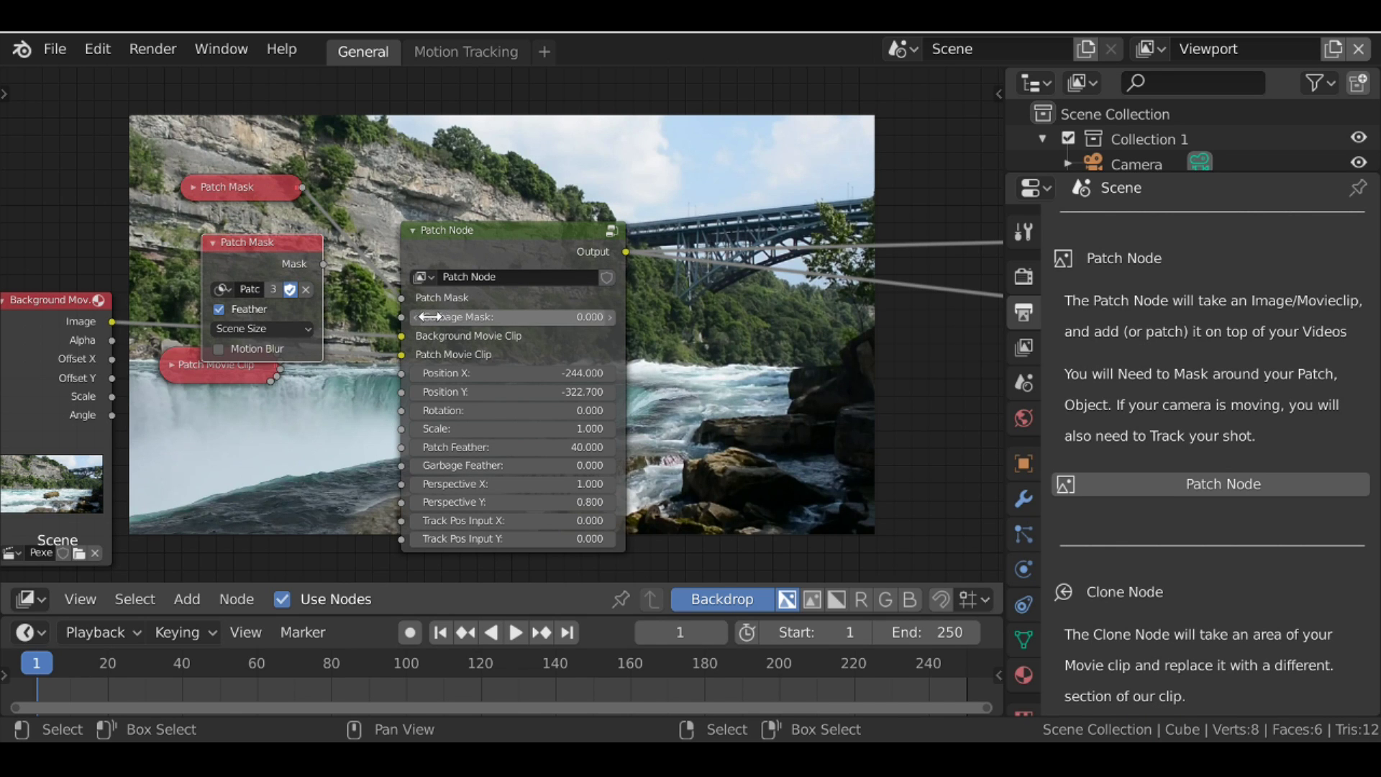
Assign the Garbage mask to the duplicated mask node and feed it into the Patch Node's Garbage Mask input with Garbage Feather 5.
{"action": "middle_click_drag", "start_coordinate": [408, 341], "coordinate": [534, 234]}
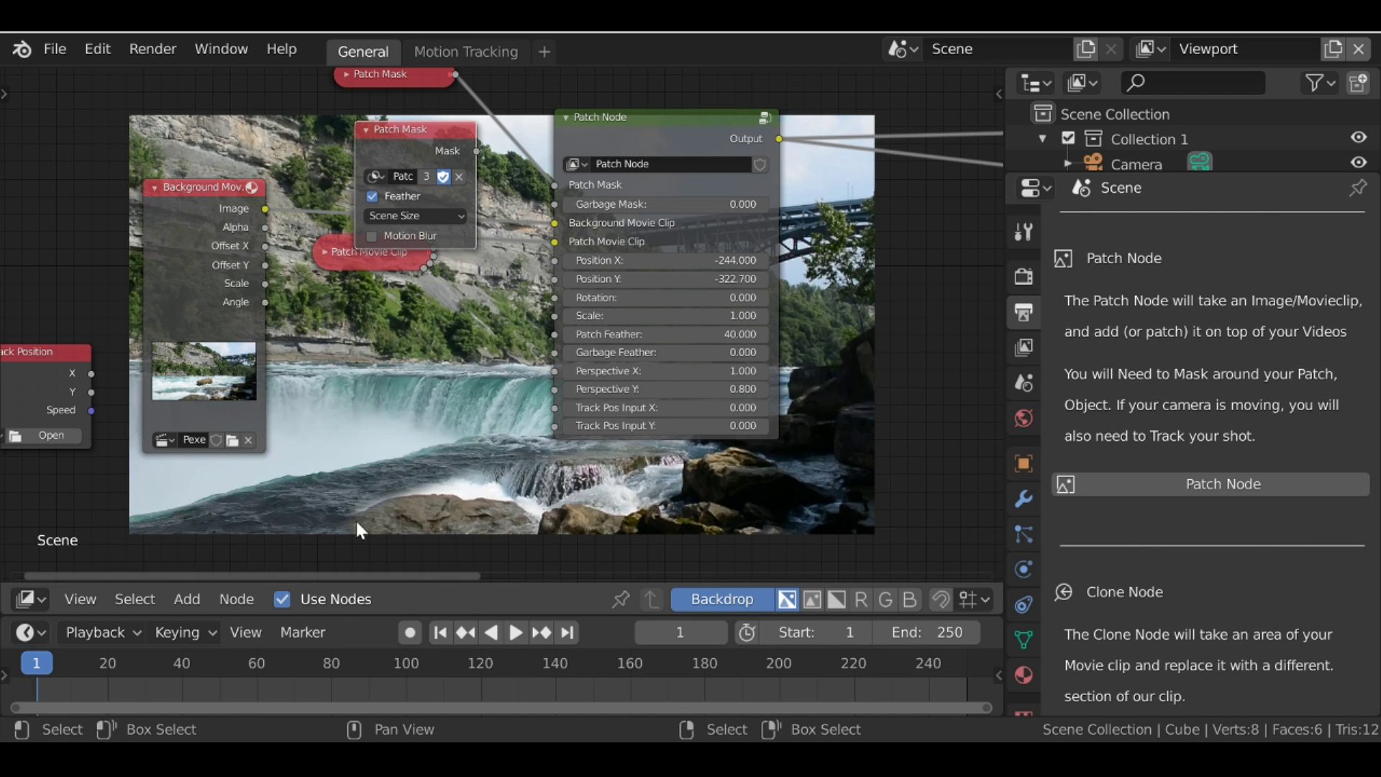
{"action": "scroll", "coordinate": [327, 446], "scroll_direction": "up", "scroll_amount": 3}
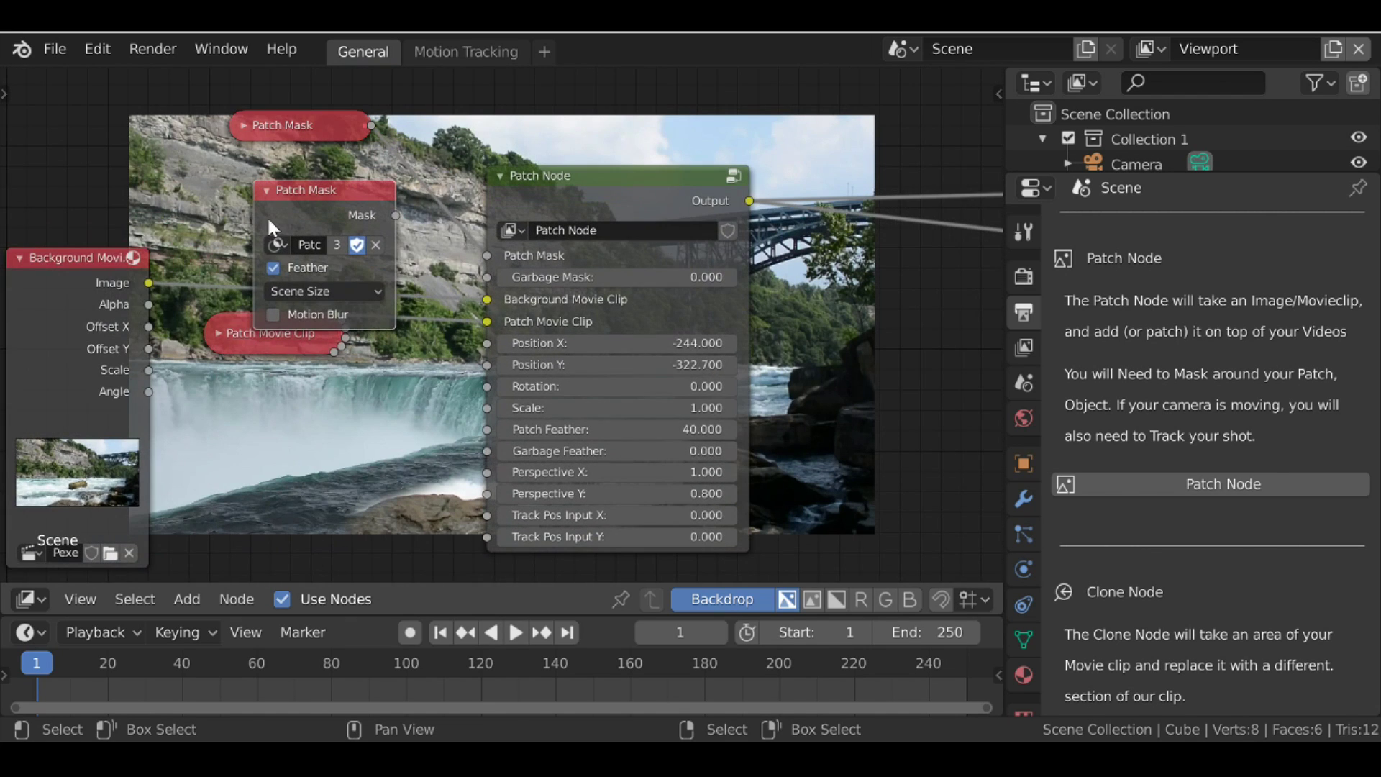
{"action": "left_click", "coordinate": [274, 235]}
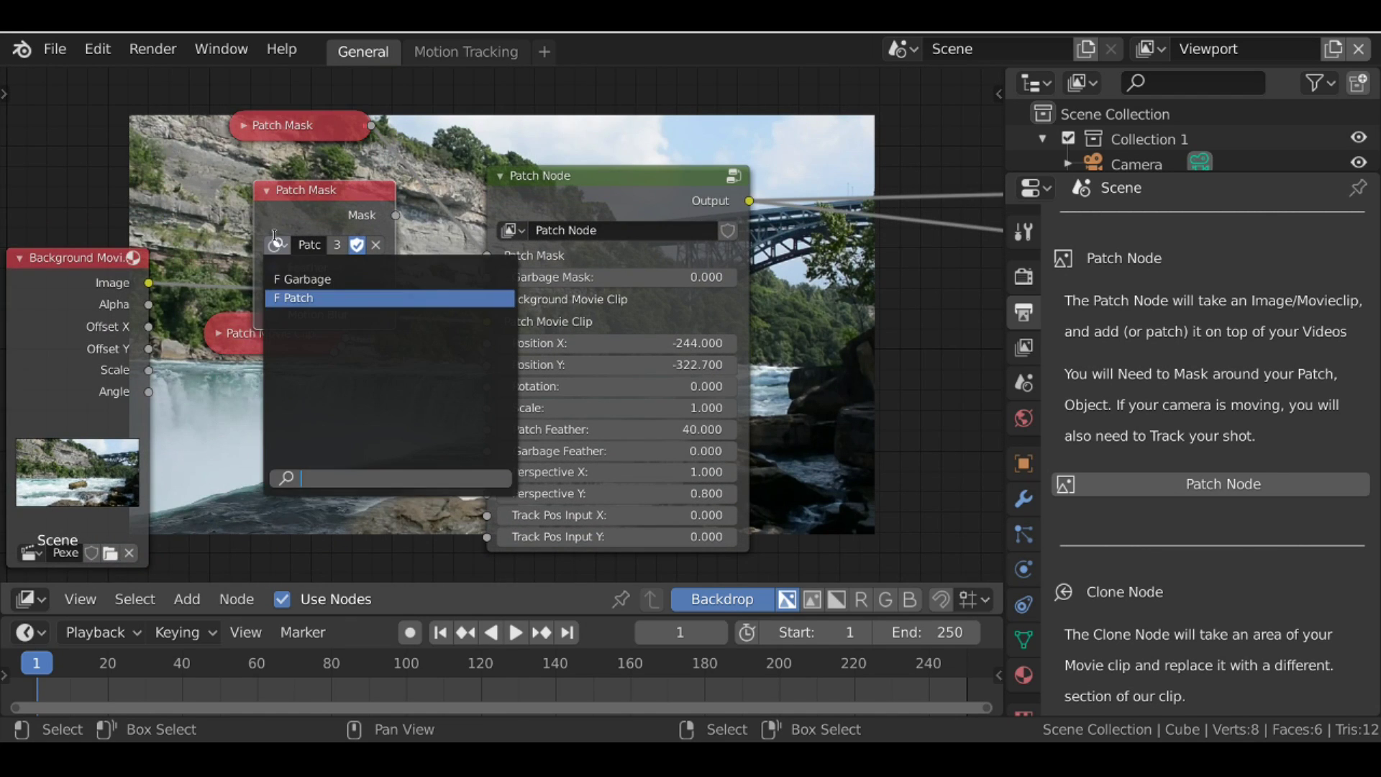
{"action": "left_click", "coordinate": [301, 279]}
{"action": "left_click_drag", "start_coordinate": [395, 215], "coordinate": [491, 270]}
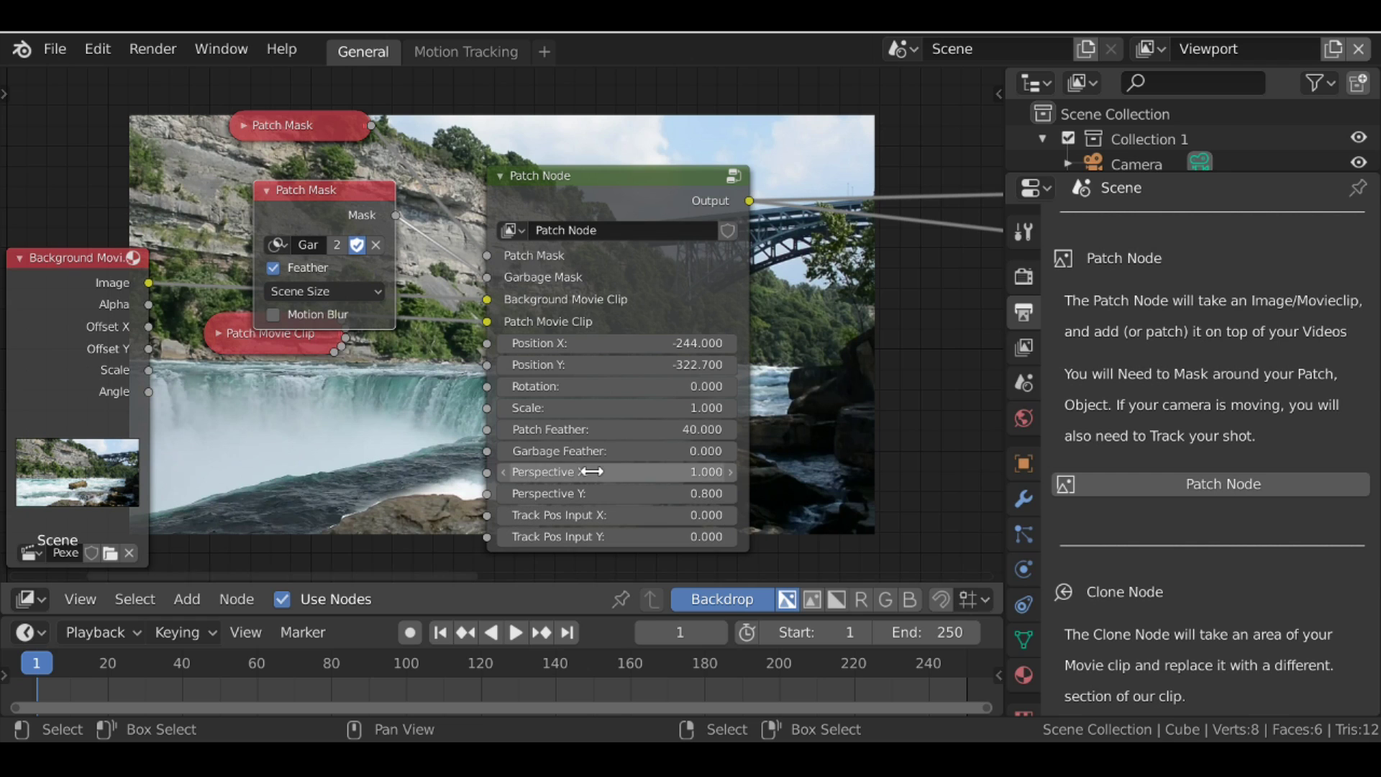
{"action": "left_click_drag", "start_coordinate": [602, 451], "coordinate": [617, 451]}
{"action": "scroll", "coordinate": [618, 451], "scroll_direction": "down", "scroll_amount": 2}
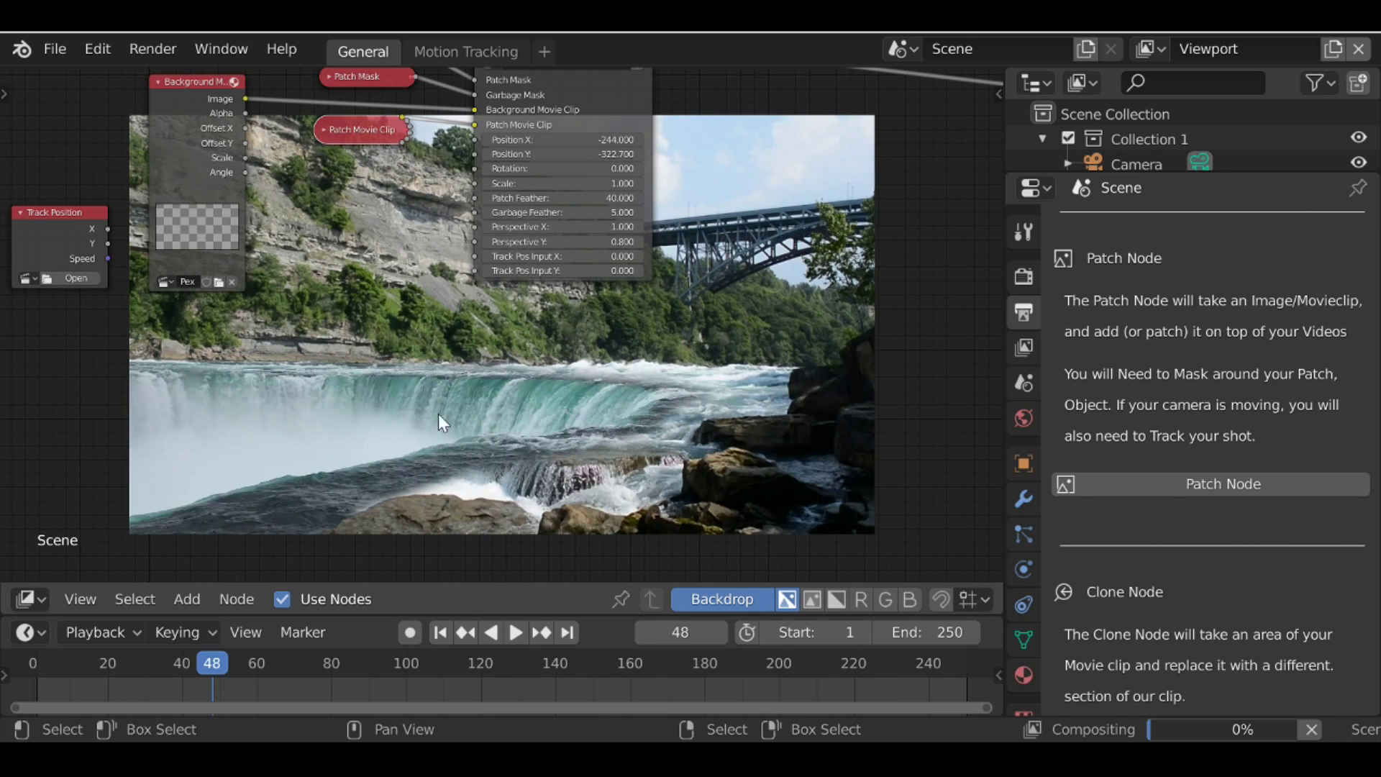
Move the Track Position node between the background clip and the Patch Node and assign Pexels Videos 2019791.mp4 to it.
{"action": "left_click_drag", "start_coordinate": [53, 225], "coordinate": [305, 216]}
{"action": "scroll", "coordinate": [305, 215], "scroll_direction": "up", "scroll_amount": 2}
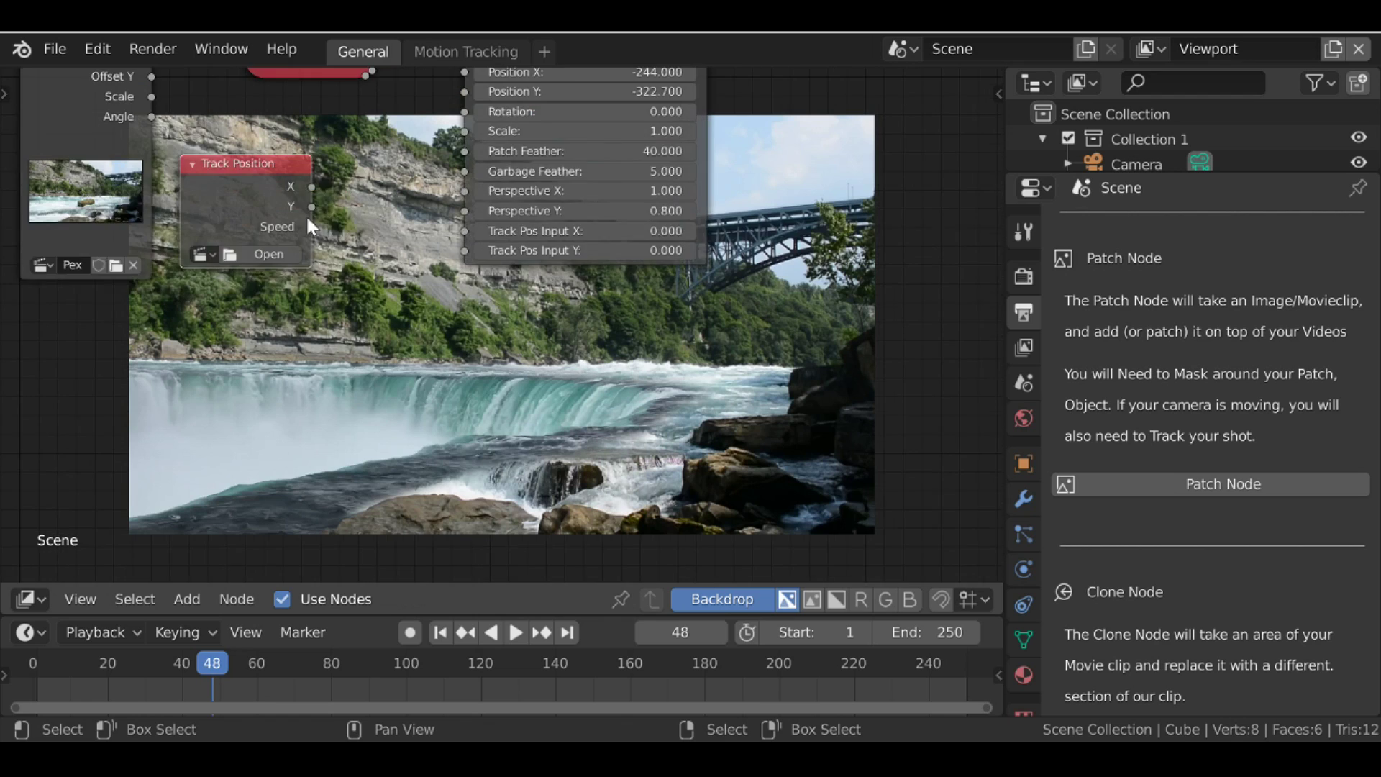
{"action": "scroll", "coordinate": [307, 220], "scroll_direction": "up", "scroll_amount": 1}
{"action": "left_click", "coordinate": [244, 265]}
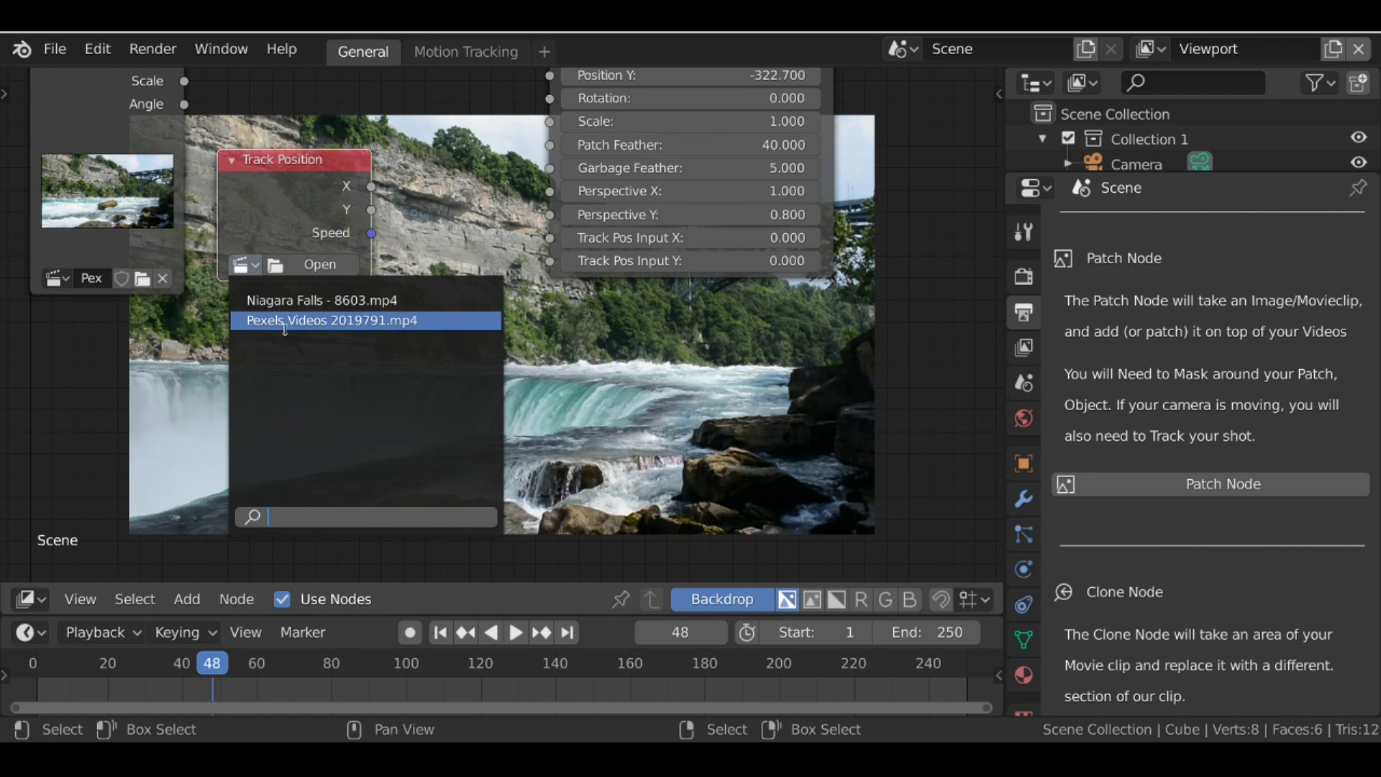
{"action": "left_click", "coordinate": [442, 321]}
Set the Track Position node to the Camera object, the track named Track, and Relative Start positioning.
{"action": "left_click", "coordinate": [275, 290]}
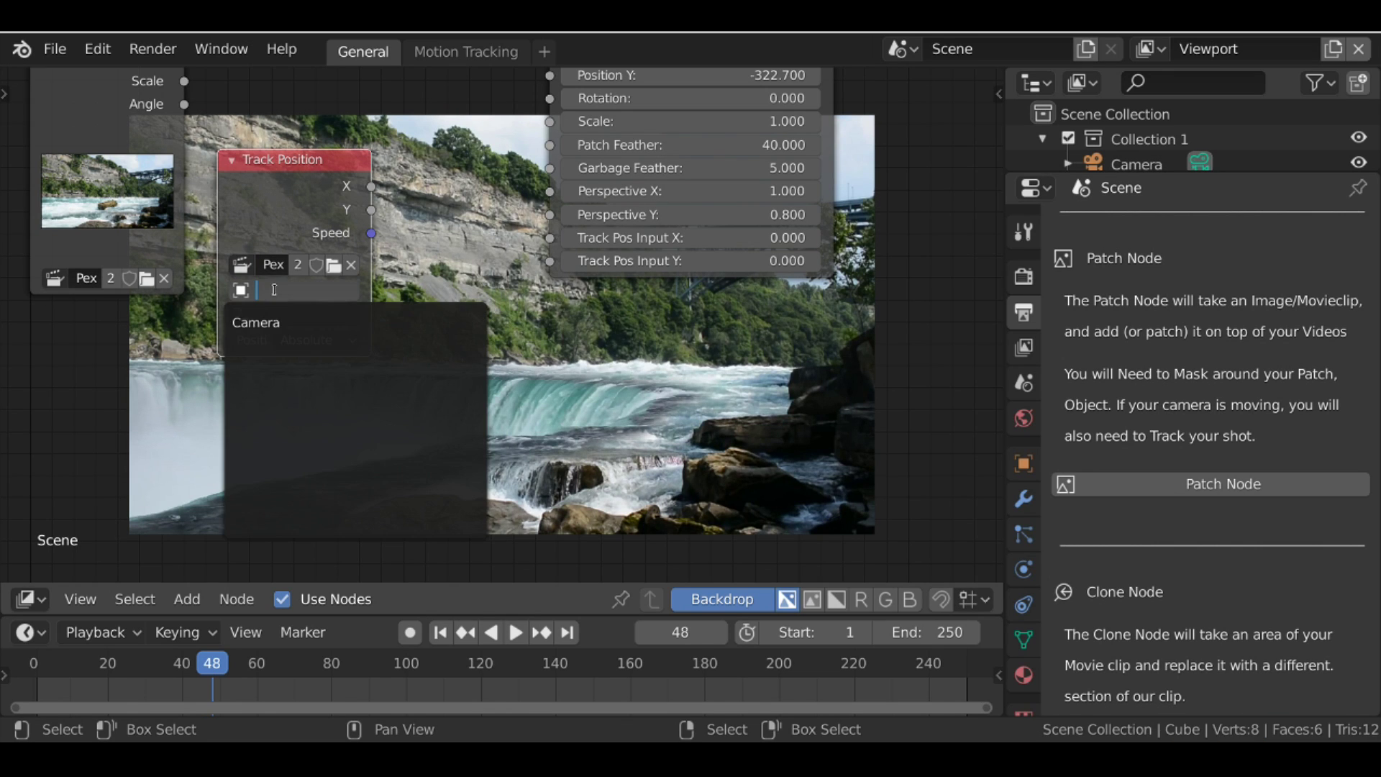
{"action": "left_click", "coordinate": [291, 322]}
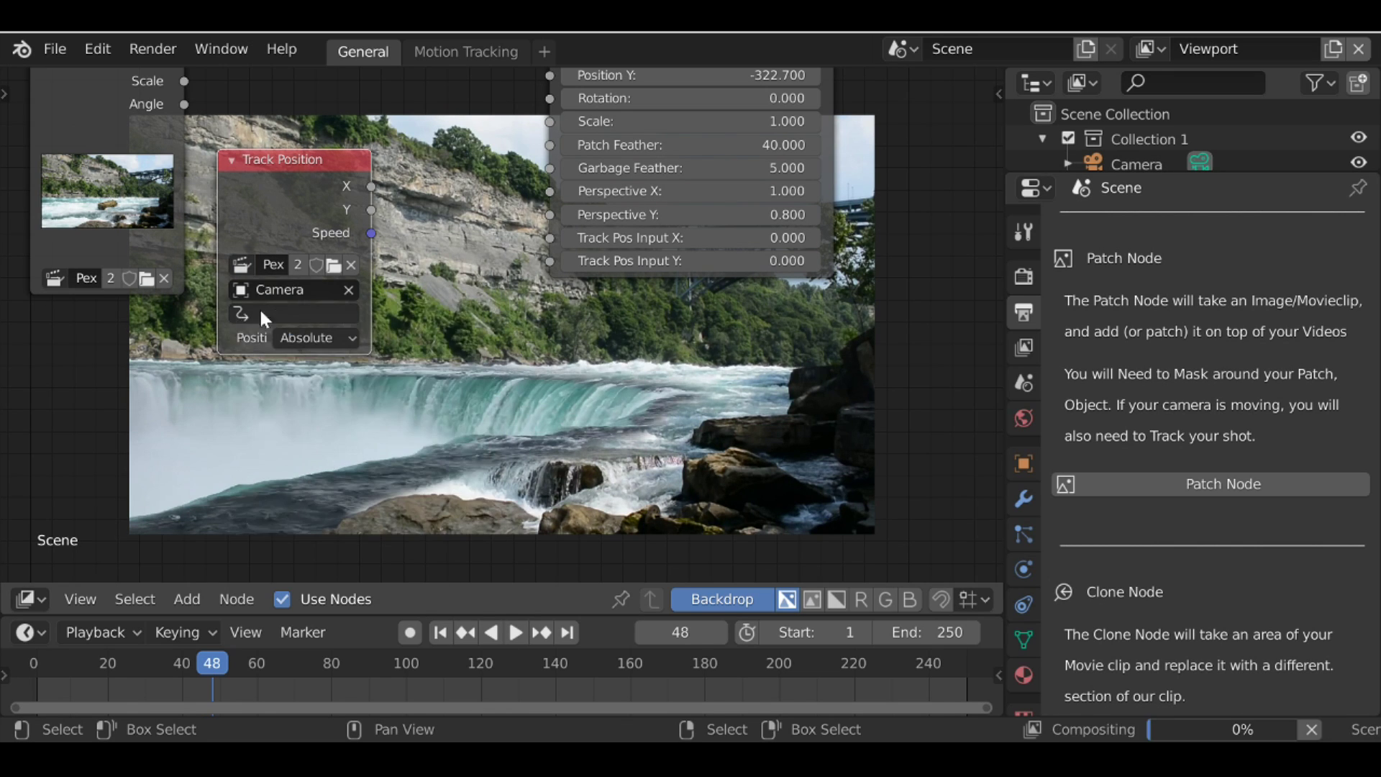
{"action": "left_click", "coordinate": [291, 313]}
{"action": "left_click", "coordinate": [255, 347]}
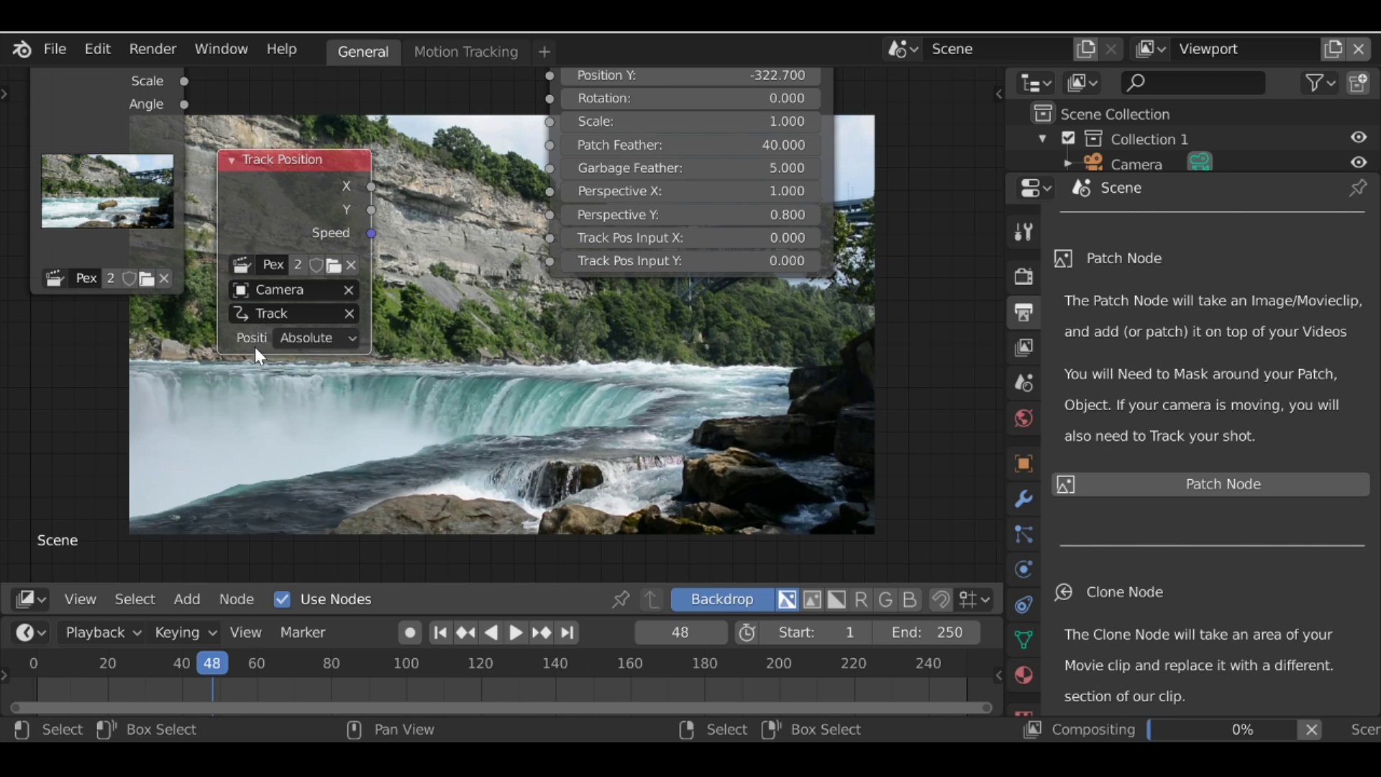
{"action": "left_click", "coordinate": [289, 342]}
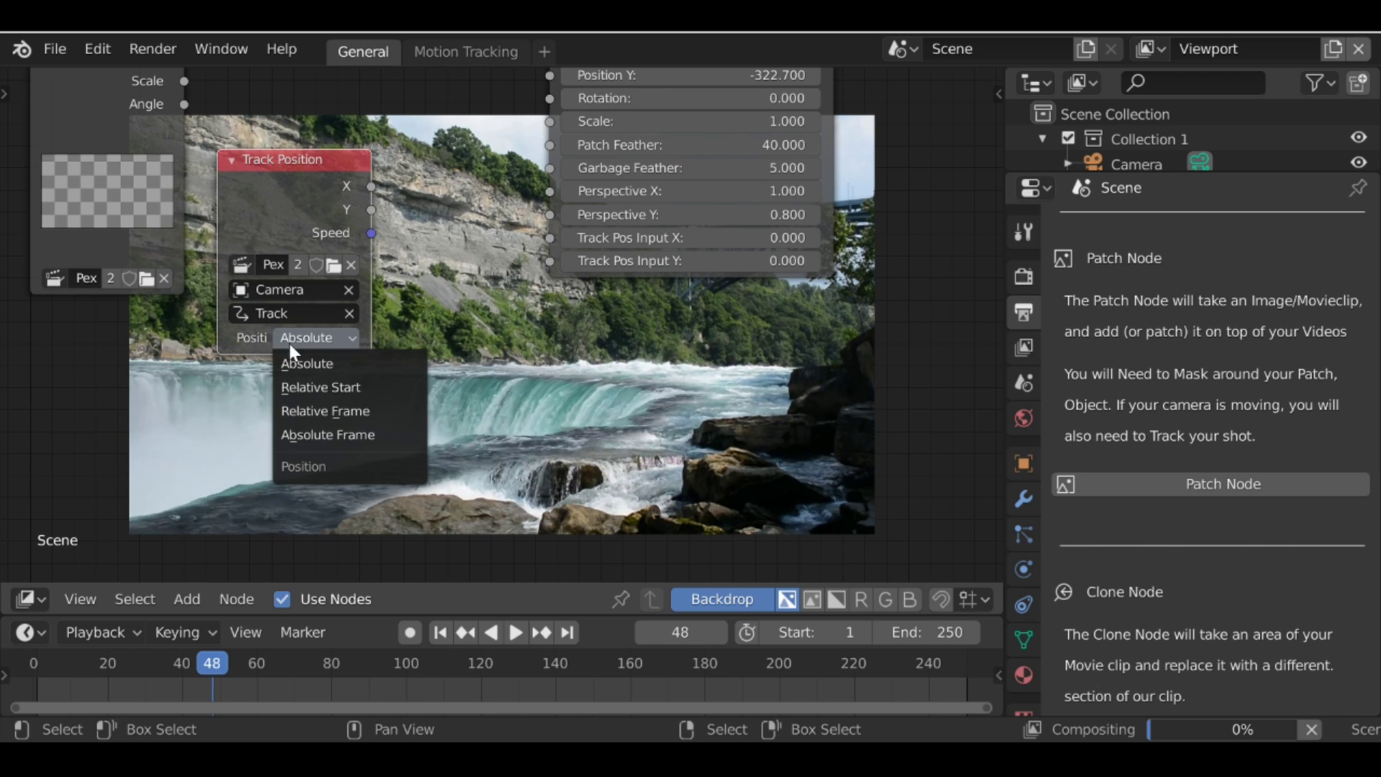
{"action": "left_click", "coordinate": [378, 386]}
Connect the Track Position X and Y outputs to Track Pos Input X and Y, and collapse the node beside the Patch Node.
{"action": "left_click_drag", "start_coordinate": [371, 186], "coordinate": [658, 243]}
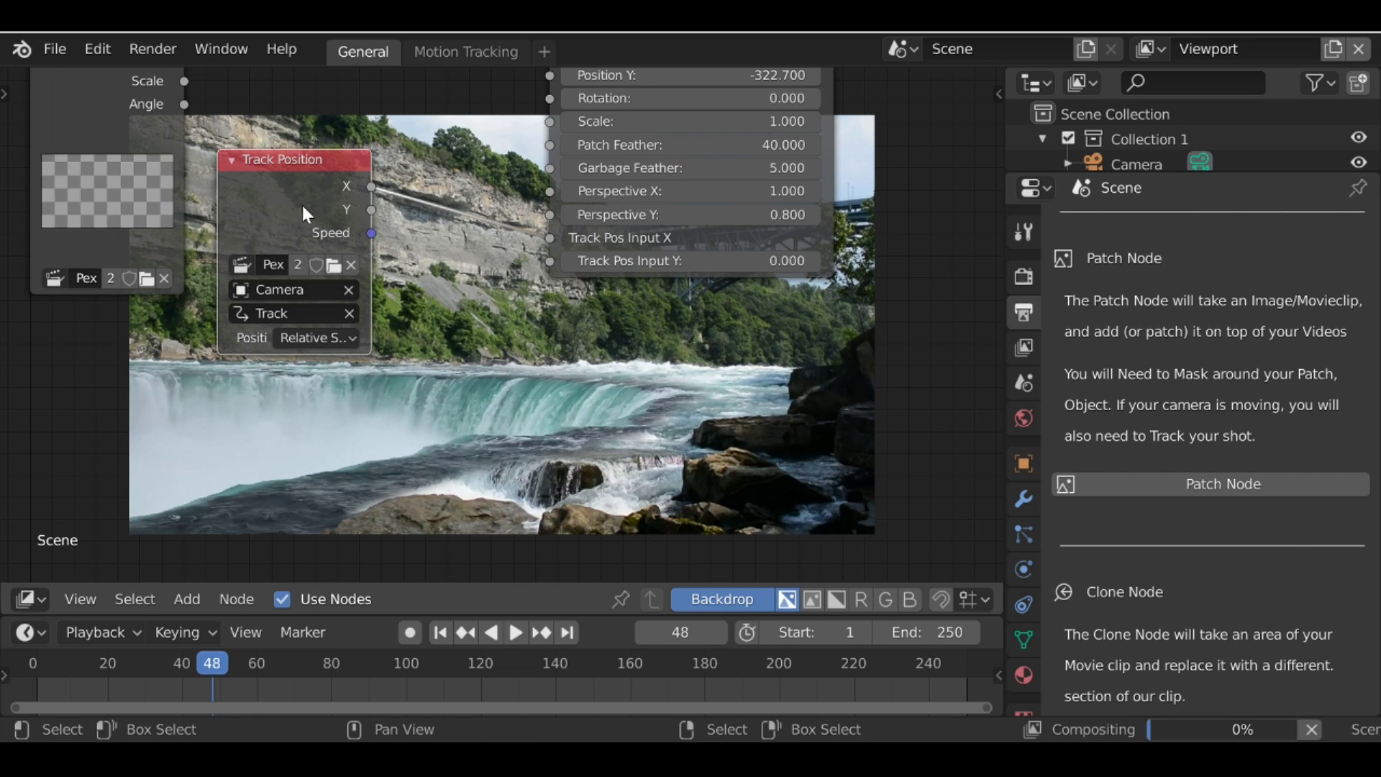
{"action": "left_click_drag", "start_coordinate": [373, 210], "coordinate": [551, 260]}
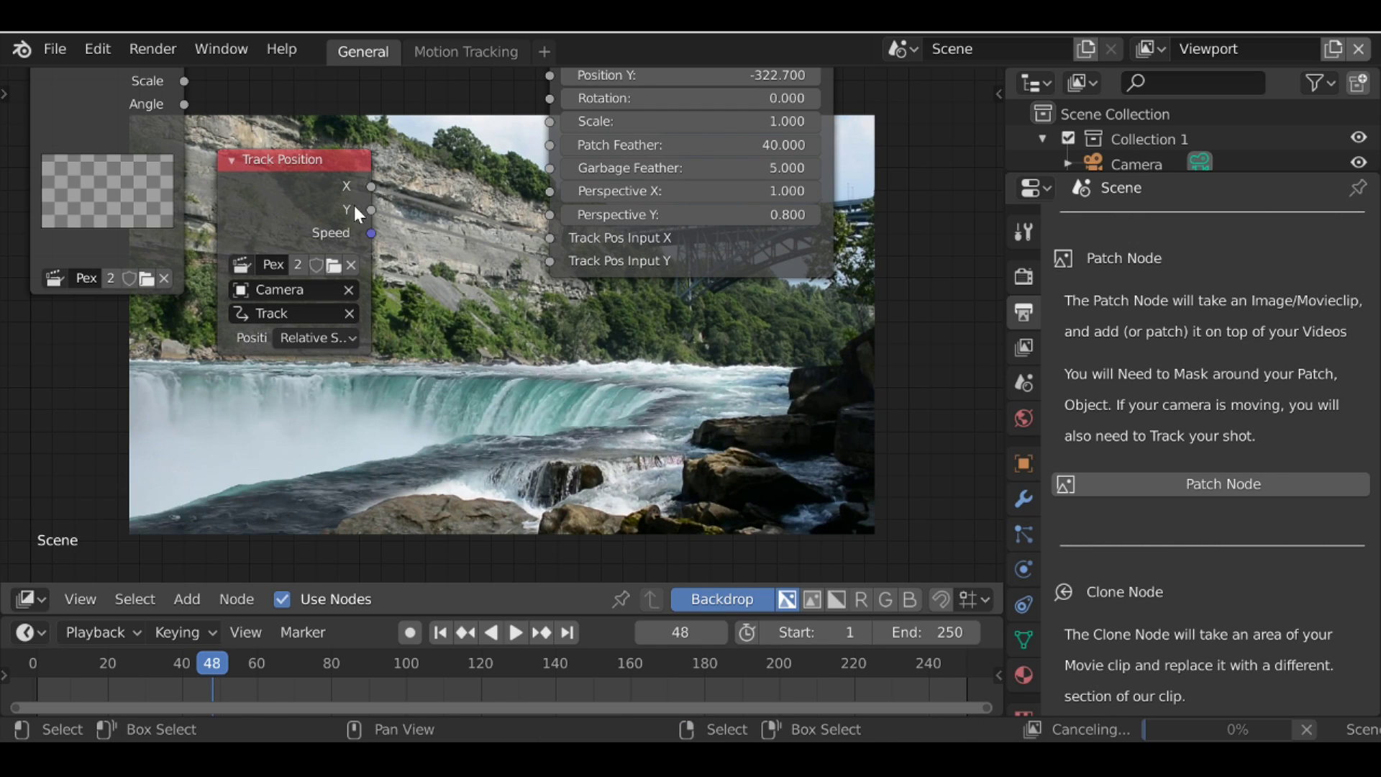
{"action": "left_click", "coordinate": [231, 159]}
{"action": "left_click_drag", "start_coordinate": [288, 167], "coordinate": [421, 243]}
{"action": "middle_click_drag", "start_coordinate": [332, 573], "coordinate": [314, 470]}
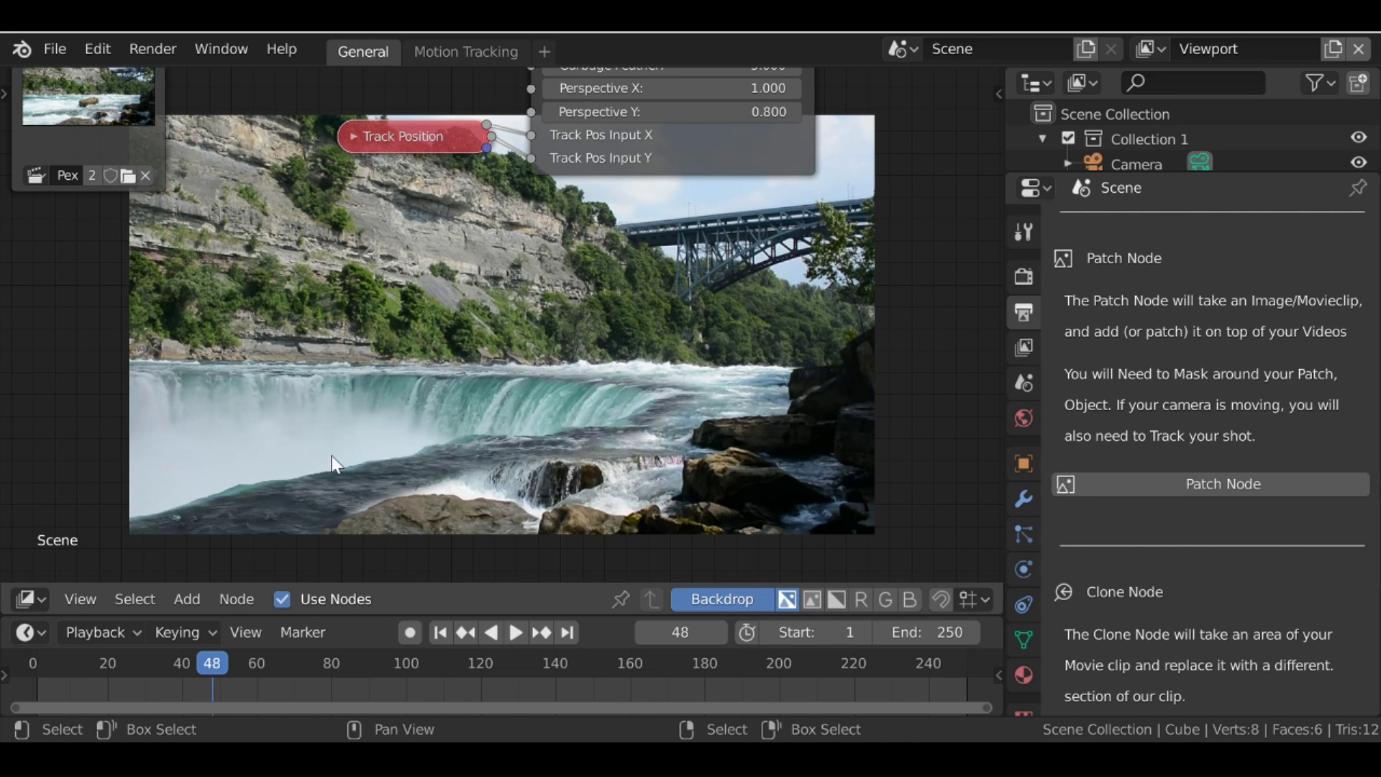
Move the collapsed Patch Movie Clip node closer to the background clip node to tidy the layout.
{"action": "scroll", "coordinate": [331, 456], "scroll_direction": "down", "scroll_amount": 3}
{"action": "middle_click_drag", "start_coordinate": [357, 221], "coordinate": [351, 355]}
{"action": "left_click_drag", "start_coordinate": [407, 222], "coordinate": [347, 239]}
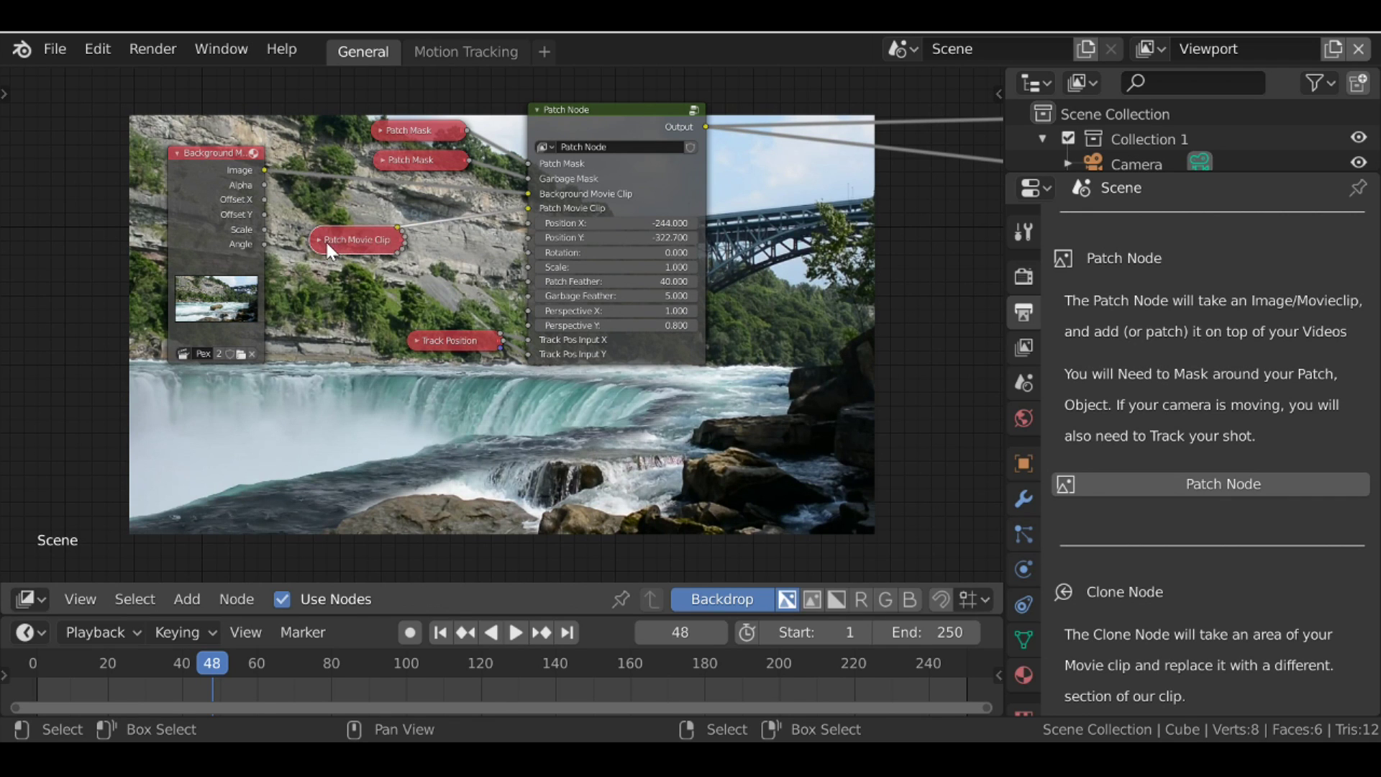
{"action": "key", "text": "h"}
{"action": "key", "text": "h"}
Generate the Clone Node setup and assign Pexels Videos 2019791.mp4 to its background movie clip node.
{"action": "middle_click_drag", "start_coordinate": [994, 132], "coordinate": [784, 210]}
{"action": "scroll", "coordinate": [801, 196], "scroll_direction": "down", "scroll_amount": 3}
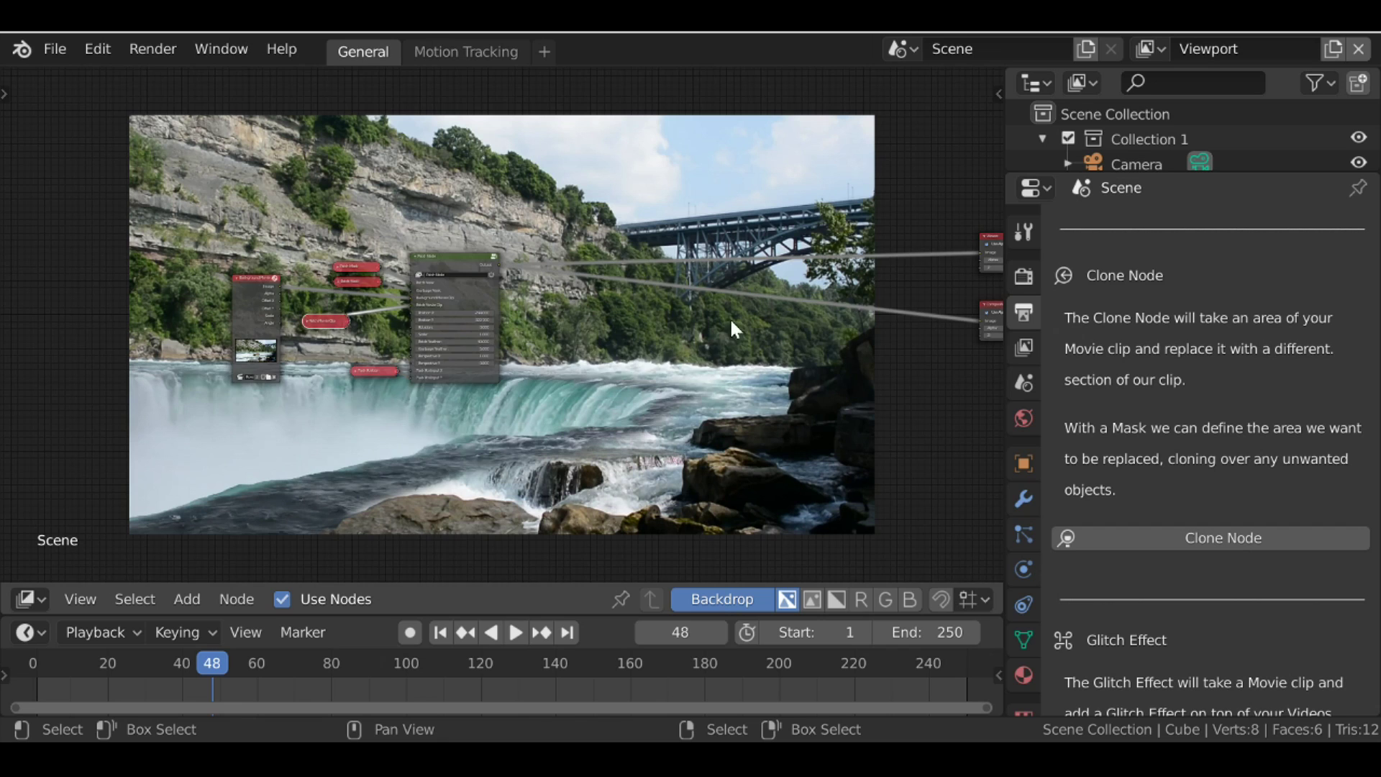
{"action": "middle_click_drag", "start_coordinate": [729, 317], "coordinate": [698, 387]}
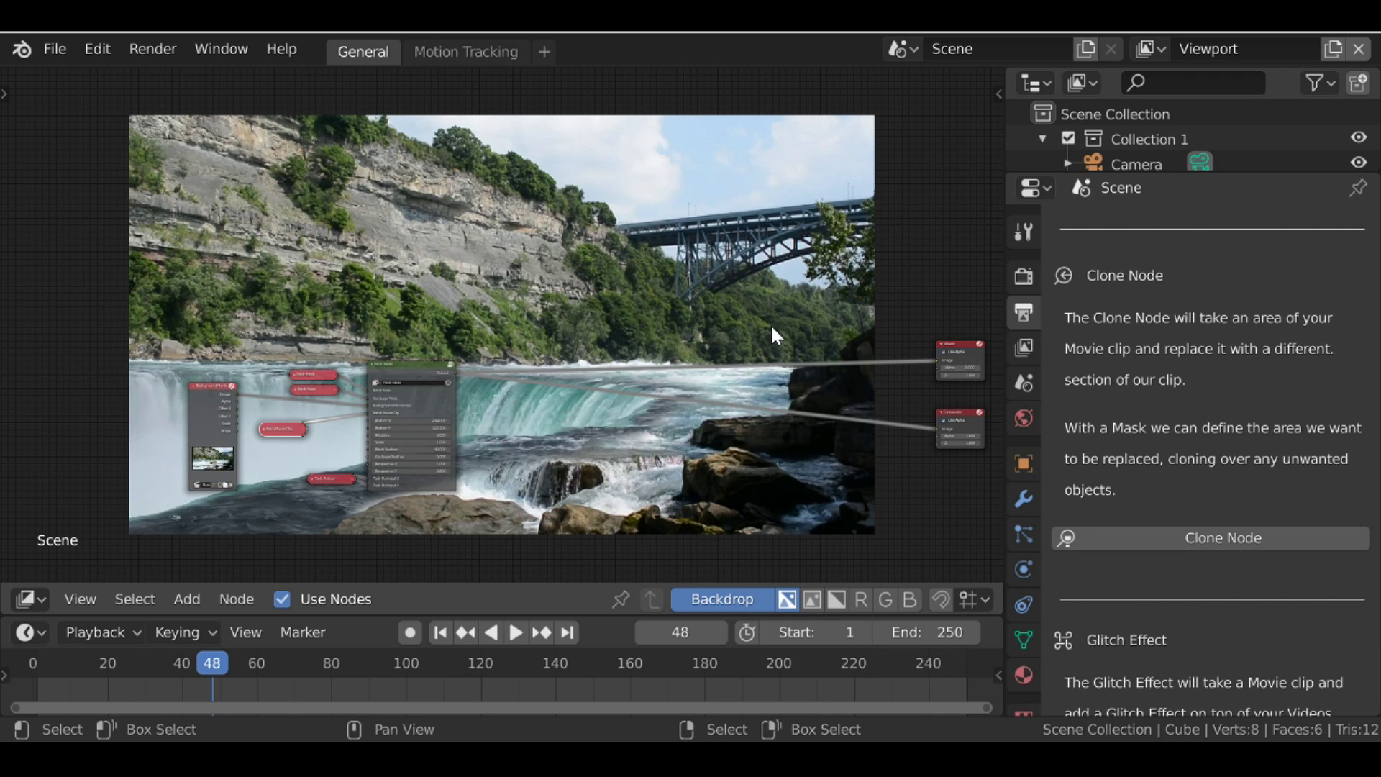
{"action": "middle_click_drag", "start_coordinate": [554, 372], "coordinate": [589, 305]}
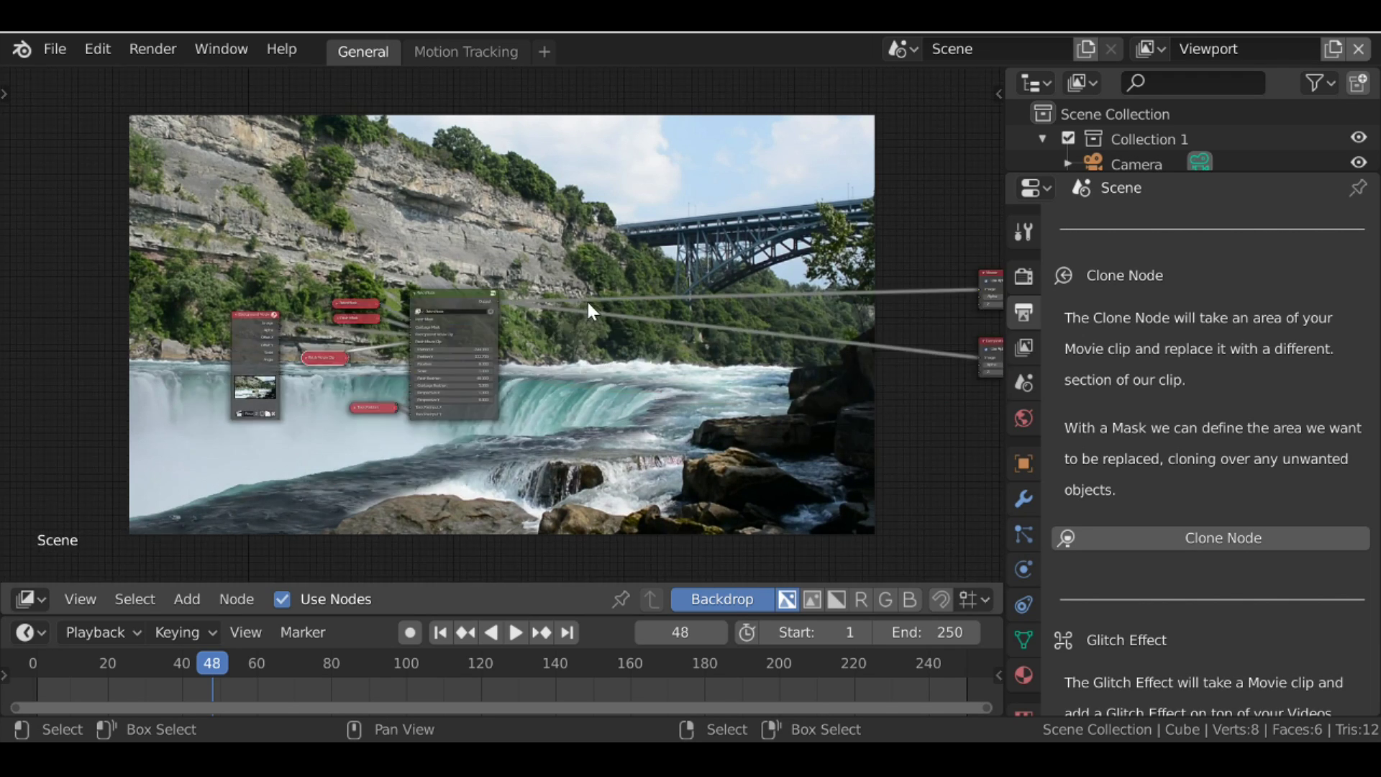
{"action": "left_click", "coordinate": [1251, 538]}
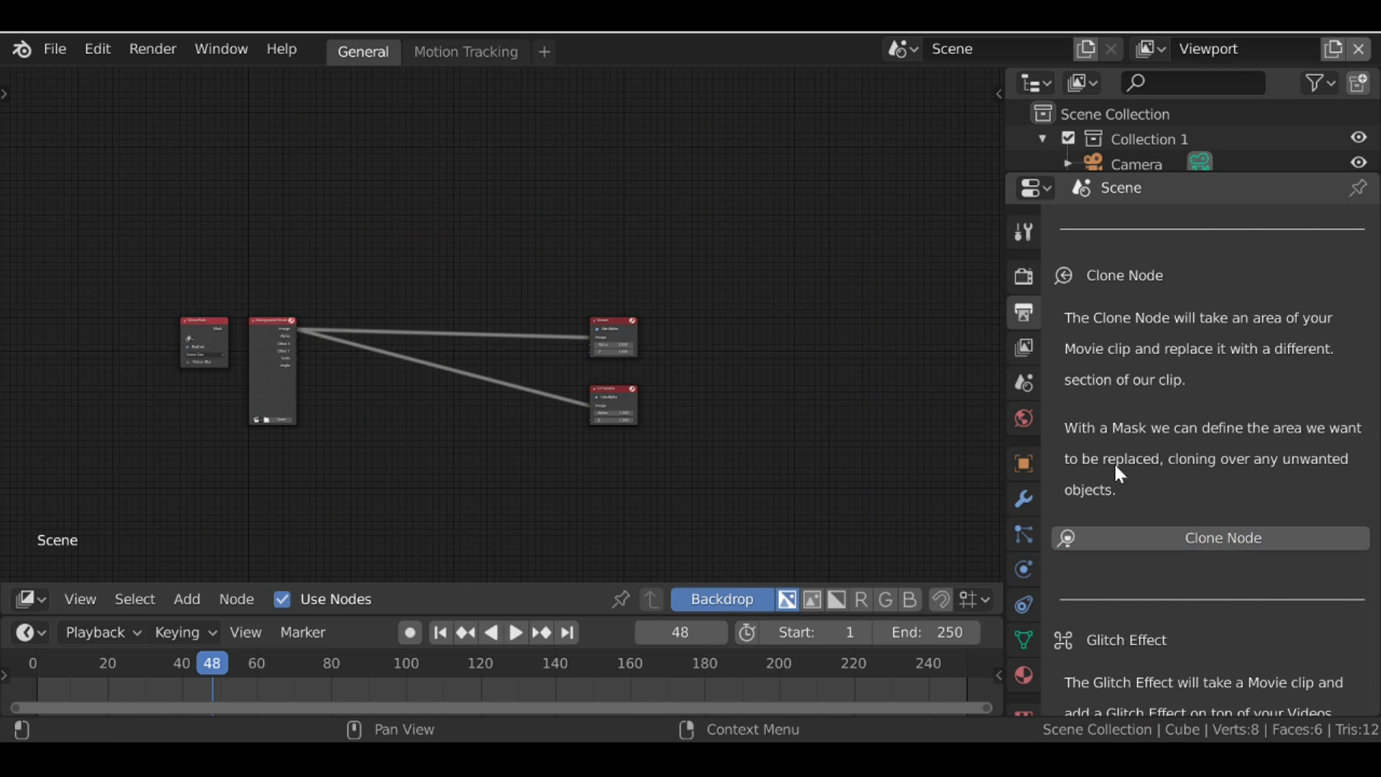
{"action": "middle_click_drag", "start_coordinate": [350, 354], "coordinate": [448, 314]}
{"action": "scroll", "coordinate": [520, 326], "scroll_direction": "up", "scroll_amount": 8}
{"action": "left_click", "coordinate": [281, 431]}
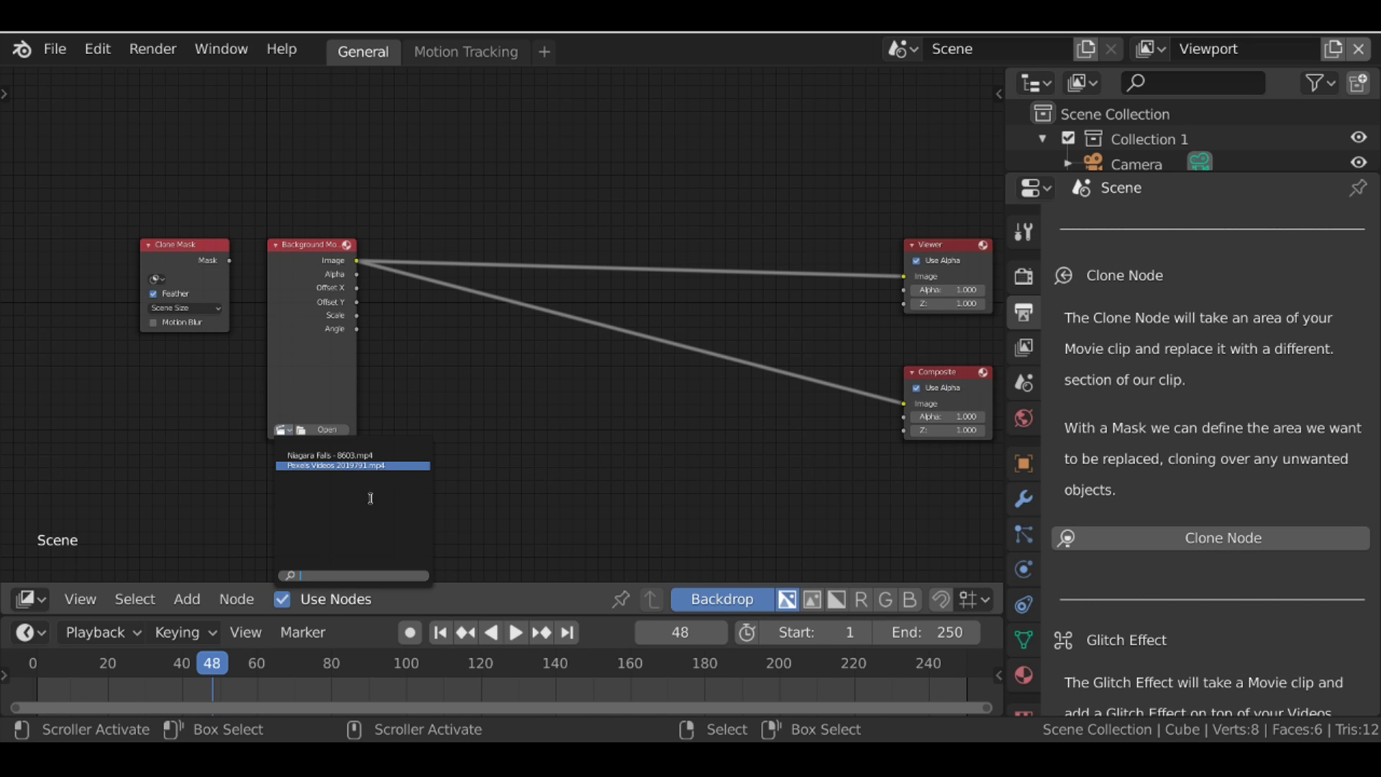
{"action": "left_click", "coordinate": [307, 465]}
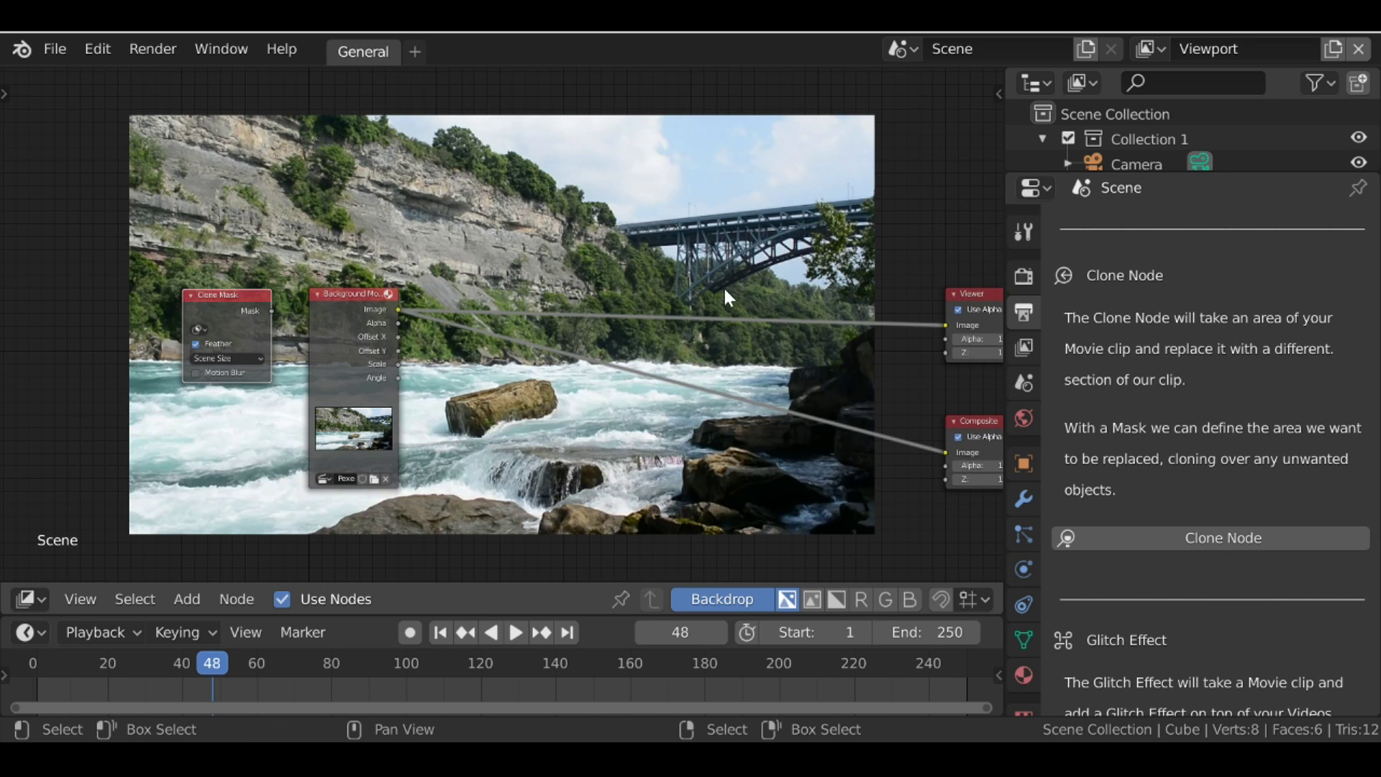
Add a VFX Motion Tracking workspace and enlarge its clip editor area.
{"action": "left_click", "coordinate": [414, 50]}
{"action": "mouse_move", "coordinate": [403, 172]}
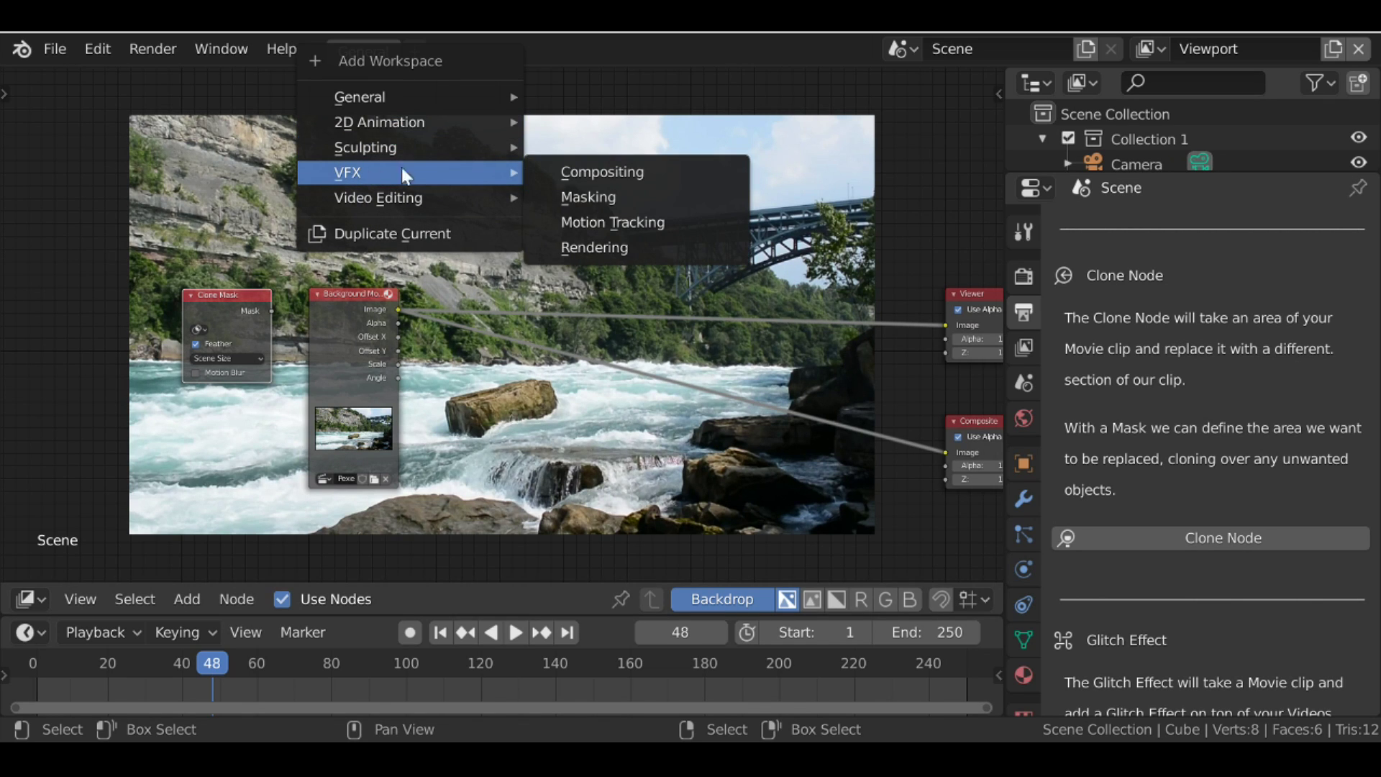
{"action": "left_click", "coordinate": [630, 220]}
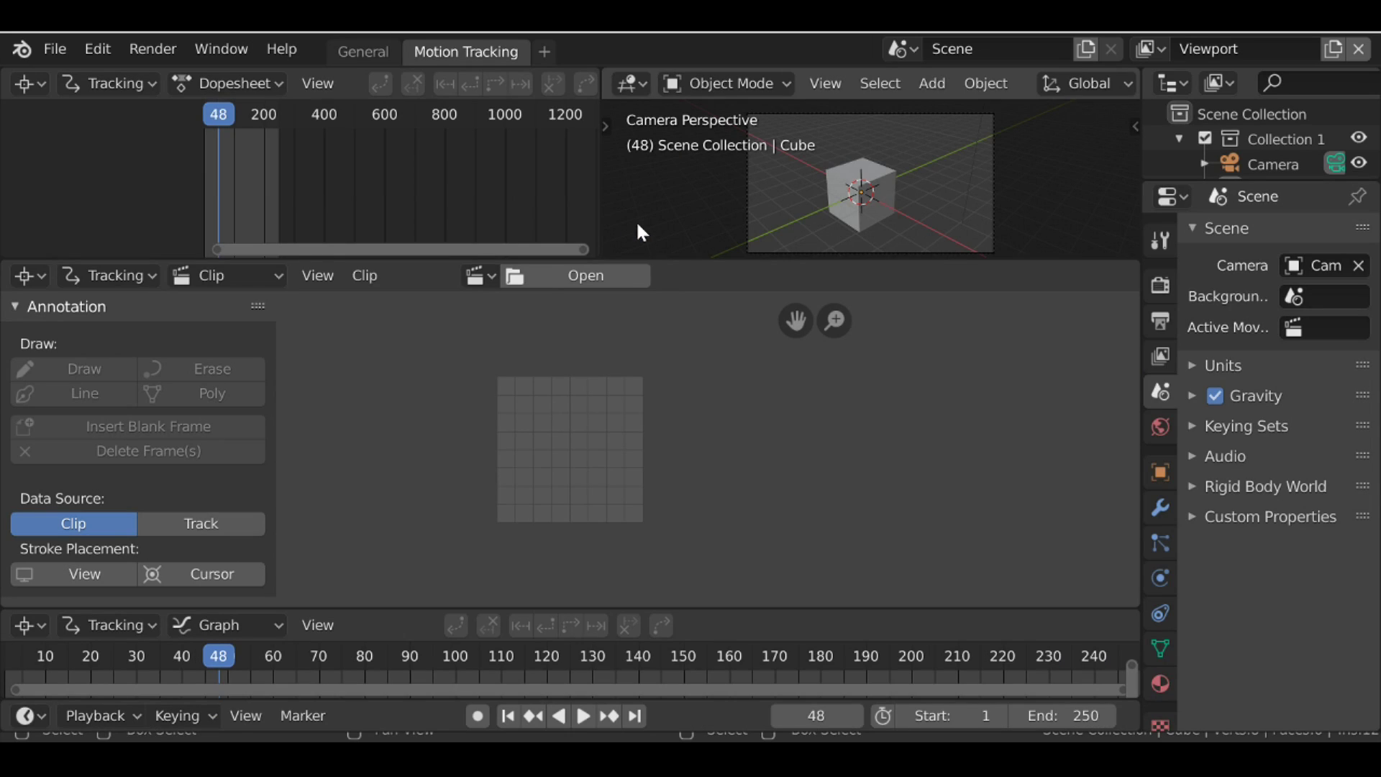
{"action": "left_click_drag", "start_coordinate": [700, 124], "coordinate": [702, 113]}
Show Pexels Videos 2019791.mp4 in the clip editor, scrub through the footage, and return to the first frame.
{"action": "left_click", "coordinate": [473, 137]}
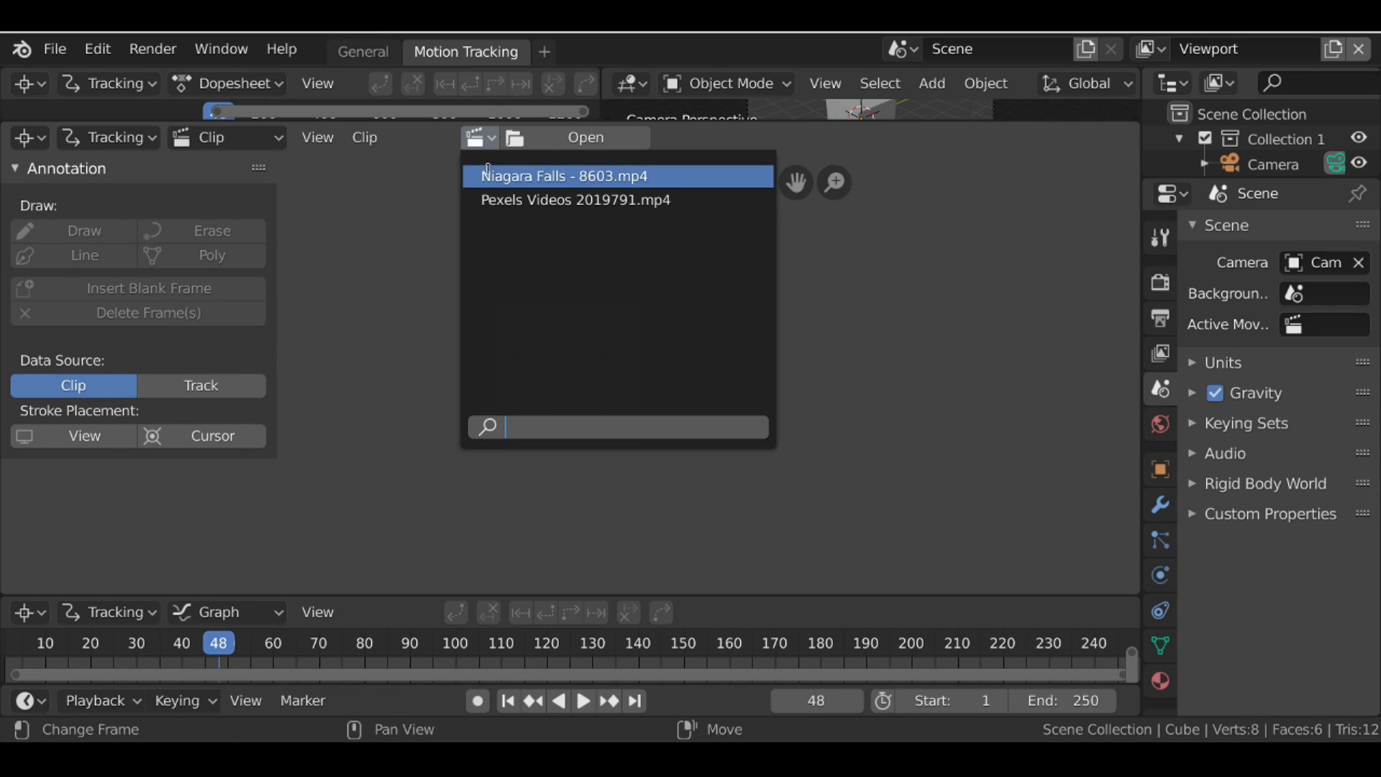
{"action": "left_click", "coordinate": [636, 203]}
{"action": "scroll", "coordinate": [604, 326], "scroll_direction": "down", "scroll_amount": 2}
{"action": "left_click_drag", "start_coordinate": [132, 665], "coordinate": [282, 670]}
{"action": "left_click", "coordinate": [507, 700]}
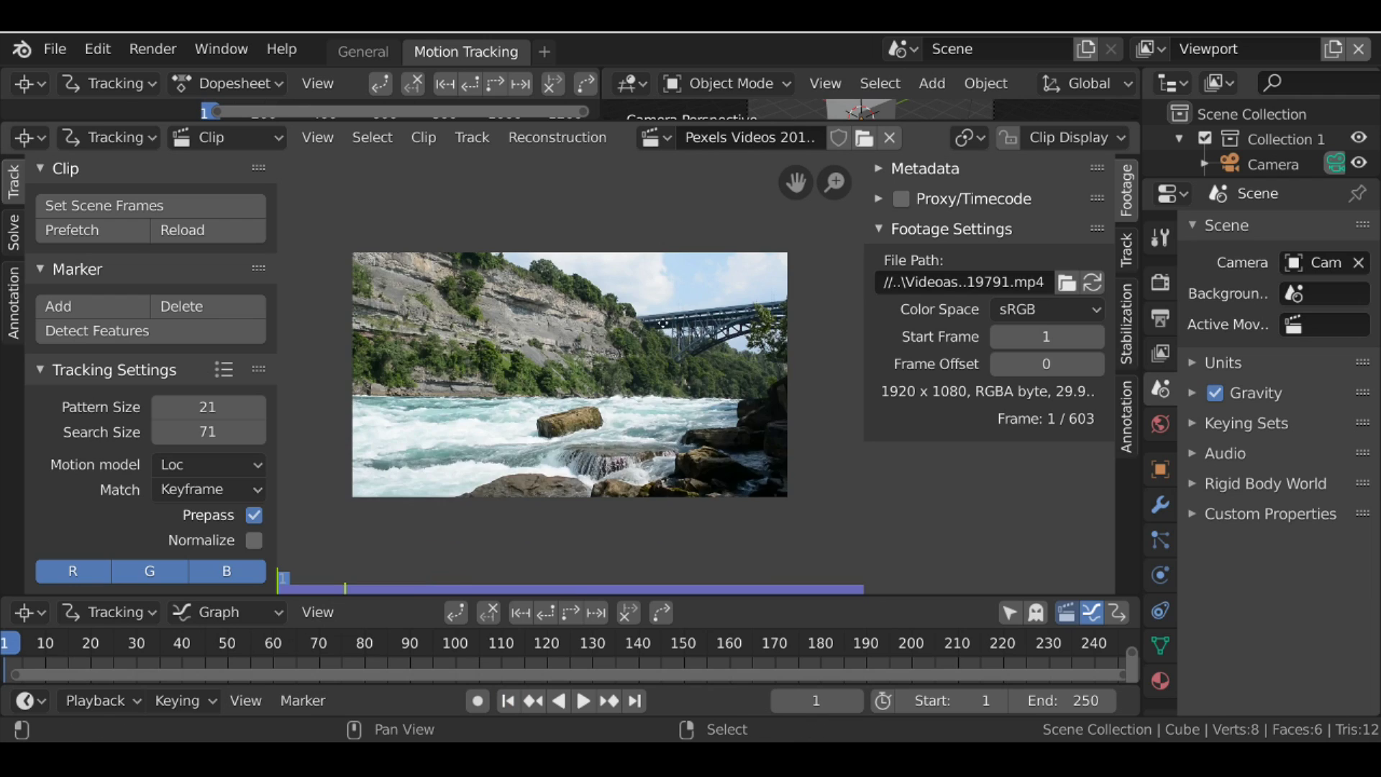
Add a tracking marker on the rock cliff with an enlarged tracking area and track it forward through the river footage.
{"action": "scroll", "coordinate": [645, 385], "scroll_direction": "up", "scroll_amount": 3}
{"action": "left_click", "coordinate": [540, 434], "text": "ctrl"}
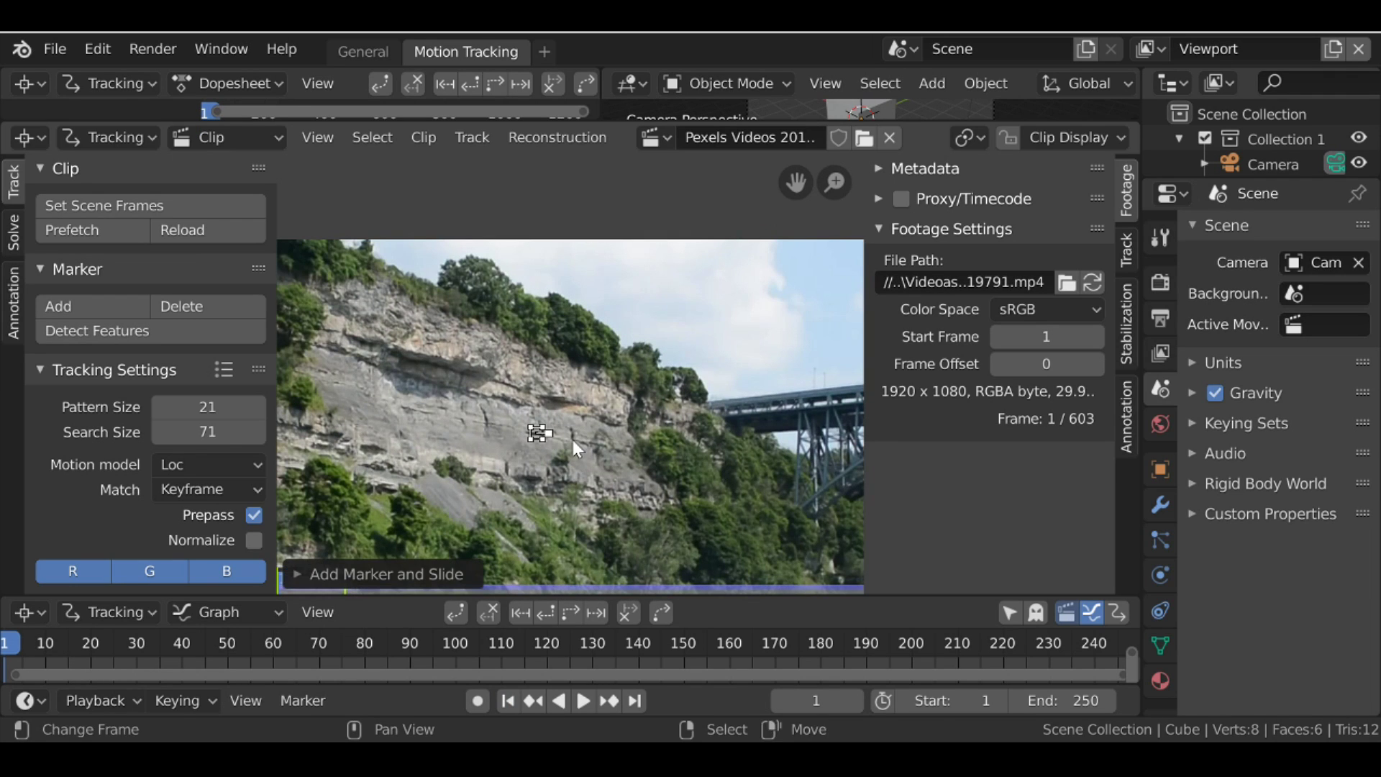
{"action": "scroll", "coordinate": [573, 439], "scroll_direction": "up", "scroll_amount": 2}
{"action": "left_click", "coordinate": [1070, 137]}
{"action": "left_click", "coordinate": [948, 482]}
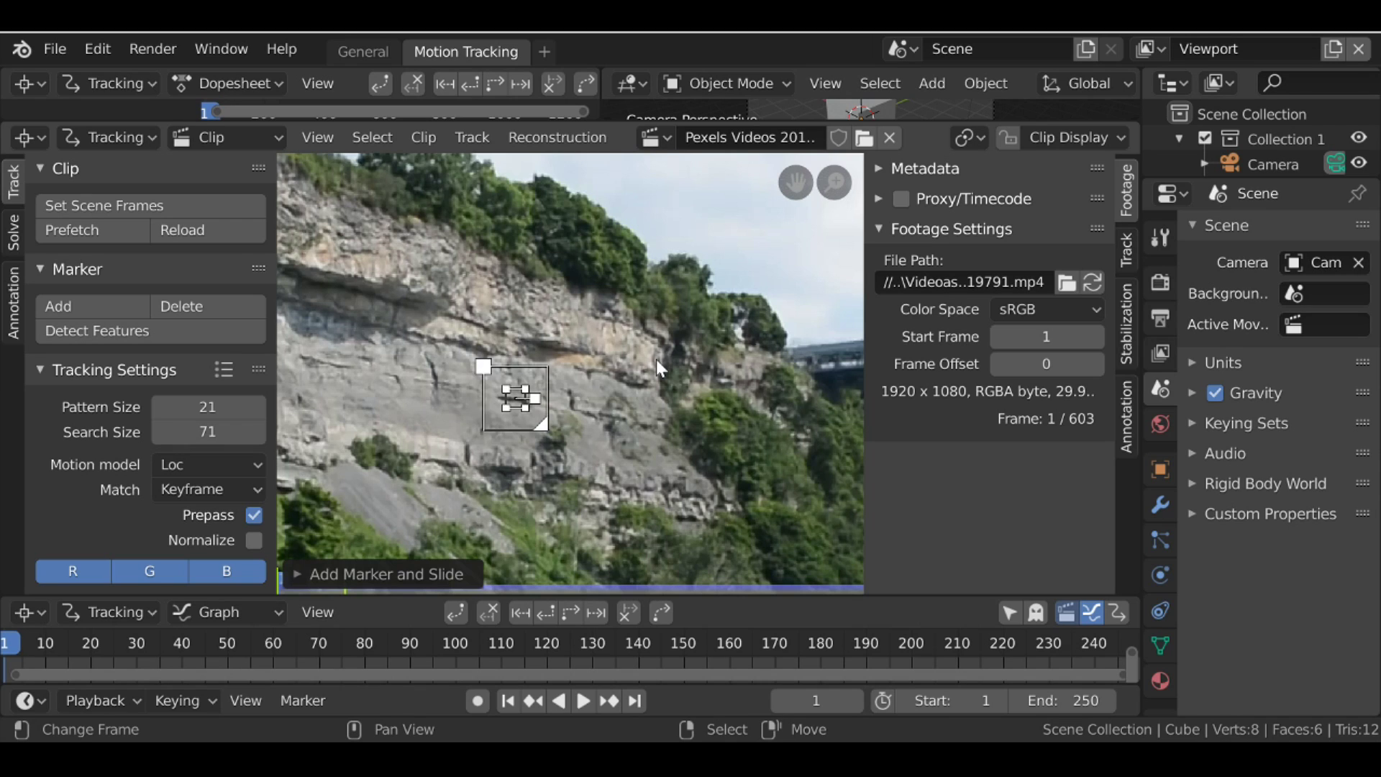
{"action": "left_click", "coordinate": [568, 611]}
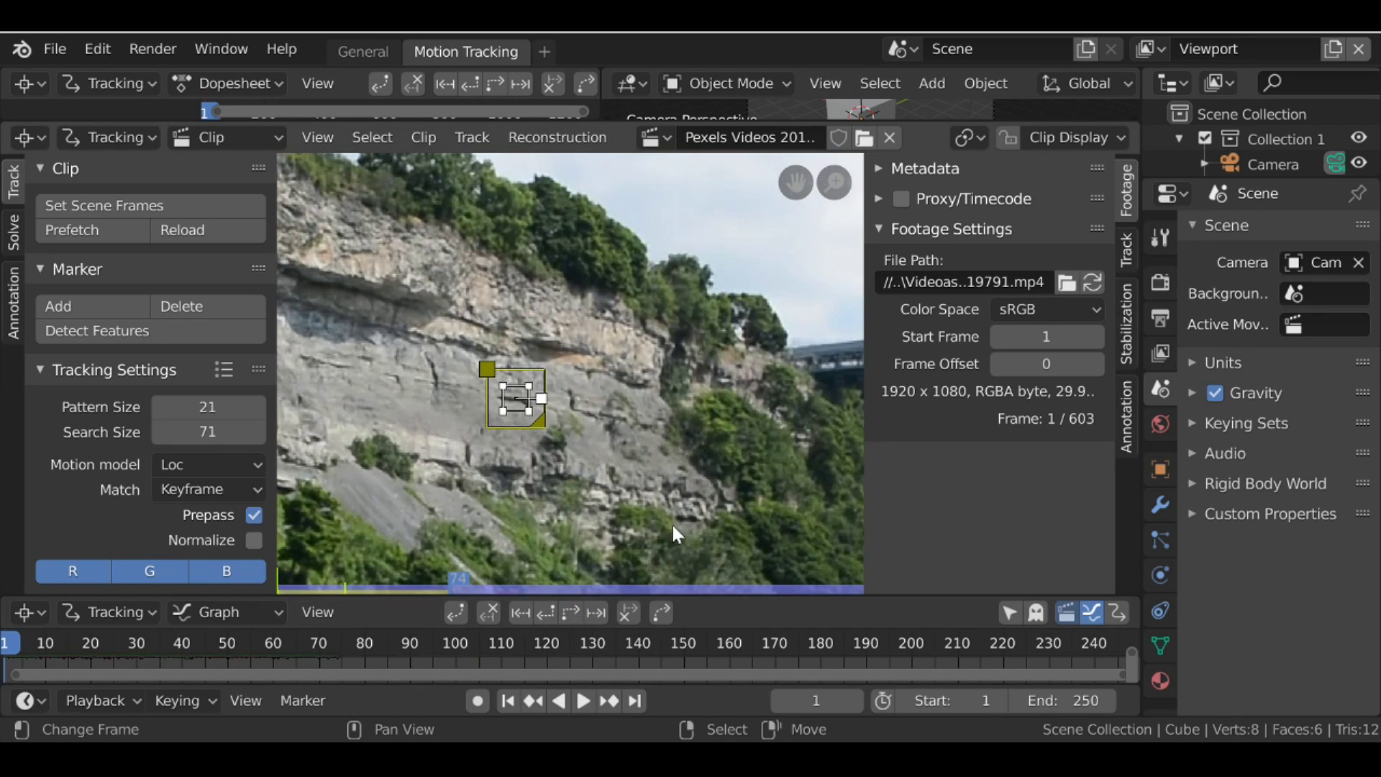
{"action": "key", "text": "Home"}
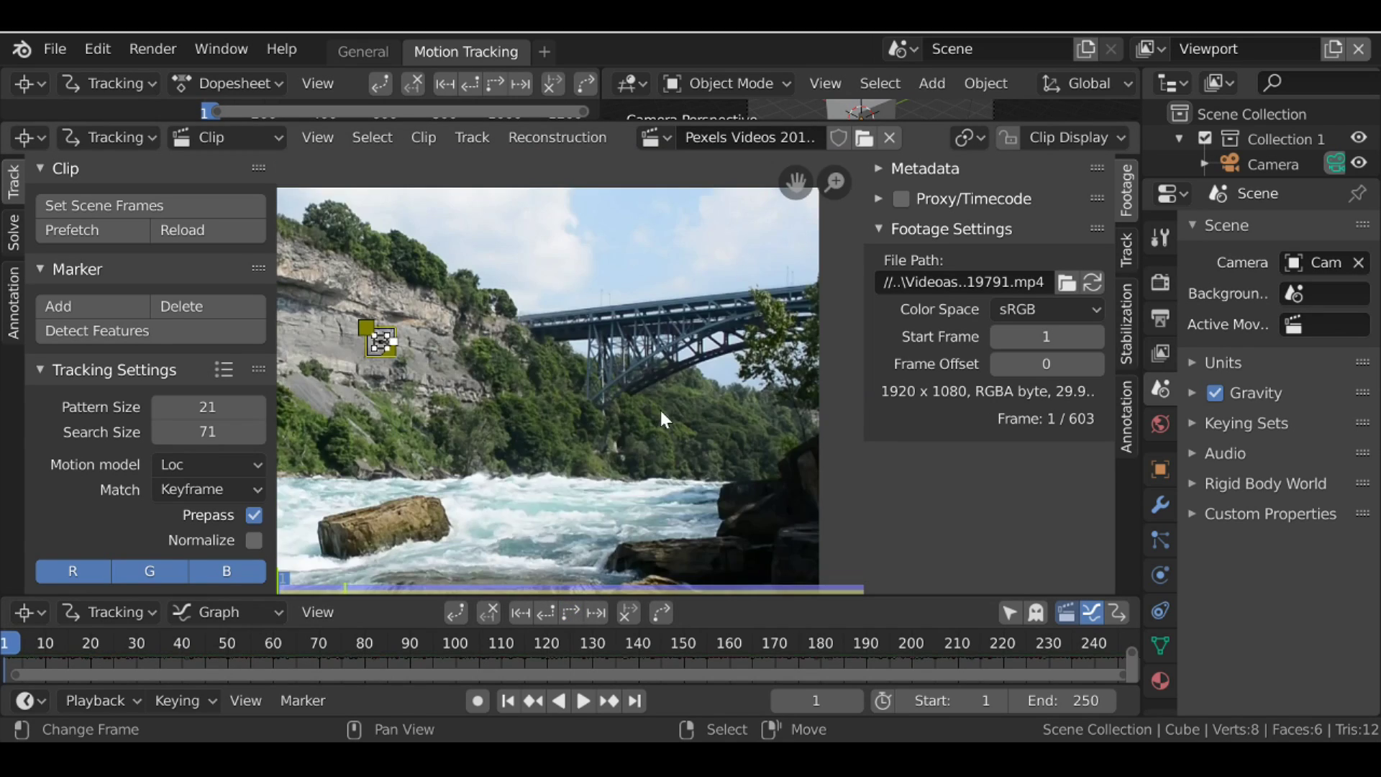
Switch the clip editor to Mask mode and draw a closed mask around the bridge's lower supports on the hillside.
{"action": "scroll", "coordinate": [660, 409], "scroll_direction": "up", "scroll_amount": 2}
{"action": "middle_click_drag", "start_coordinate": [659, 407], "coordinate": [572, 419]}
{"action": "left_click", "coordinate": [106, 137]}
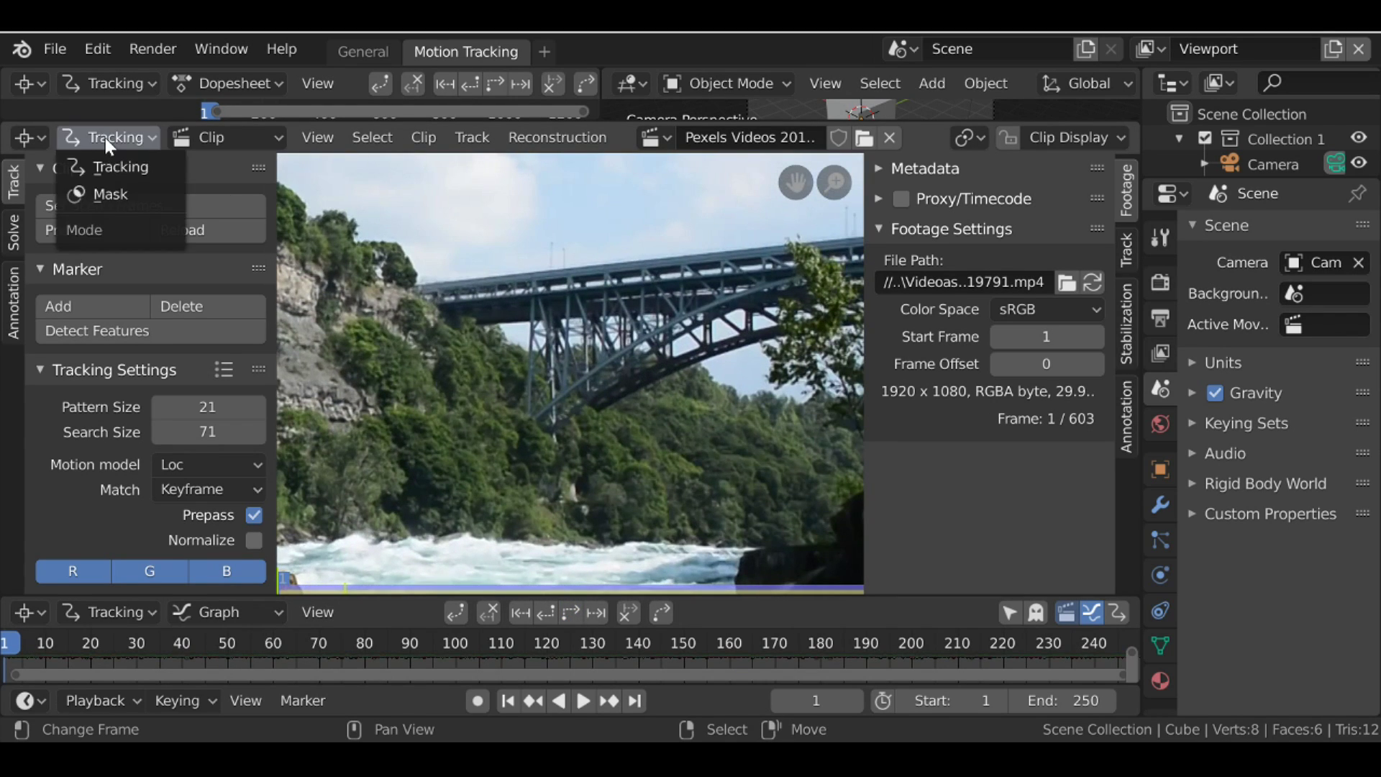
{"action": "left_click", "coordinate": [109, 193]}
{"action": "scroll", "coordinate": [515, 359], "scroll_direction": "up", "scroll_amount": 4}
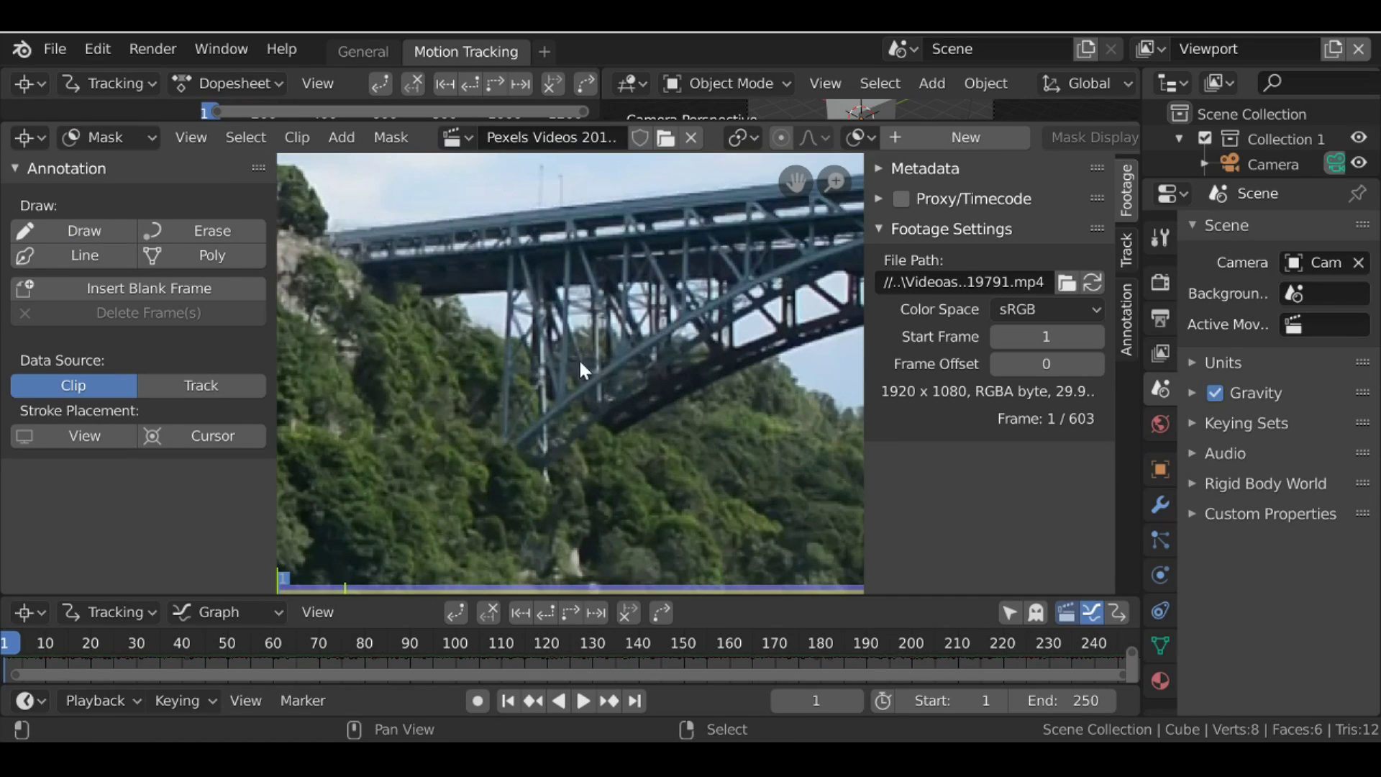
{"action": "left_click", "coordinate": [445, 333], "text": "ctrl"}
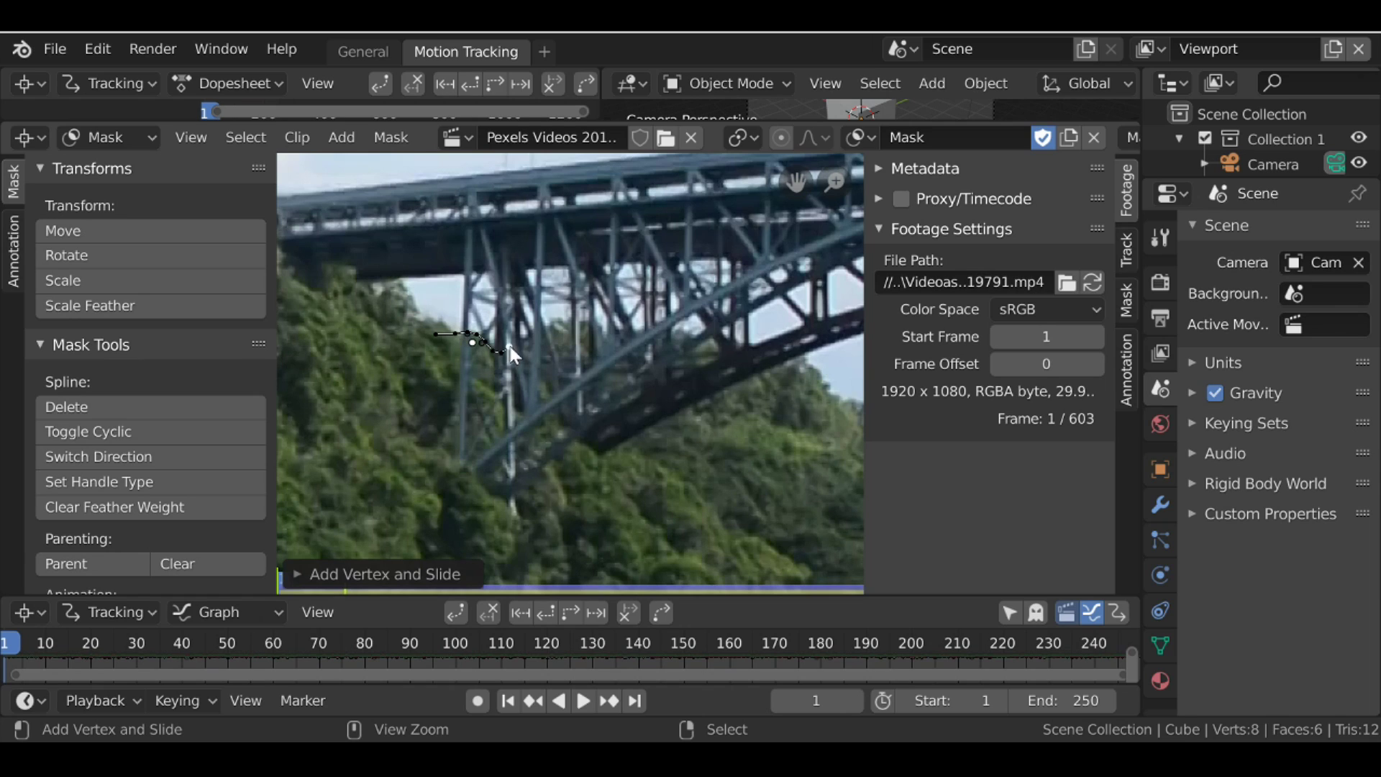
{"action": "mouse_move", "coordinate": [545, 335]}
{"action": "left_mouse_down", "text": "ctrl"}
{"action": "mouse_move", "coordinate": [550, 317]}
{"action": "mouse_move", "coordinate": [582, 318]}
{"action": "mouse_move", "coordinate": [818, 372]}
{"action": "left_mouse_up", "text": "ctrl"}
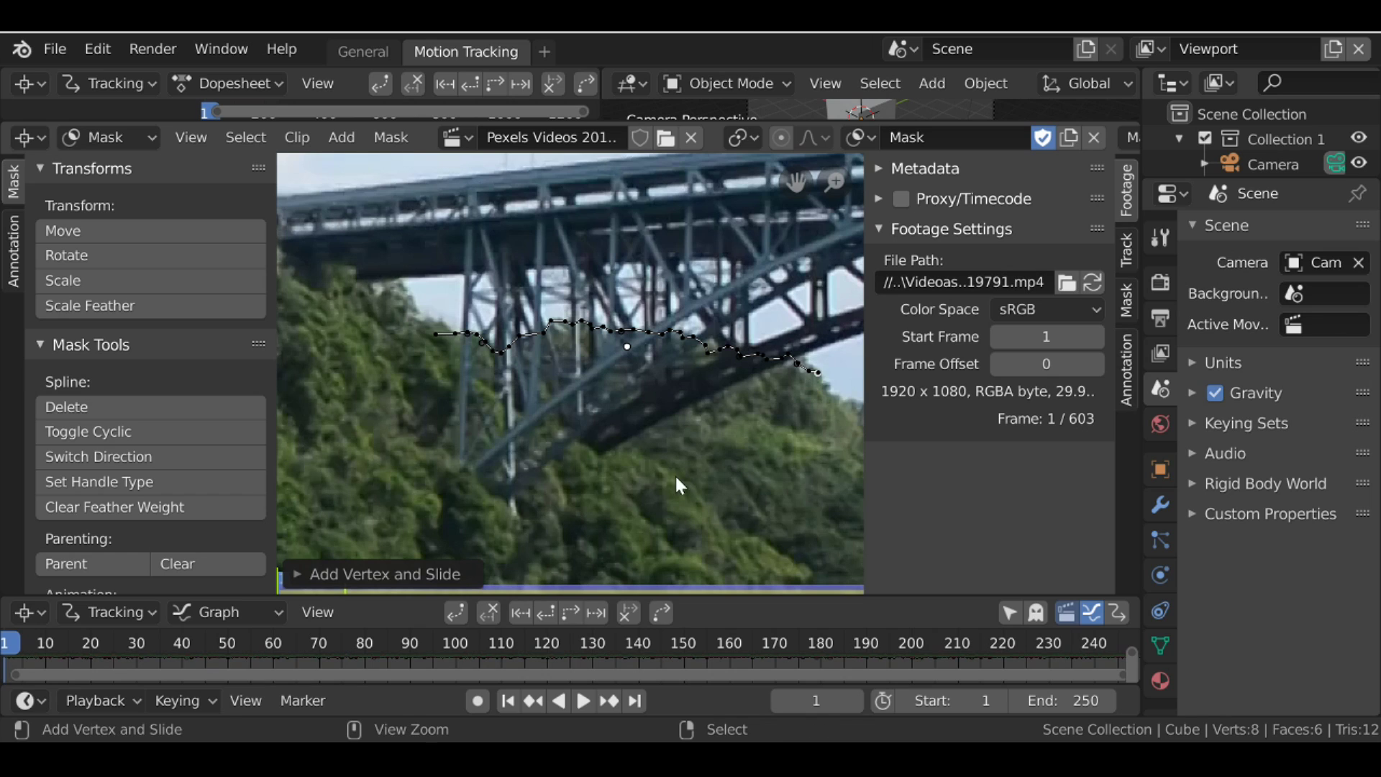
{"action": "left_click", "coordinate": [624, 480], "text": "ctrl"}
{"action": "left_click", "coordinate": [452, 533], "text": "ctrl"}
{"action": "left_click", "coordinate": [424, 365], "text": "ctrl"}
{"action": "key", "text": "alt+c"}
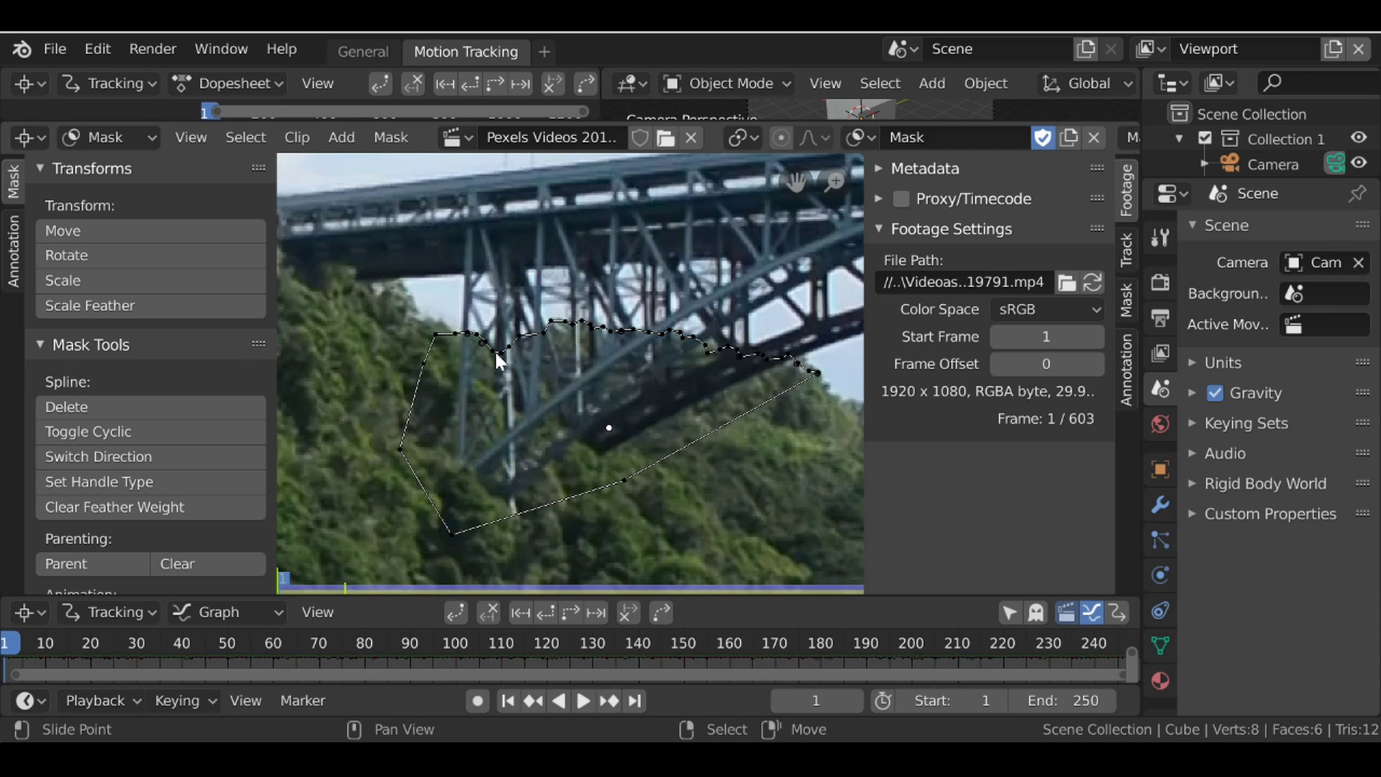
Parent all points of the bridge mask to the cliff tracking marker and scrub the footage to check the motion.
{"action": "scroll", "coordinate": [524, 394], "scroll_direction": "down", "scroll_amount": 4}
{"action": "scroll", "coordinate": [524, 394], "scroll_direction": "down", "scroll_amount": 2}
{"action": "middle_click_drag", "start_coordinate": [524, 394], "coordinate": [642, 331]}
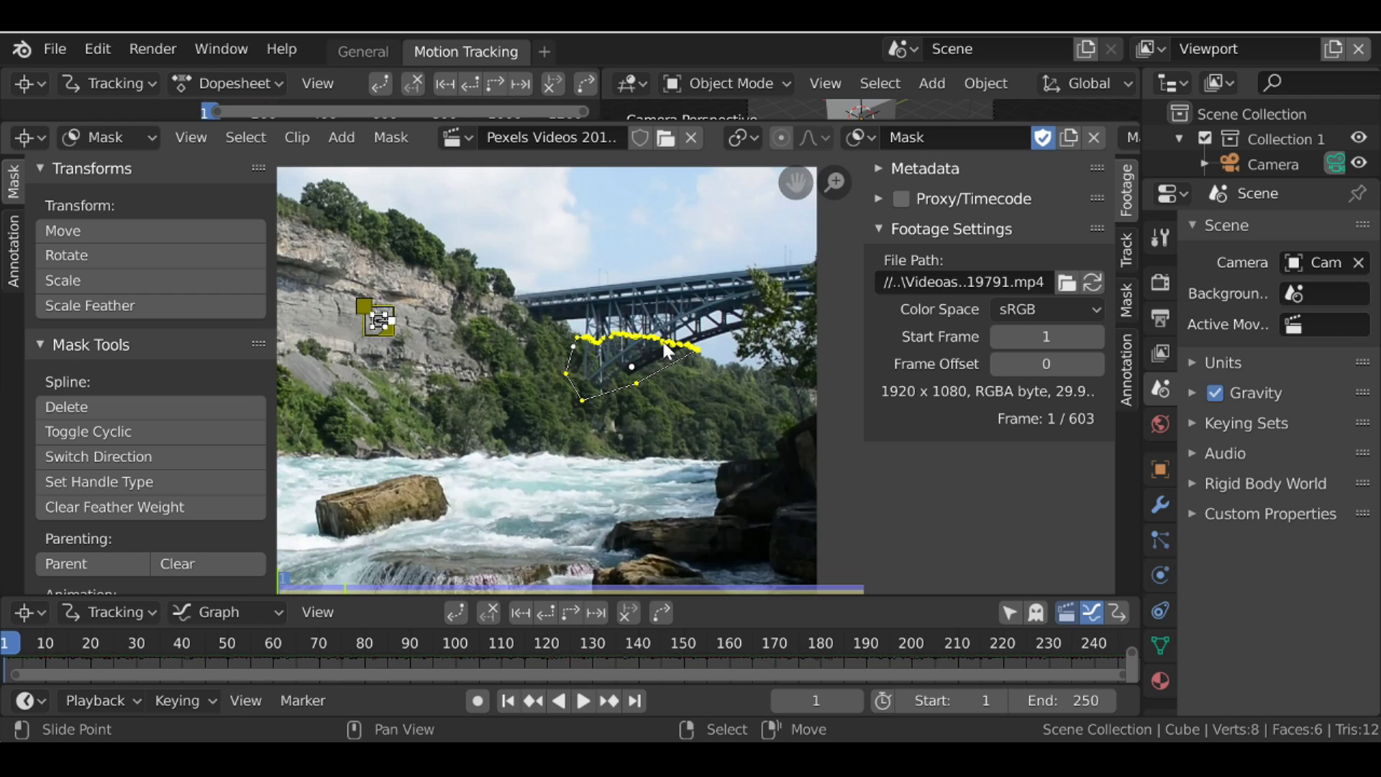
{"action": "key", "text": "ctrl"}
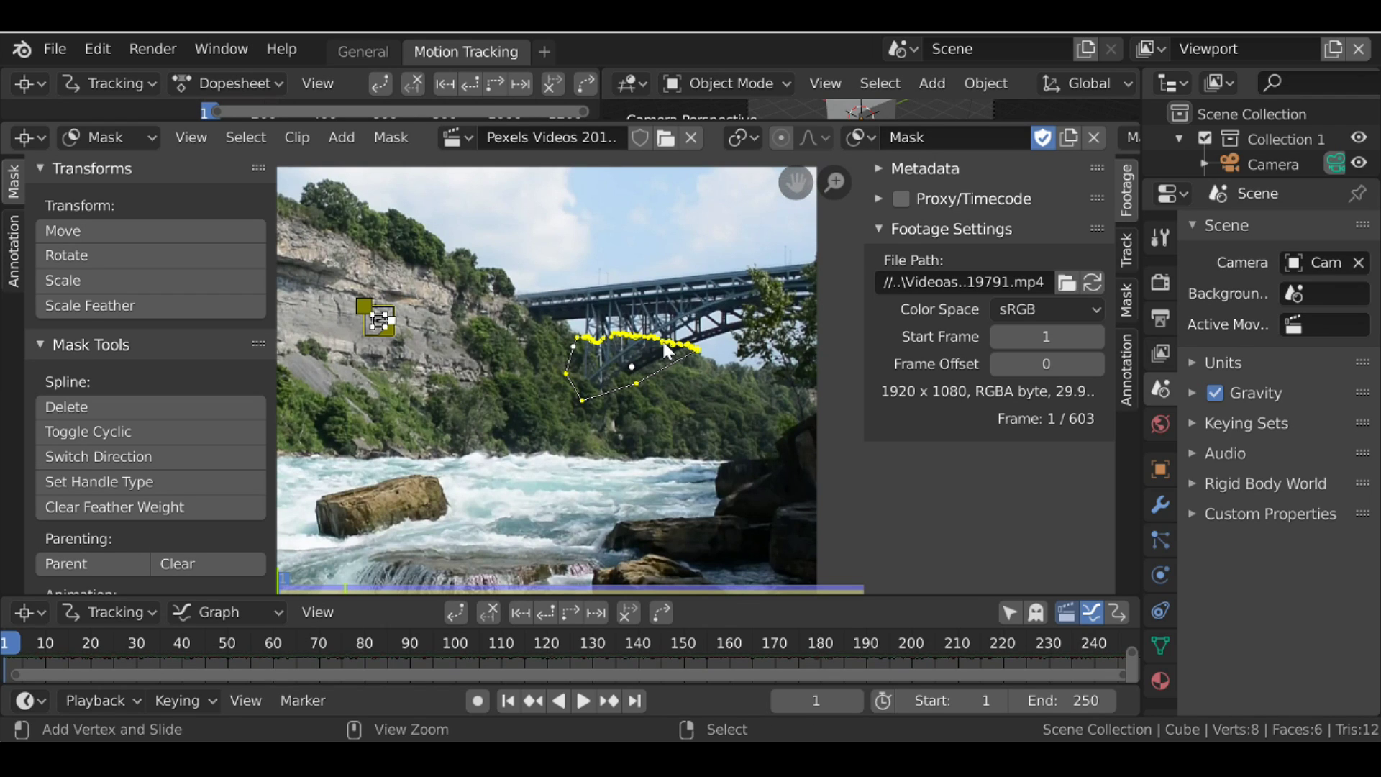
{"action": "left_click_drag", "start_coordinate": [218, 657], "coordinate": [9, 662]}
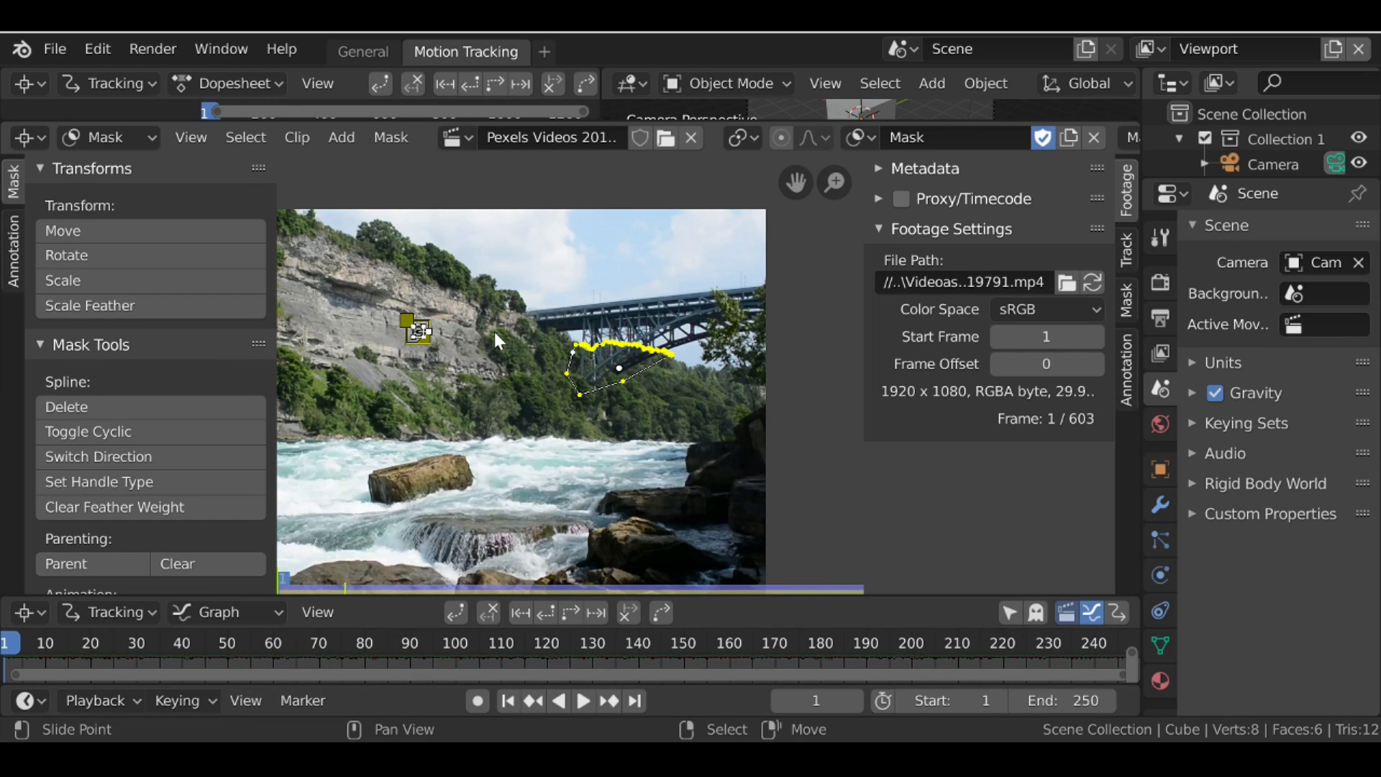
Rename the bridge mask as Clone.
{"action": "left_click", "coordinate": [933, 138]}
{"action": "type", "text": "Clone"}
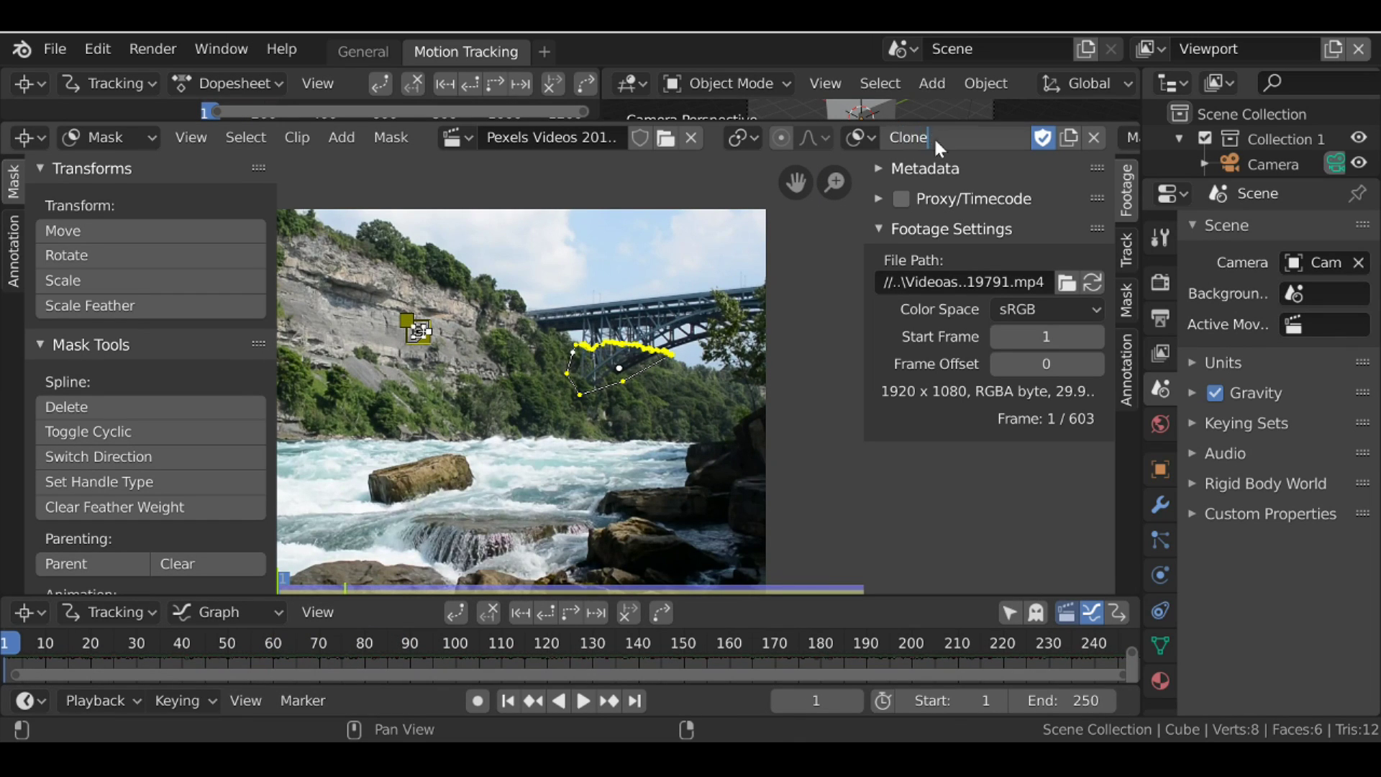
{"action": "key", "text": "Return"}
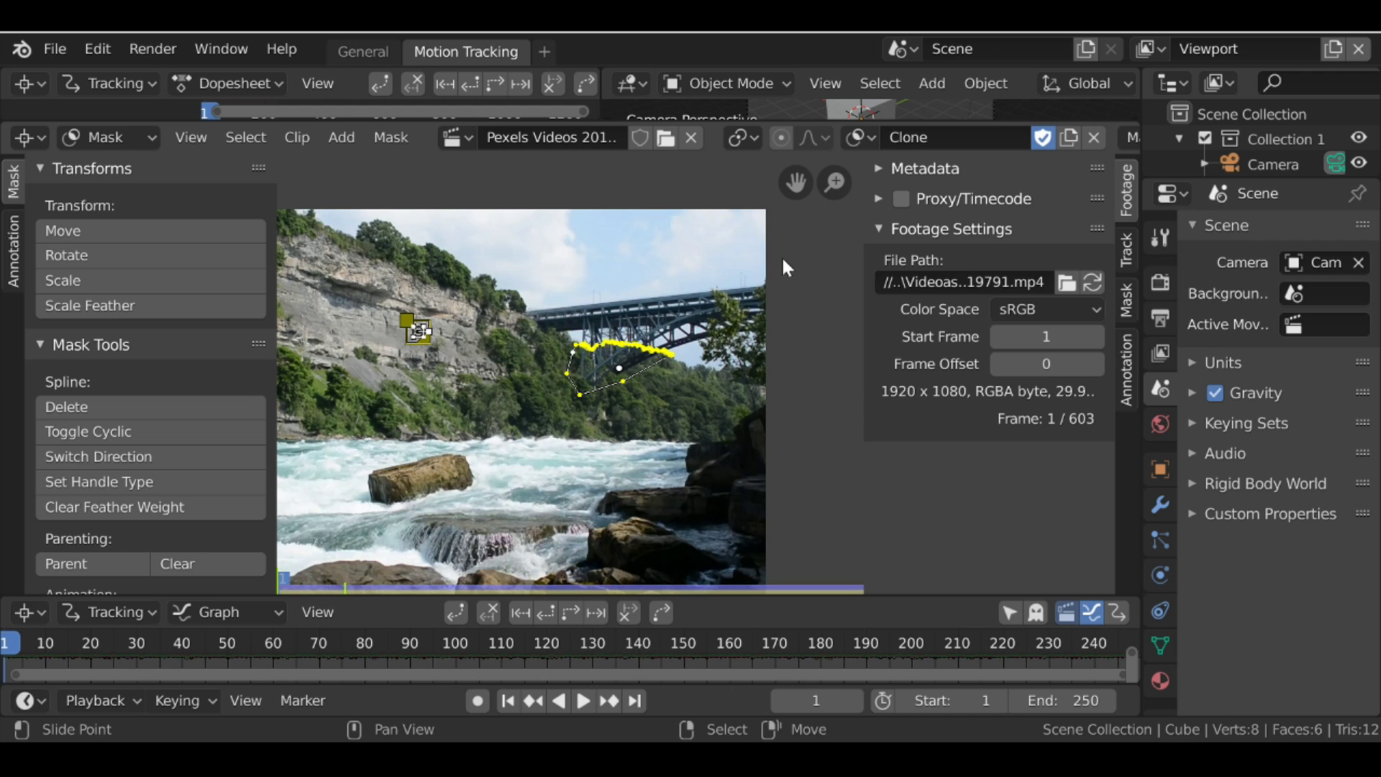
Return to the General workspace and insert a Clone Node group between the background movie clip and the Viewer and Composite outputs.
{"action": "left_click", "coordinate": [351, 53]}
{"action": "scroll", "coordinate": [455, 342], "scroll_direction": "down", "scroll_amount": 2}
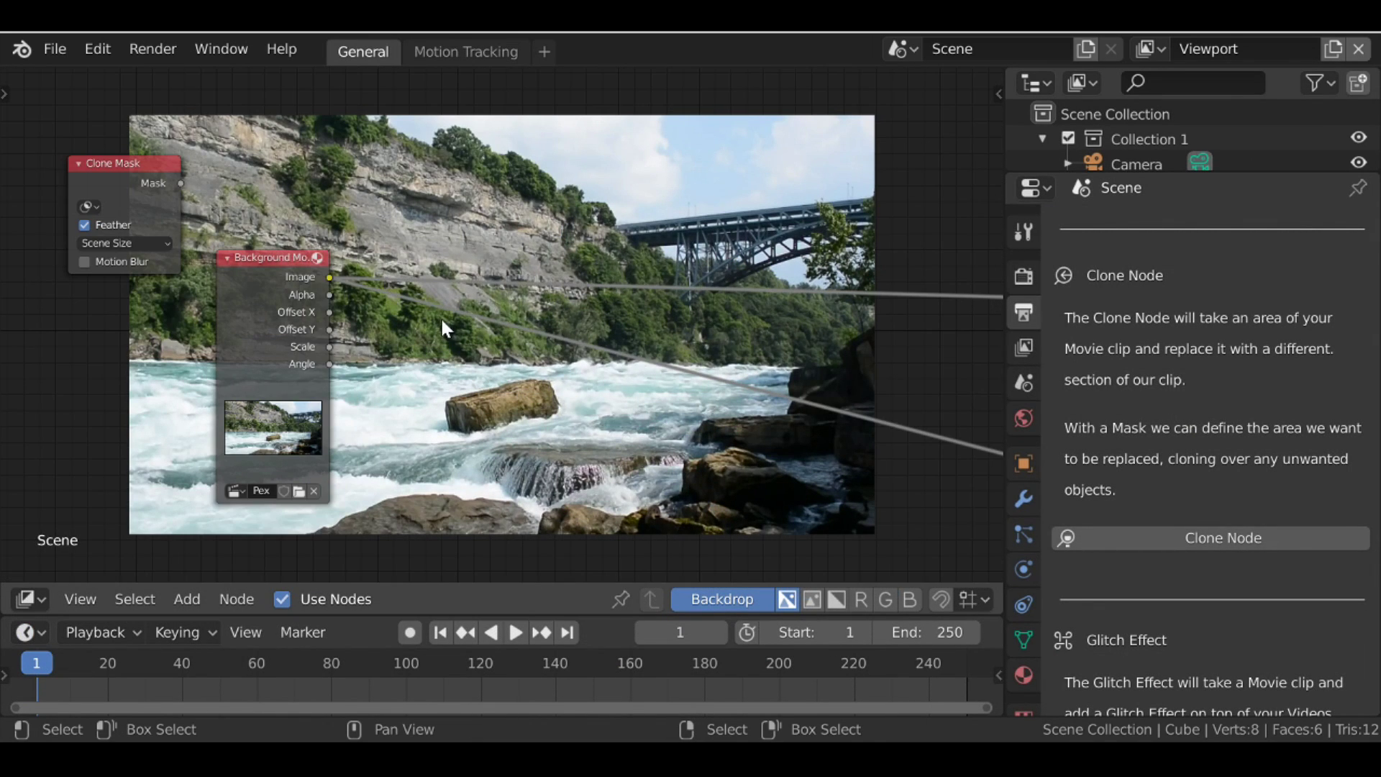
{"action": "key", "text": "shift+a"}
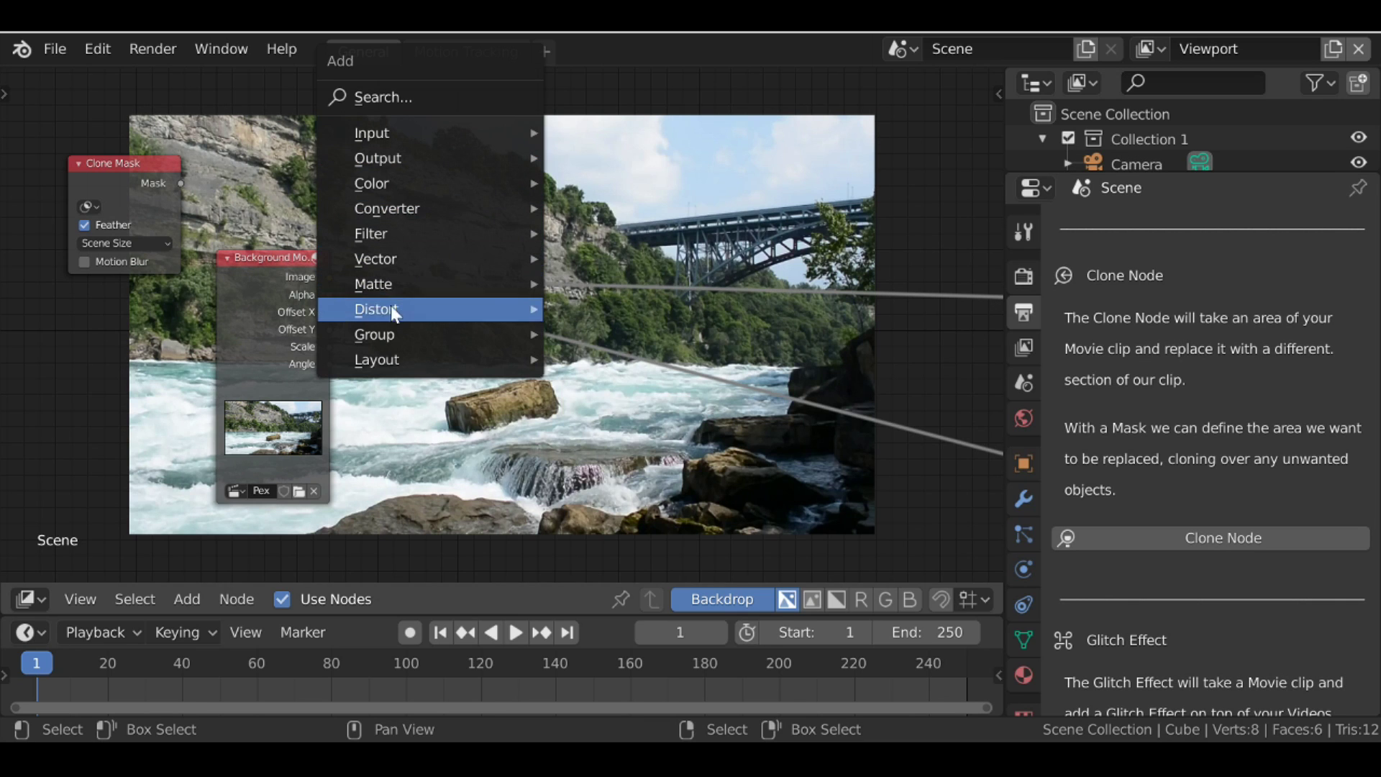
{"action": "mouse_move", "coordinate": [398, 340]}
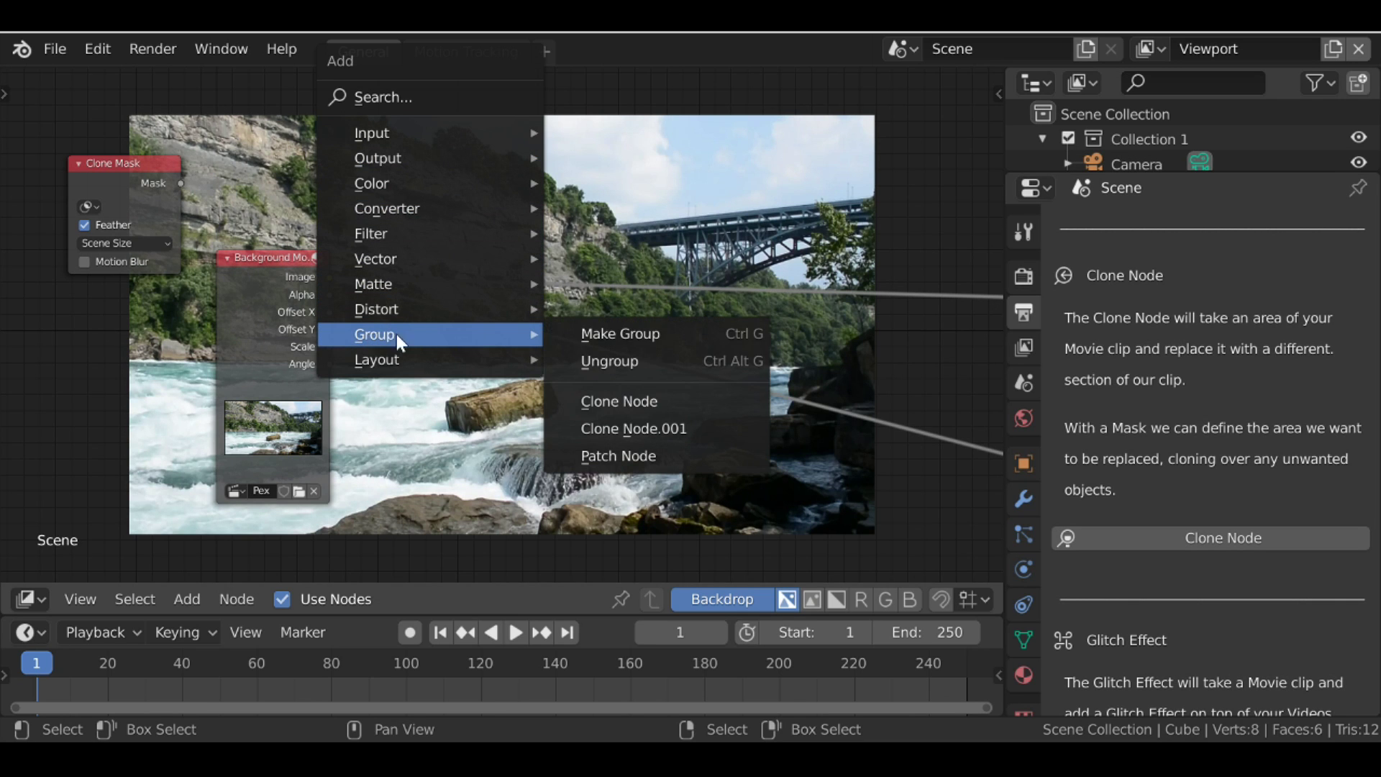
{"action": "left_click", "coordinate": [657, 399]}
{"action": "left_click", "coordinate": [584, 312]}
Assign the Clone mask to the Clone Mask node and connect its Mask output to the Clone Node's Clone Mask input.
{"action": "scroll", "coordinate": [641, 326], "scroll_direction": "up", "scroll_amount": 3}
{"action": "left_click", "coordinate": [82, 184]}
{"action": "mouse_move", "coordinate": [81, 185]}
{"action": "left_mouse_down"}
{"action": "mouse_move", "coordinate": [325, 106]}
{"action": "mouse_move", "coordinate": [382, 118]}
{"action": "left_mouse_up"}
{"action": "scroll", "coordinate": [360, 121], "scroll_direction": "up", "scroll_amount": 2}
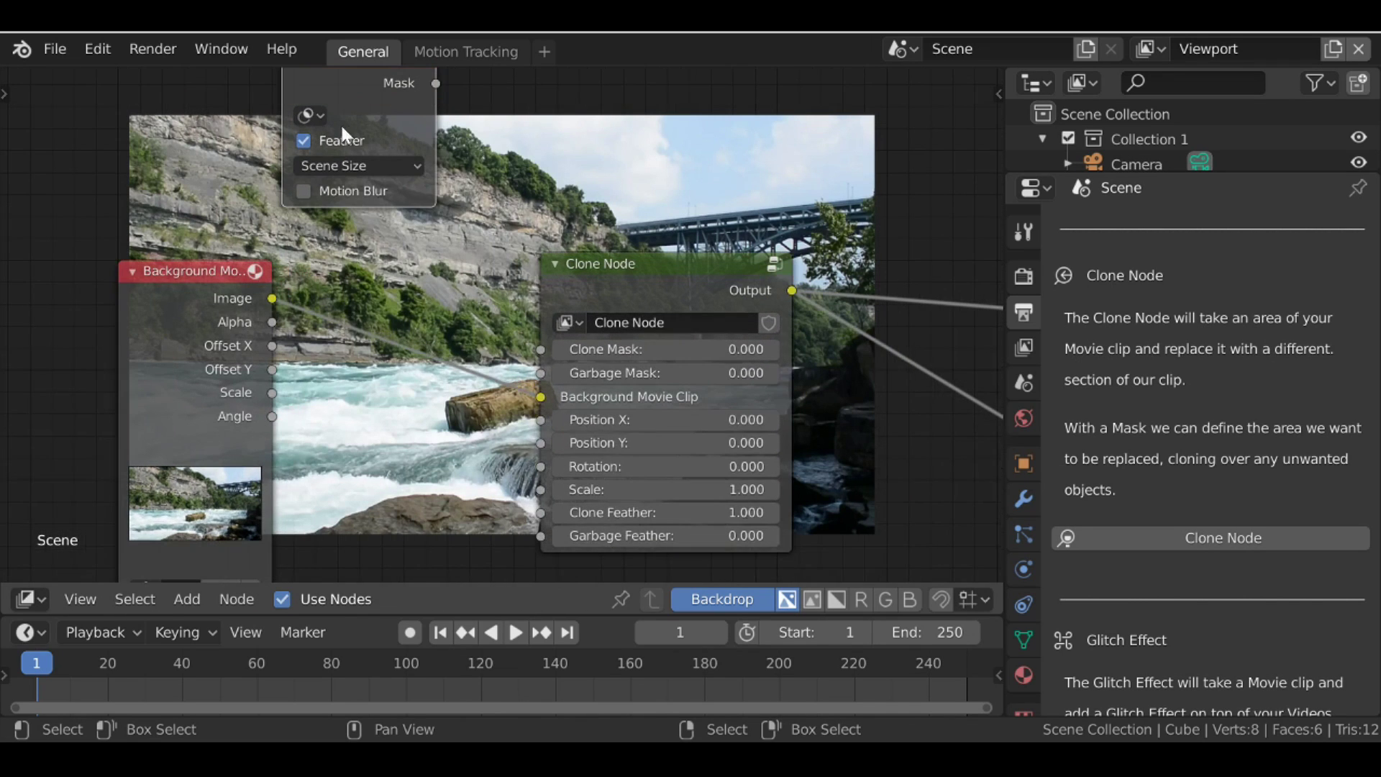
{"action": "left_click", "coordinate": [306, 115]}
{"action": "left_click", "coordinate": [333, 151]}
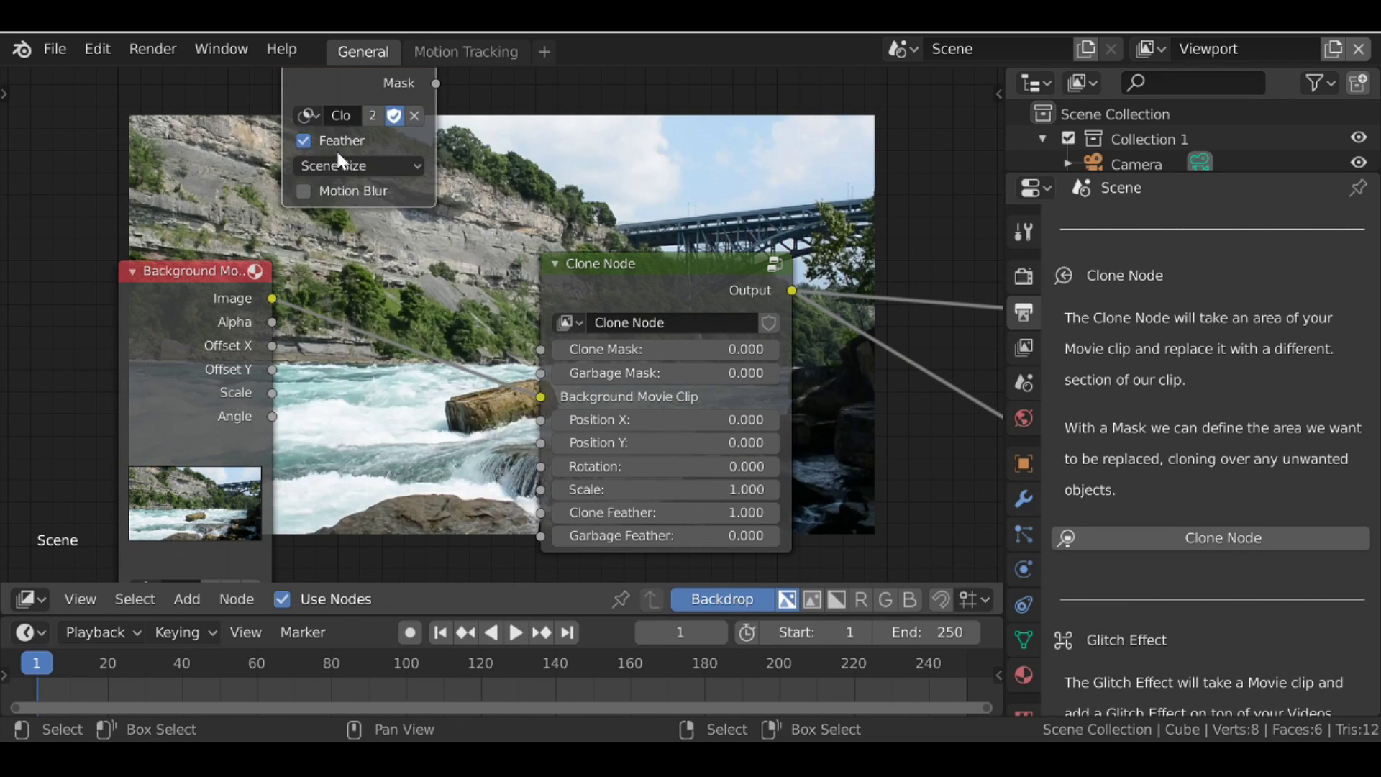
{"action": "left_click_drag", "start_coordinate": [436, 85], "coordinate": [543, 351]}
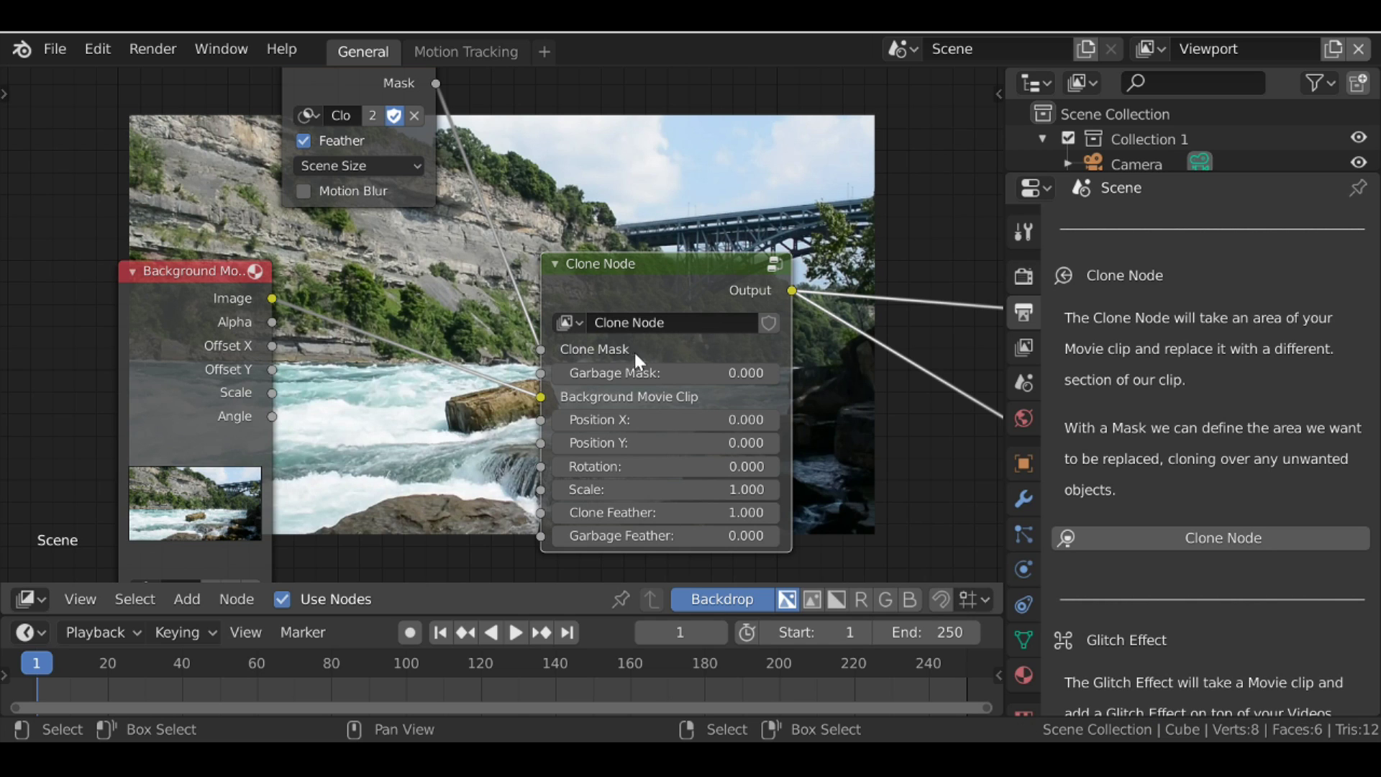
Collapse the Clone Mask node and move it next to the Clone Node's inputs.
{"action": "middle_click_drag", "start_coordinate": [643, 261], "coordinate": [461, 245]}
{"action": "scroll", "coordinate": [461, 245], "scroll_direction": "down", "scroll_amount": 1}
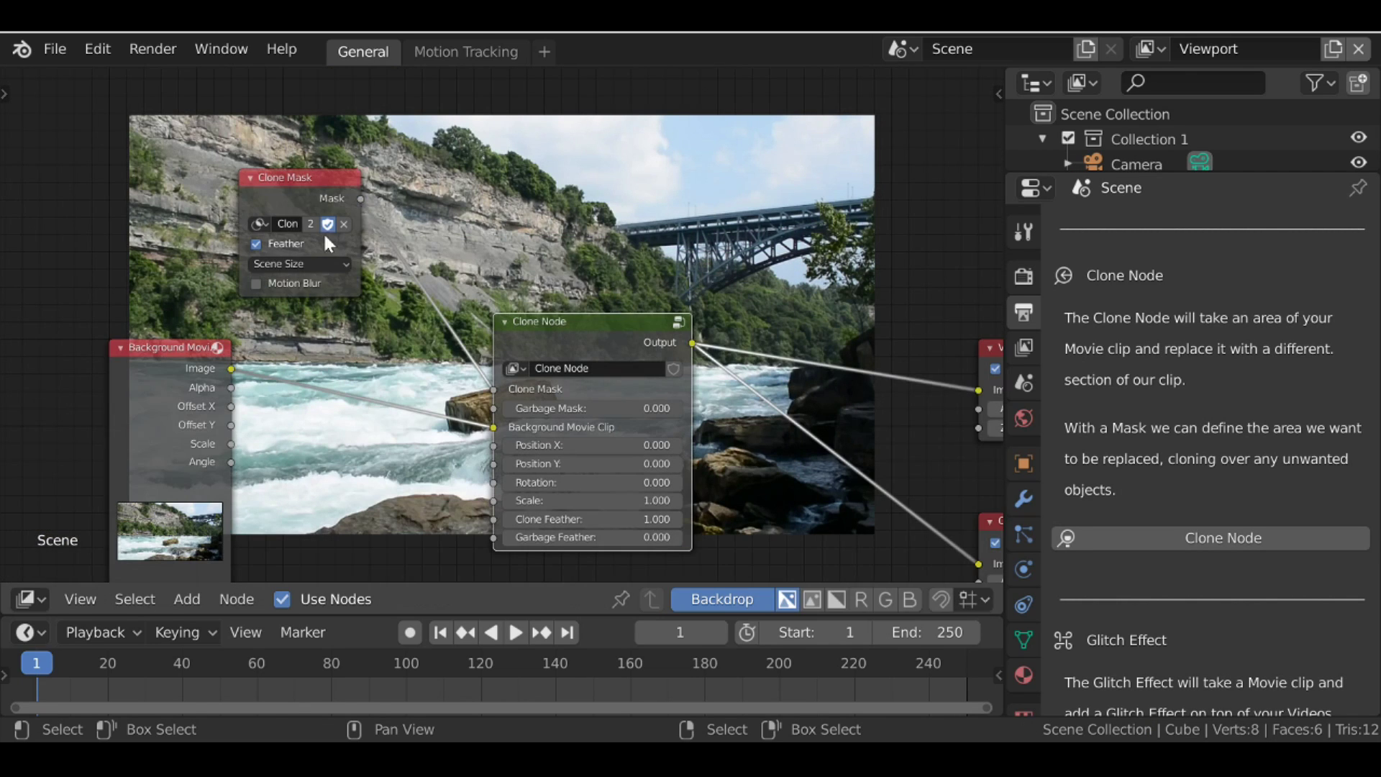
{"action": "left_click", "coordinate": [248, 177]}
{"action": "mouse_move", "coordinate": [288, 188]}
{"action": "left_mouse_down"}
{"action": "mouse_move", "coordinate": [378, 338]}
{"action": "mouse_move", "coordinate": [380, 374]}
{"action": "left_mouse_up"}
{"action": "middle_click_drag", "start_coordinate": [431, 374], "coordinate": [355, 267]}
Offset the cloned area by setting the Clone Node's Position X to -95.5 and Position Y to 66.9.
{"action": "scroll", "coordinate": [354, 267], "scroll_direction": "up", "scroll_amount": 1}
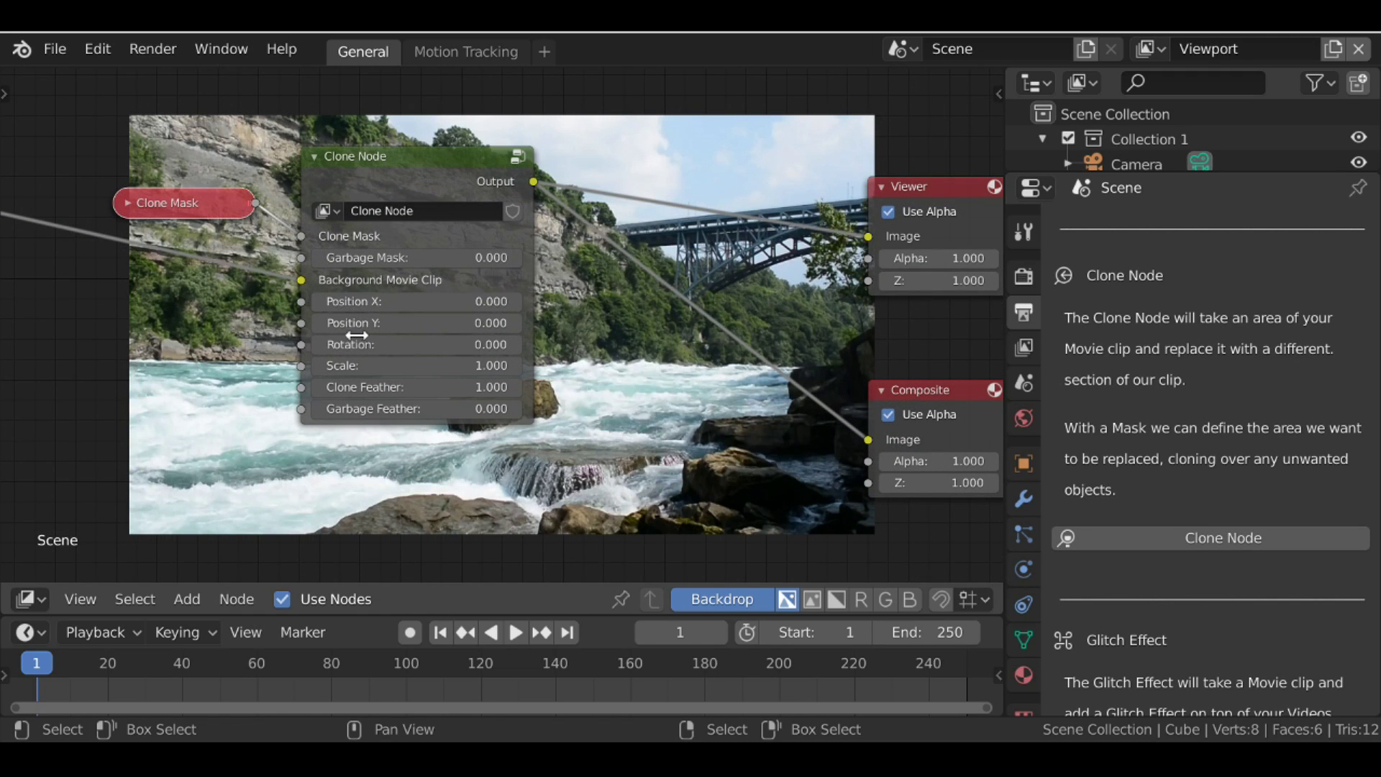
{"action": "middle_click_drag", "start_coordinate": [716, 191], "coordinate": [687, 345]}
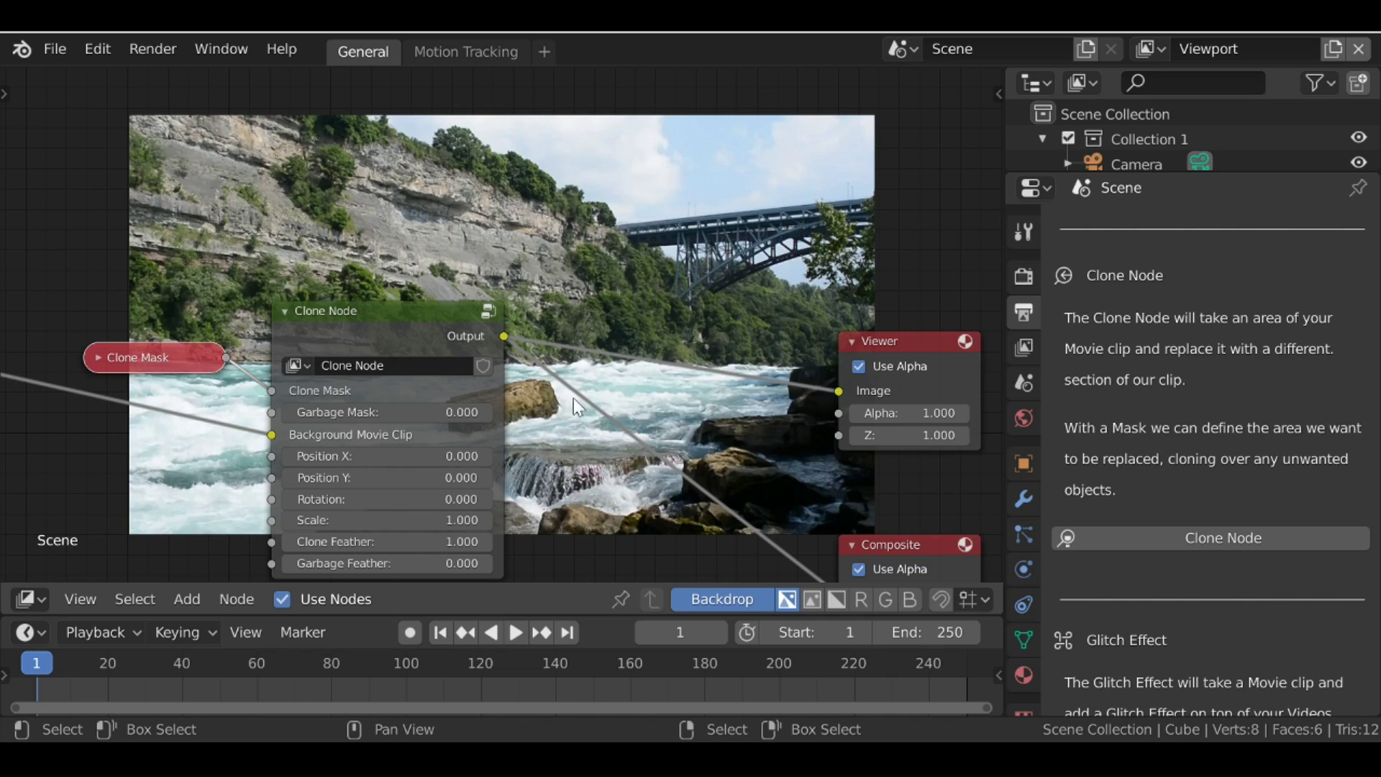
{"action": "mouse_move", "coordinate": [370, 479]}
{"action": "left_mouse_down"}
{"action": "mouse_move", "coordinate": [468, 479]}
{"action": "mouse_move", "coordinate": [374, 456]}
{"action": "left_mouse_up"}
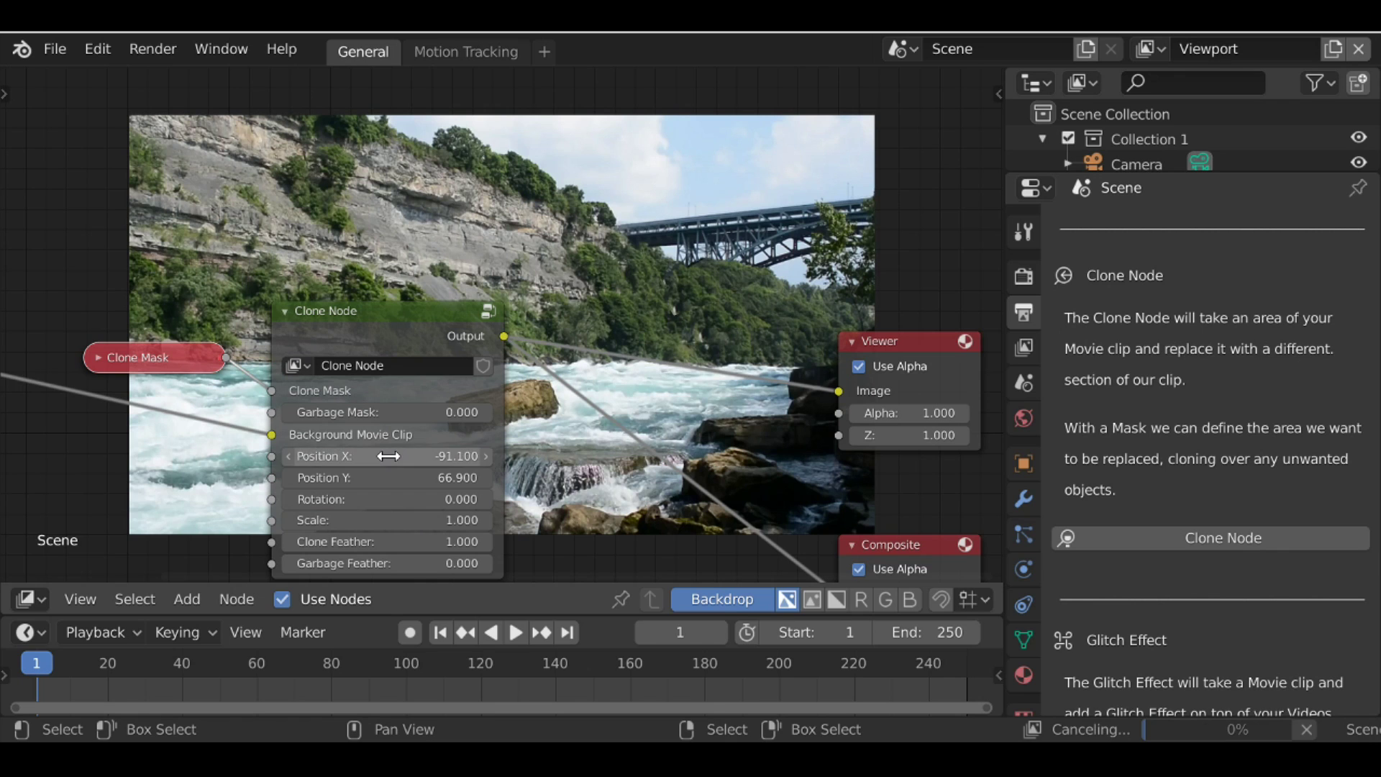
{"action": "middle_click_drag", "start_coordinate": [597, 421], "coordinate": [689, 308]}
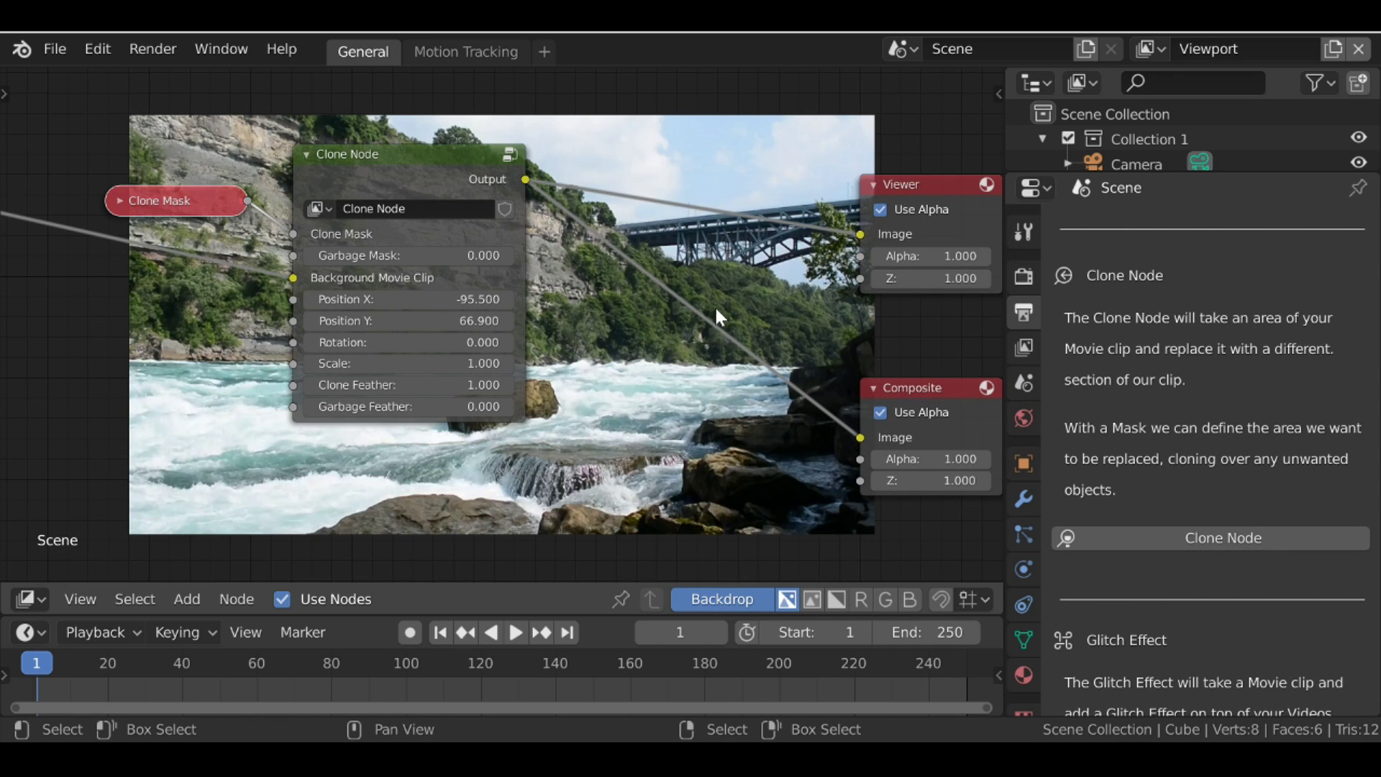
Set the Clone Node's Clone Feather to 20 to soften the edges of the cloned area.
{"action": "scroll", "coordinate": [546, 334], "scroll_direction": "up", "scroll_amount": 1}
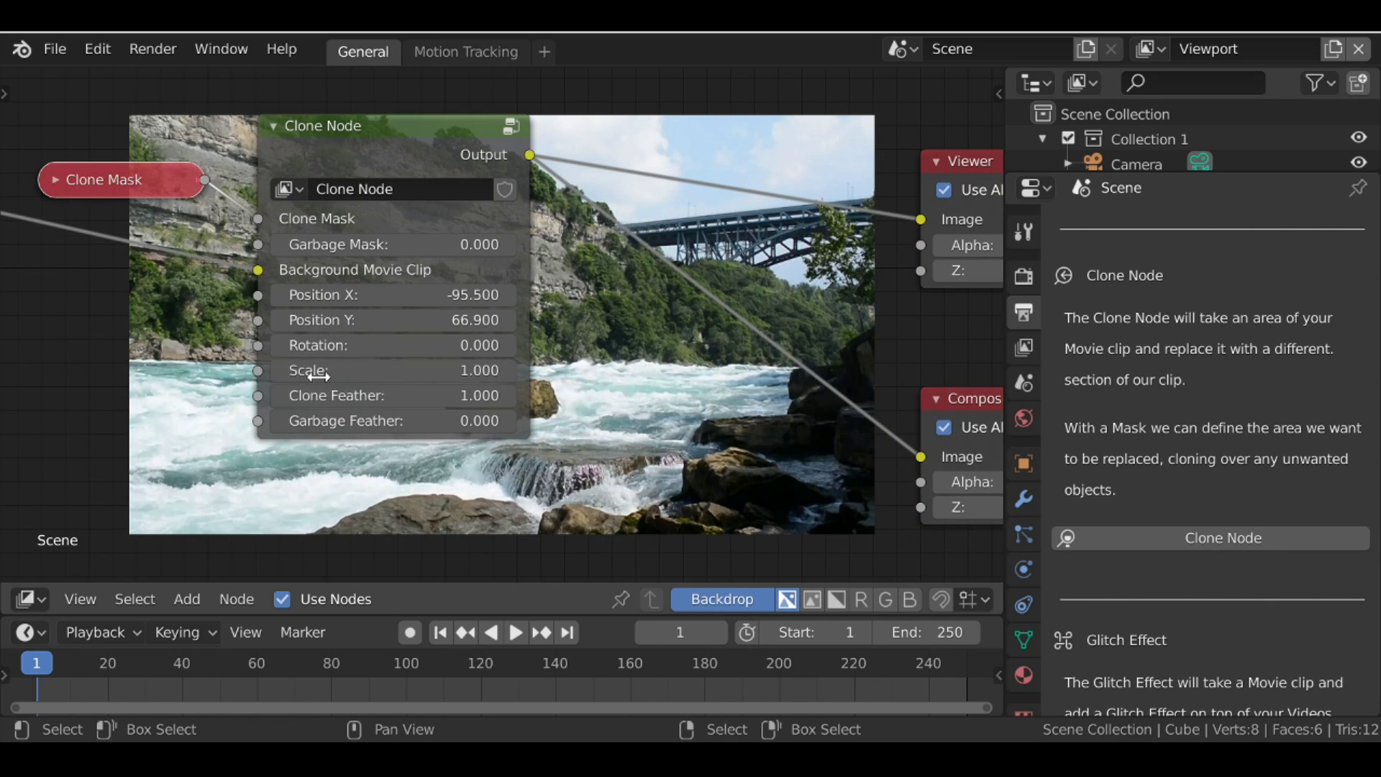
{"action": "left_click", "coordinate": [398, 395]}
{"action": "type", "text": "20"}
{"action": "key", "text": "Return"}
{"action": "scroll", "coordinate": [227, 291], "scroll_direction": "down", "scroll_amount": 1}
{"action": "left_click_drag", "start_coordinate": [325, 333], "coordinate": [136, 376]}
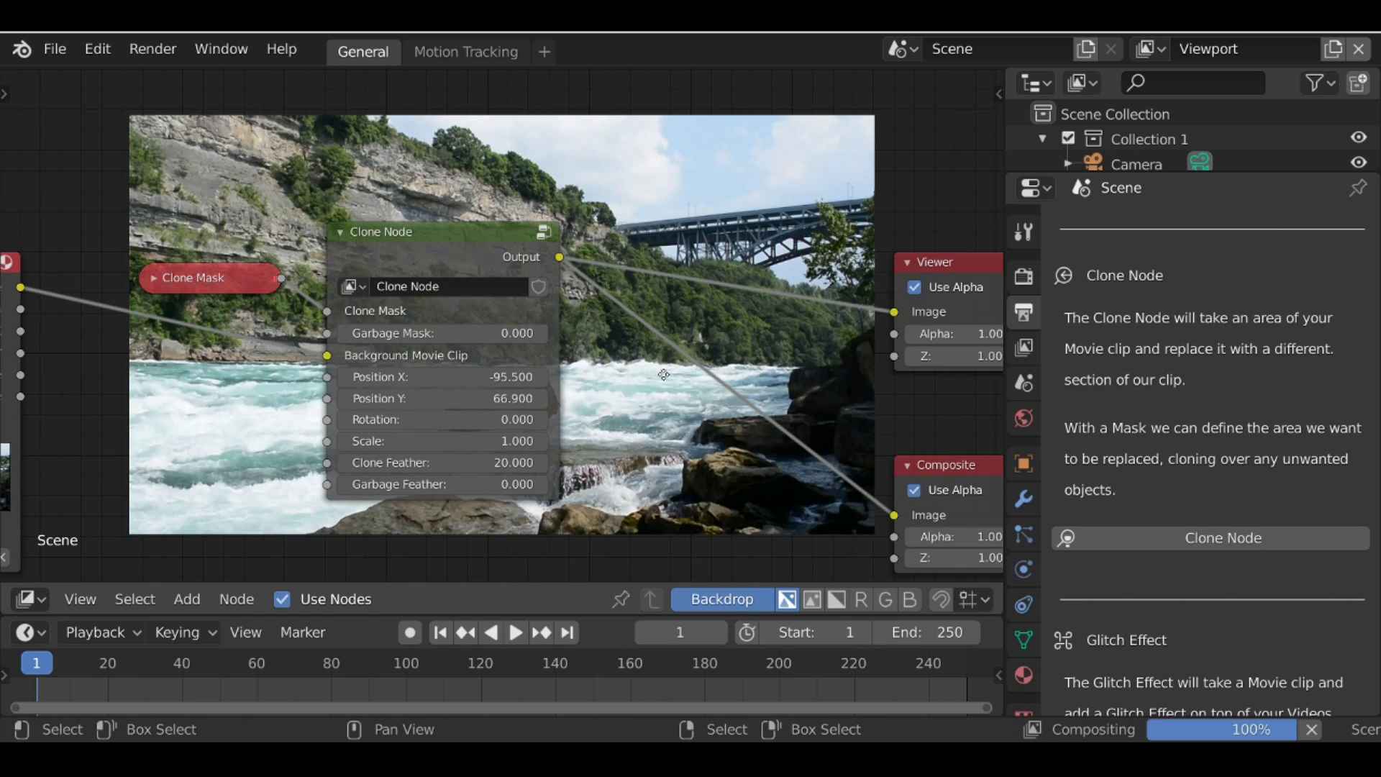
{"action": "middle_click_drag", "start_coordinate": [725, 244], "coordinate": [693, 279]}
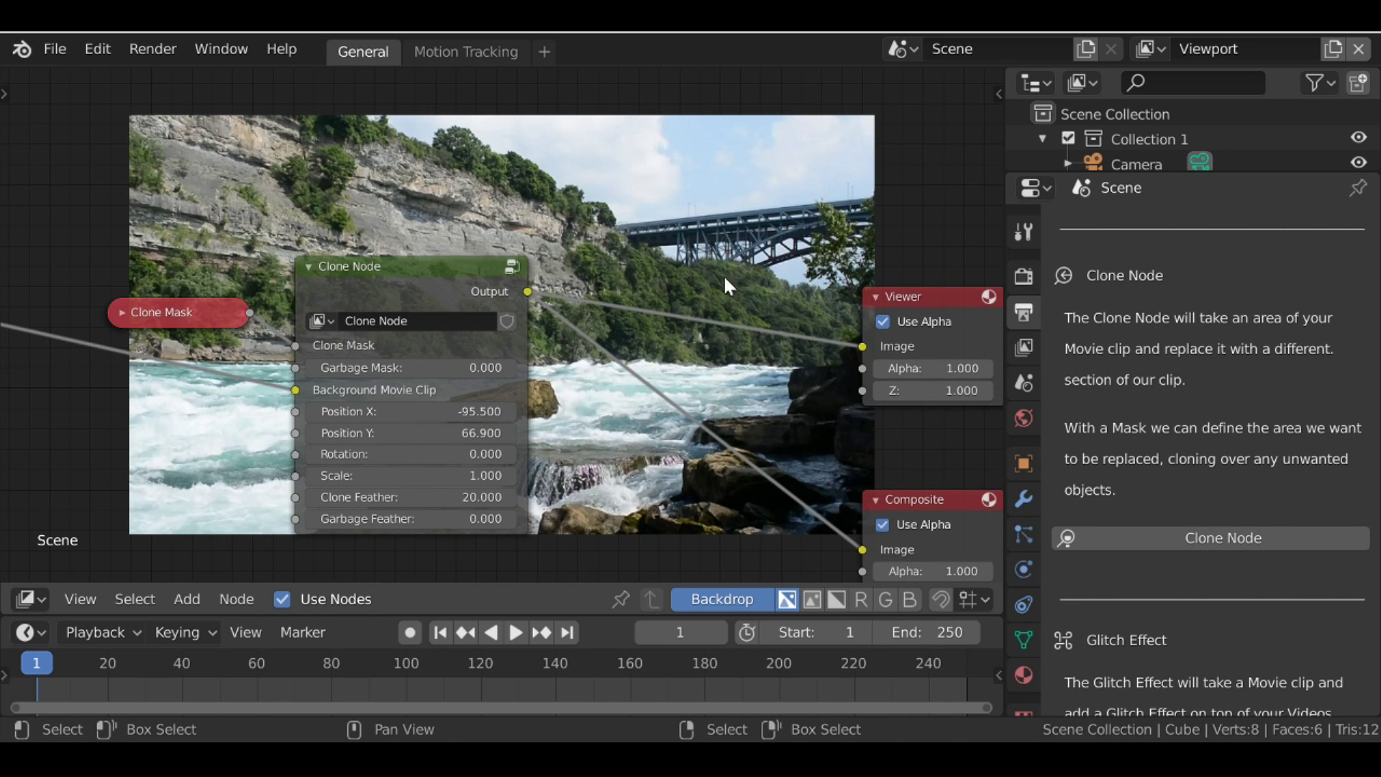
Mute and unmute the Clone Node to compare the bridge footage with and without the clone.
{"action": "mouse_move", "coordinate": [371, 278]}
{"action": "left_mouse_down"}
{"action": "mouse_move", "coordinate": [404, 264]}
{"action": "mouse_move", "coordinate": [382, 277]}
{"action": "left_mouse_up"}
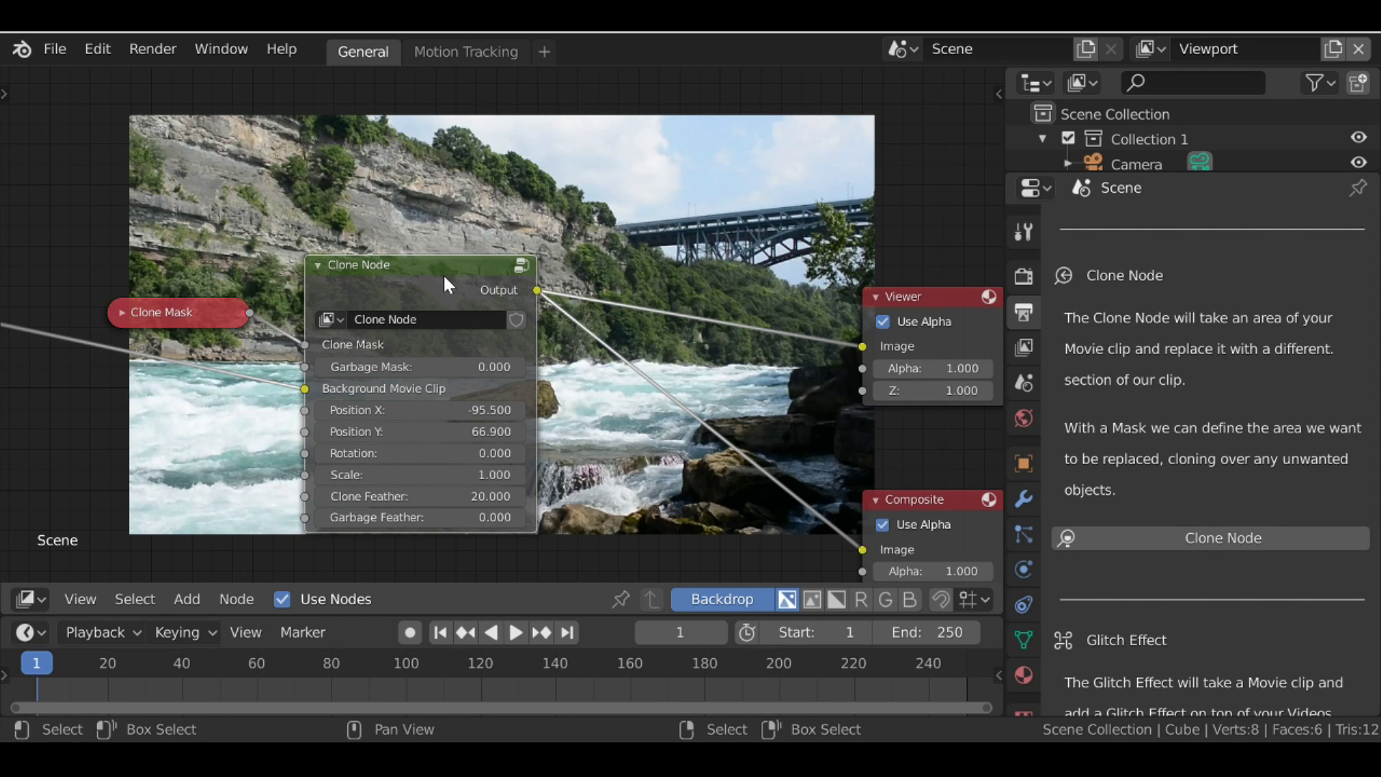
{"action": "key", "text": "m"}
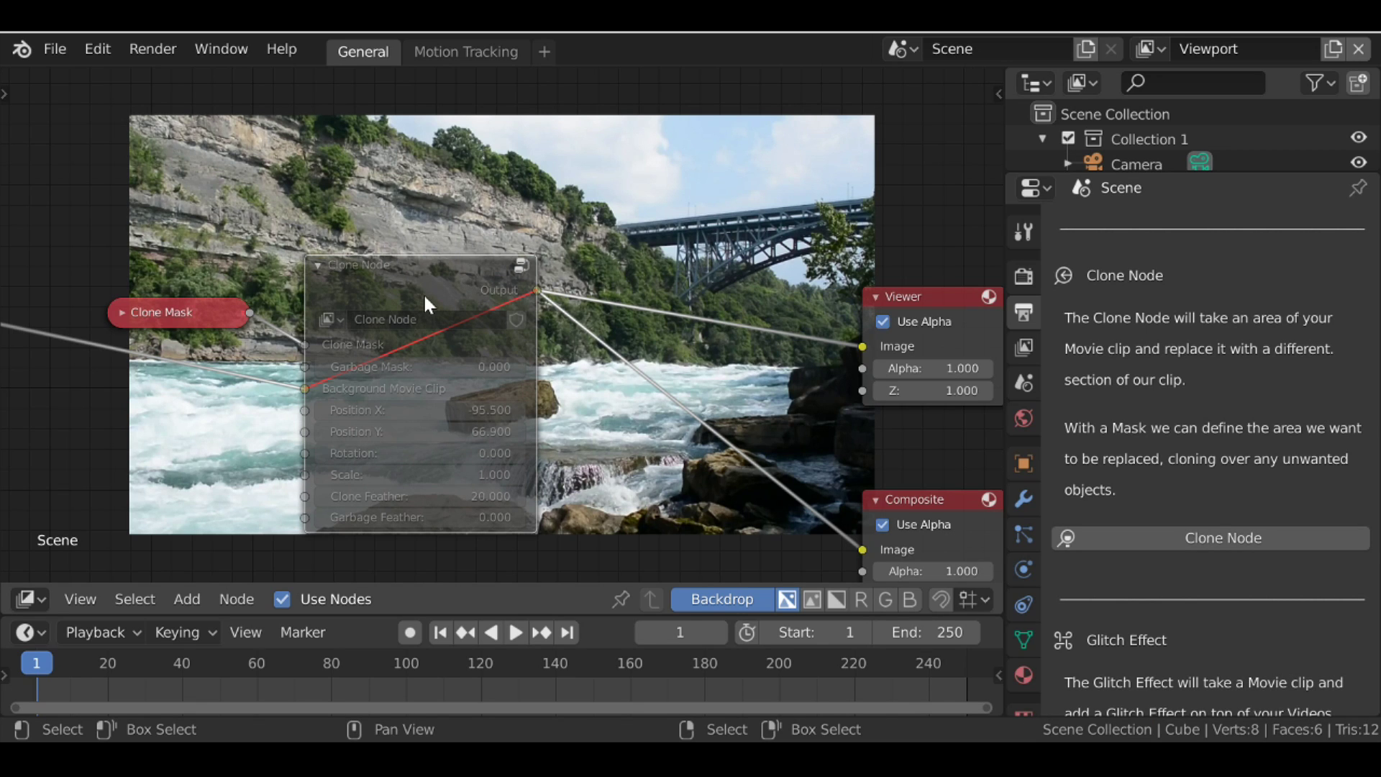
{"action": "key", "text": "m"}
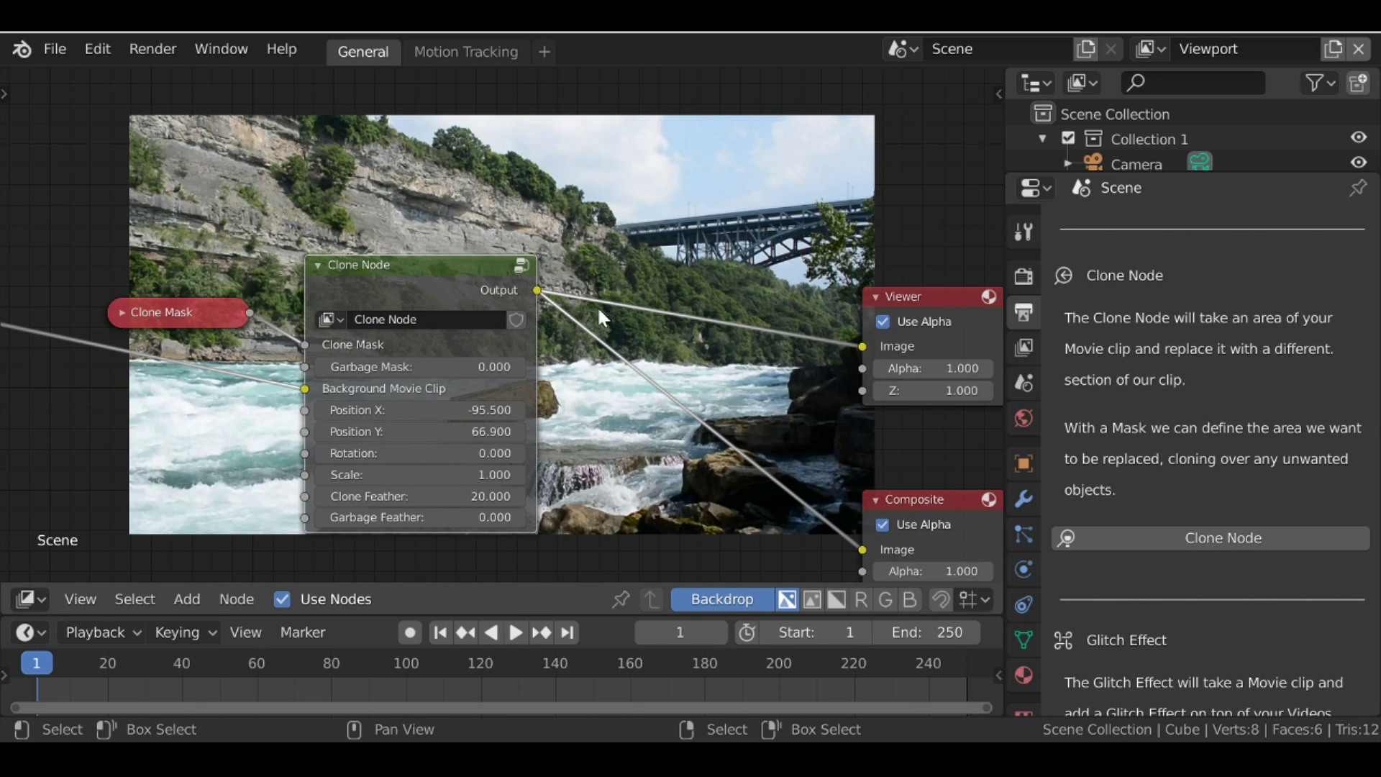
{"action": "scroll", "coordinate": [679, 282], "scroll_direction": "down", "scroll_amount": 2}
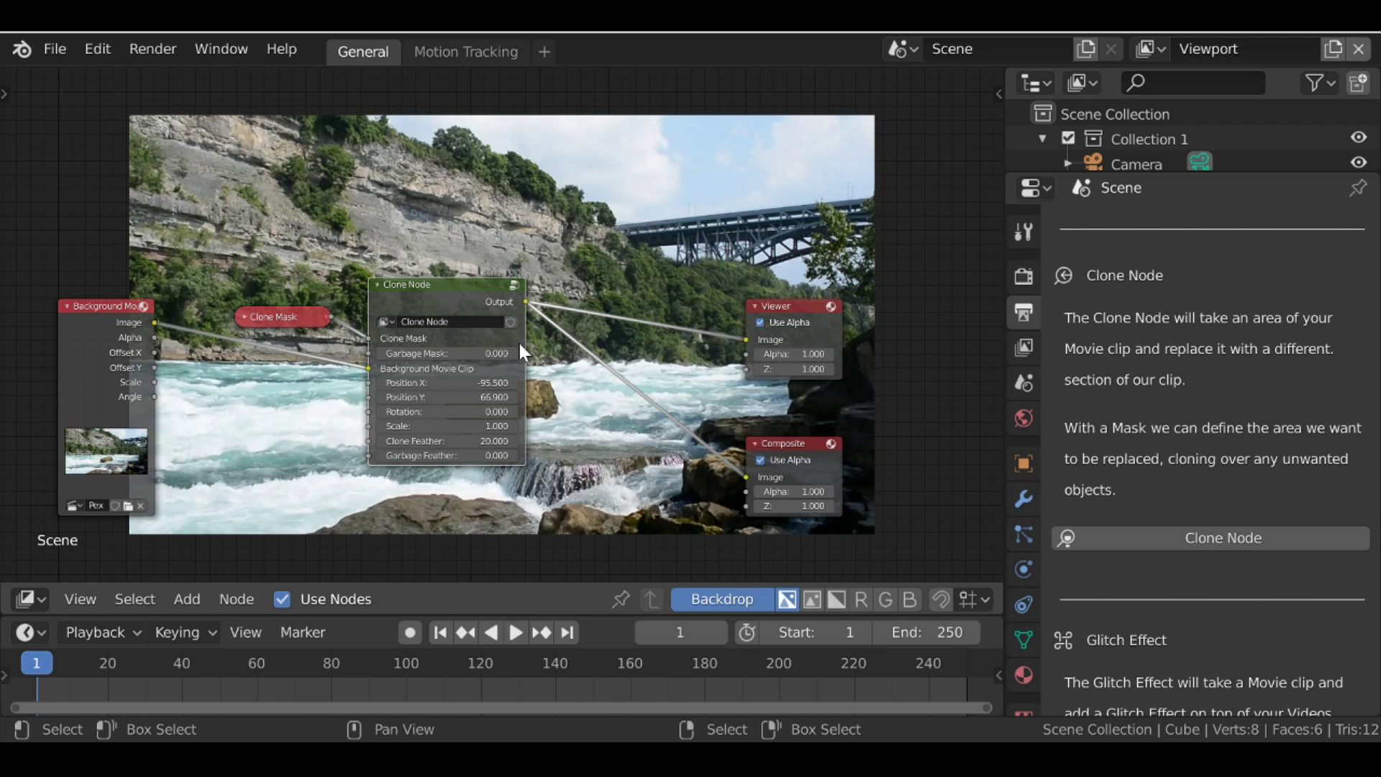
{"action": "left_click_drag", "start_coordinate": [438, 282], "coordinate": [448, 273]}
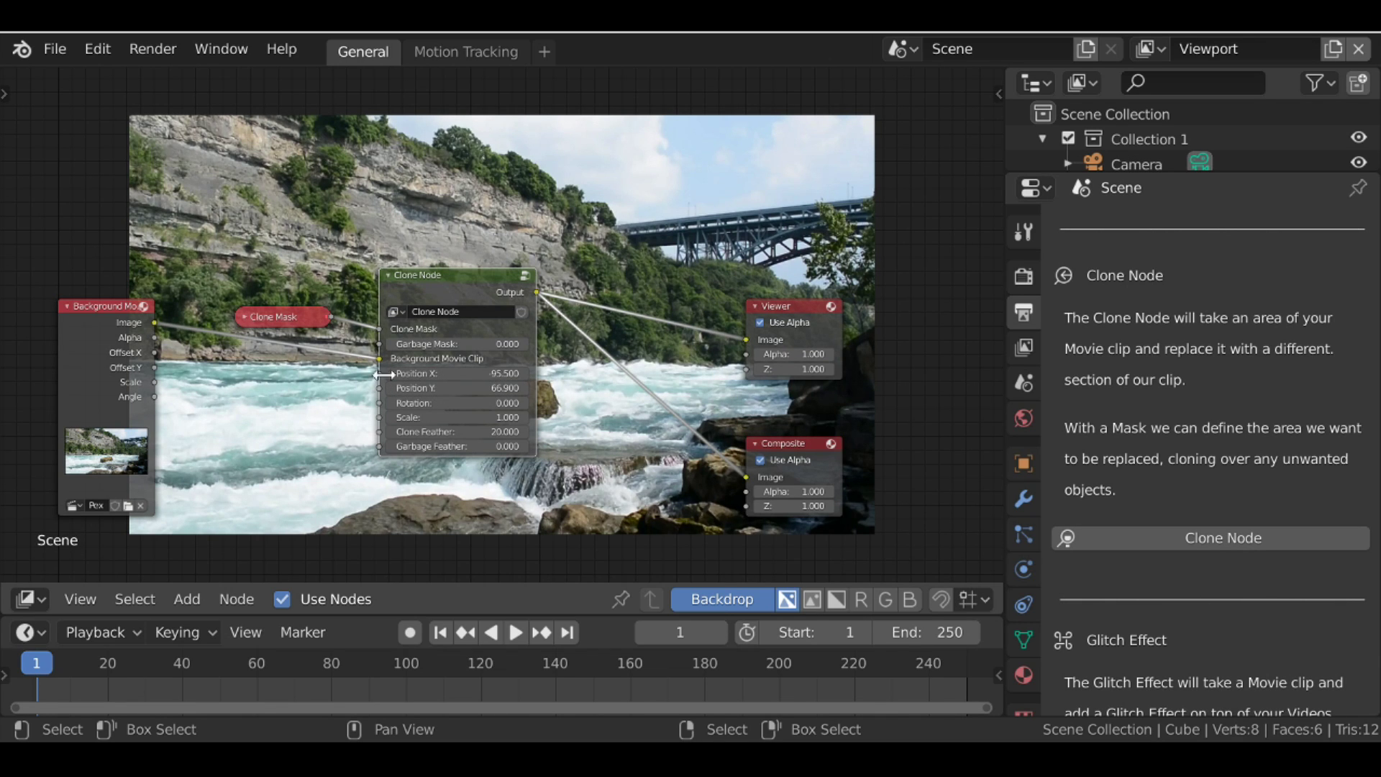
{"action": "scroll", "coordinate": [687, 354], "scroll_direction": "down", "scroll_amount": 1}
{"action": "mouse_move", "coordinate": [461, 304]}
{"action": "left_mouse_down"}
{"action": "mouse_move", "coordinate": [521, 267]}
{"action": "mouse_move", "coordinate": [487, 282]}
{"action": "left_mouse_up"}
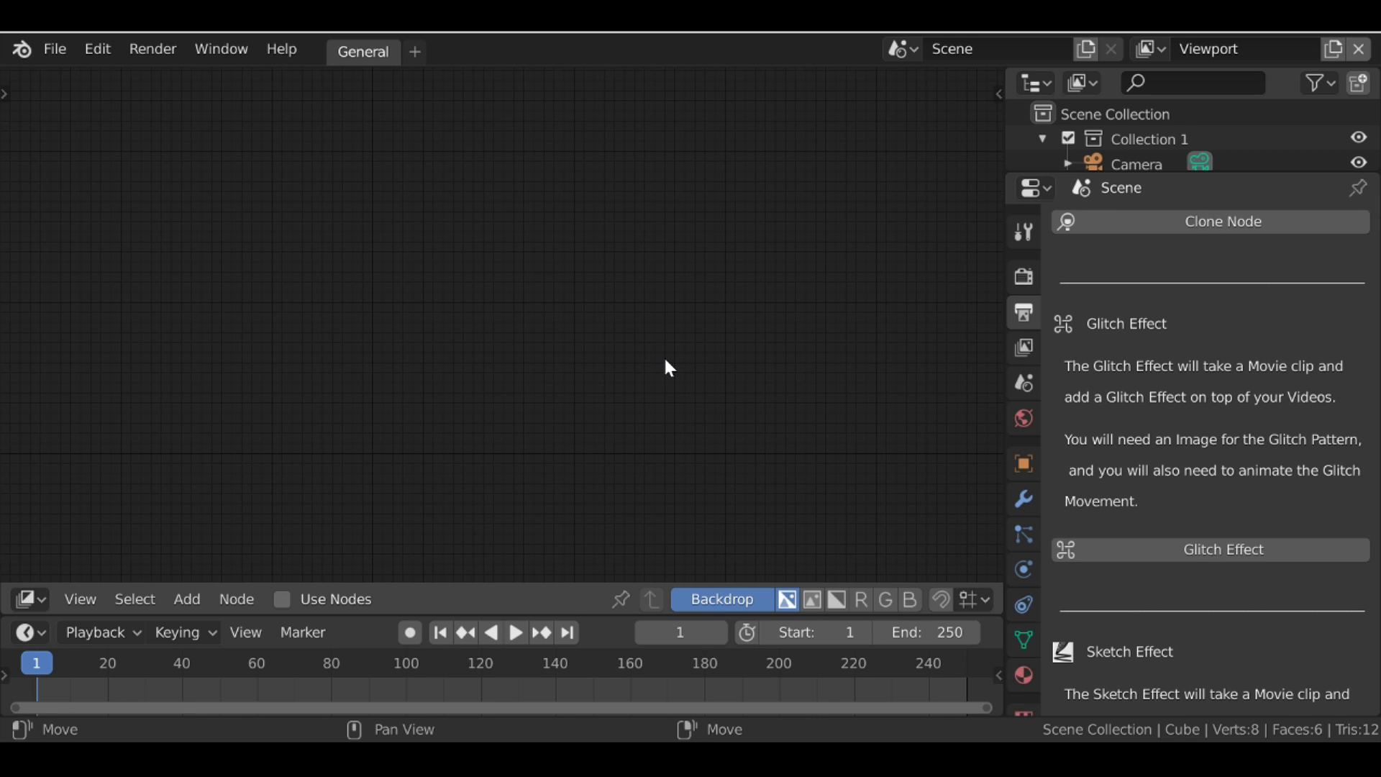
Create the Glitch Effect node setup and load the man's face footage into its Movie Clip node.
{"action": "left_click", "coordinate": [1272, 549]}
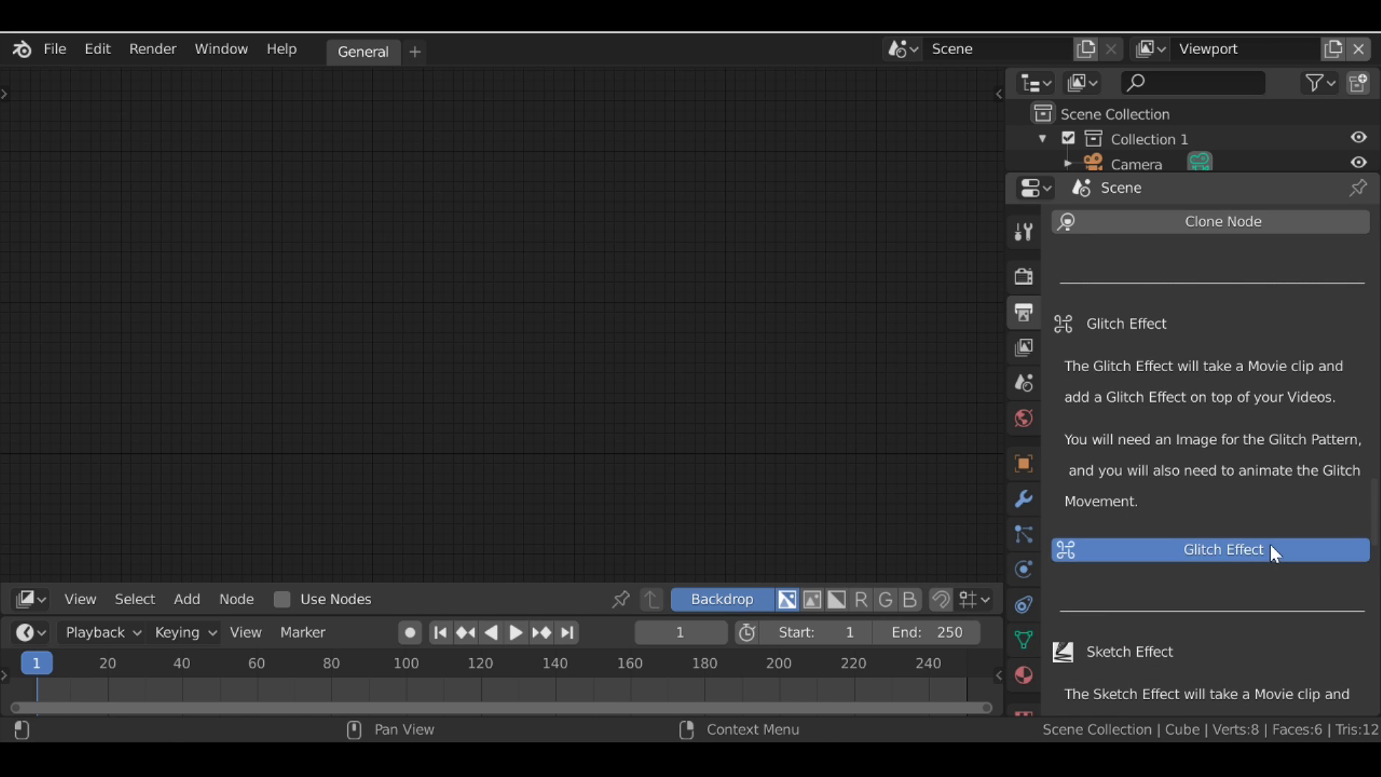
{"action": "middle_click_drag", "start_coordinate": [654, 447], "coordinate": [614, 290]}
{"action": "scroll", "coordinate": [614, 291], "scroll_direction": "up", "scroll_amount": 2}
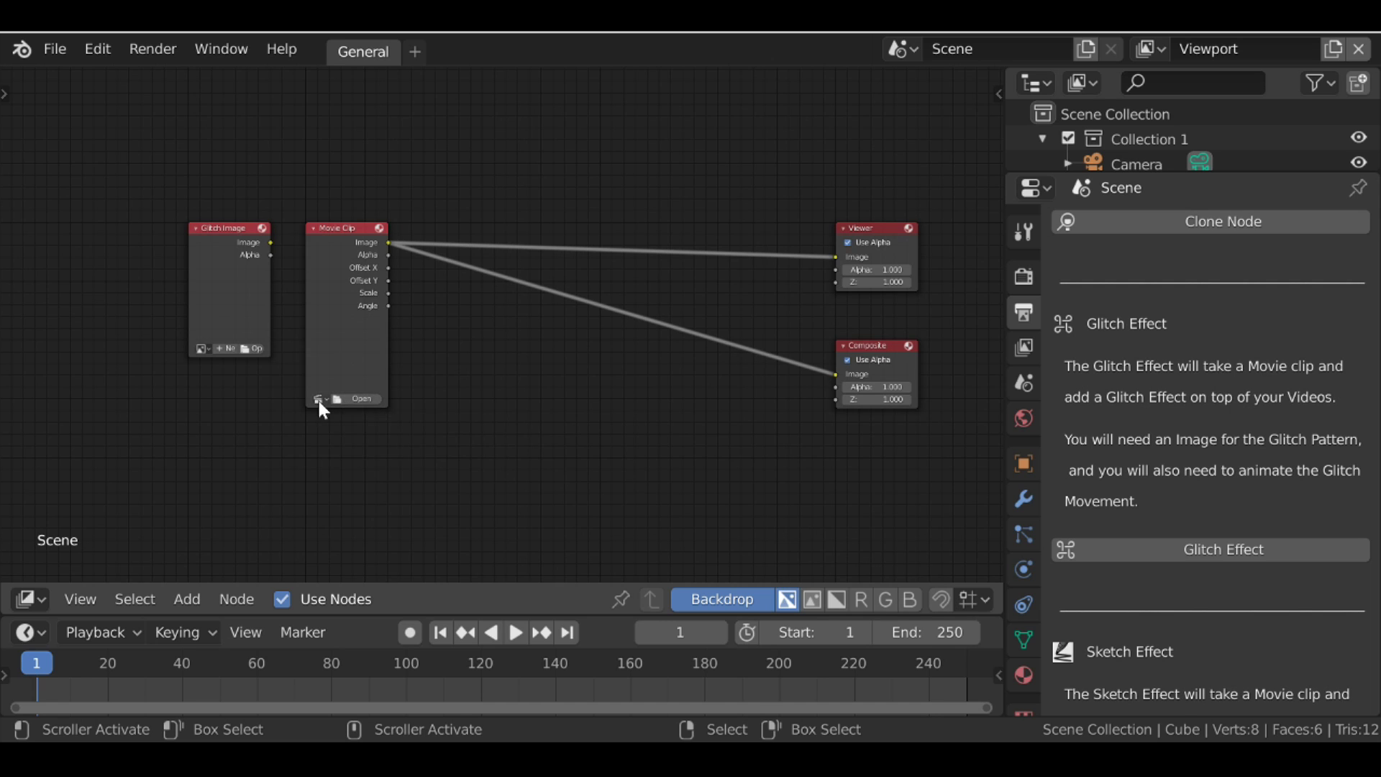
{"action": "left_click", "coordinate": [362, 399]}
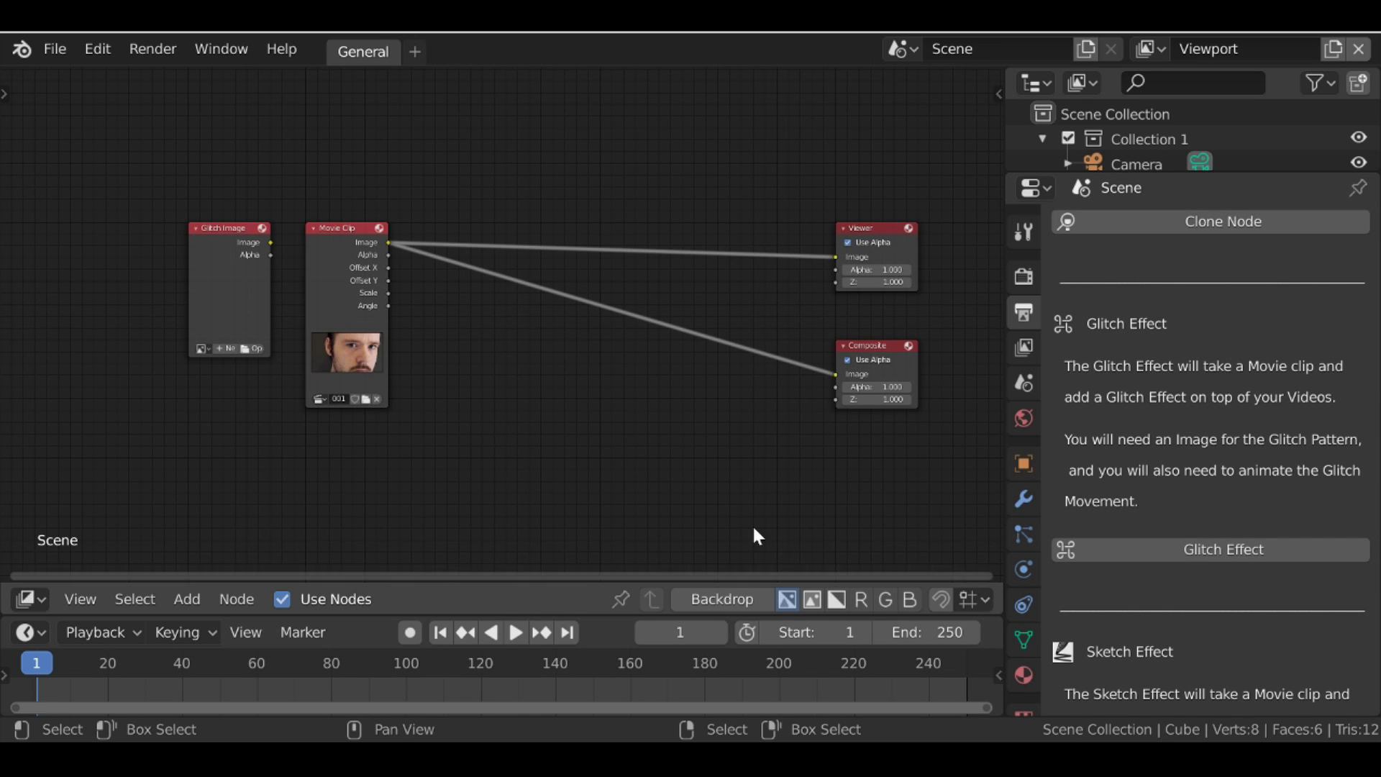
Insert the Glitch Node group between the Movie Clip and the Viewer and Composite outputs, and widen it.
{"action": "left_click", "coordinate": [248, 286]}
{"action": "left_click", "coordinate": [337, 289]}
{"action": "key", "text": "shift+a"}
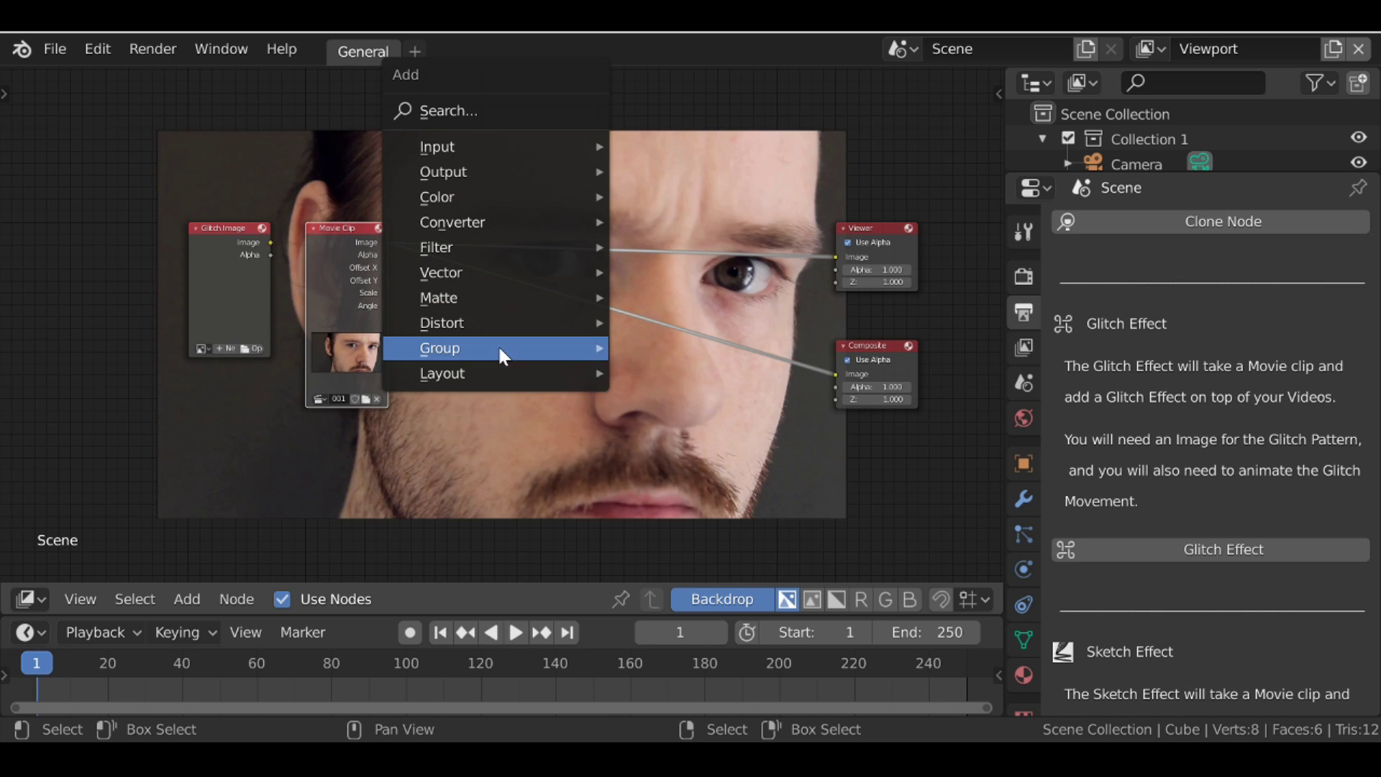
{"action": "mouse_move", "coordinate": [487, 348]}
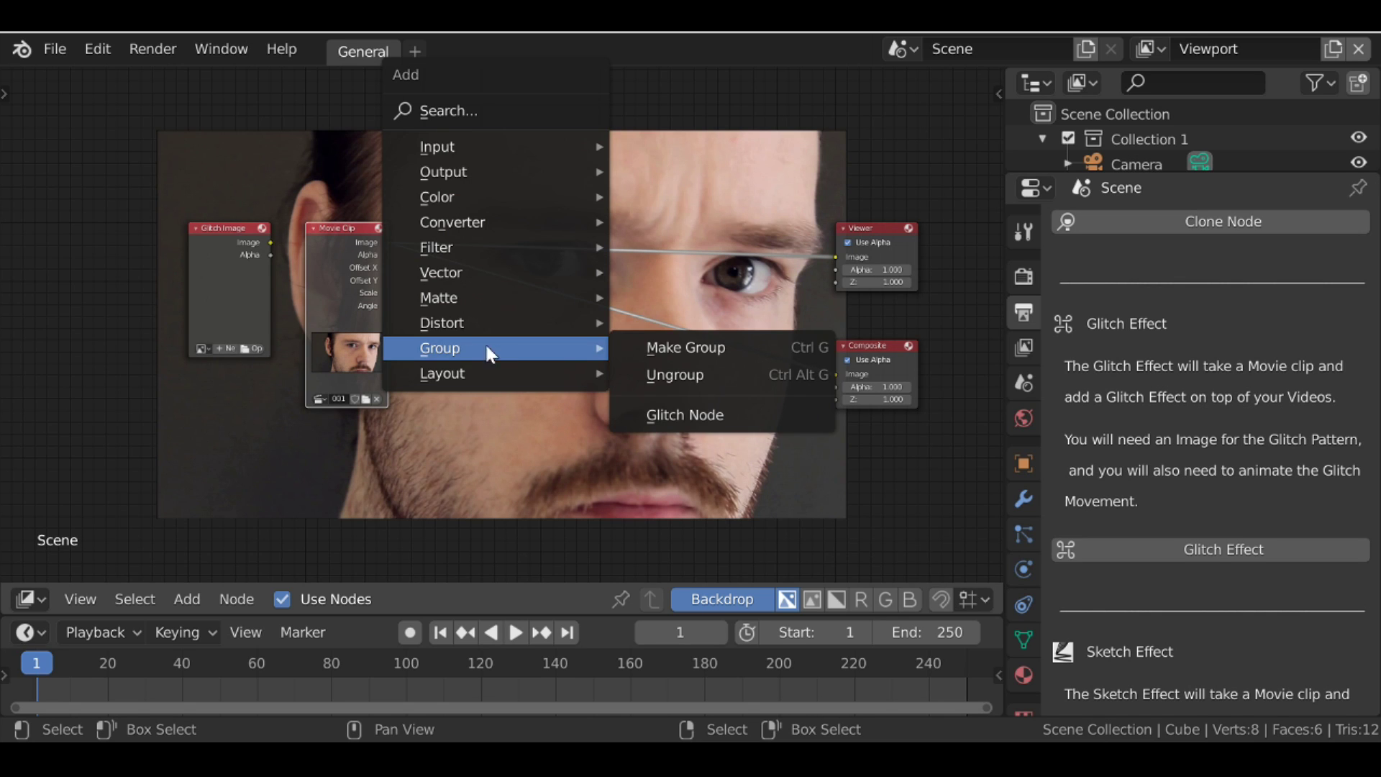
{"action": "left_click", "coordinate": [745, 409]}
{"action": "left_click", "coordinate": [580, 270]}
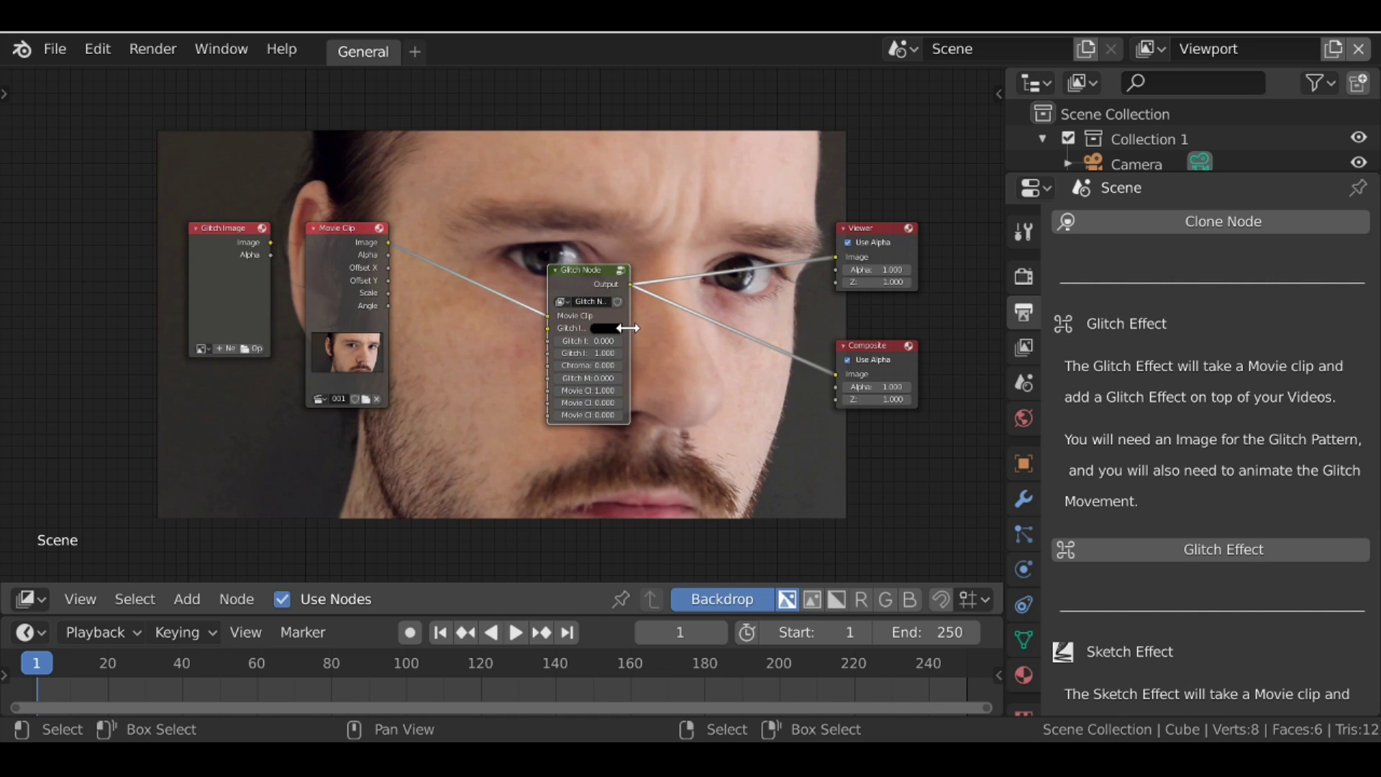
{"action": "left_click_drag", "start_coordinate": [629, 326], "coordinate": [669, 327]}
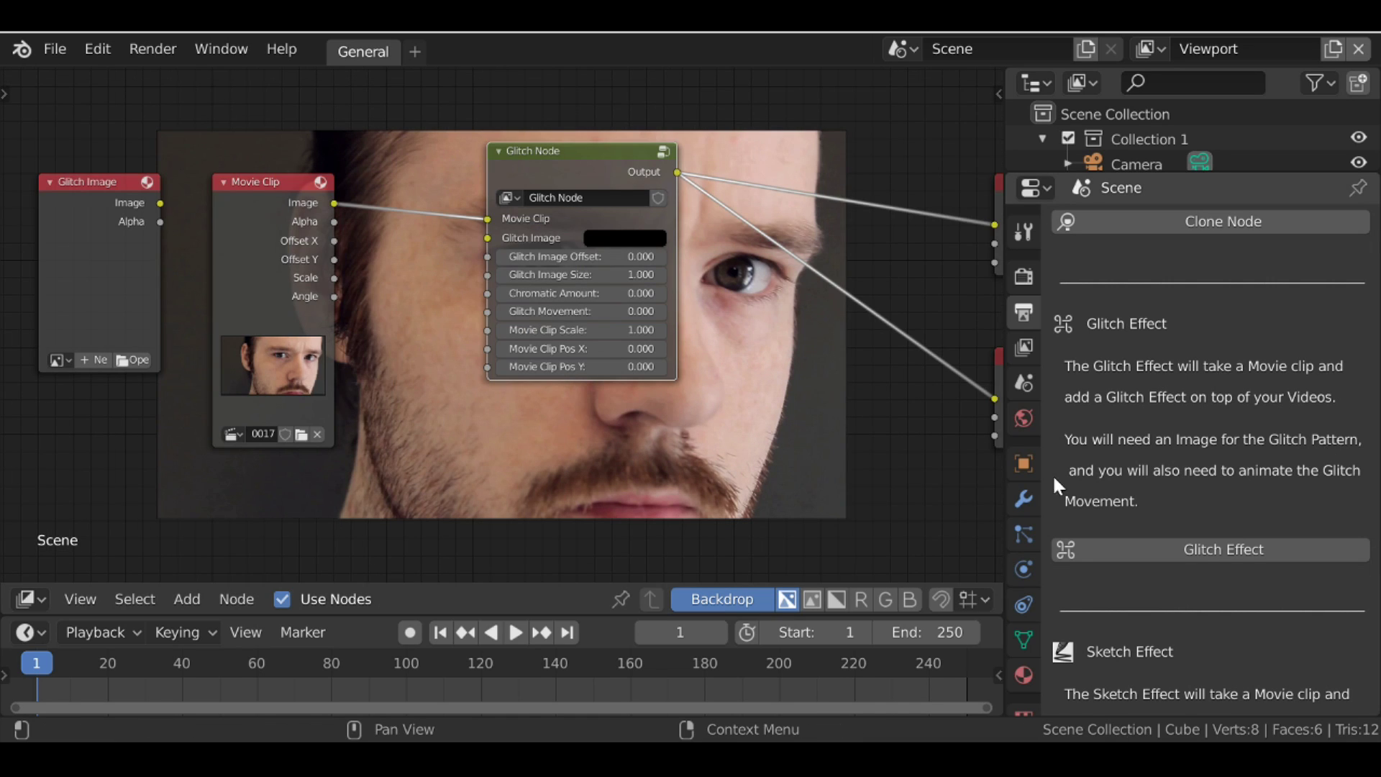
Load the striped bar image into the Glitch Image node, connect it to the Glitch Node's Glitch Image input, and collapse it.
{"action": "left_click", "coordinate": [53, 214]}
{"action": "left_click_drag", "start_coordinate": [82, 260], "coordinate": [425, 259]}
{"action": "left_click", "coordinate": [446, 402]}
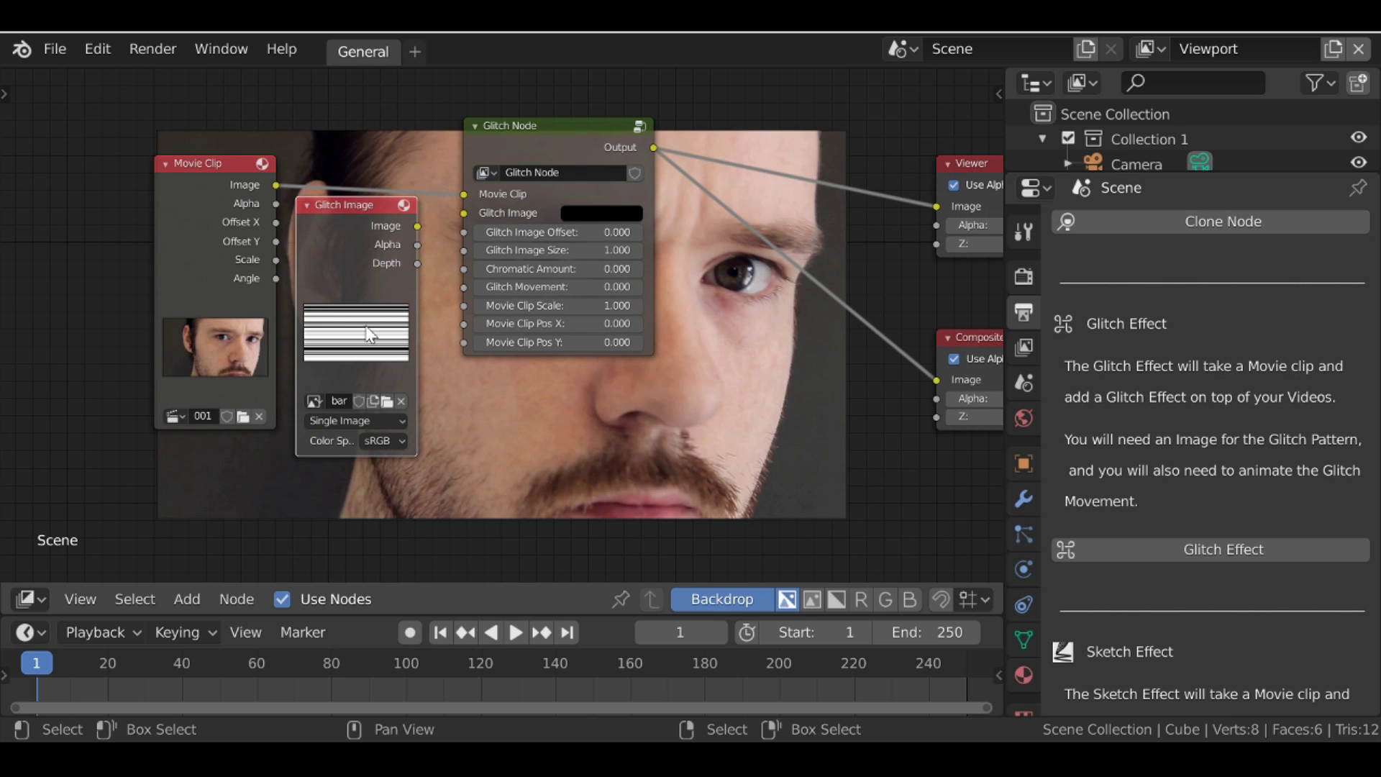
{"action": "left_click_drag", "start_coordinate": [417, 227], "coordinate": [472, 210]}
{"action": "key", "text": "h"}
{"action": "middle_click_drag", "start_coordinate": [459, 232], "coordinate": [356, 230]}
{"action": "scroll", "coordinate": [356, 231], "scroll_direction": "up", "scroll_amount": 4}
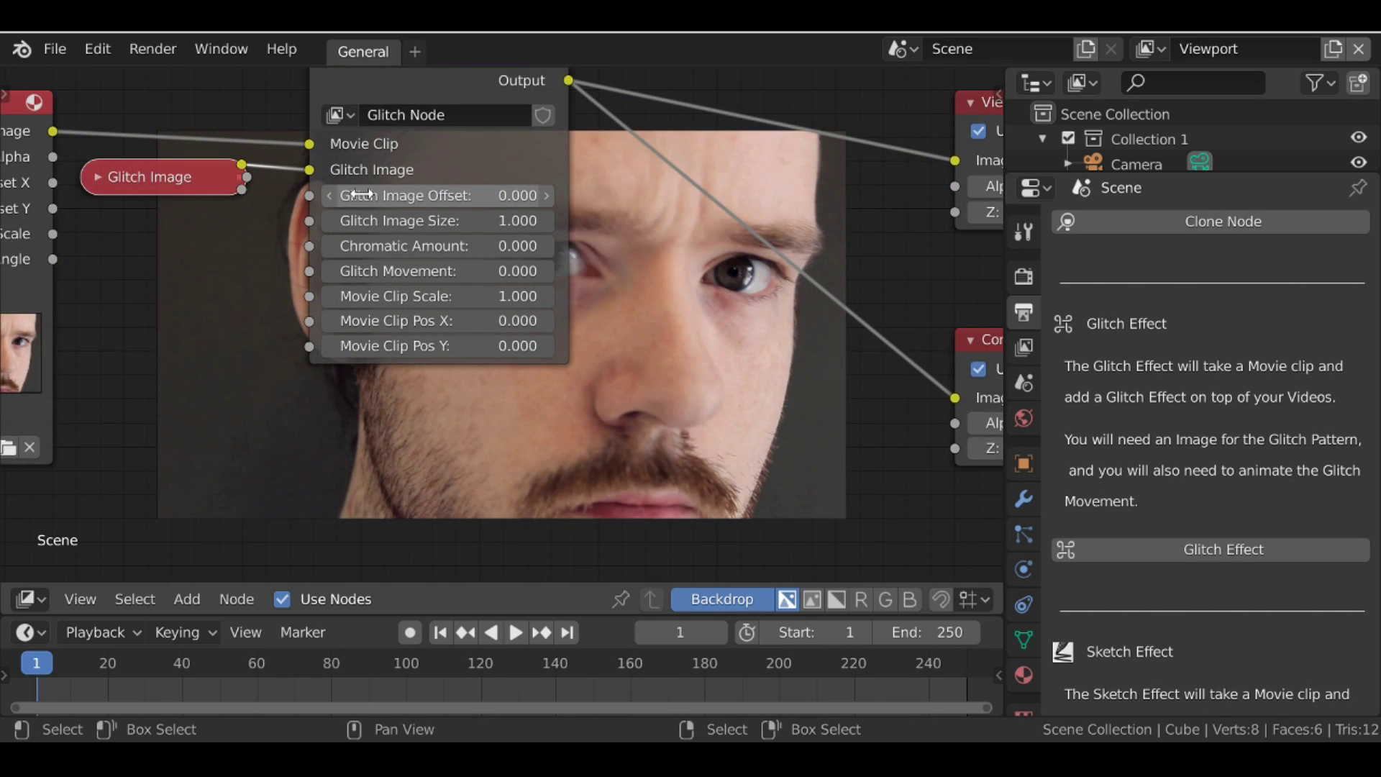
Set the Glitch Node's Glitch Image Offset to 31.6 to displace strips of the face.
{"action": "middle_click_drag", "start_coordinate": [504, 228], "coordinate": [486, 239]}
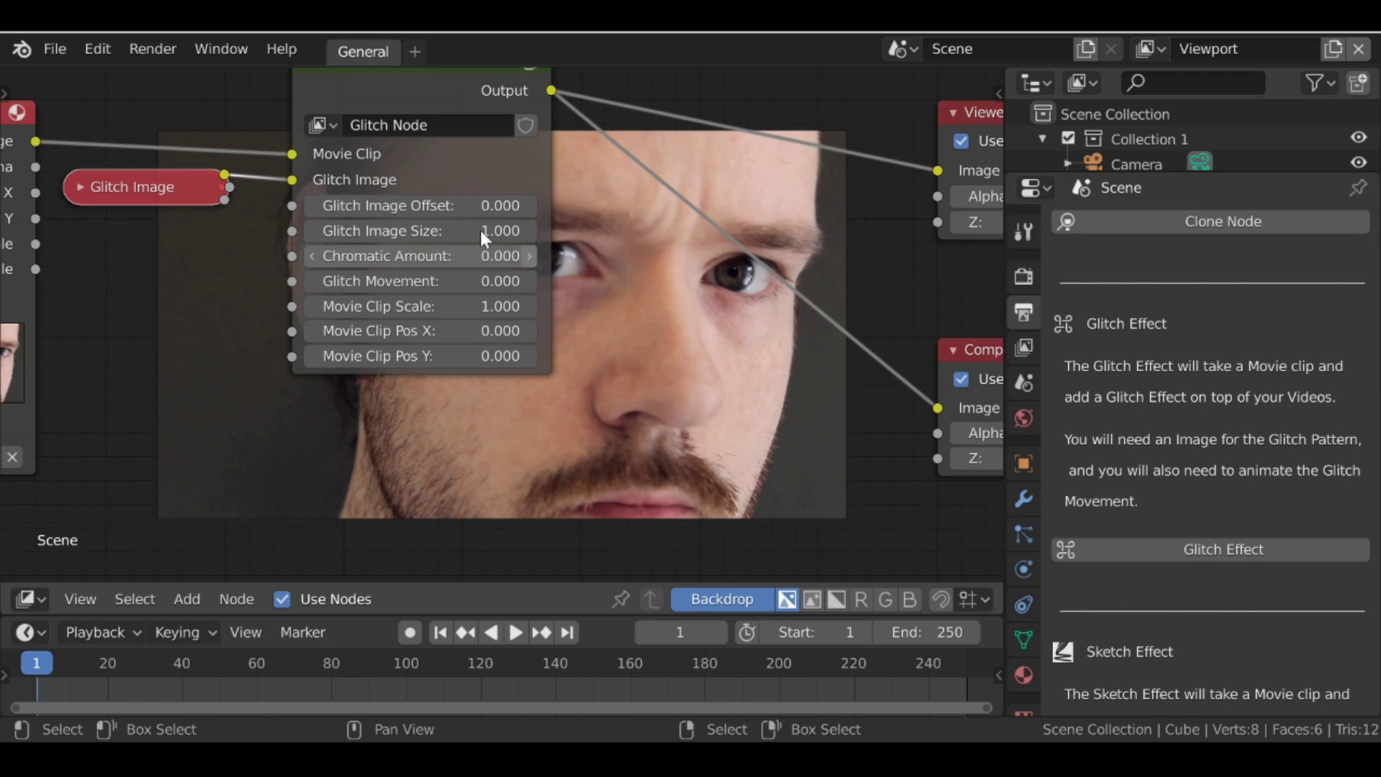
{"action": "left_click_drag", "start_coordinate": [440, 205], "coordinate": [475, 206]}
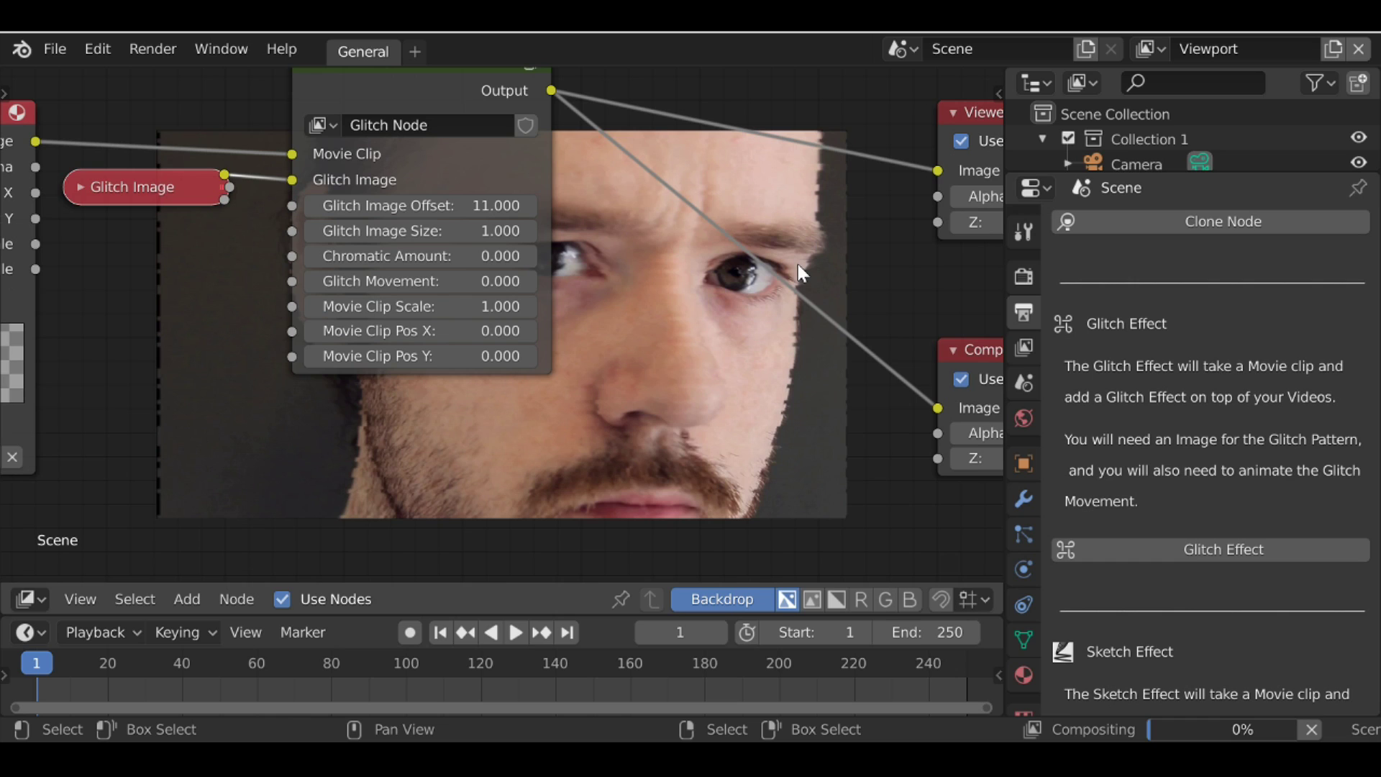
{"action": "left_click_drag", "start_coordinate": [438, 206], "coordinate": [647, 206]}
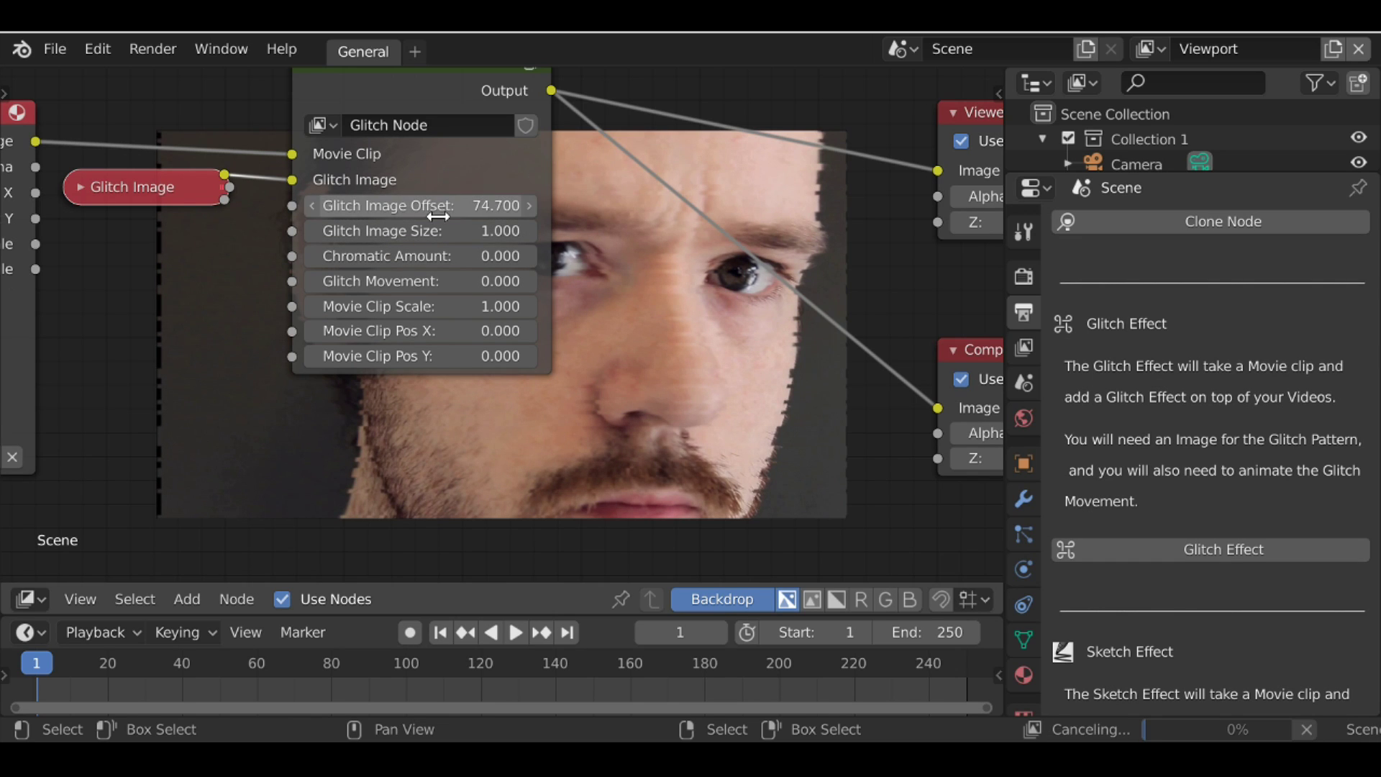
{"action": "left_click_drag", "start_coordinate": [438, 216], "coordinate": [320, 216]}
{"action": "left_click_drag", "start_coordinate": [471, 206], "coordinate": [468, 206]}
{"action": "middle_click_drag", "start_coordinate": [678, 290], "coordinate": [608, 304]}
{"action": "scroll", "coordinate": [694, 327], "scroll_direction": "down", "scroll_amount": 1}
{"action": "middle_click_drag", "start_coordinate": [692, 321], "coordinate": [690, 351]}
{"action": "scroll", "coordinate": [502, 288], "scroll_direction": "up", "scroll_amount": 1}
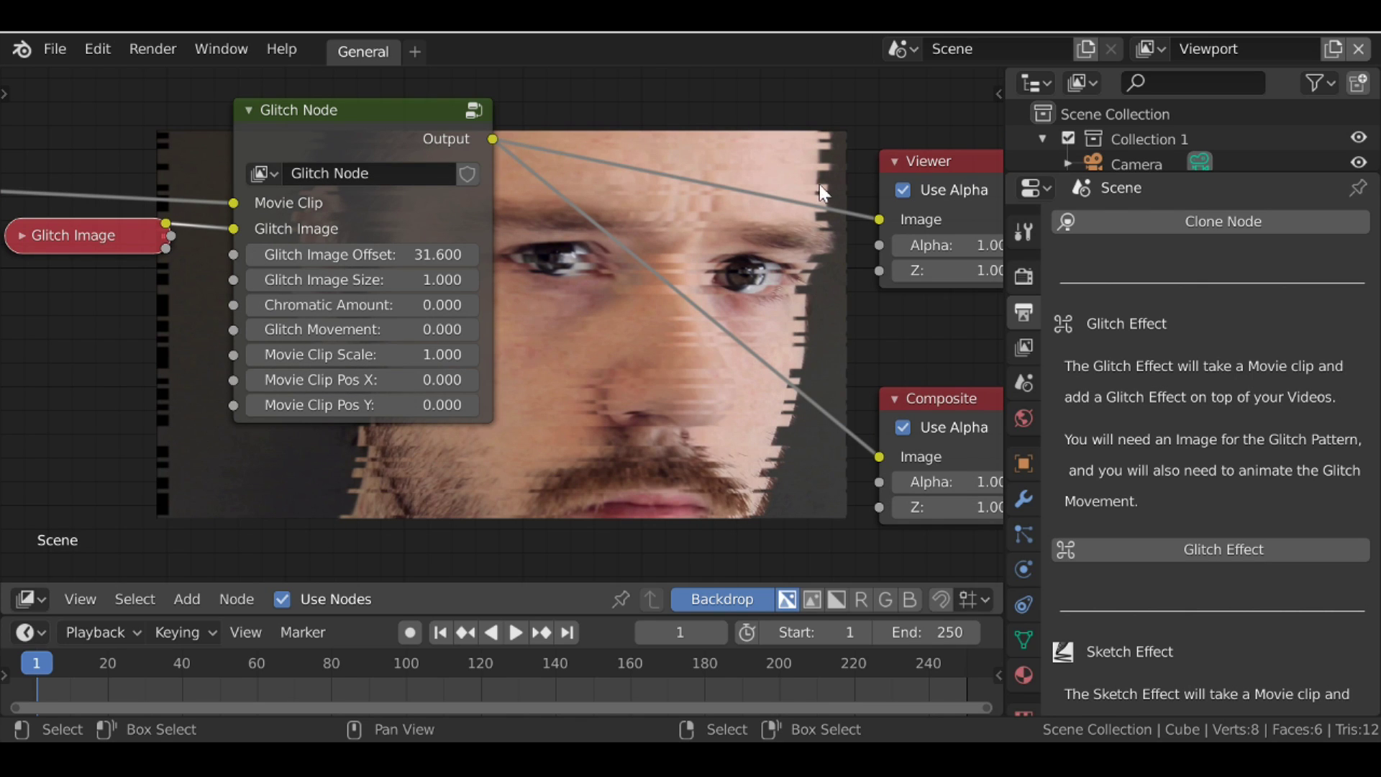
Set the Glitch Node's Glitch Image Size to 1.7 and its Chromatic Amount to 32.3.
{"action": "left_click", "coordinate": [469, 279]}
{"action": "left_click", "coordinate": [469, 280]}
{"action": "left_click", "coordinate": [470, 280]}
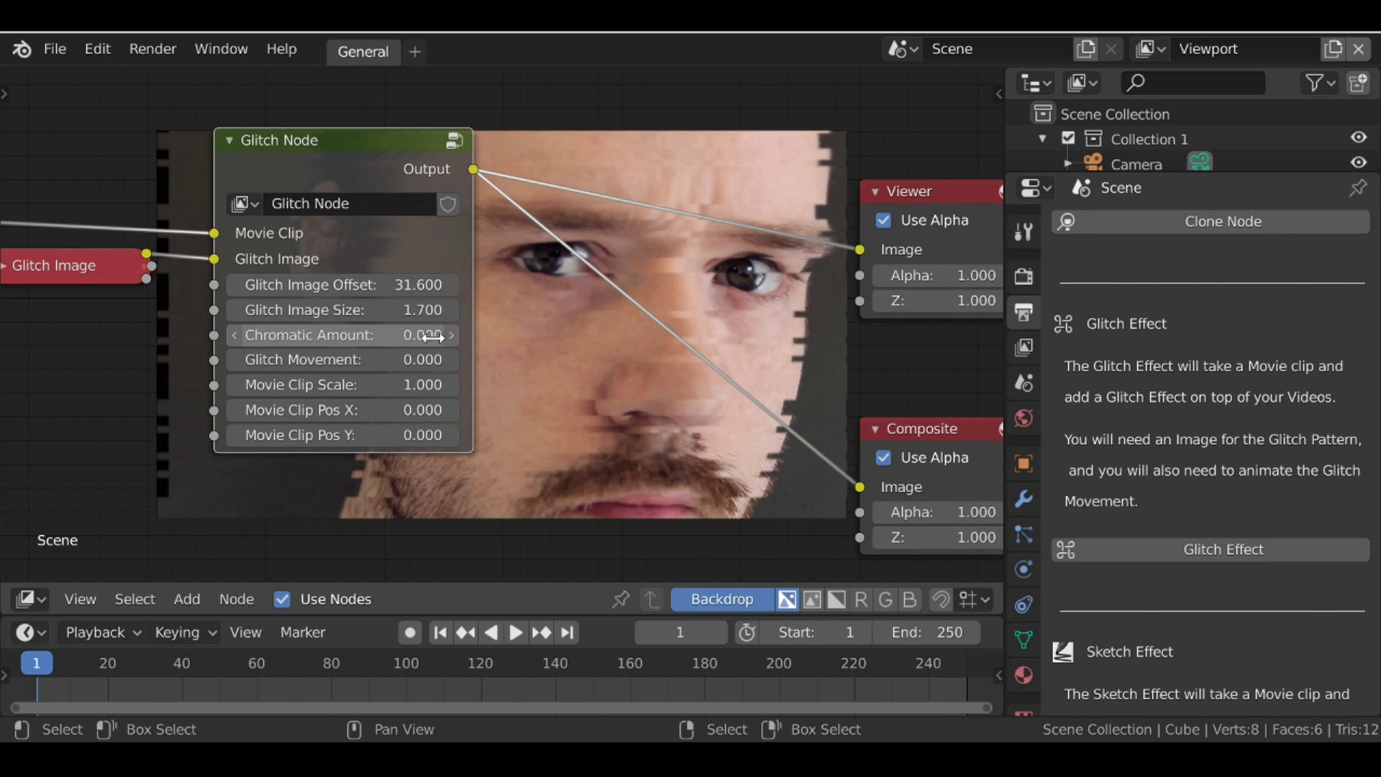
{"action": "left_click_drag", "start_coordinate": [313, 334], "coordinate": [374, 334]}
{"action": "left_click_drag", "start_coordinate": [377, 285], "coordinate": [600, 344]}
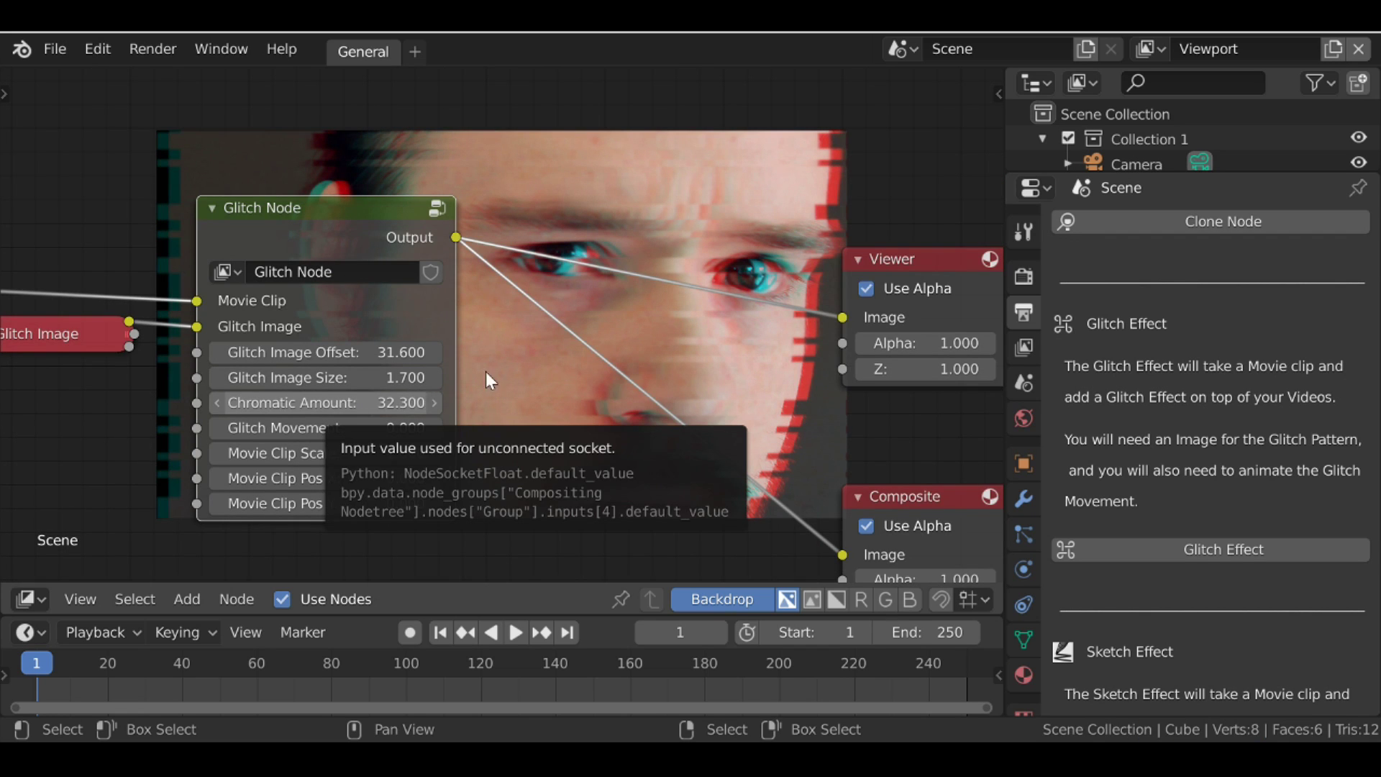
{"action": "middle_click_drag", "start_coordinate": [547, 393], "coordinate": [532, 461]}
{"action": "middle_click_drag", "start_coordinate": [326, 486], "coordinate": [328, 312]}
{"action": "scroll", "coordinate": [329, 312], "scroll_direction": "up", "scroll_amount": 1}
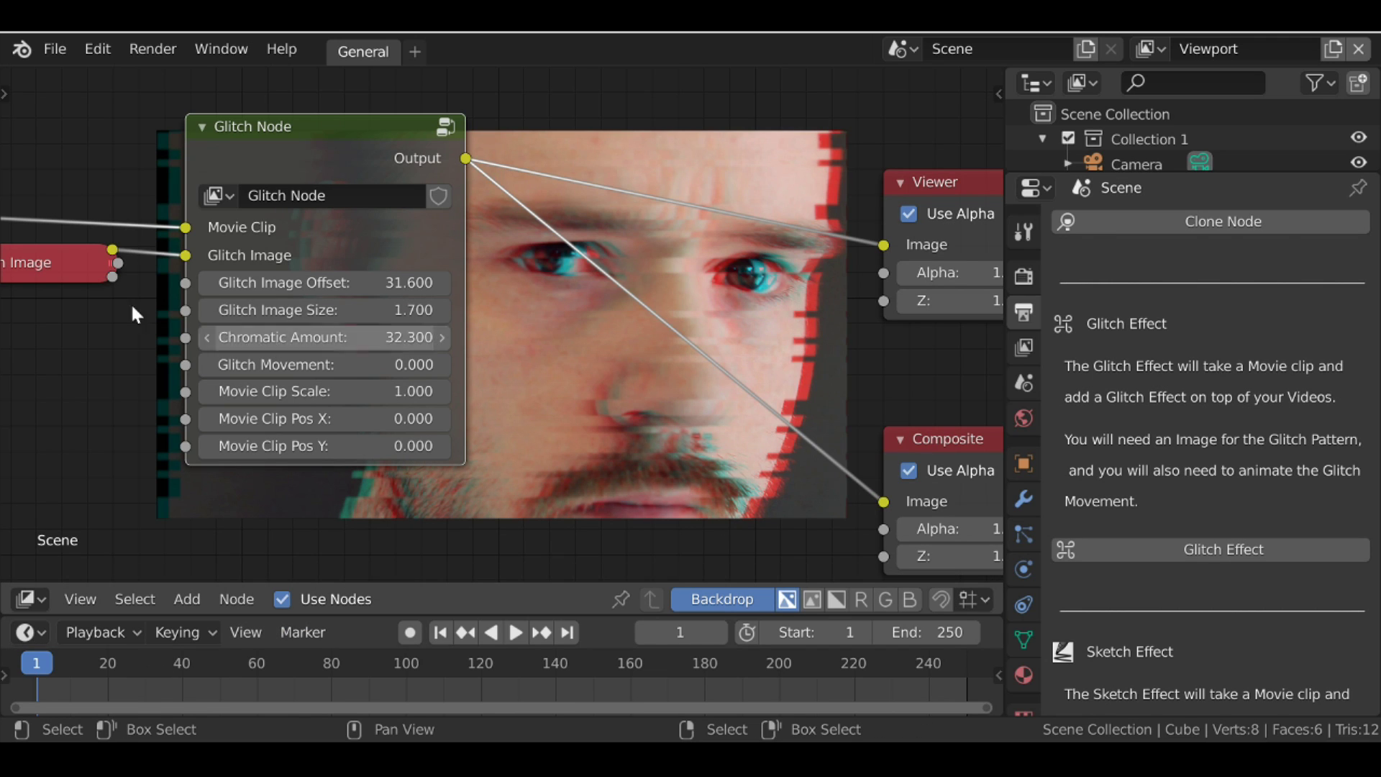
{"action": "left_click_drag", "start_coordinate": [87, 267], "coordinate": [89, 282]}
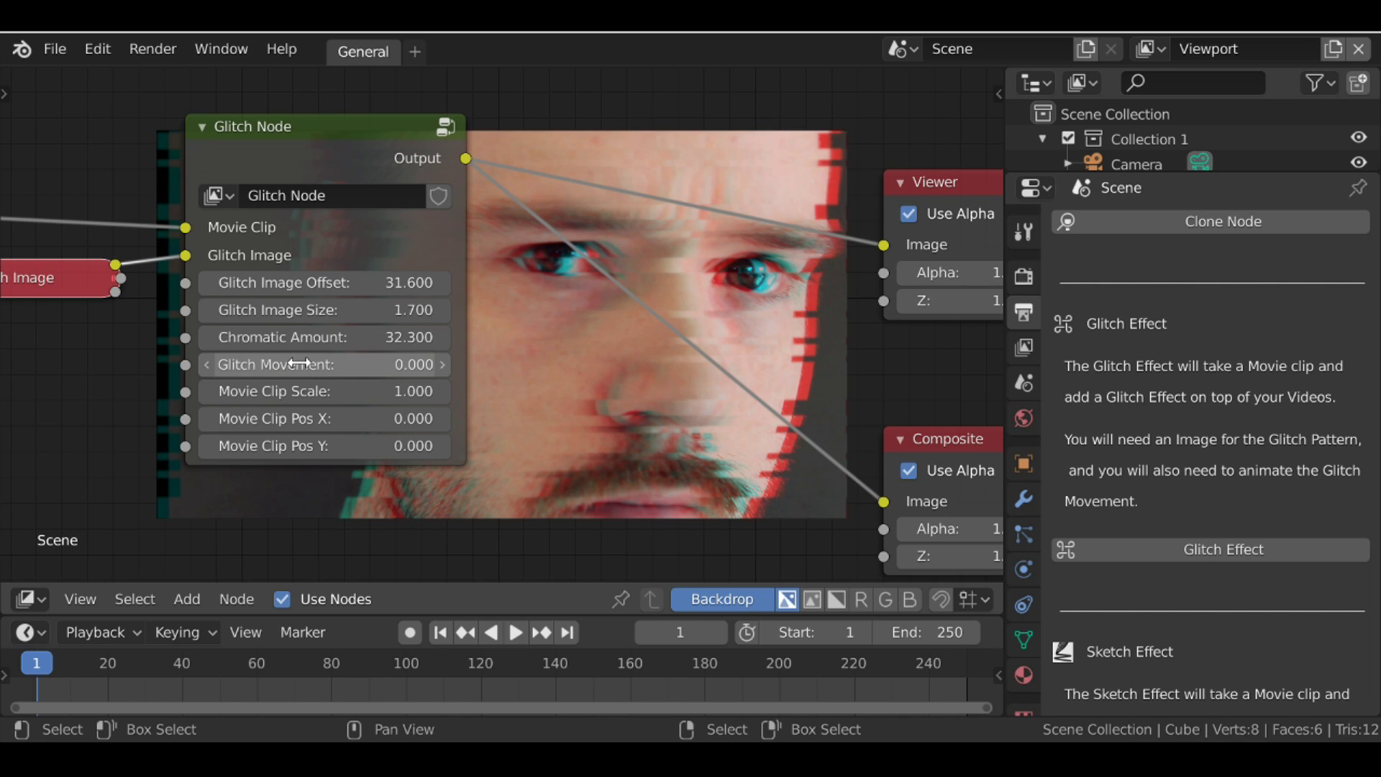
Set the Glitch Node's Glitch Movement to -15.2 and keyframe it at frame 1.
{"action": "left_click_drag", "start_coordinate": [301, 362], "coordinate": [710, 379]}
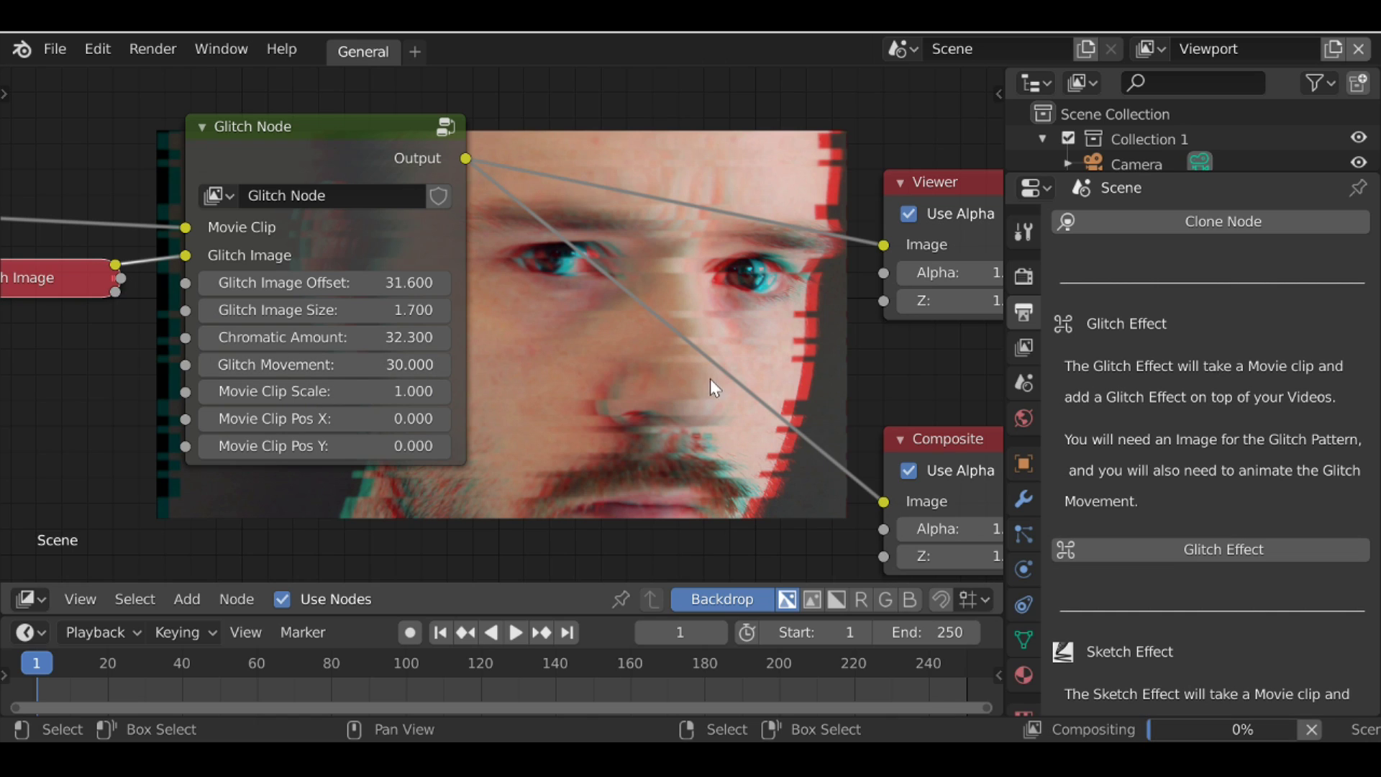
{"action": "left_click_drag", "start_coordinate": [323, 365], "coordinate": [21, 367]}
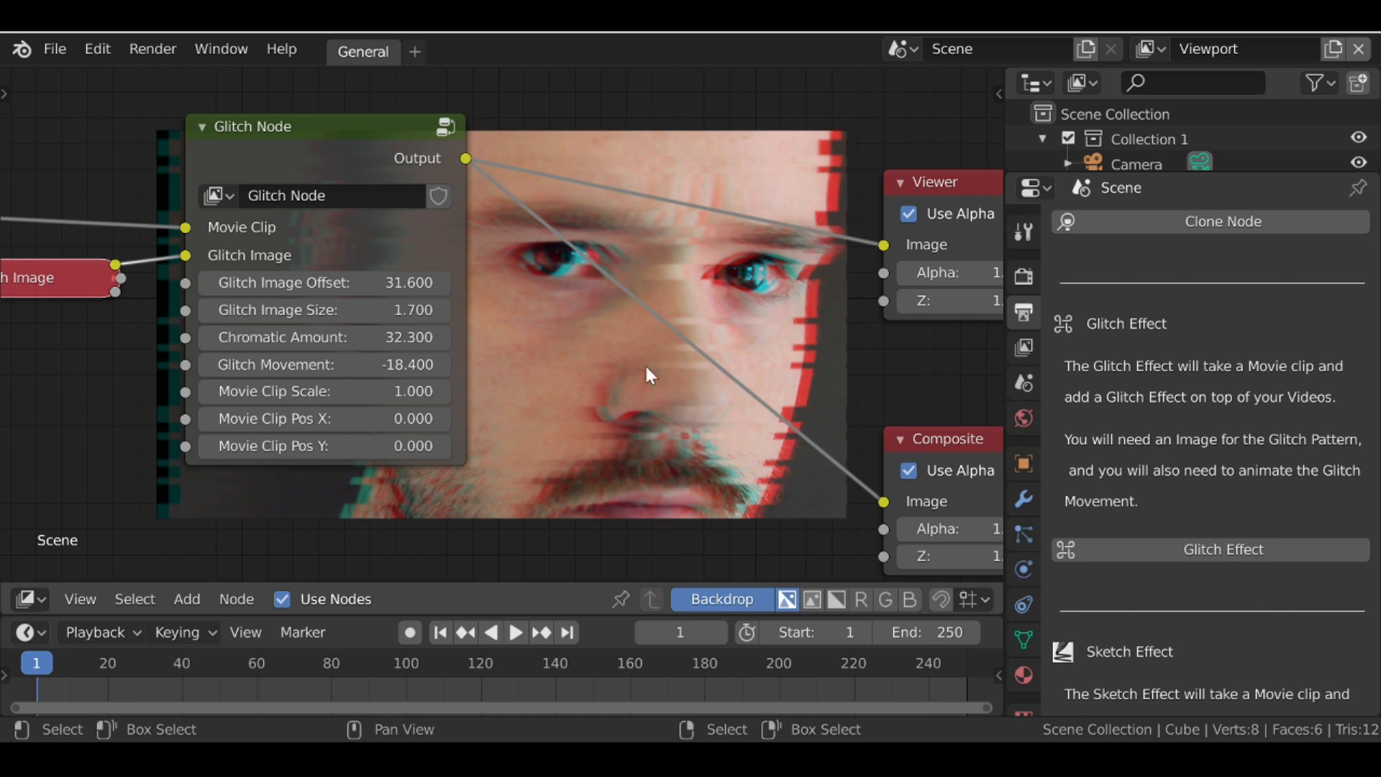
{"action": "left_click_drag", "start_coordinate": [357, 371], "coordinate": [429, 371]}
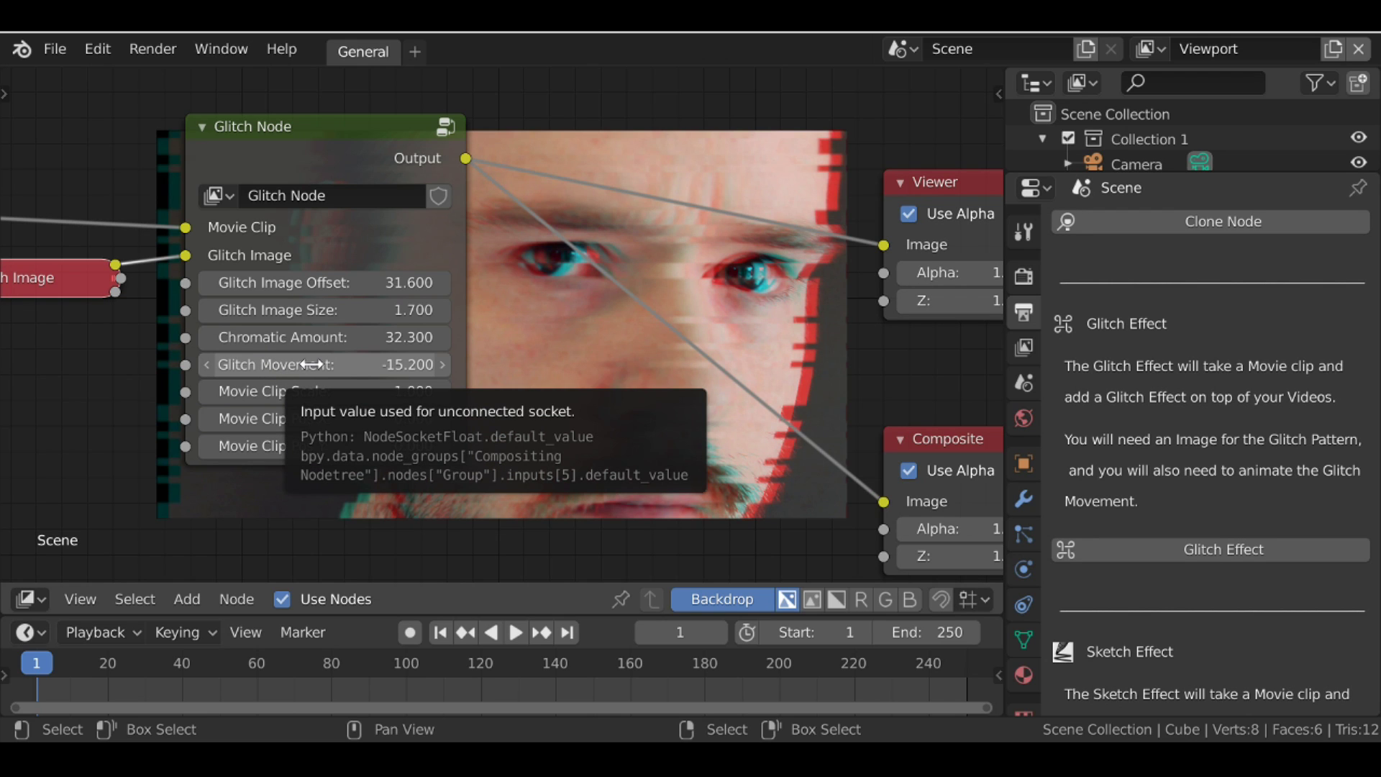
{"action": "key", "text": "i"}
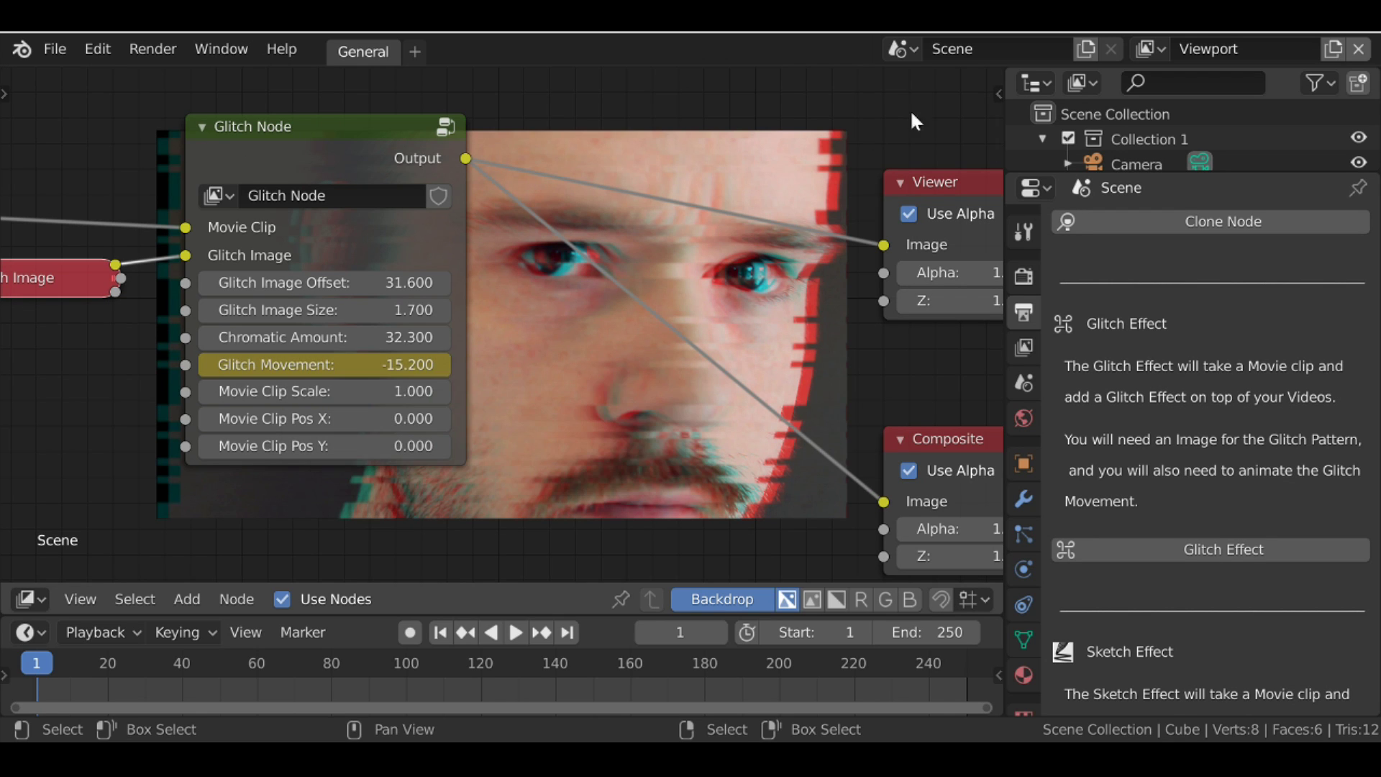
Split the compositor area, turn the new upper area into a Graph Editor, and expand the Compositing Nodetree channels.
{"action": "left_click_drag", "start_coordinate": [997, 72], "coordinate": [39, 246]}
{"action": "left_click", "coordinate": [33, 240]}
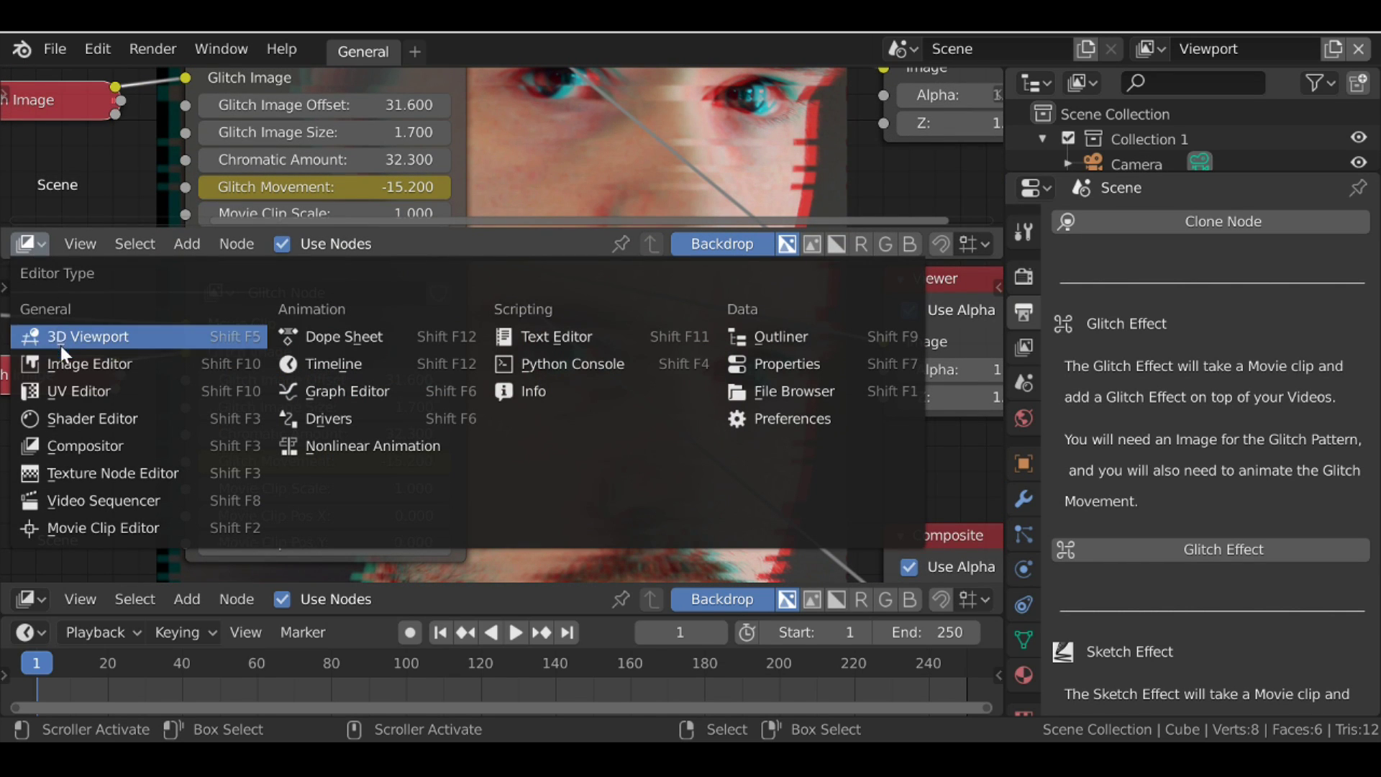
{"action": "left_click", "coordinate": [338, 391]}
{"action": "scroll", "coordinate": [325, 287], "scroll_direction": "down", "scroll_amount": 1}
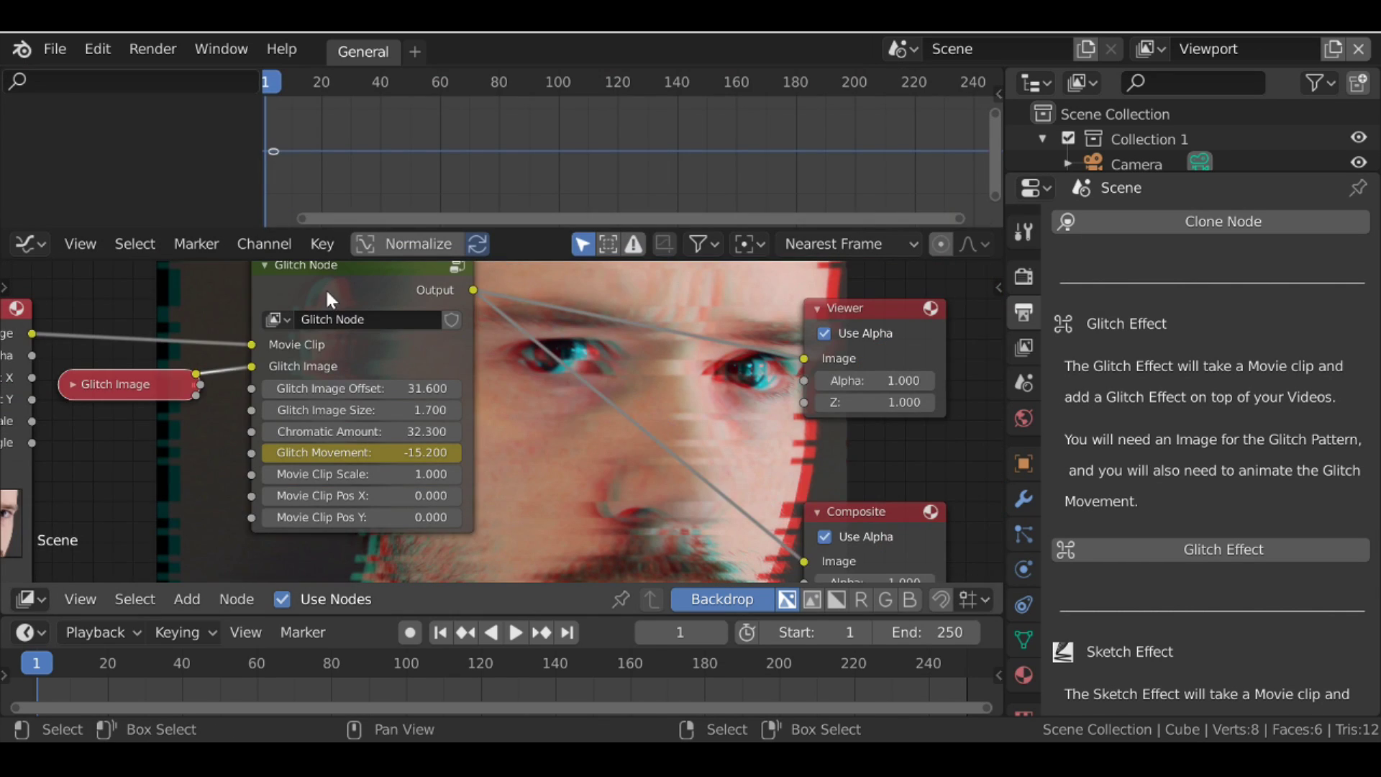
{"action": "left_click", "coordinate": [17, 132]}
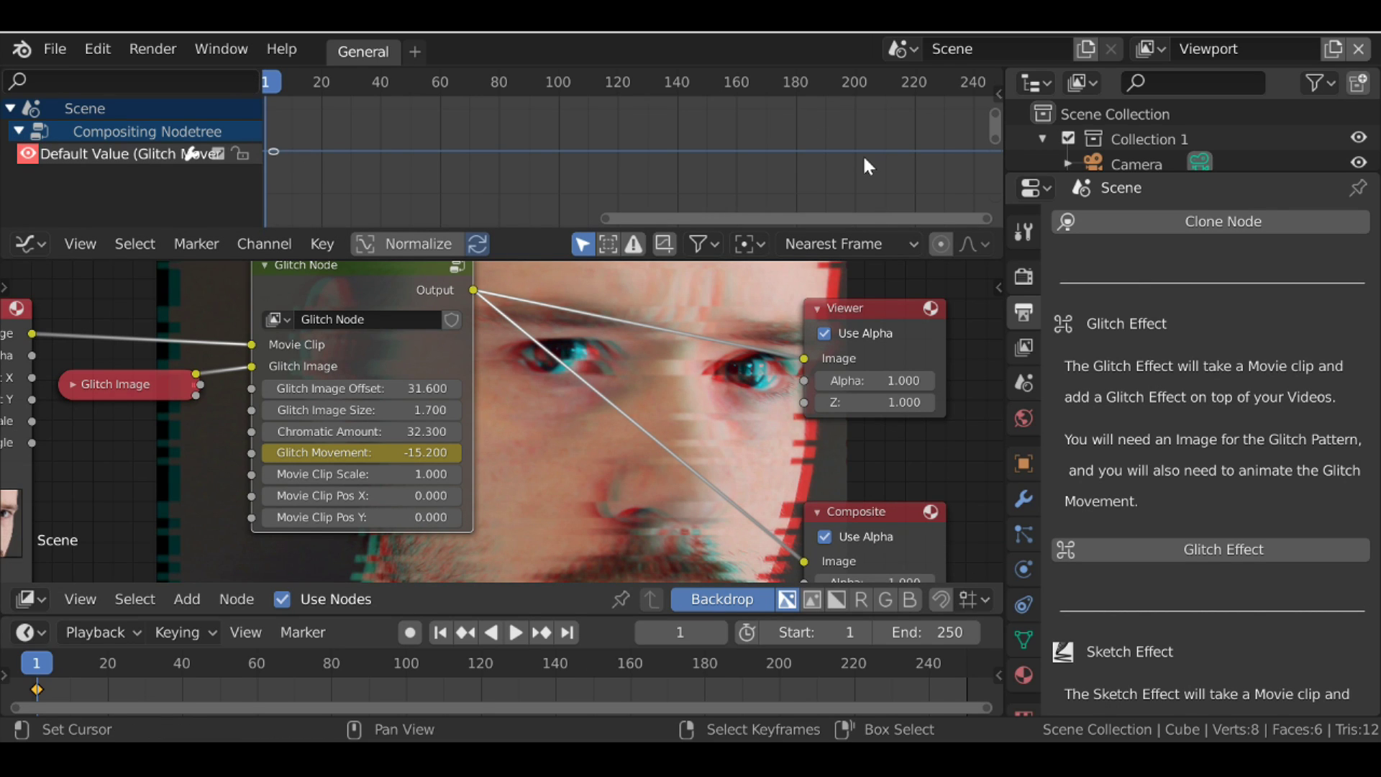
Add a Noise modifier to the Glitch Movement curve with scale 3.6 and strength 9.1.
{"action": "key", "text": "n"}
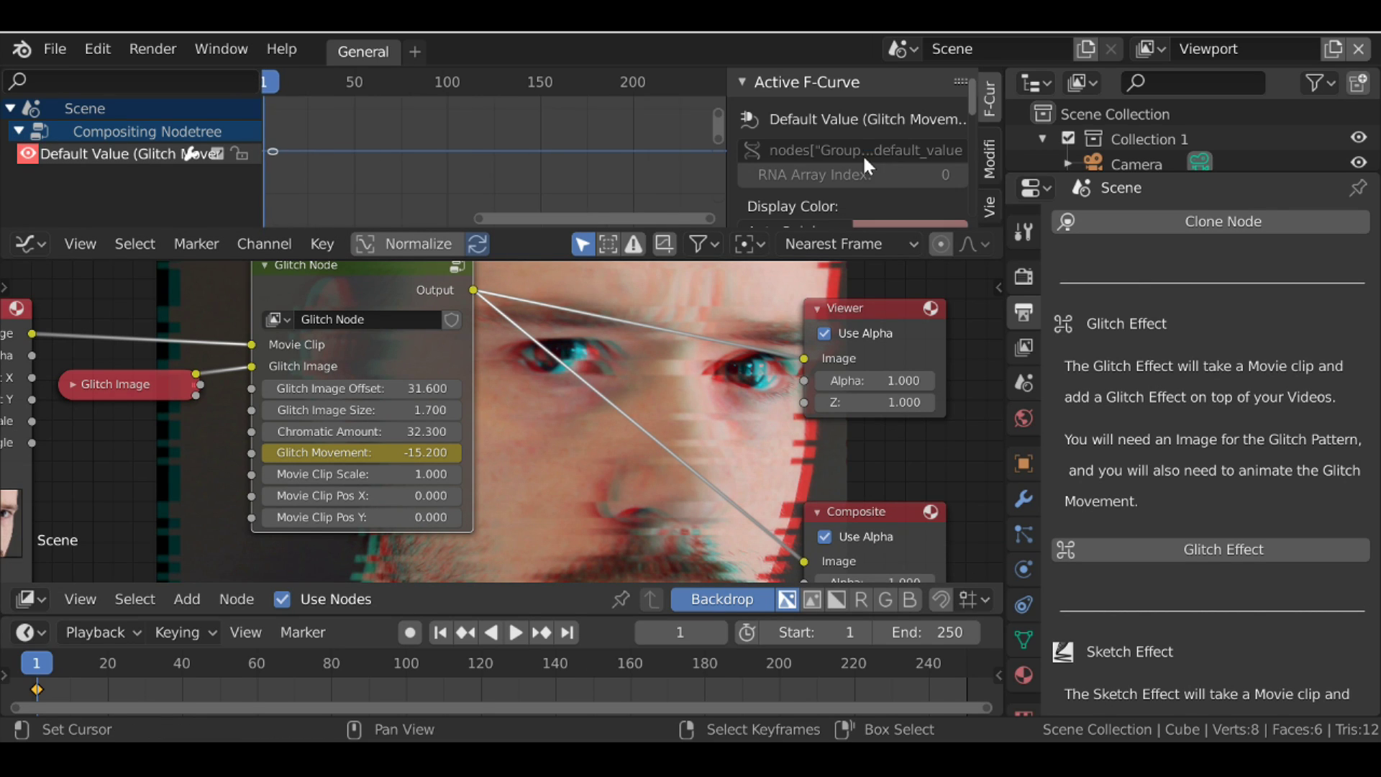
{"action": "left_click", "coordinate": [990, 161]}
{"action": "left_click_drag", "start_coordinate": [971, 229], "coordinate": [942, 314]}
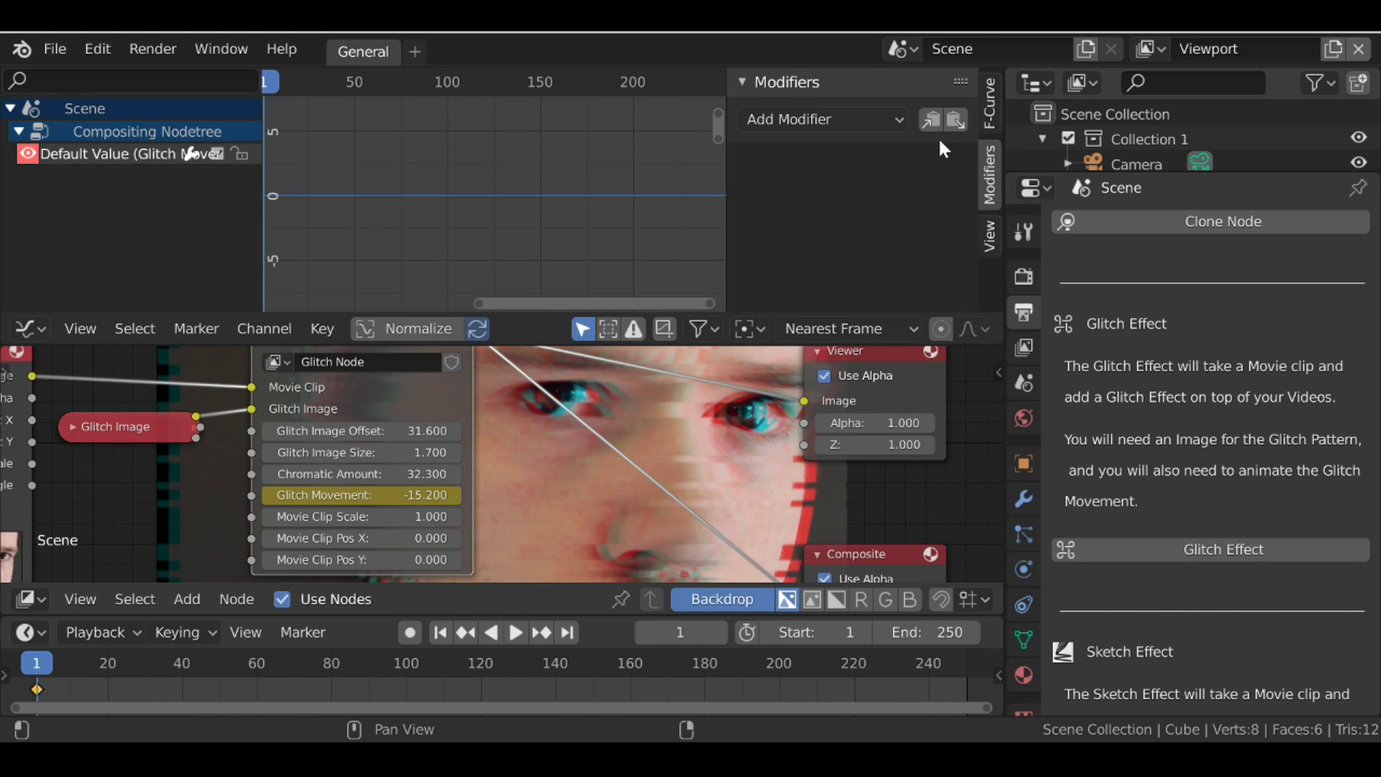
{"action": "left_click", "coordinate": [801, 118]}
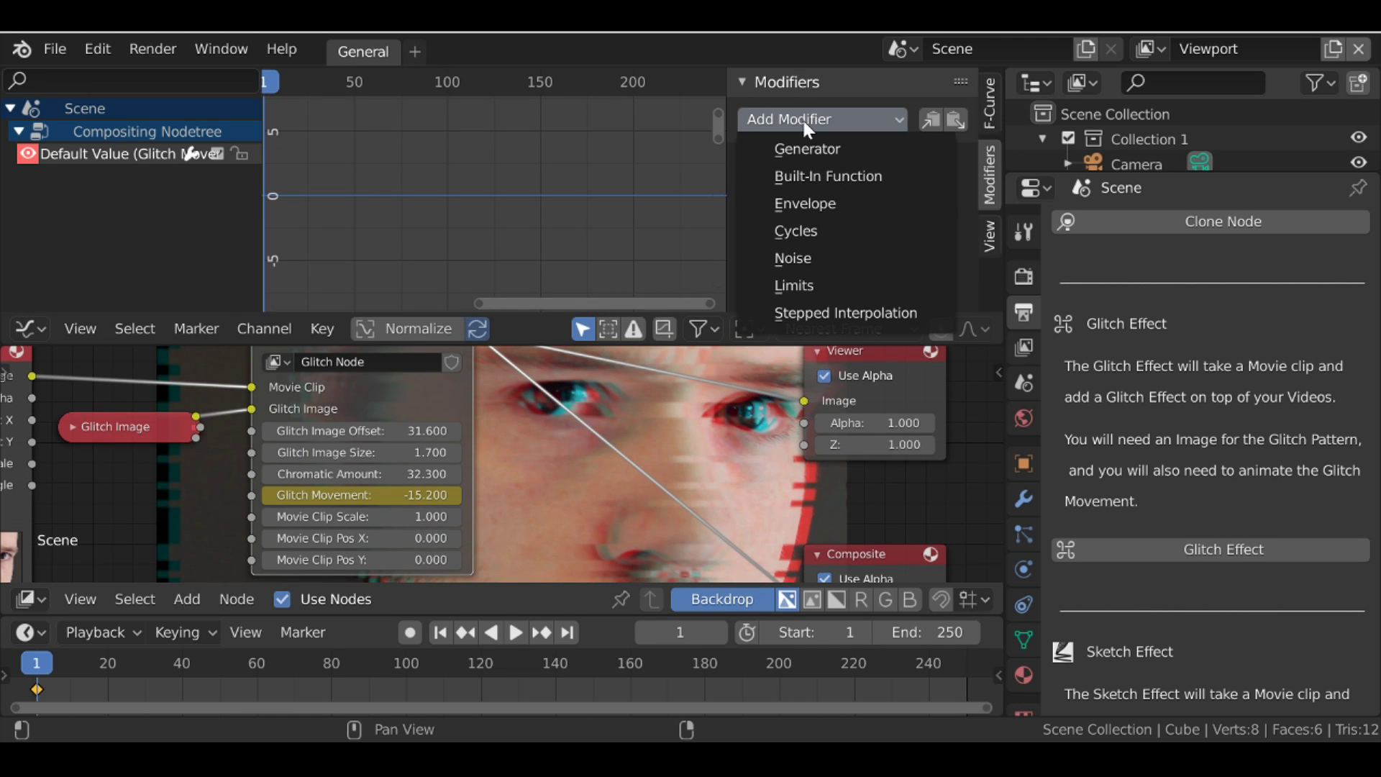
{"action": "left_click", "coordinate": [809, 257]}
{"action": "mouse_move", "coordinate": [805, 255]}
{"action": "left_mouse_down"}
{"action": "mouse_move", "coordinate": [845, 255]}
{"action": "mouse_move", "coordinate": [801, 255]}
{"action": "mouse_move", "coordinate": [820, 228]}
{"action": "mouse_move", "coordinate": [794, 229]}
{"action": "mouse_move", "coordinate": [795, 255]}
{"action": "left_mouse_up"}
Raise the Noise modifier's strength to 48.8 and step through the frames to frame 13 to preview the glitch.
{"action": "key", "text": "Up"}
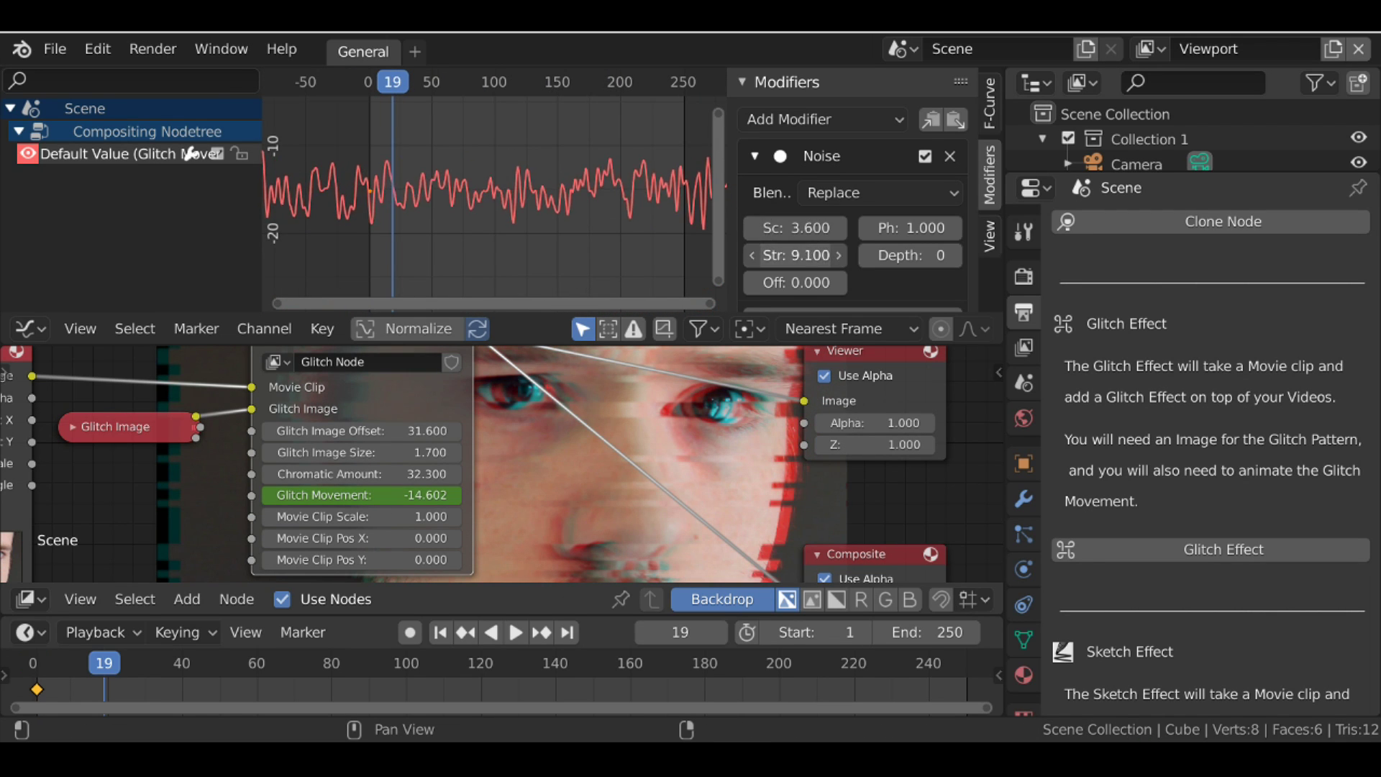
{"action": "key", "text": "Right"}
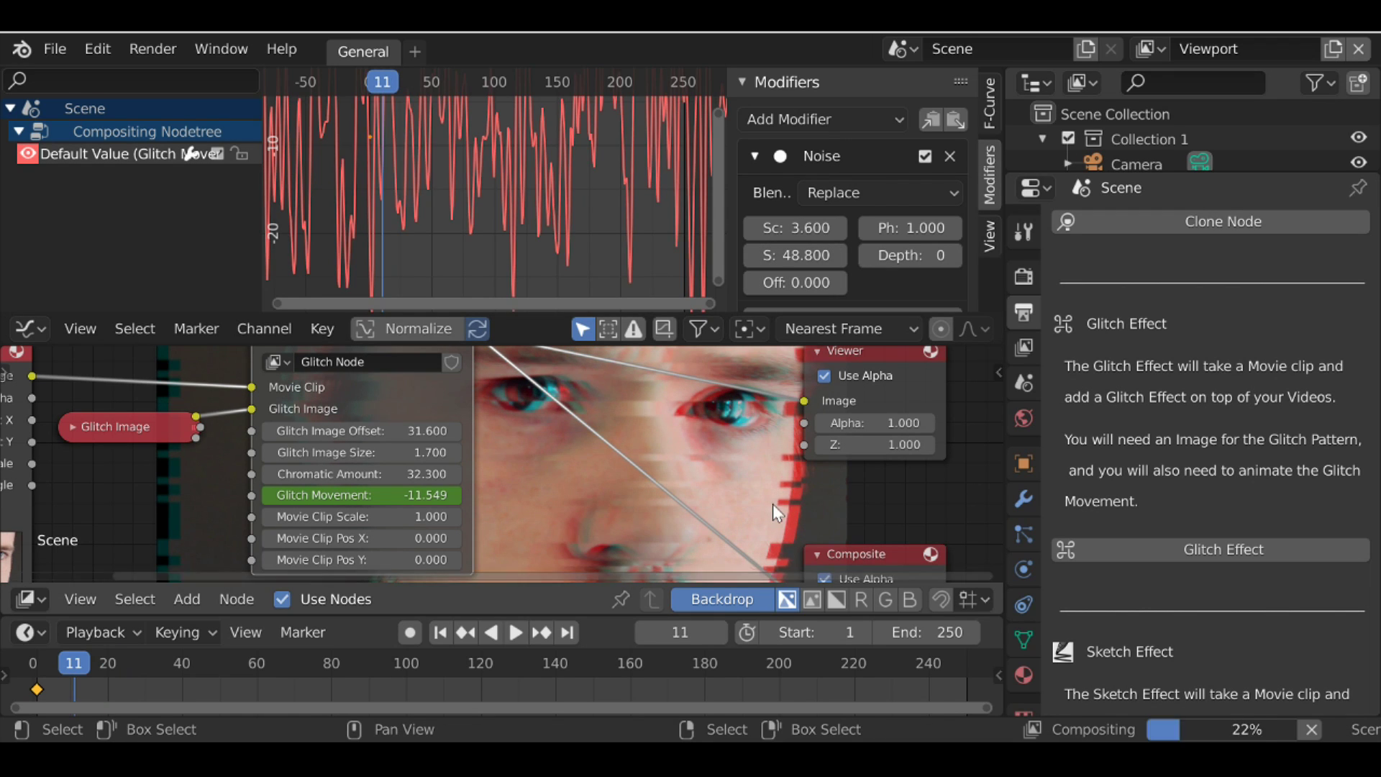
{"action": "key", "text": "Right"}
{"action": "key", "text": "Right"}
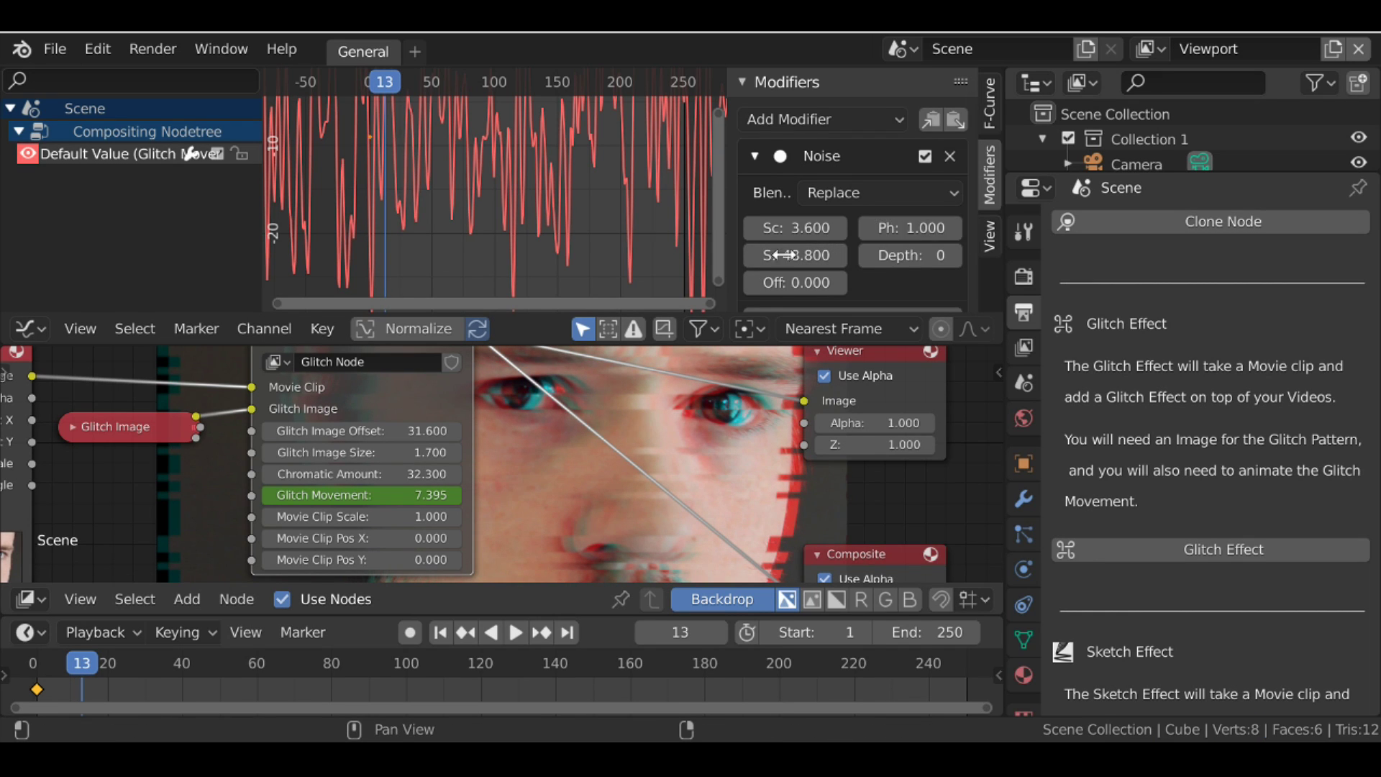
Add a Limits modifier to the Glitch Movement curve and close the Graph Editor area.
{"action": "left_click", "coordinate": [820, 120]}
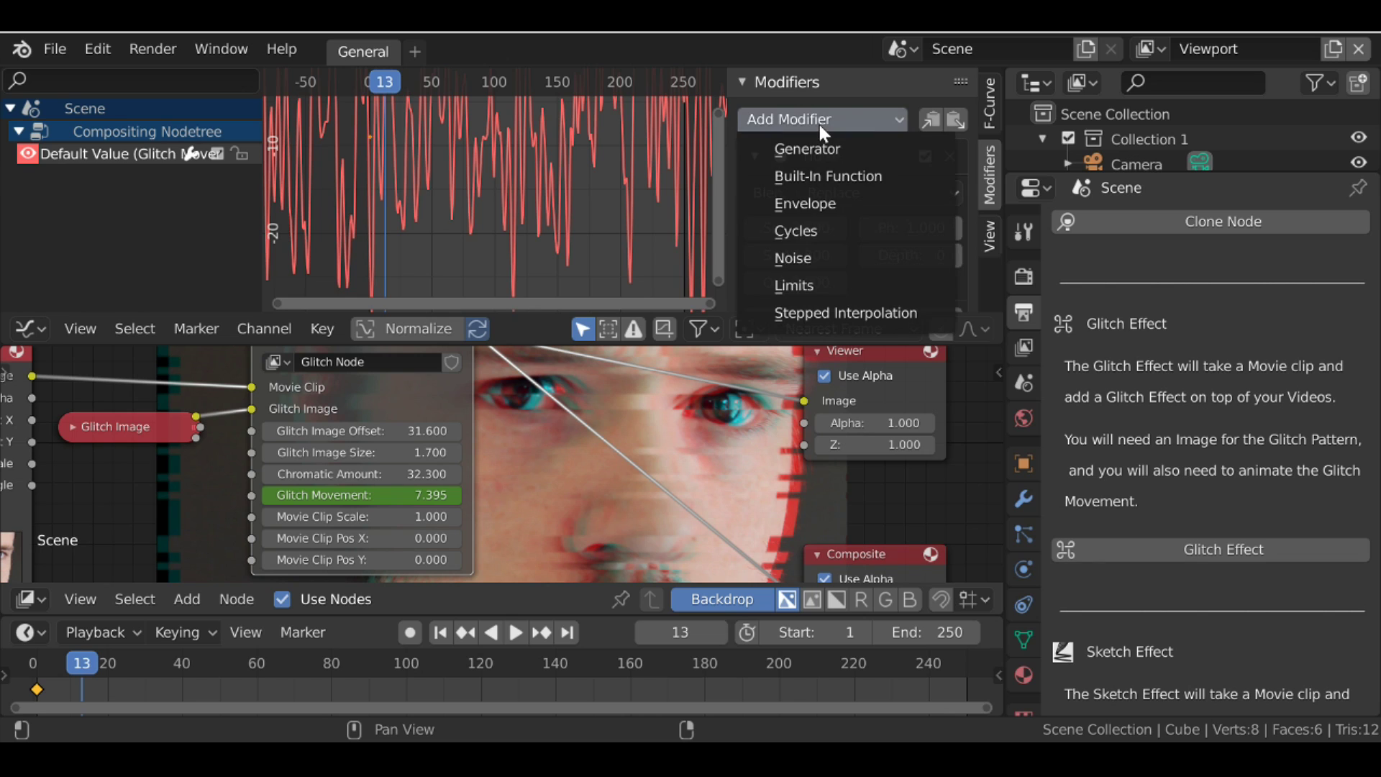
{"action": "left_click", "coordinate": [809, 284]}
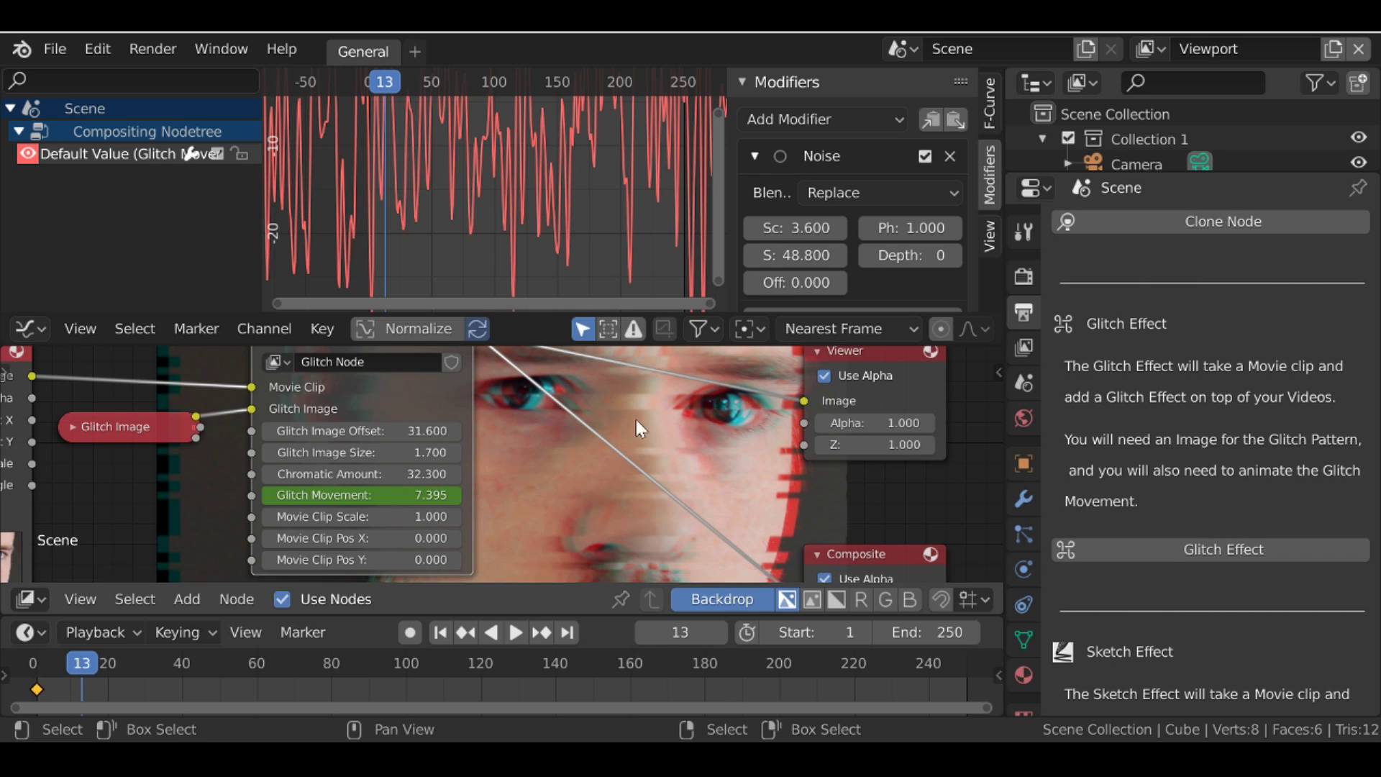
{"action": "scroll", "coordinate": [402, 200], "scroll_direction": "down", "scroll_amount": 4}
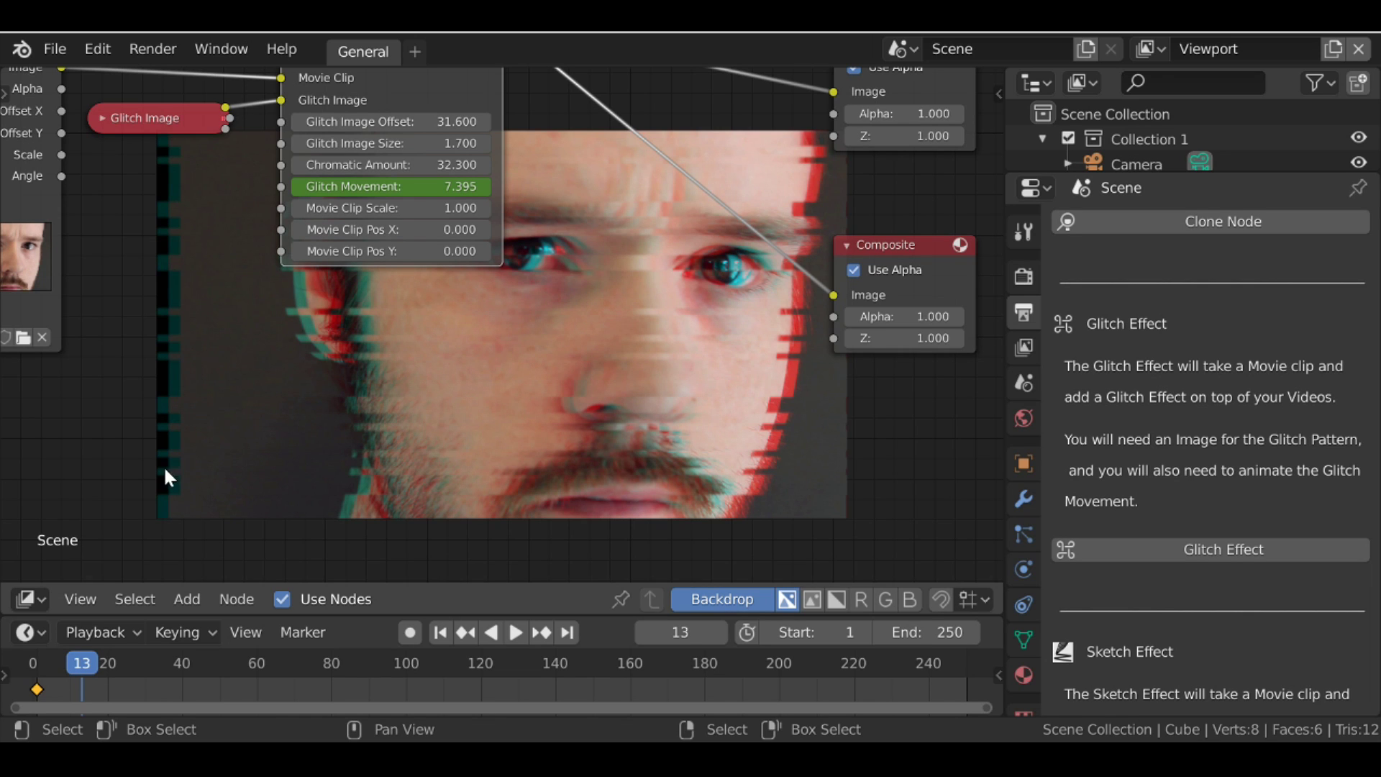
Shift the footage horizontally by setting the Glitch Node's Movie Clip Pos X to -14.5.
{"action": "scroll", "coordinate": [338, 336], "scroll_direction": "up", "scroll_amount": 2}
{"action": "left_click_drag", "start_coordinate": [360, 269], "coordinate": [273, 270]}
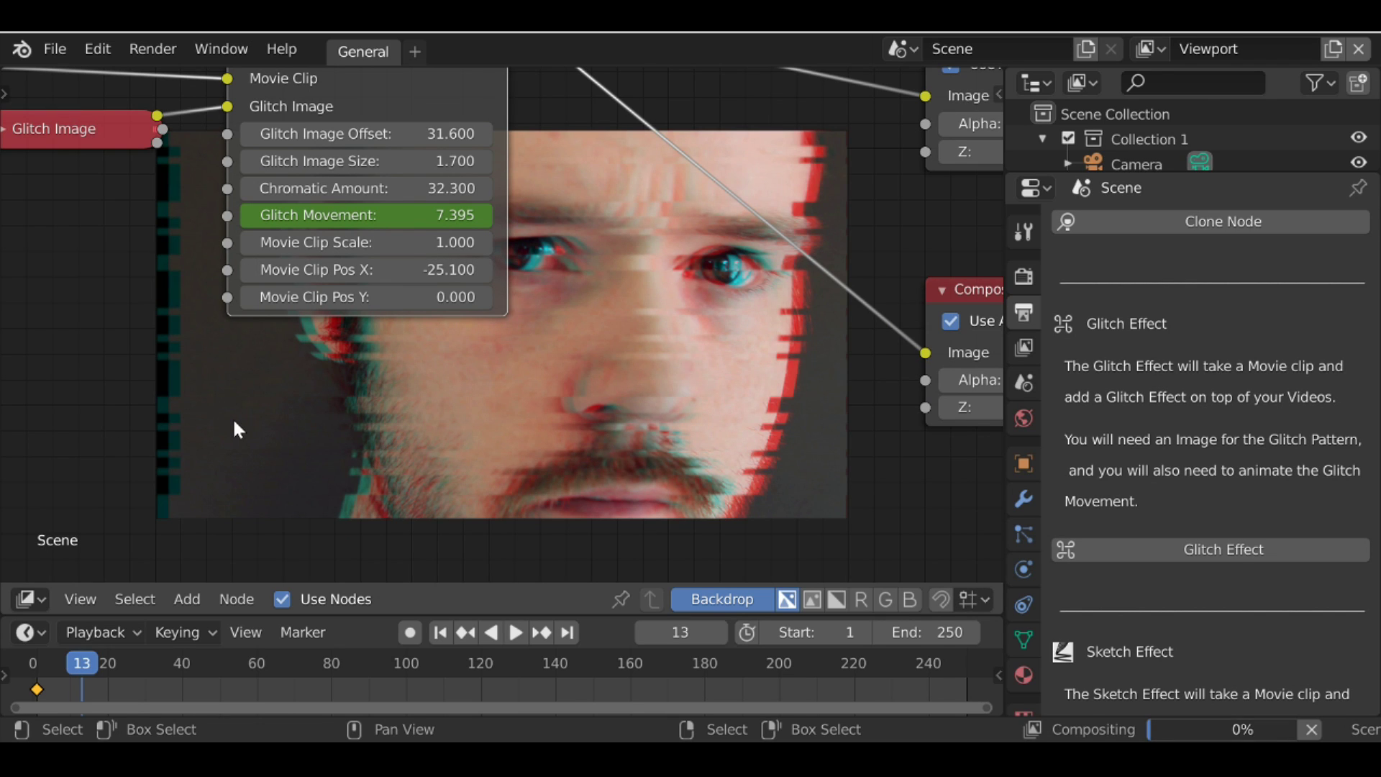
{"action": "left_click_drag", "start_coordinate": [360, 270], "coordinate": [366, 267]}
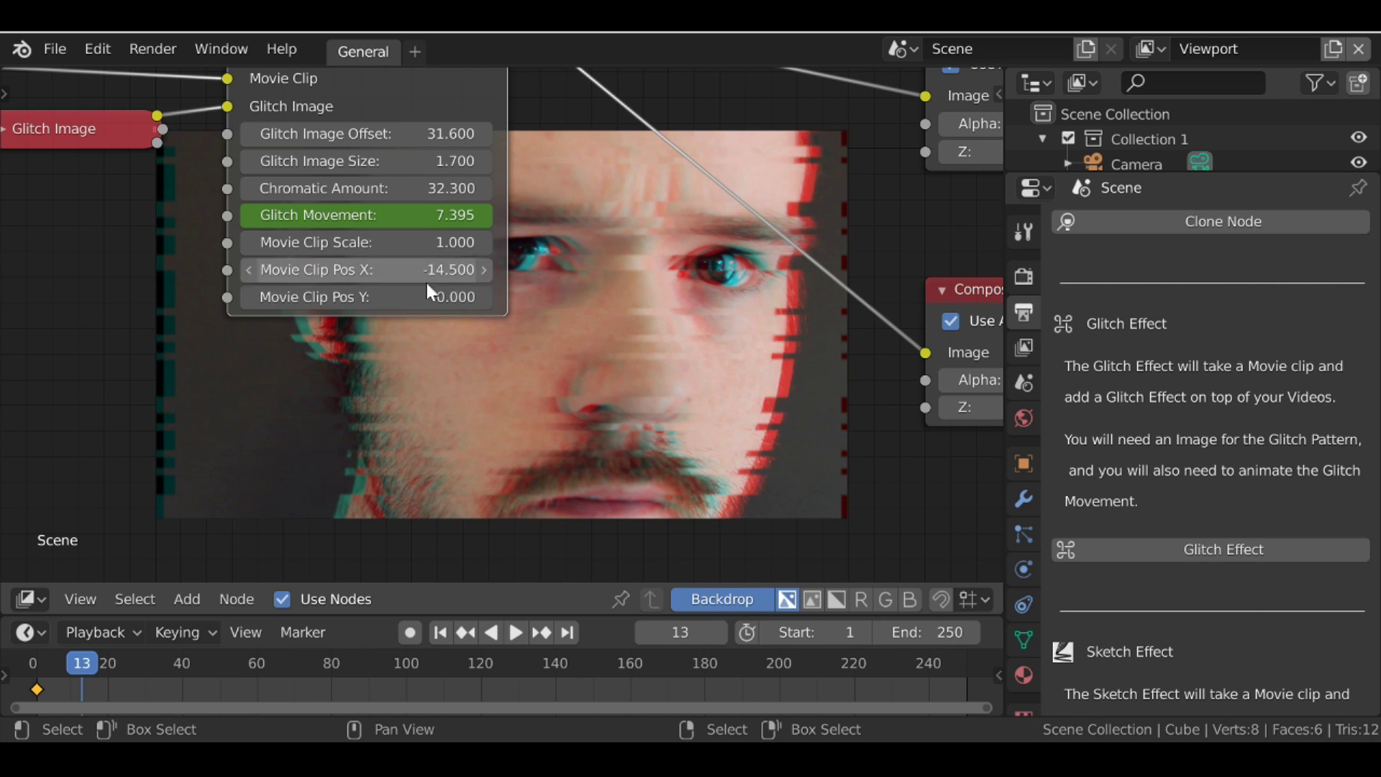
Scale the footage up with a Movie Clip Scale of 1.03 and shift it with a Movie Clip Pos X of -30.1.
{"action": "double_click", "coordinate": [397, 241]}
{"action": "type", "text": "0"}
{"action": "type", "text": "3"}
{"action": "key", "text": "Return"}
{"action": "key", "text": "Home"}
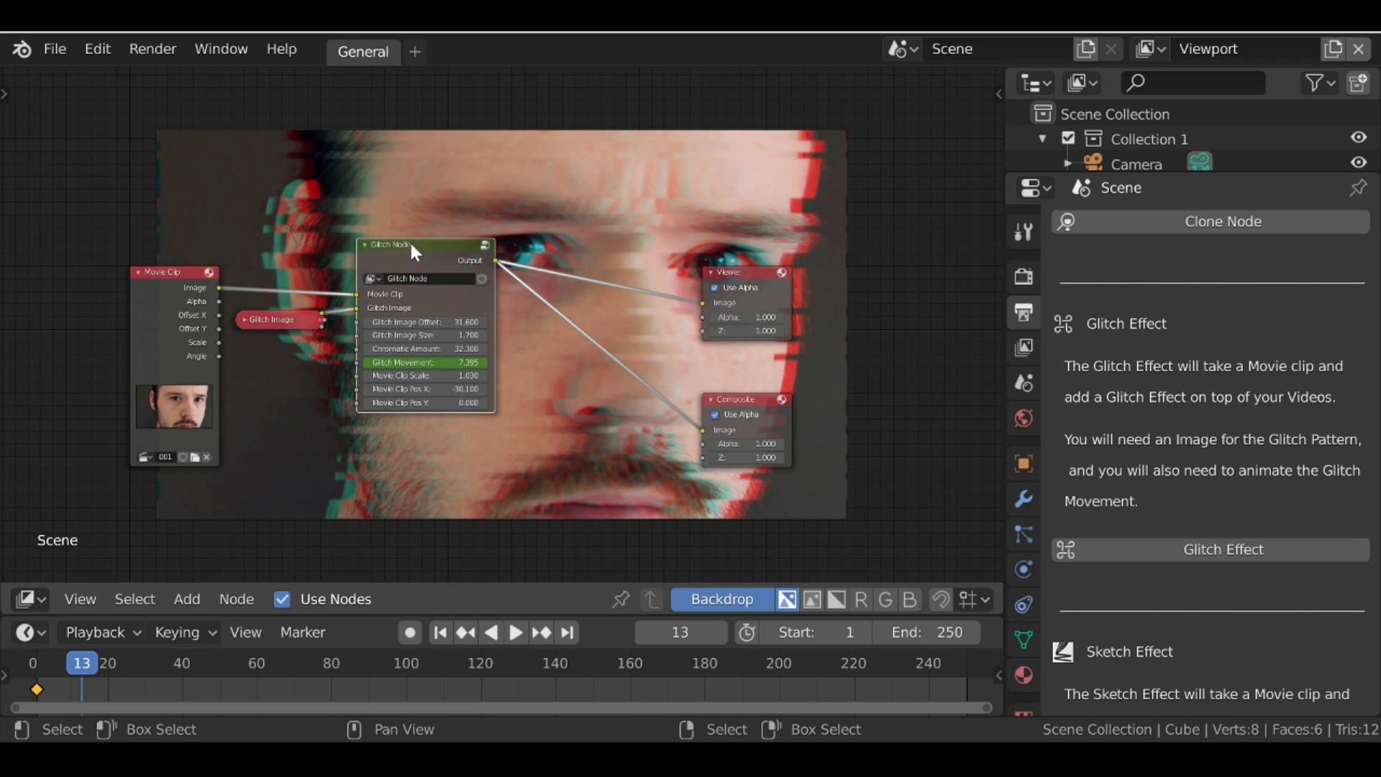
{"action": "left_click_drag", "start_coordinate": [385, 248], "coordinate": [397, 229]}
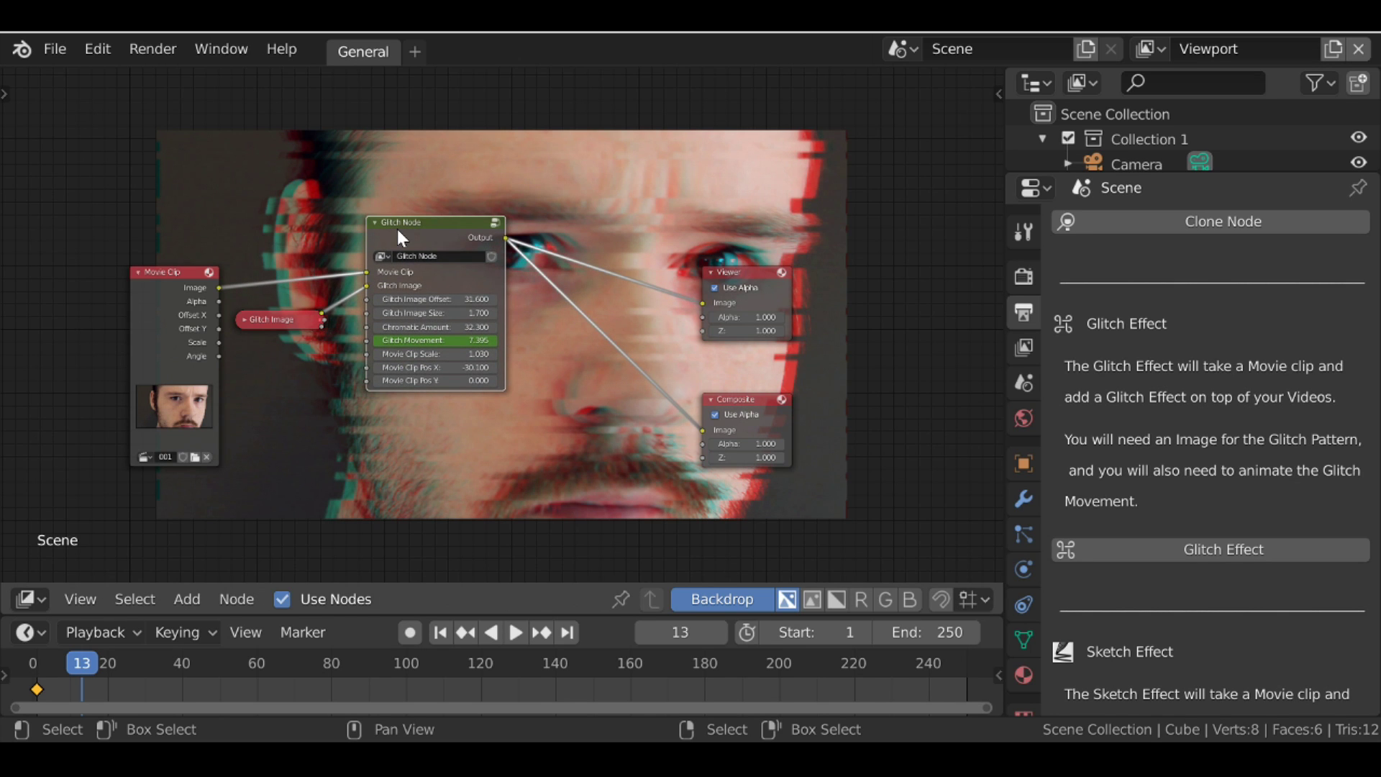
Inside the Glitch Node group, set the chromatic Translate node's Y offset to 20, then return to the main node tree.
{"action": "key", "text": "Tab"}
{"action": "key", "text": "Home"}
{"action": "left_click_drag", "start_coordinate": [585, 227], "coordinate": [605, 213]}
{"action": "scroll", "coordinate": [605, 213], "scroll_direction": "up", "scroll_amount": 5}
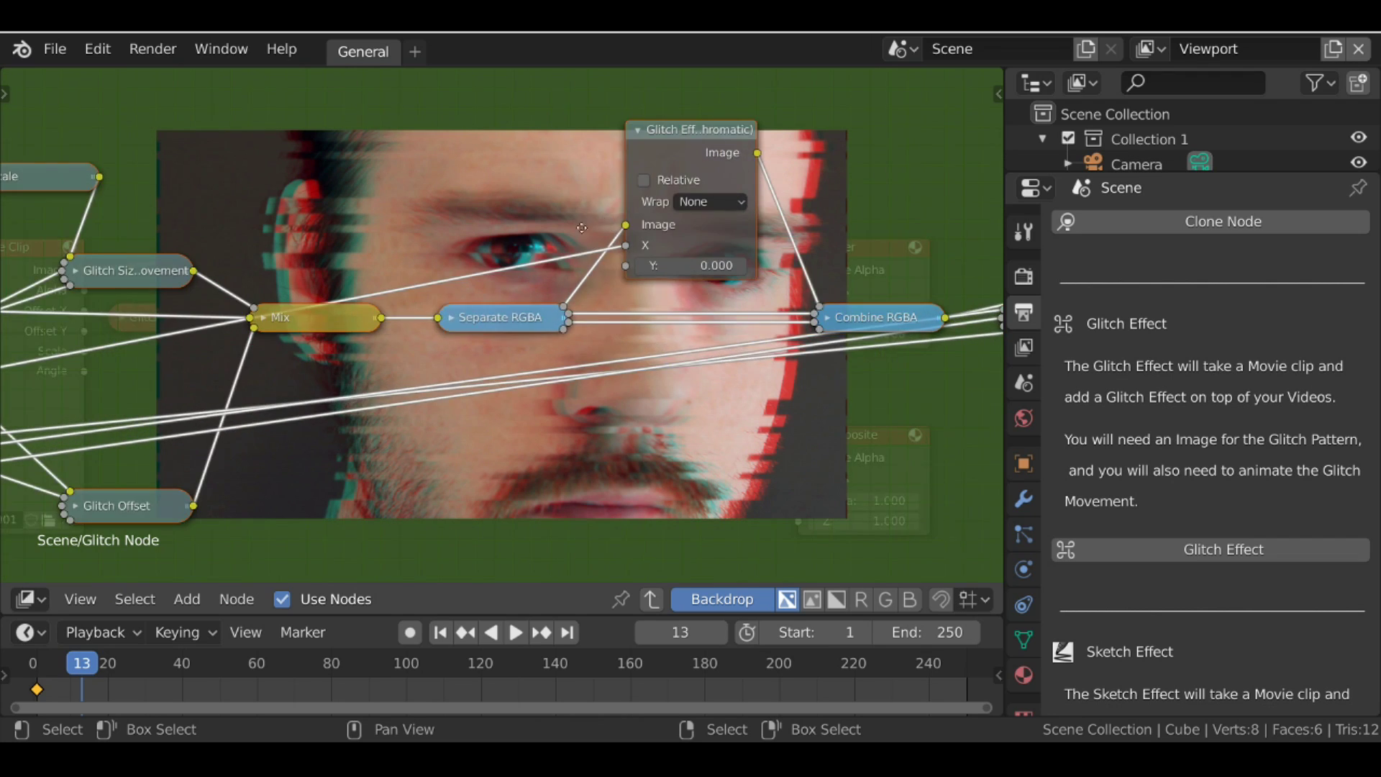
{"action": "scroll", "coordinate": [594, 303], "scroll_direction": "up", "scroll_amount": 1}
{"action": "left_click", "coordinate": [607, 292]}
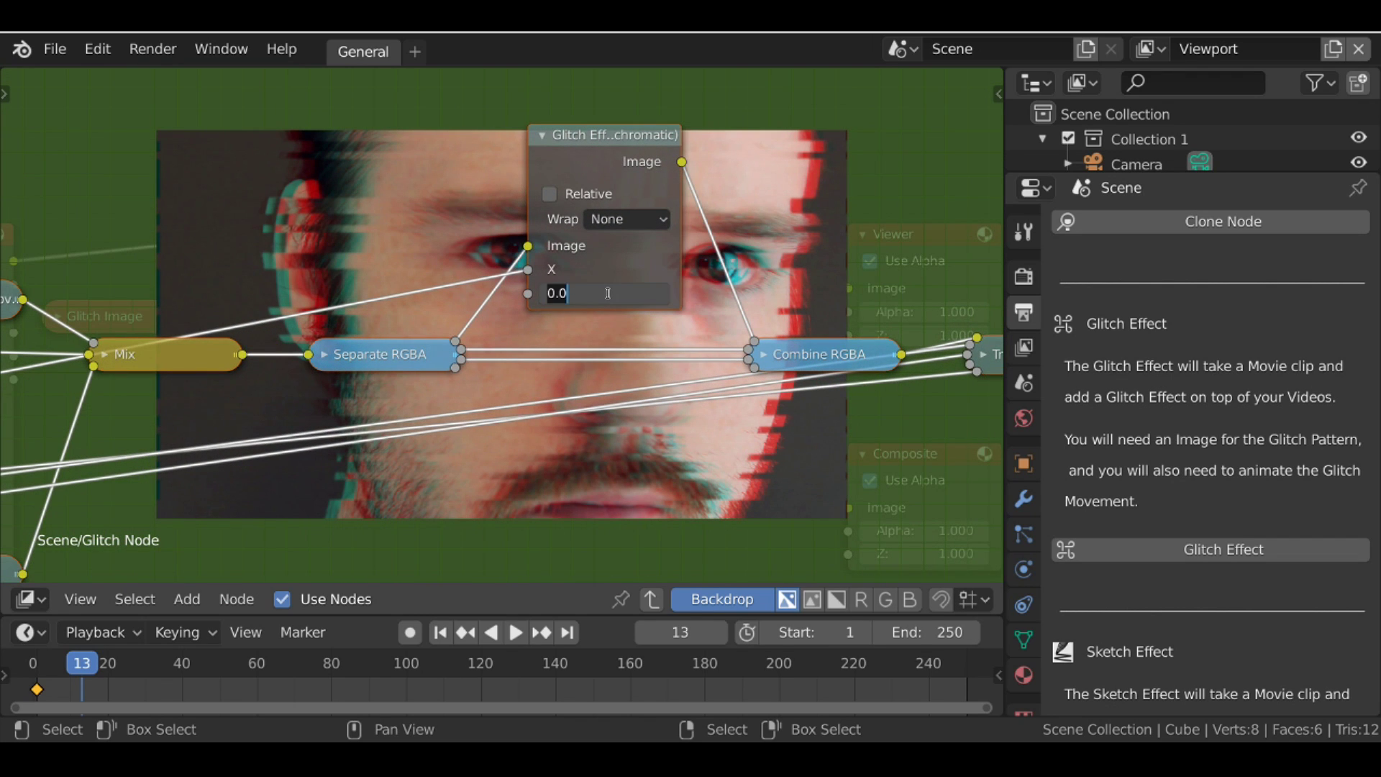
{"action": "type", "text": "20"}
{"action": "key", "text": "Return"}
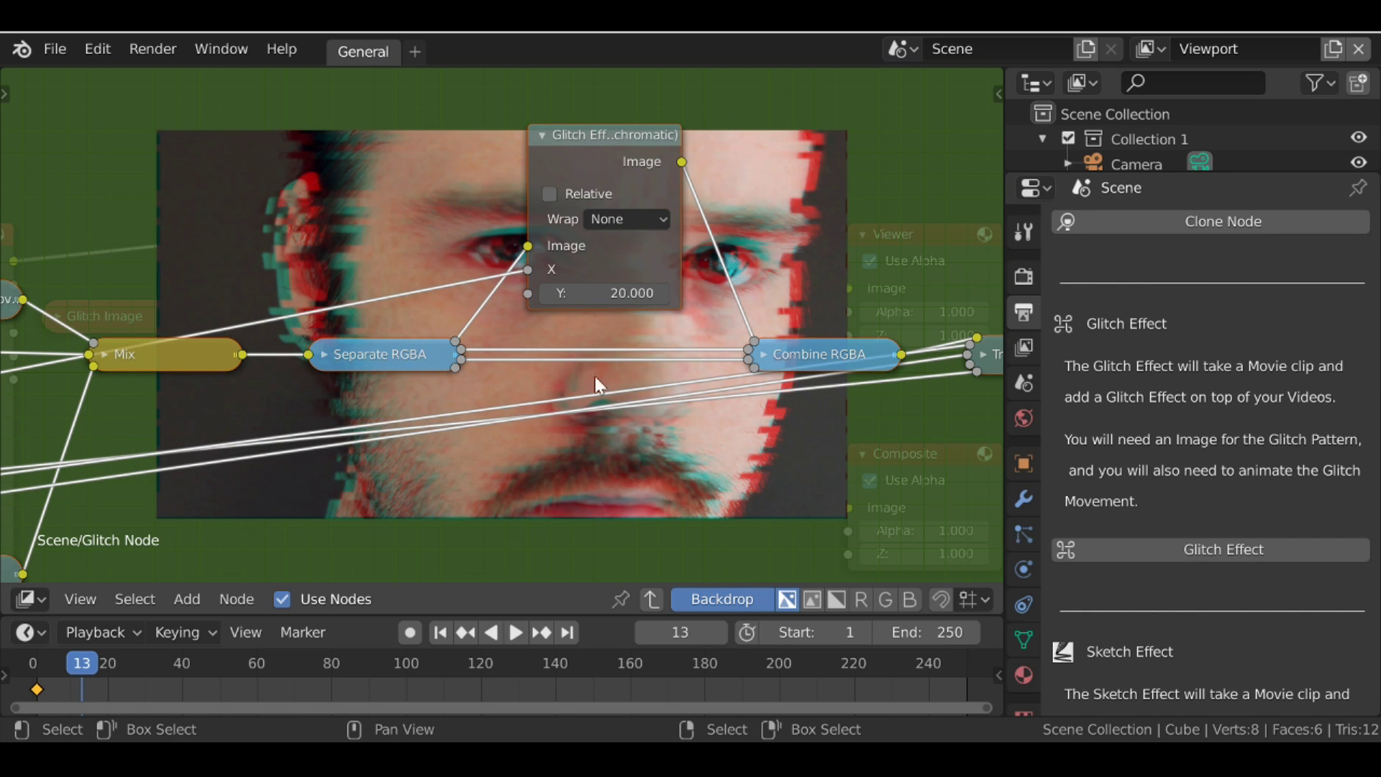
{"action": "left_click", "coordinate": [618, 293]}
{"action": "key", "text": "Return"}
{"action": "key", "text": "Tab"}
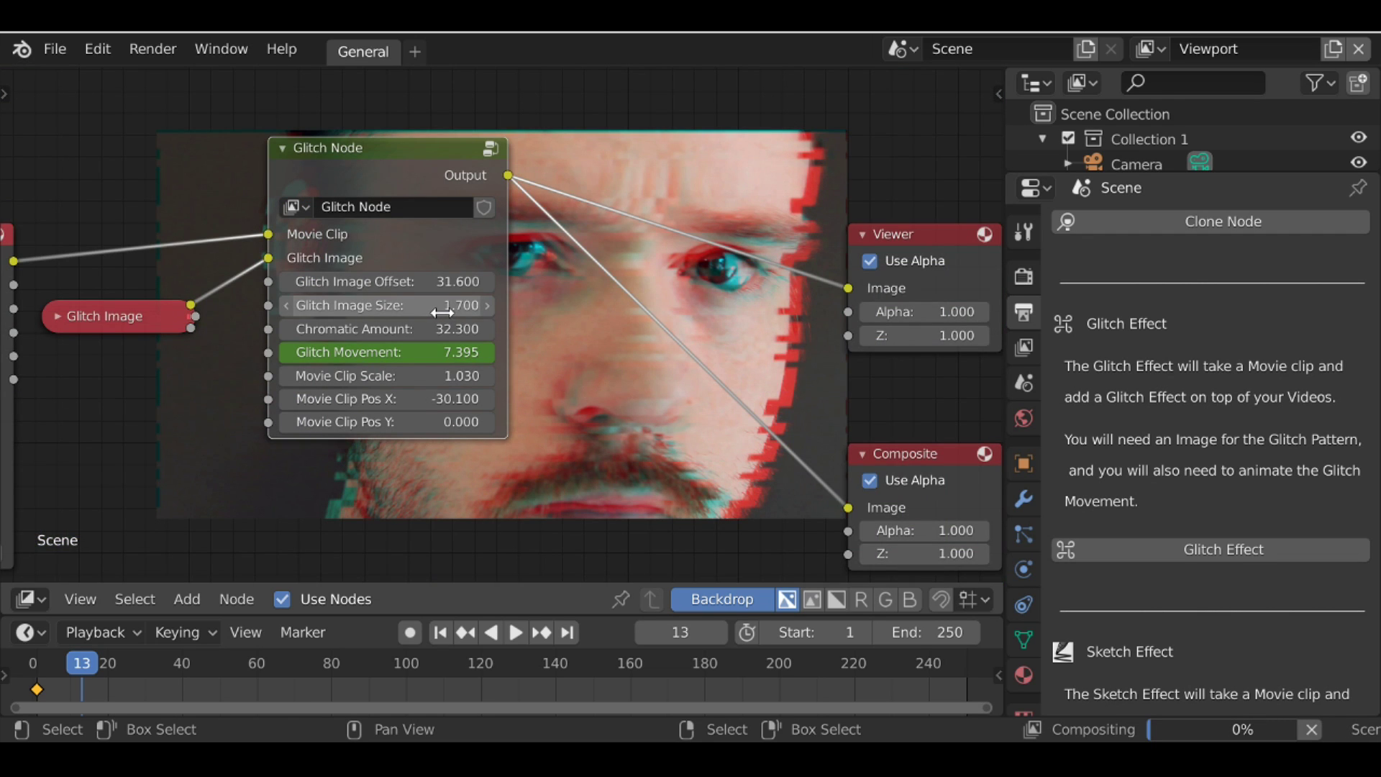
{"action": "middle_click_drag", "start_coordinate": [701, 283], "coordinate": [692, 274]}
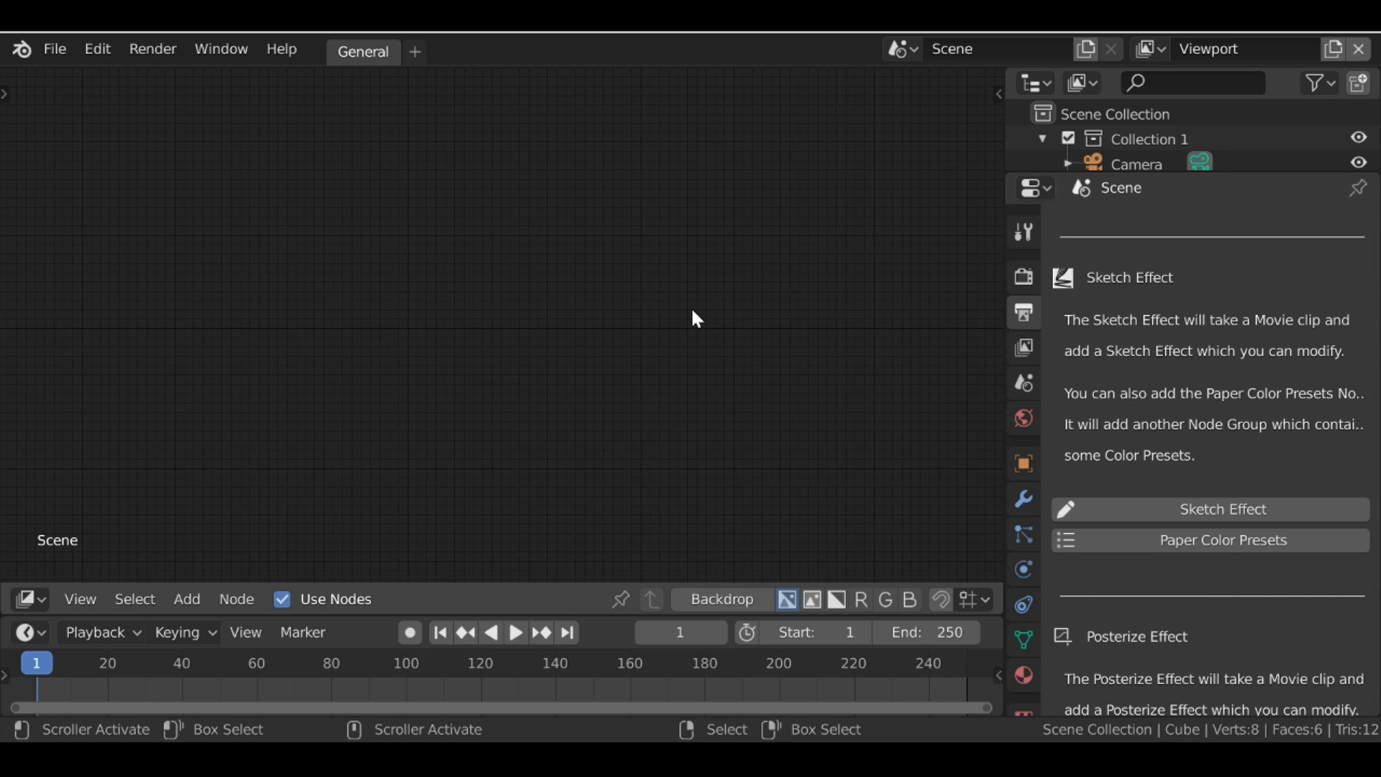
Add the Sketch Effect node setup to the empty compositor.
{"action": "left_click", "coordinate": [1165, 512]}
{"action": "middle_click_drag", "start_coordinate": [478, 437], "coordinate": [493, 425]}
{"action": "scroll", "coordinate": [332, 422], "scroll_direction": "up", "scroll_amount": 3}
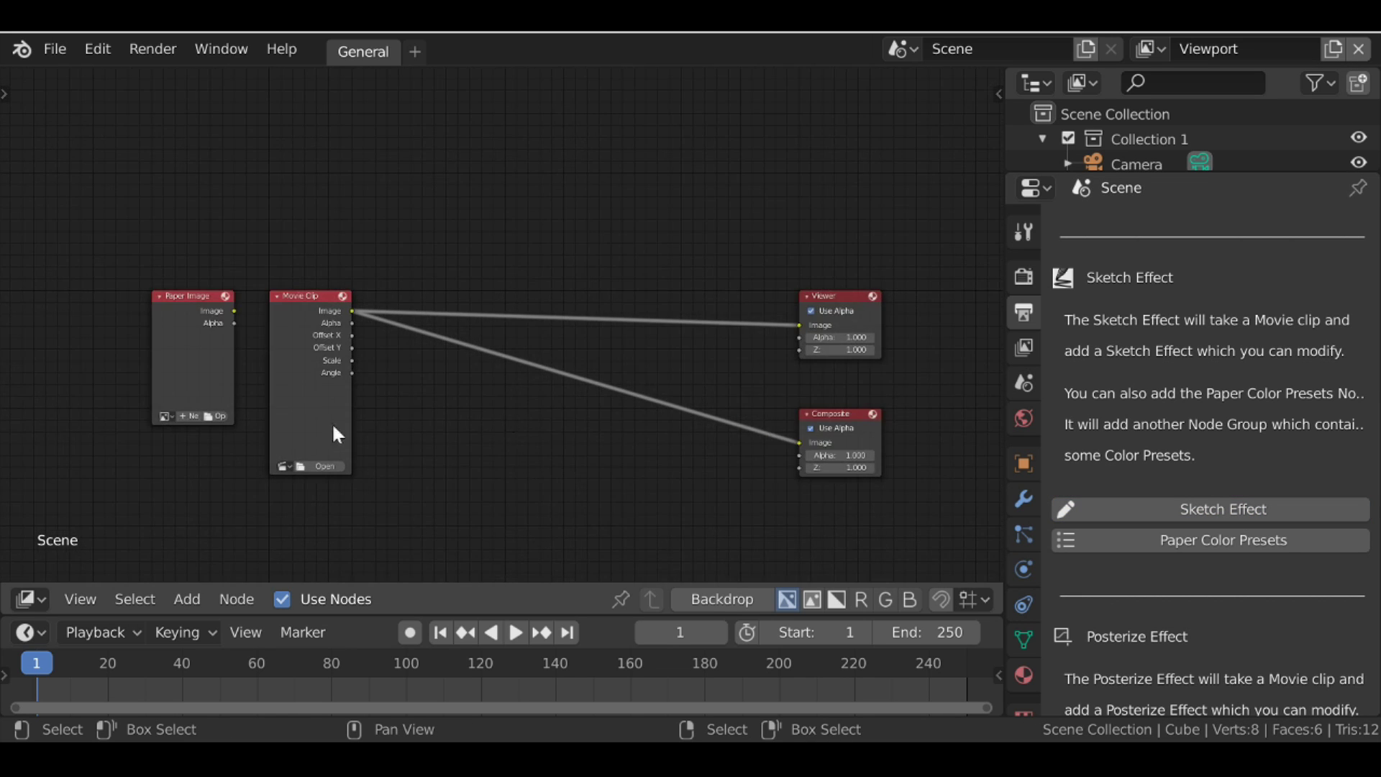
Load the face clip 001 into the Movie Clip node and turn on the backdrop.
{"action": "middle_click_drag", "start_coordinate": [374, 394], "coordinate": [422, 336]}
{"action": "scroll", "coordinate": [422, 335], "scroll_direction": "up", "scroll_amount": 1}
{"action": "left_click", "coordinate": [358, 412]}
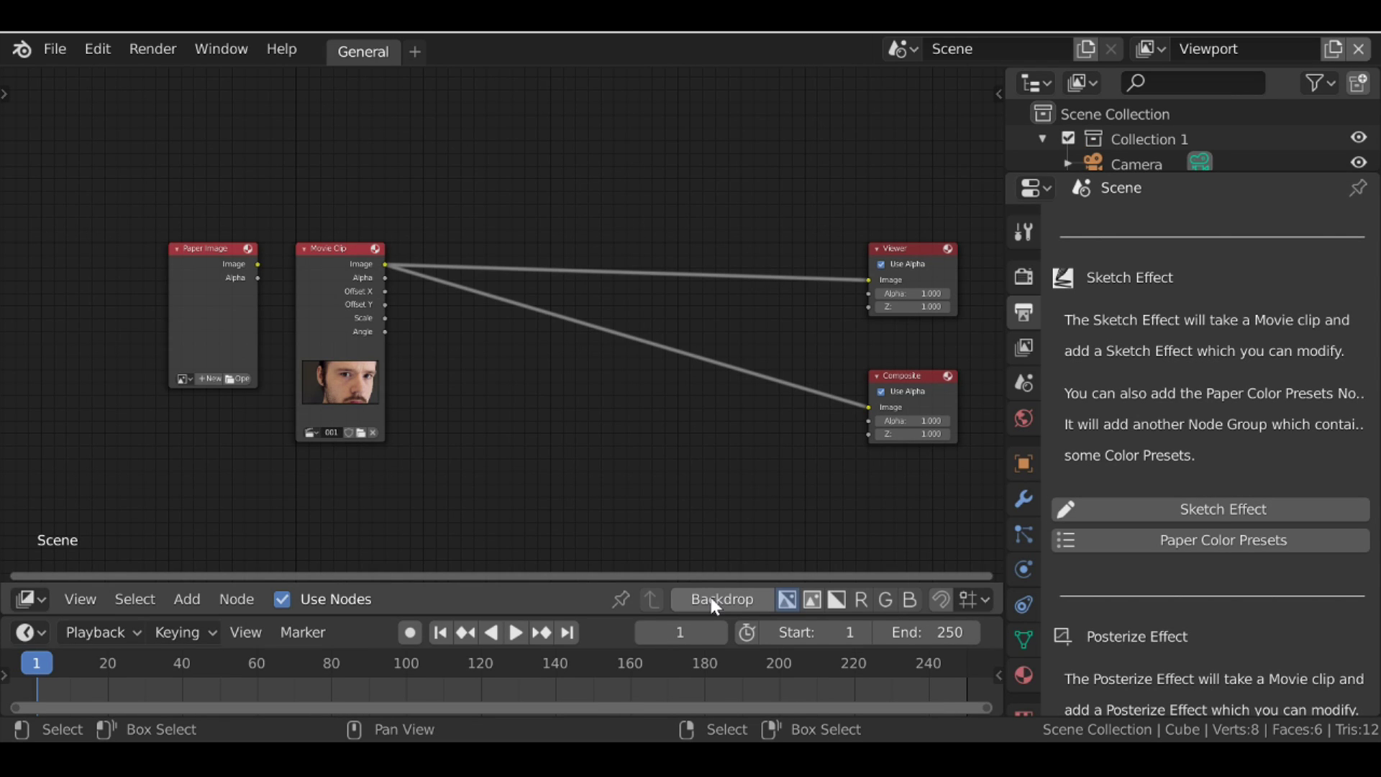
{"action": "left_click", "coordinate": [715, 604]}
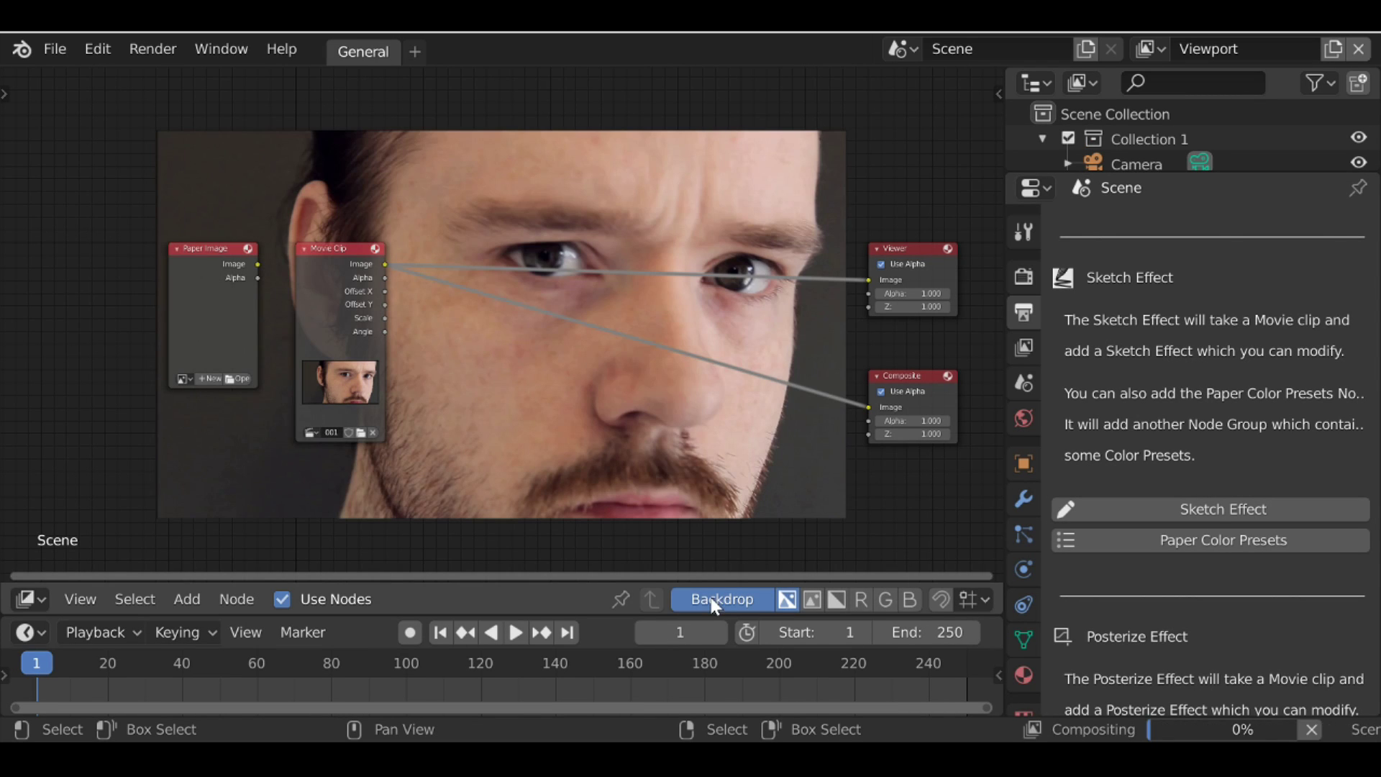
Add the Sketch Node group and insert it between the Movie Clip node and the Viewer and Composite outputs.
{"action": "key", "text": "shift+a"}
{"action": "mouse_move", "coordinate": [391, 351]}
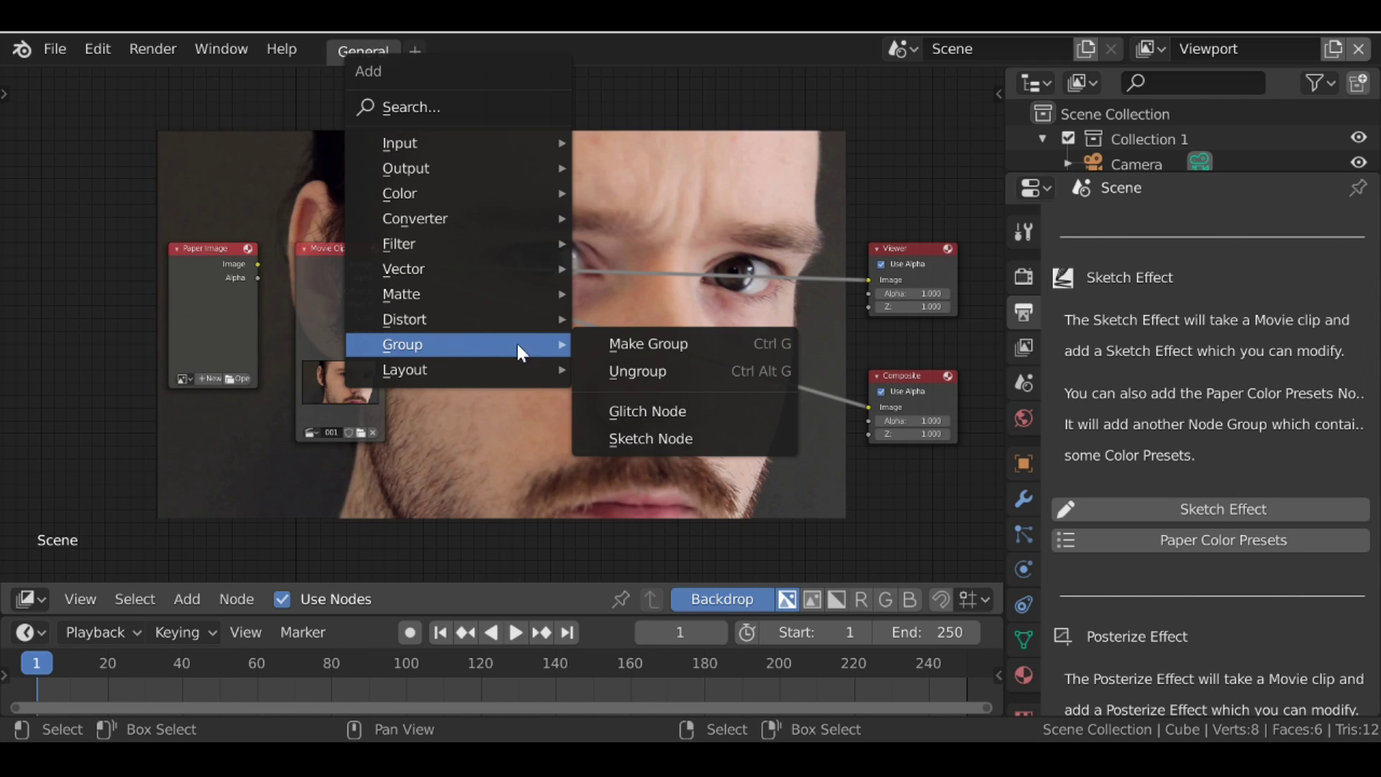
{"action": "left_click", "coordinate": [670, 442]}
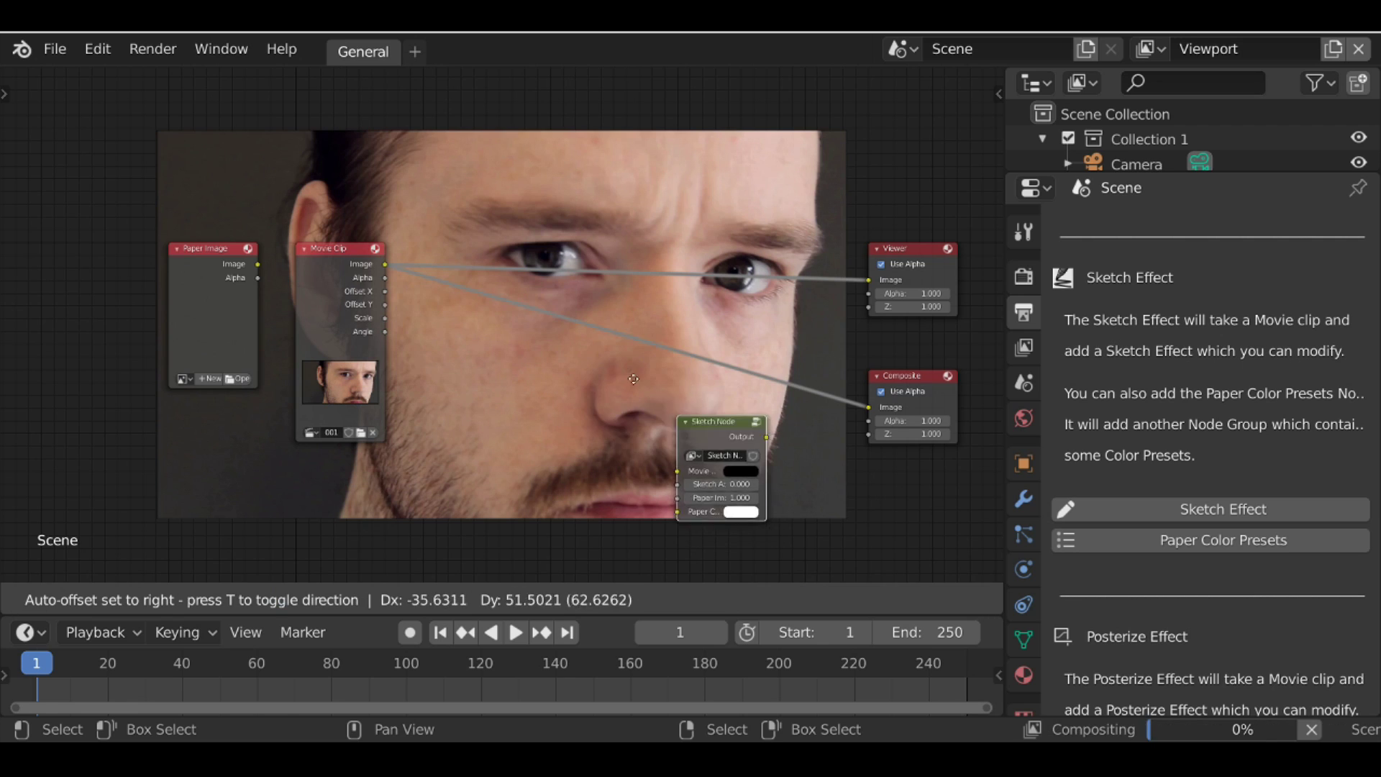
{"action": "left_click", "coordinate": [551, 285]}
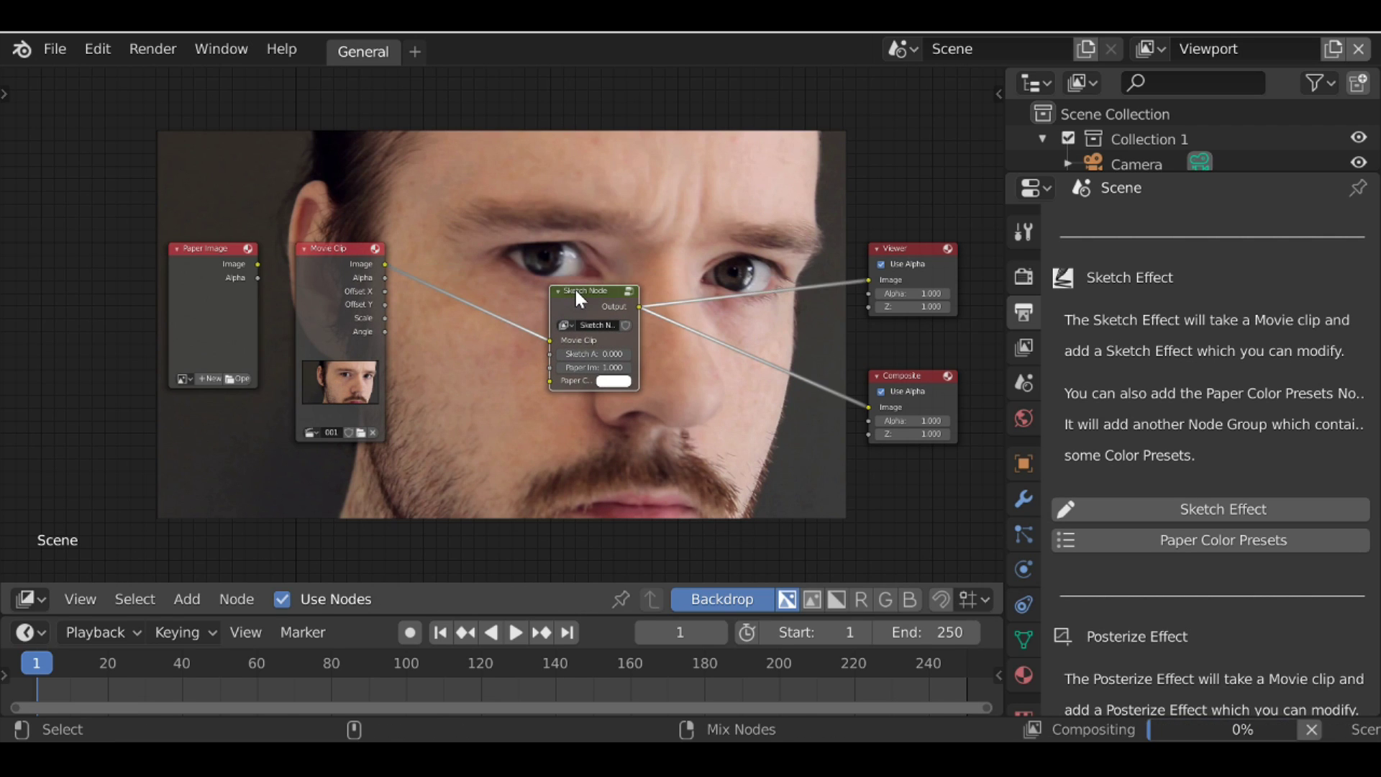
{"action": "key", "text": "b"}
{"action": "left_click_drag", "start_coordinate": [546, 294], "coordinate": [533, 288]}
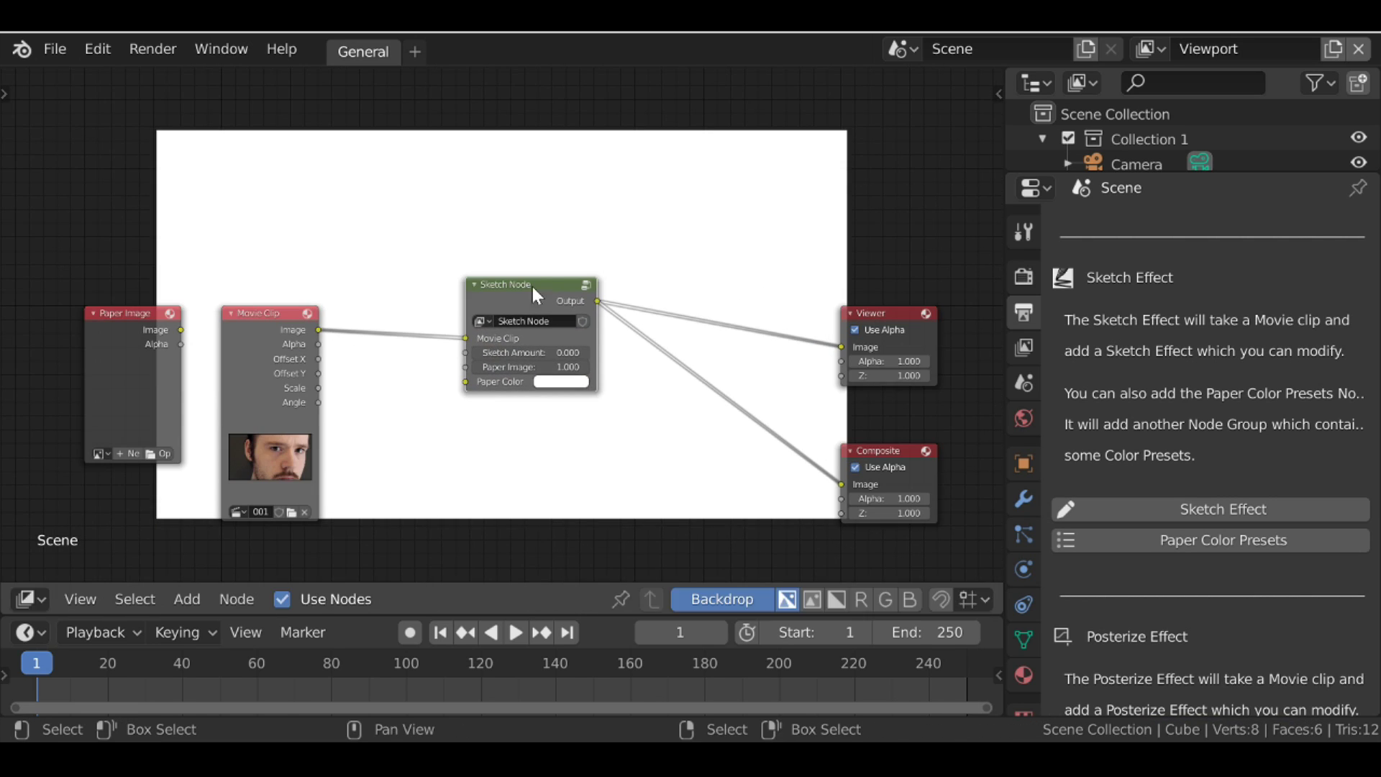
{"action": "middle_click_drag", "start_coordinate": [576, 312], "coordinate": [575, 236]}
{"action": "scroll", "coordinate": [575, 236], "scroll_direction": "up", "scroll_amount": 2}
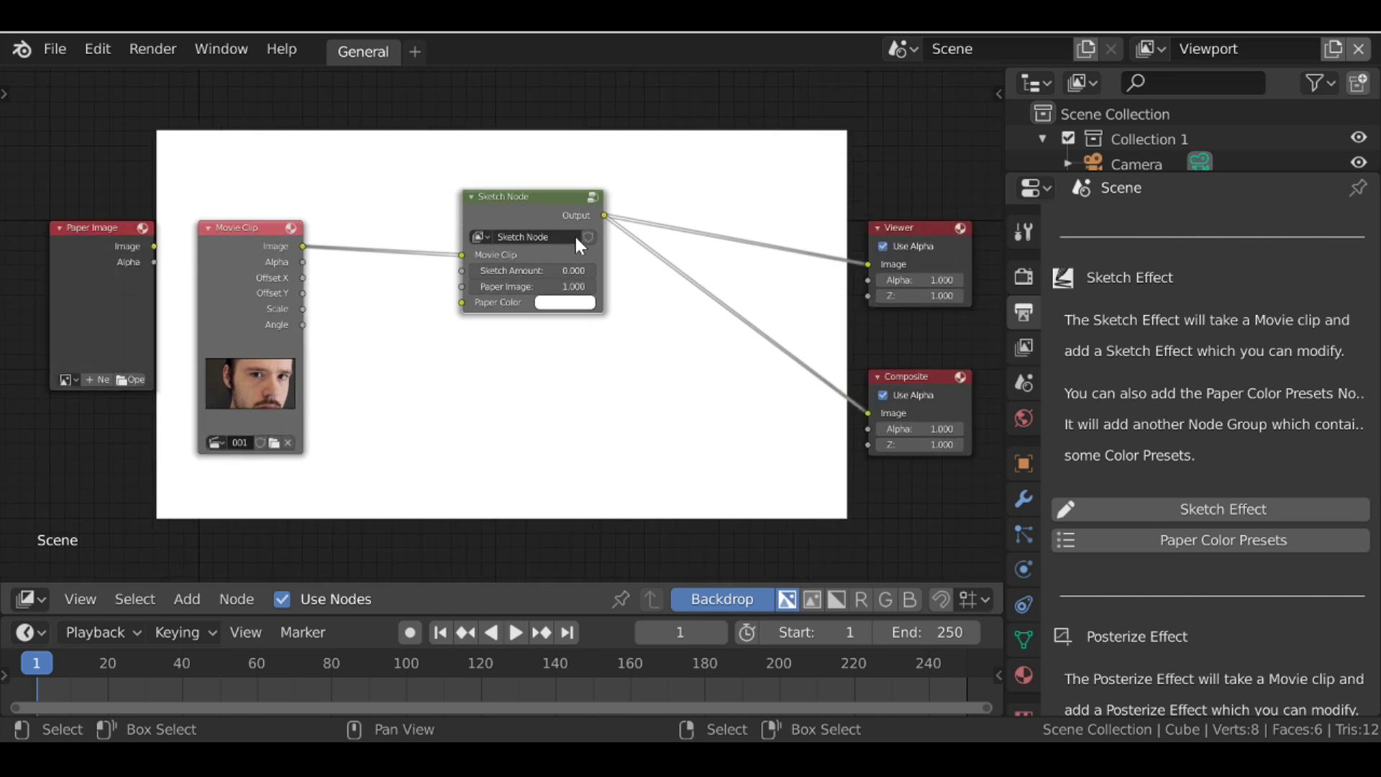
Set the Sketch Node's Sketch Amount to 10 and view the resulting image.
{"action": "left_click", "coordinate": [552, 240]}
{"action": "type", "text": "10"}
{"action": "key", "text": "Return"}
{"action": "middle_click_drag", "start_coordinate": [685, 398], "coordinate": [633, 607]}
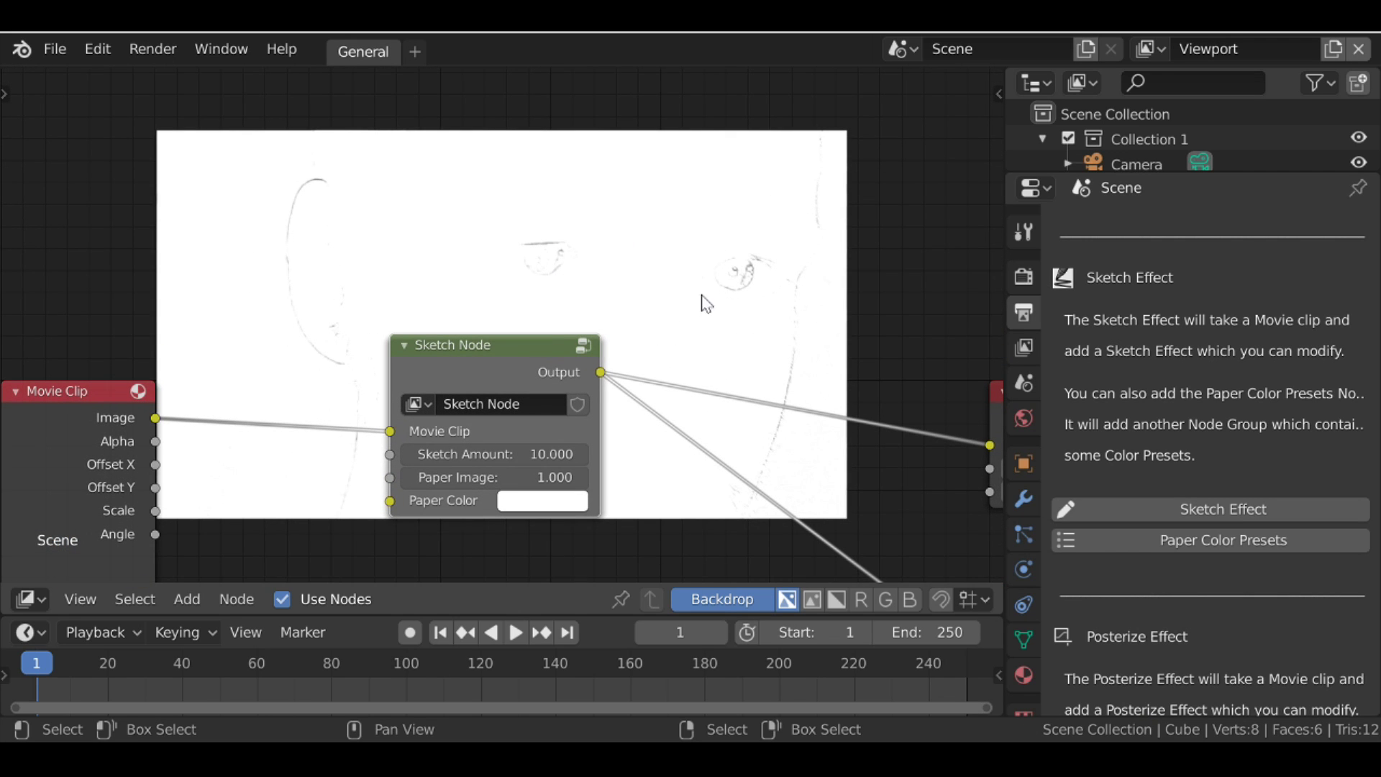
Raise the Sketch Node's Sketch Amount to 90 to preview a stronger sketch.
{"action": "middle_click_drag", "start_coordinate": [678, 299], "coordinate": [674, 159]}
{"action": "left_click", "coordinate": [532, 315]}
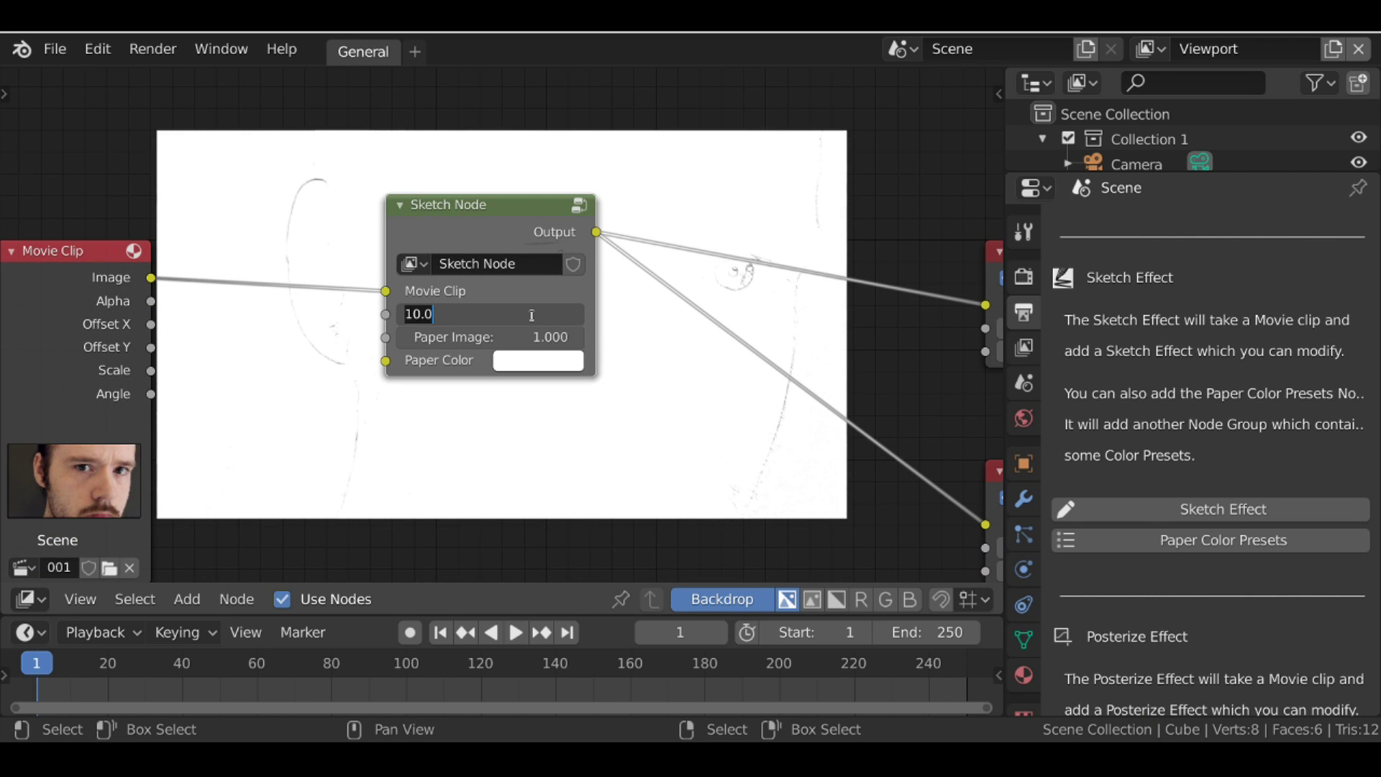
{"action": "type", "text": "25"}
{"action": "key", "text": "Return"}
{"action": "mouse_move", "coordinate": [533, 315]}
{"action": "middle_mouse_down"}
{"action": "mouse_move", "coordinate": [486, 333]}
{"action": "mouse_move", "coordinate": [433, 407]}
{"action": "mouse_move", "coordinate": [415, 517]}
{"action": "middle_mouse_up"}
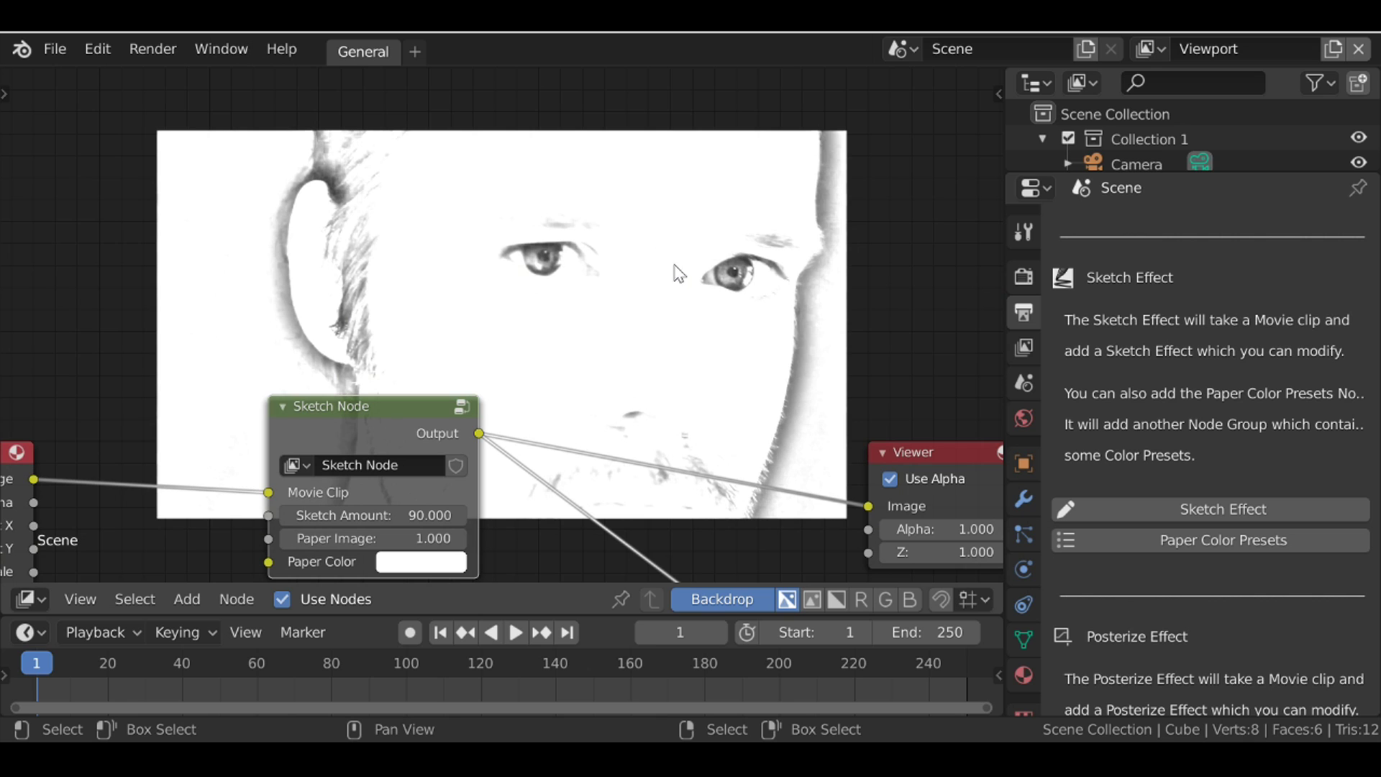
Reduce the Sketch Node's Sketch Amount to 20.
{"action": "middle_click_drag", "start_coordinate": [665, 380], "coordinate": [704, 230]}
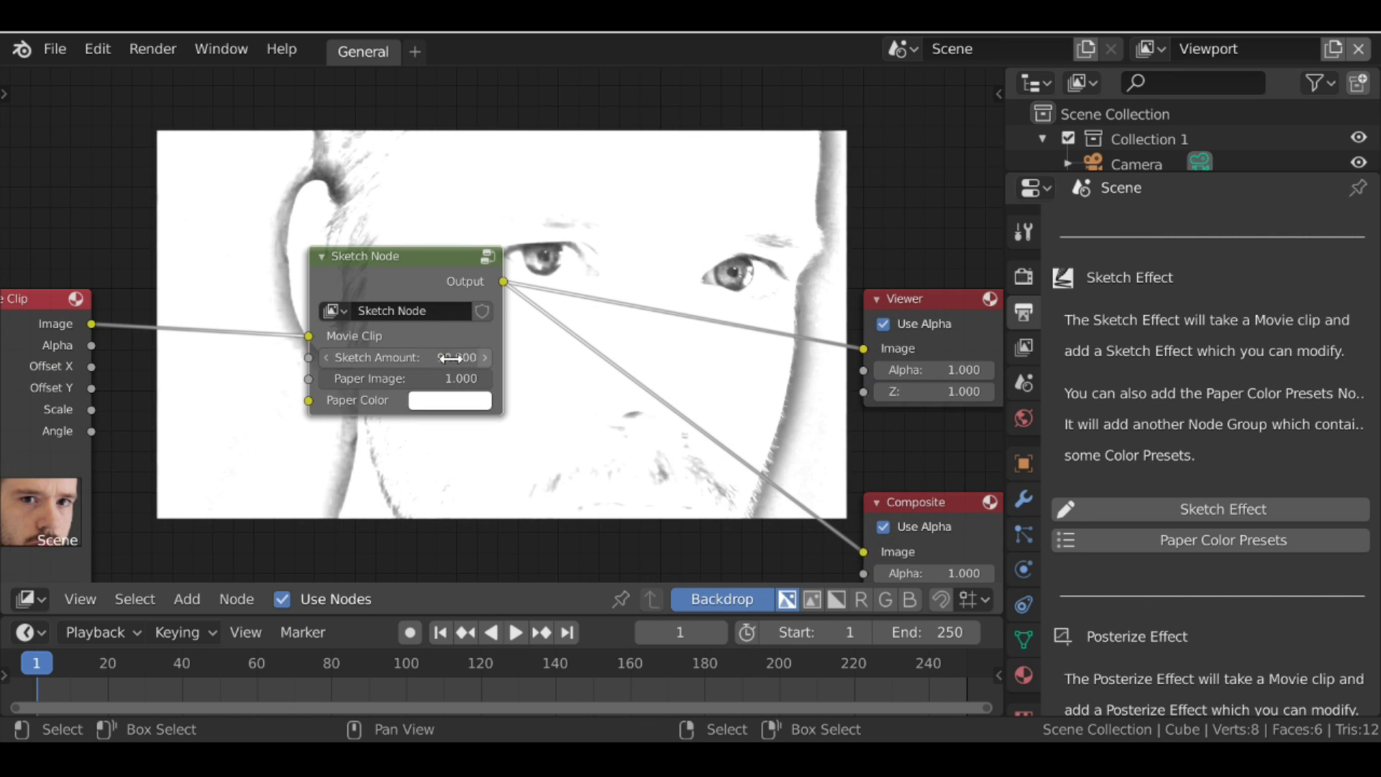
{"action": "left_click", "coordinate": [435, 357]}
{"action": "type", "text": "20"}
{"action": "key", "text": "Return"}
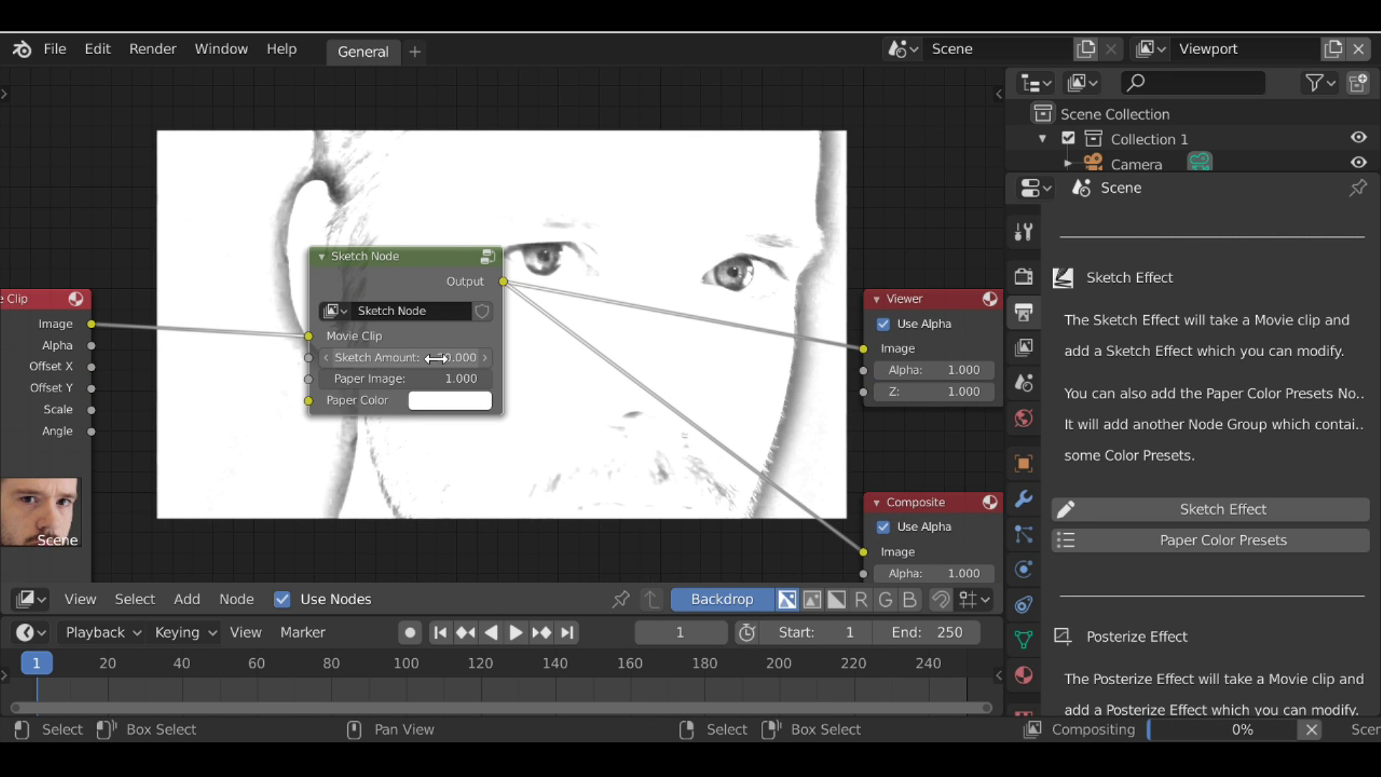
Open the Sketch Node group for editing and bring its RGB Curves node, fed by the Blur, into working position.
{"action": "scroll", "coordinate": [470, 328], "scroll_direction": "down", "scroll_amount": 3}
{"action": "left_click_drag", "start_coordinate": [438, 287], "coordinate": [457, 274]}
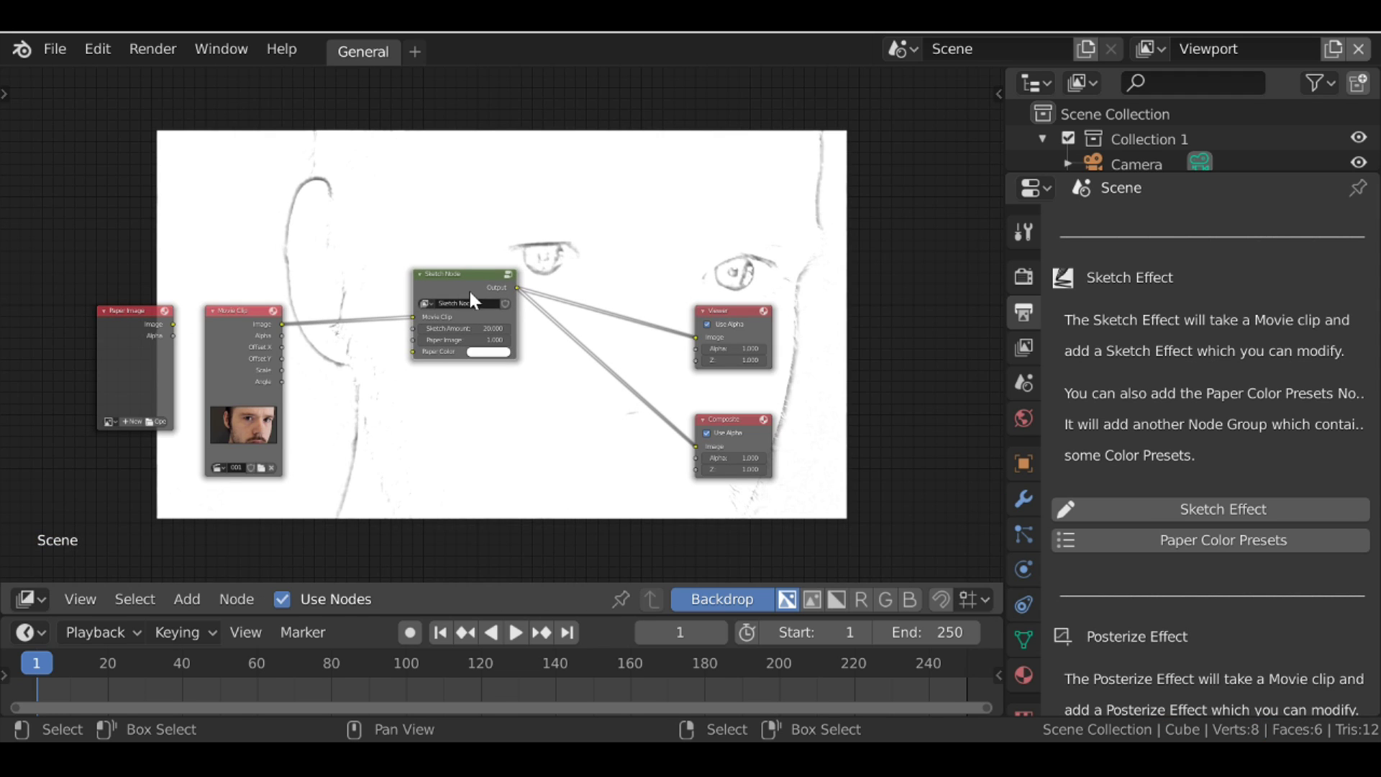
{"action": "key", "text": "Tab"}
{"action": "middle_click_drag", "start_coordinate": [638, 318], "coordinate": [382, 230]}
{"action": "middle_click_drag", "start_coordinate": [519, 335], "coordinate": [415, 226]}
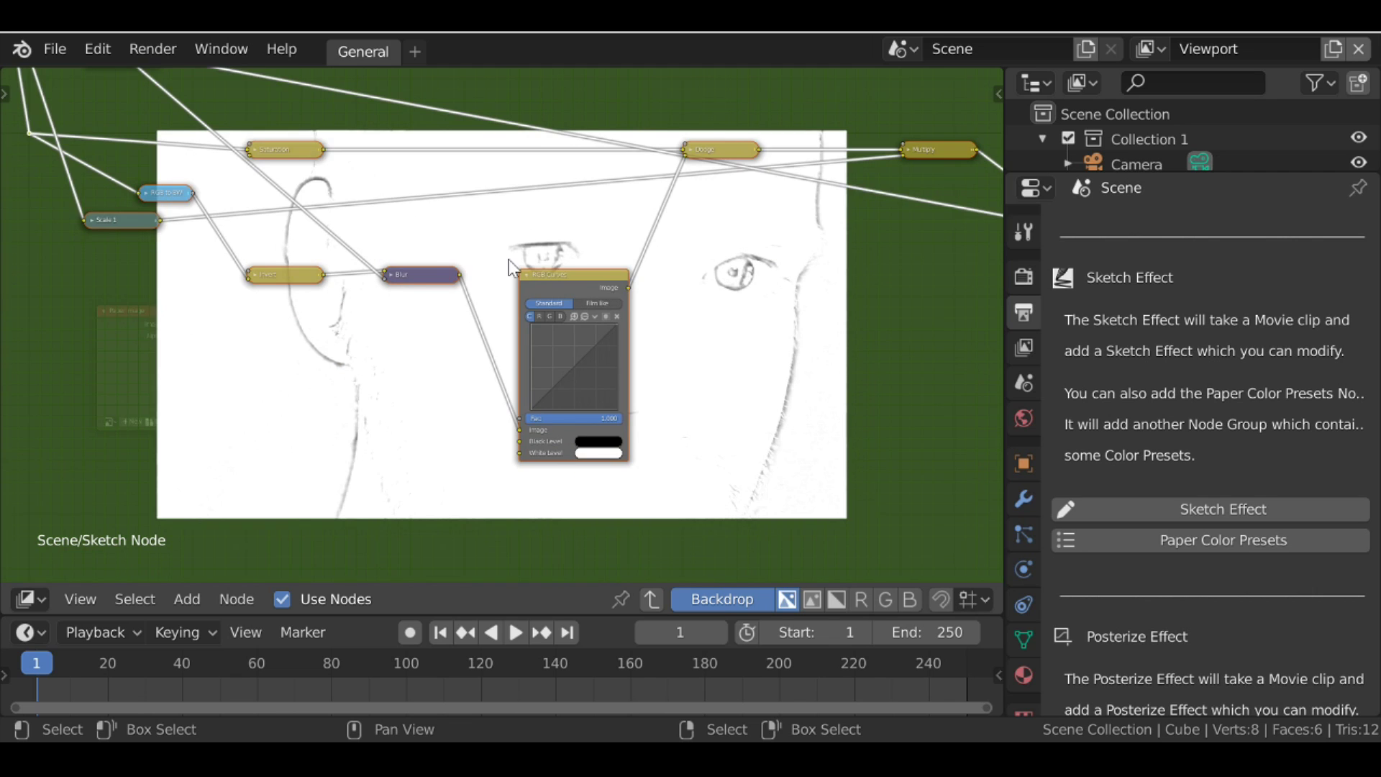
{"action": "scroll", "coordinate": [507, 259], "scroll_direction": "down", "scroll_amount": 1}
{"action": "mouse_move", "coordinate": [572, 278]}
{"action": "left_mouse_down"}
{"action": "mouse_move", "coordinate": [599, 251]}
{"action": "mouse_move", "coordinate": [561, 259]}
{"action": "left_mouse_up"}
{"action": "scroll", "coordinate": [561, 259], "scroll_direction": "up", "scroll_amount": 2}
{"action": "middle_click_drag", "start_coordinate": [548, 242], "coordinate": [376, 223]}
{"action": "scroll", "coordinate": [376, 222], "scroll_direction": "up", "scroll_amount": 1}
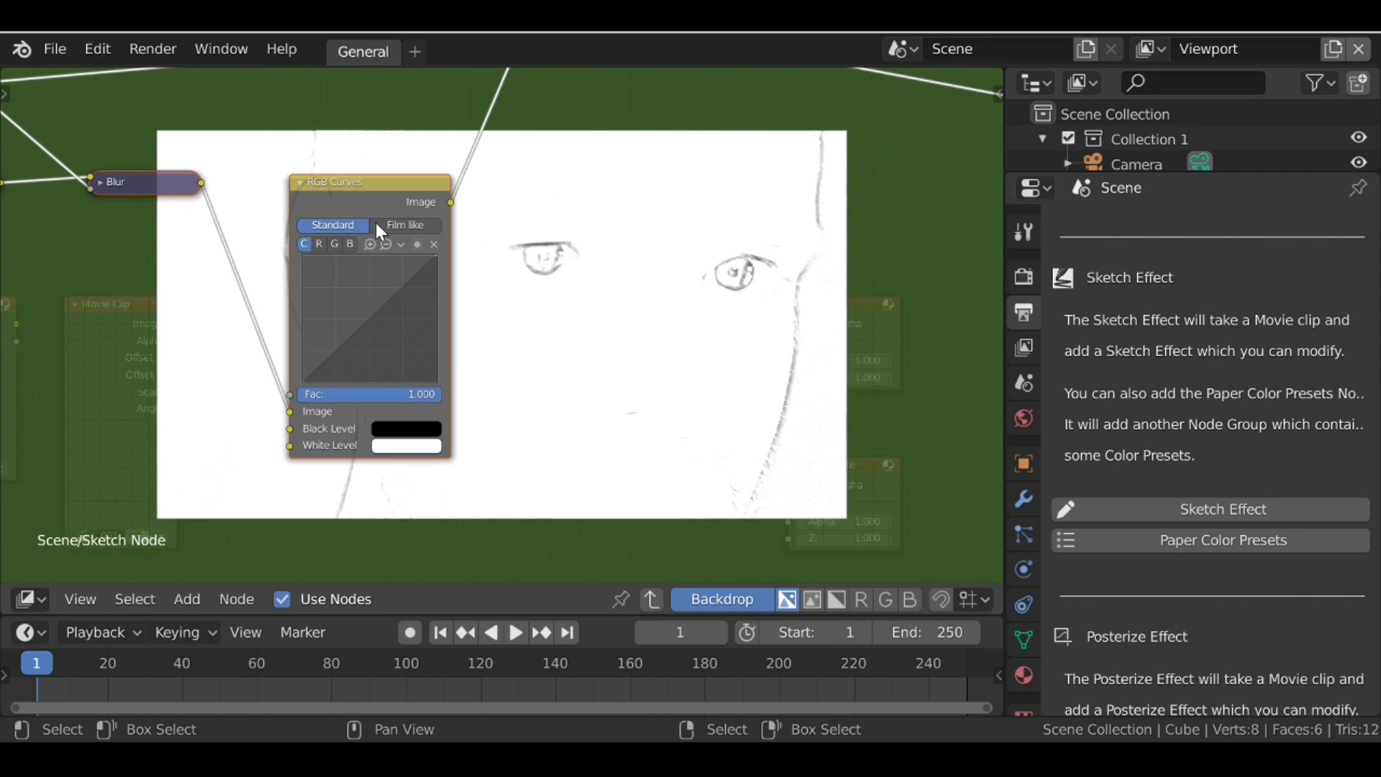
Add an RGB Curves point at about X 0.66, Y 0.42 to darken the midtones, and return to the main node tree.
{"action": "left_click", "coordinate": [366, 327]}
{"action": "left_click_drag", "start_coordinate": [366, 325], "coordinate": [372, 332]}
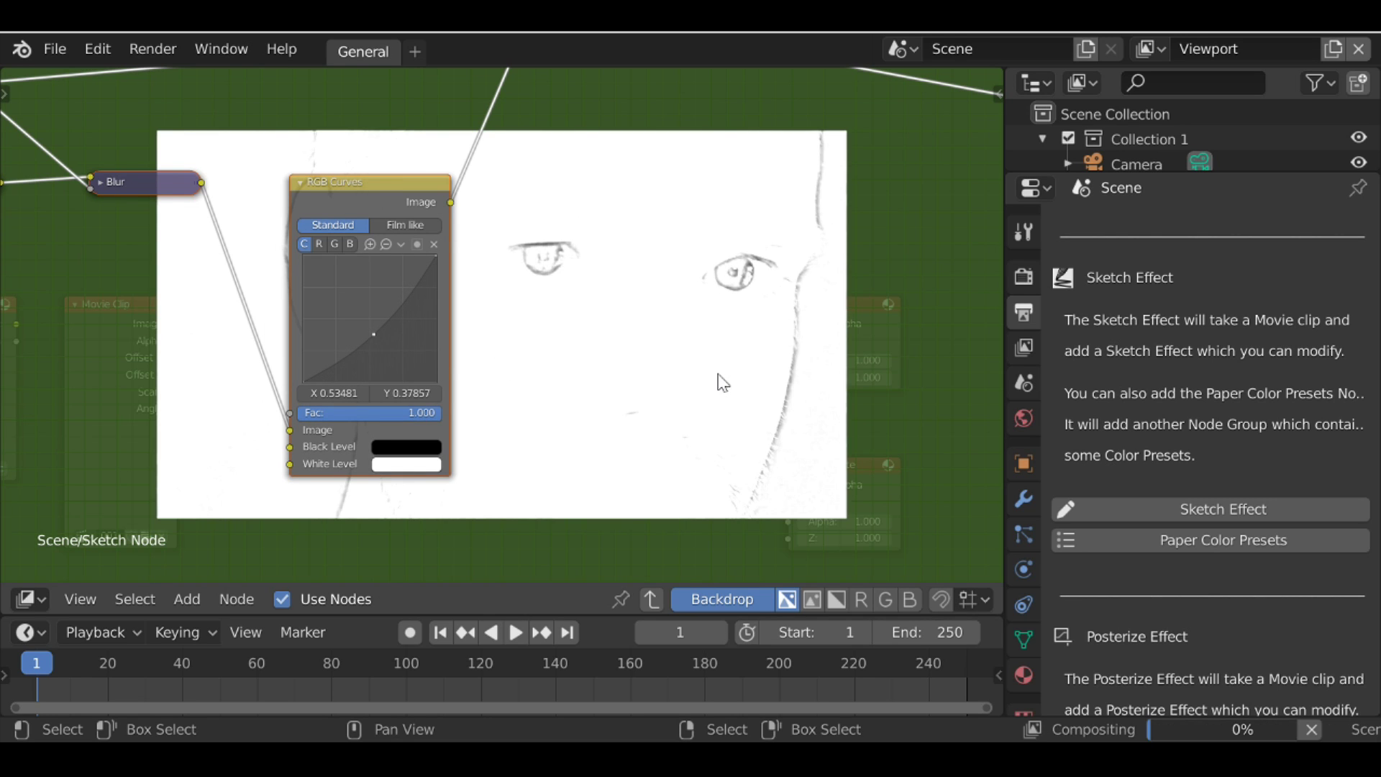
{"action": "left_click_drag", "start_coordinate": [374, 335], "coordinate": [391, 328]}
{"action": "scroll", "coordinate": [607, 339], "scroll_direction": "down", "scroll_amount": 2}
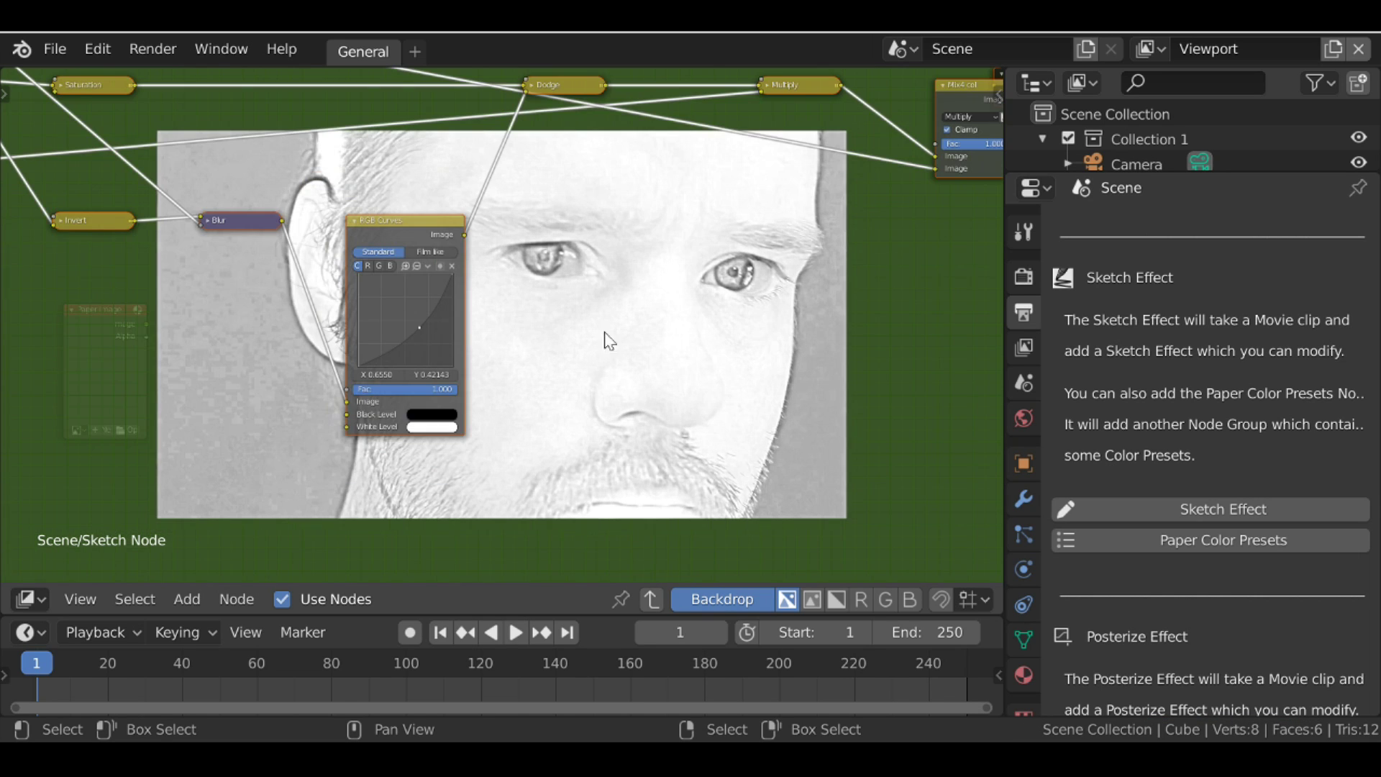
{"action": "key", "text": "Tab"}
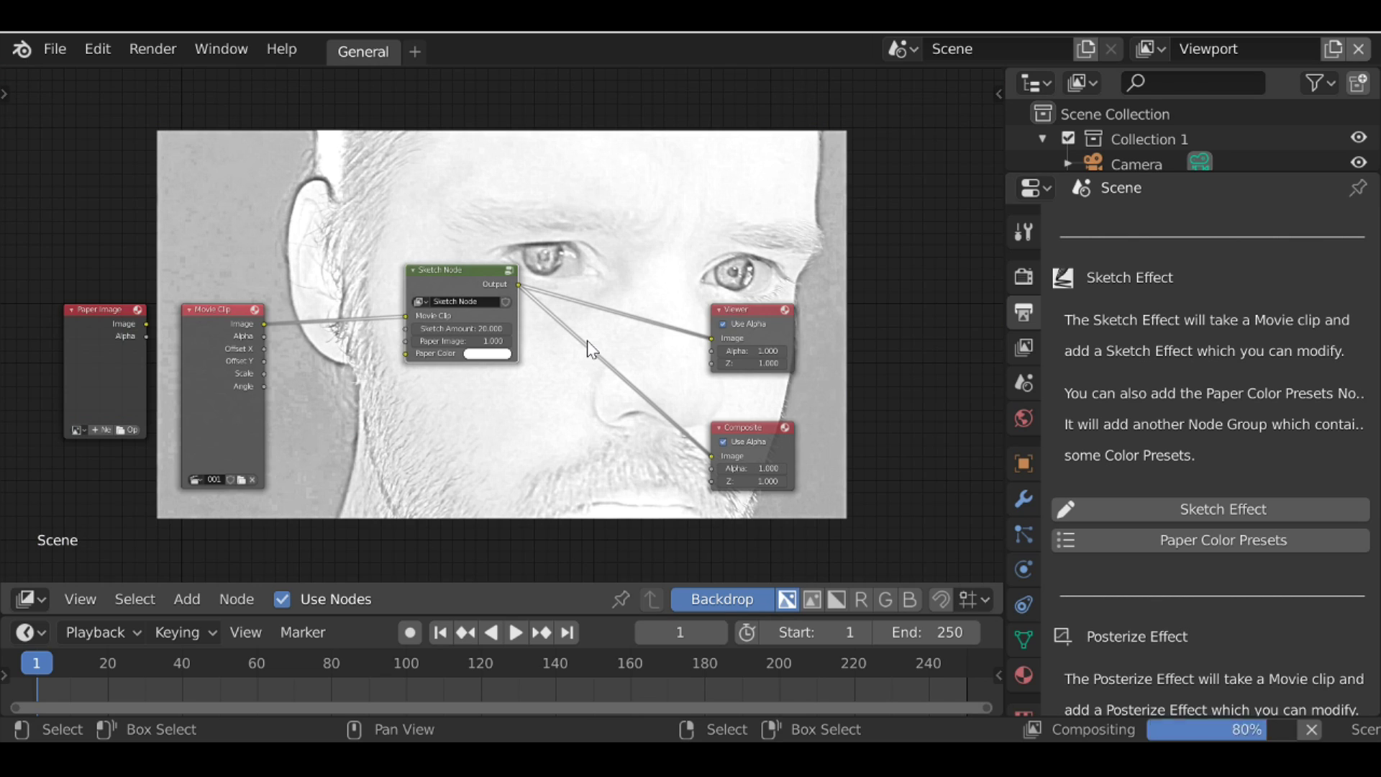
Lower the Sketch Node's Sketch Amount to 10 and inspect the sketch lines.
{"action": "scroll", "coordinate": [503, 353], "scroll_direction": "up", "scroll_amount": 1}
{"action": "left_click", "coordinate": [449, 329]}
{"action": "type", "text": "10"}
{"action": "key", "text": "Return"}
{"action": "mouse_move", "coordinate": [520, 379]}
{"action": "middle_mouse_down"}
{"action": "mouse_move", "coordinate": [504, 416]}
{"action": "mouse_move", "coordinate": [395, 509]}
{"action": "middle_mouse_up"}
{"action": "middle_click_drag", "start_coordinate": [485, 306], "coordinate": [571, 178]}
Set the Sketch Node's Sketch Amount to 100 and inspect the result on the face.
{"action": "left_click", "coordinate": [447, 328]}
{"action": "left_click", "coordinate": [447, 329]}
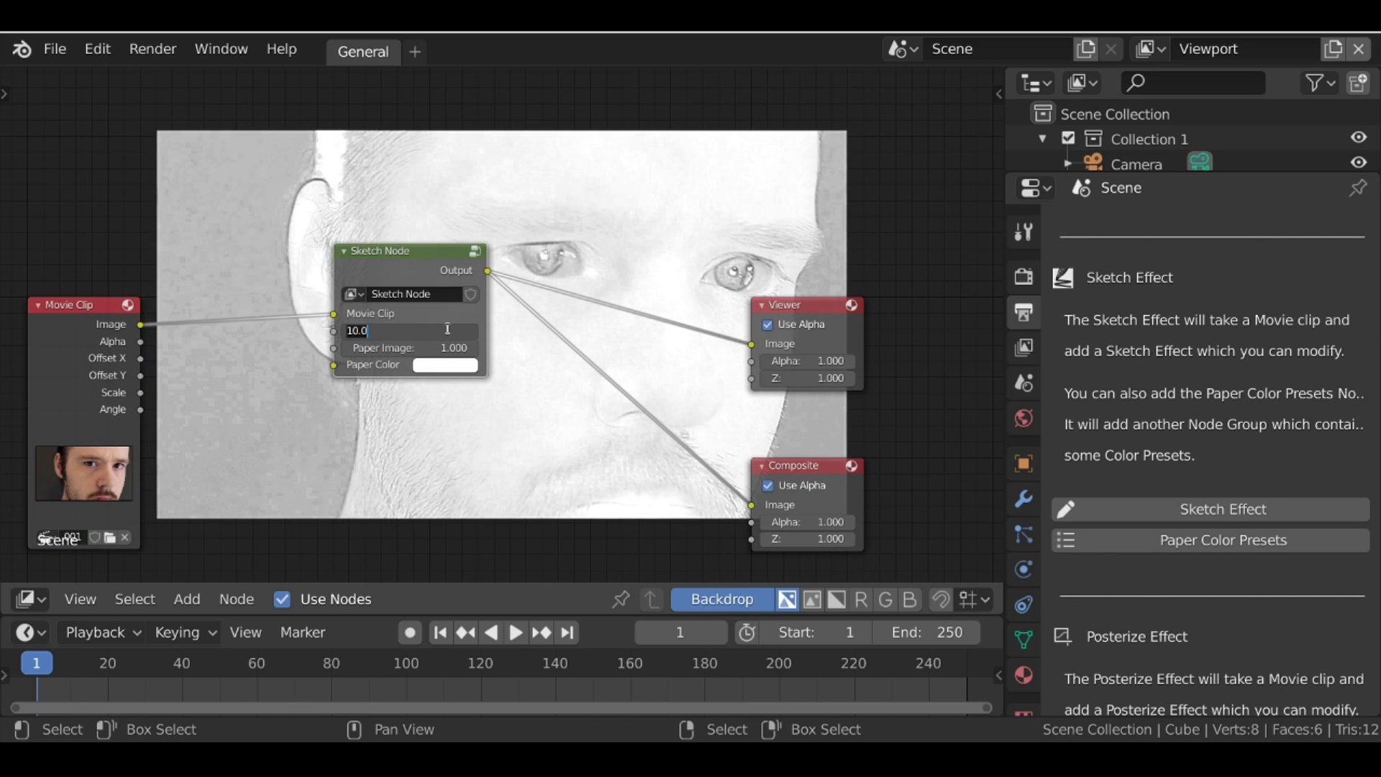
{"action": "key", "text": "Return"}
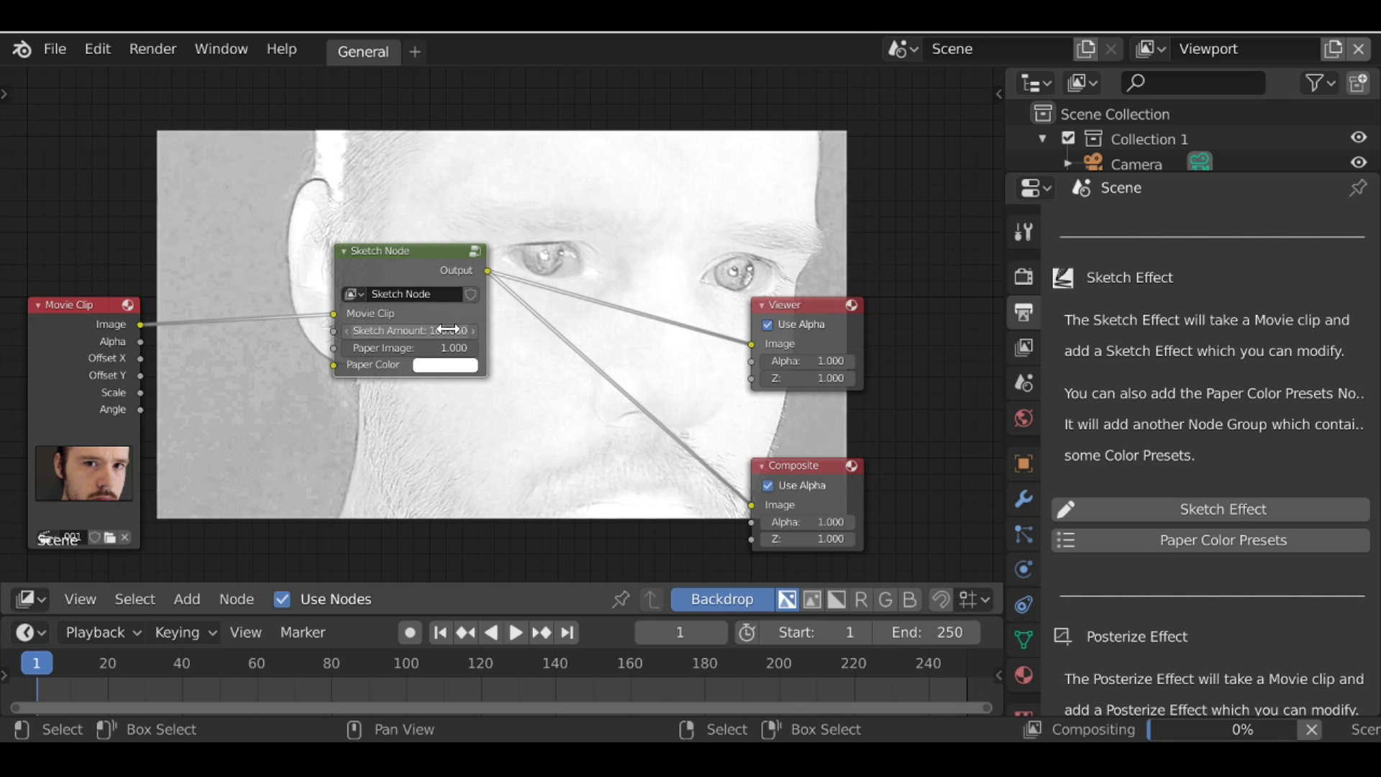
{"action": "middle_click_drag", "start_coordinate": [447, 328], "coordinate": [376, 467]}
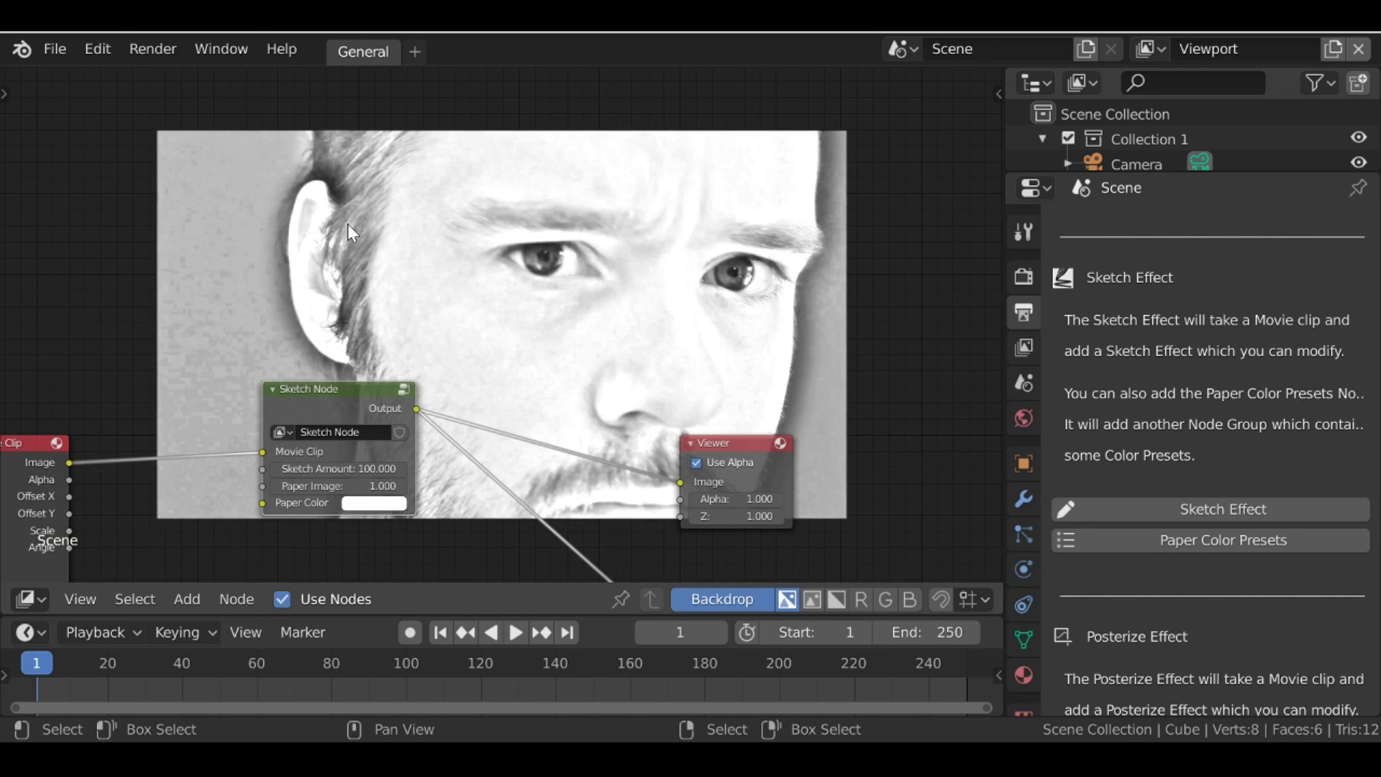
{"action": "scroll", "coordinate": [536, 373], "scroll_direction": "down", "scroll_amount": 2}
{"action": "middle_click_drag", "start_coordinate": [518, 306], "coordinate": [562, 209]}
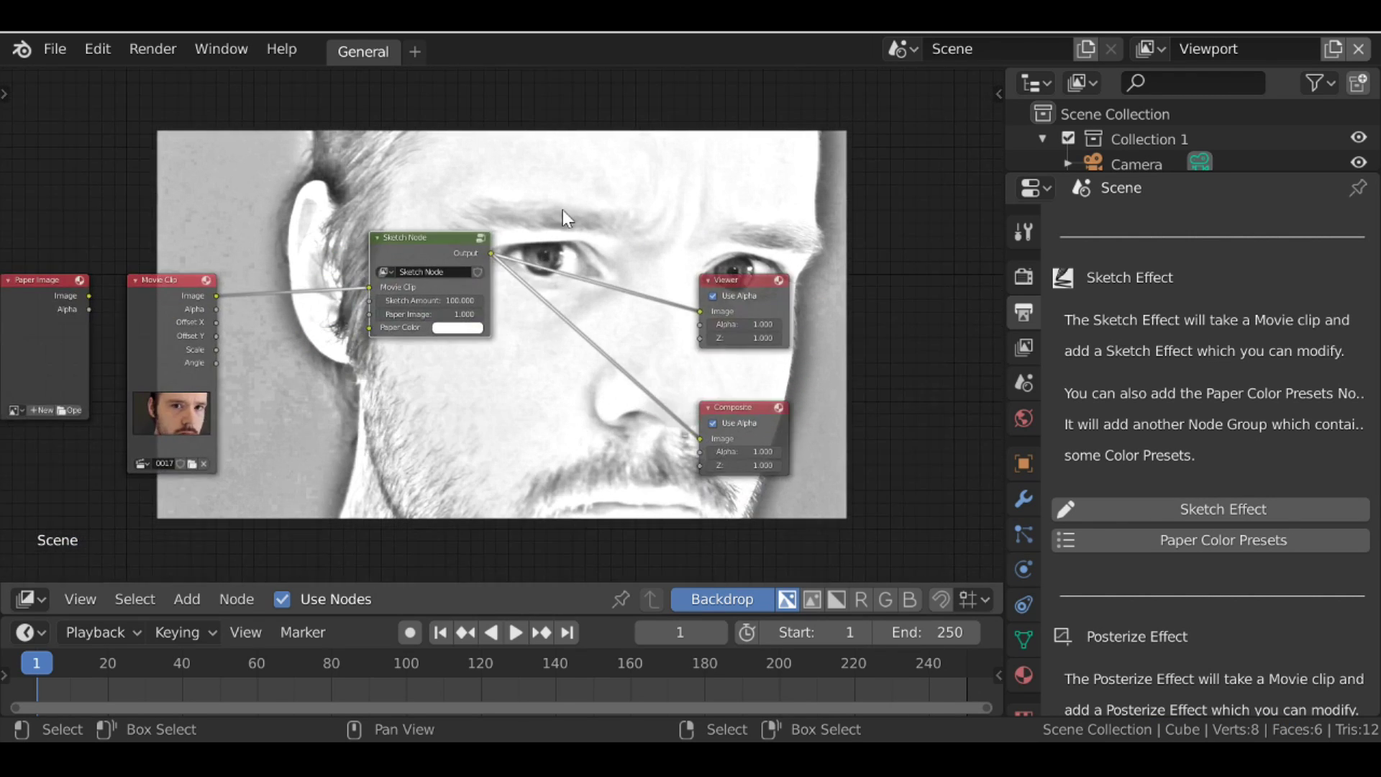
Set the Sketch Node's Sketch Amount to 30.
{"action": "scroll", "coordinate": [562, 210], "scroll_direction": "up", "scroll_amount": 2}
{"action": "left_click", "coordinate": [417, 288]}
{"action": "type", "text": "30"}
{"action": "key", "text": "Return"}
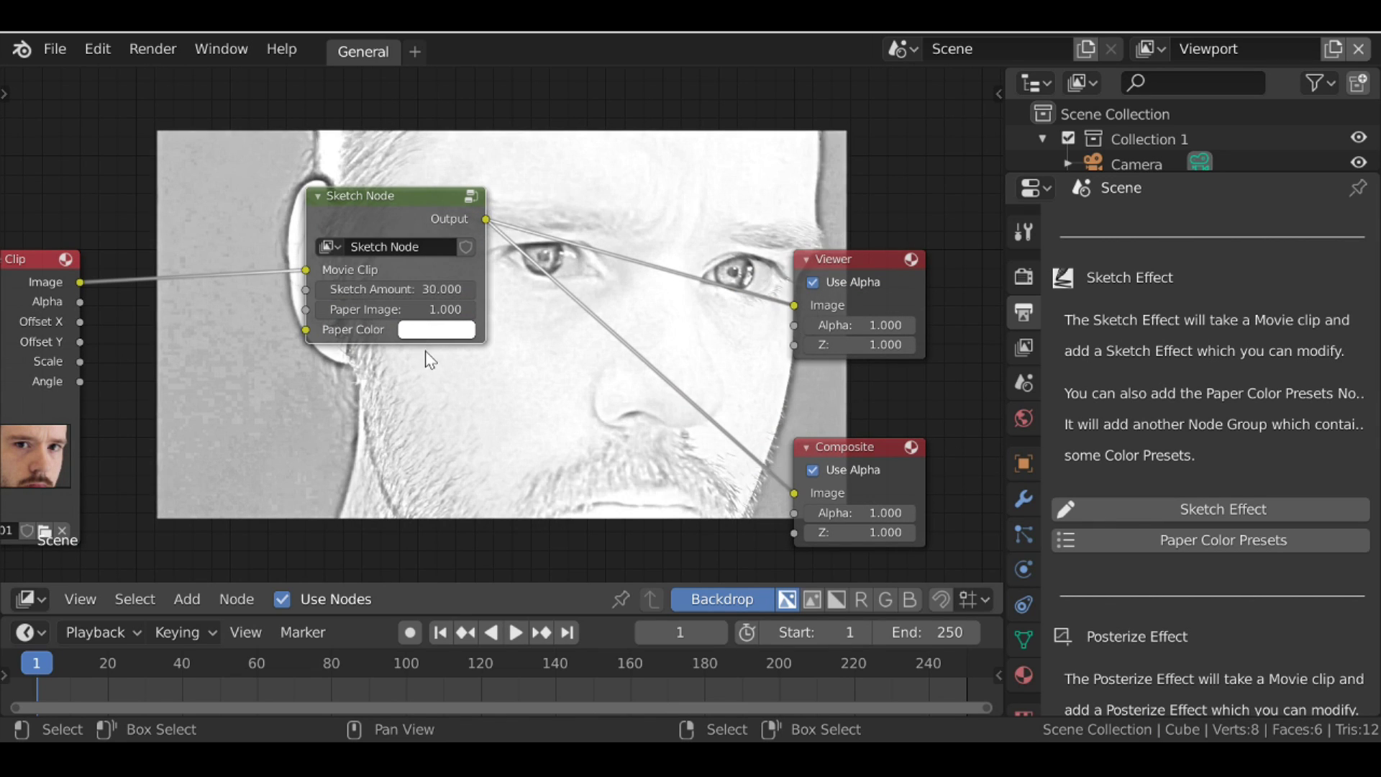
{"action": "key", "text": "Home"}
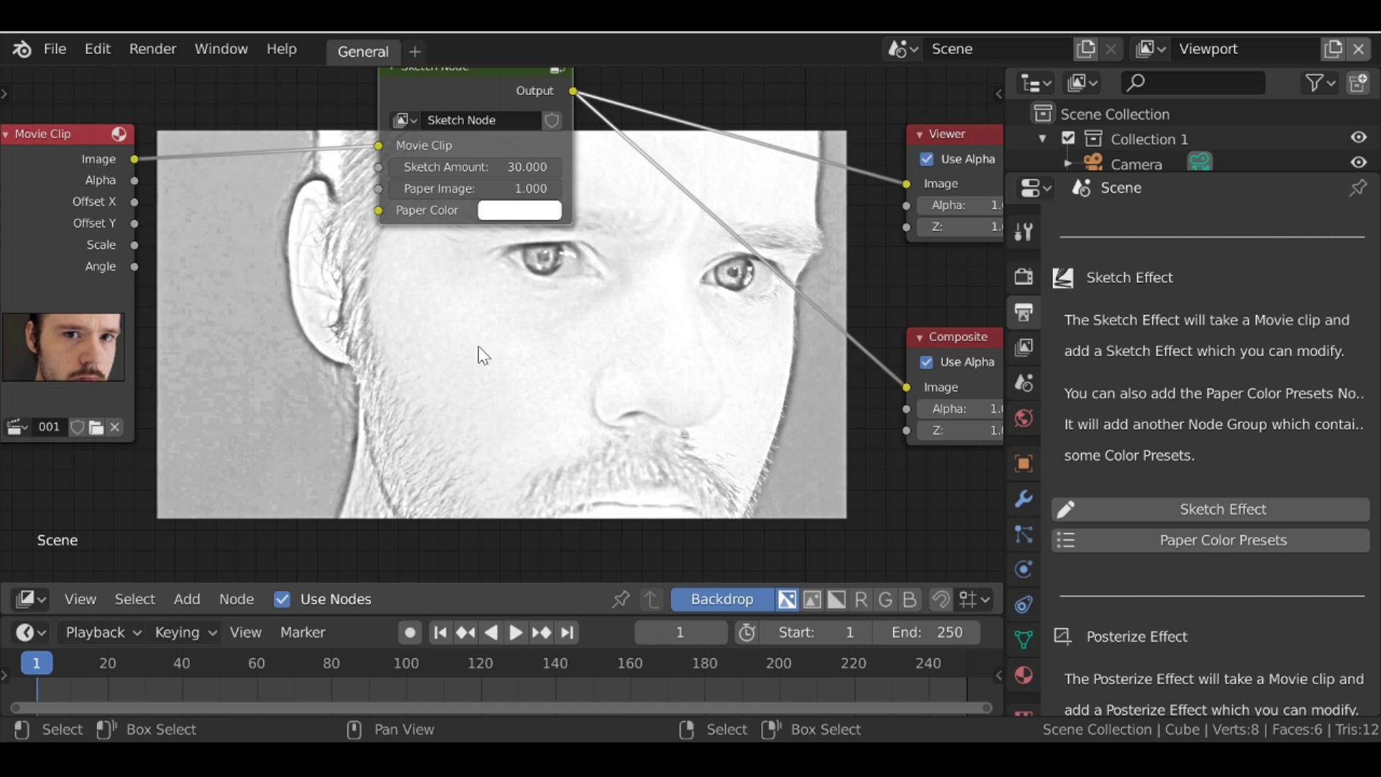
Move the Paper Image node between the Movie Clip node and the Sketch Node.
{"action": "scroll", "coordinate": [269, 308], "scroll_direction": "down", "scroll_amount": 3}
{"action": "left_click_drag", "start_coordinate": [116, 247], "coordinate": [411, 296]}
{"action": "scroll", "coordinate": [411, 299], "scroll_direction": "up", "scroll_amount": 2}
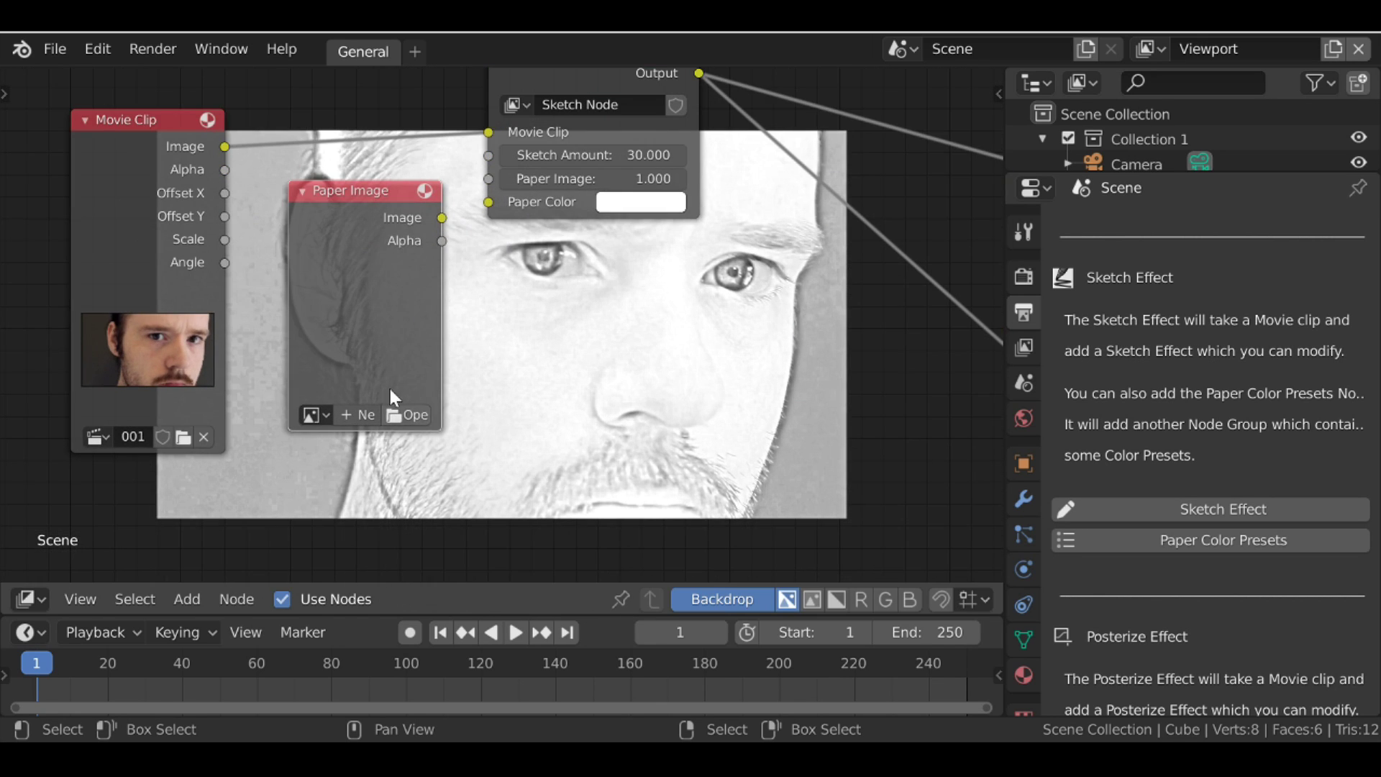
Load a paper texture into the Paper Image node and connect its Image output to the Sketch Node's Paper Image input.
{"action": "left_click", "coordinate": [408, 415]}
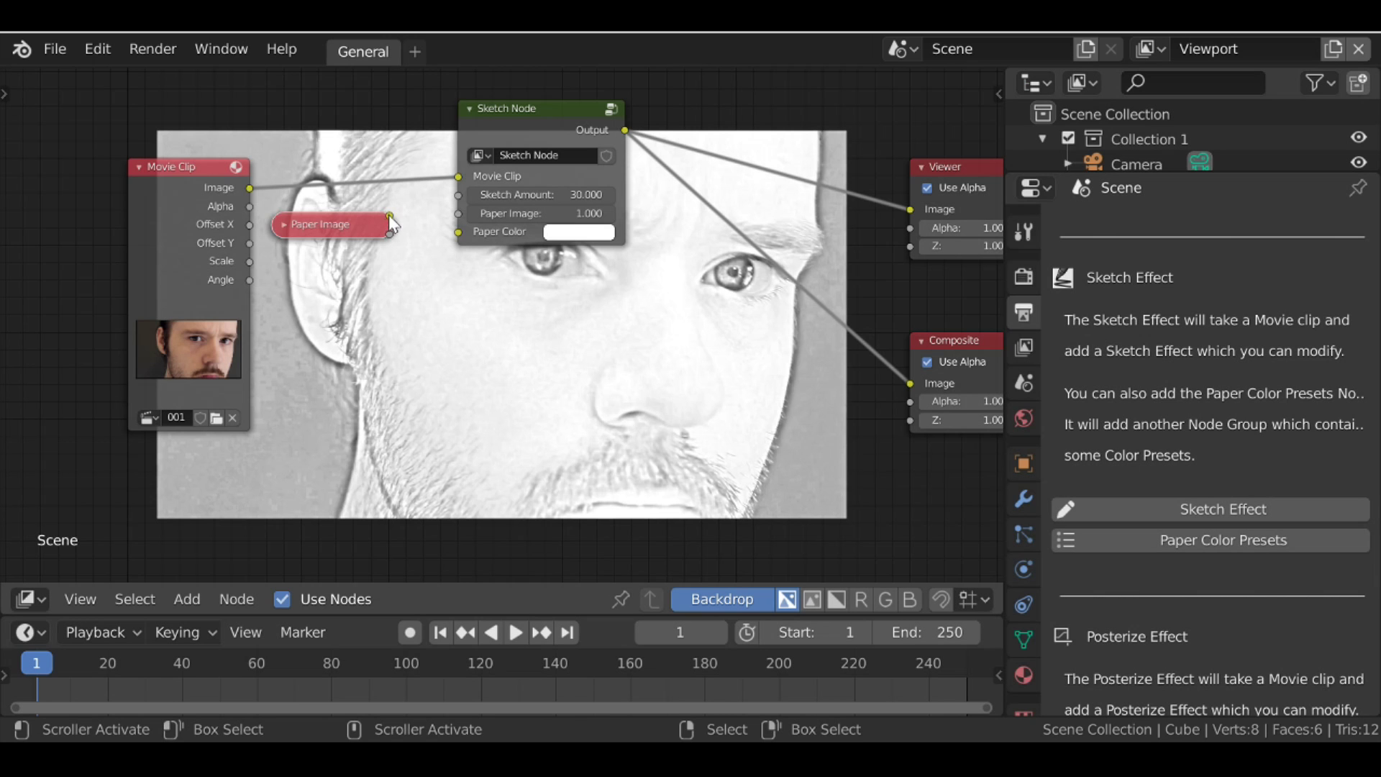
{"action": "left_click_drag", "start_coordinate": [389, 215], "coordinate": [471, 218]}
{"action": "middle_click_drag", "start_coordinate": [716, 345], "coordinate": [687, 151]}
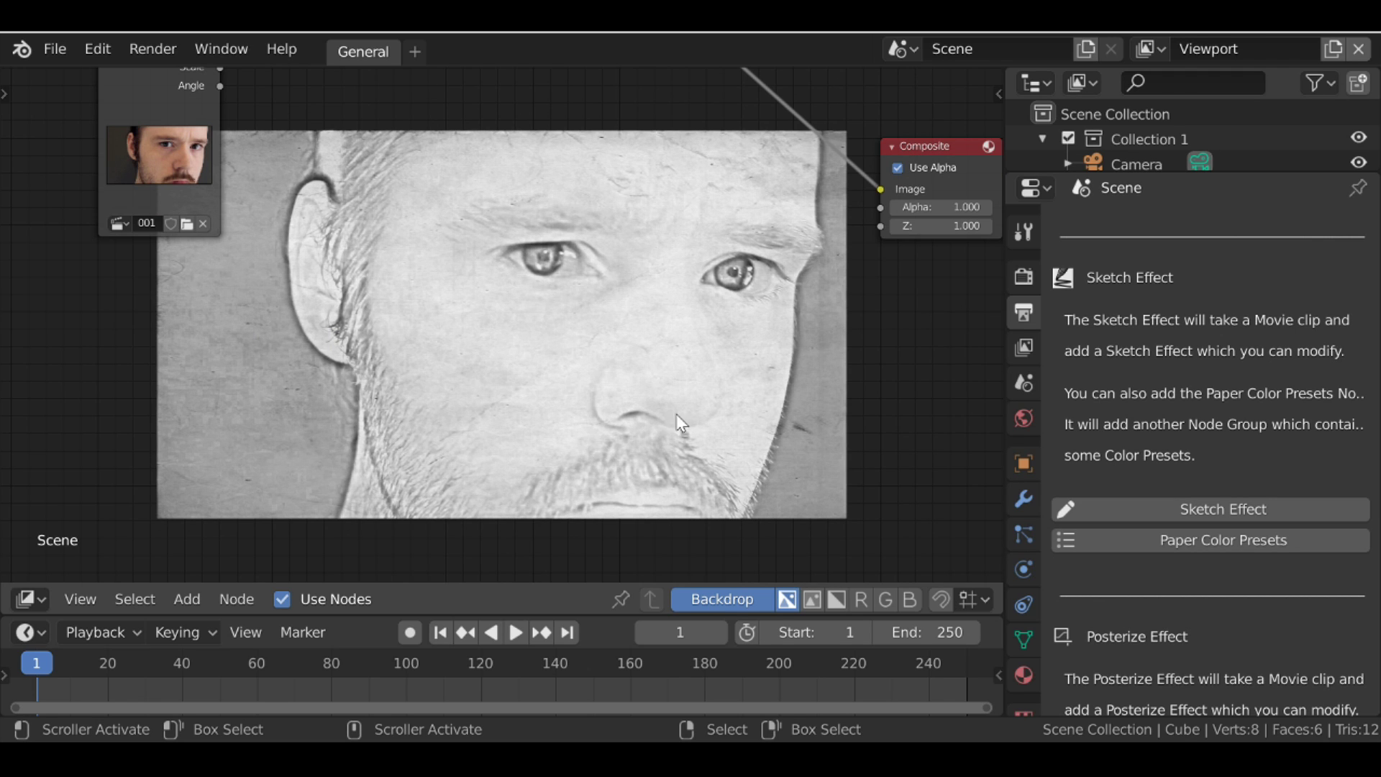
Try a pale yellow Paper Color on the Sketch Node and undo the change.
{"action": "left_click", "coordinate": [578, 153]}
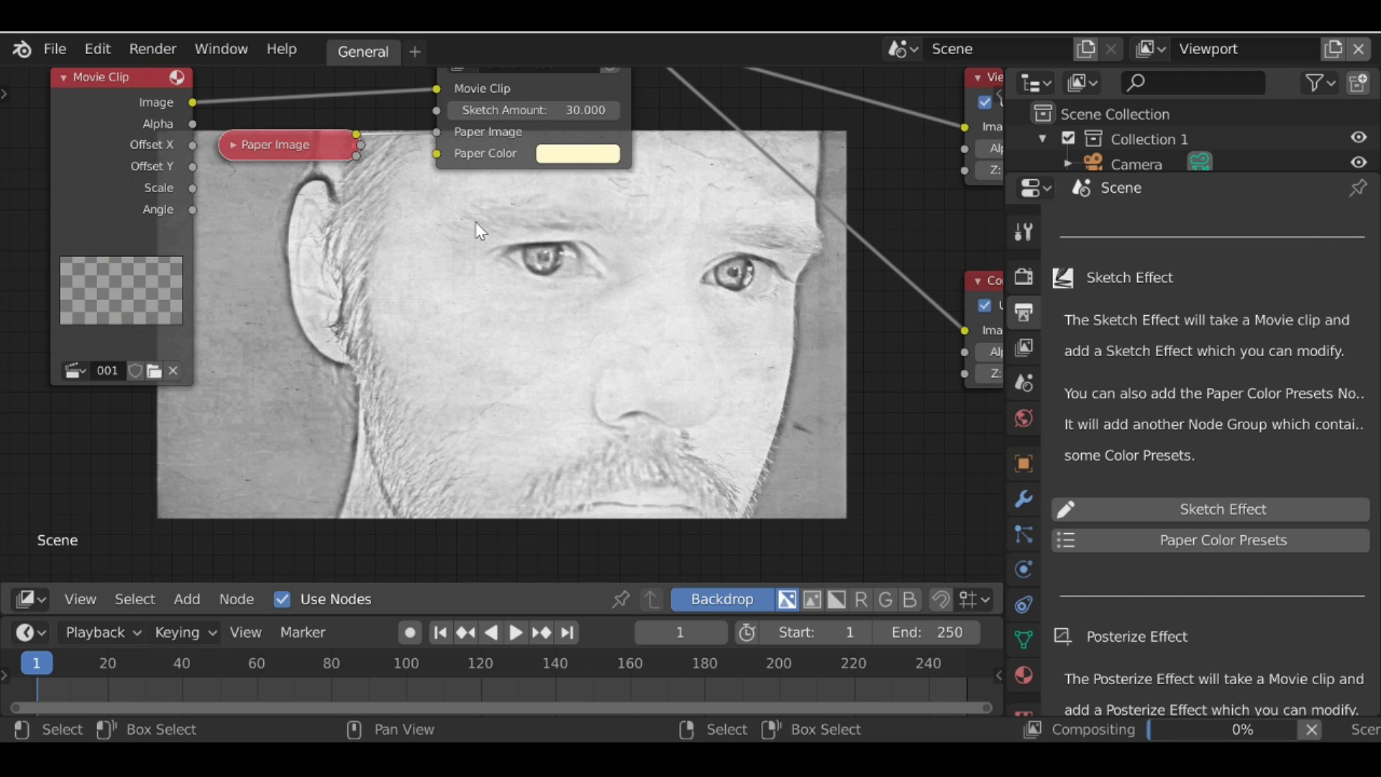
{"action": "key", "text": "ctrl+z"}
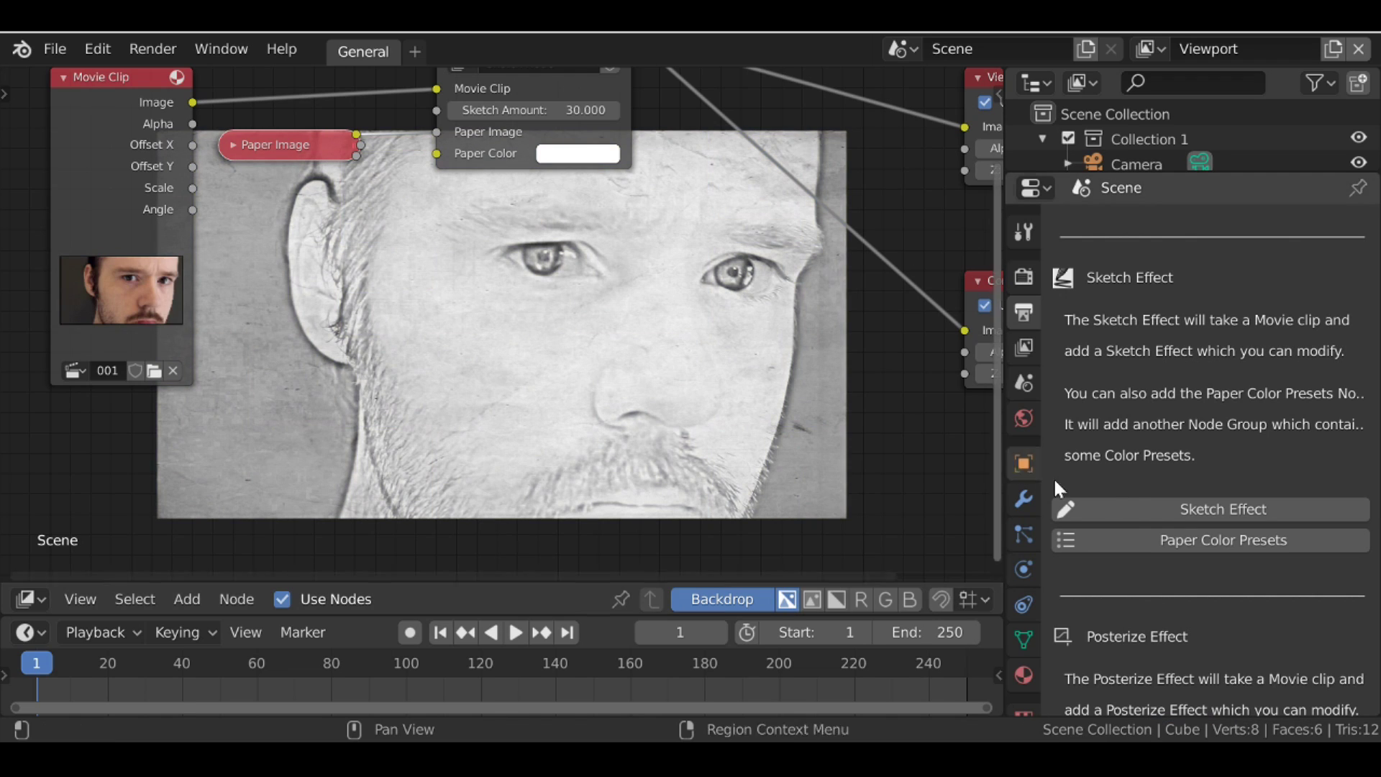
Add the Color Presets Node group to the compositor and place it directly below the Paper Image node.
{"action": "left_click", "coordinate": [1244, 553]}
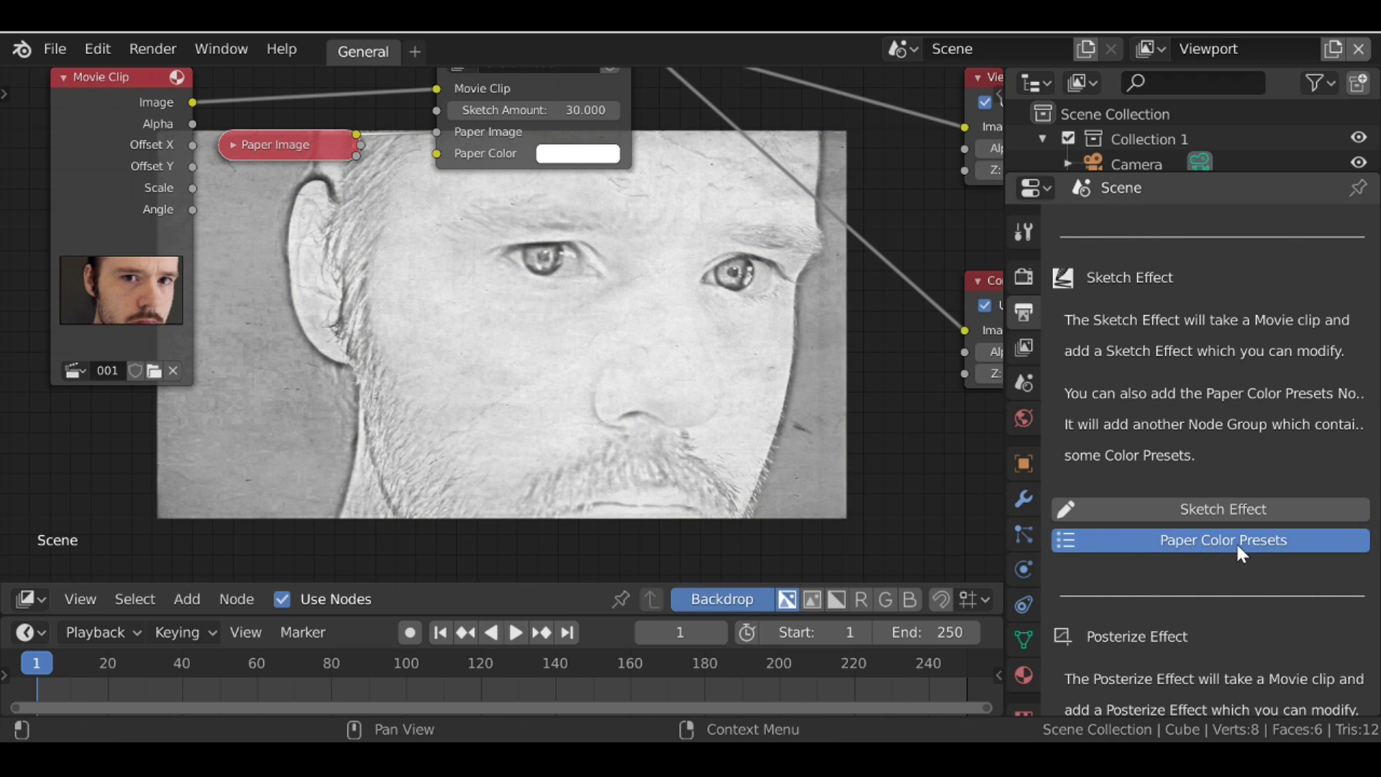
{"action": "key", "text": "shift+a"}
{"action": "mouse_move", "coordinate": [430, 293]}
{"action": "mouse_move", "coordinate": [370, 342]}
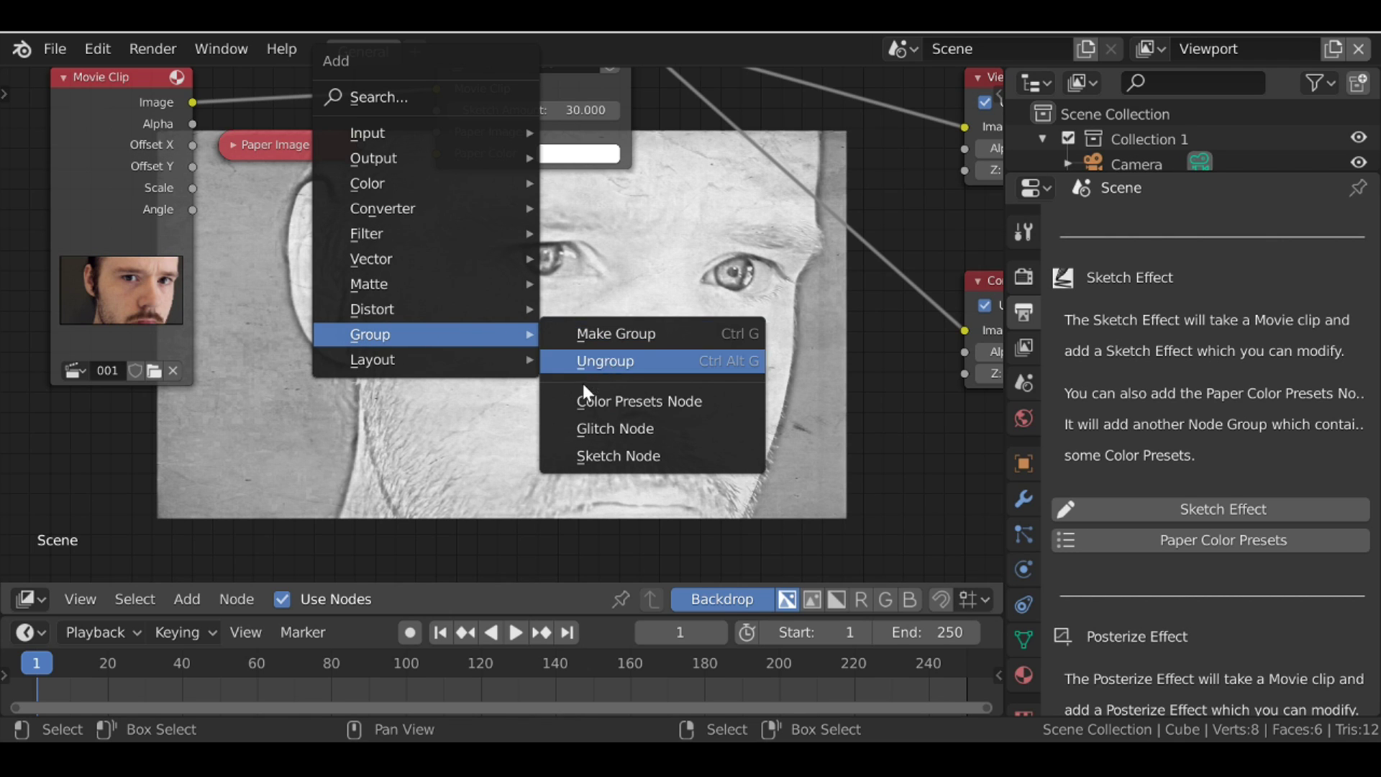
{"action": "left_click", "coordinate": [691, 406]}
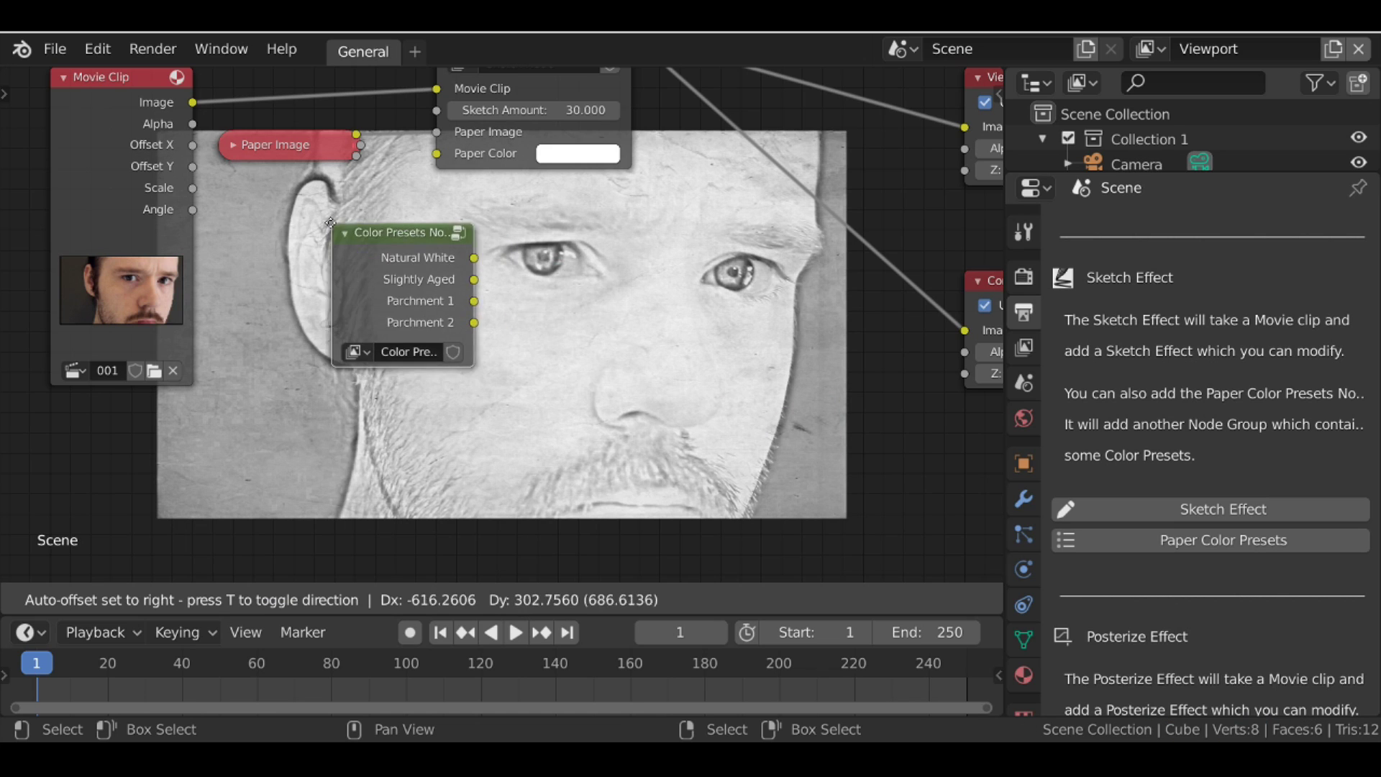
{"action": "left_click", "coordinate": [275, 209]}
{"action": "scroll", "coordinate": [383, 238], "scroll_direction": "up", "scroll_amount": 1}
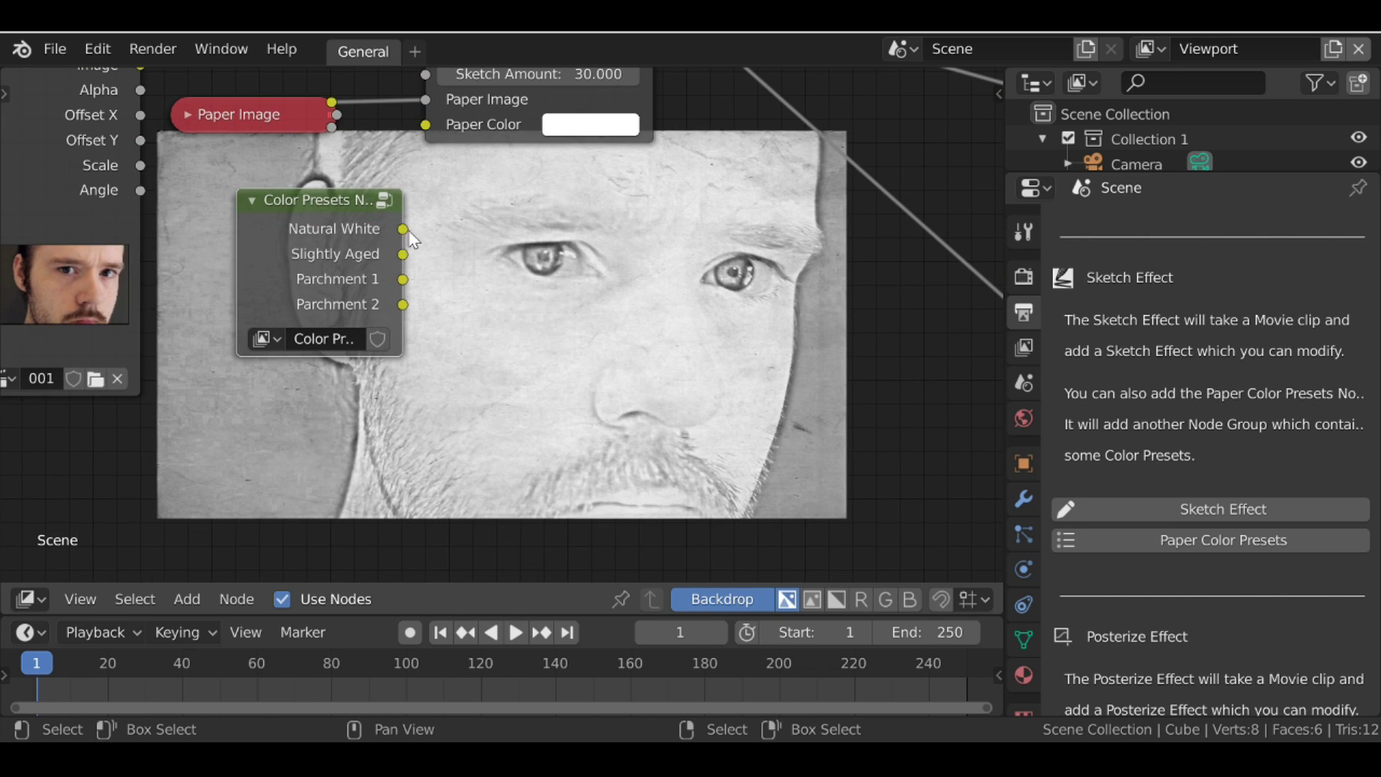
{"action": "left_click_drag", "start_coordinate": [305, 206], "coordinate": [254, 166]}
{"action": "middle_click_drag", "start_coordinate": [530, 173], "coordinate": [530, 210]}
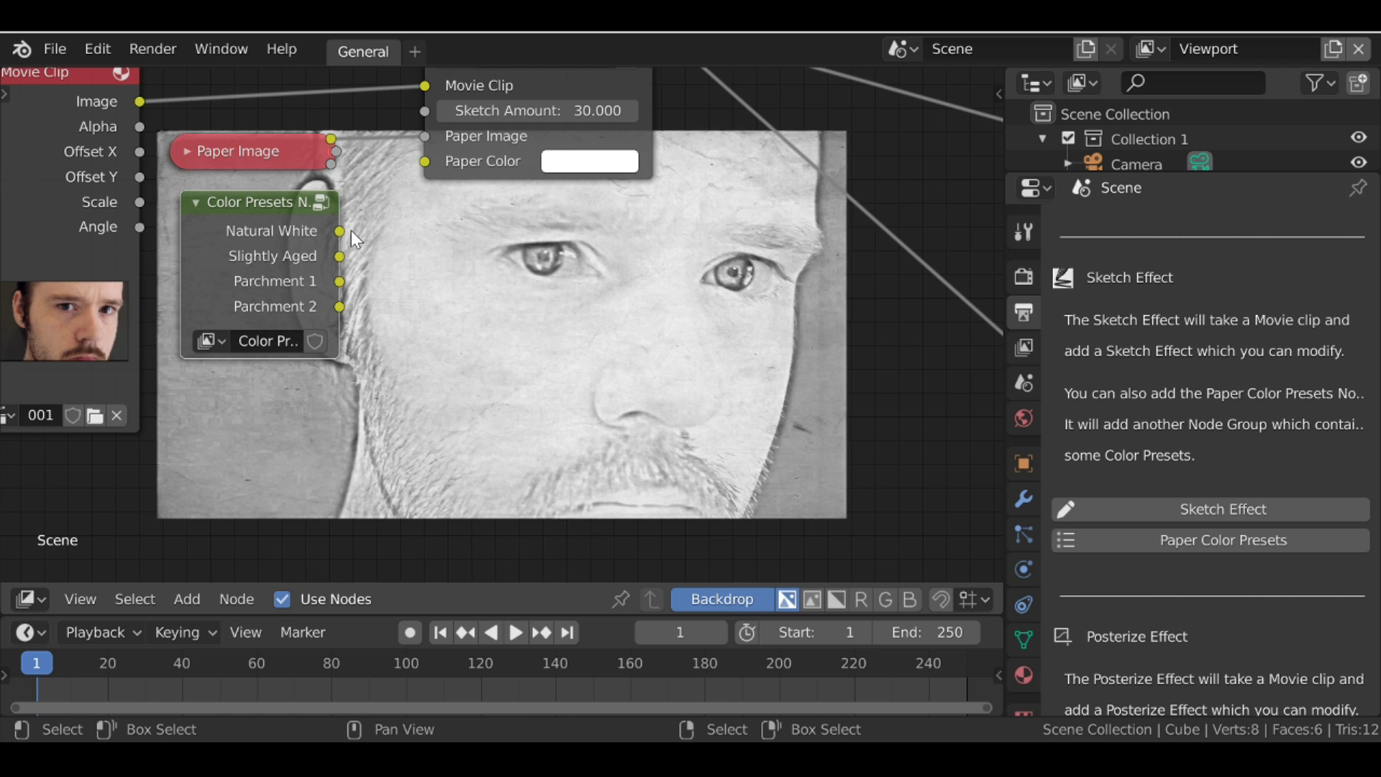
Try the Natural White, Slightly Aged, Parchment 1 and Parchment 2 outputs in turn on the Sketch Node's Paper Color input.
{"action": "left_click_drag", "start_coordinate": [340, 235], "coordinate": [426, 167]}
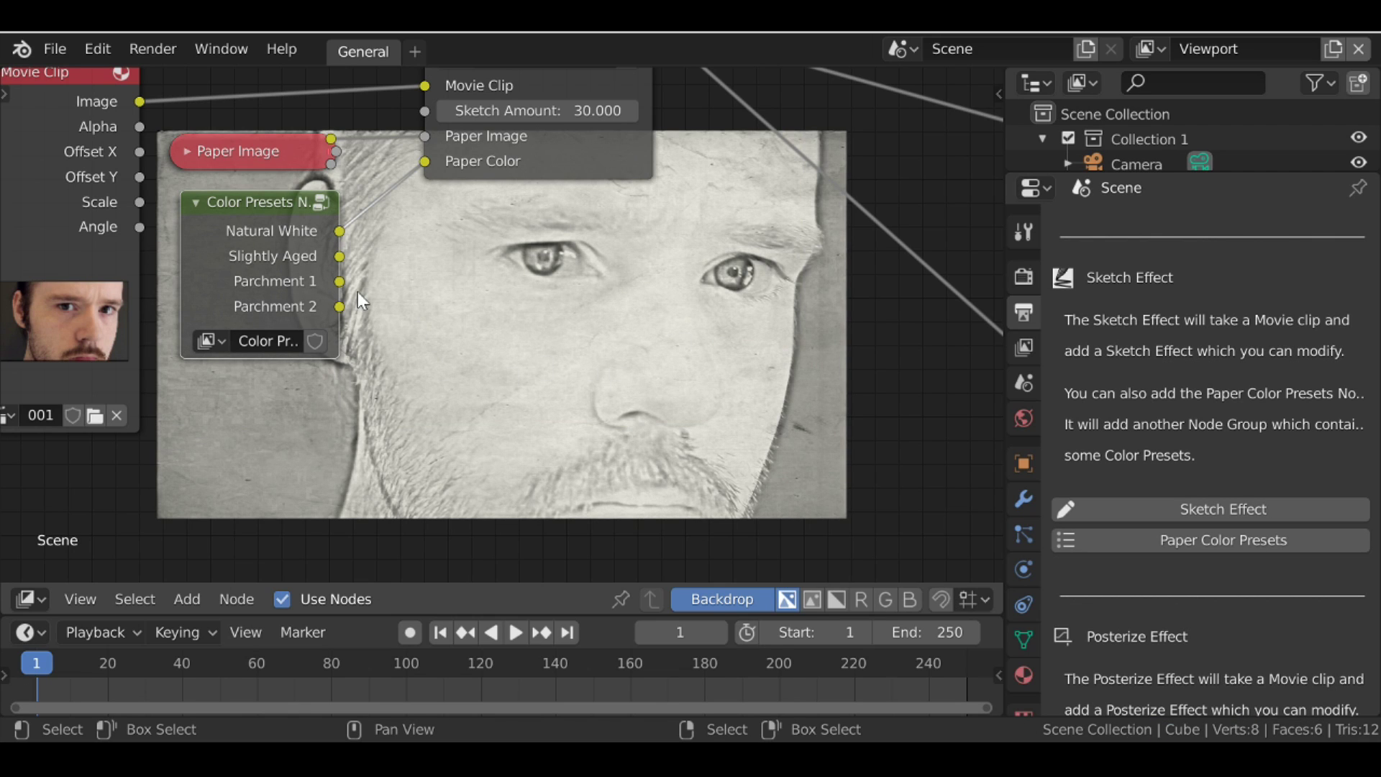
{"action": "left_click_drag", "start_coordinate": [341, 257], "coordinate": [418, 166]}
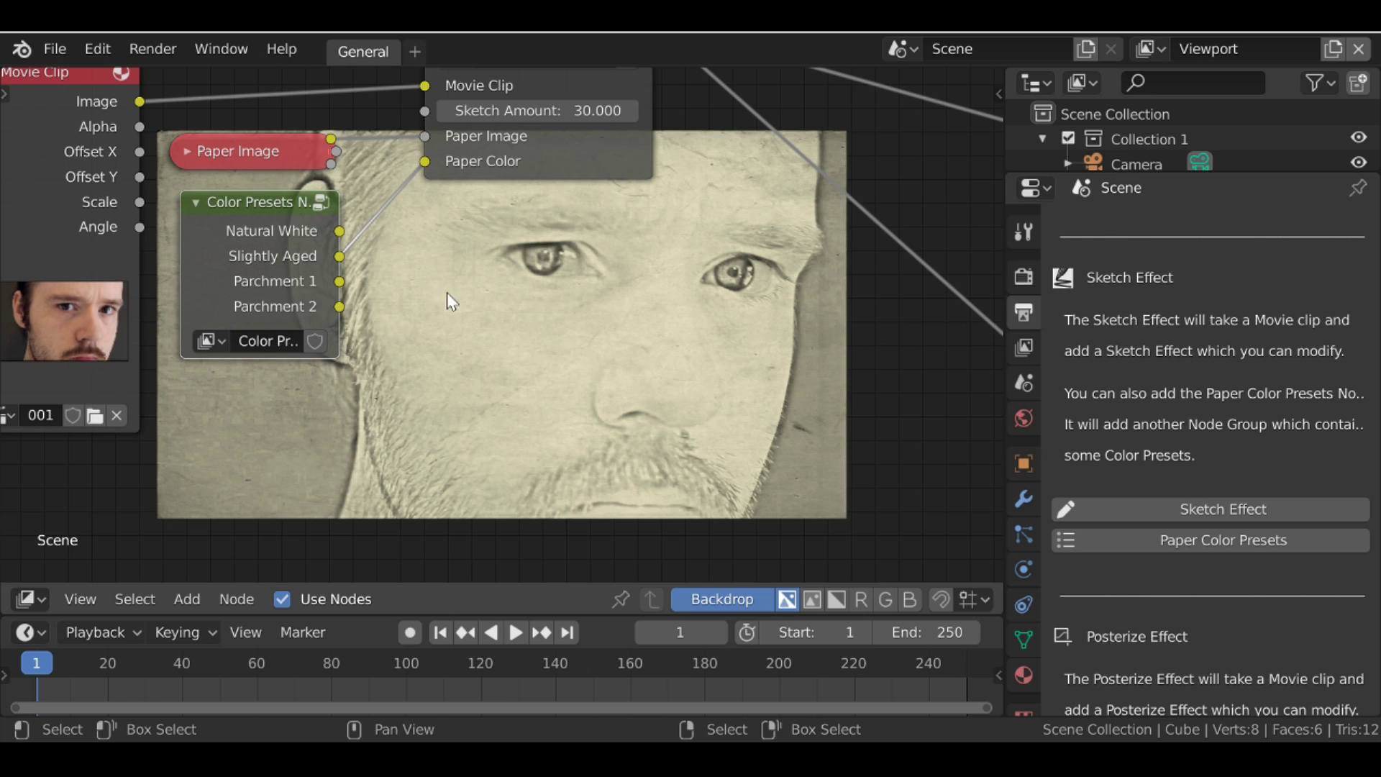
{"action": "left_click_drag", "start_coordinate": [352, 275], "coordinate": [425, 172]}
{"action": "left_click_drag", "start_coordinate": [344, 305], "coordinate": [420, 161]}
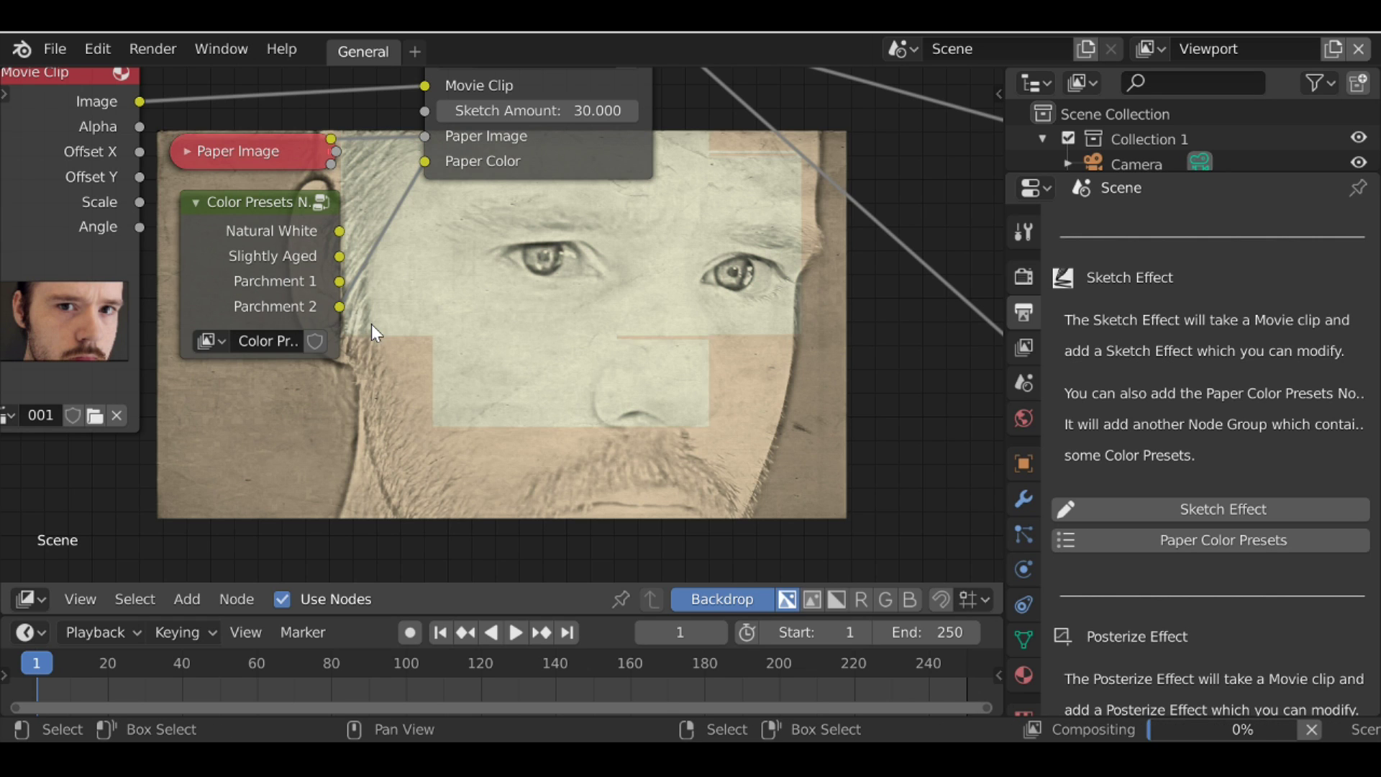
Try deleting the Color Presets node to reach the Sketch Node's Paper Color picker, and undo the deletion.
{"action": "left_click_drag", "start_coordinate": [277, 236], "coordinate": [298, 259]}
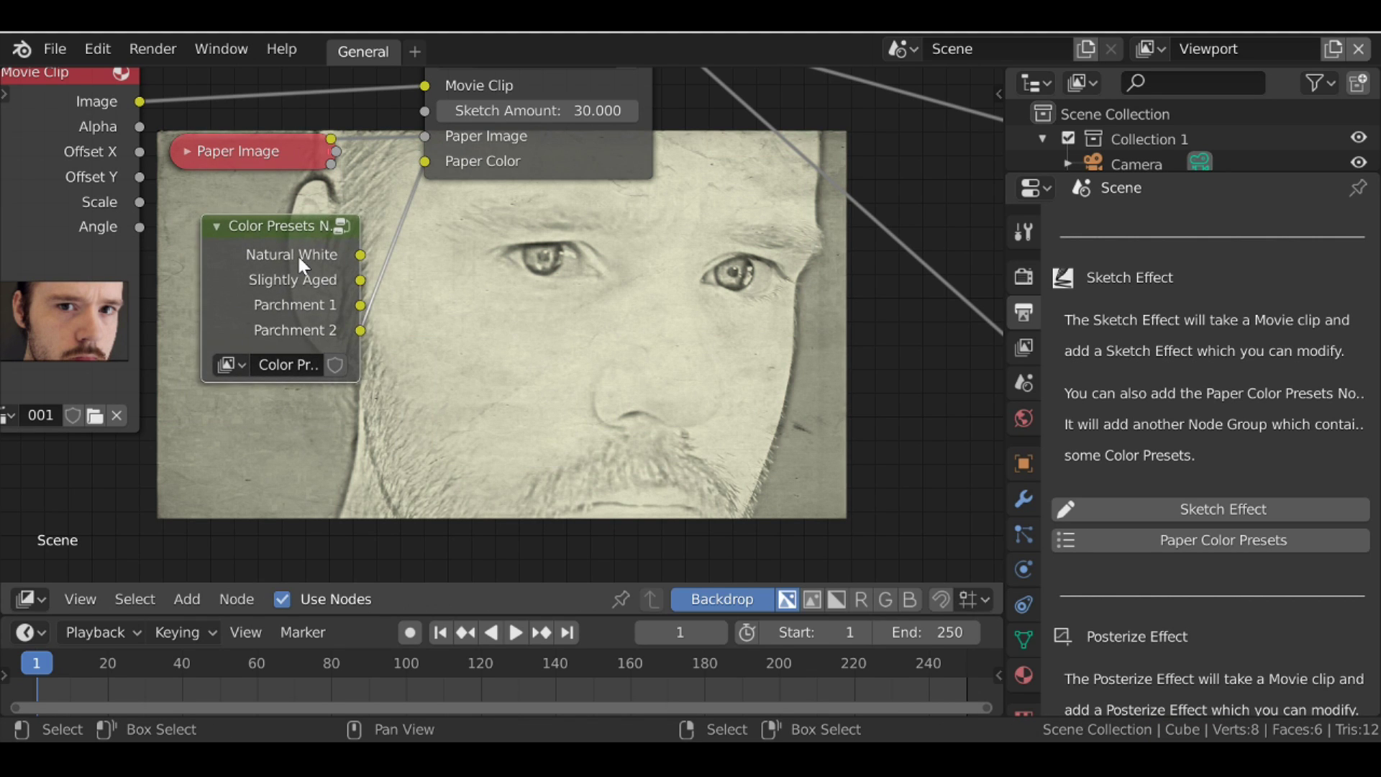
{"action": "key", "text": "x"}
{"action": "left_click", "coordinate": [606, 161]}
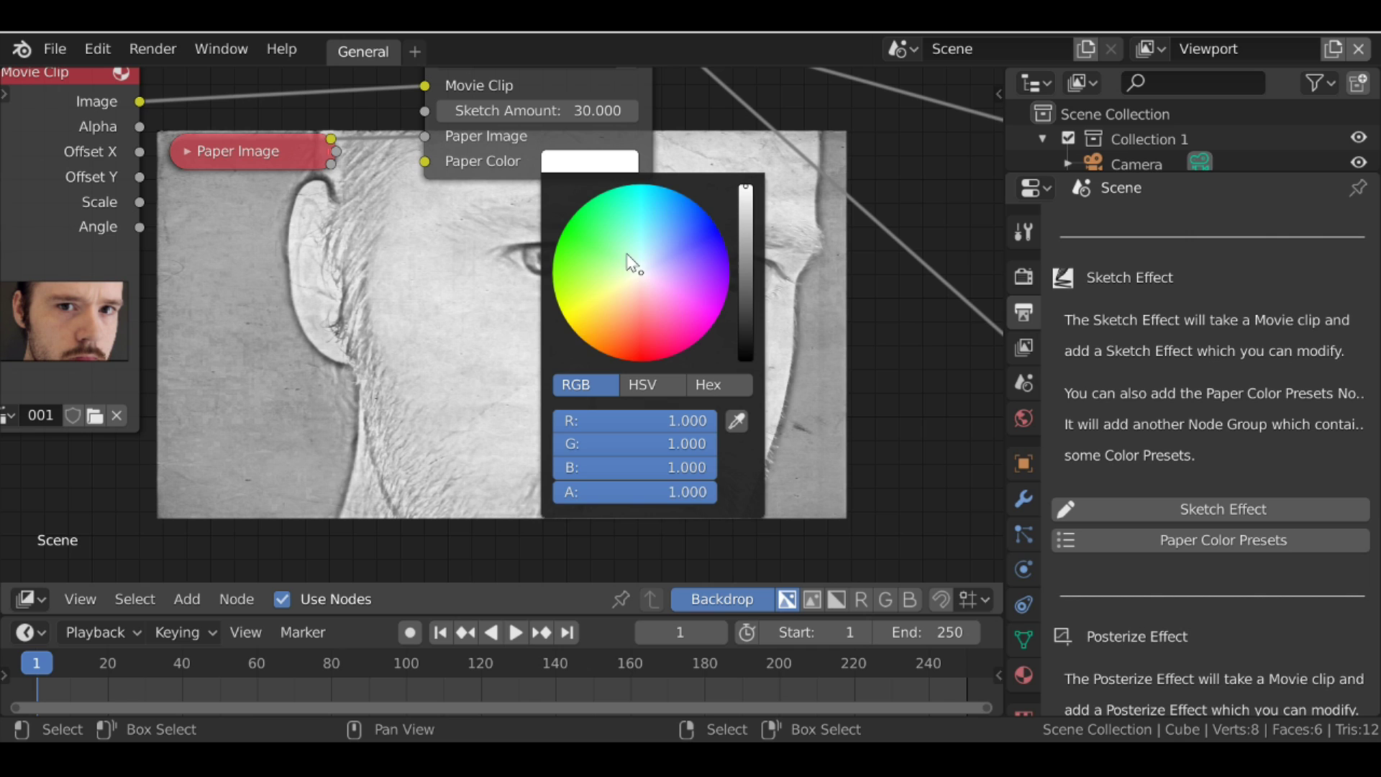
{"action": "key", "text": "ctrl+z"}
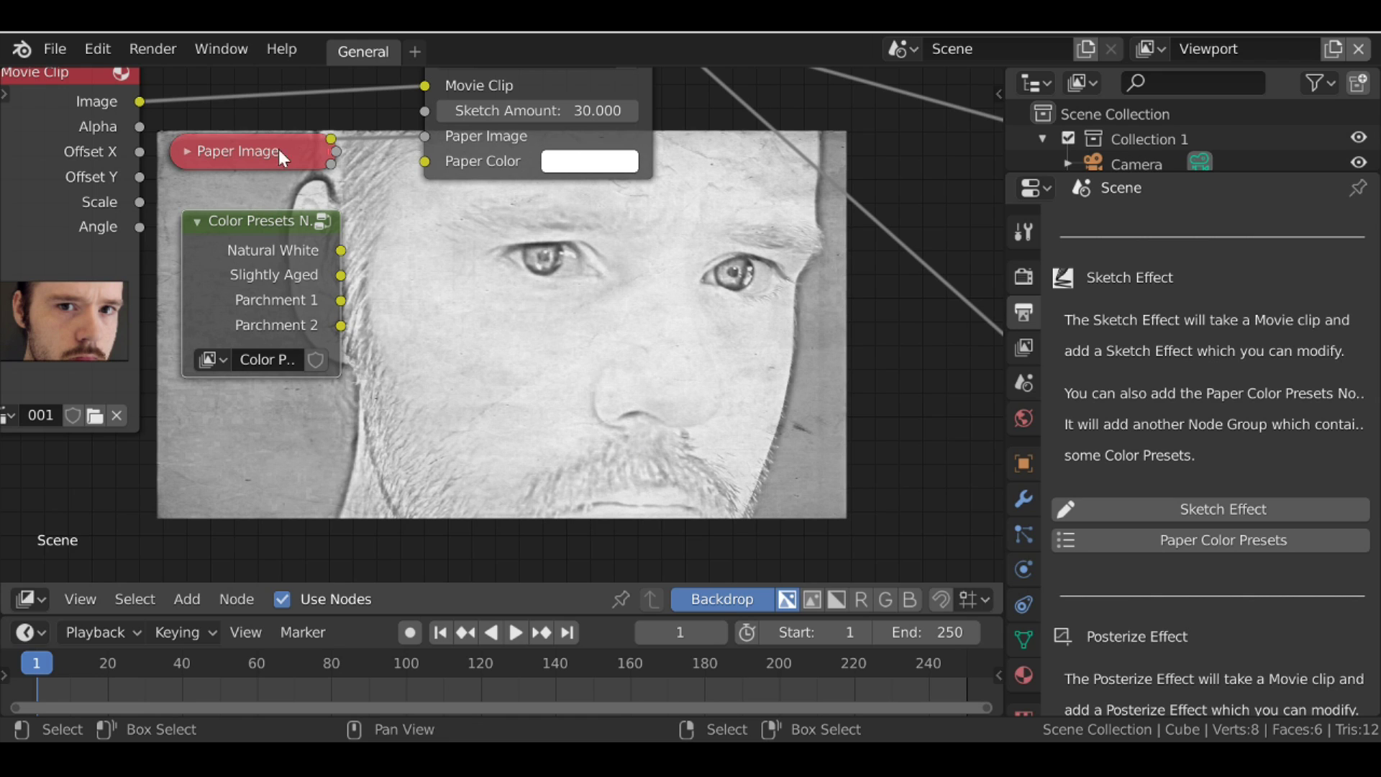
Connect the Paper Image node's Image output to the Sketch Node's Paper Color input and inspect the result on the face.
{"action": "left_click_drag", "start_coordinate": [248, 145], "coordinate": [235, 148]}
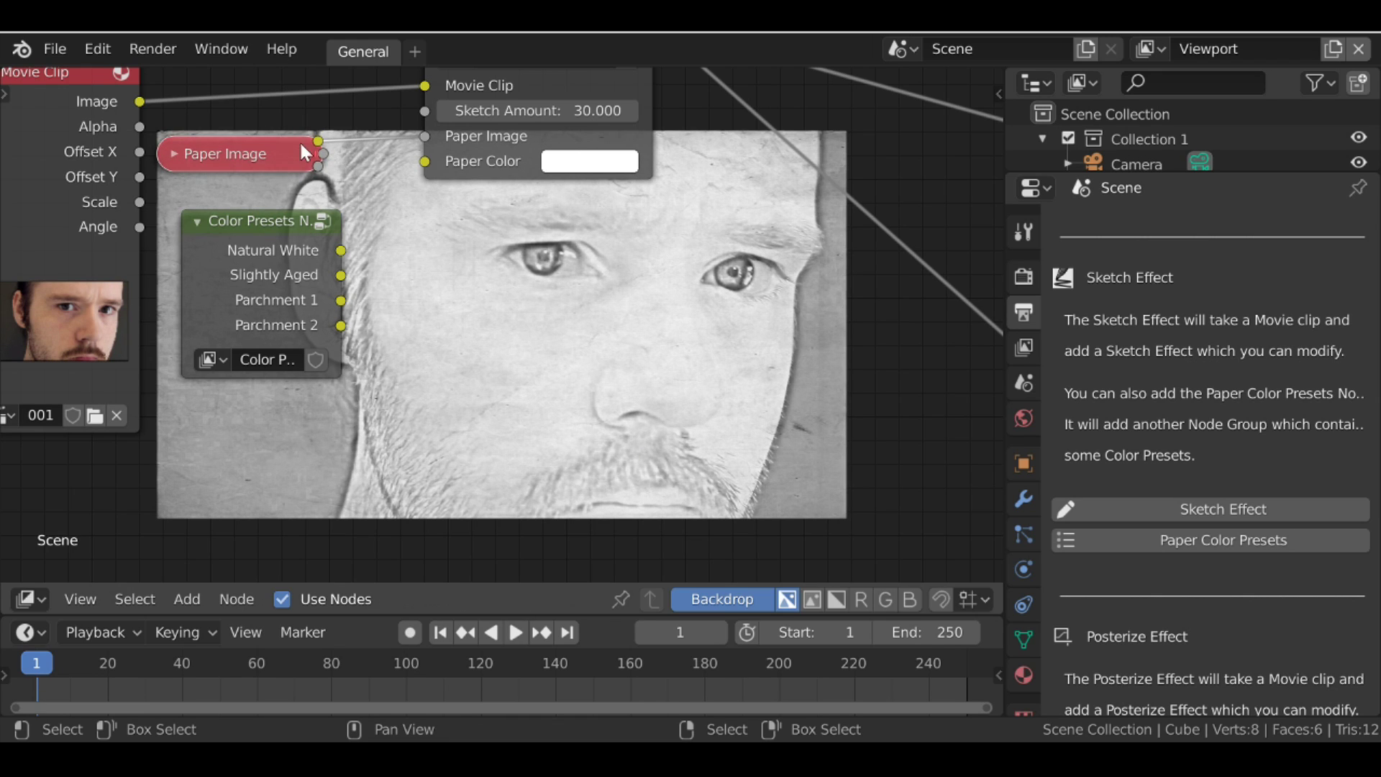
{"action": "left_click_drag", "start_coordinate": [318, 139], "coordinate": [425, 162]}
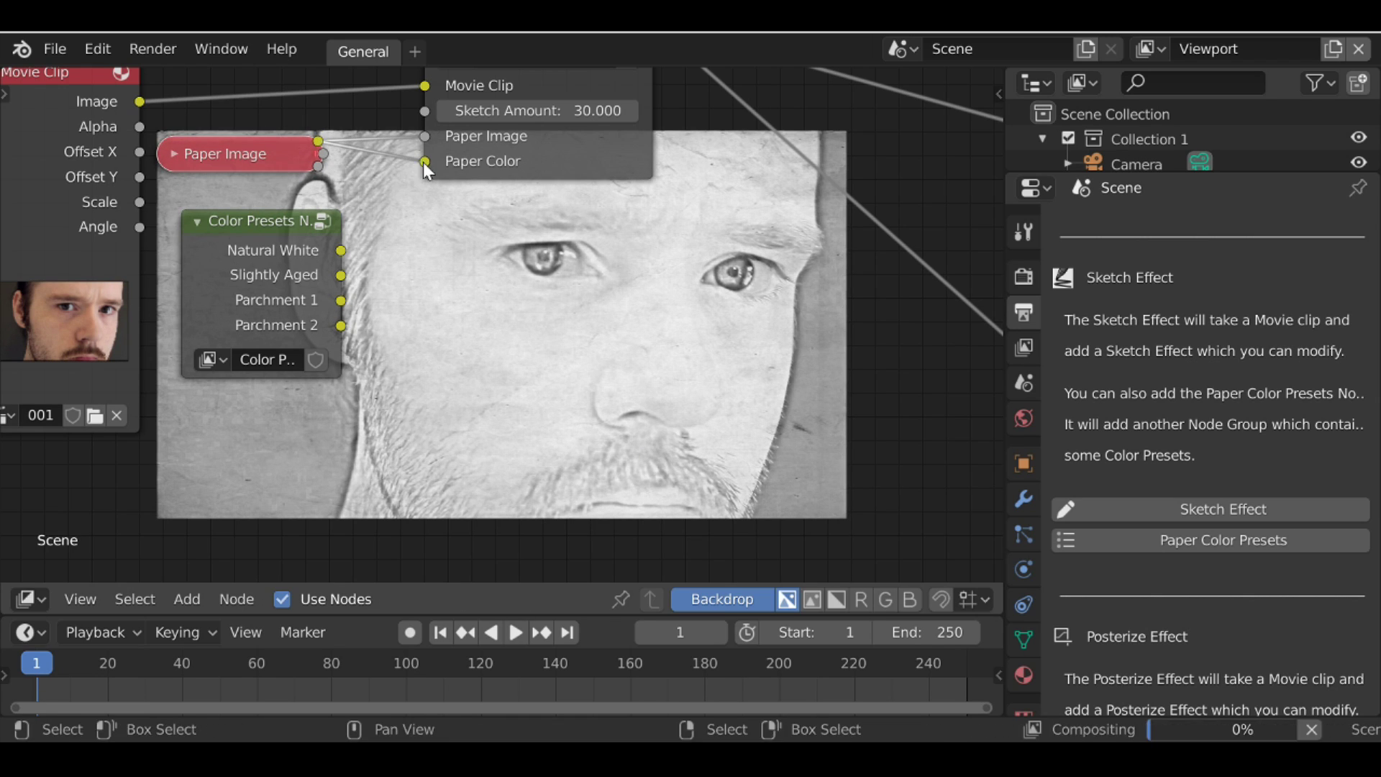
{"action": "scroll", "coordinate": [673, 326], "scroll_direction": "down", "scroll_amount": 10, "text": "shift"}
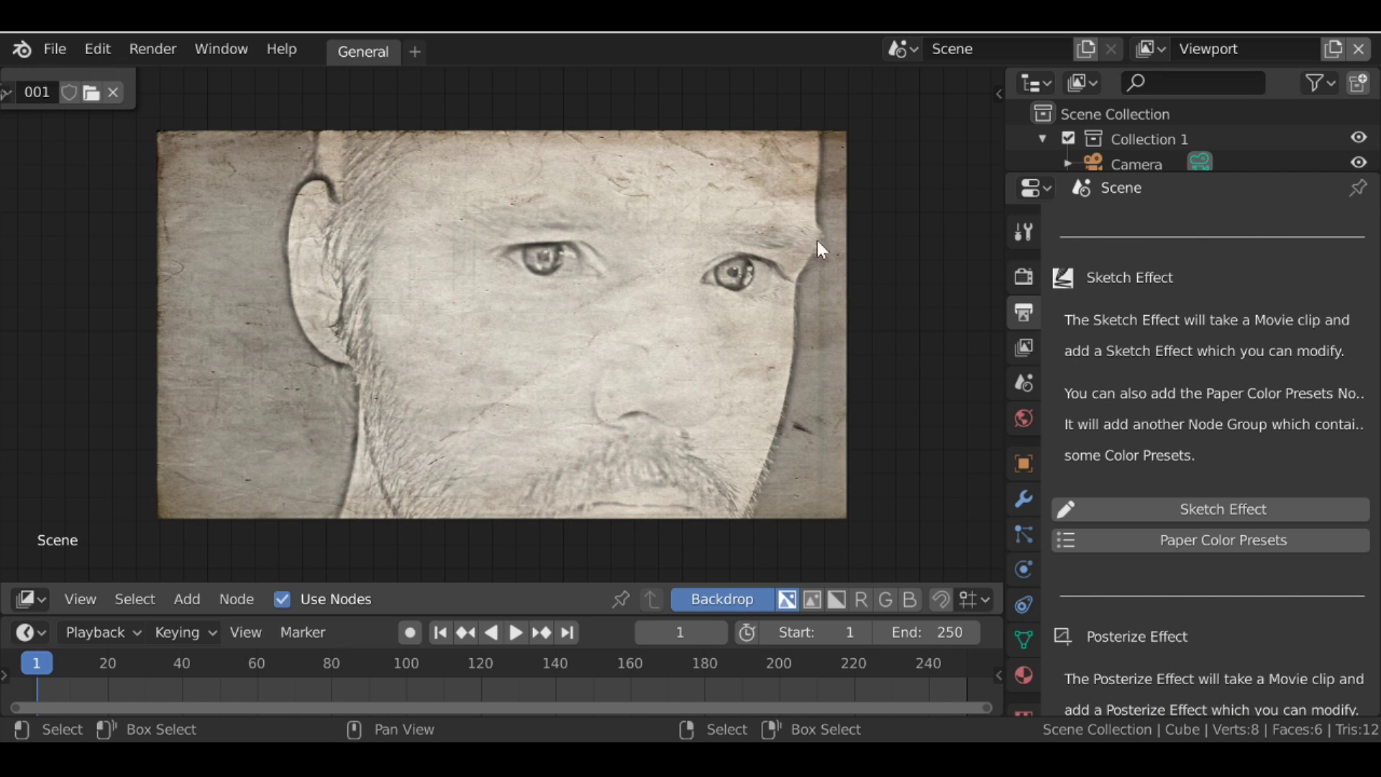
{"action": "scroll", "coordinate": [512, 286], "scroll_direction": "up", "scroll_amount": 12, "text": "shift"}
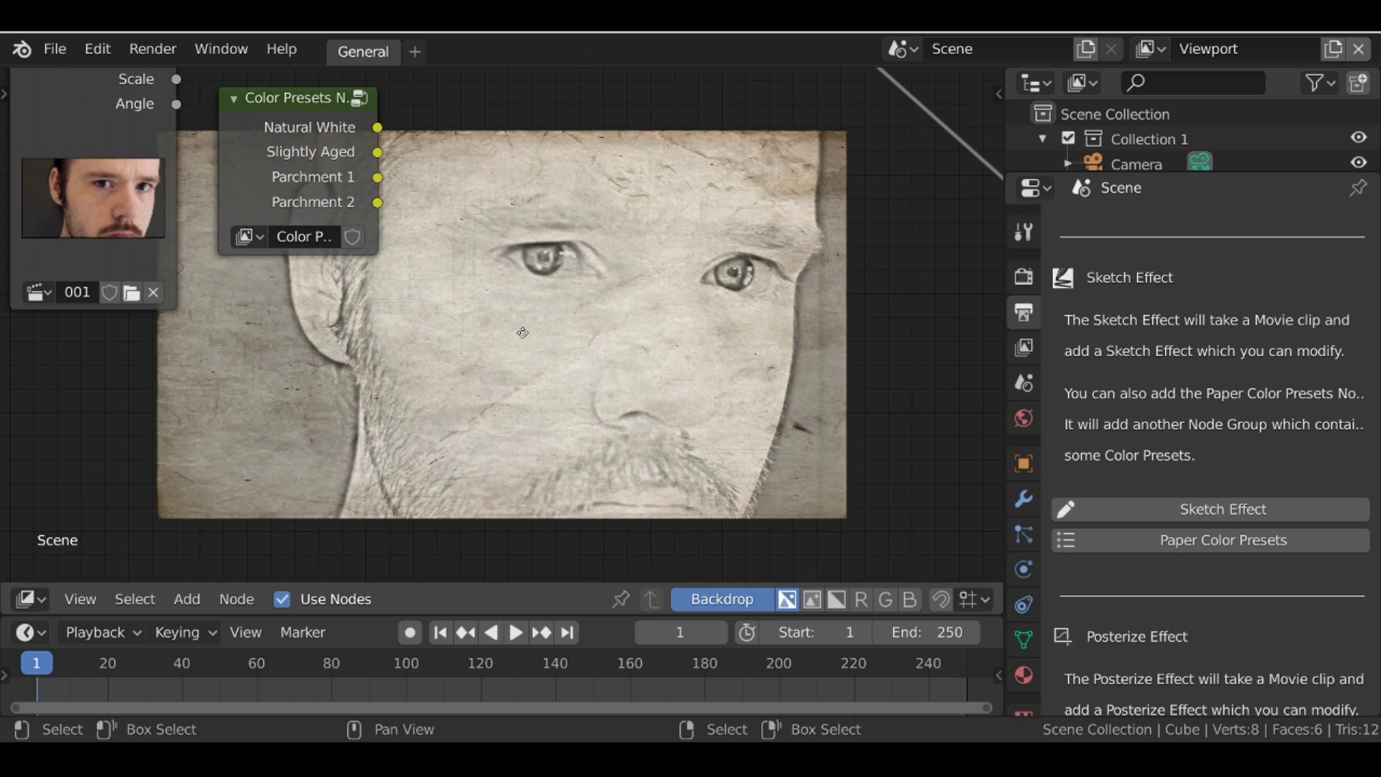
Inside the Sketch Node group, move the RGB Curves point to about X 0.706, Y 0.364, and exit the group.
{"action": "left_click", "coordinate": [471, 112]}
{"action": "scroll", "coordinate": [468, 205], "scroll_direction": "down", "scroll_amount": 1}
{"action": "key", "text": "Tab"}
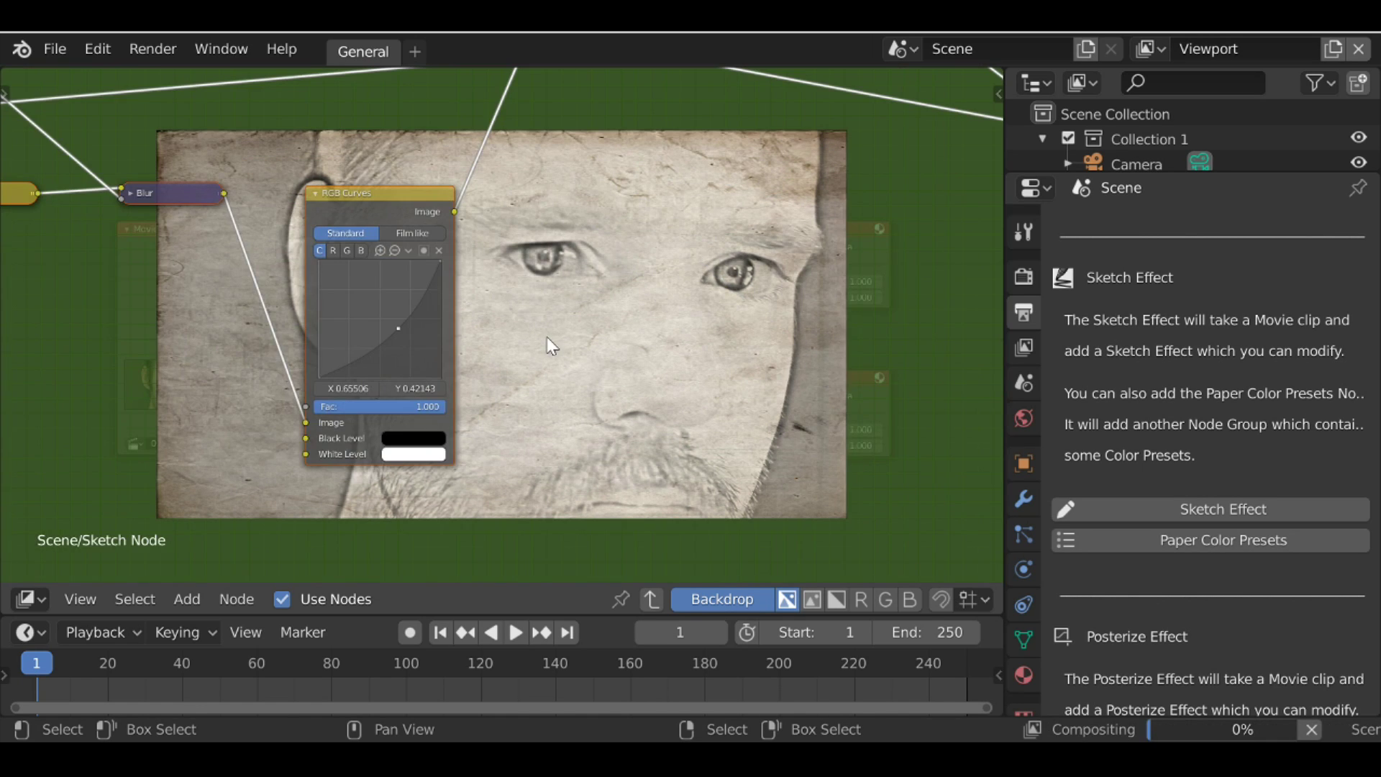
{"action": "left_click_drag", "start_coordinate": [395, 331], "coordinate": [395, 325]}
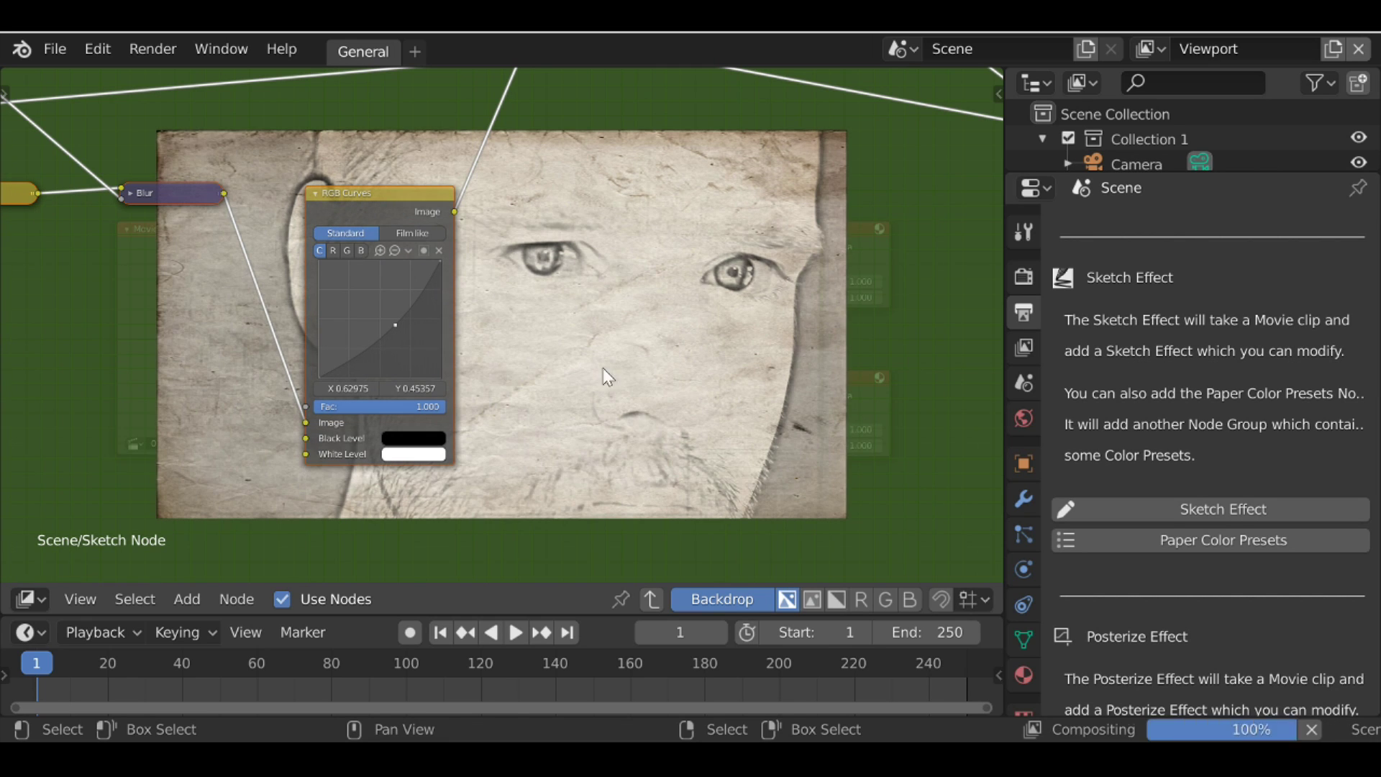
{"action": "left_click_drag", "start_coordinate": [396, 326], "coordinate": [405, 334]}
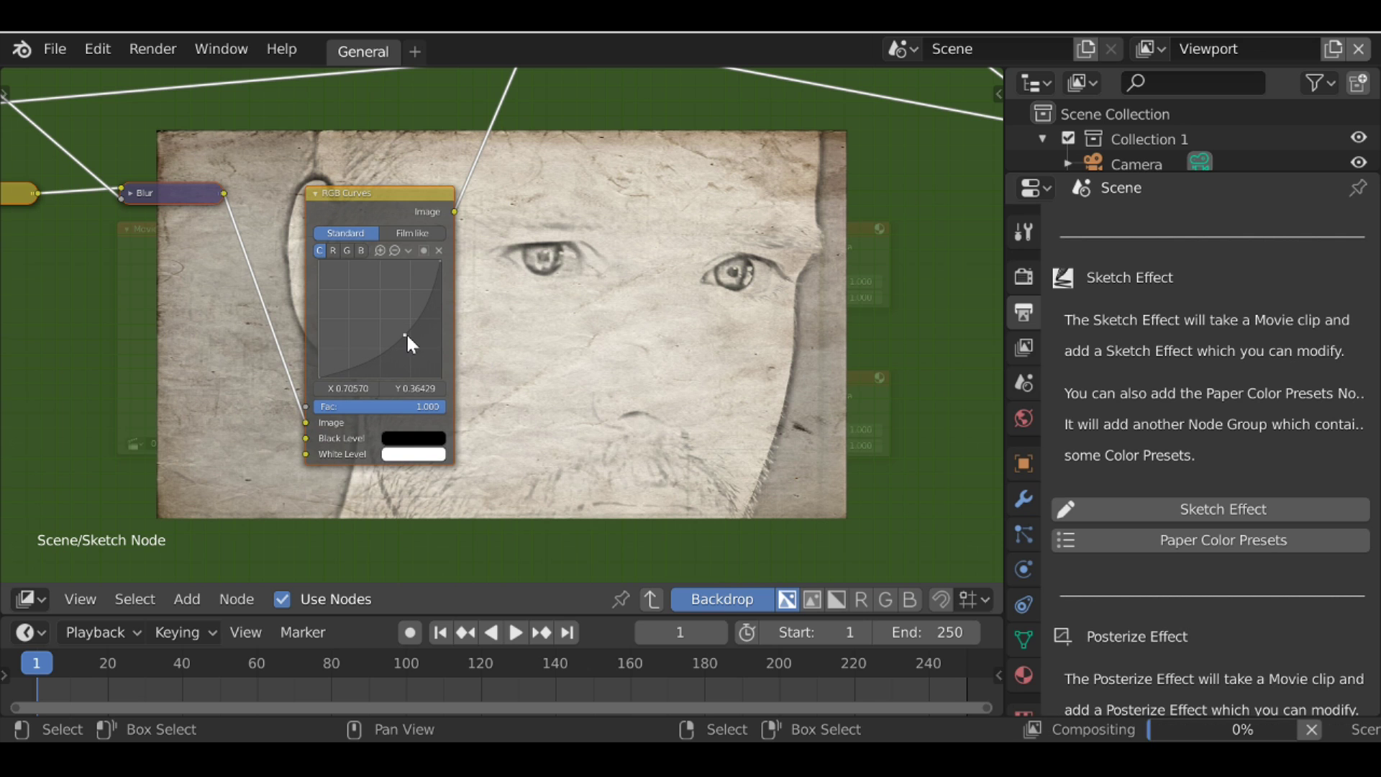
{"action": "key", "text": "Tab"}
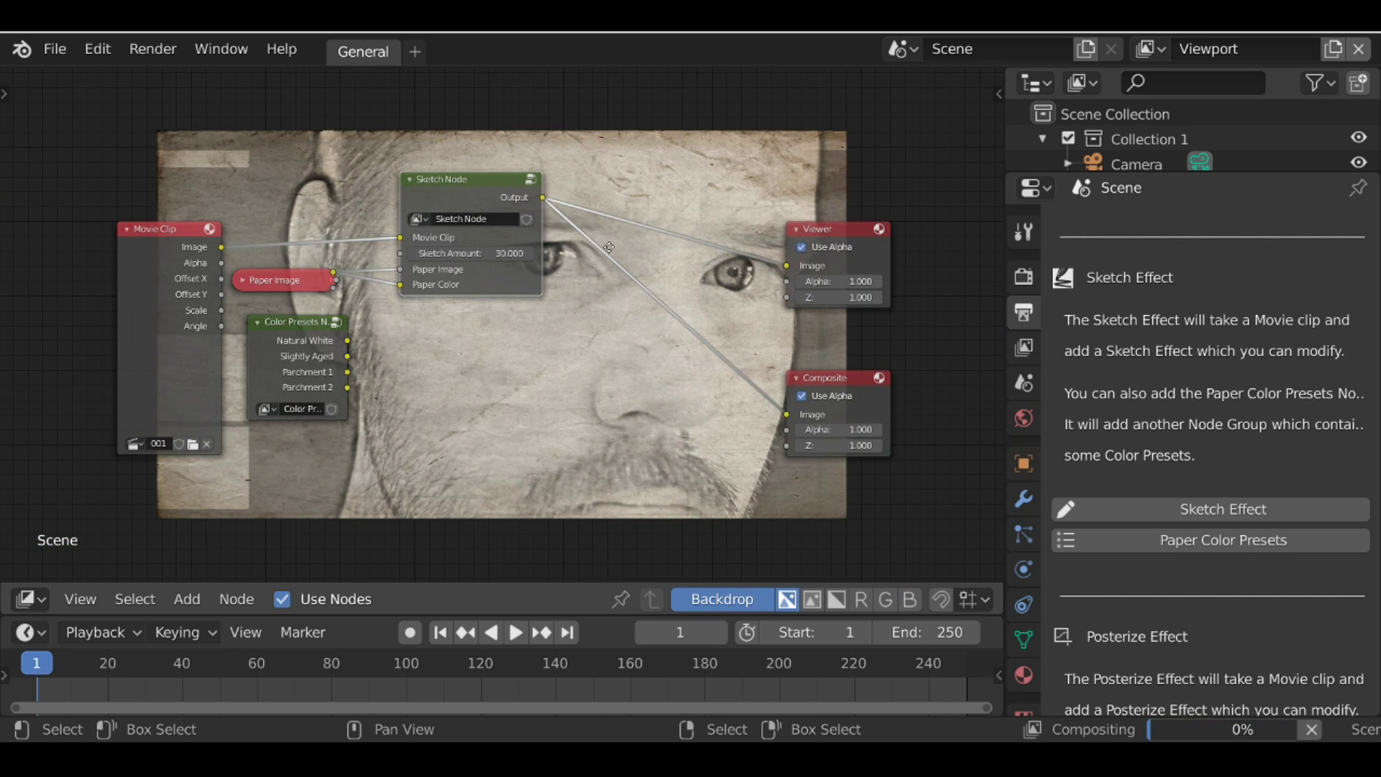
{"action": "middle_click_drag", "start_coordinate": [608, 248], "coordinate": [604, 210]}
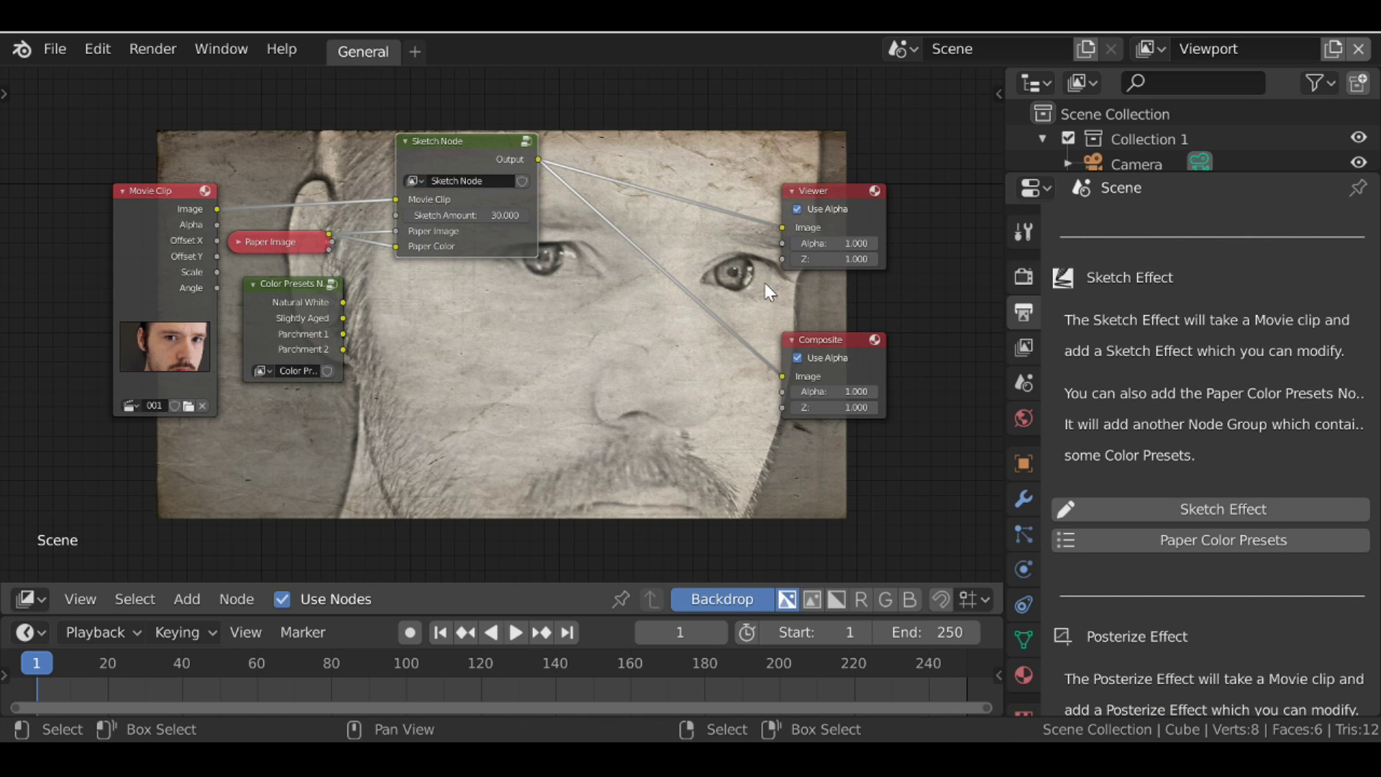
Review the output resolution, frame range and available frame rate options in the scene's dimension settings.
{"action": "scroll", "coordinate": [1233, 326], "scroll_direction": "up", "scroll_amount": 15}
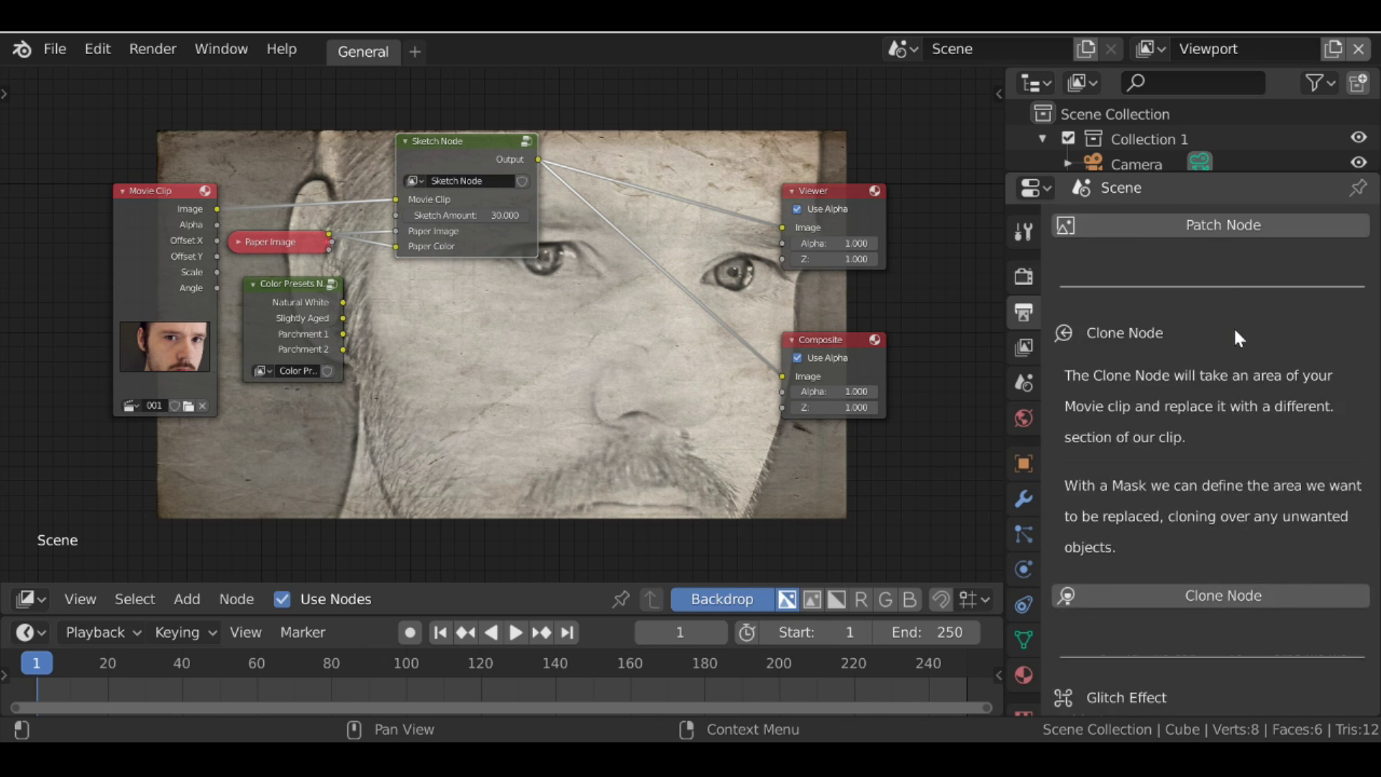
{"action": "scroll", "coordinate": [1232, 326], "scroll_direction": "up", "scroll_amount": 5}
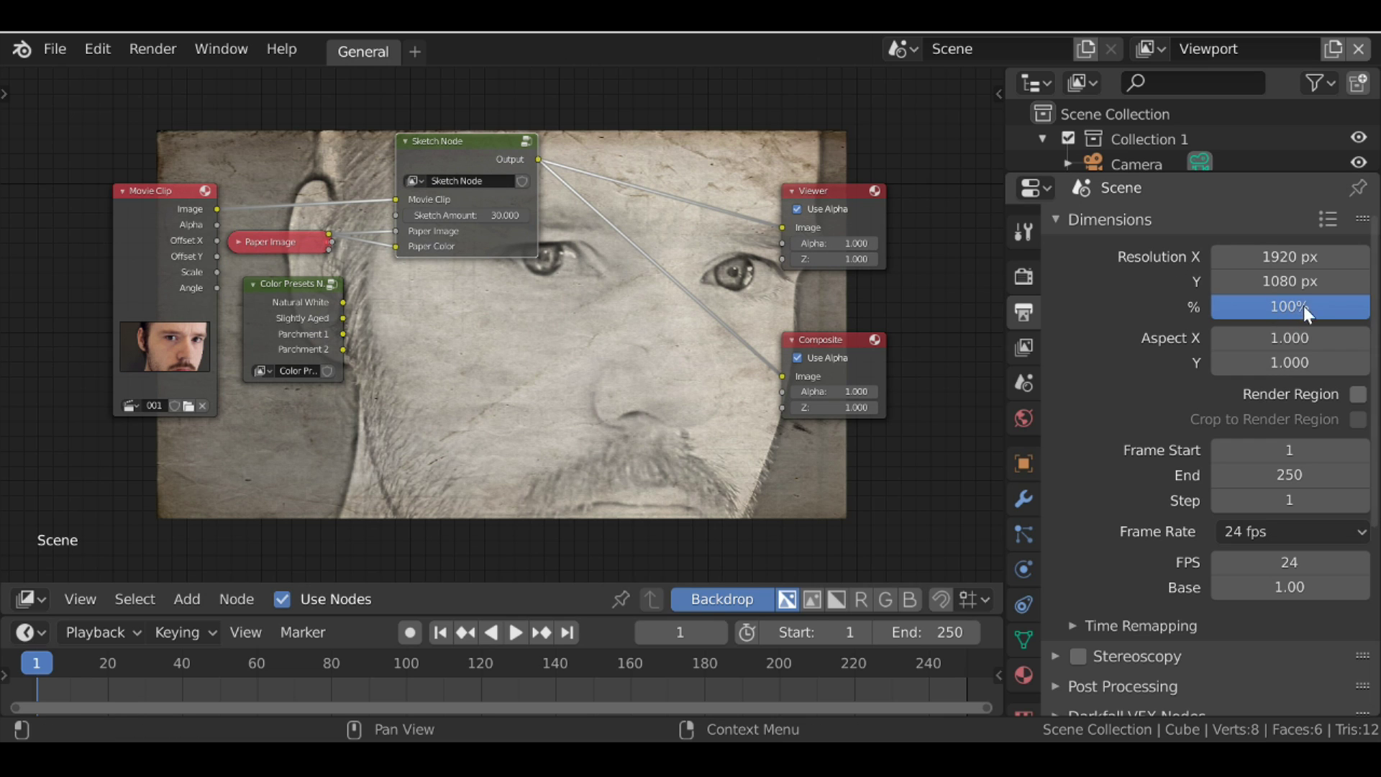
{"action": "scroll", "coordinate": [1299, 258], "scroll_direction": "down", "scroll_amount": 2}
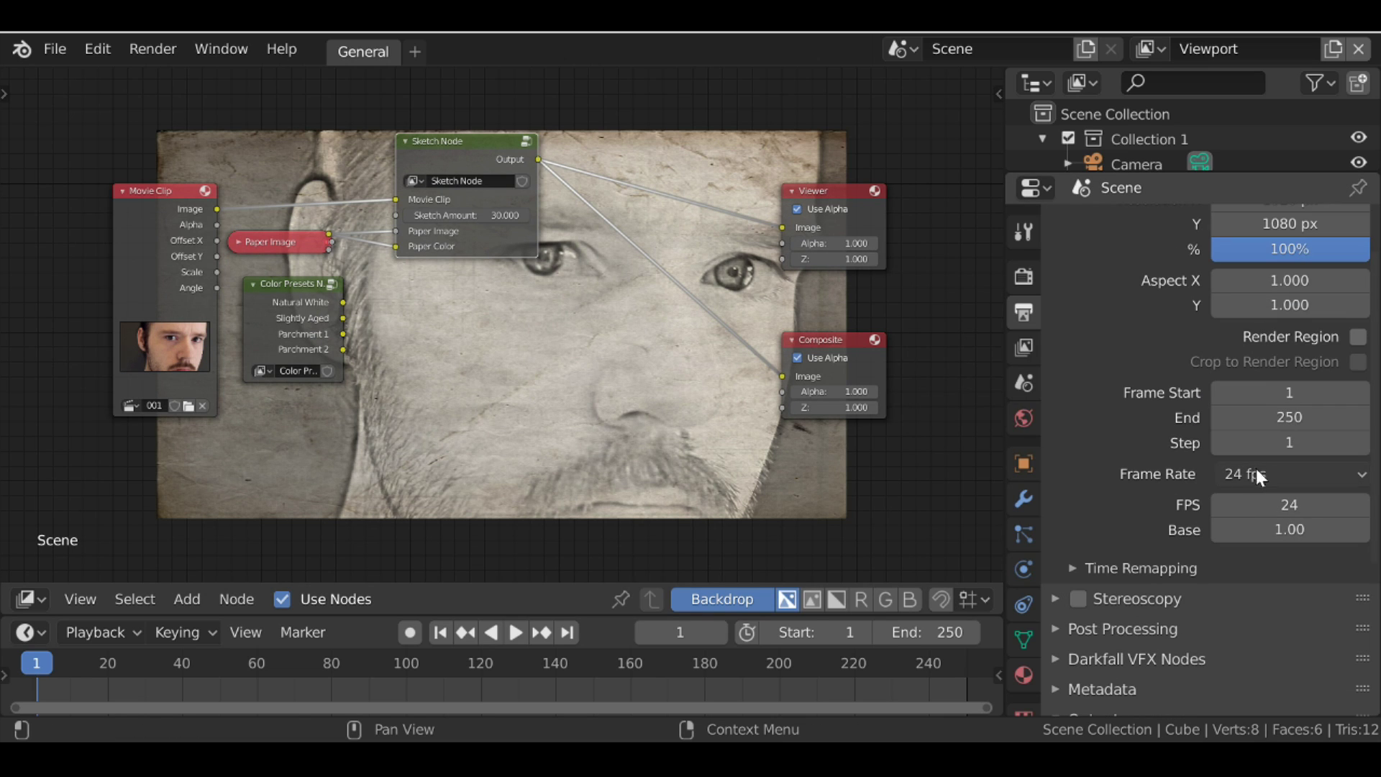
{"action": "left_click", "coordinate": [1303, 475]}
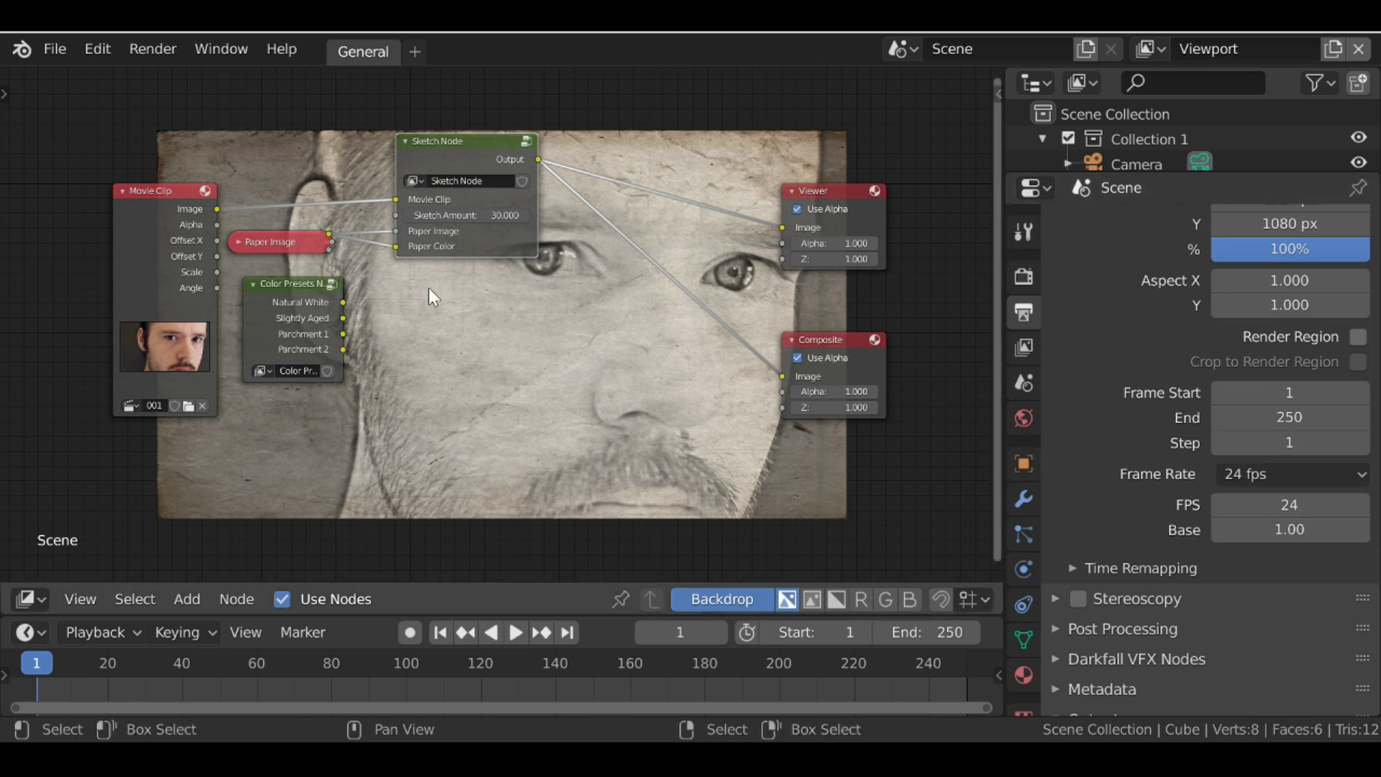
{"action": "left_click", "coordinate": [1266, 475]}
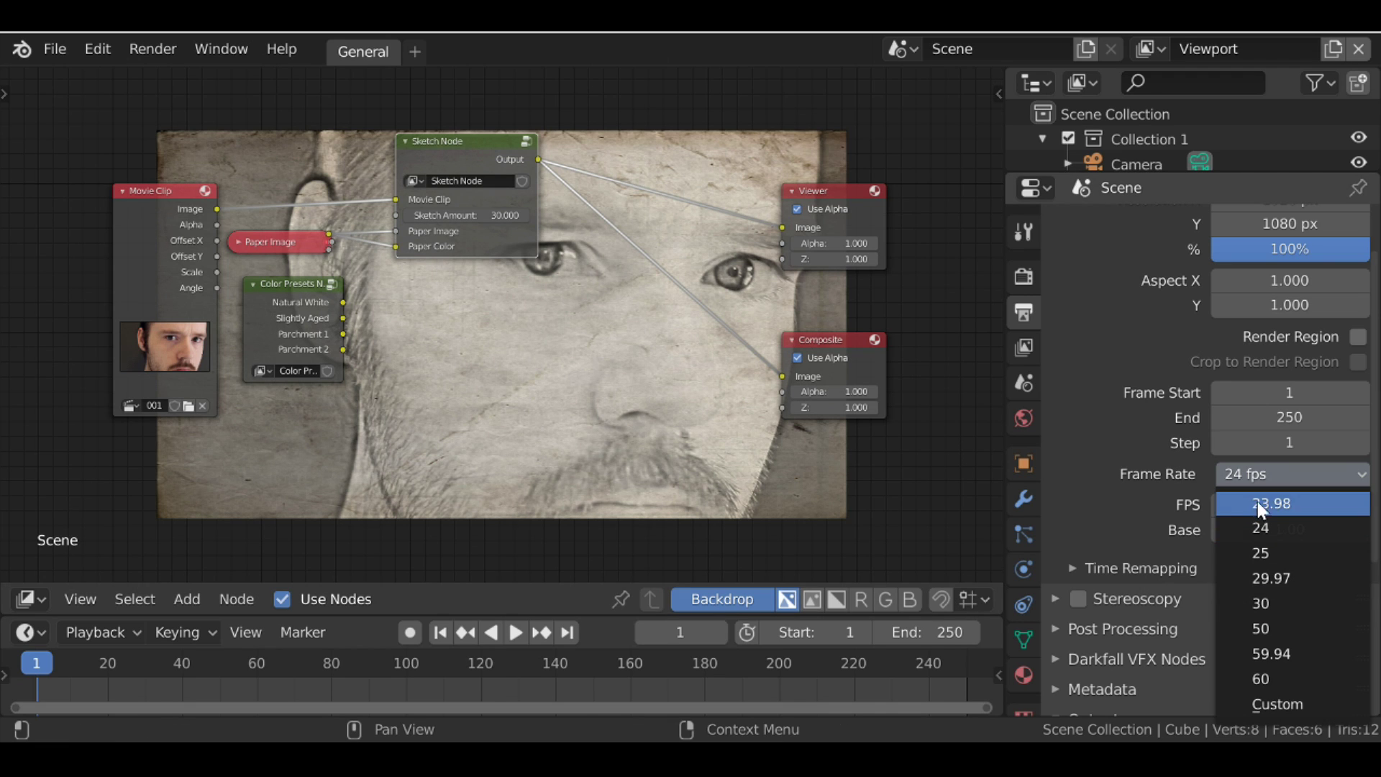
{"action": "left_click", "coordinate": [1278, 702]}
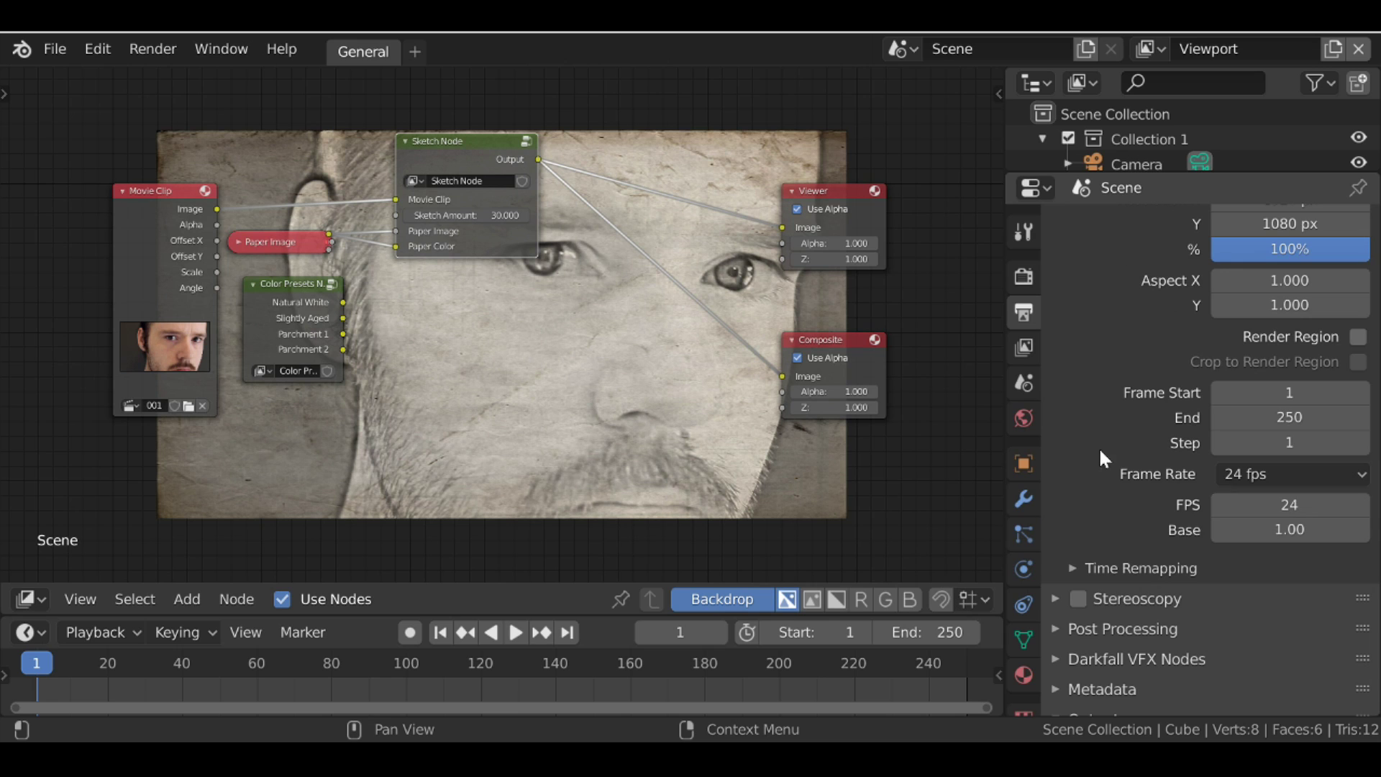
Set the output file format to FFmpeg video with the h264 in MP4 encoding preset.
{"action": "scroll", "coordinate": [1112, 471], "scroll_direction": "down", "scroll_amount": 6}
{"action": "left_click", "coordinate": [1115, 519]}
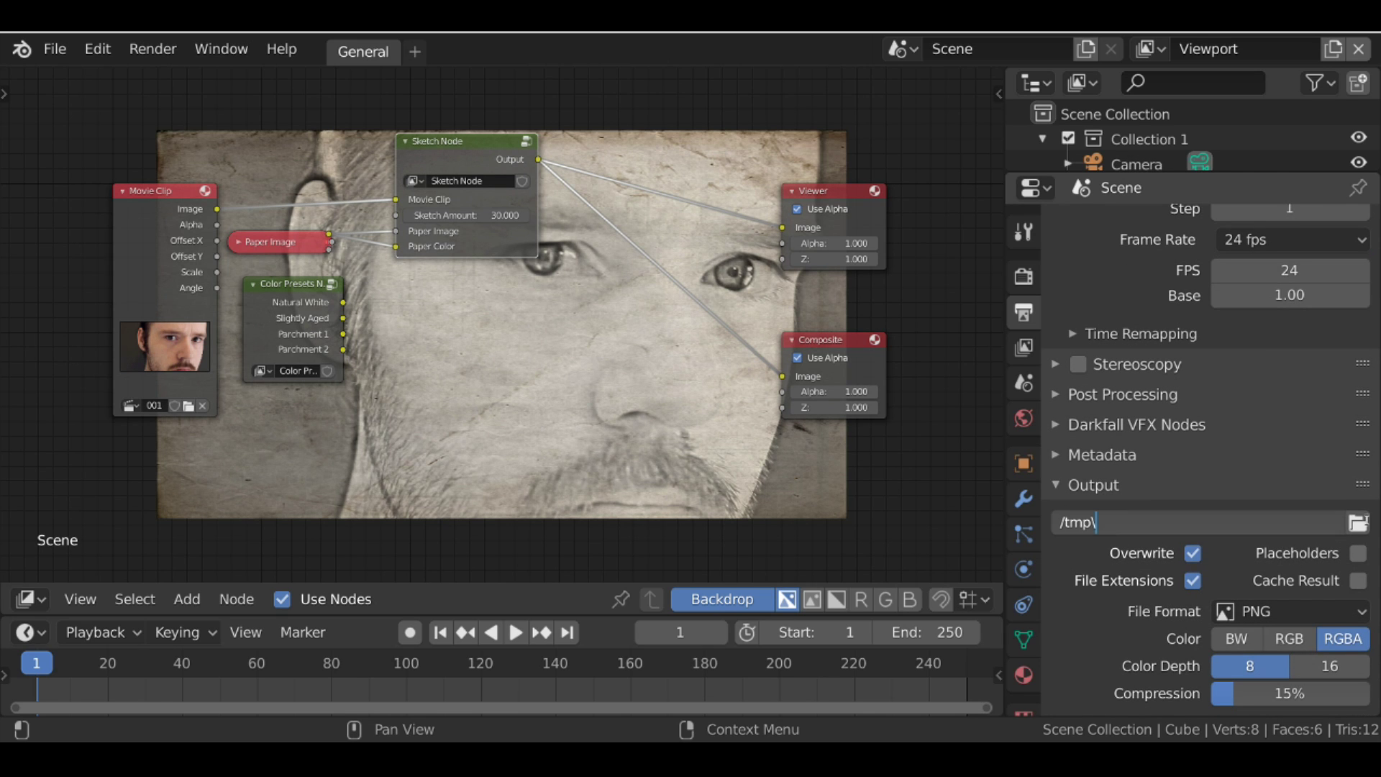
{"action": "left_click", "coordinate": [1362, 528]}
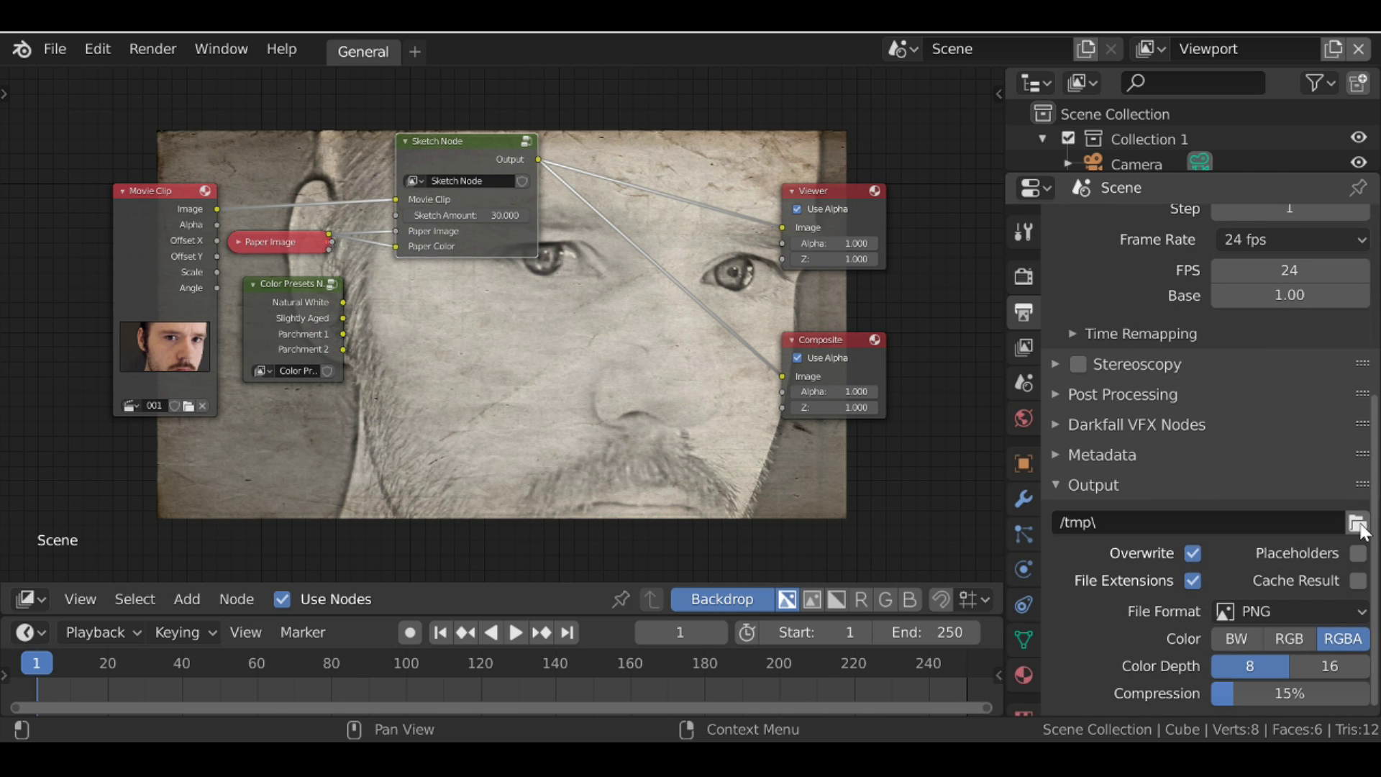
{"action": "left_click", "coordinate": [1326, 611]}
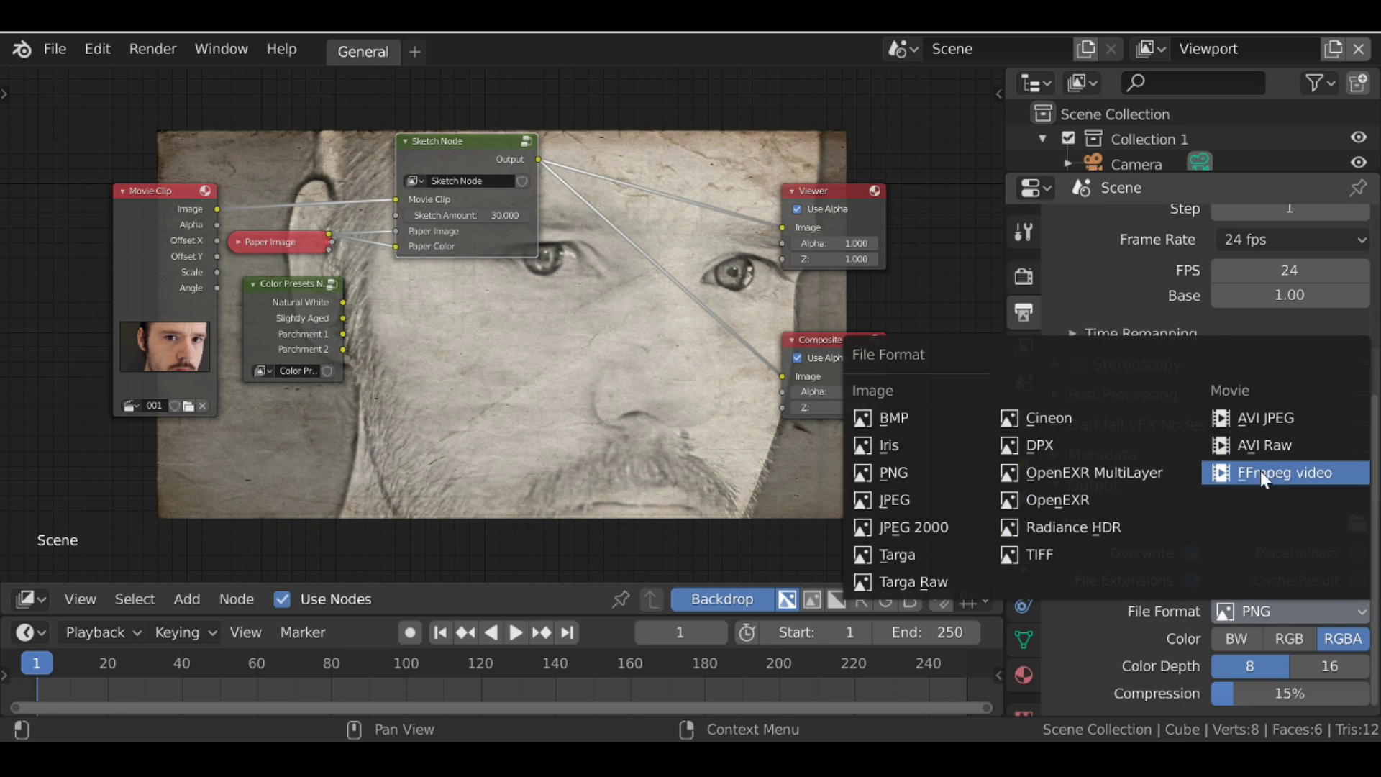
{"action": "left_click", "coordinate": [1286, 474]}
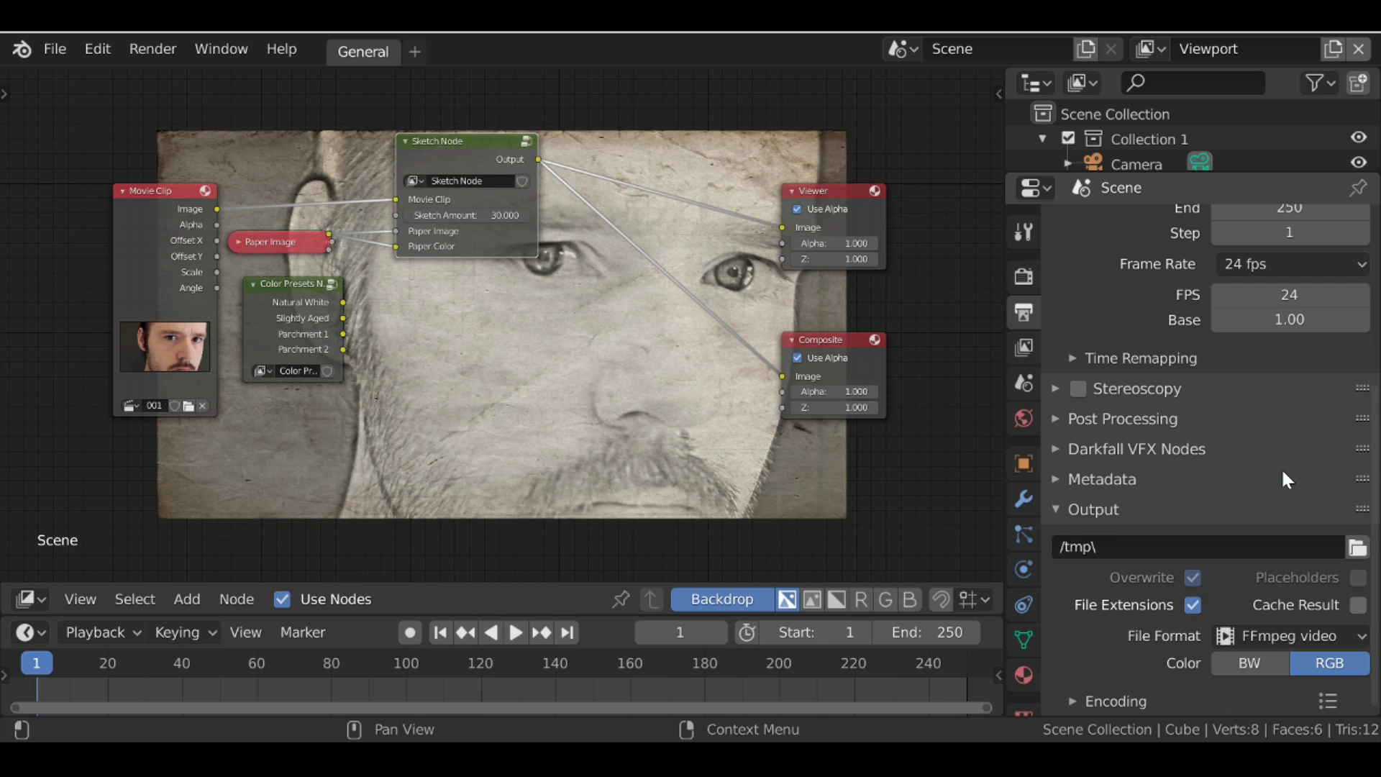
{"action": "left_click", "coordinate": [1327, 700]}
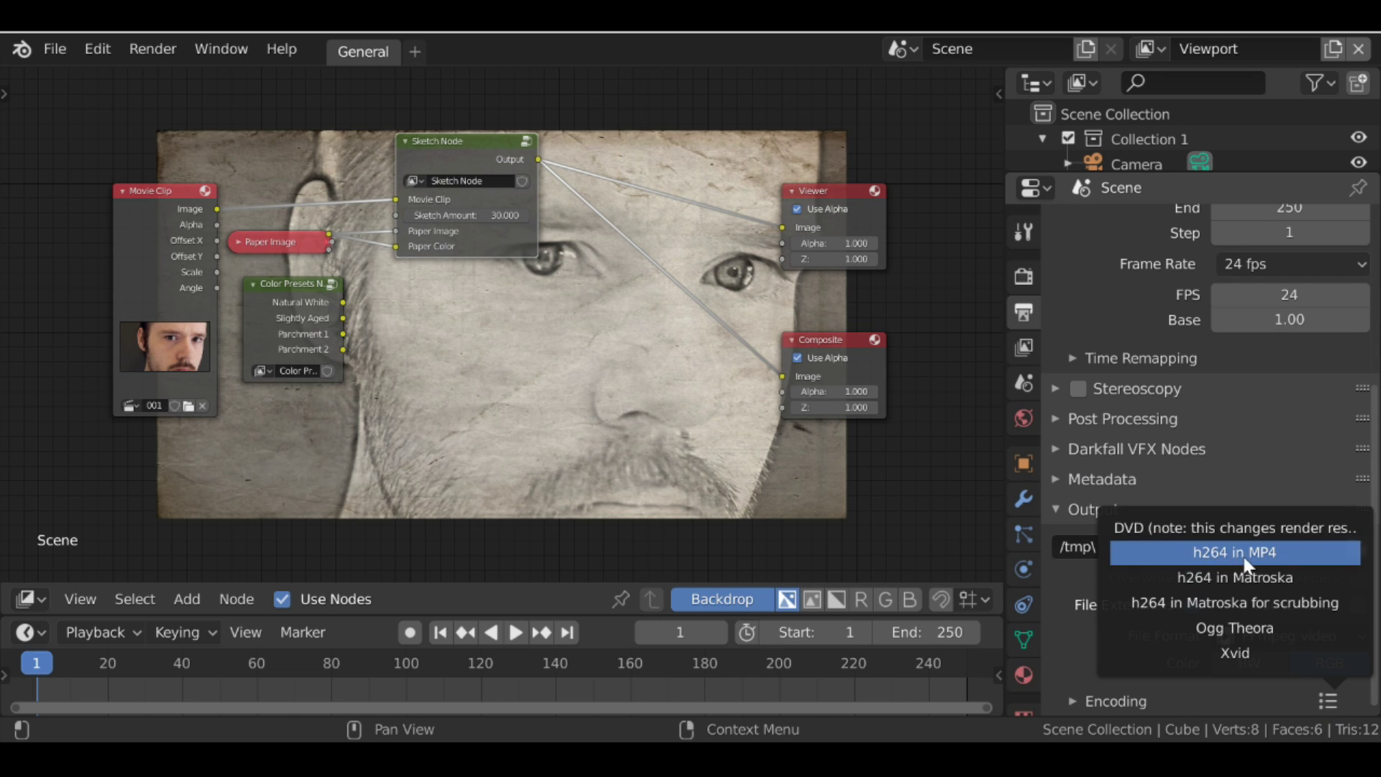
{"action": "left_click", "coordinate": [1285, 555]}
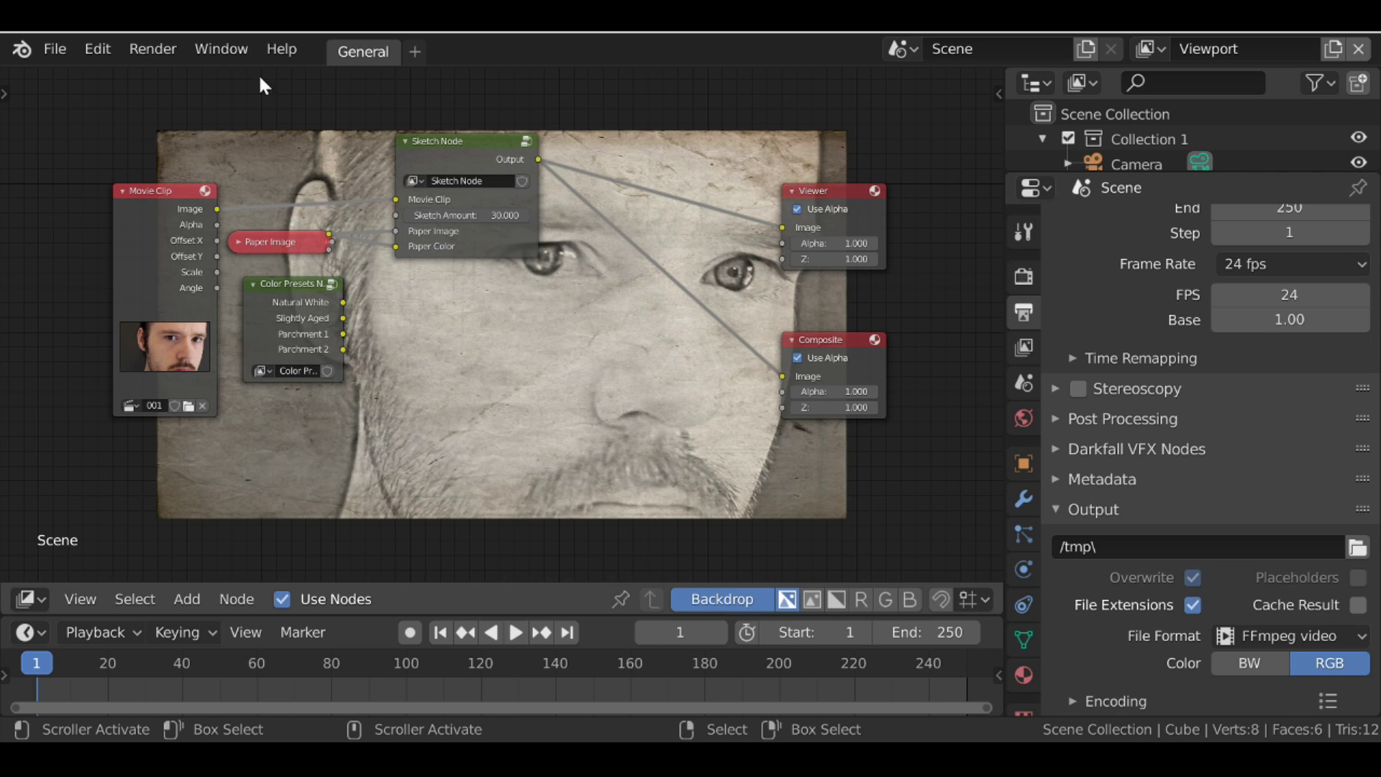
Locate the Render Animation command for rendering the finished sketch footage.
{"action": "left_click", "coordinate": [148, 47]}
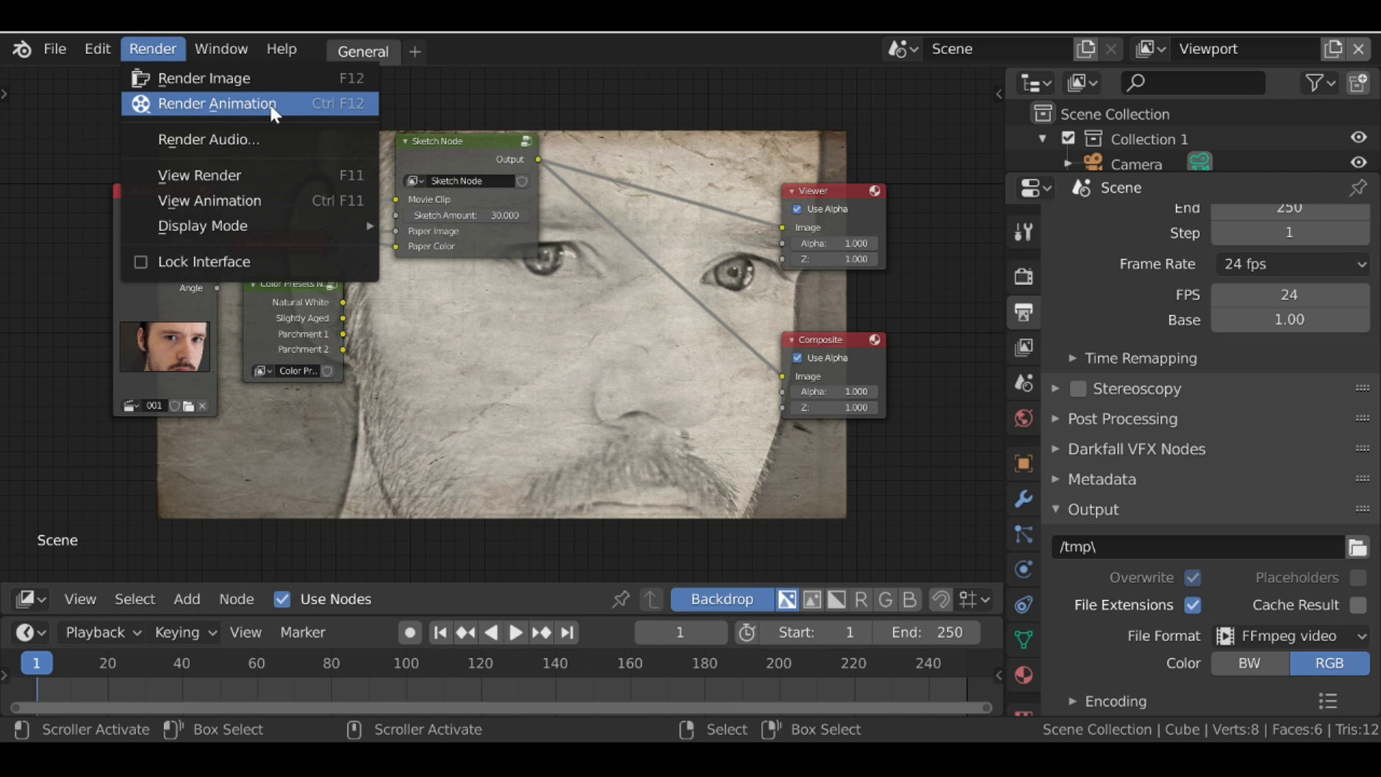
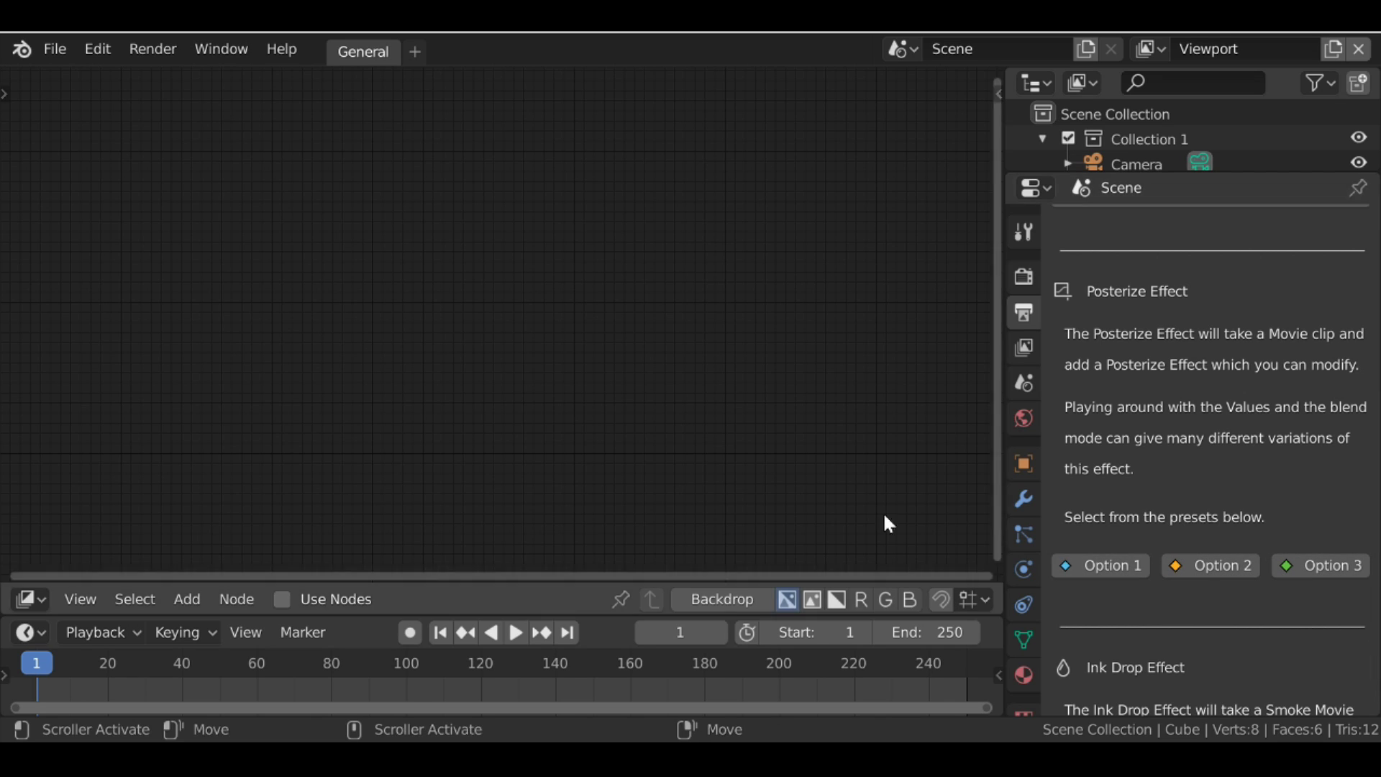
Create the Posterize Effect compositing setup with its Option 1, Option 2 and Option 3 presets.
{"action": "left_click", "coordinate": [1105, 570]}
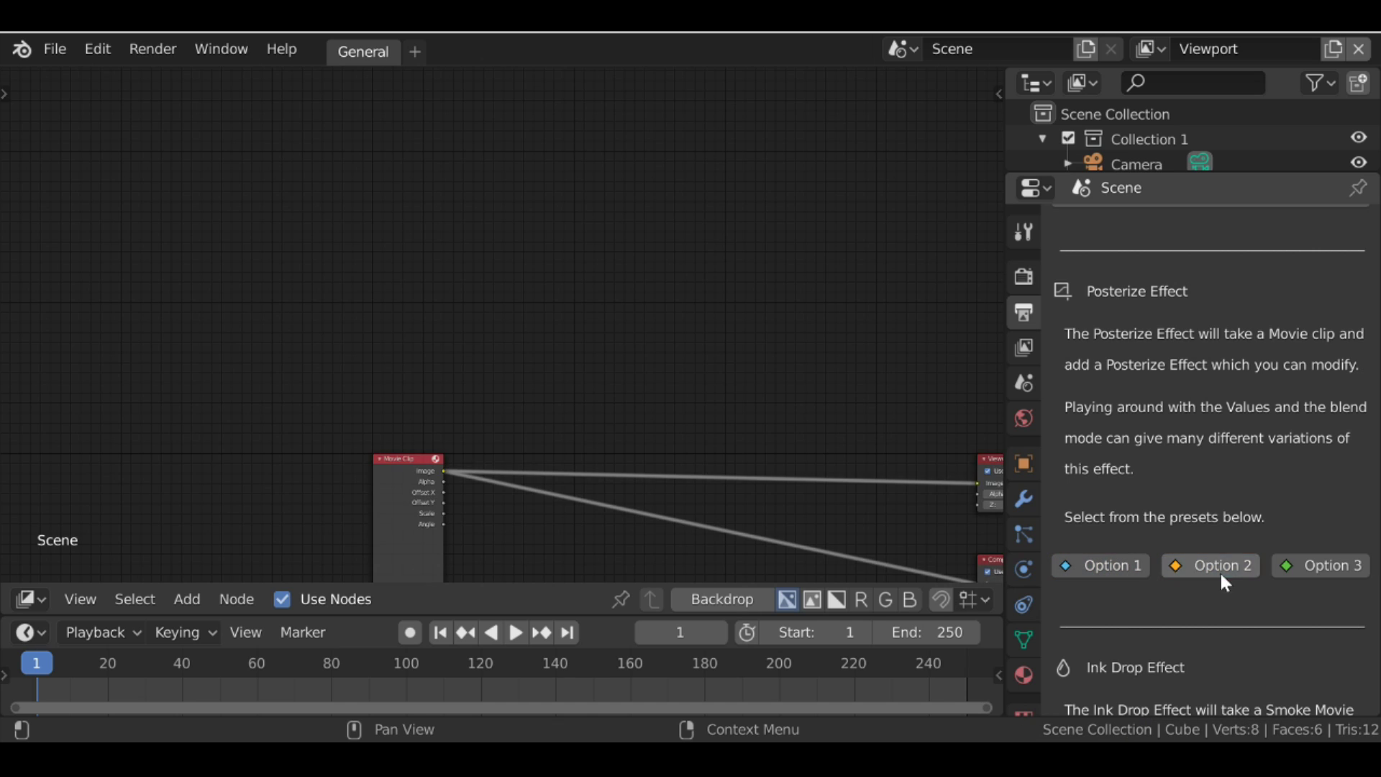
{"action": "key", "text": "Home"}
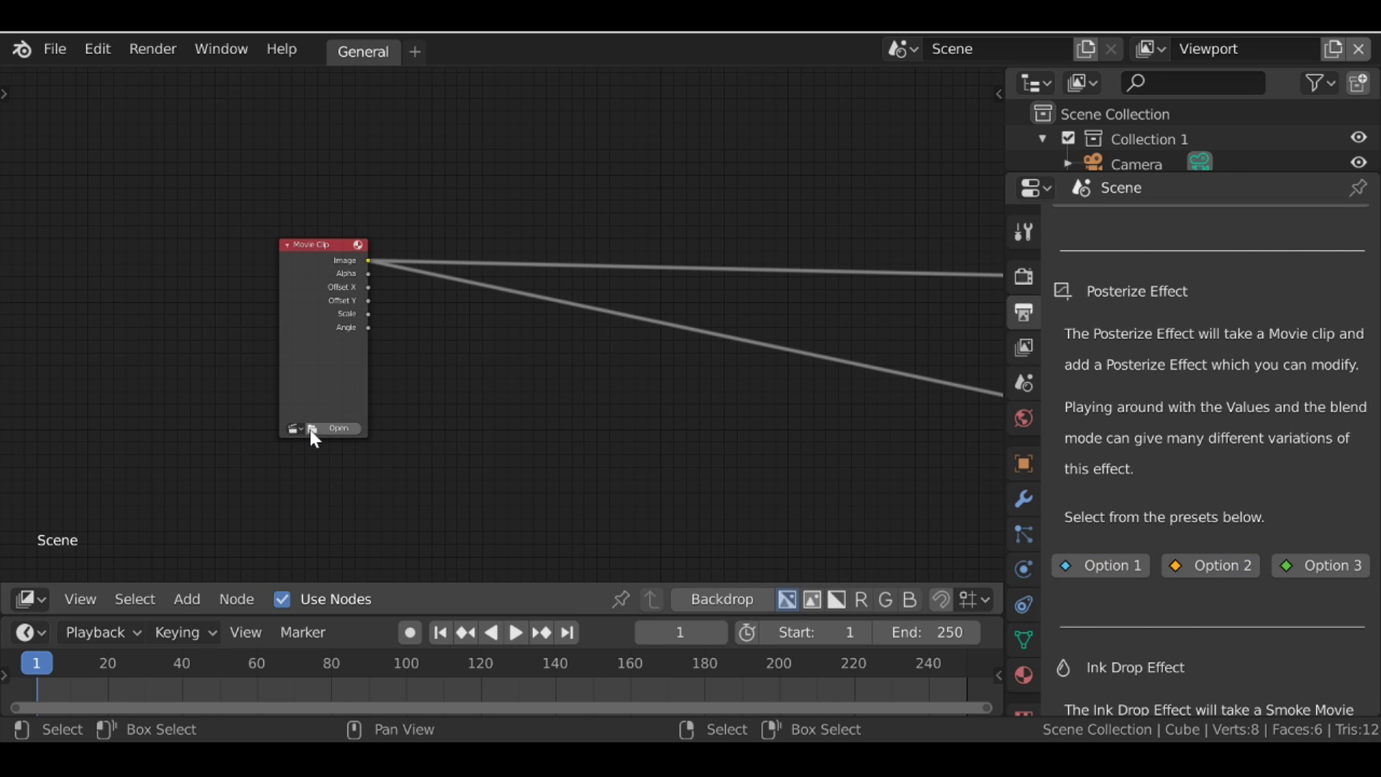
Load the face footage into the Movie Clip node and show it in the backdrop.
{"action": "left_click", "coordinate": [338, 427]}
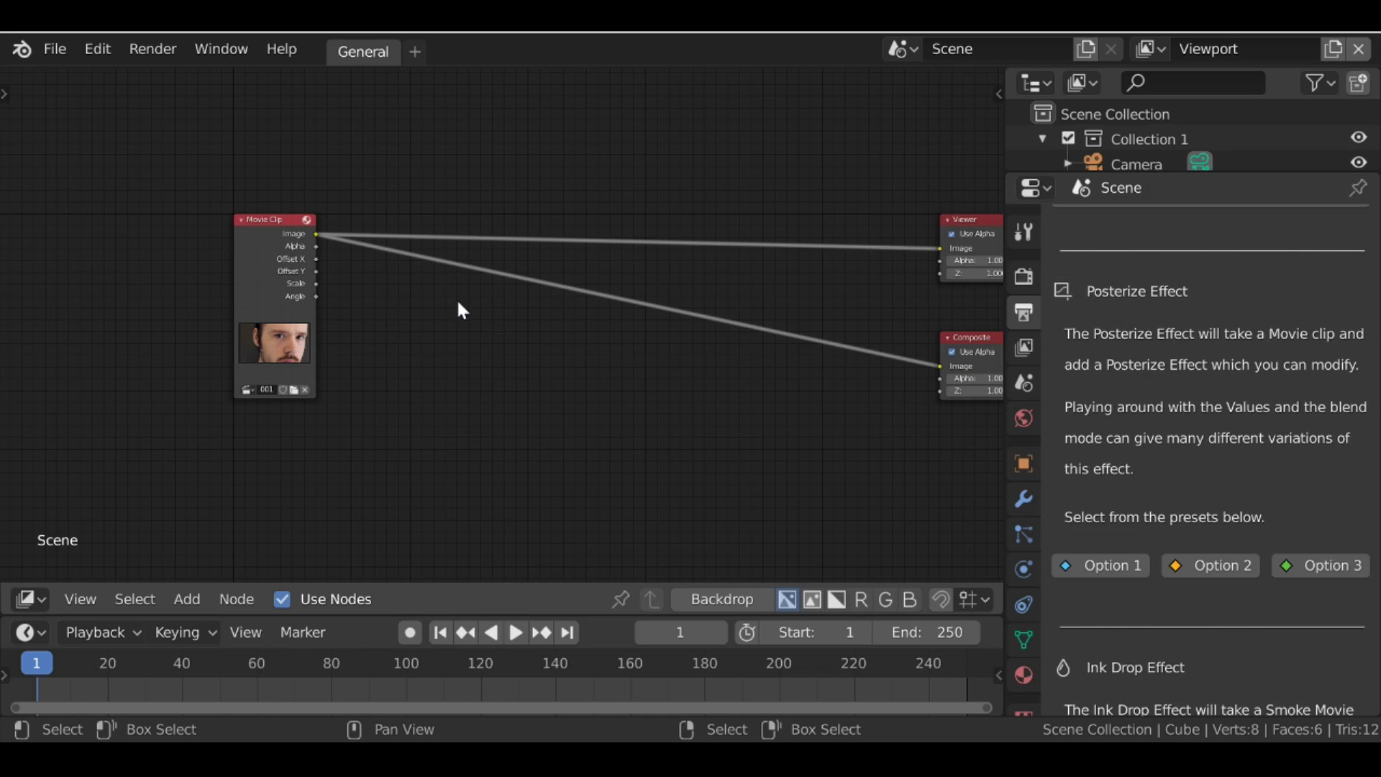
{"action": "left_click", "coordinate": [741, 598]}
{"action": "middle_click_drag", "start_coordinate": [425, 388], "coordinate": [387, 386]}
Insert the Posterize Node (Add) group between the Movie Clip node and the Viewer and Composite nodes.
{"action": "key", "text": "shift+a"}
{"action": "mouse_move", "coordinate": [388, 390]}
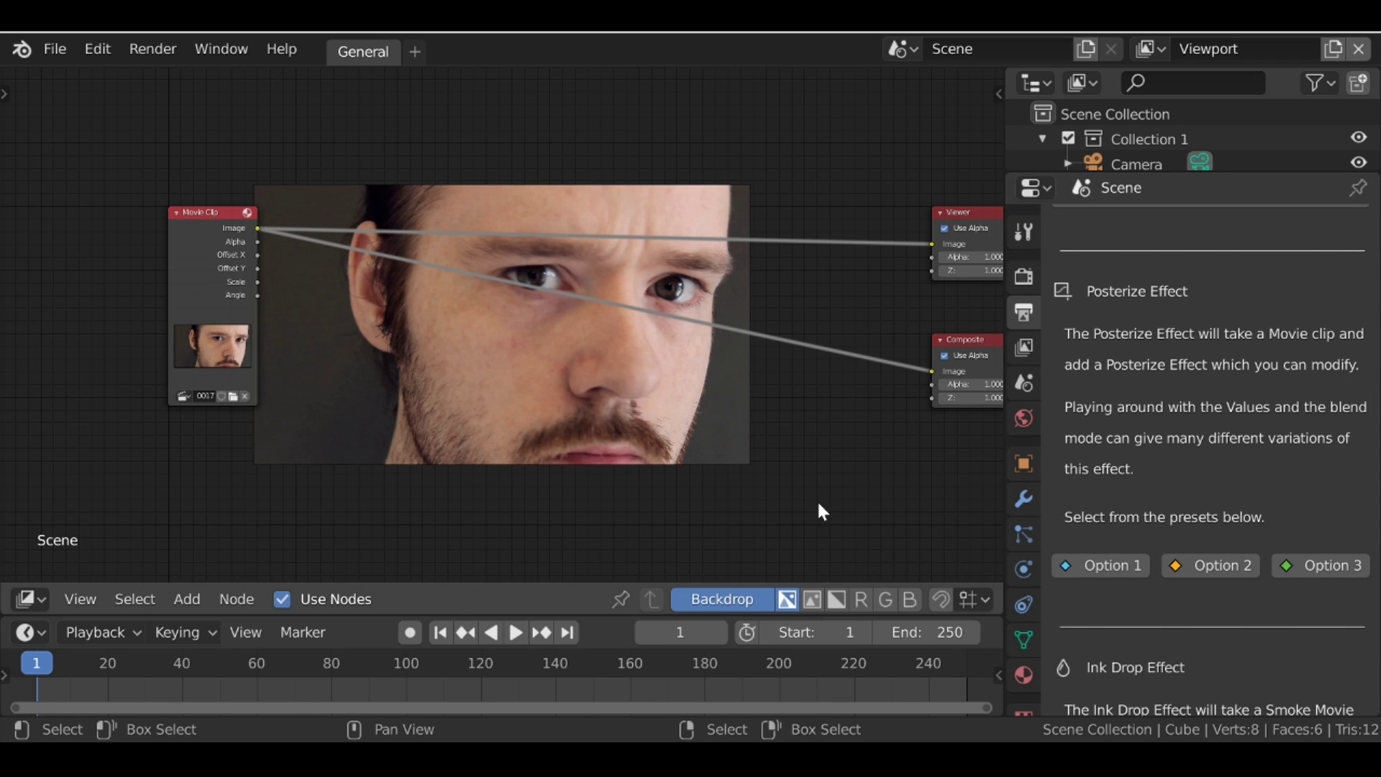
{"action": "key", "text": "shift+a"}
{"action": "mouse_move", "coordinate": [346, 395]}
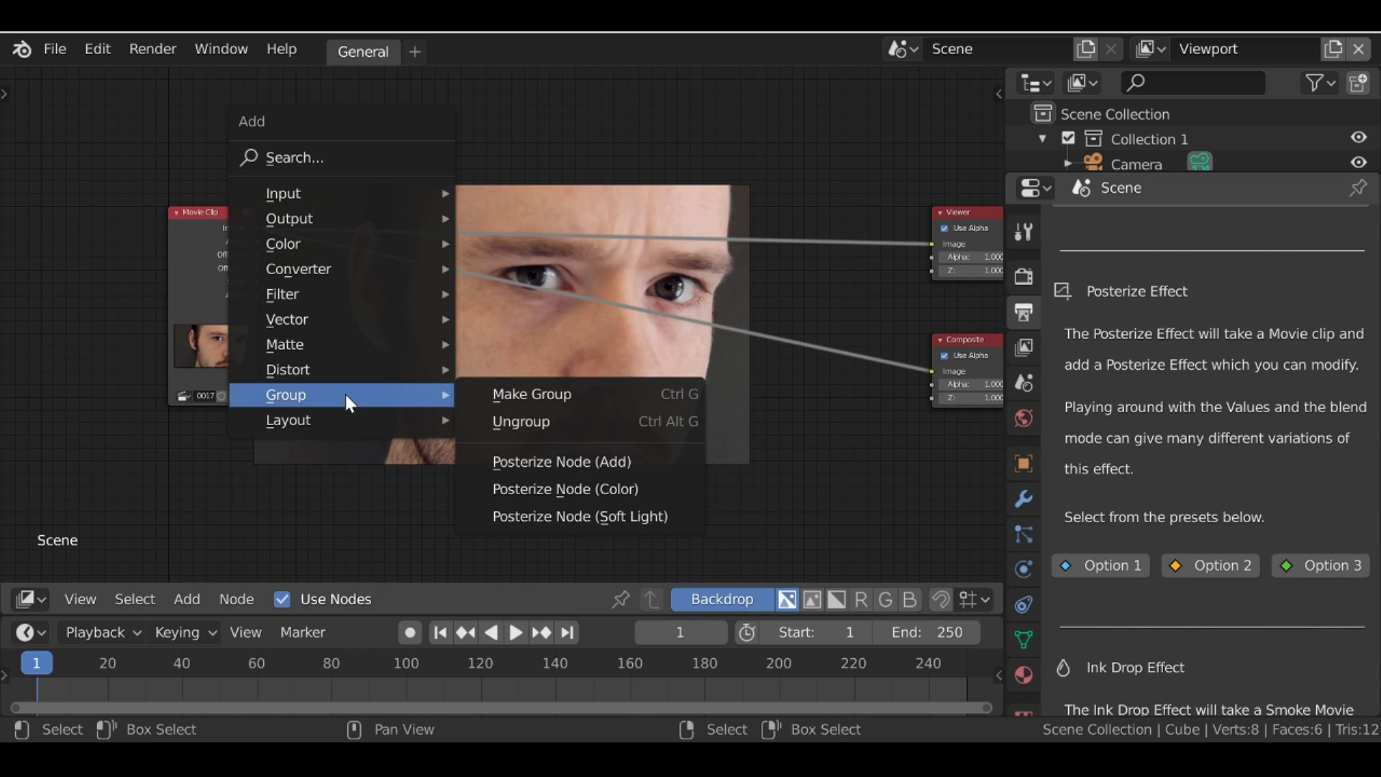
{"action": "left_click", "coordinate": [582, 464]}
{"action": "left_click", "coordinate": [443, 331]}
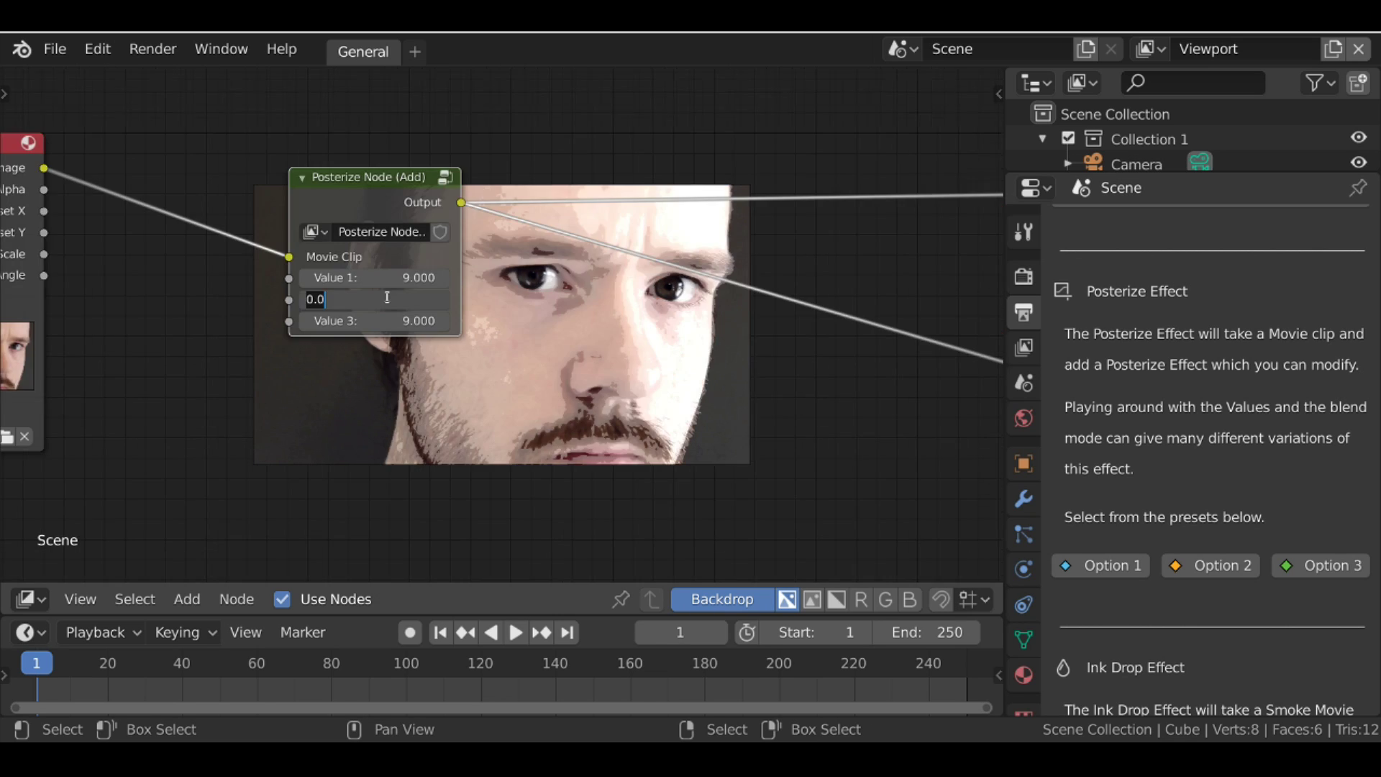
Set Value 2 of the Posterize Node (Add) to 0.1, and remove the node while keeping the connections.
{"action": "type", "text": ".1"}
{"action": "key", "text": "Return"}
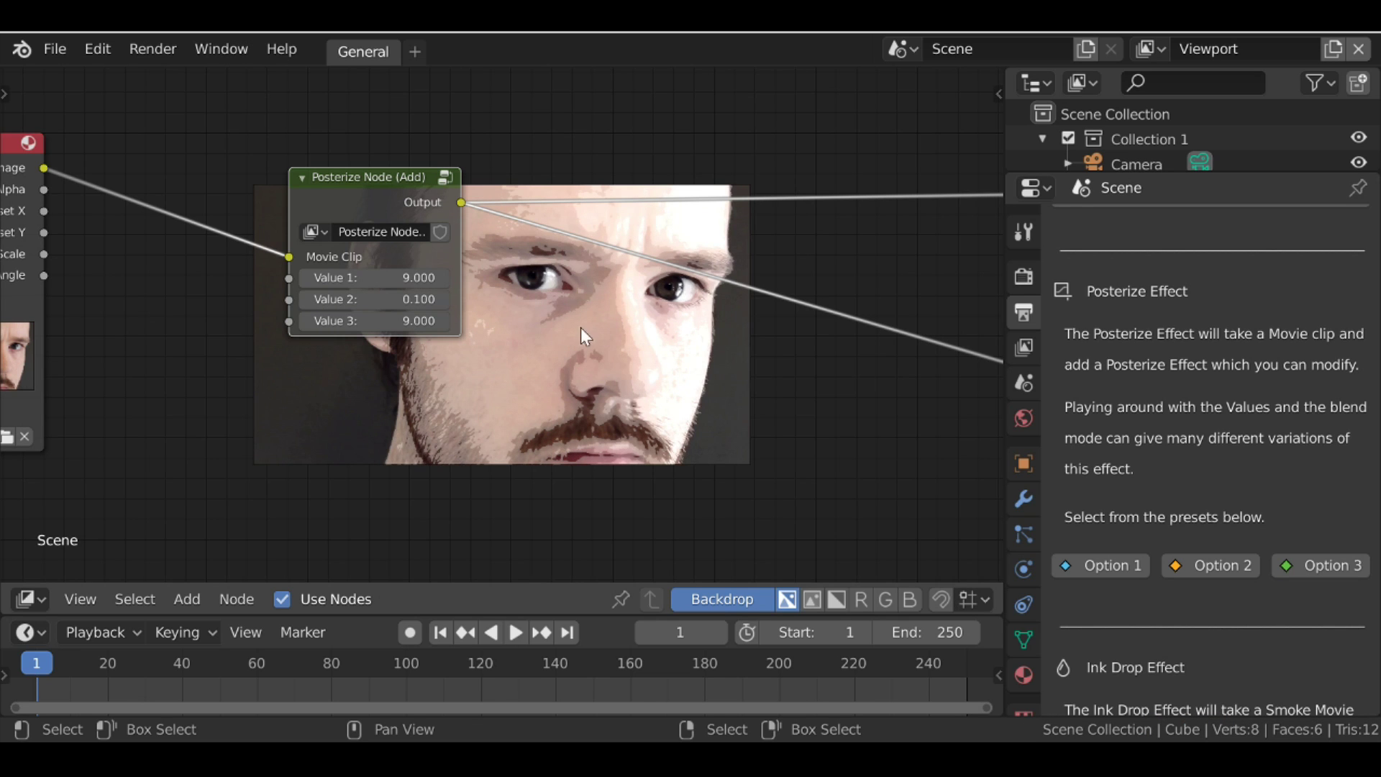
{"action": "key", "text": "ctrl+x"}
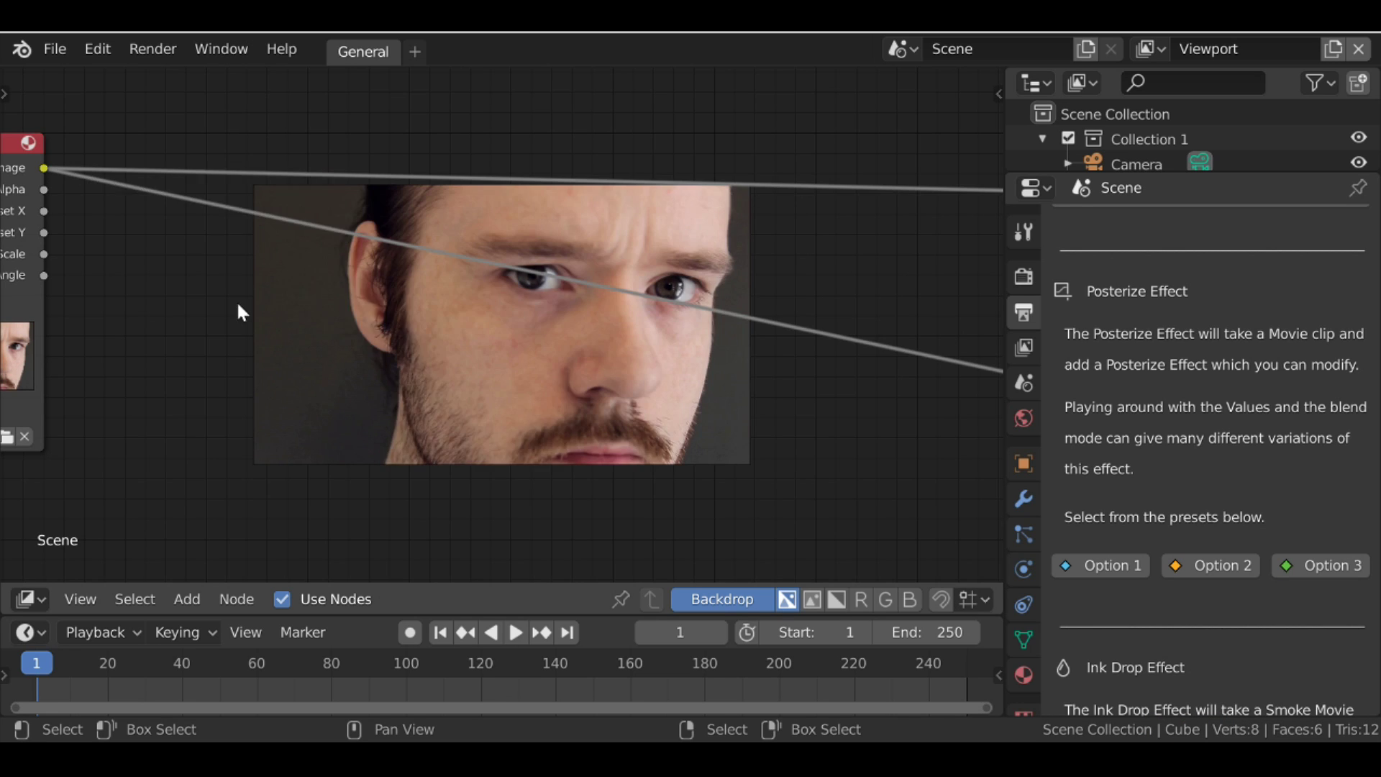
Insert the Posterize Node (Color) group between the Movie Clip and both output nodes, with Value 1 at 10 and Value 2 at 0.2.
{"action": "key", "text": "shift+a"}
{"action": "mouse_move", "coordinate": [209, 339]}
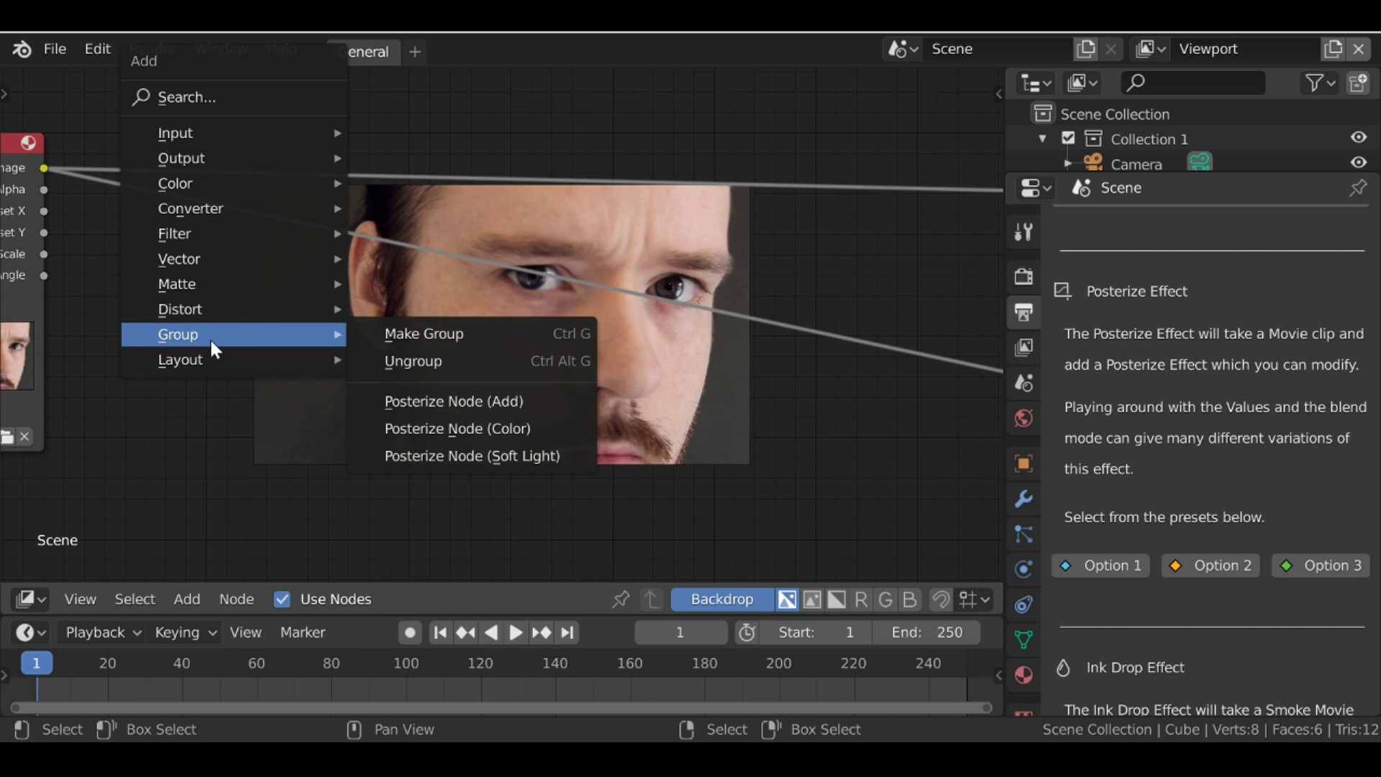
{"action": "left_click", "coordinate": [525, 435]}
{"action": "left_click", "coordinate": [521, 246]}
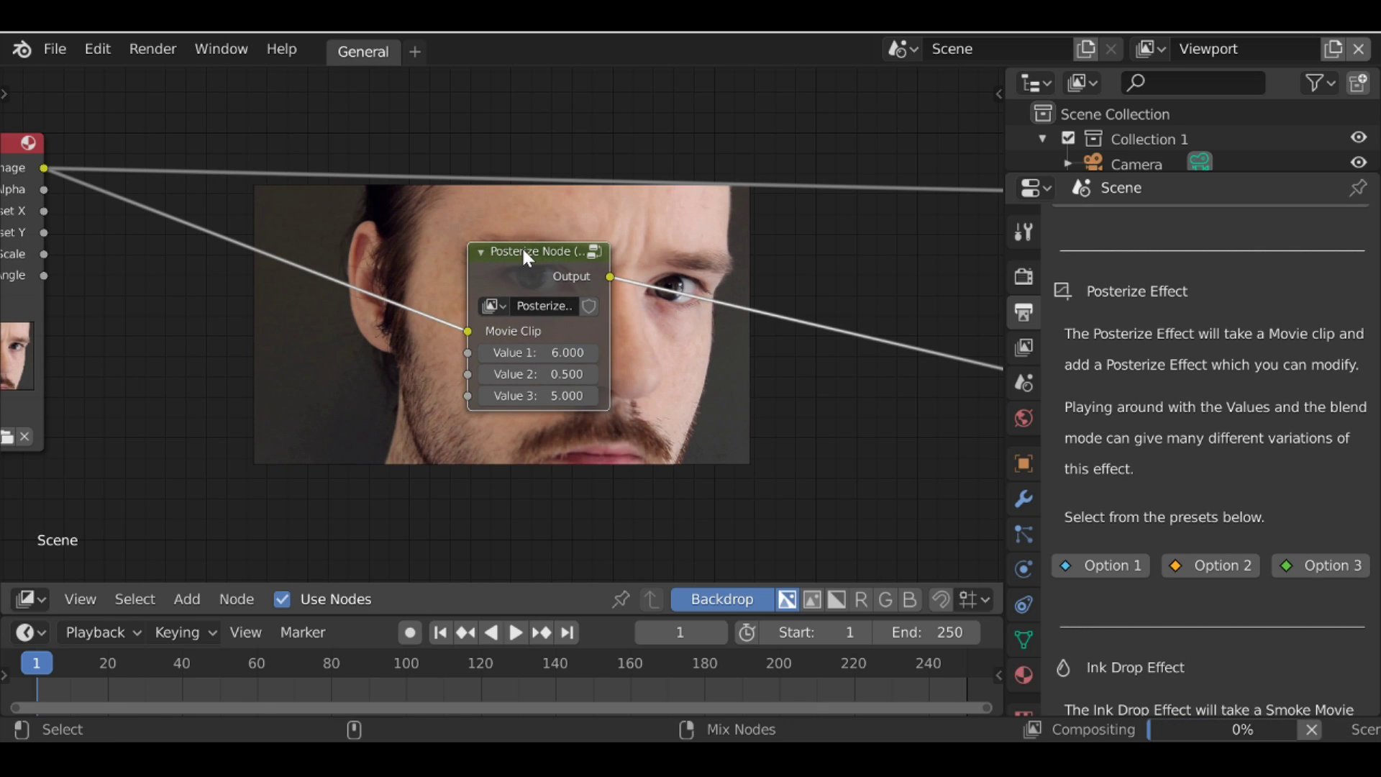
{"action": "left_click_drag", "start_coordinate": [520, 253], "coordinate": [317, 175]}
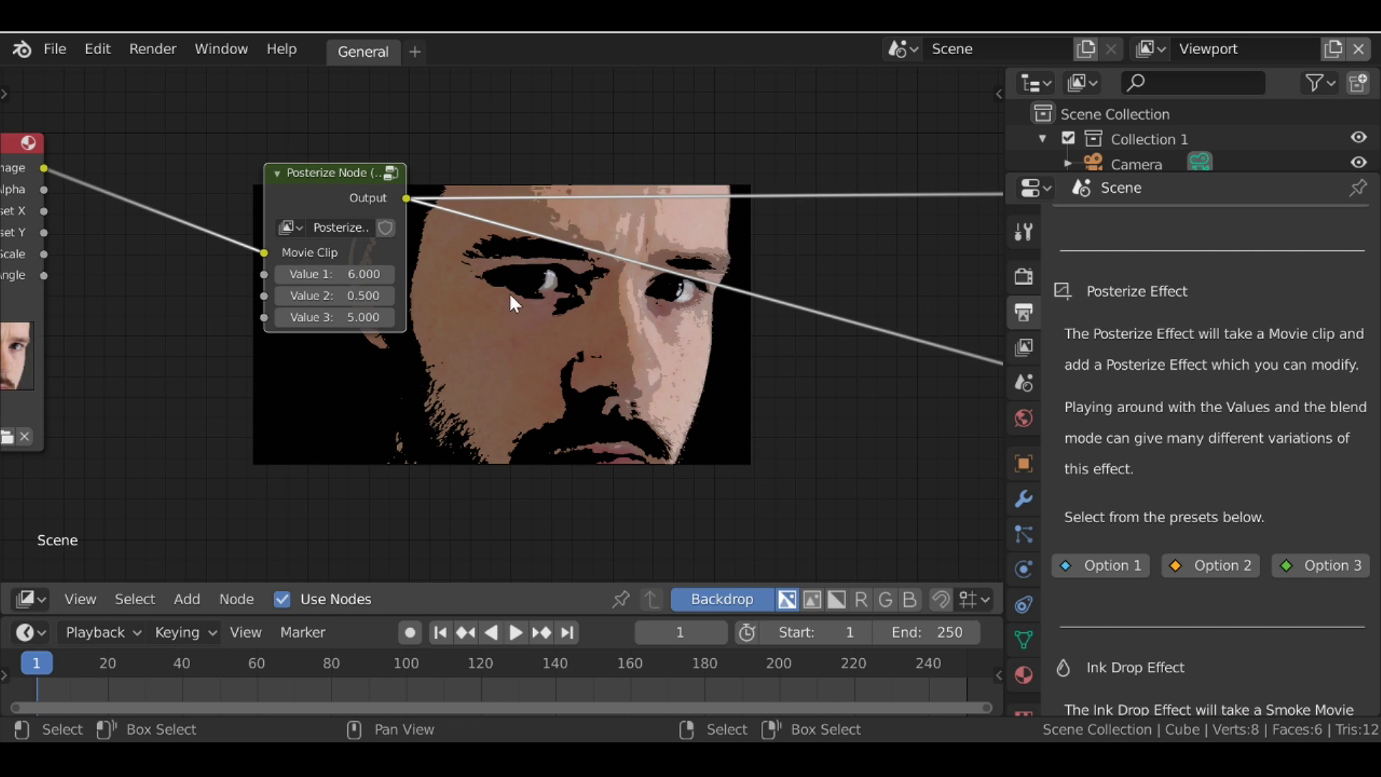
{"action": "scroll", "coordinate": [485, 332], "scroll_direction": "up", "scroll_amount": 1}
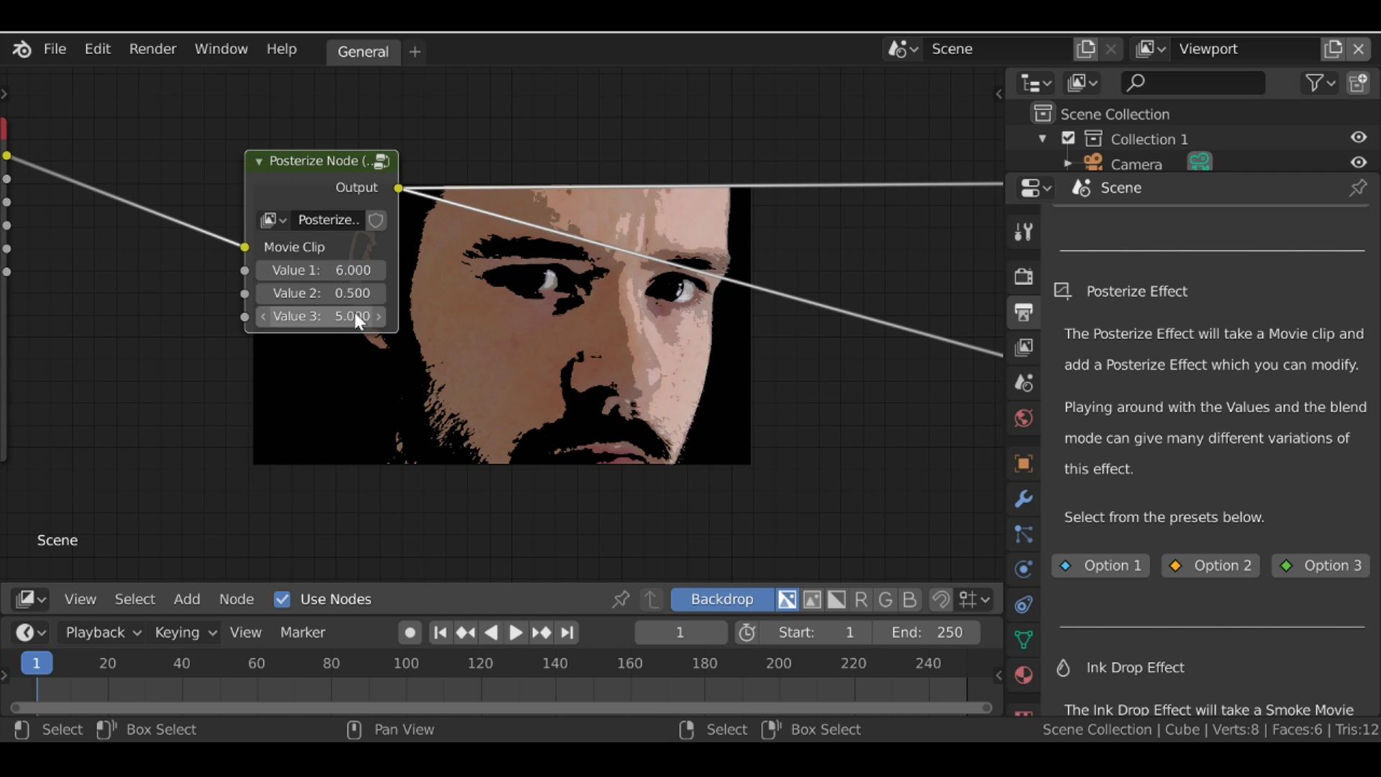
{"action": "key", "text": "shift+a"}
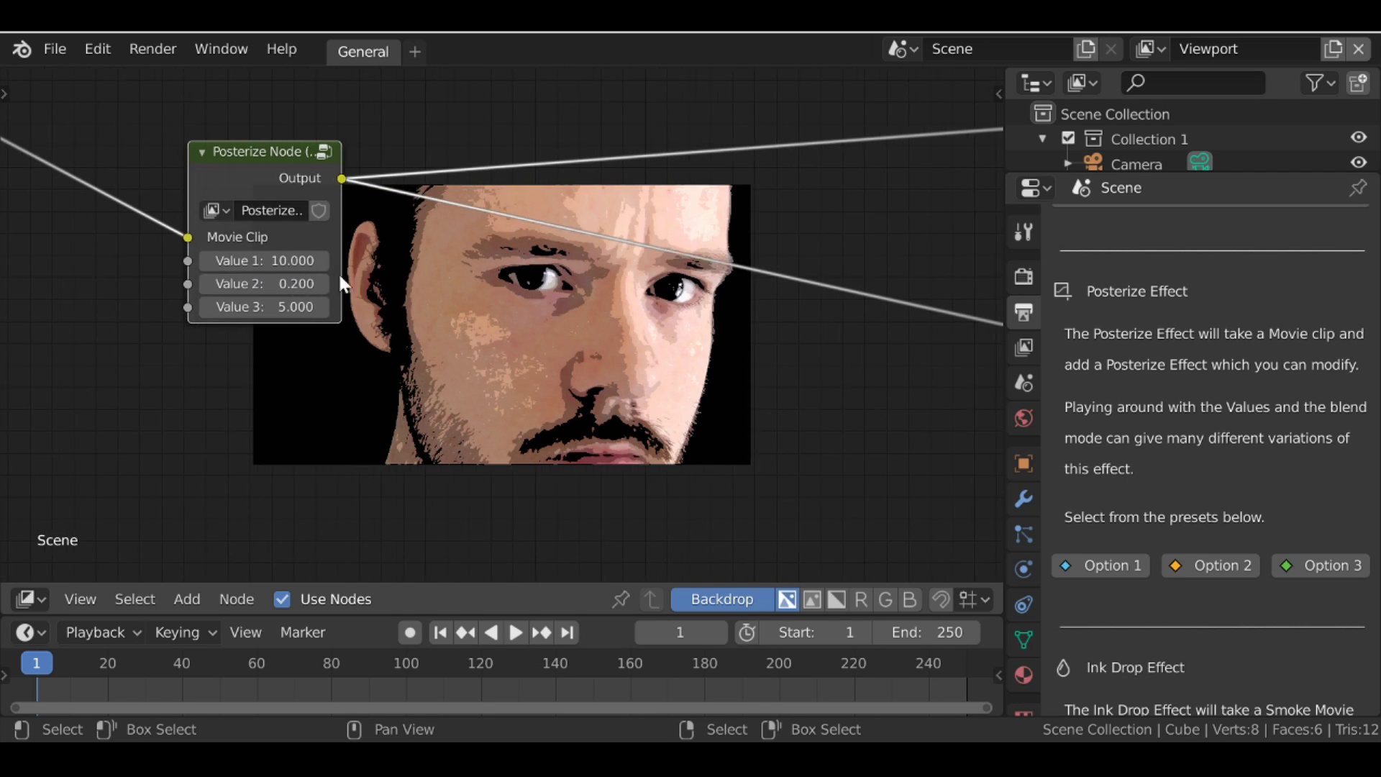
Inside the Posterize Node (Color) group, try Add and other blend modes on the final mix node, and exit the group.
{"action": "key", "text": "Tab"}
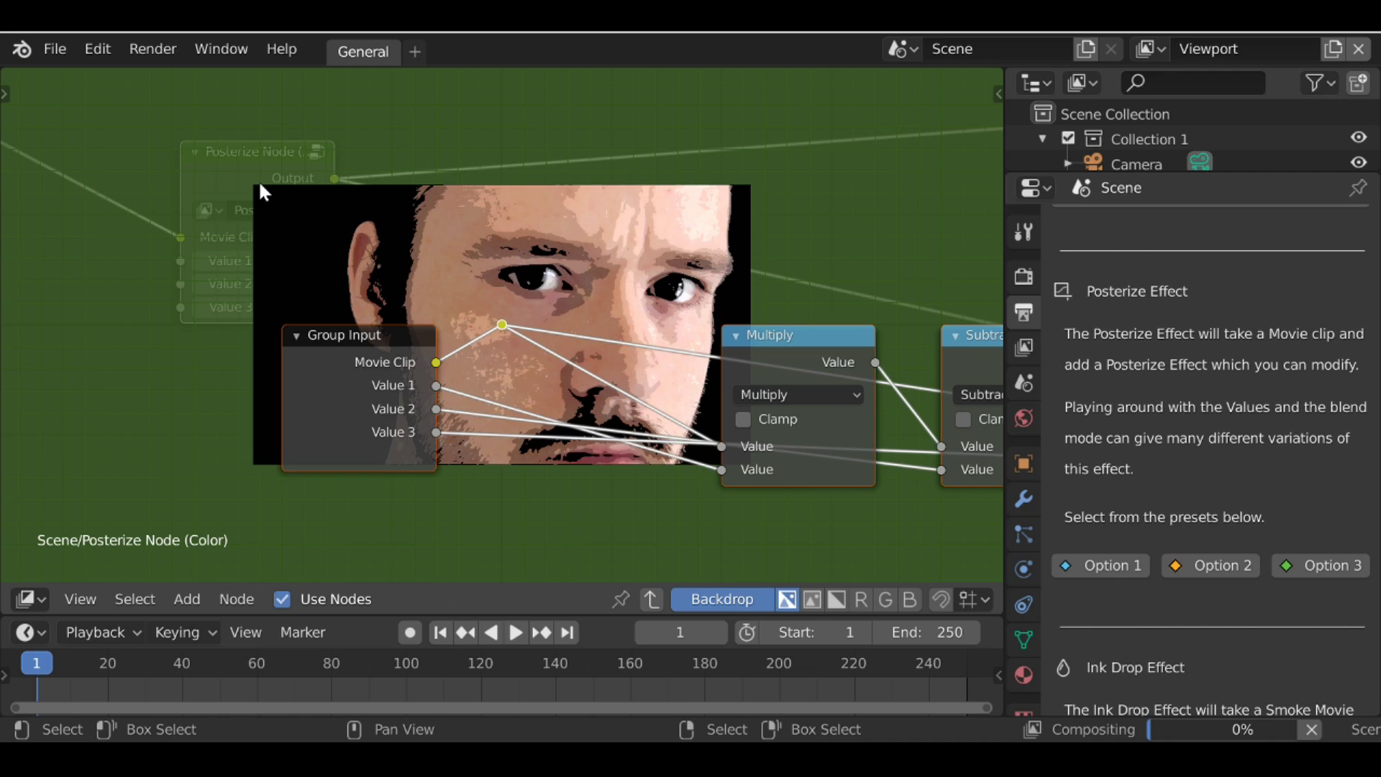
{"action": "scroll", "coordinate": [469, 315], "scroll_direction": "down", "scroll_amount": 3}
{"action": "middle_click_drag", "start_coordinate": [468, 316], "coordinate": [2, 285]}
{"action": "middle_click_drag", "start_coordinate": [1363, 285], "coordinate": [1169, 279]}
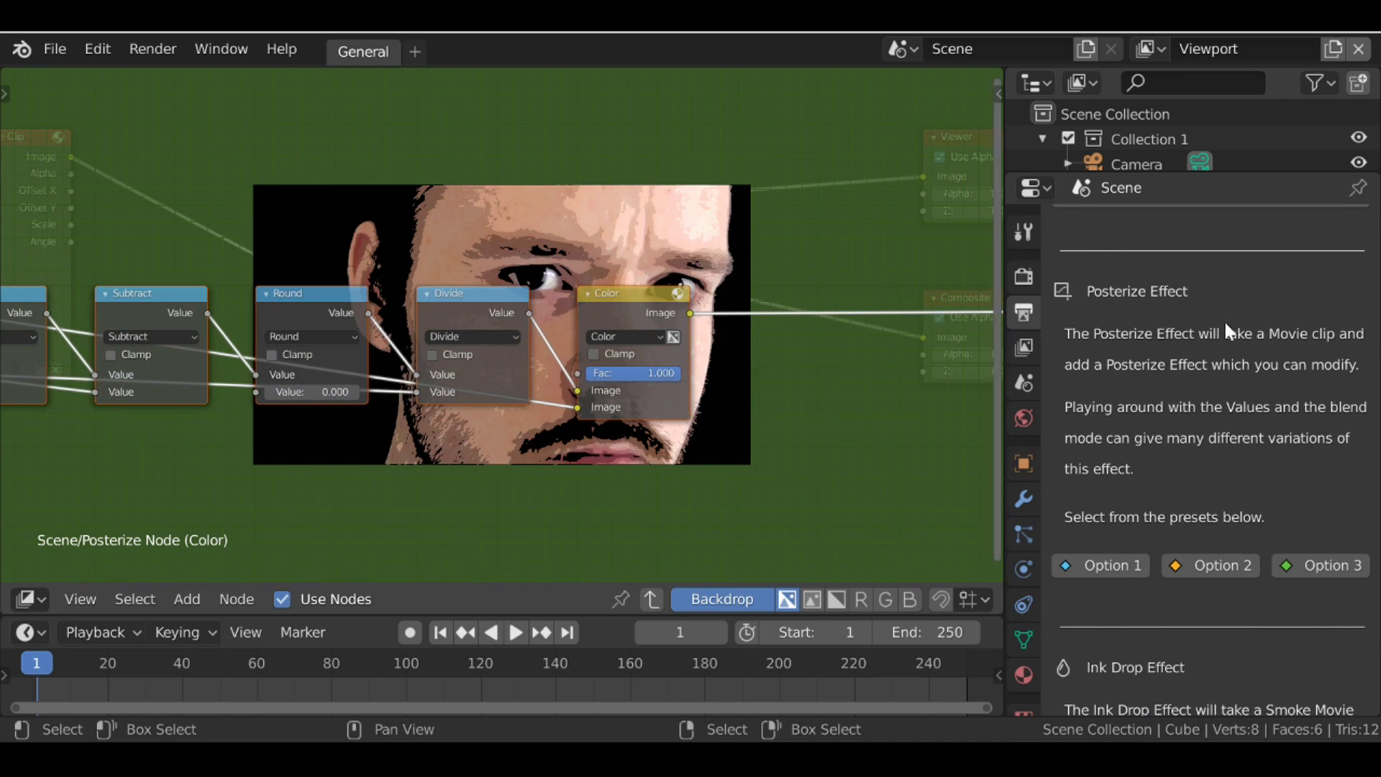
{"action": "key", "text": "g"}
{"action": "left_click", "coordinate": [653, 283]}
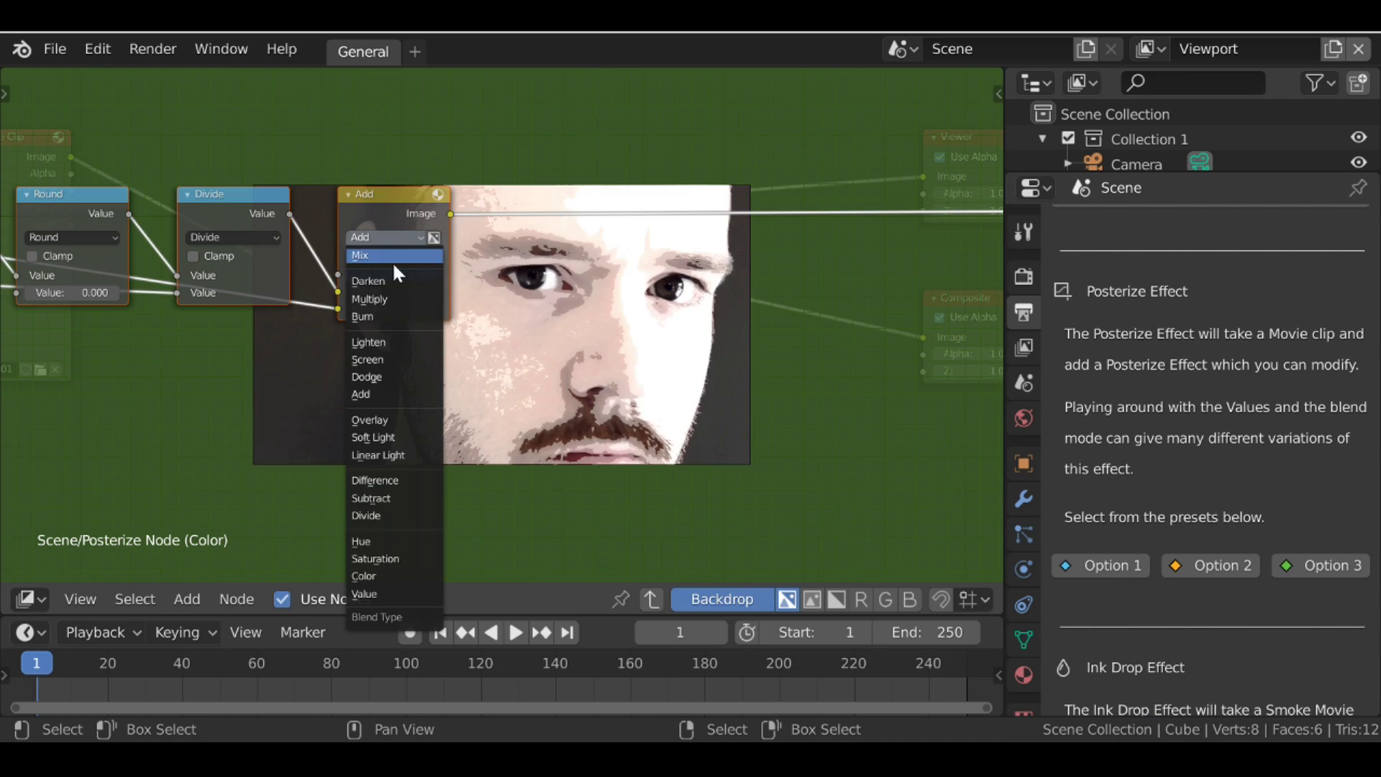
{"action": "left_click", "coordinate": [386, 238]}
{"action": "key", "text": "Tab"}
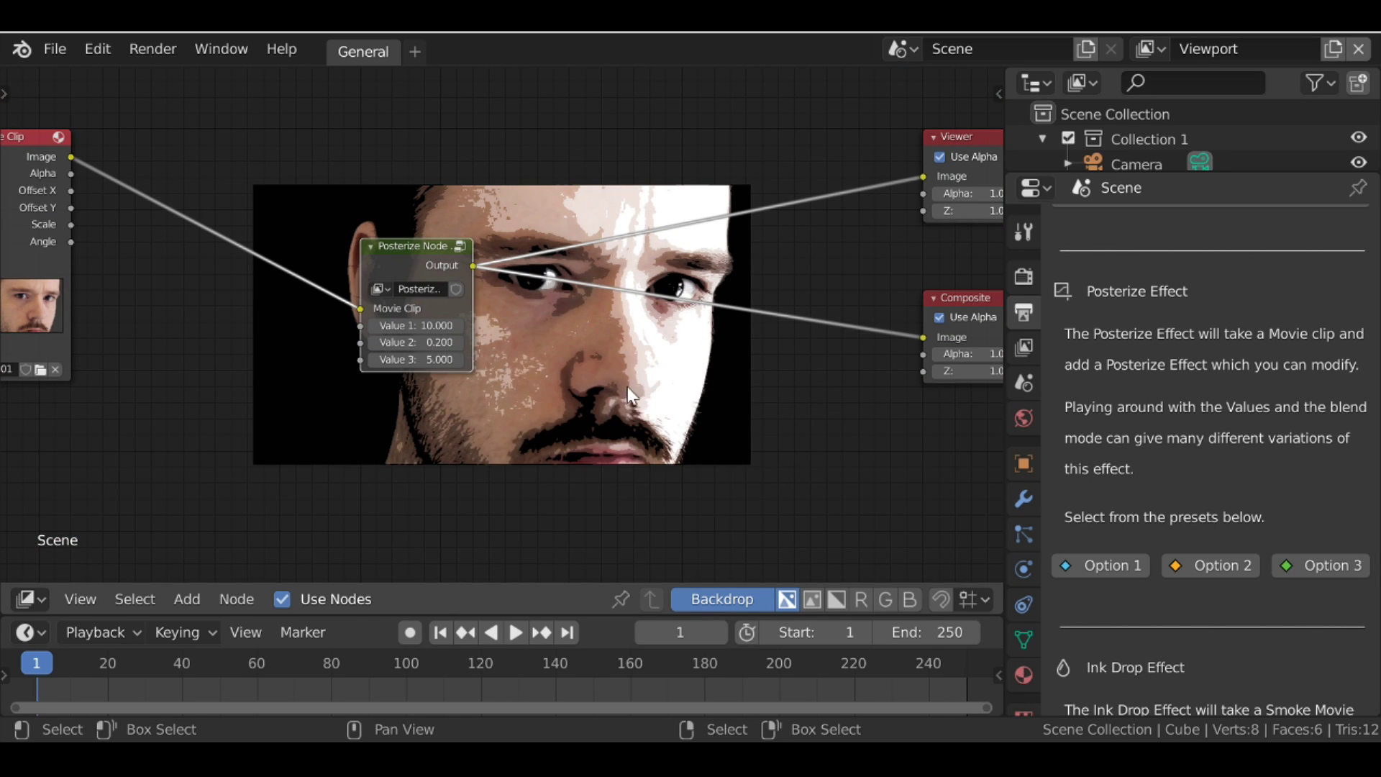
Examine the posterized face in the backdrop and the add-on's descriptions of the Glitch, Sketch and Posterize effects.
{"action": "key", "text": "Home"}
{"action": "scroll", "coordinate": [1253, 498], "scroll_direction": "up", "scroll_amount": 5}
{"action": "scroll", "coordinate": [1223, 500], "scroll_direction": "down", "scroll_amount": 4}
{"action": "scroll", "coordinate": [1176, 476], "scroll_direction": "up", "scroll_amount": 3}
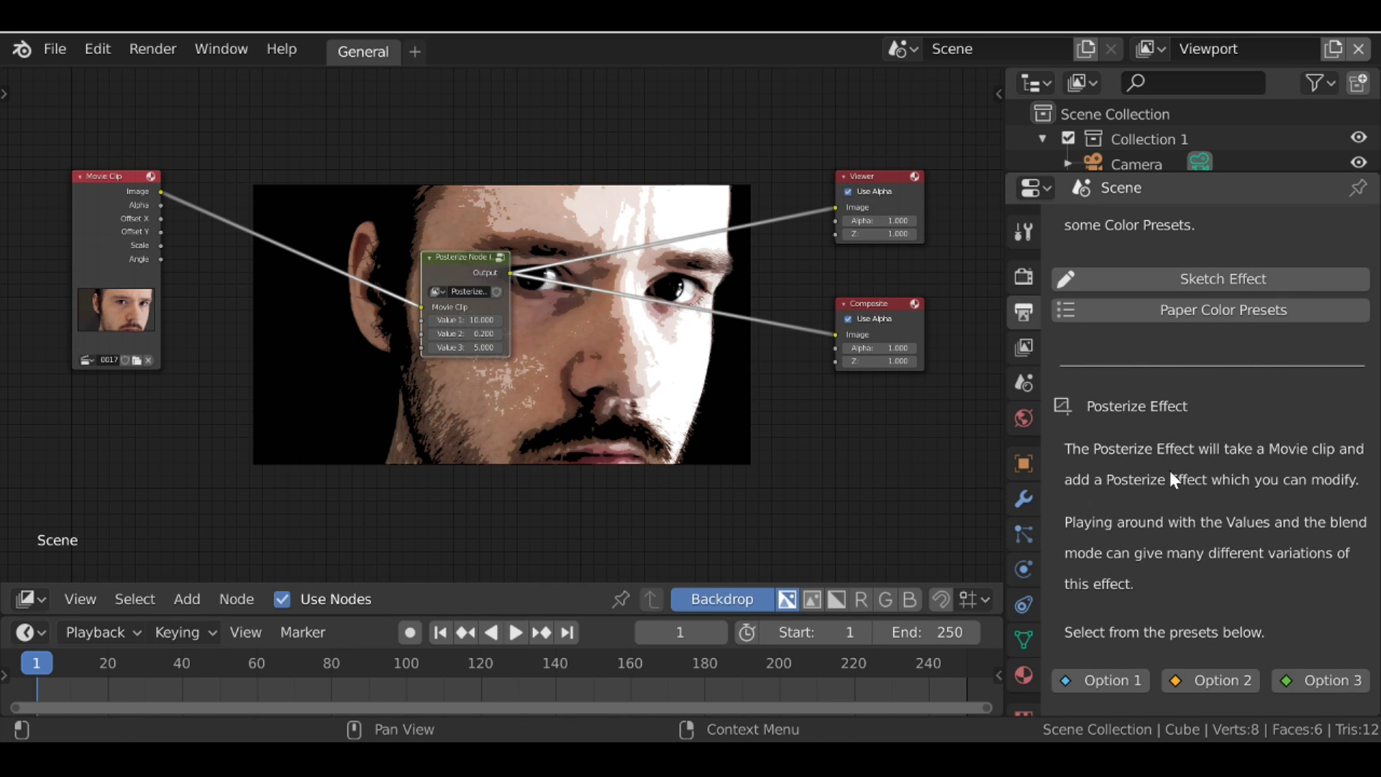
{"action": "scroll", "coordinate": [1176, 451], "scroll_direction": "up", "scroll_amount": 6}
{"action": "scroll", "coordinate": [1176, 450], "scroll_direction": "down", "scroll_amount": 6}
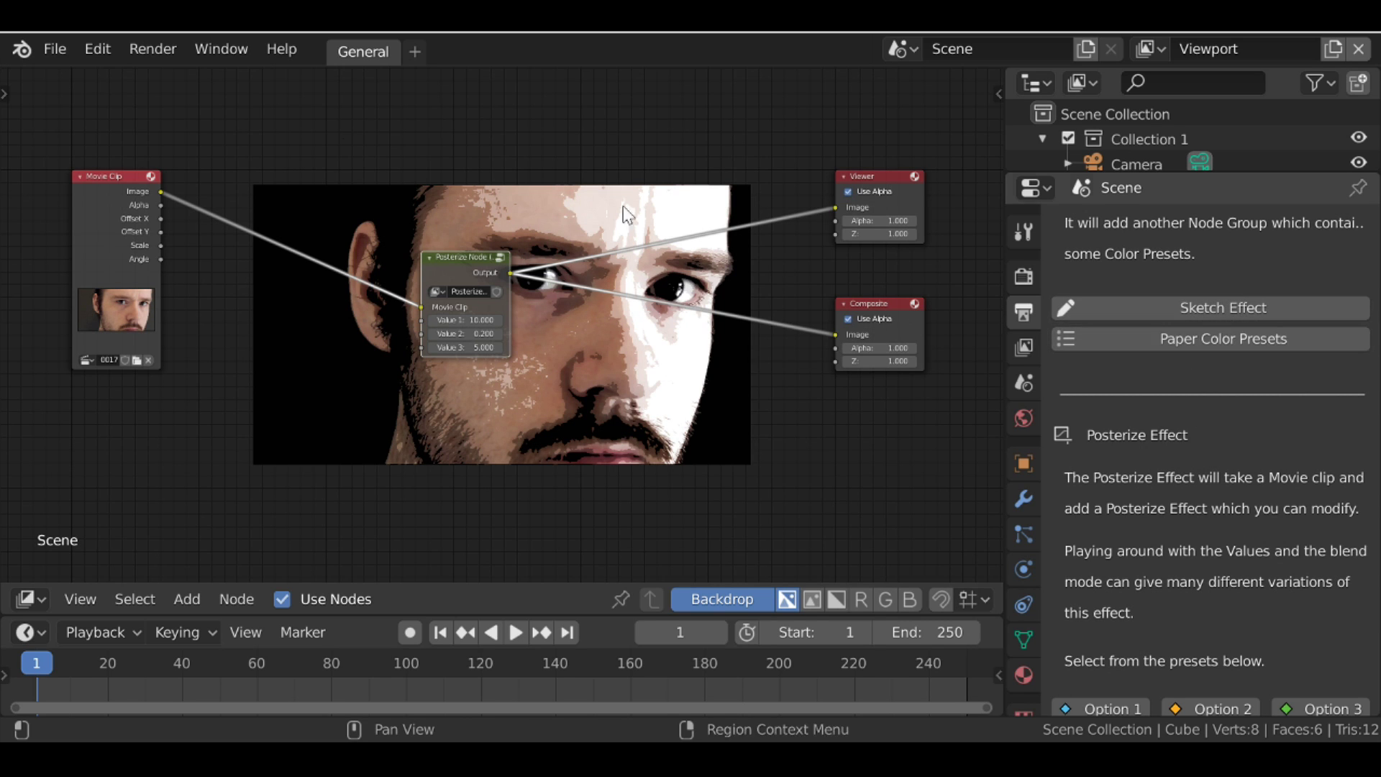
{"action": "scroll", "coordinate": [1354, 416], "scroll_direction": "up", "scroll_amount": 15}
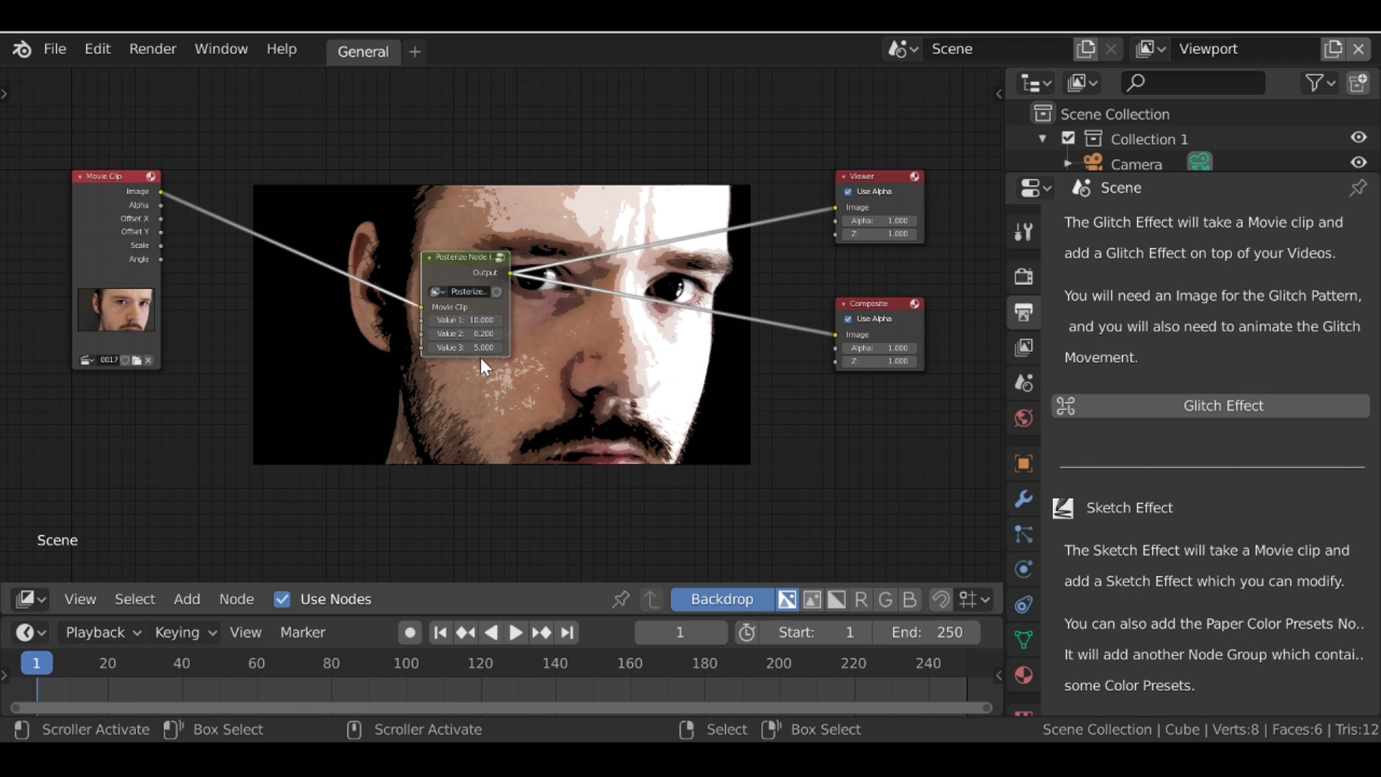
{"action": "left_click", "coordinate": [152, 49]}
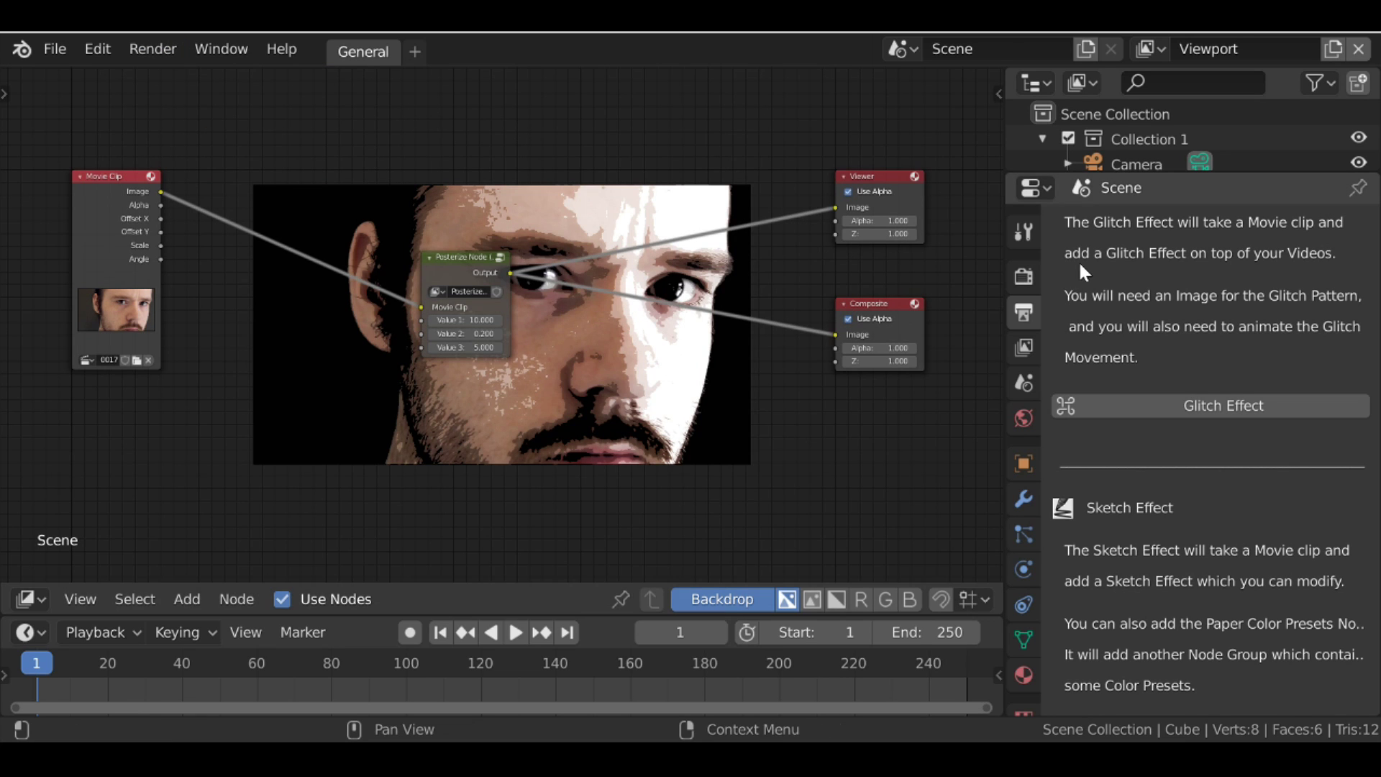
Create the Ink Drop Effect compositing setup from the add-on and bring all its nodes into view.
{"action": "scroll", "coordinate": [1157, 352], "scroll_direction": "down", "scroll_amount": 5}
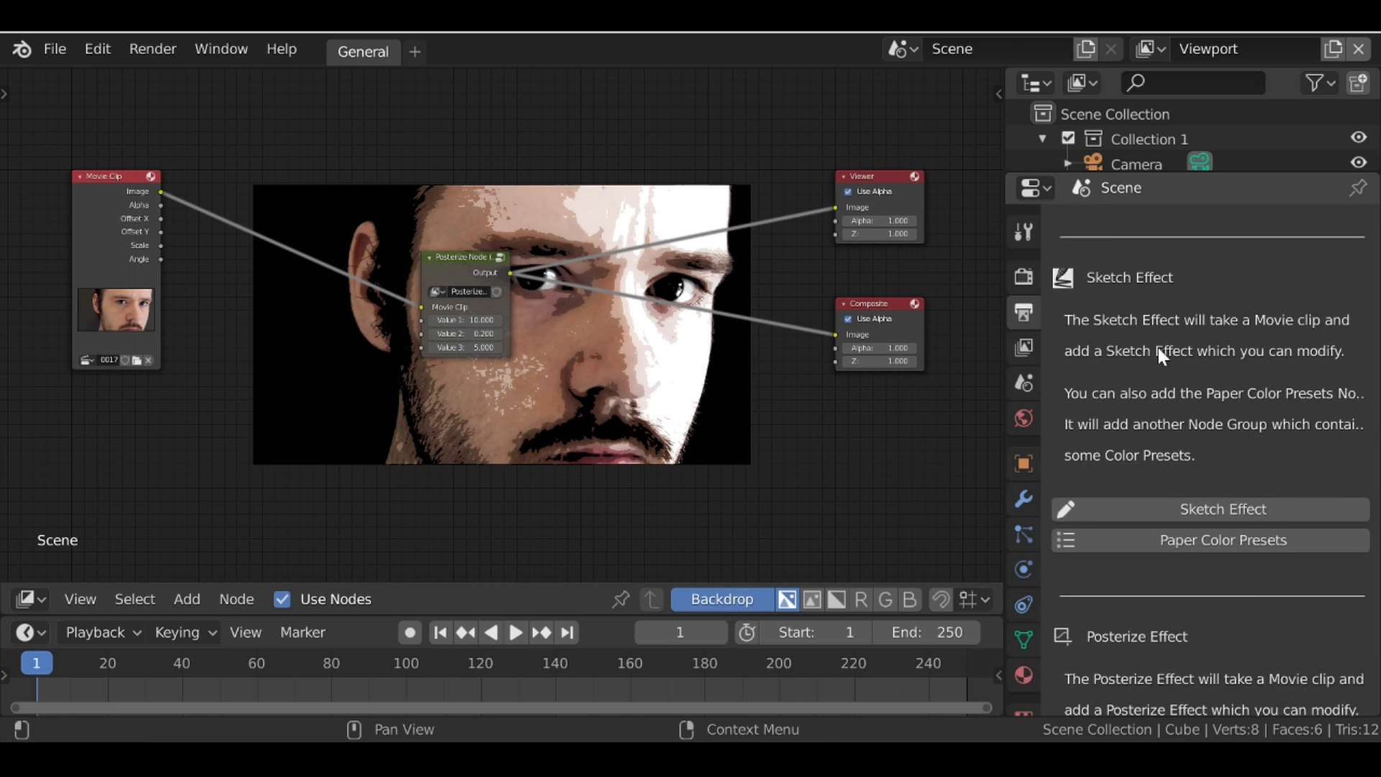
{"action": "scroll", "coordinate": [1158, 345], "scroll_direction": "down", "scroll_amount": 4}
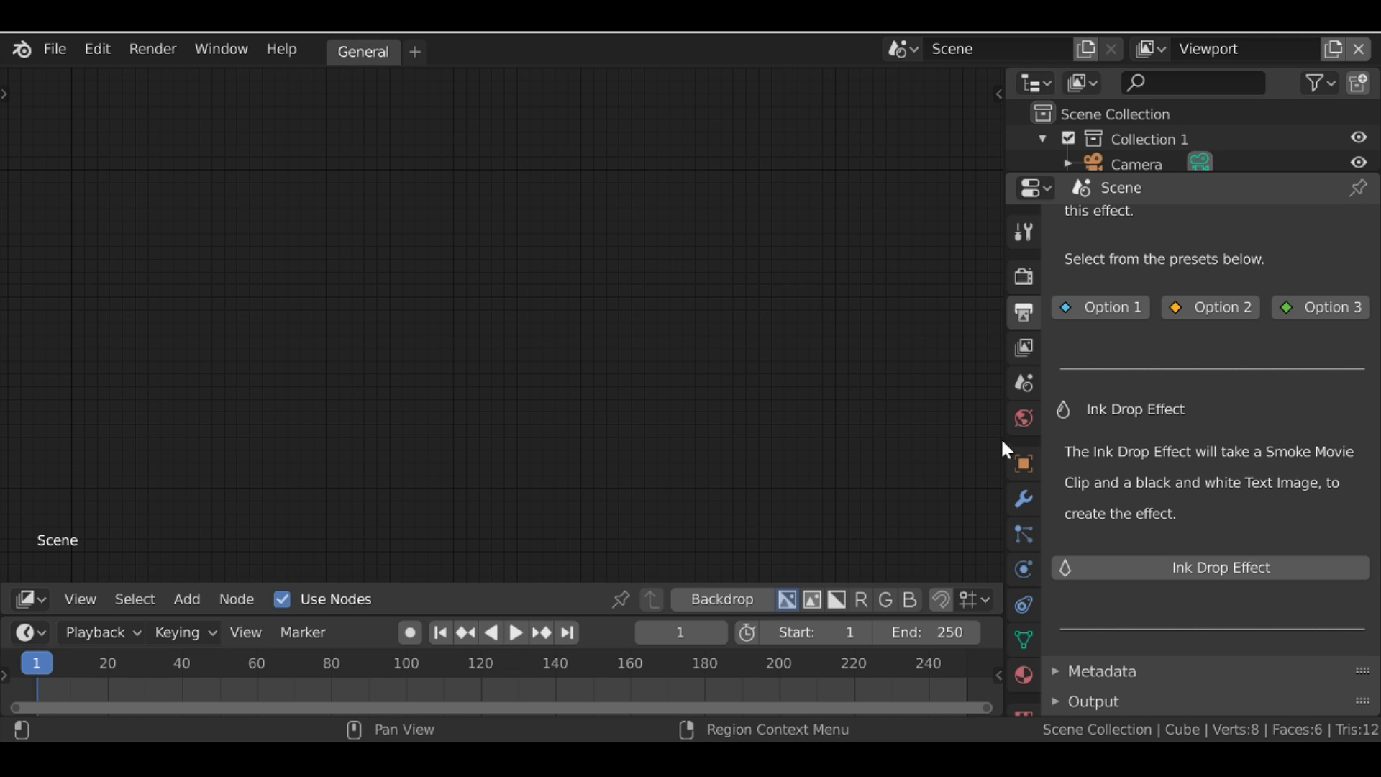
{"action": "left_click", "coordinate": [1248, 568]}
{"action": "key", "text": "Home"}
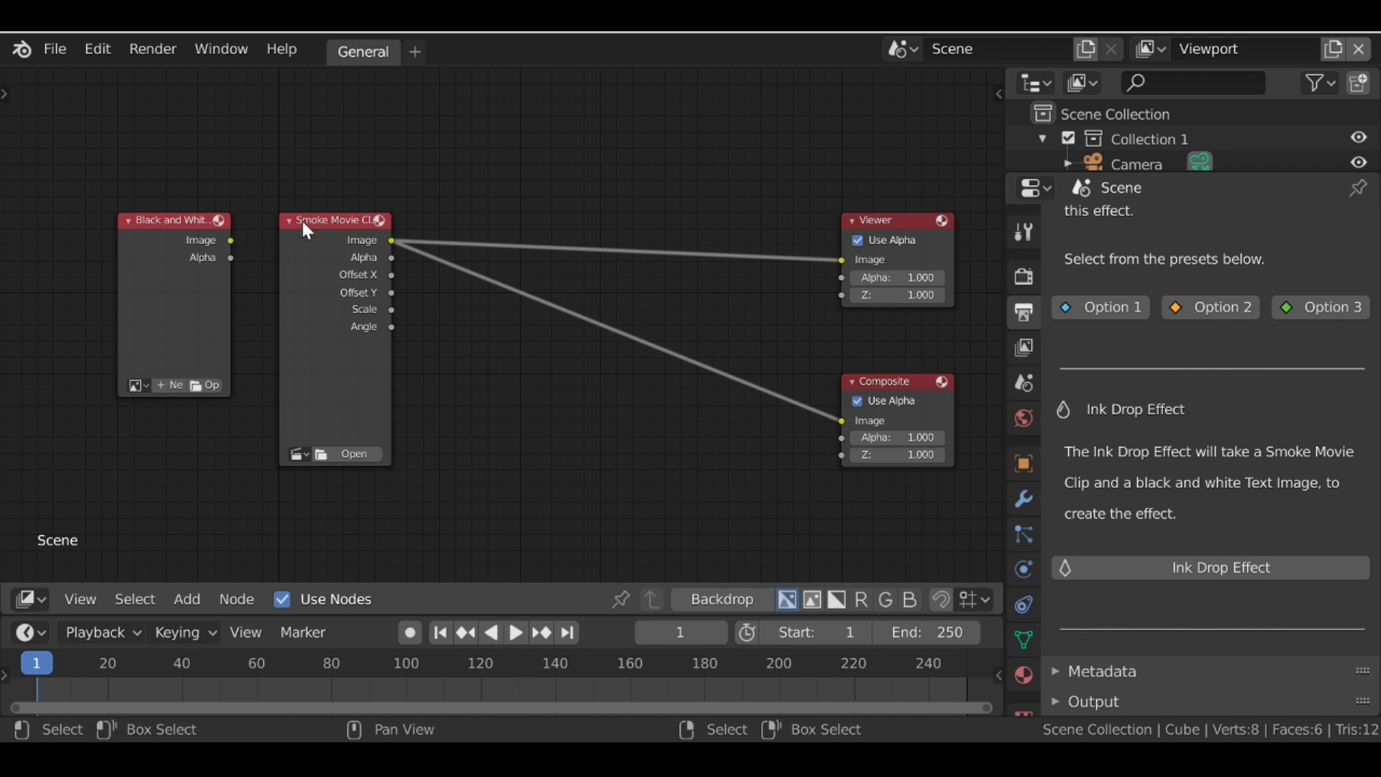
Load the red and black ink clip into the Smoke Movie Clip node and show frame 63 in the backdrop.
{"action": "left_click", "coordinate": [367, 453]}
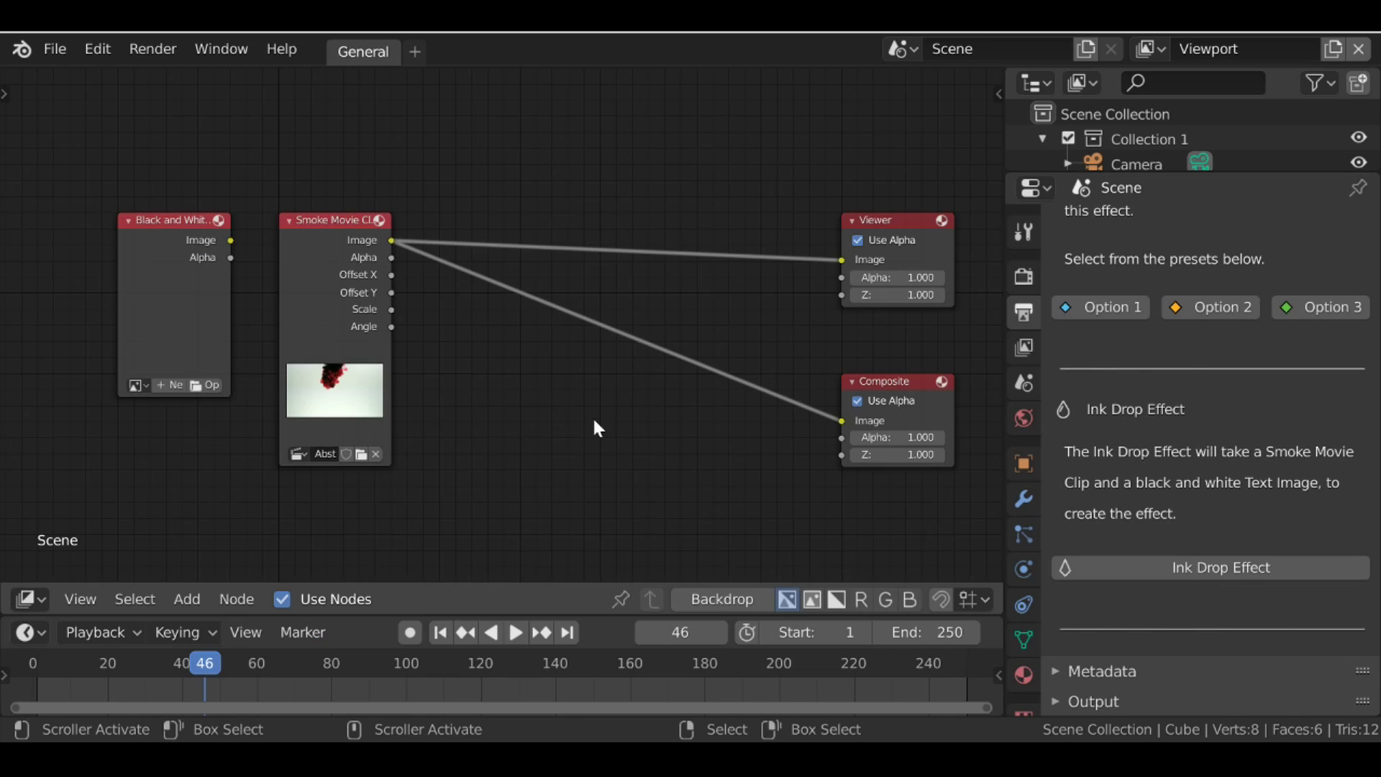
{"action": "left_click", "coordinate": [722, 599]}
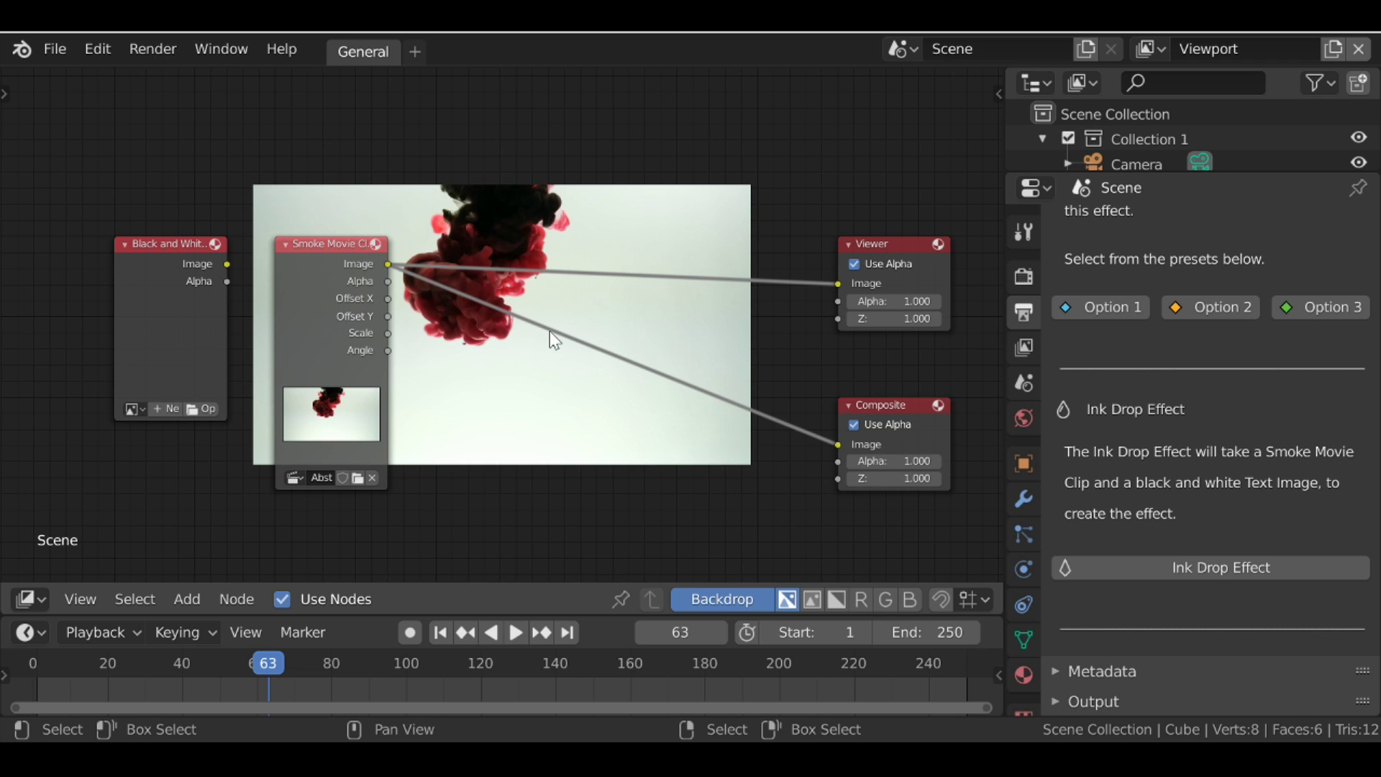
Insert the Ink Drop Node group between the Smoke Movie Clip node and the Viewer and Composite nodes.
{"action": "key", "text": "shift+a"}
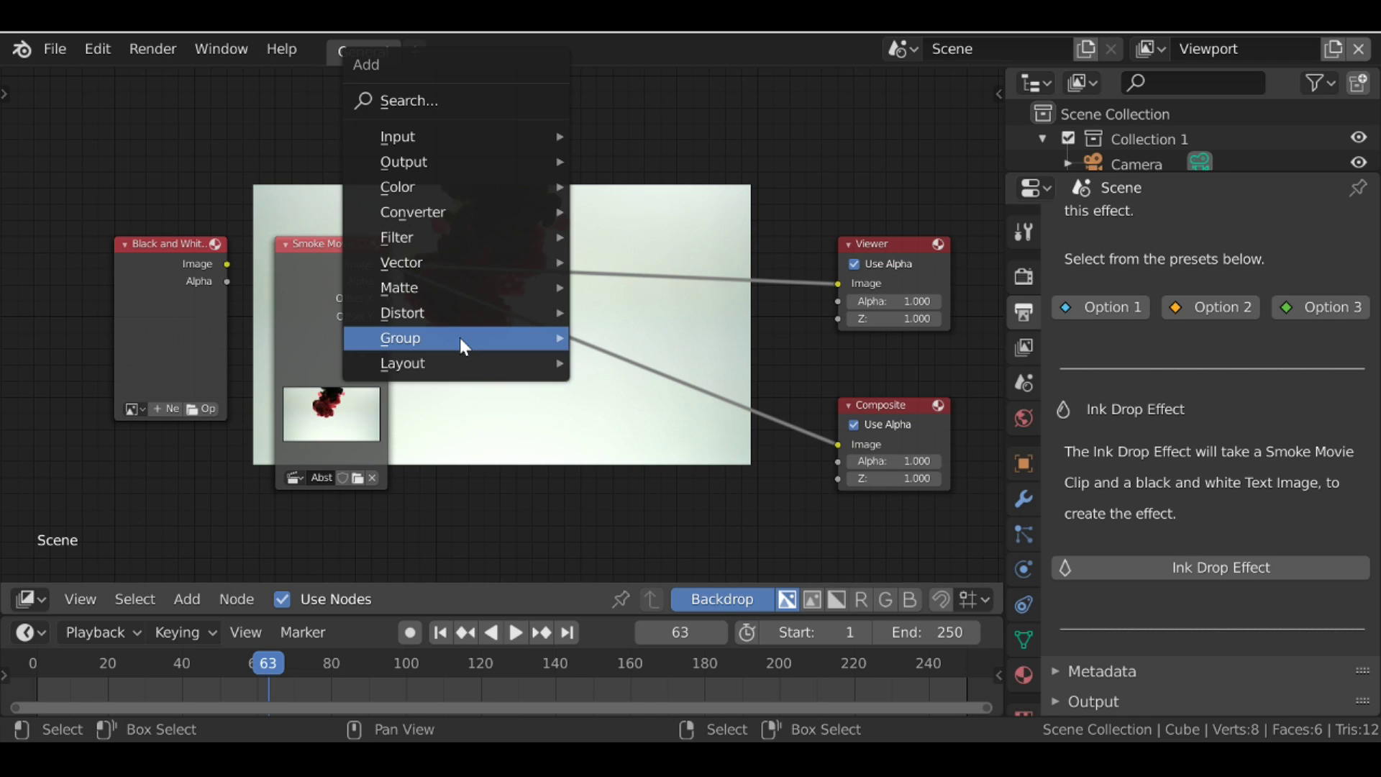
{"action": "mouse_move", "coordinate": [442, 348]}
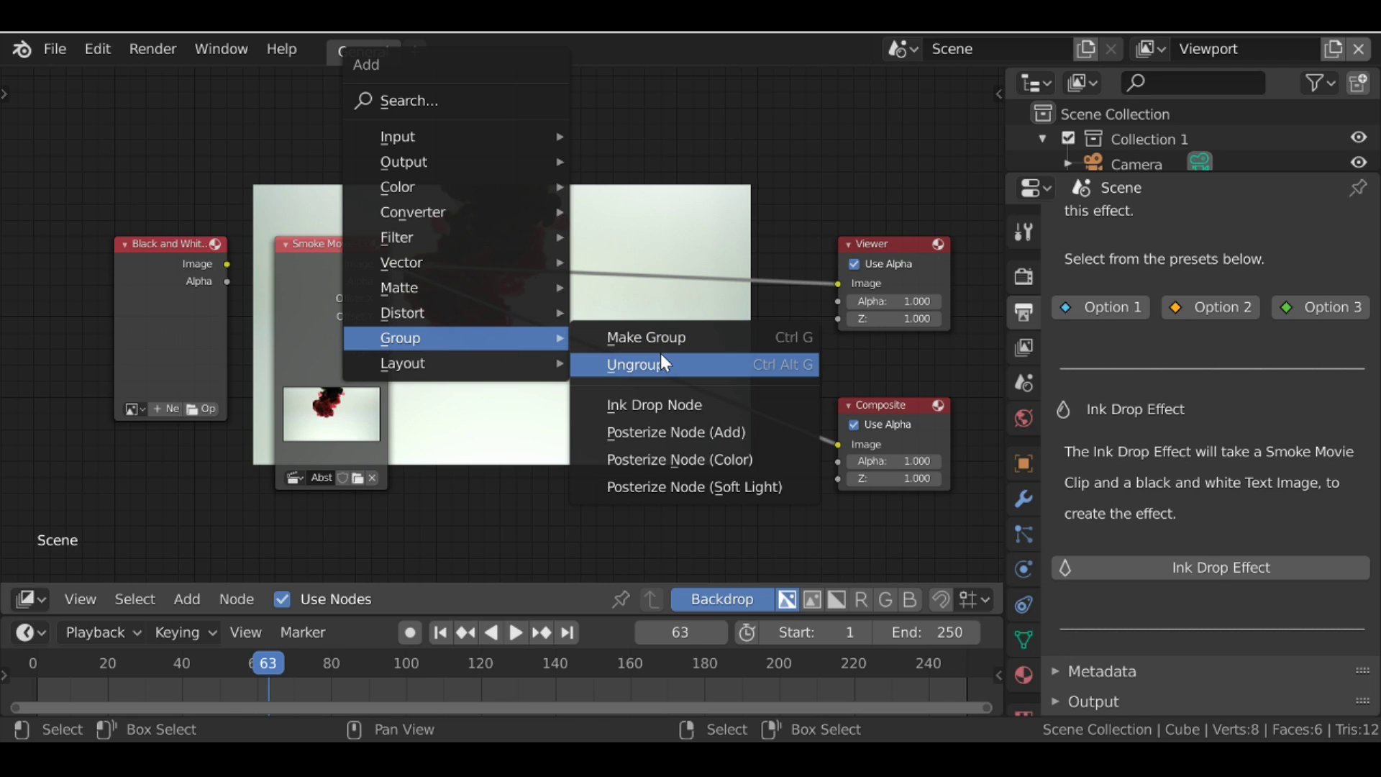
{"action": "left_click", "coordinate": [744, 404]}
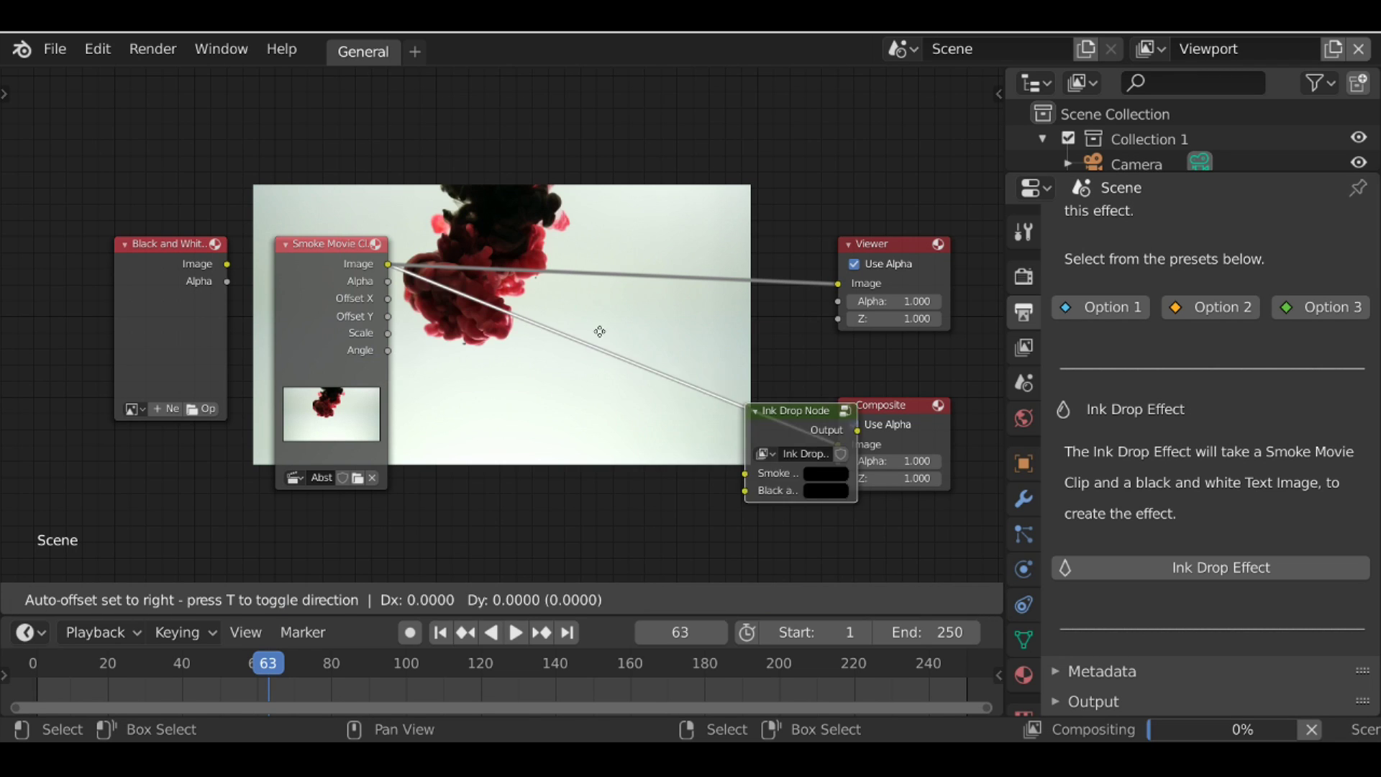
{"action": "left_click", "coordinate": [580, 309]}
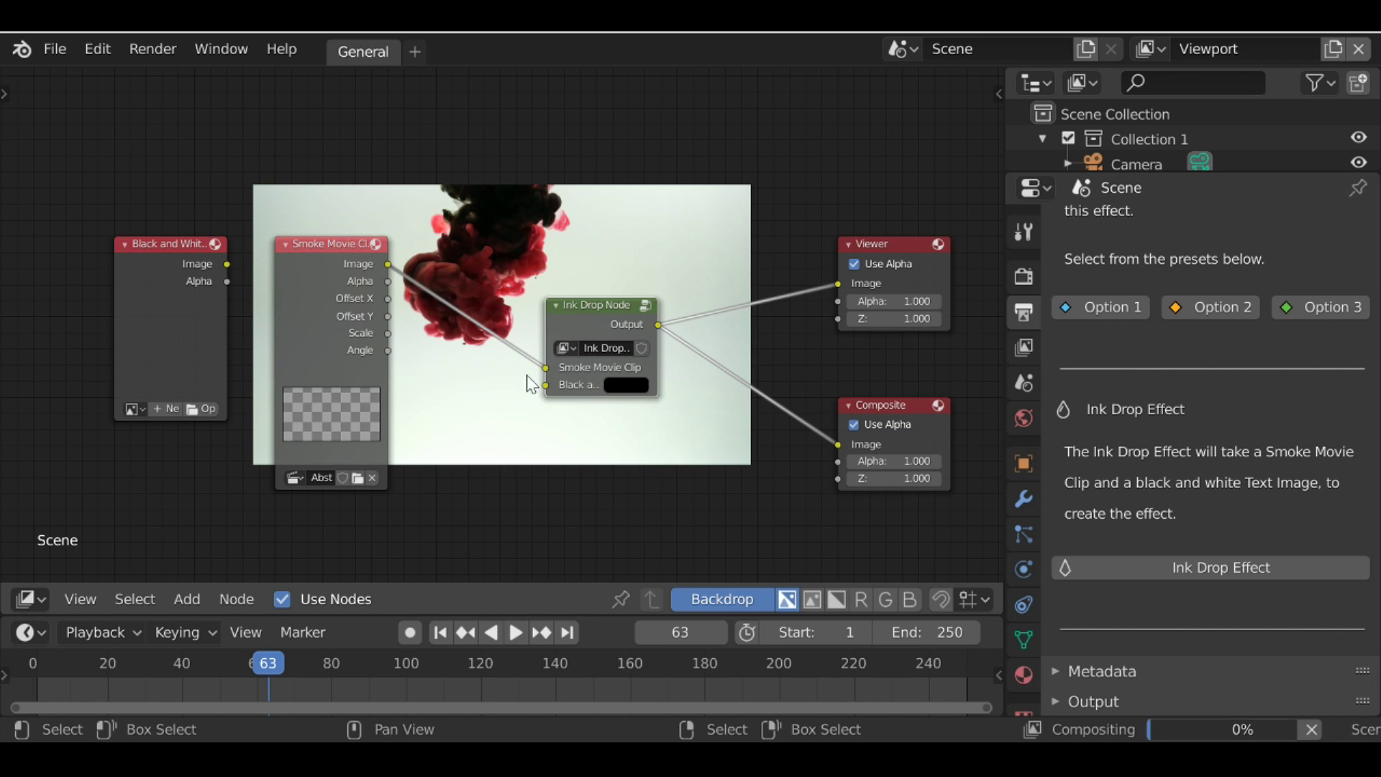
{"action": "mouse_move", "coordinate": [588, 307]}
{"action": "left_mouse_down"}
{"action": "mouse_move", "coordinate": [589, 233]}
{"action": "mouse_move", "coordinate": [612, 220]}
{"action": "mouse_move", "coordinate": [583, 236]}
{"action": "left_mouse_up"}
Place the Black and White image node between the Smoke Movie Clip and Ink Drop Node, and load the Darkfall tree logo image into it.
{"action": "left_click_drag", "start_coordinate": [331, 271], "coordinate": [317, 260]}
{"action": "scroll", "coordinate": [287, 302], "scroll_direction": "up", "scroll_amount": 1}
{"action": "left_click_drag", "start_coordinate": [127, 268], "coordinate": [418, 328]}
{"action": "scroll", "coordinate": [430, 377], "scroll_direction": "up", "scroll_amount": 1}
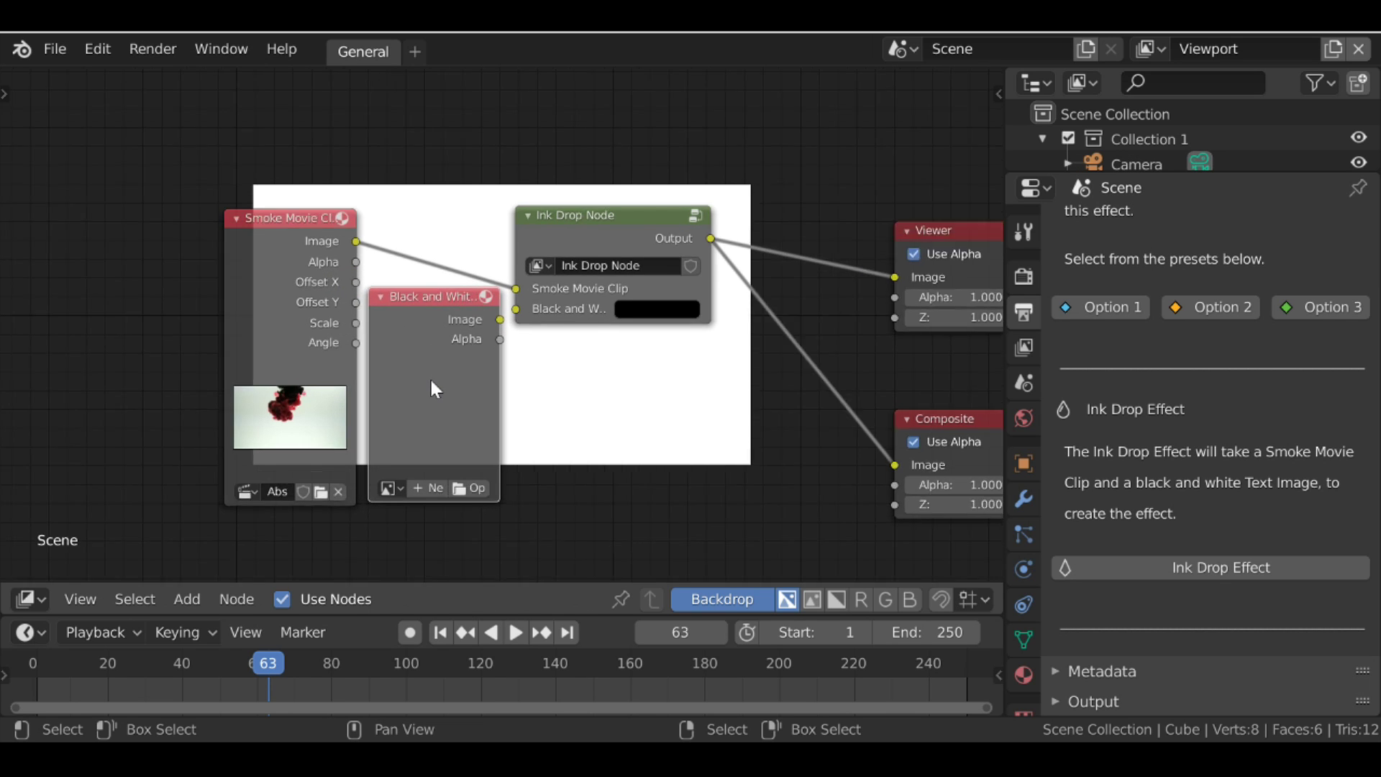
{"action": "scroll", "coordinate": [431, 381], "scroll_direction": "up", "scroll_amount": 2}
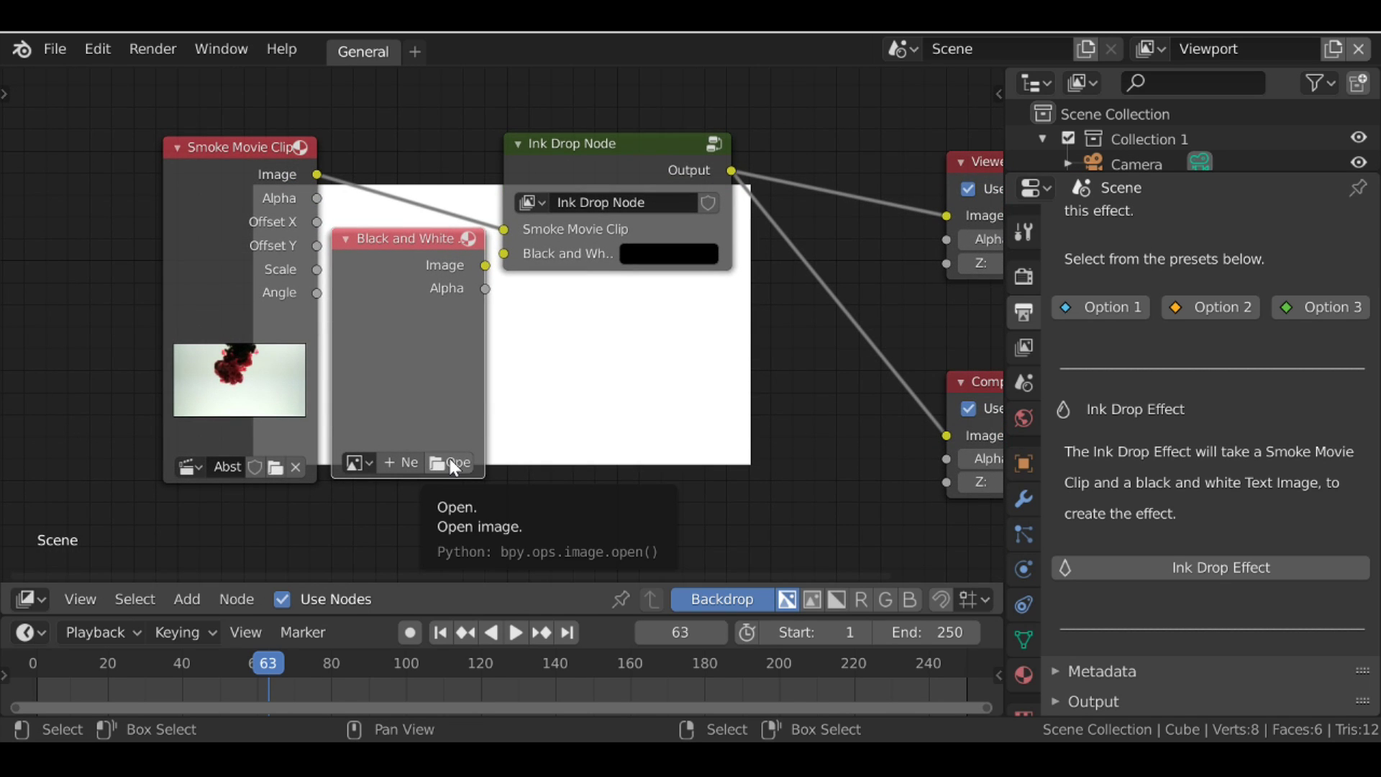
{"action": "left_click", "coordinate": [455, 468]}
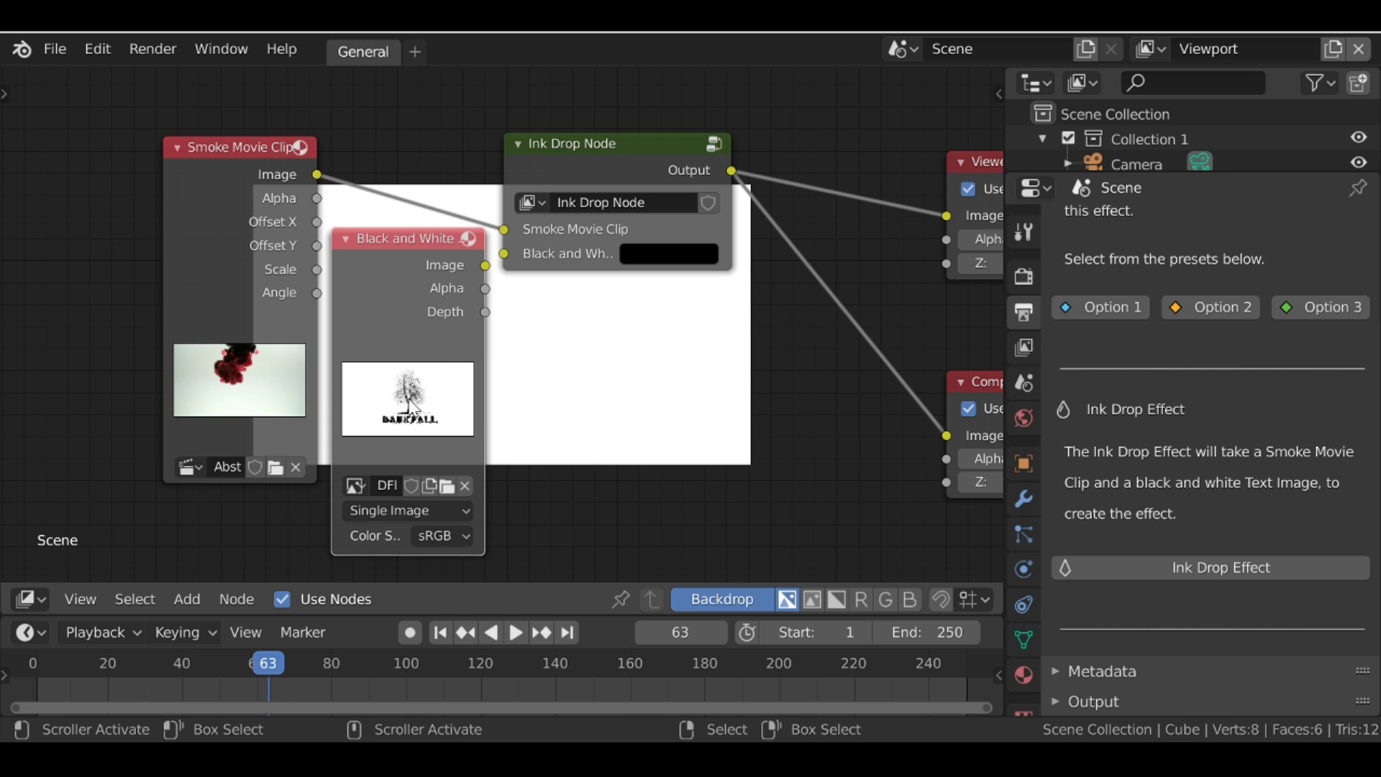
Connect the Black and White image's Image output to the Ink Drop Node's text image input and display frame 25.
{"action": "left_click_drag", "start_coordinate": [486, 266], "coordinate": [512, 253]}
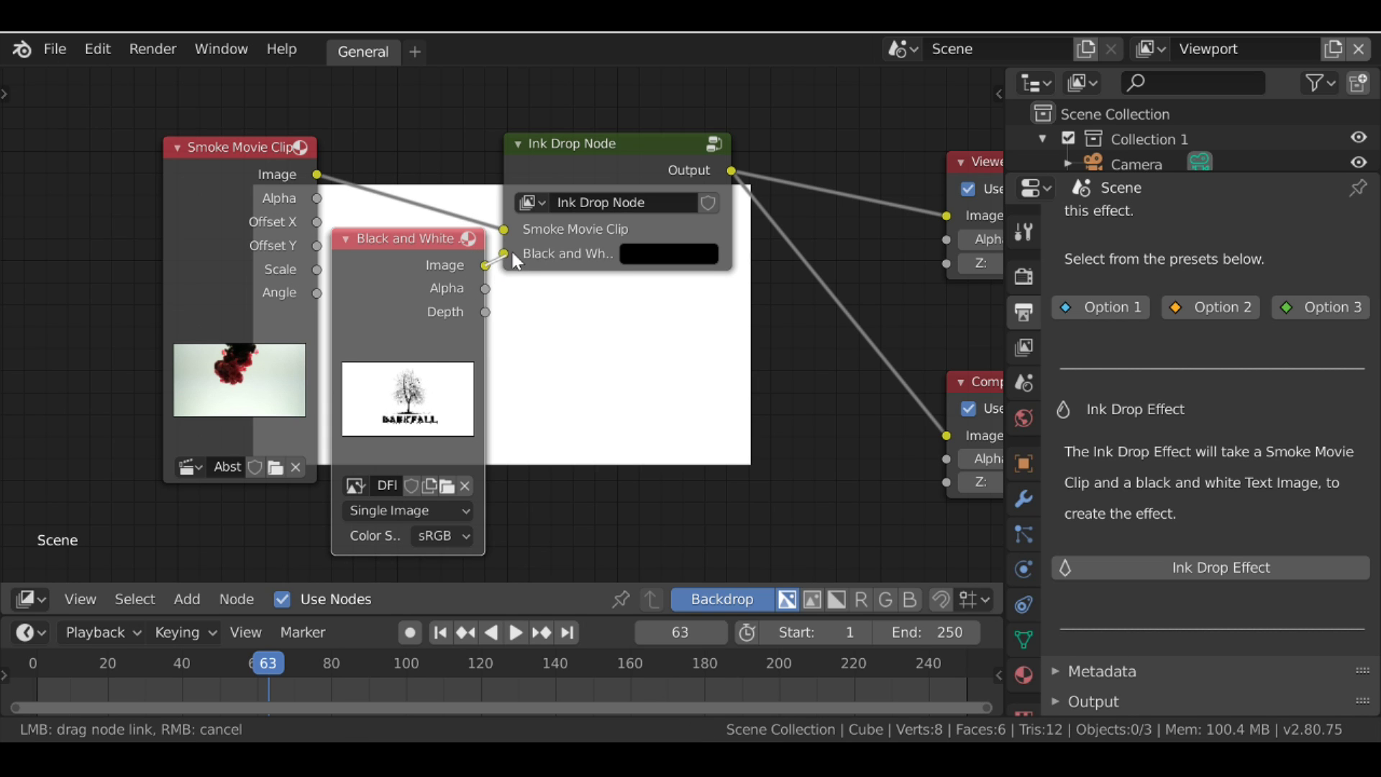
{"action": "left_click_drag", "start_coordinate": [506, 252], "coordinate": [505, 253]}
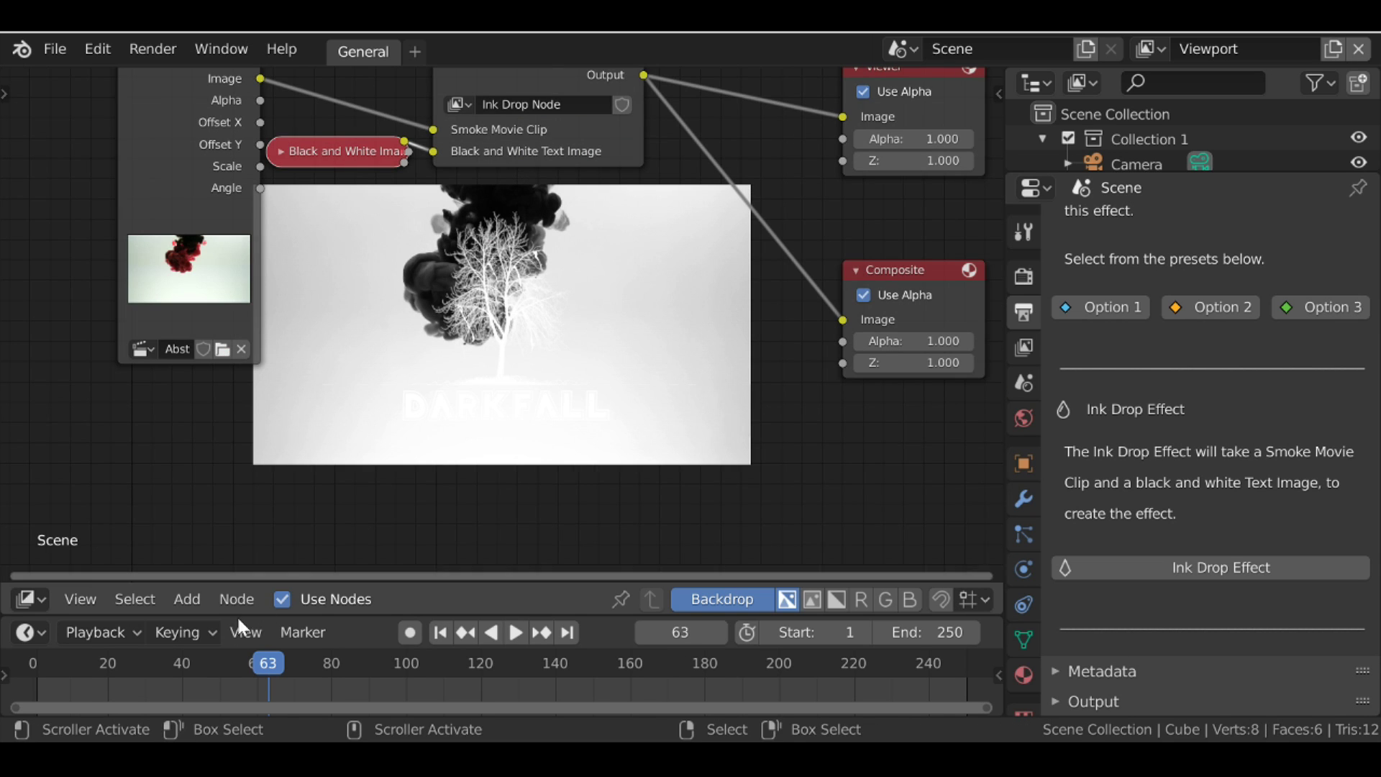
{"action": "left_click", "coordinate": [127, 684]}
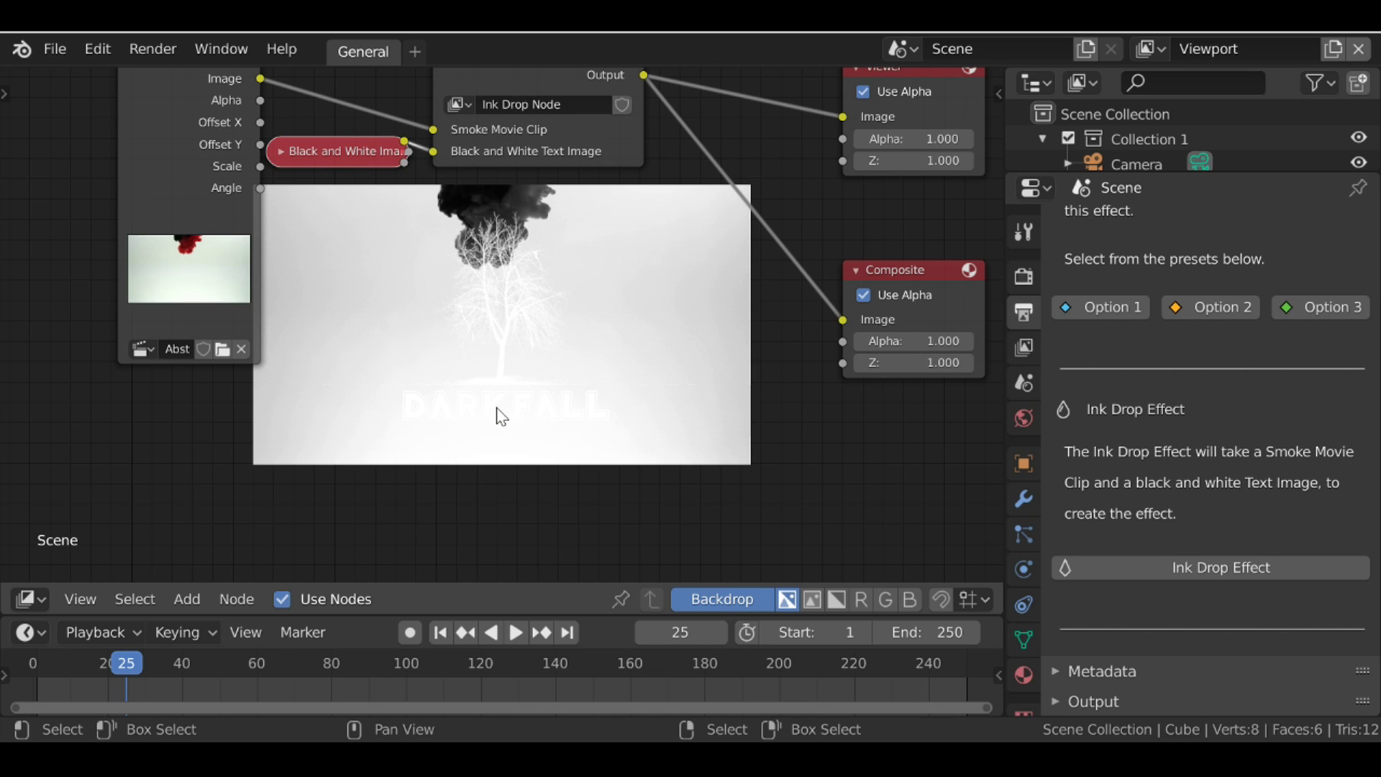
{"action": "middle_click_drag", "start_coordinate": [497, 408], "coordinate": [496, 413]}
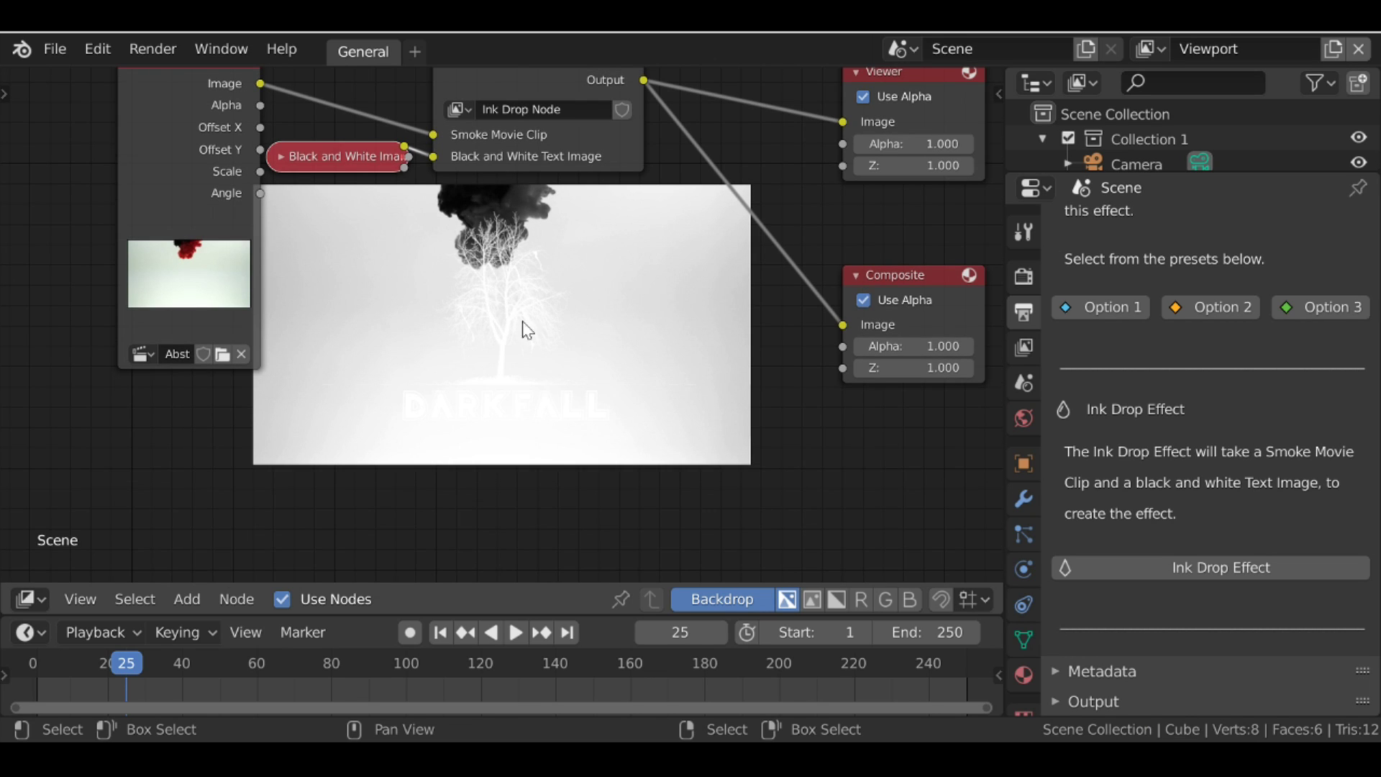
Inside the Ink Drop Node group, brighten the RGB Curves with a curve point at about X 0.30, Y 0.70.
{"action": "key", "text": "Home"}
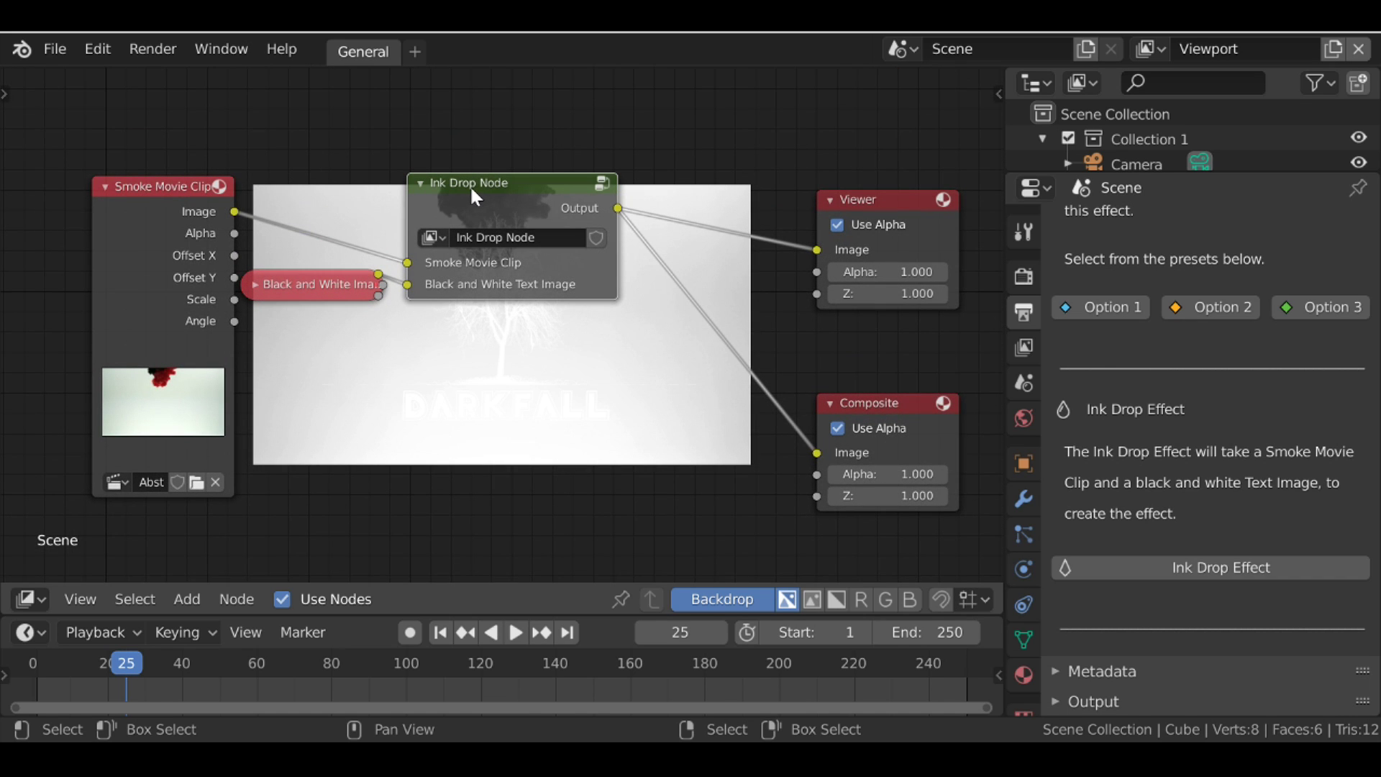
{"action": "key", "text": "Tab"}
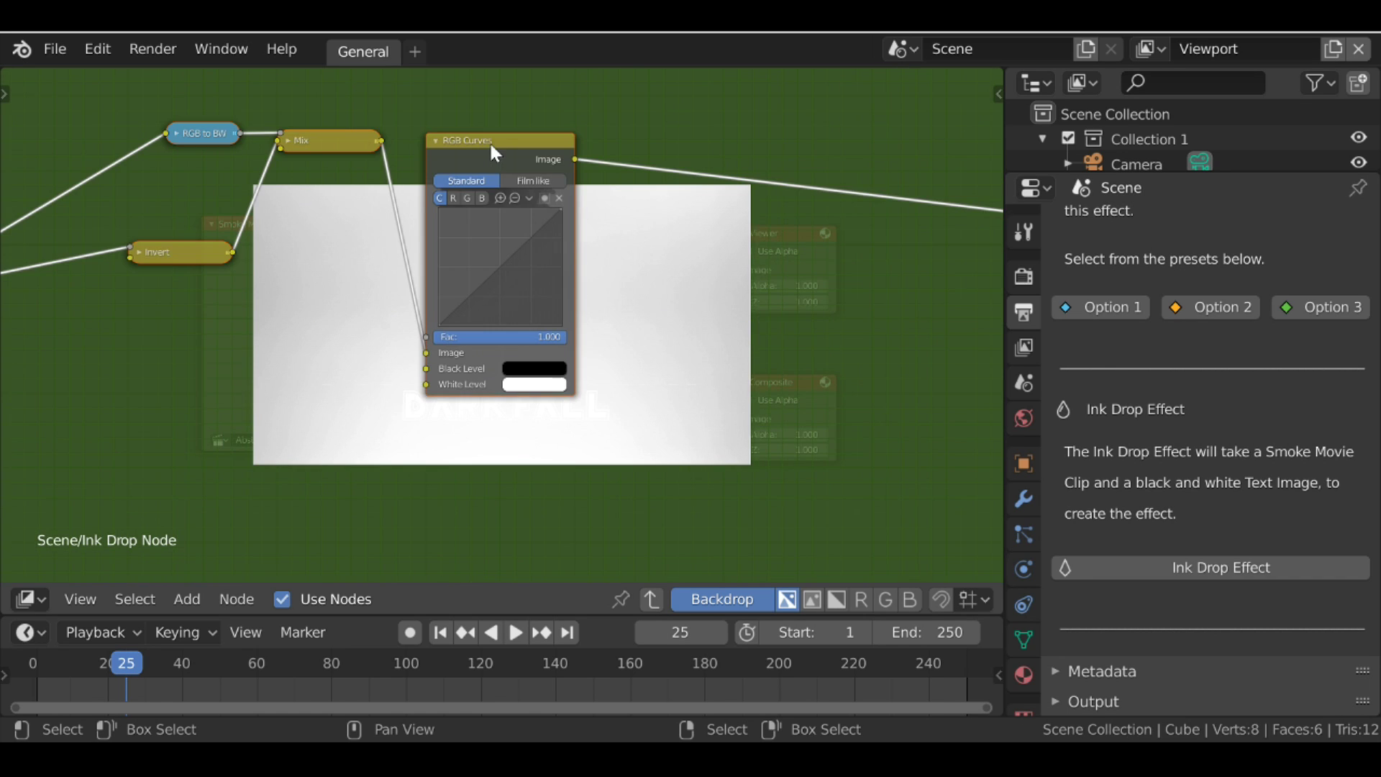
{"action": "scroll", "coordinate": [651, 265], "scroll_direction": "up", "scroll_amount": 4}
{"action": "middle_click_drag", "start_coordinate": [674, 250], "coordinate": [441, 237]}
{"action": "left_click", "coordinate": [263, 230]}
{"action": "left_click_drag", "start_coordinate": [263, 230], "coordinate": [248, 210]}
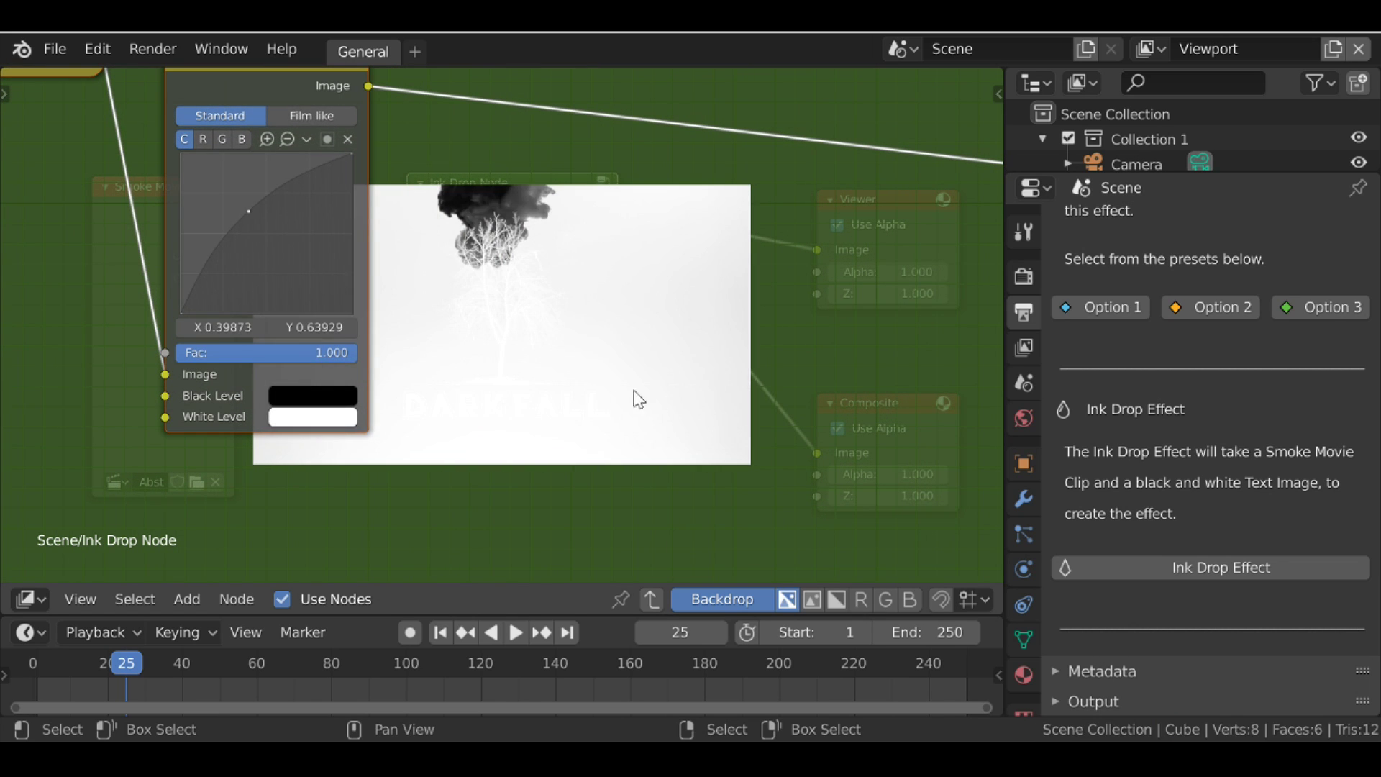
{"action": "scroll", "coordinate": [148, 290], "scroll_direction": "down", "scroll_amount": 2}
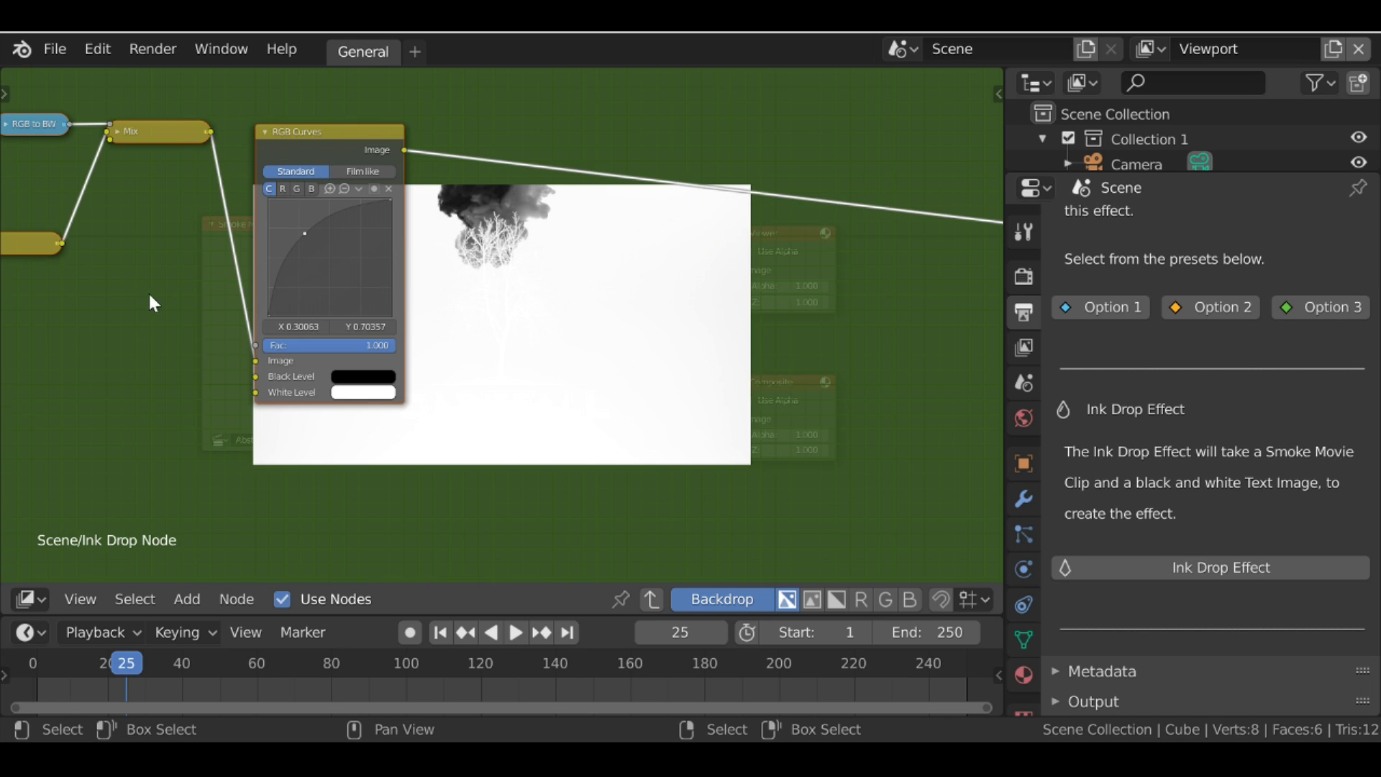
{"action": "key", "text": "Tab"}
Preview the ink effect at frames 41 and 109, and nudge the Ink Drop Node slightly upward.
{"action": "middle_click_drag", "start_coordinate": [516, 328], "coordinate": [498, 228]}
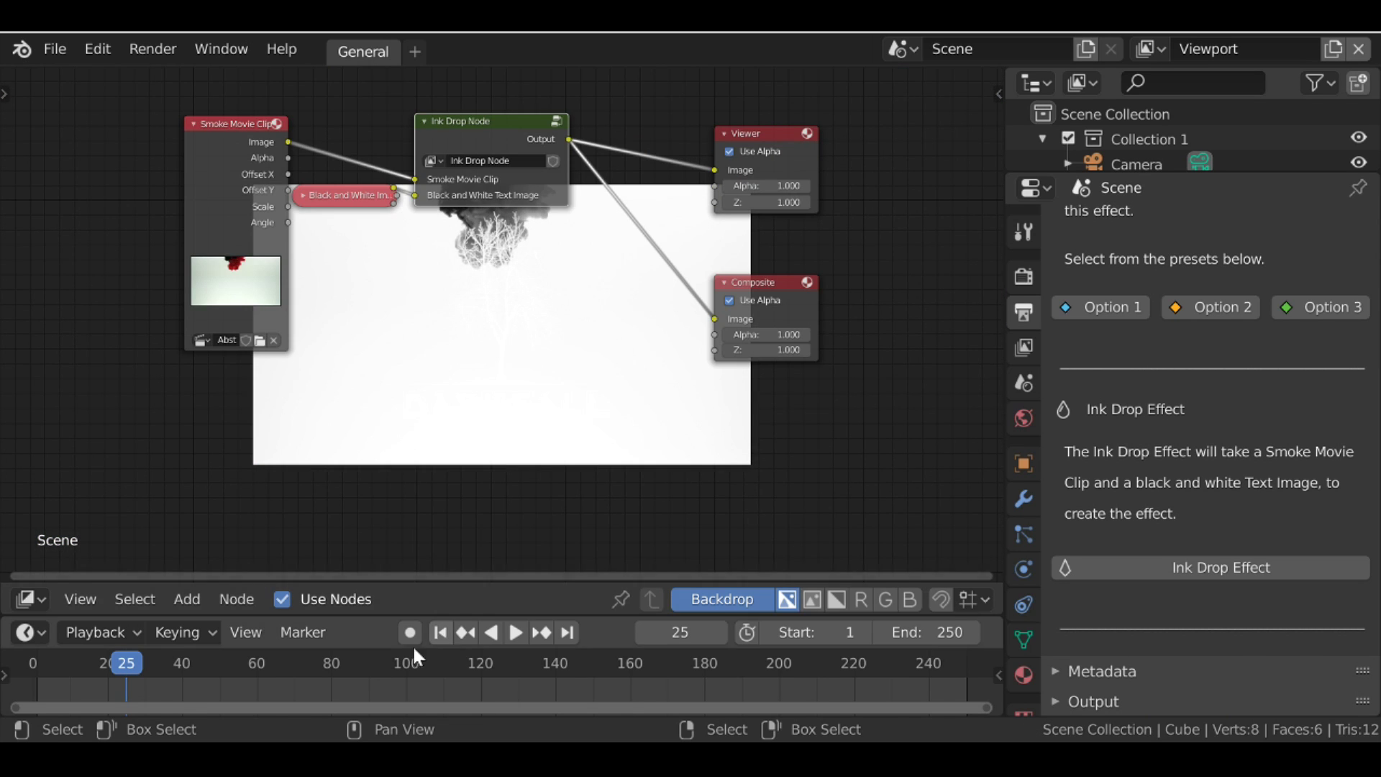
{"action": "left_click", "coordinate": [185, 690]}
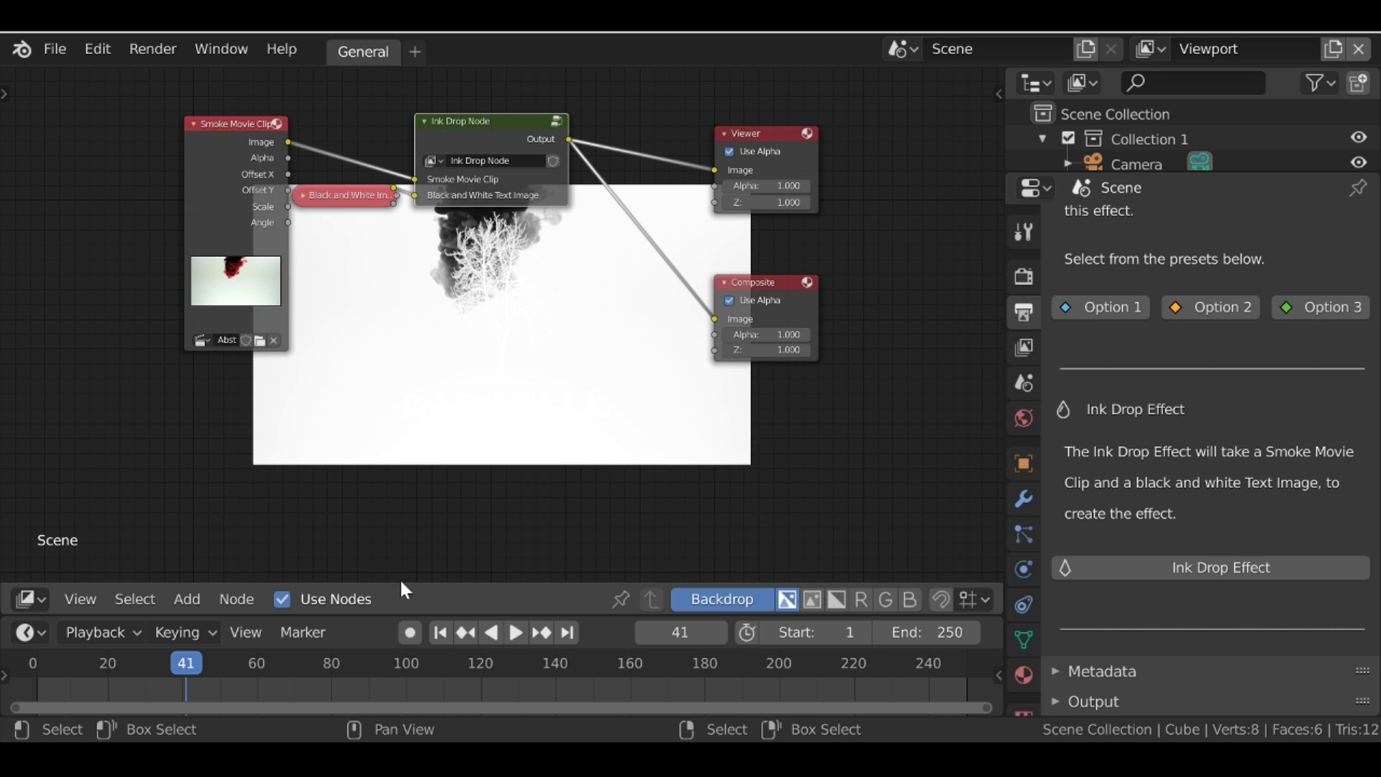
{"action": "left_click", "coordinate": [283, 689]}
{"action": "left_click", "coordinate": [440, 689]}
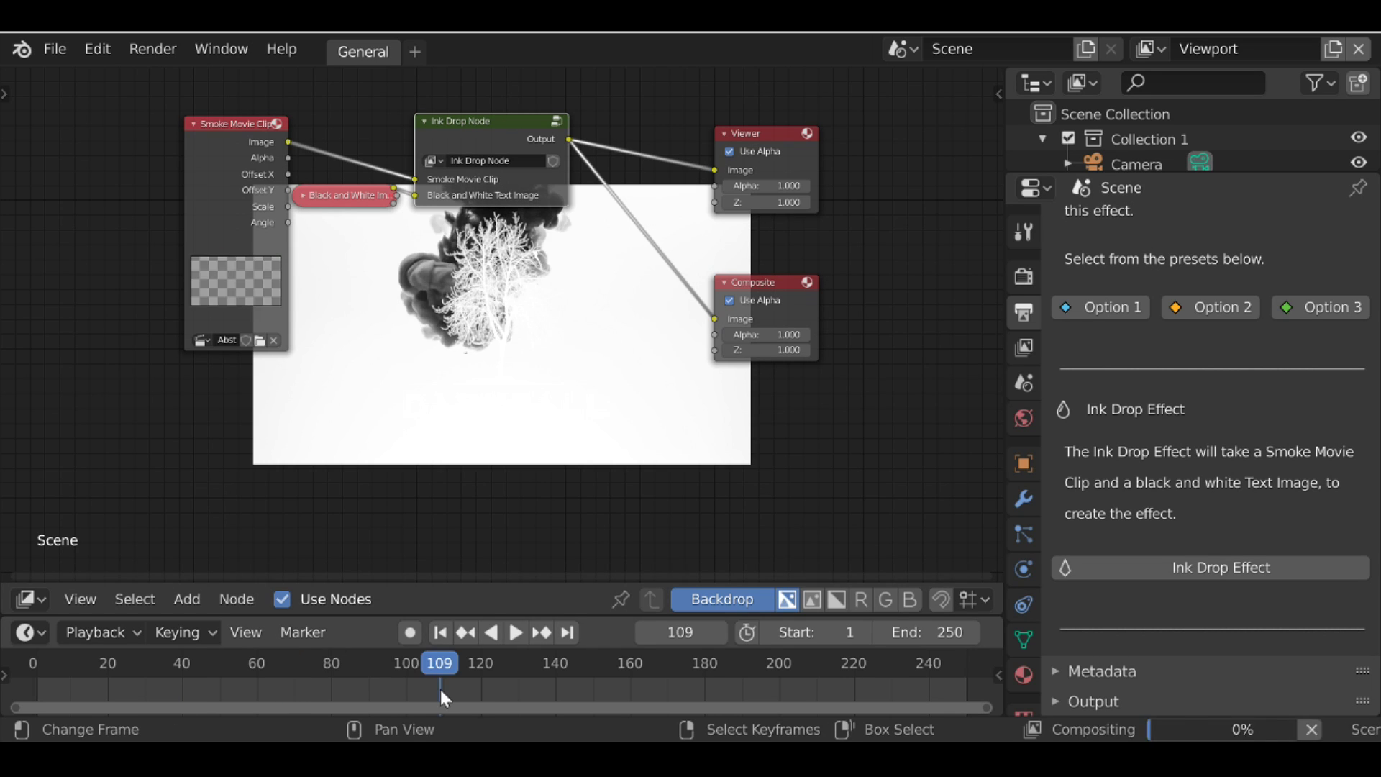
{"action": "scroll", "coordinate": [497, 310], "scroll_direction": "down", "scroll_amount": 1}
{"action": "middle_click_drag", "start_coordinate": [457, 296], "coordinate": [445, 353]}
{"action": "left_click_drag", "start_coordinate": [482, 223], "coordinate": [477, 211]}
{"action": "middle_click_drag", "start_coordinate": [521, 291], "coordinate": [505, 200]}
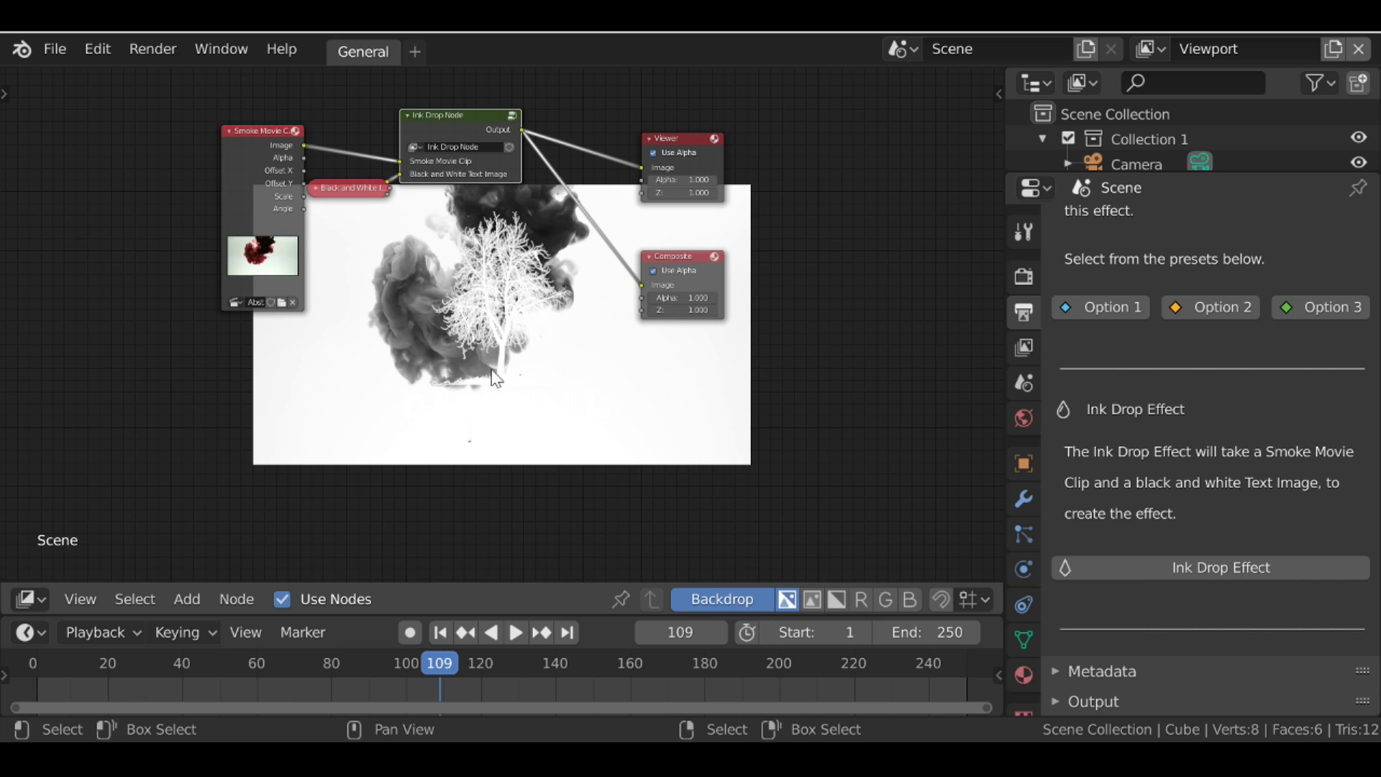
Review the scene's resolution, the available frame rates and the output folder without changing them.
{"action": "scroll", "coordinate": [1128, 404], "scroll_direction": "up", "scroll_amount": 15}
{"action": "scroll", "coordinate": [1132, 415], "scroll_direction": "up", "scroll_amount": 20}
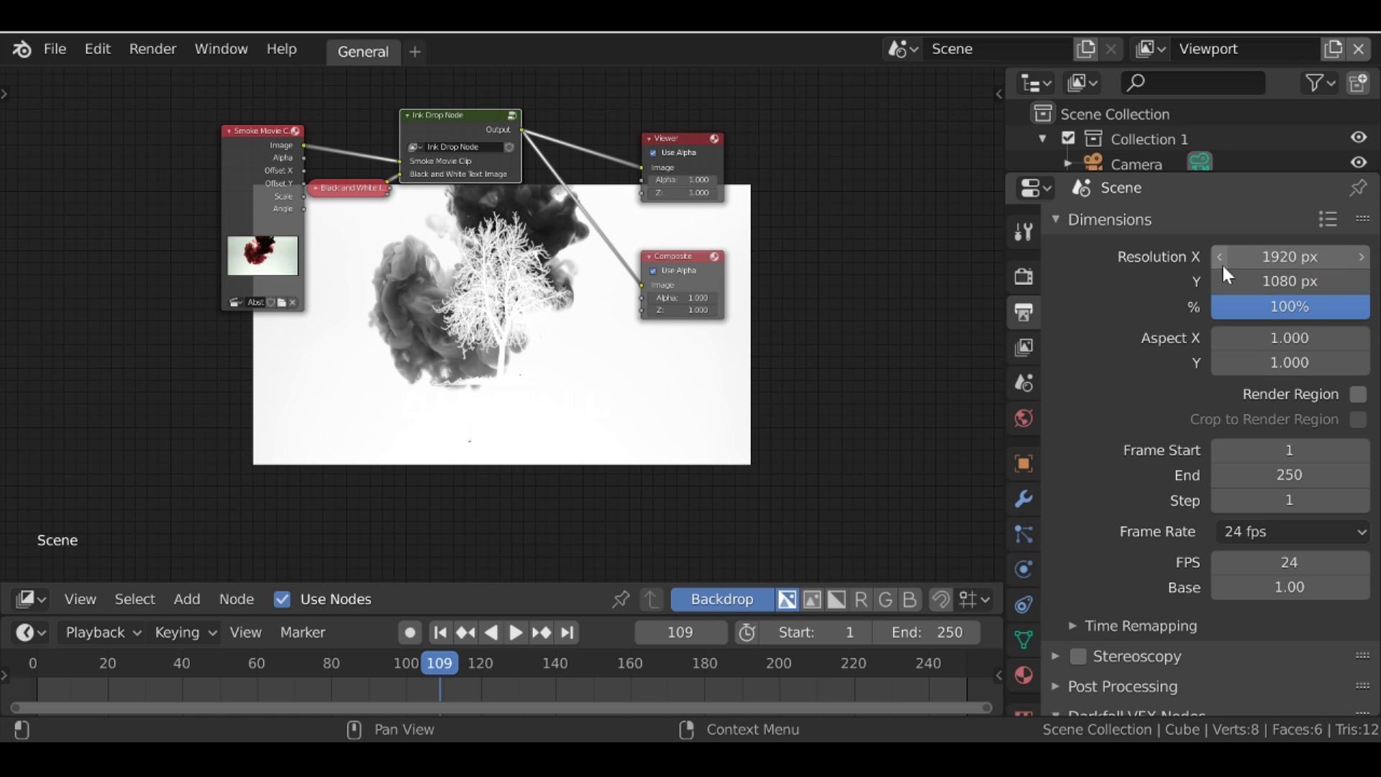
{"action": "scroll", "coordinate": [1151, 327], "scroll_direction": "down", "scroll_amount": 3}
{"action": "left_click", "coordinate": [1265, 440]}
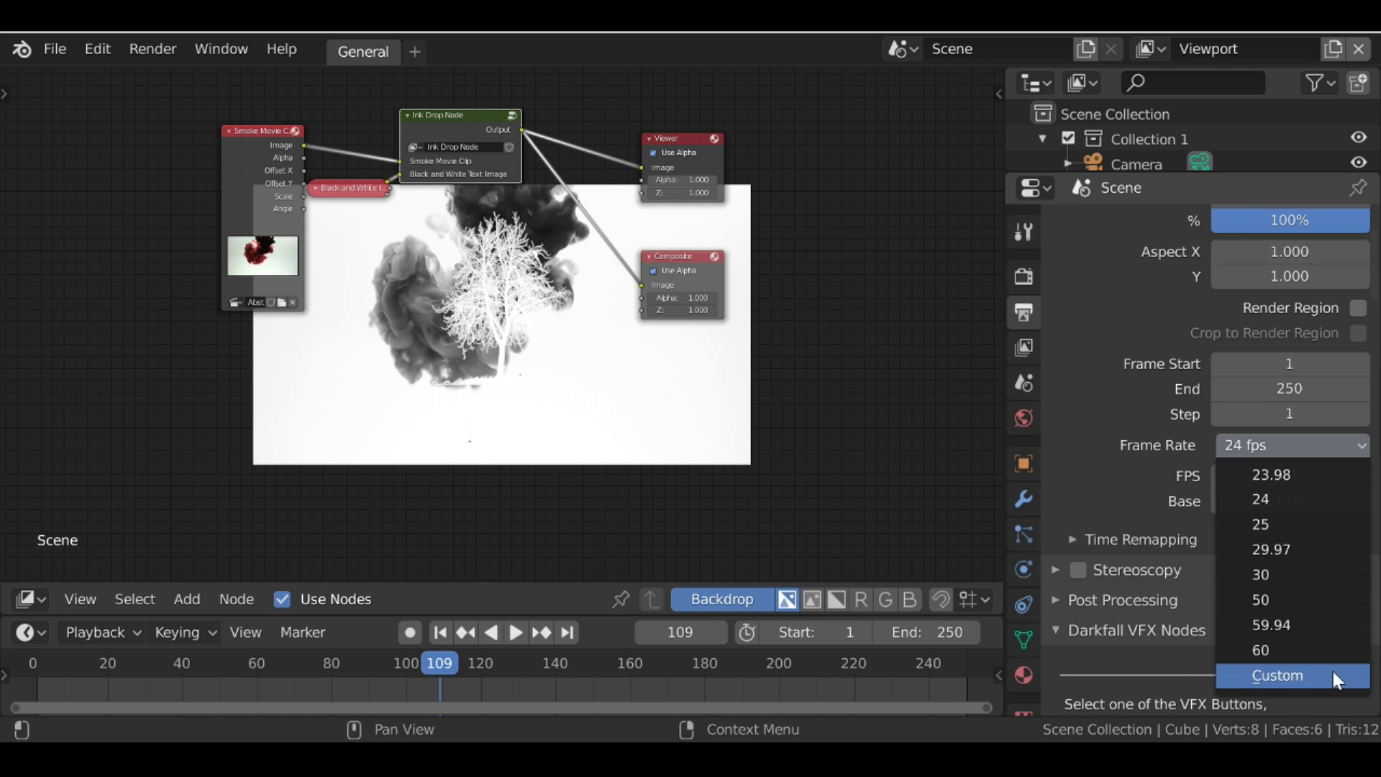
{"action": "scroll", "coordinate": [1107, 532], "scroll_direction": "down", "scroll_amount": 7}
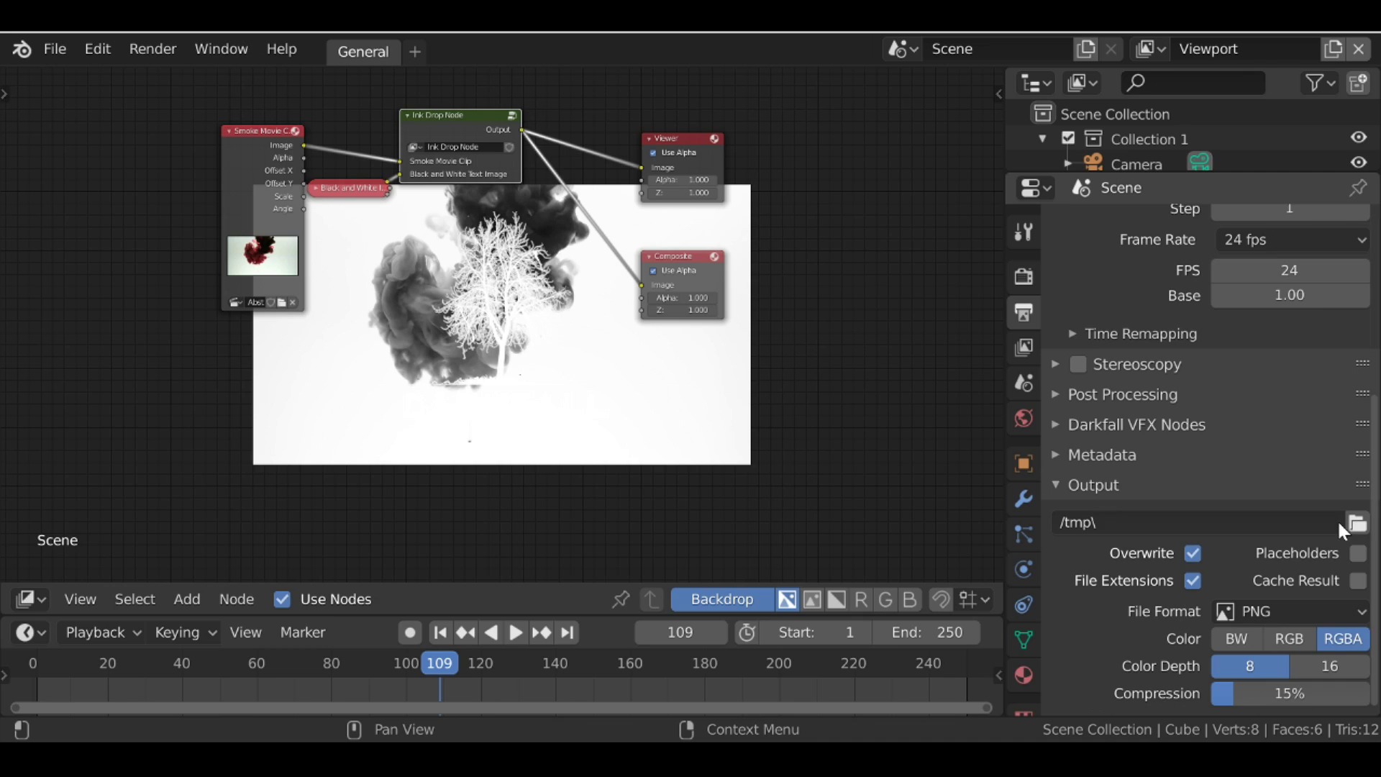
{"action": "left_click", "coordinate": [1357, 523]}
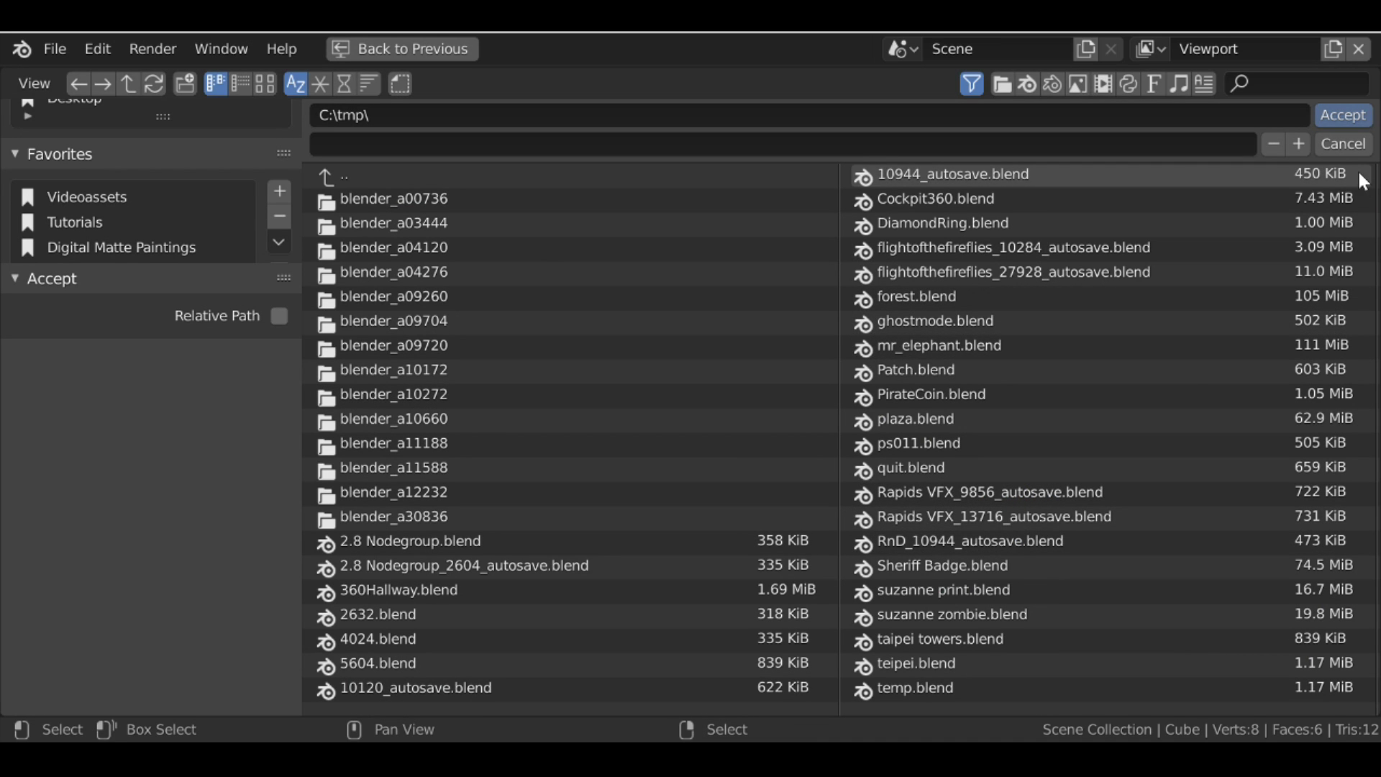
{"action": "left_click", "coordinate": [1343, 144]}
Set the render output to FFmpeg video with the h264 in MP4 preset and bring up the Render Animation command.
{"action": "left_click", "coordinate": [1302, 613]}
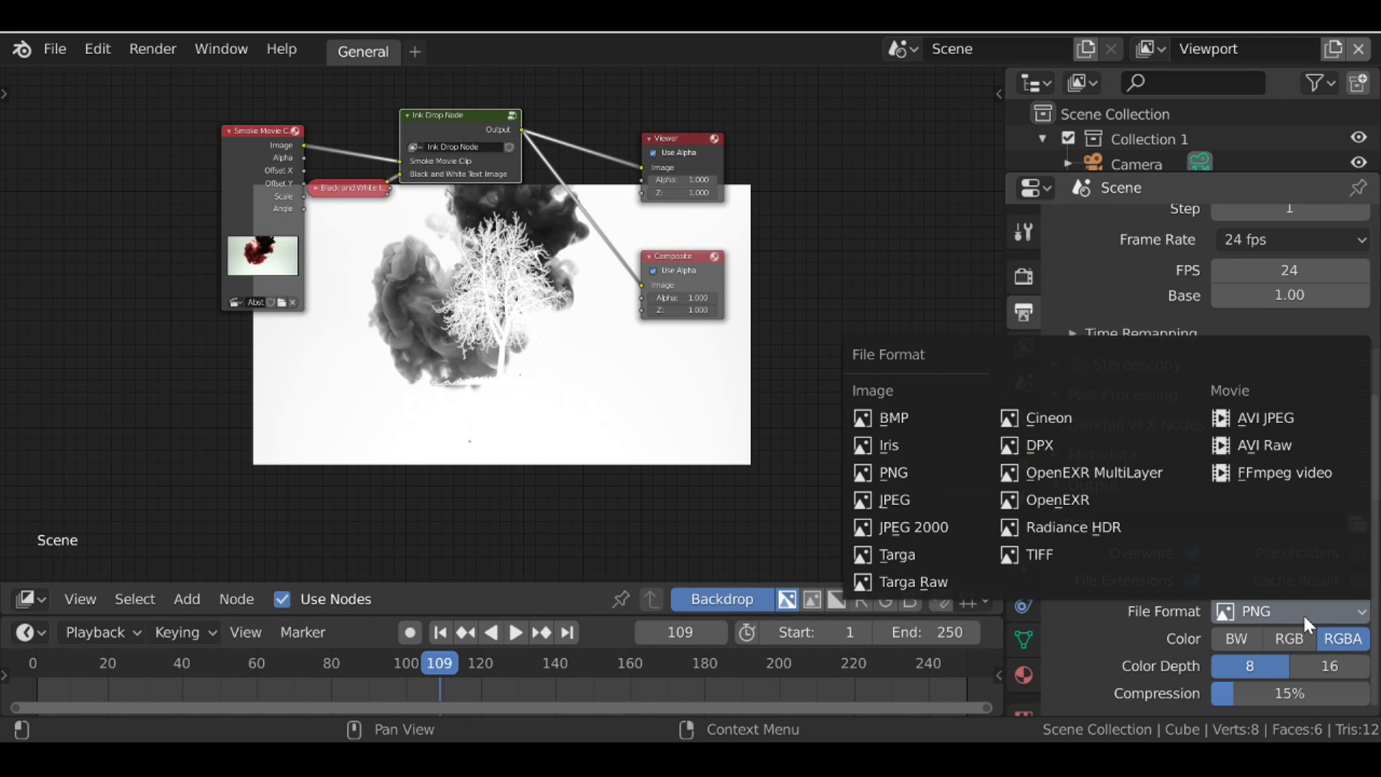
{"action": "left_click", "coordinate": [1271, 475]}
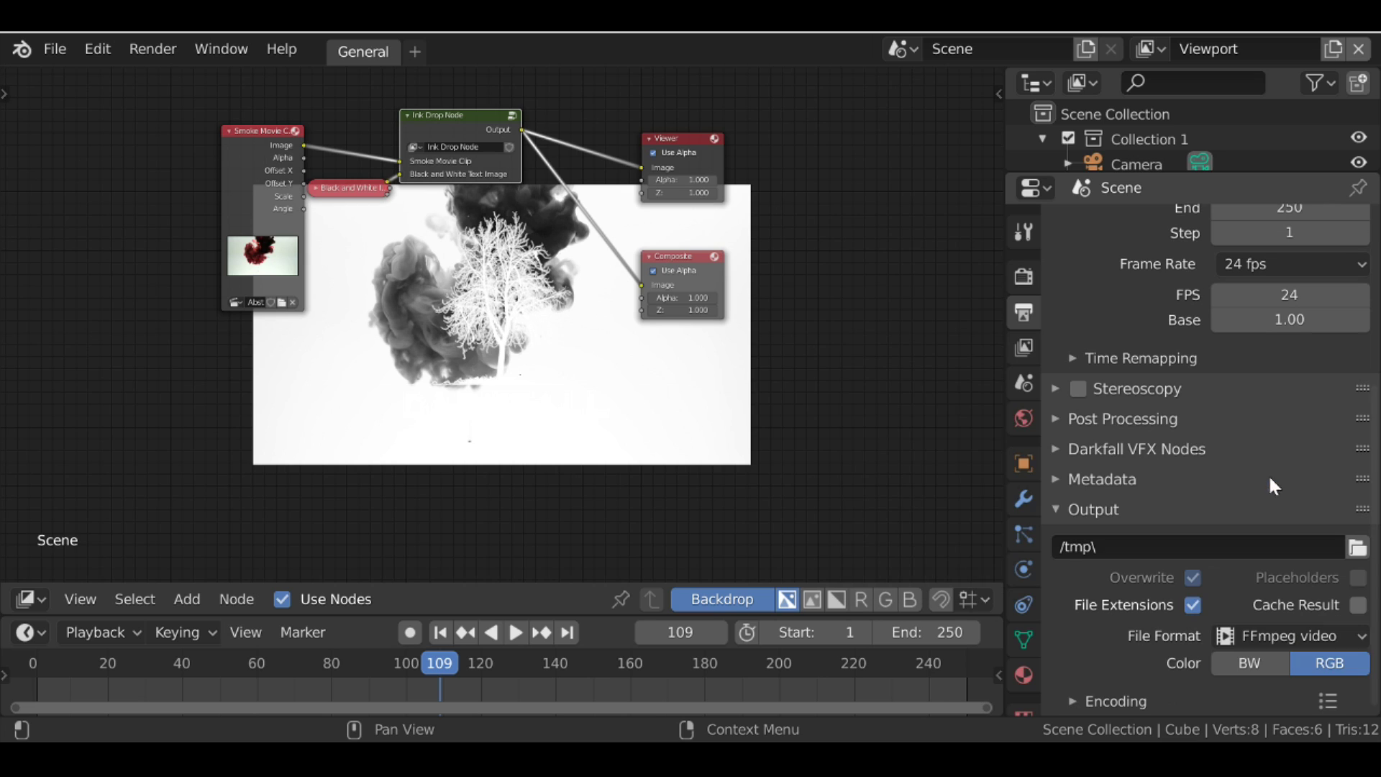
{"action": "left_click", "coordinate": [1328, 697]}
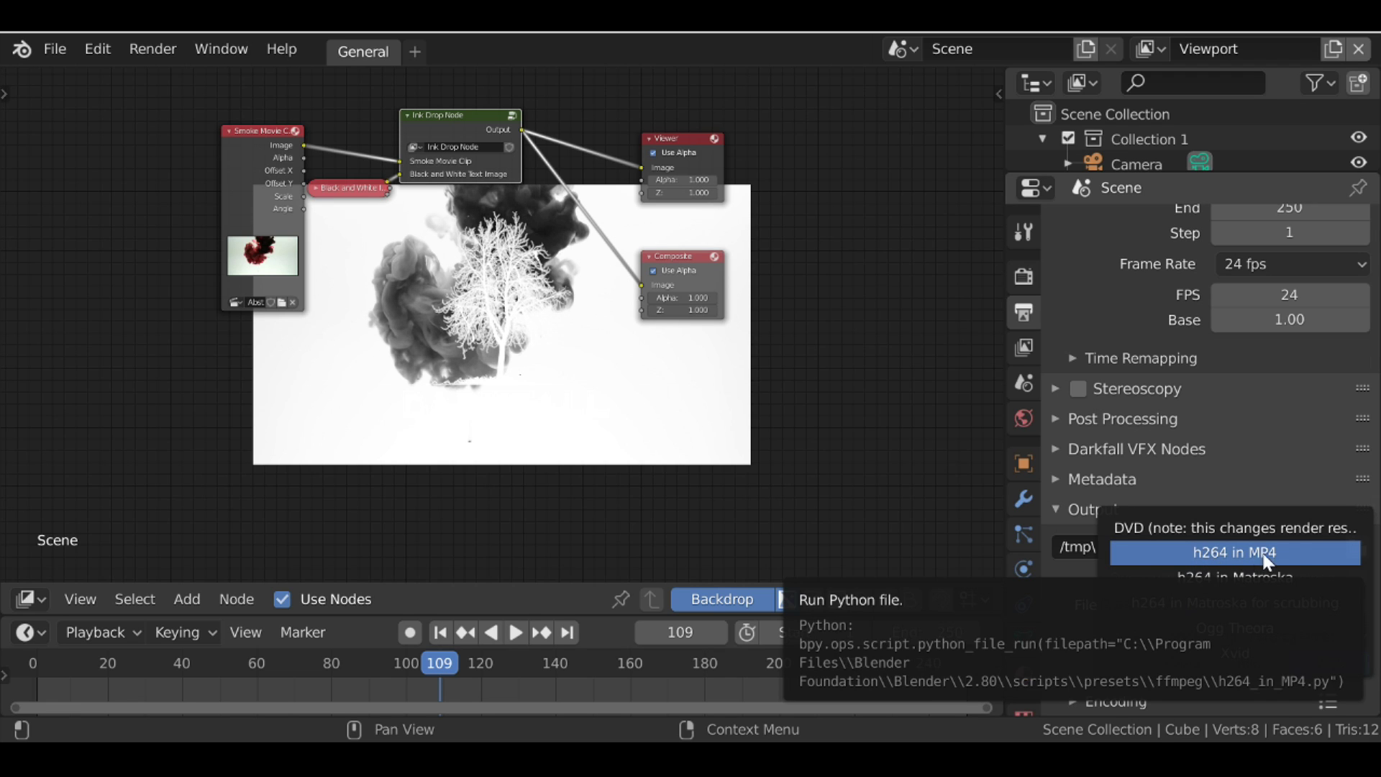
{"action": "left_click", "coordinate": [1301, 555]}
{"action": "left_click", "coordinate": [149, 49]}
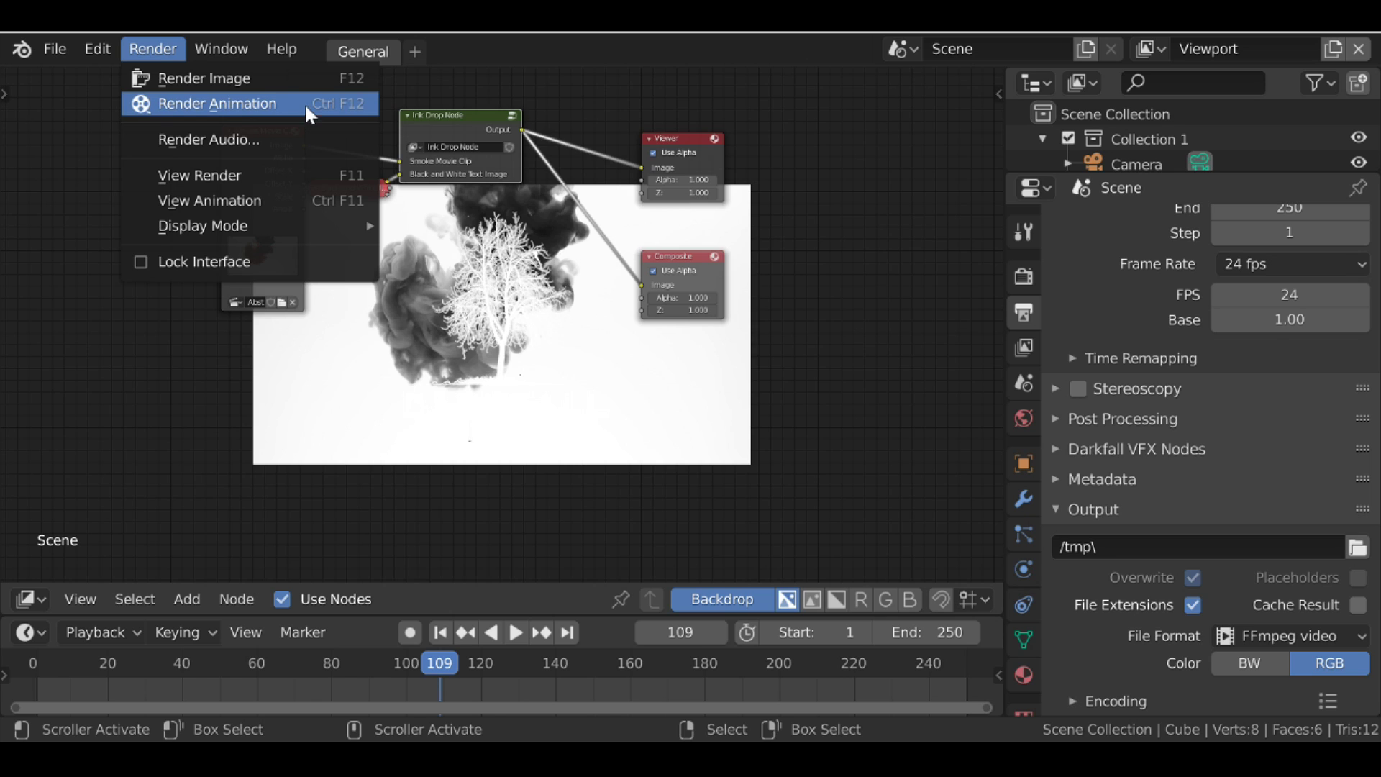
{"action": "scroll", "coordinate": [1135, 349], "scroll_direction": "down", "scroll_amount": 5}
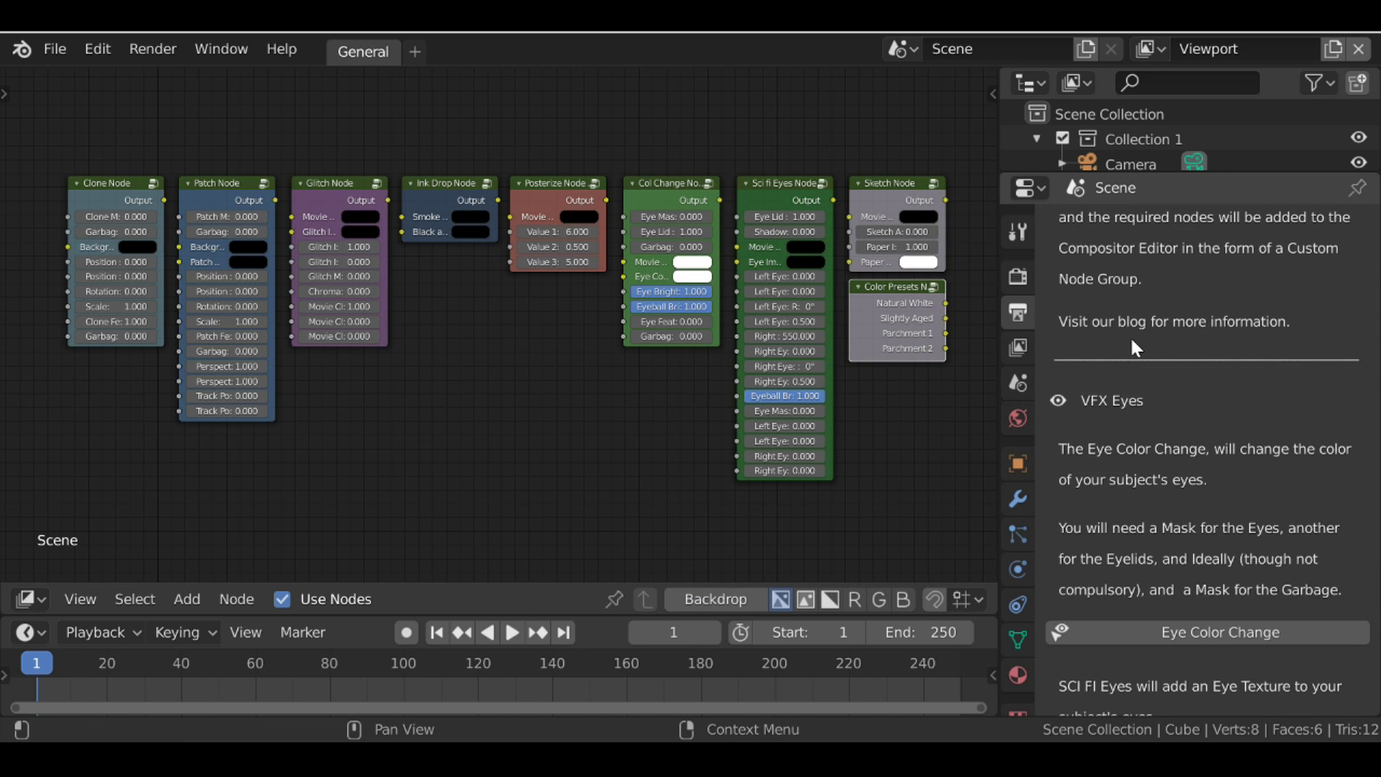
{"action": "scroll", "coordinate": [1135, 348], "scroll_direction": "down", "scroll_amount": 2}
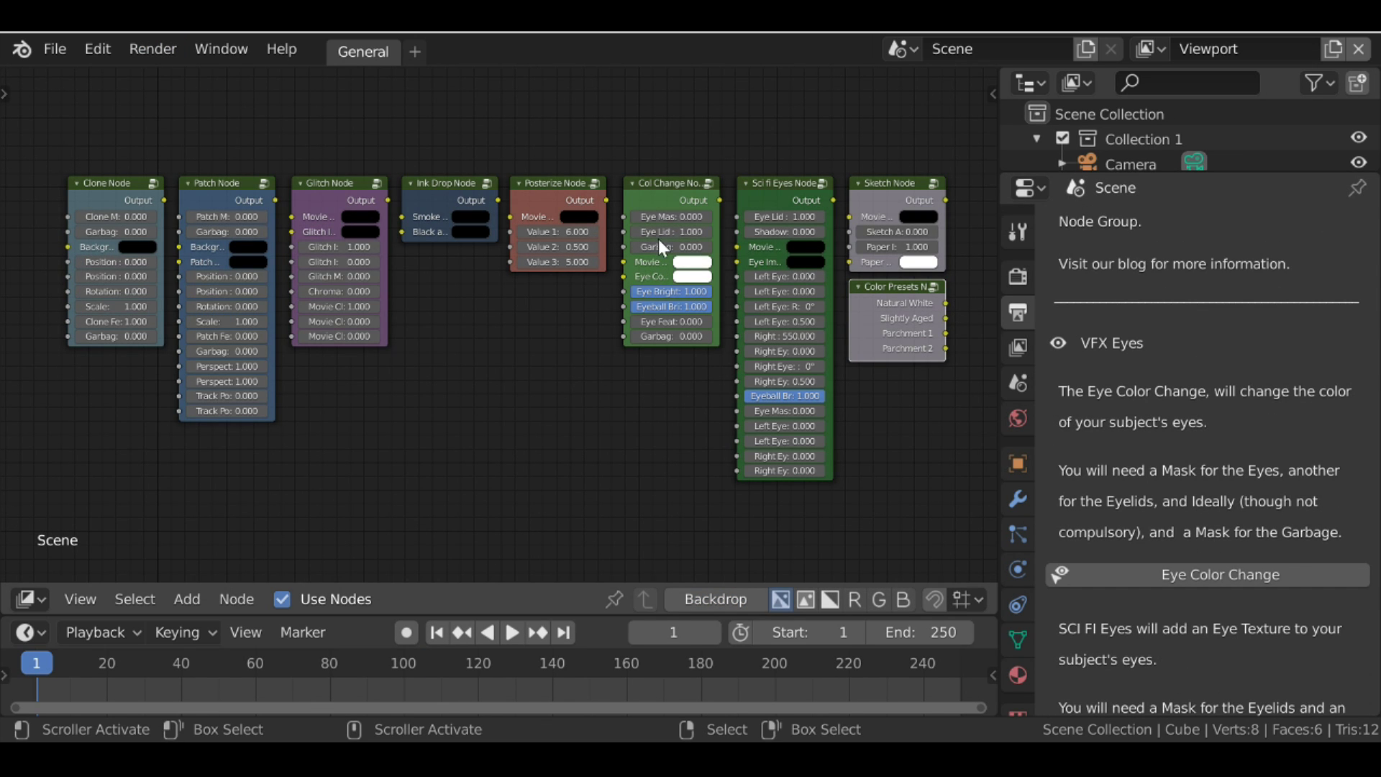
{"action": "scroll", "coordinate": [520, 441], "scroll_direction": "down", "scroll_amount": 1}
{"action": "scroll", "coordinate": [519, 432], "scroll_direction": "down", "scroll_amount": 1}
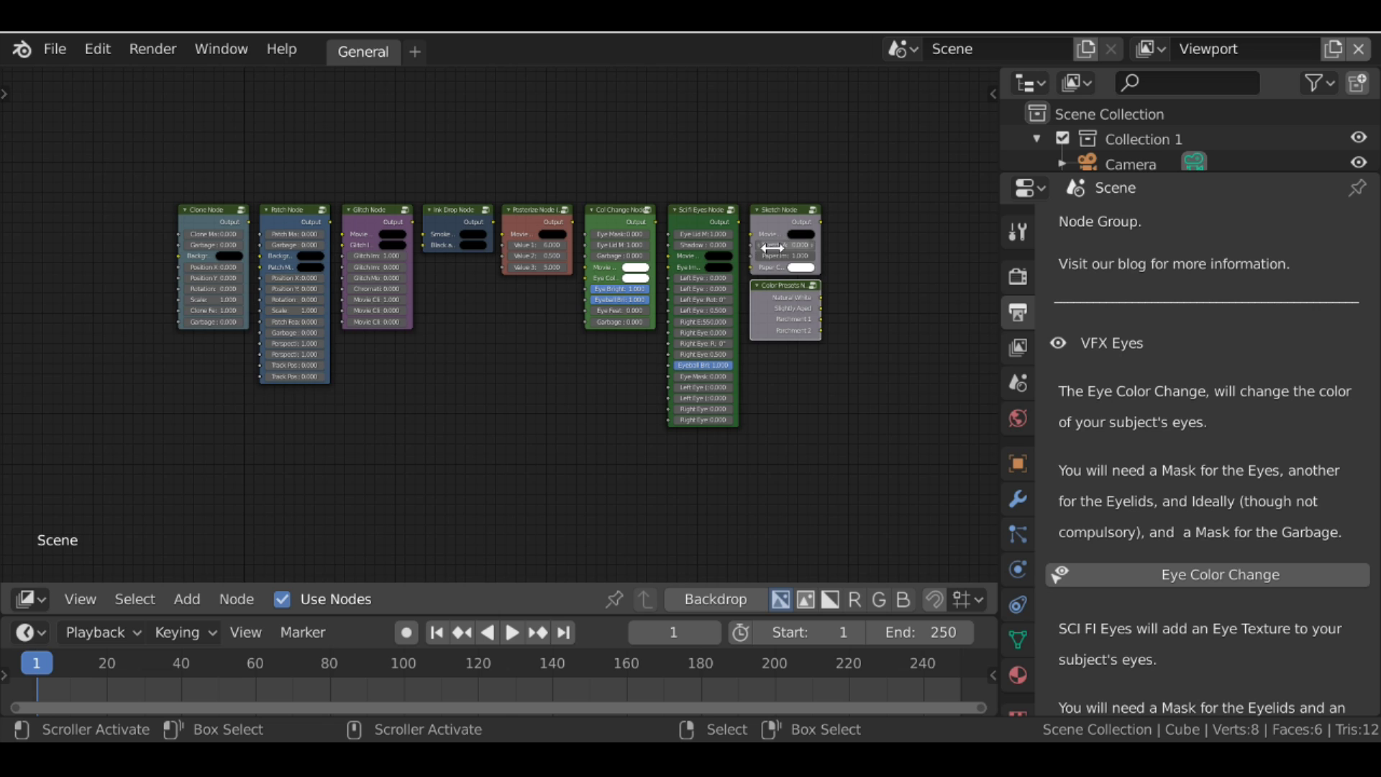
{"action": "scroll", "coordinate": [694, 344], "scroll_direction": "up", "scroll_amount": 2}
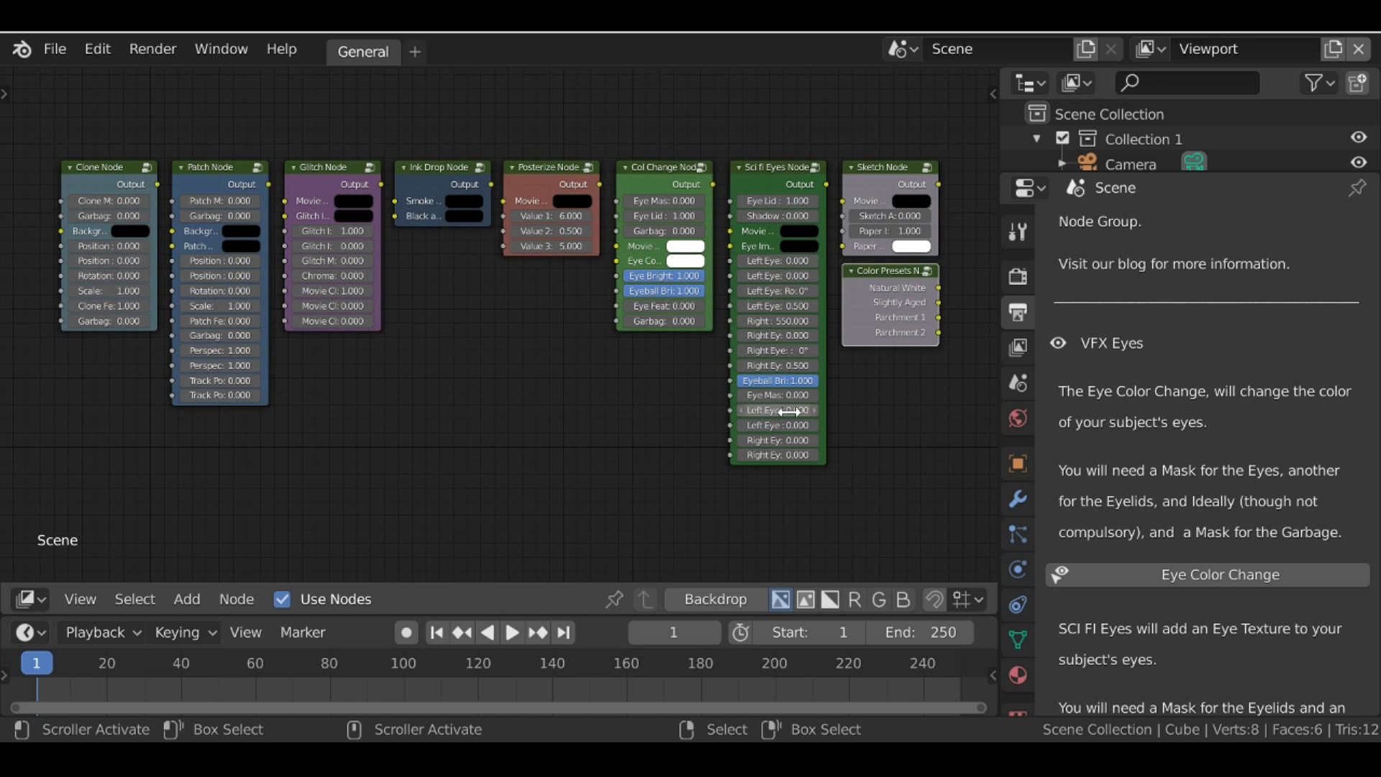